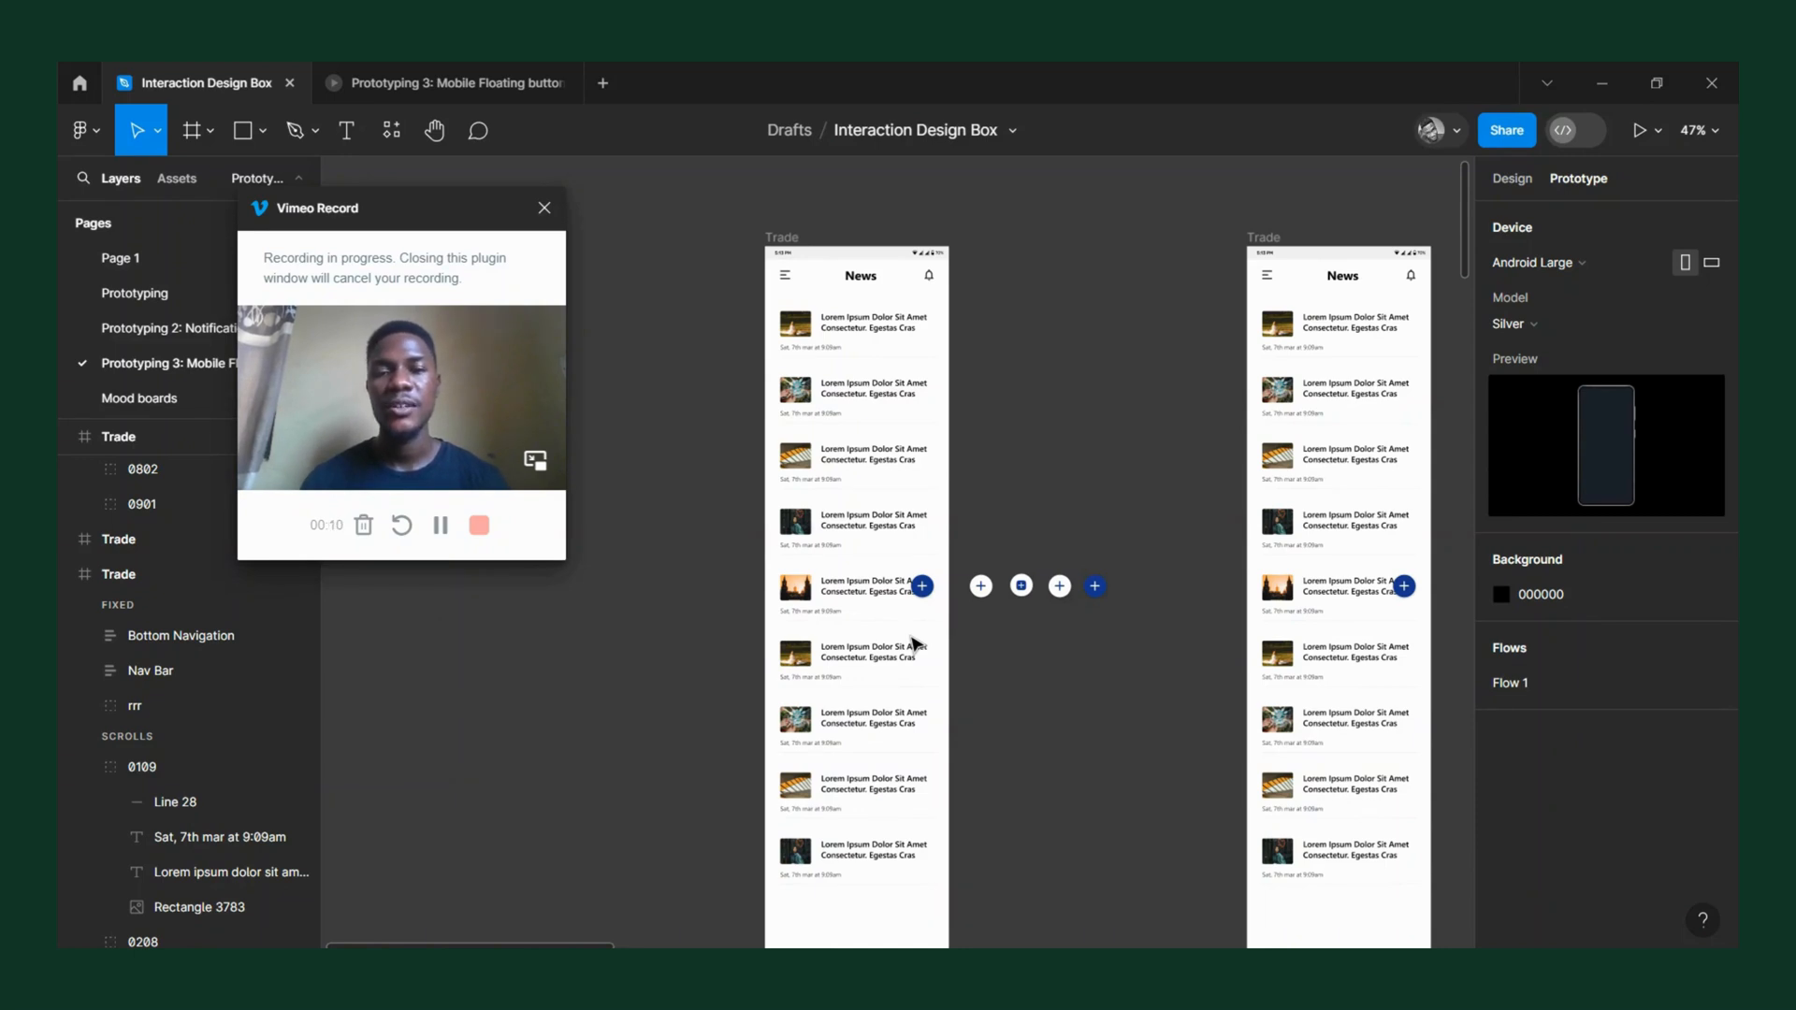
Open an inline prototype preview of the first Trade news frame and move the preview window clear of that frame.
scroll(834, 448, "up", 3)
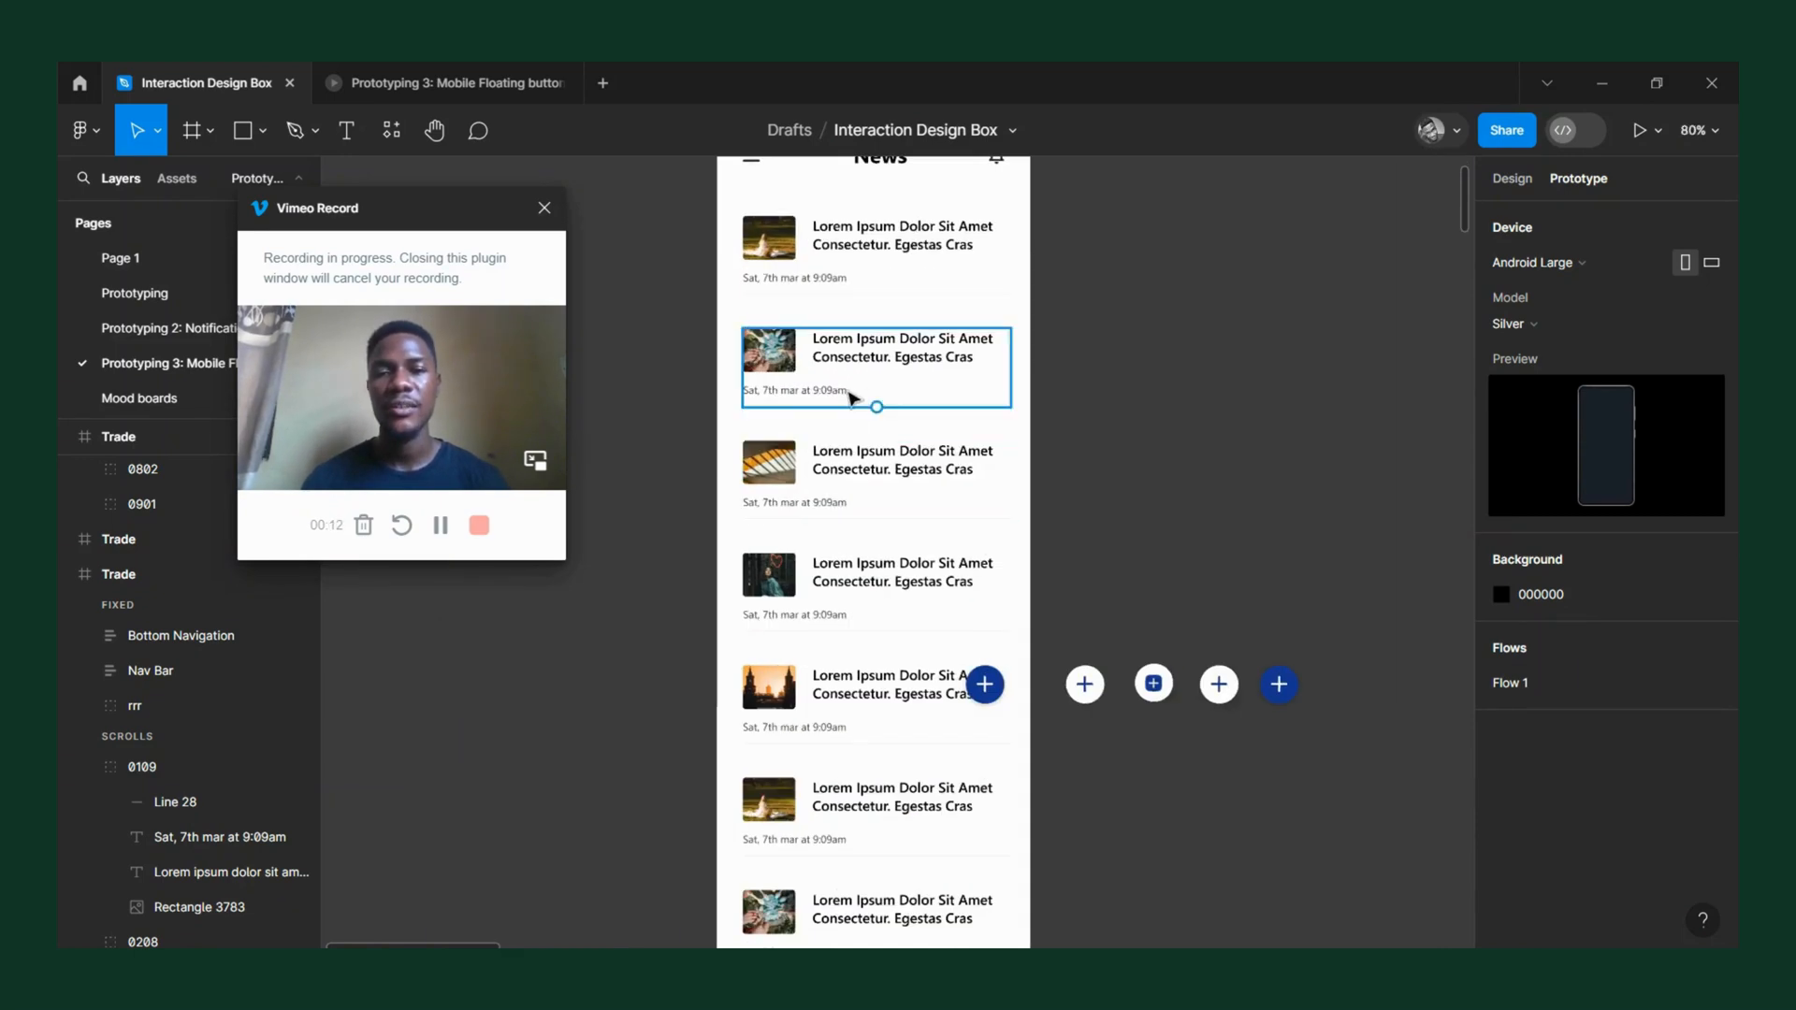
scroll(786, 318, "up", 2)
left_click(765, 273)
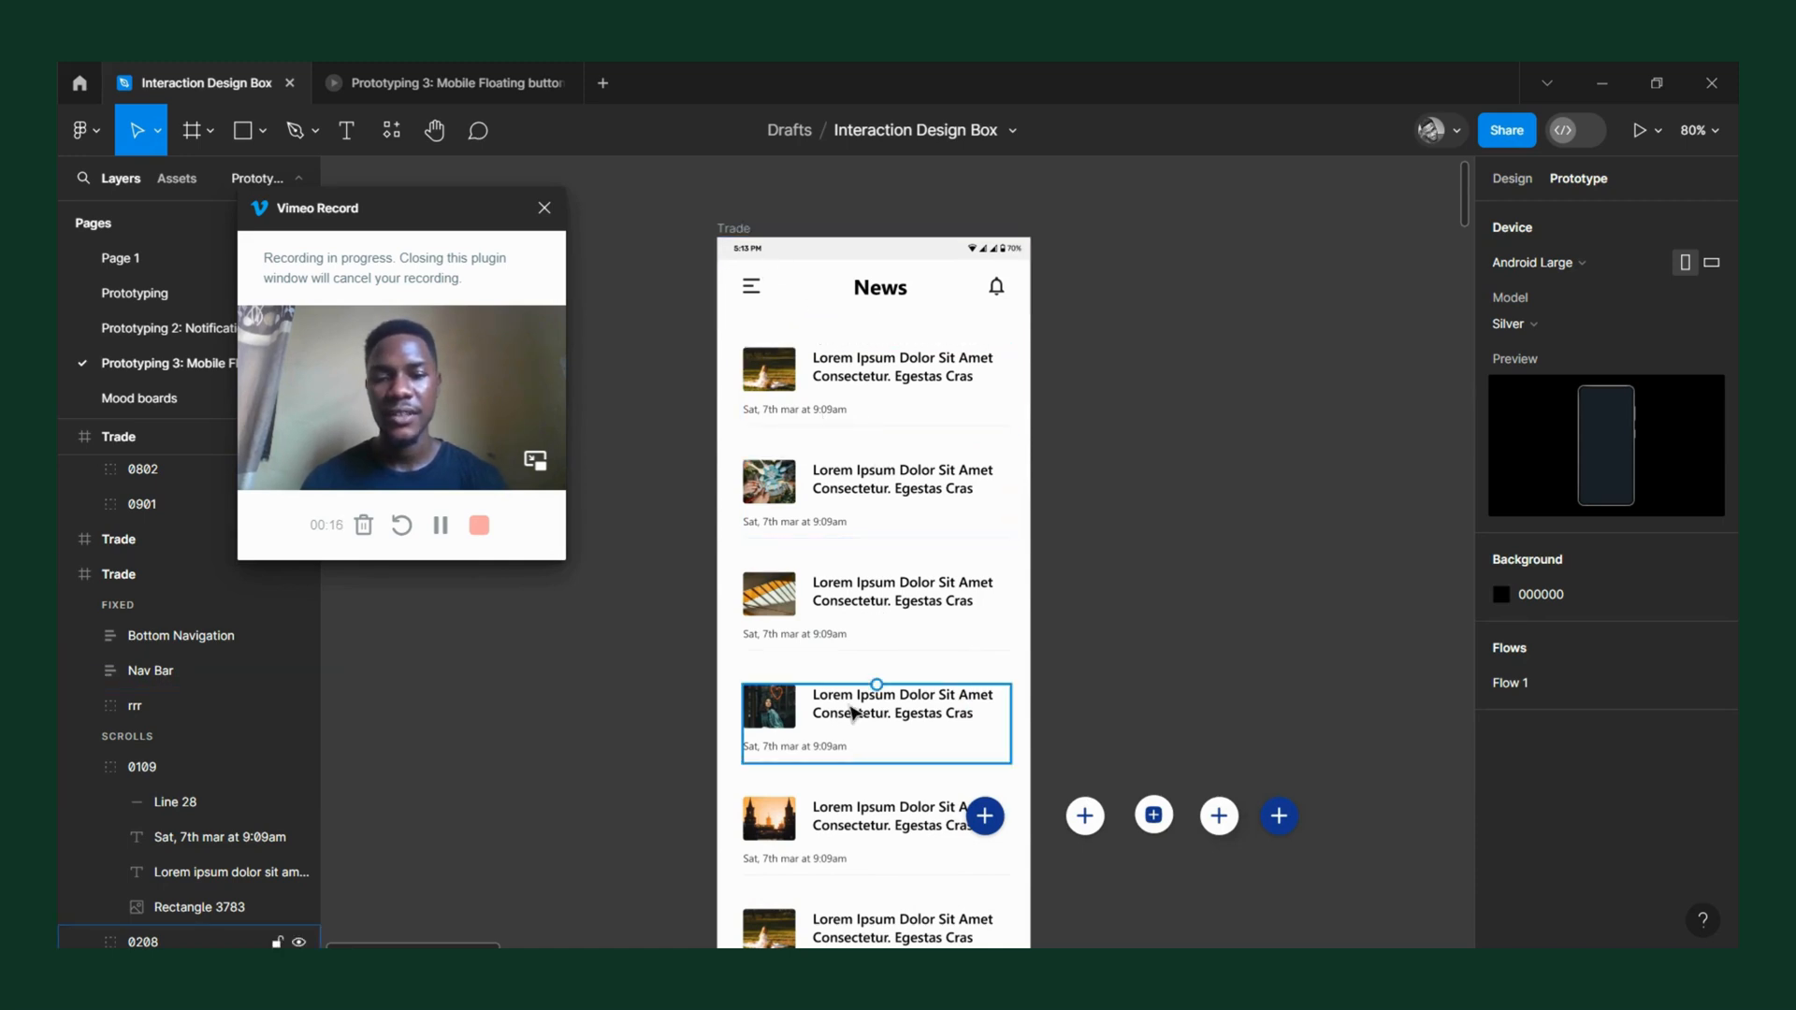
scroll(853, 711, "down", 3)
scroll(853, 711, "down", 5)
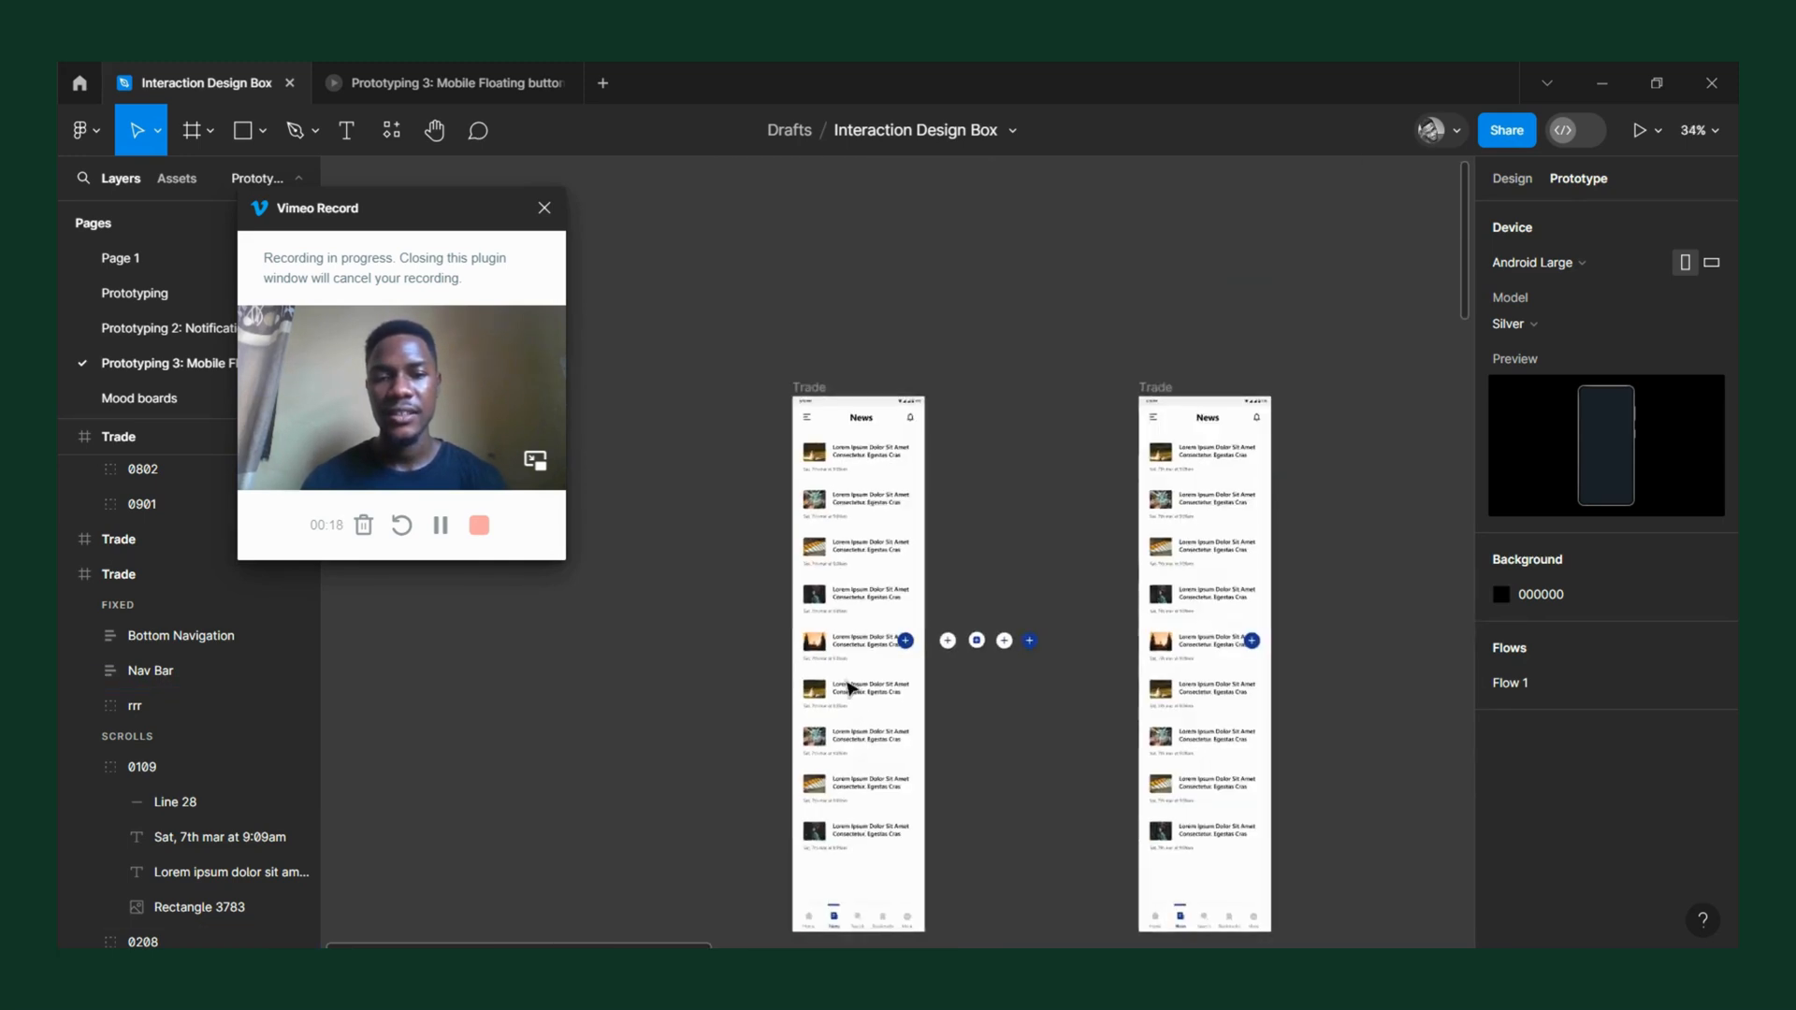
left_click(810, 387)
key("shift+space")
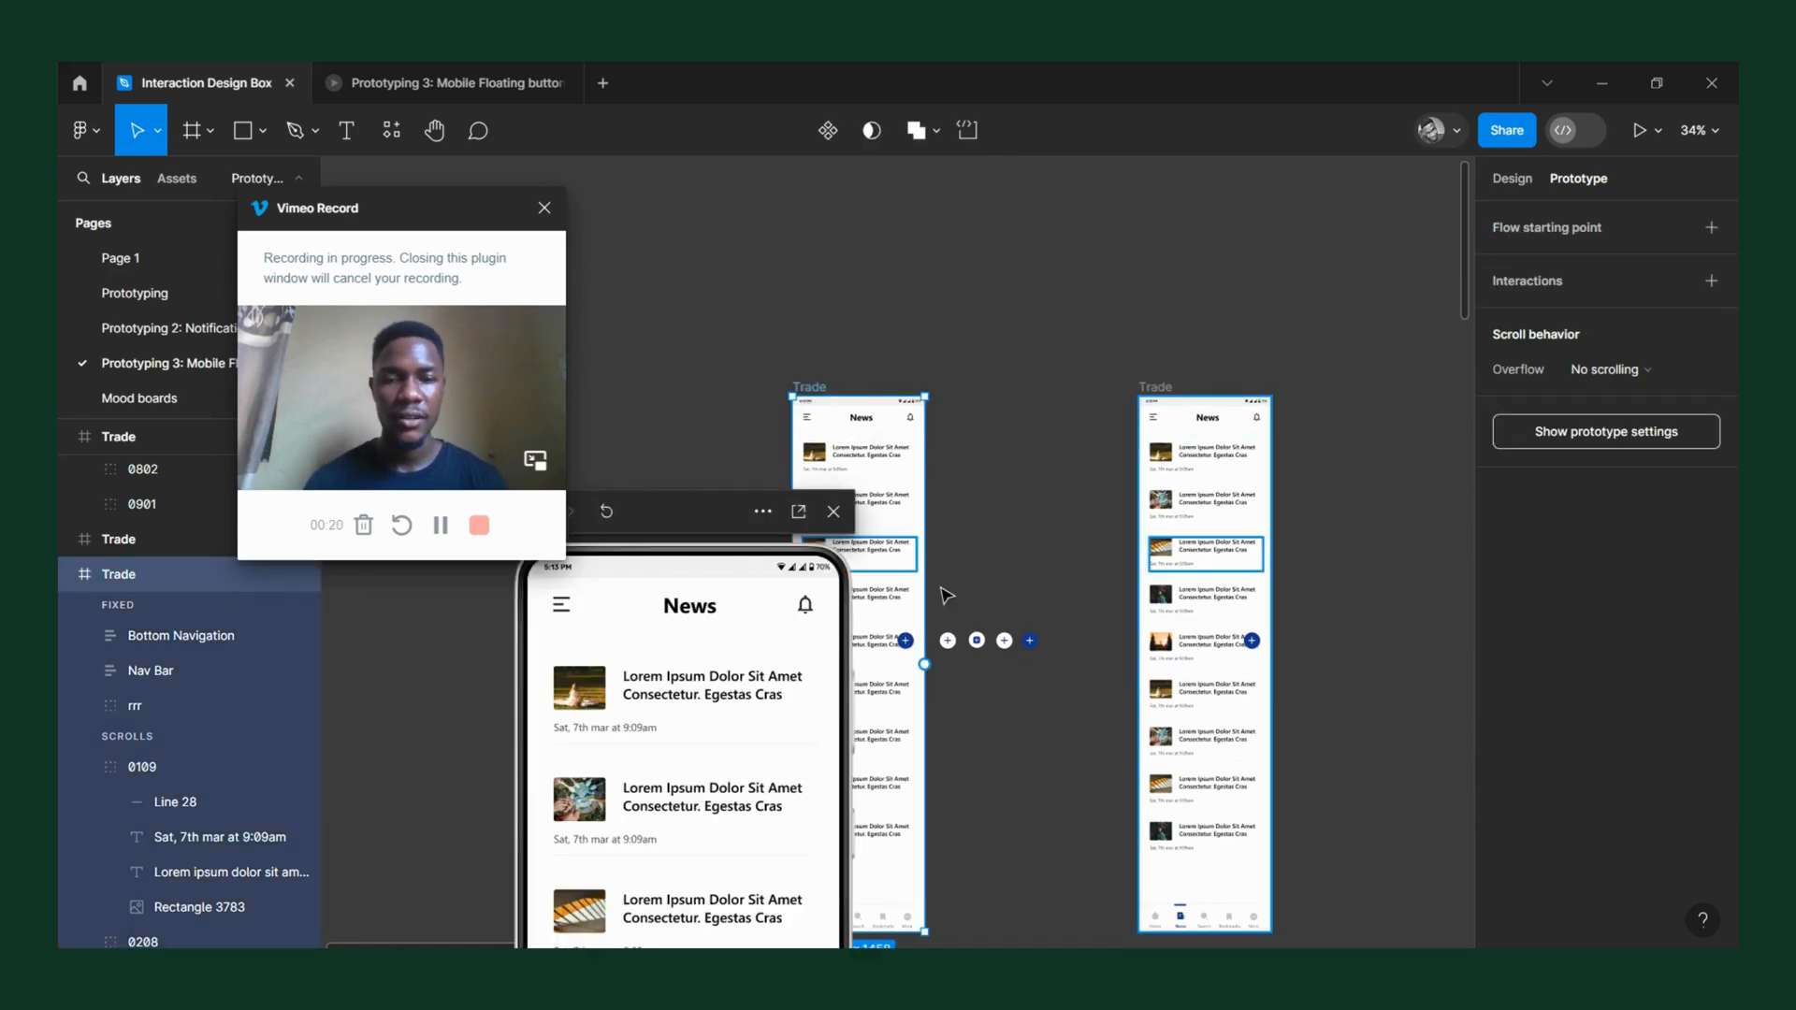
left_click_drag(682, 515, 1079, 145)
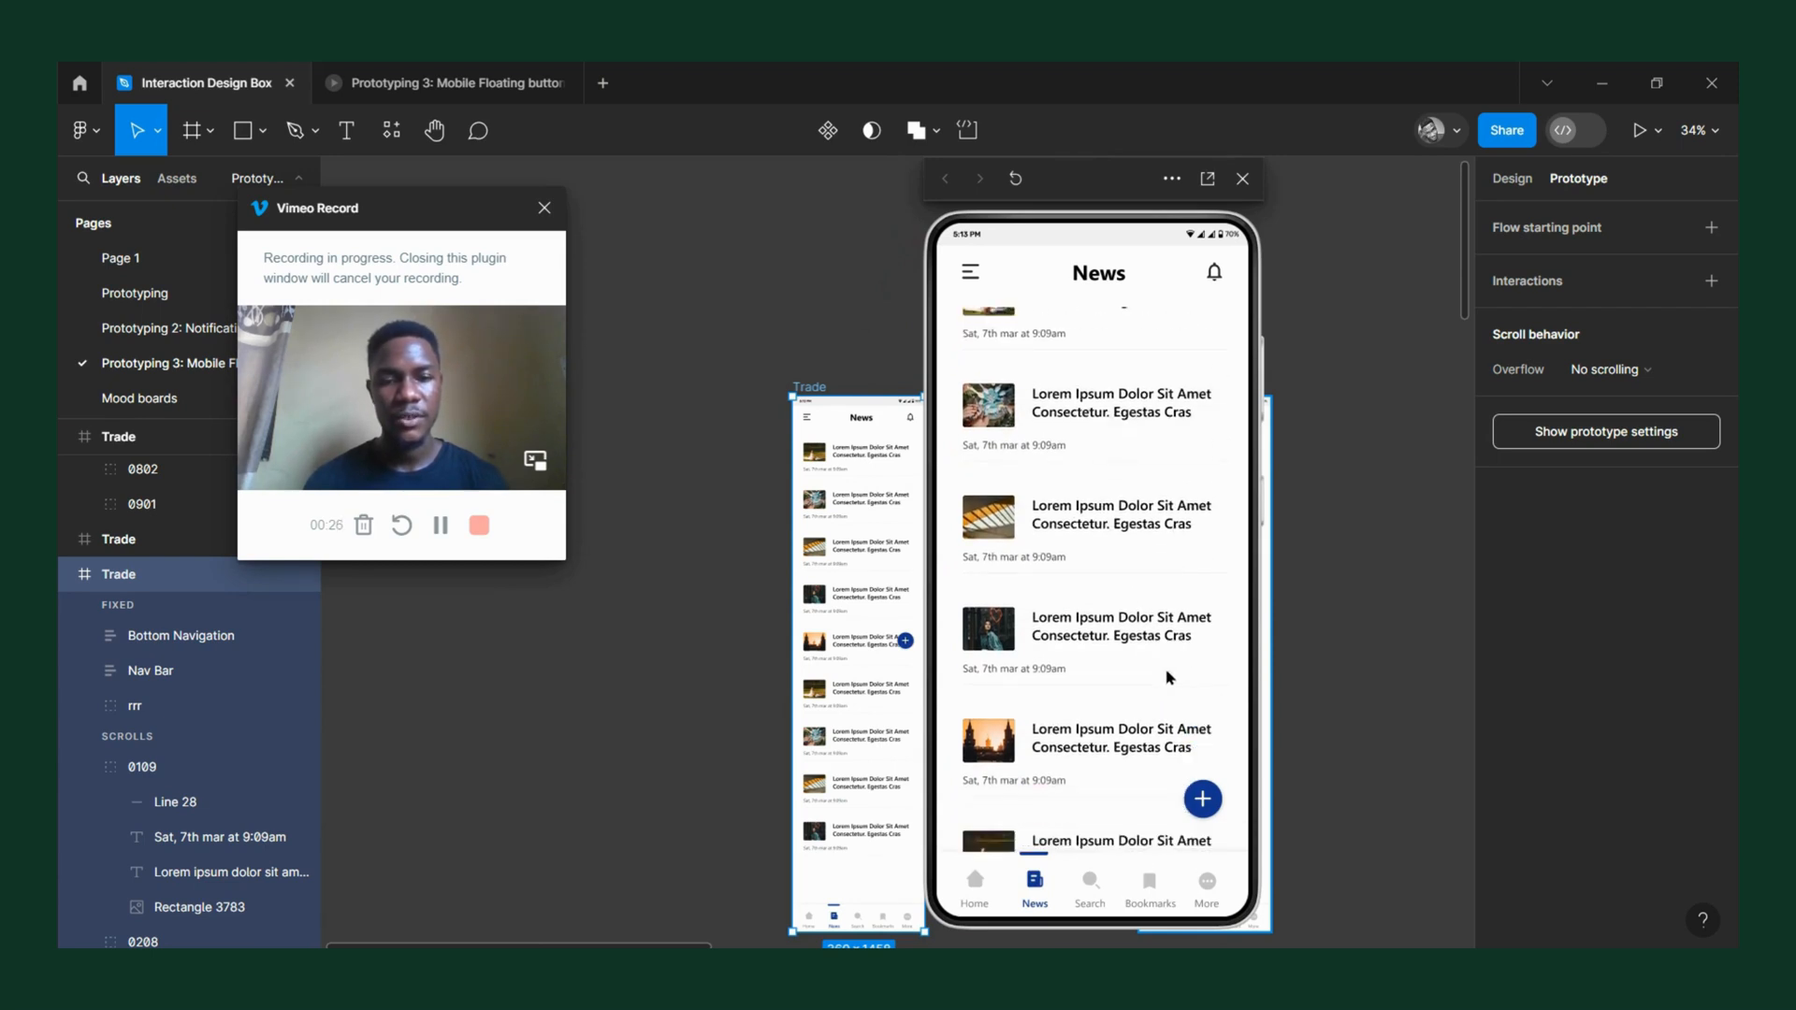
Scroll the news list in the preview to check the blue floating plus button's behaviour, and close the preview.
scroll(1187, 739, "down", 1)
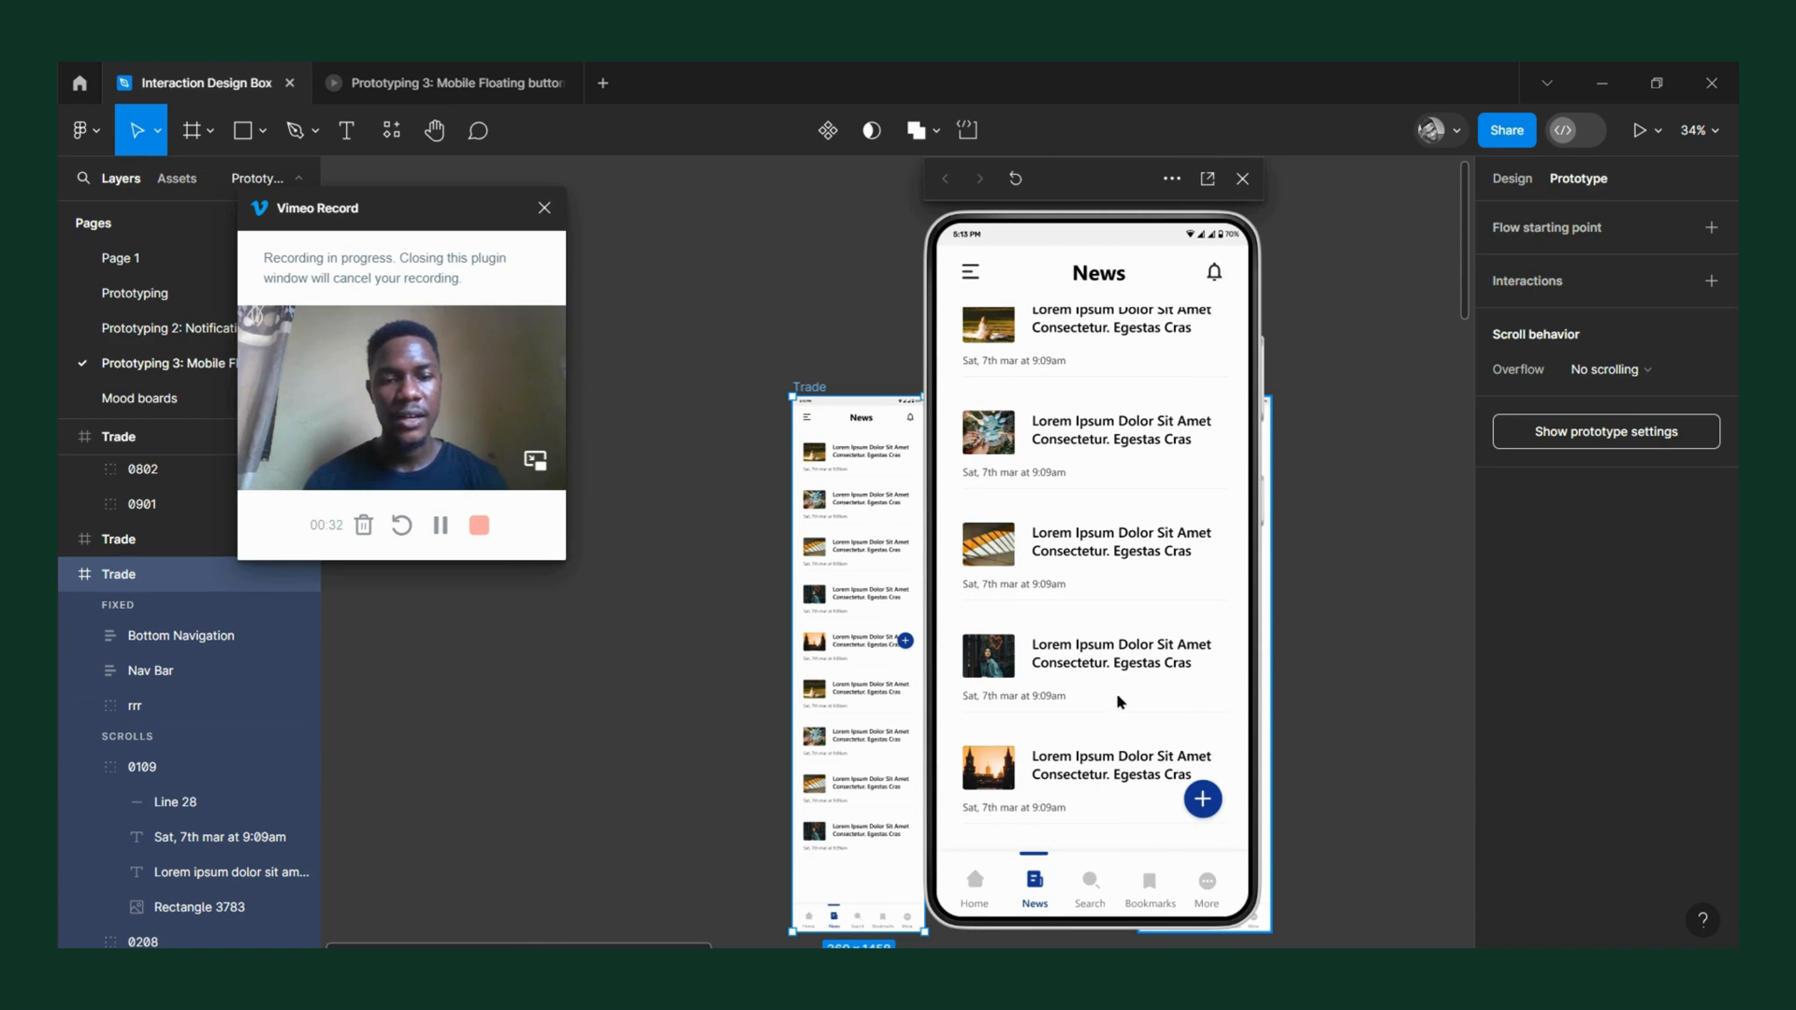
scroll(1120, 702, "up", 1)
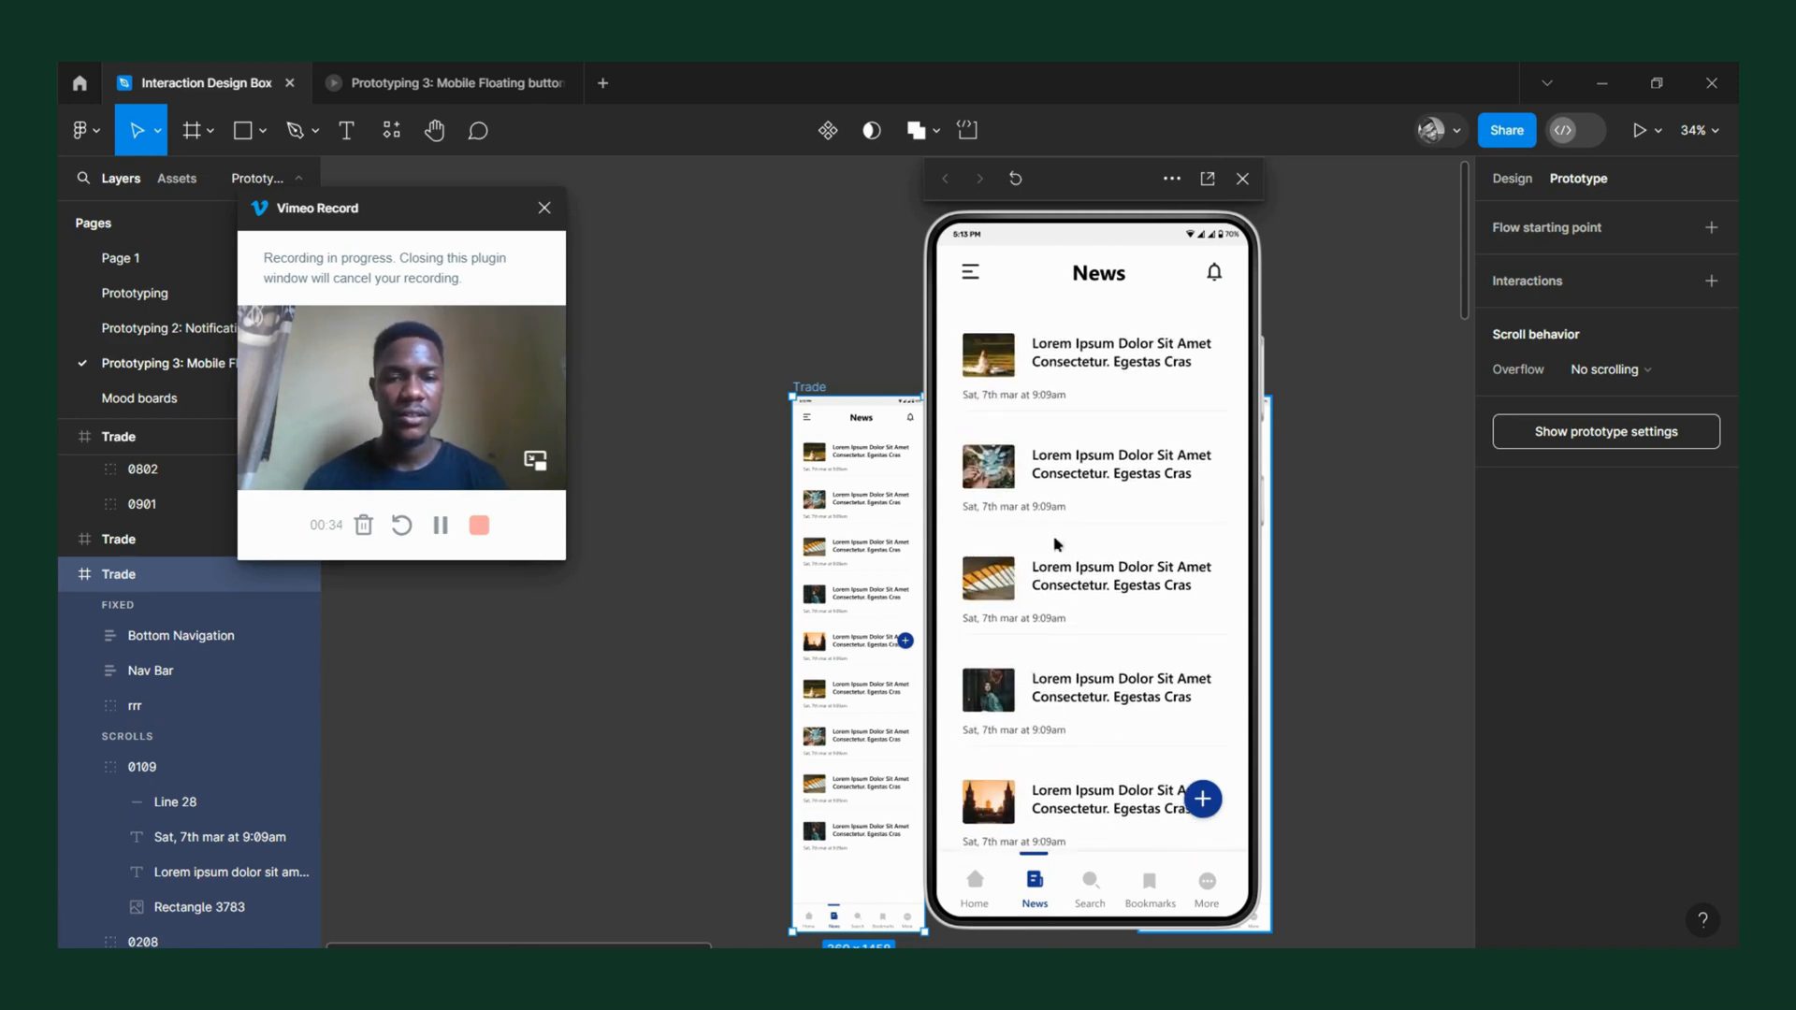
scroll(1076, 655, "down", 1)
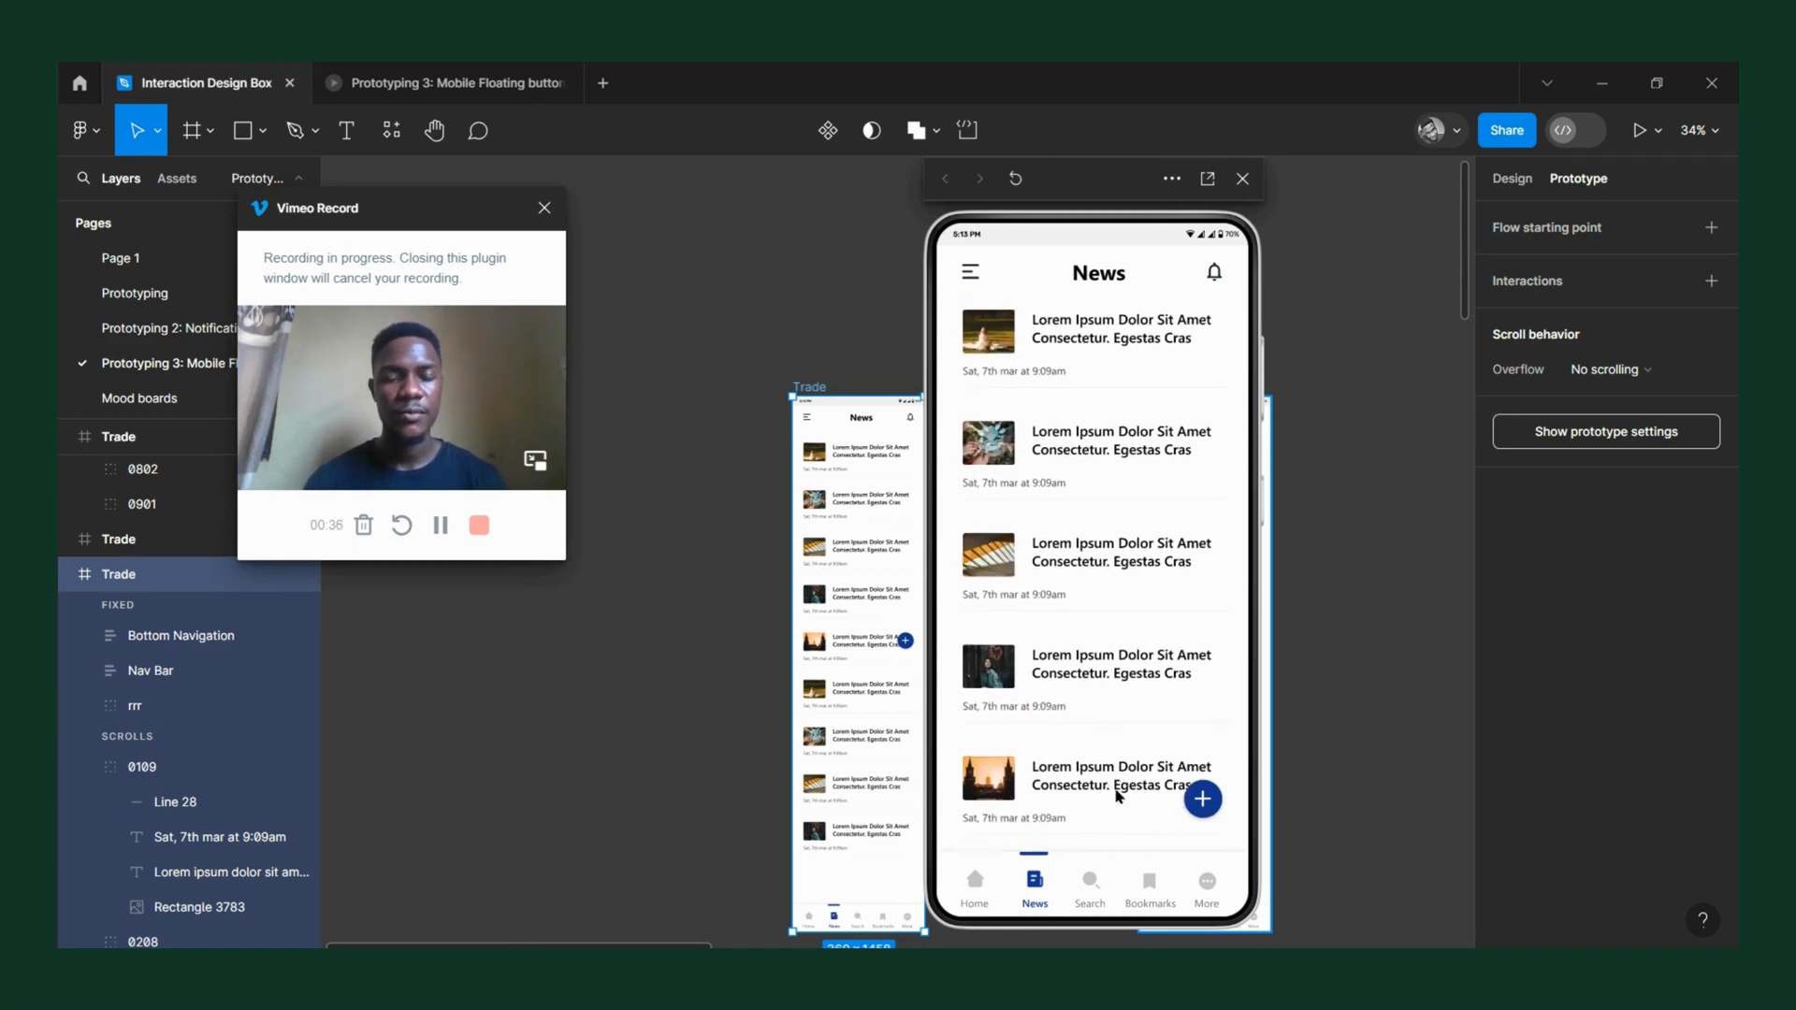
left_click_drag(1120, 797, 1130, 646)
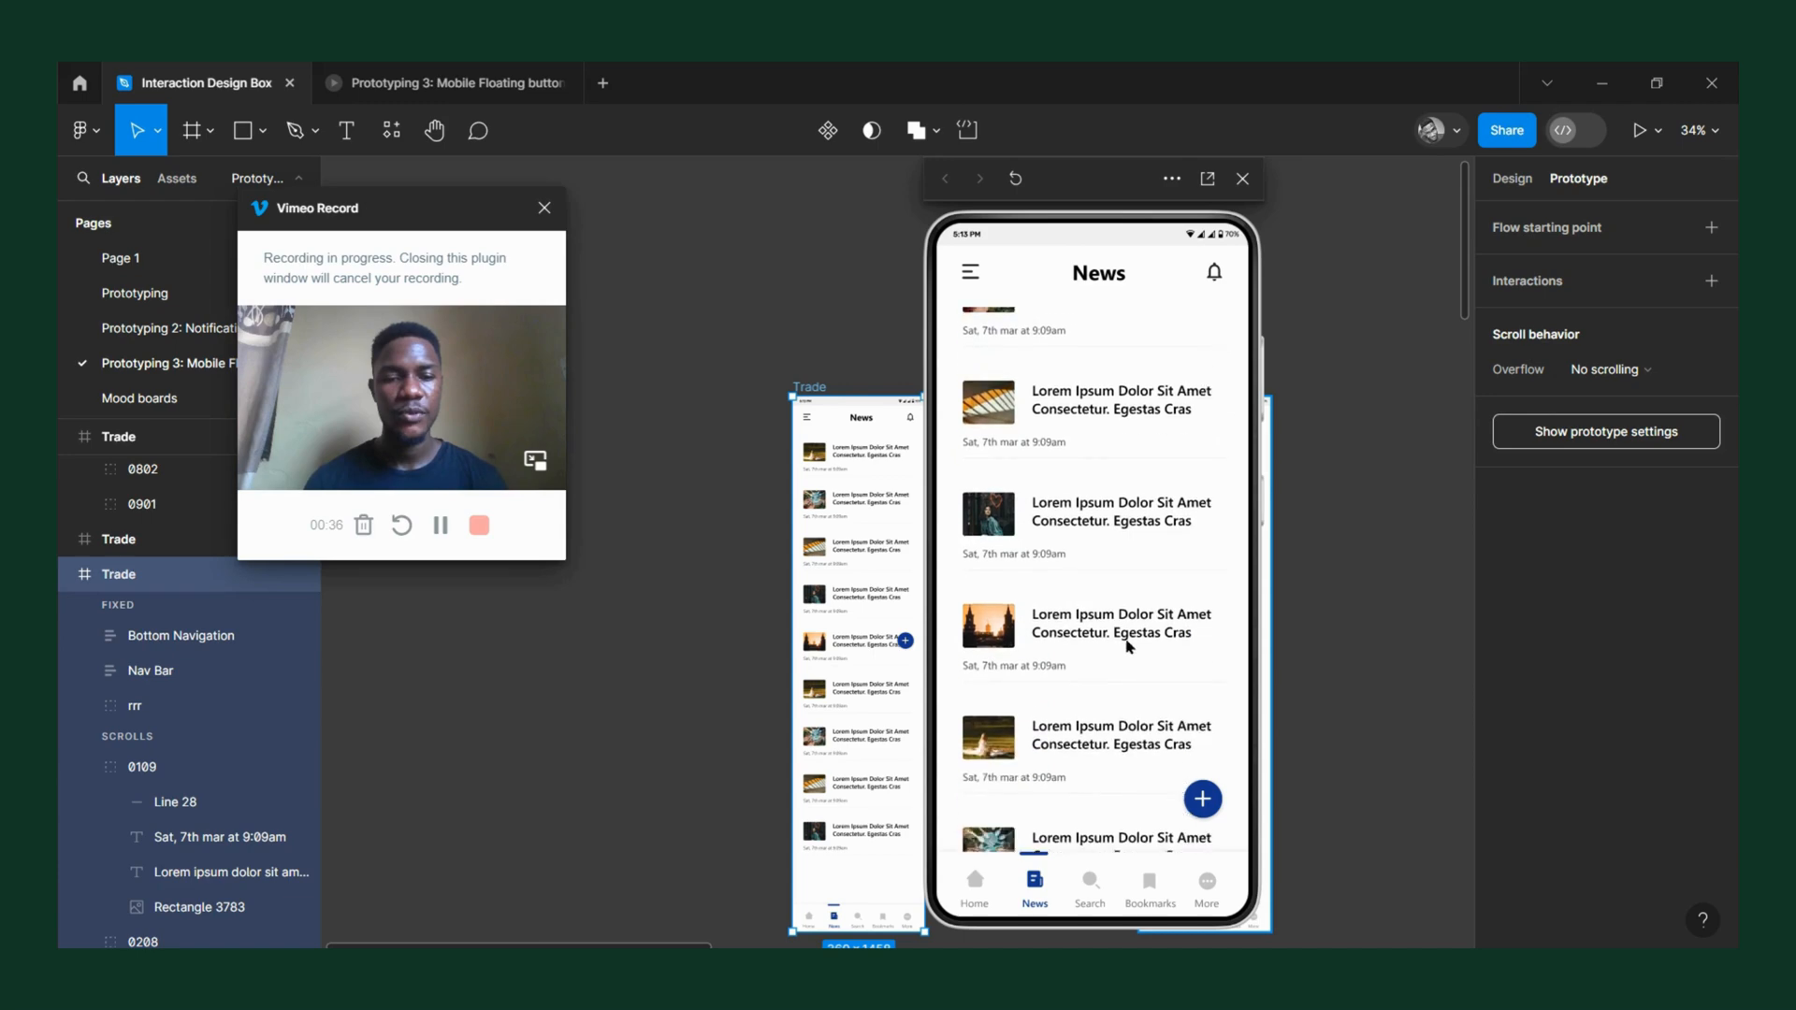
left_click(1242, 182)
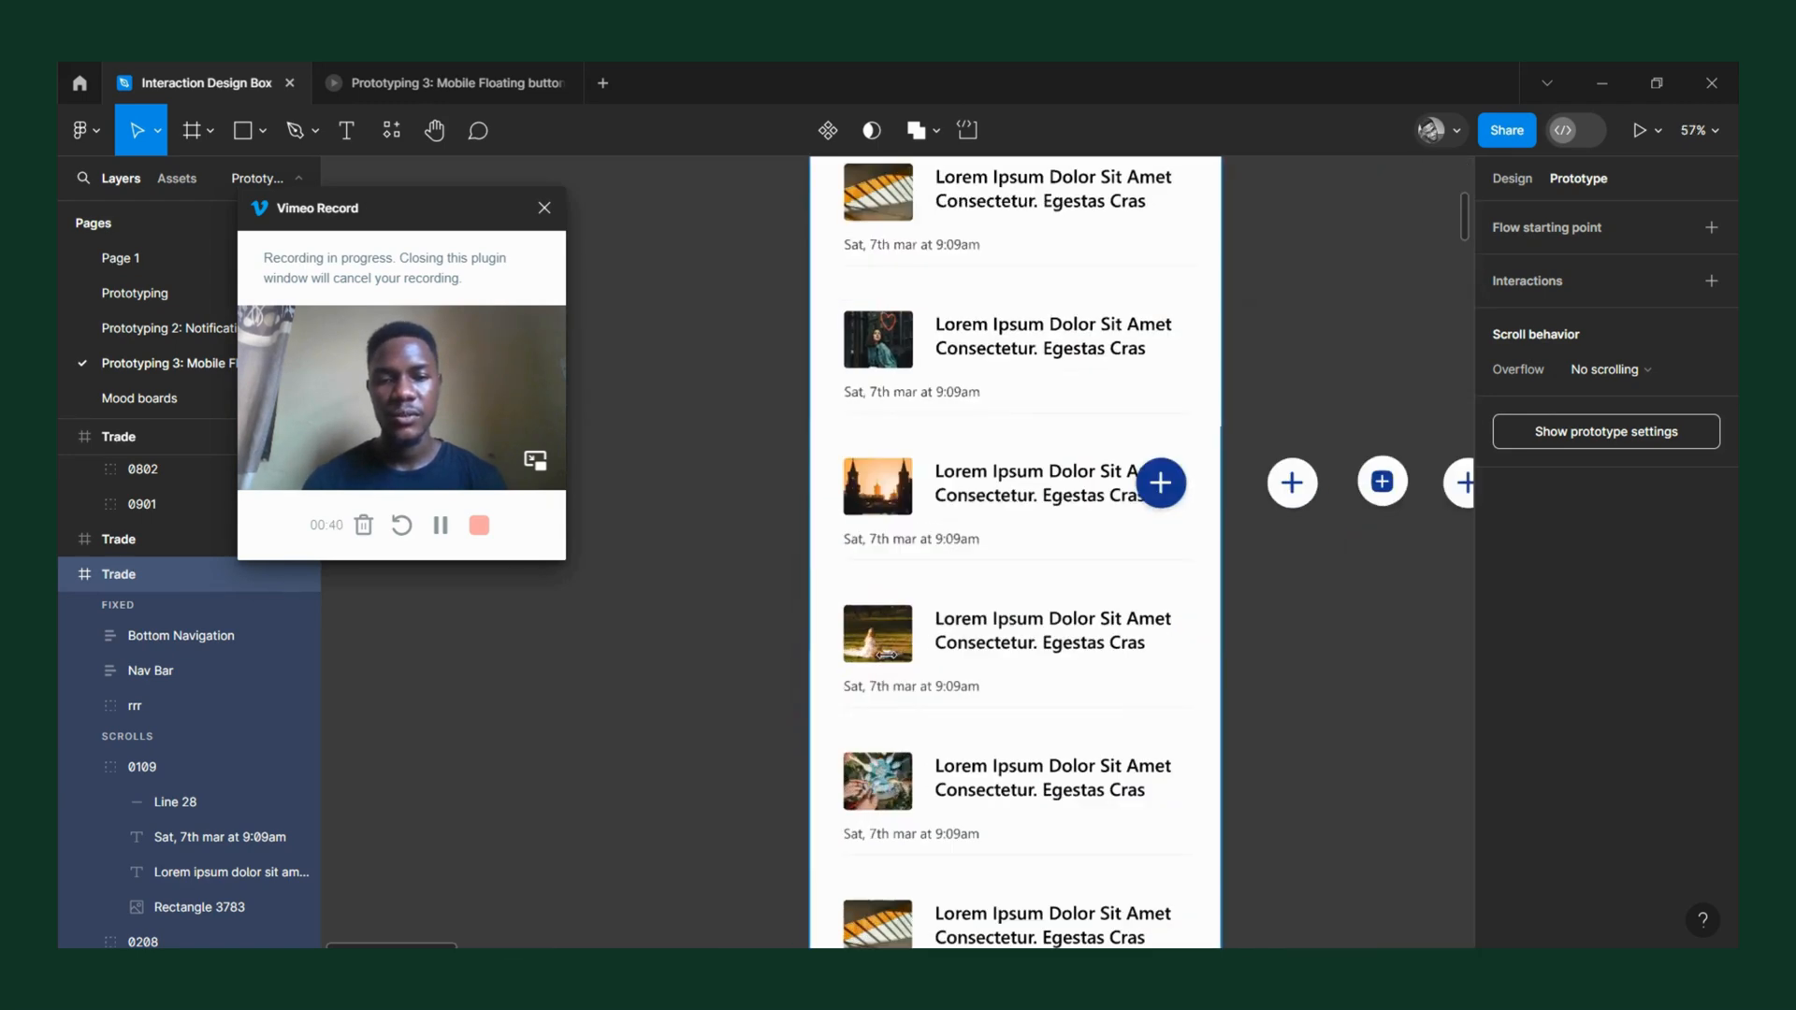
Inspect the design properties and prototype settings of the blue floating plus button on the first Trade frame.
scroll(795, 716, "up", 5)
left_click(1174, 500)
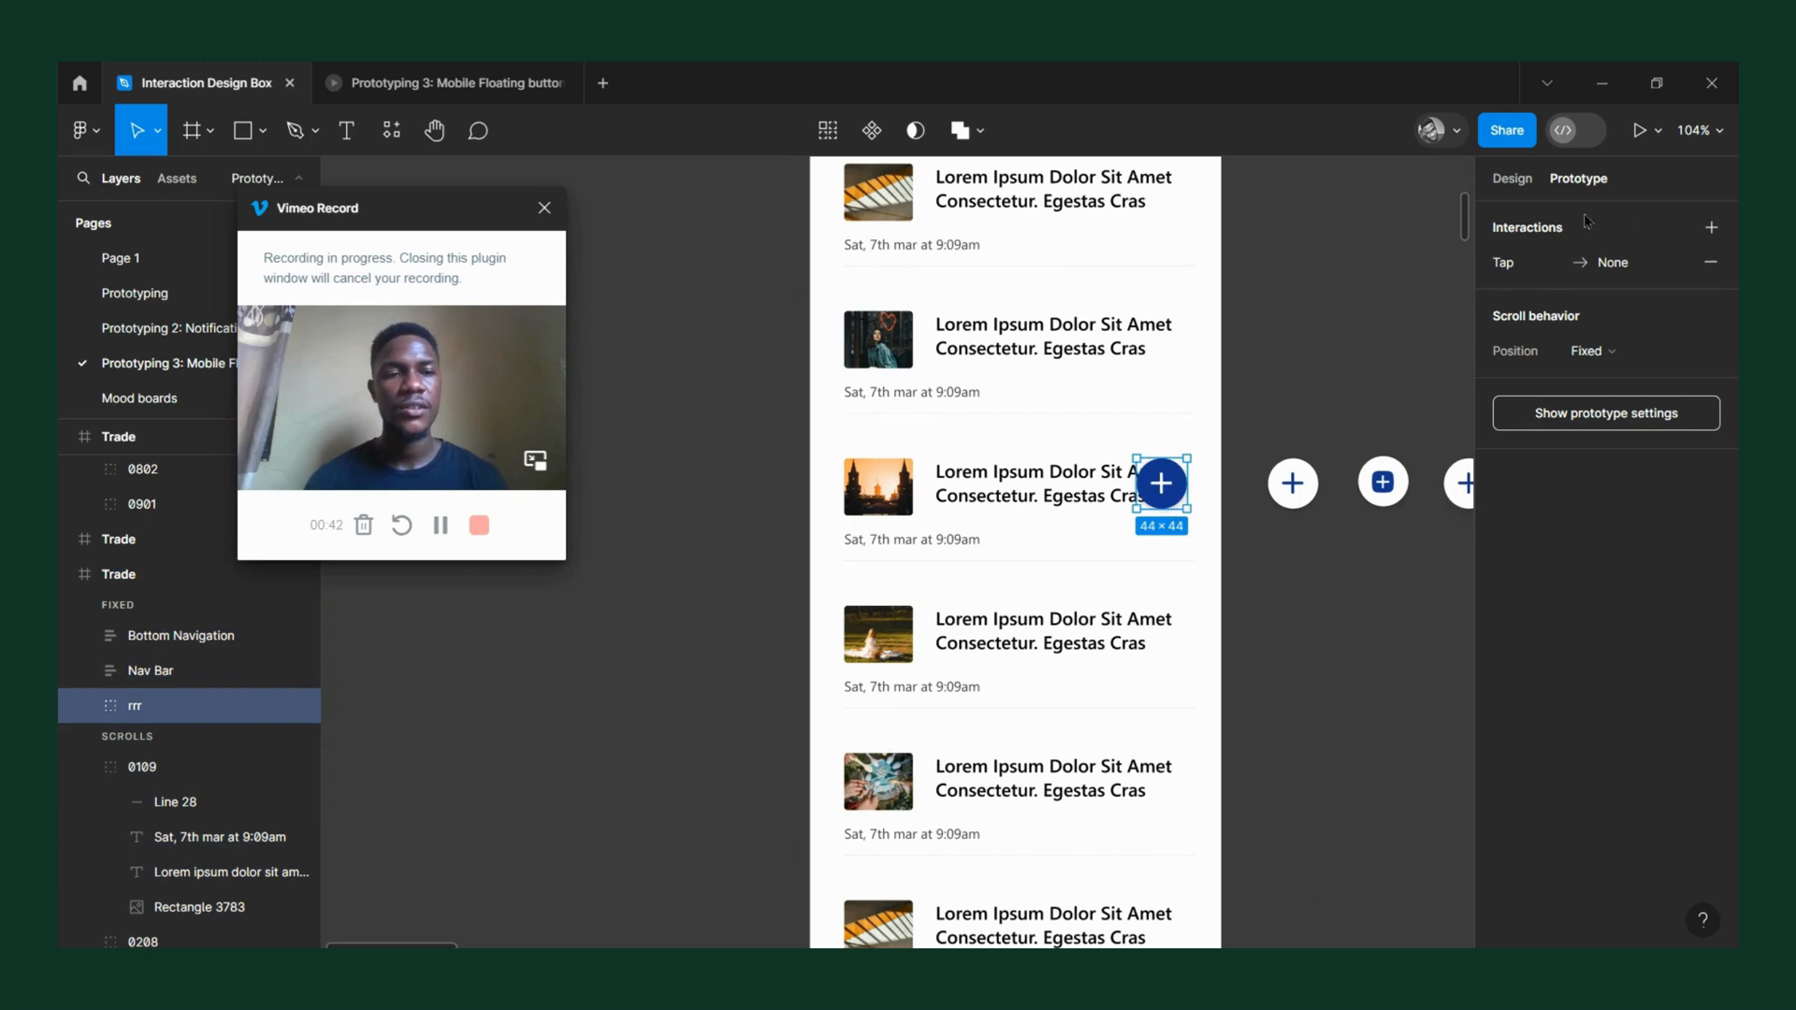
left_click(1526, 180)
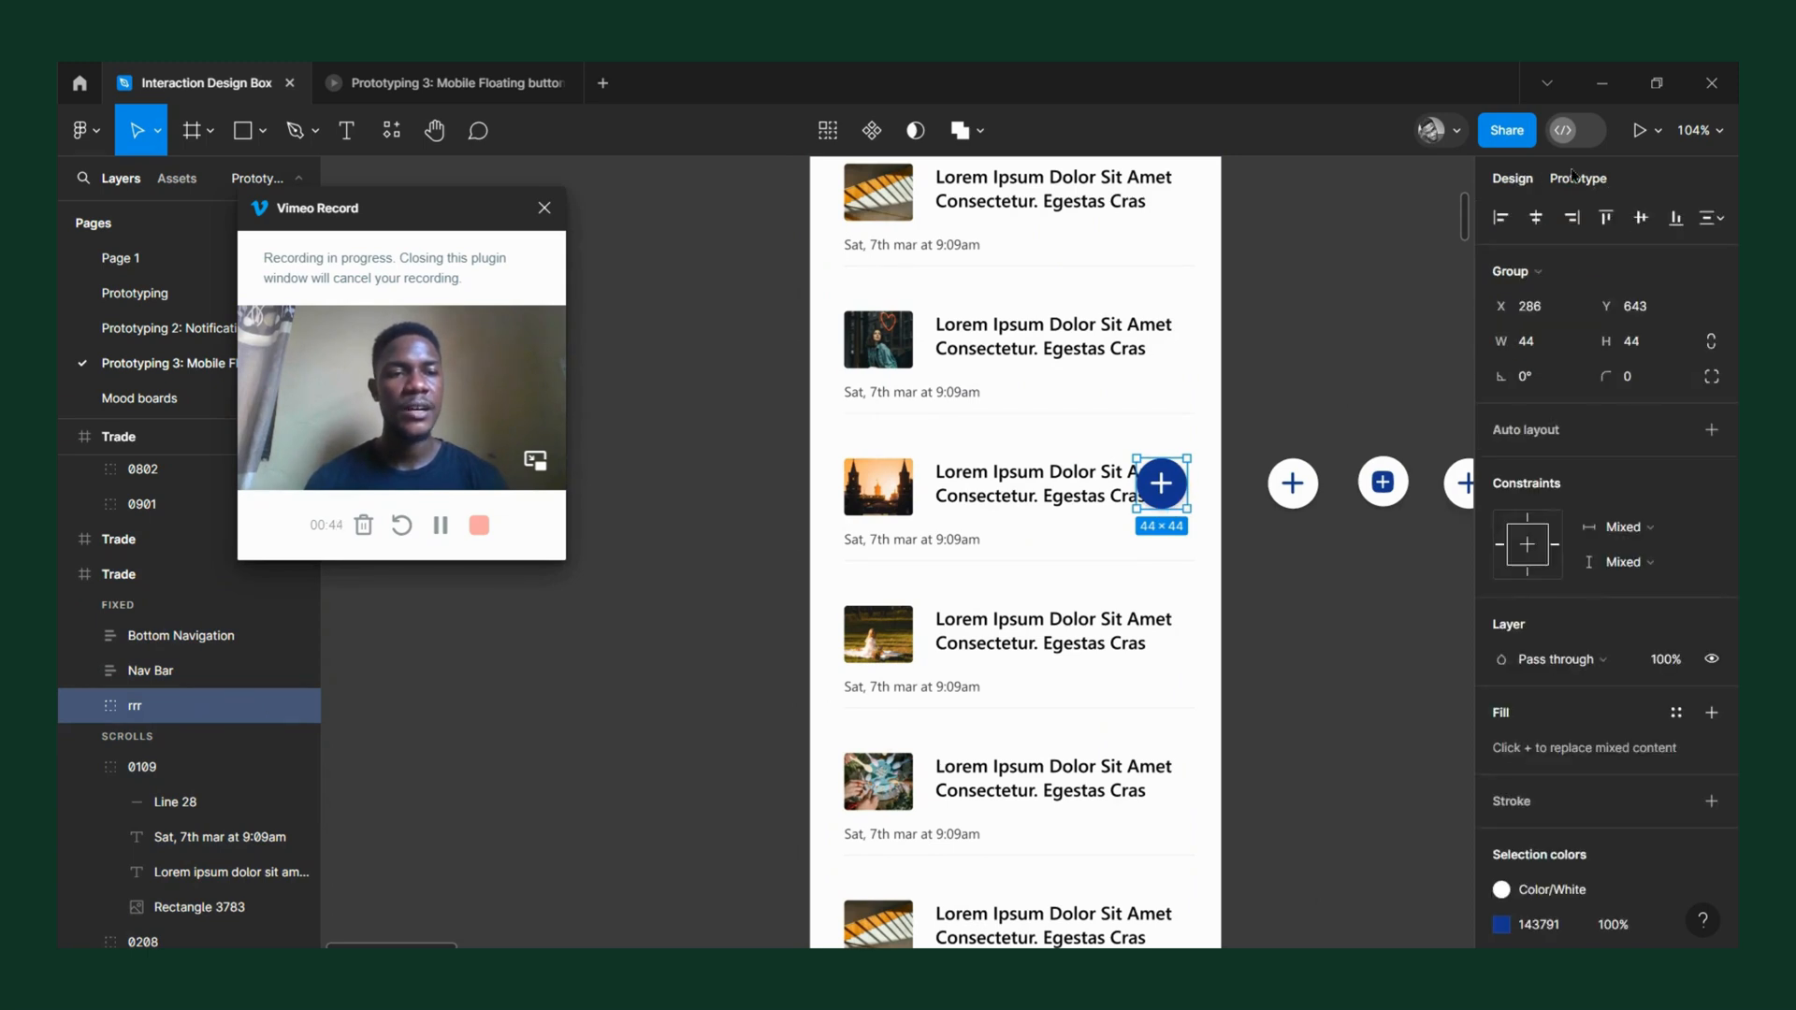
left_click(1577, 179)
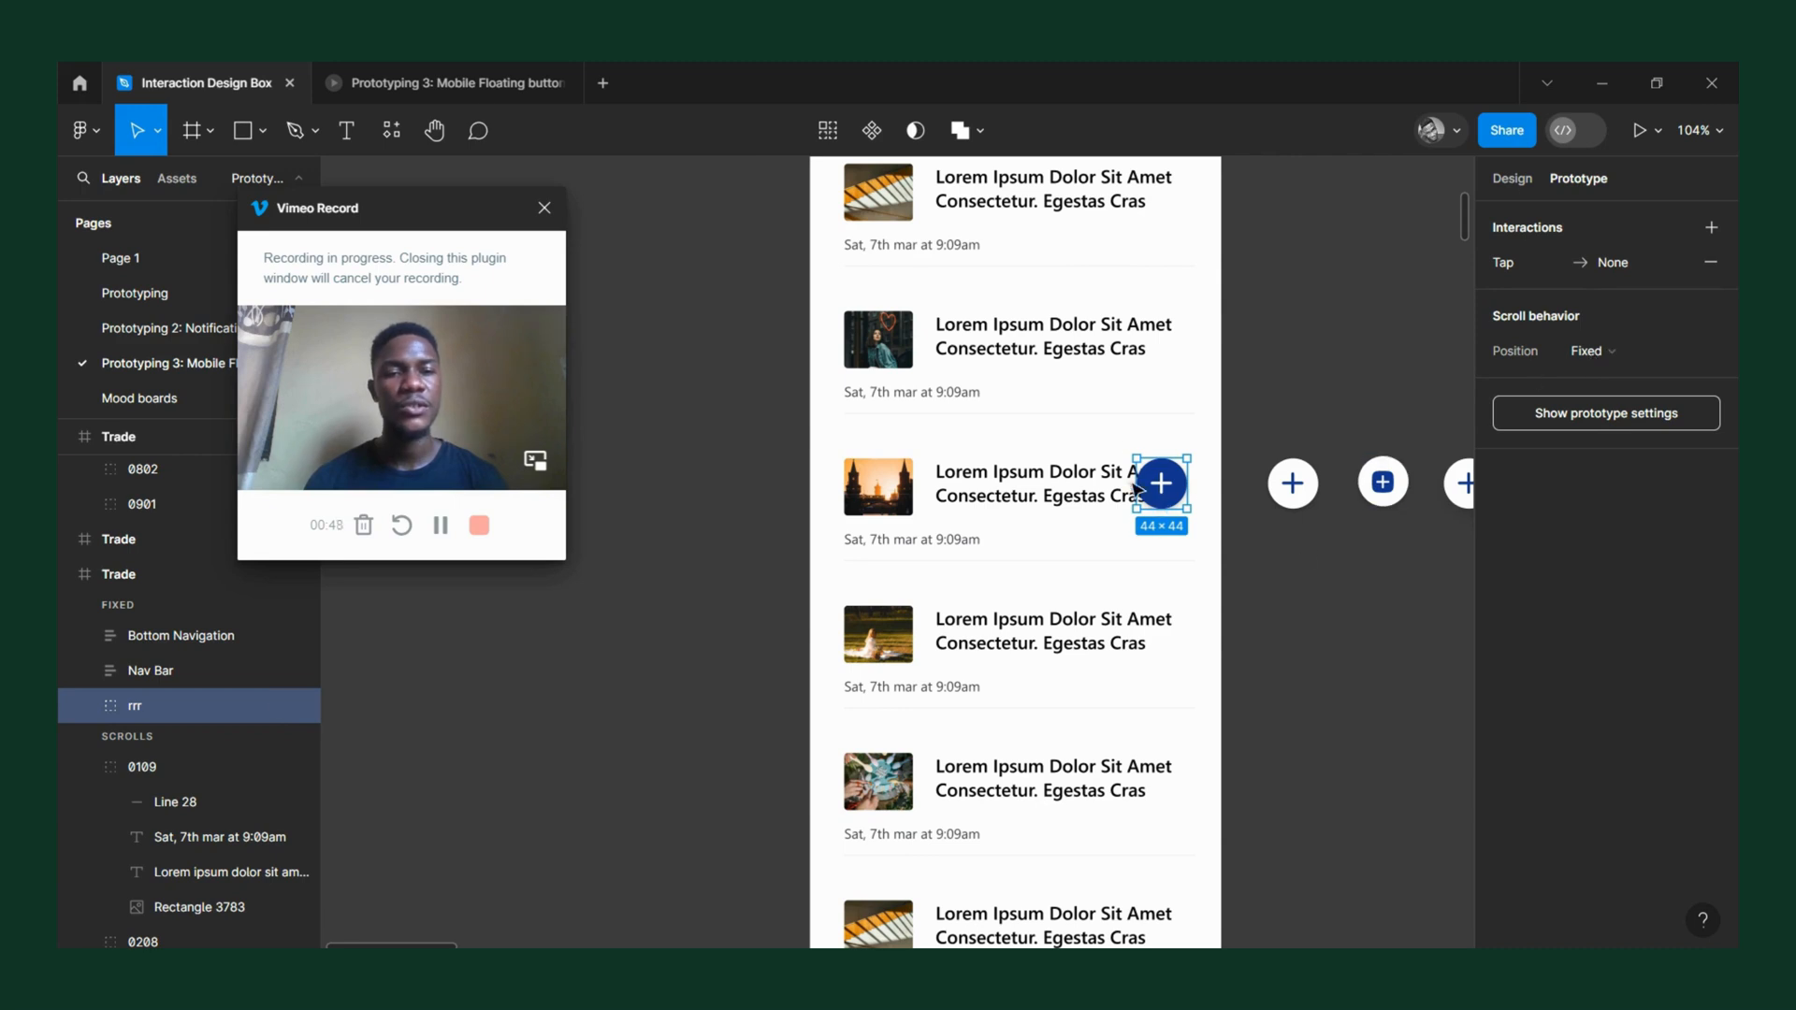
Replace the blue floating button on the first Trade frame with a copy of the first white plus button beside it.
scroll(1109, 468, "up", 3)
scroll(1109, 468, "down", 5, "ctrl")
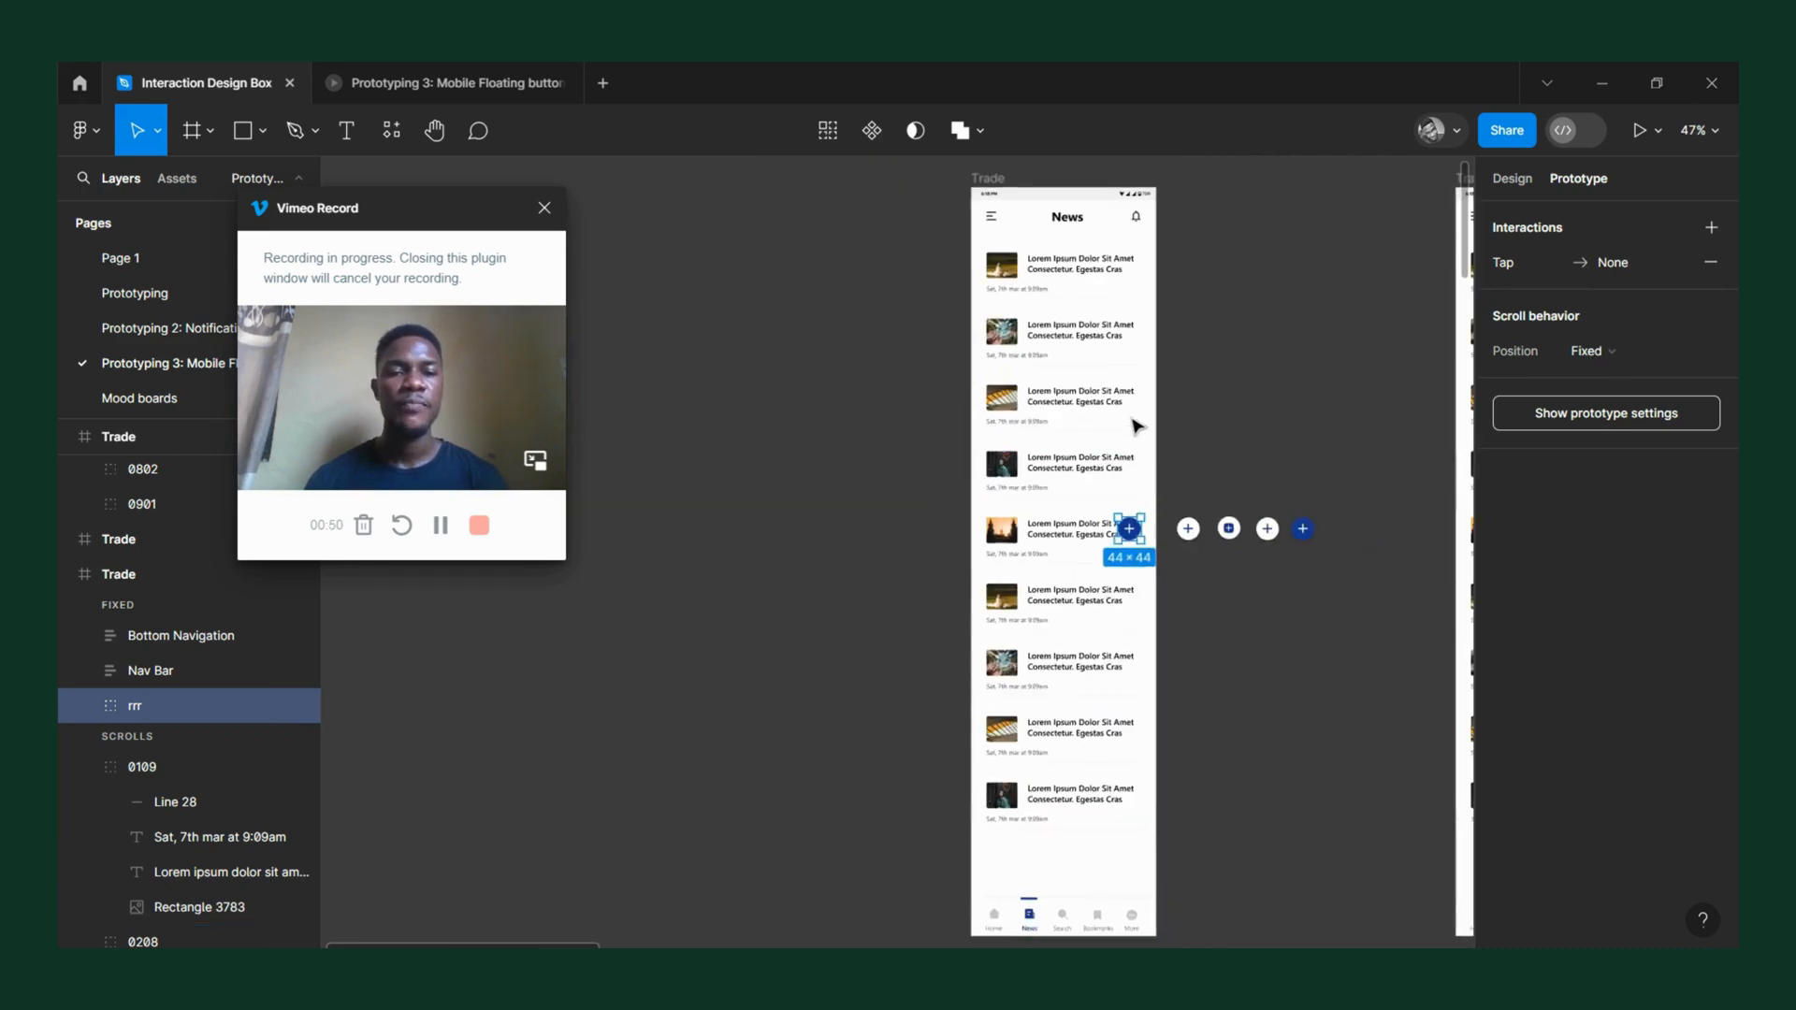
scroll(1195, 554, "right", 2)
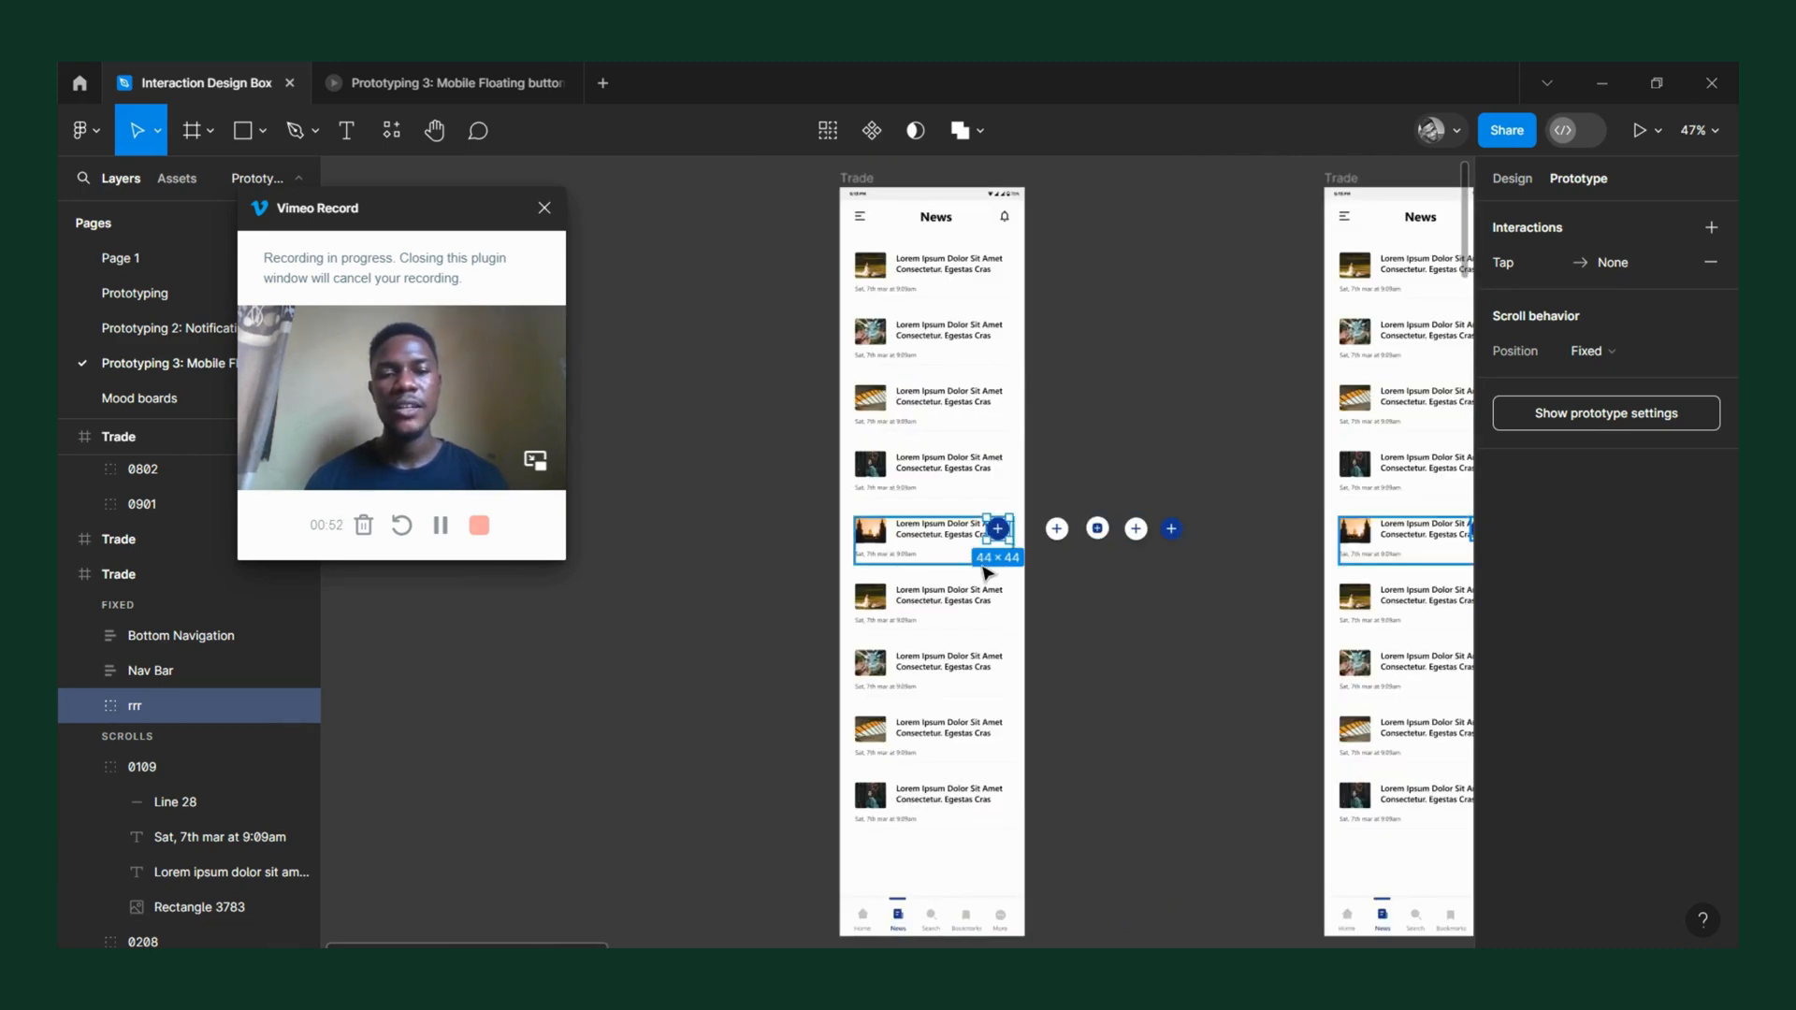
scroll(992, 557, "up", 5, "ctrl")
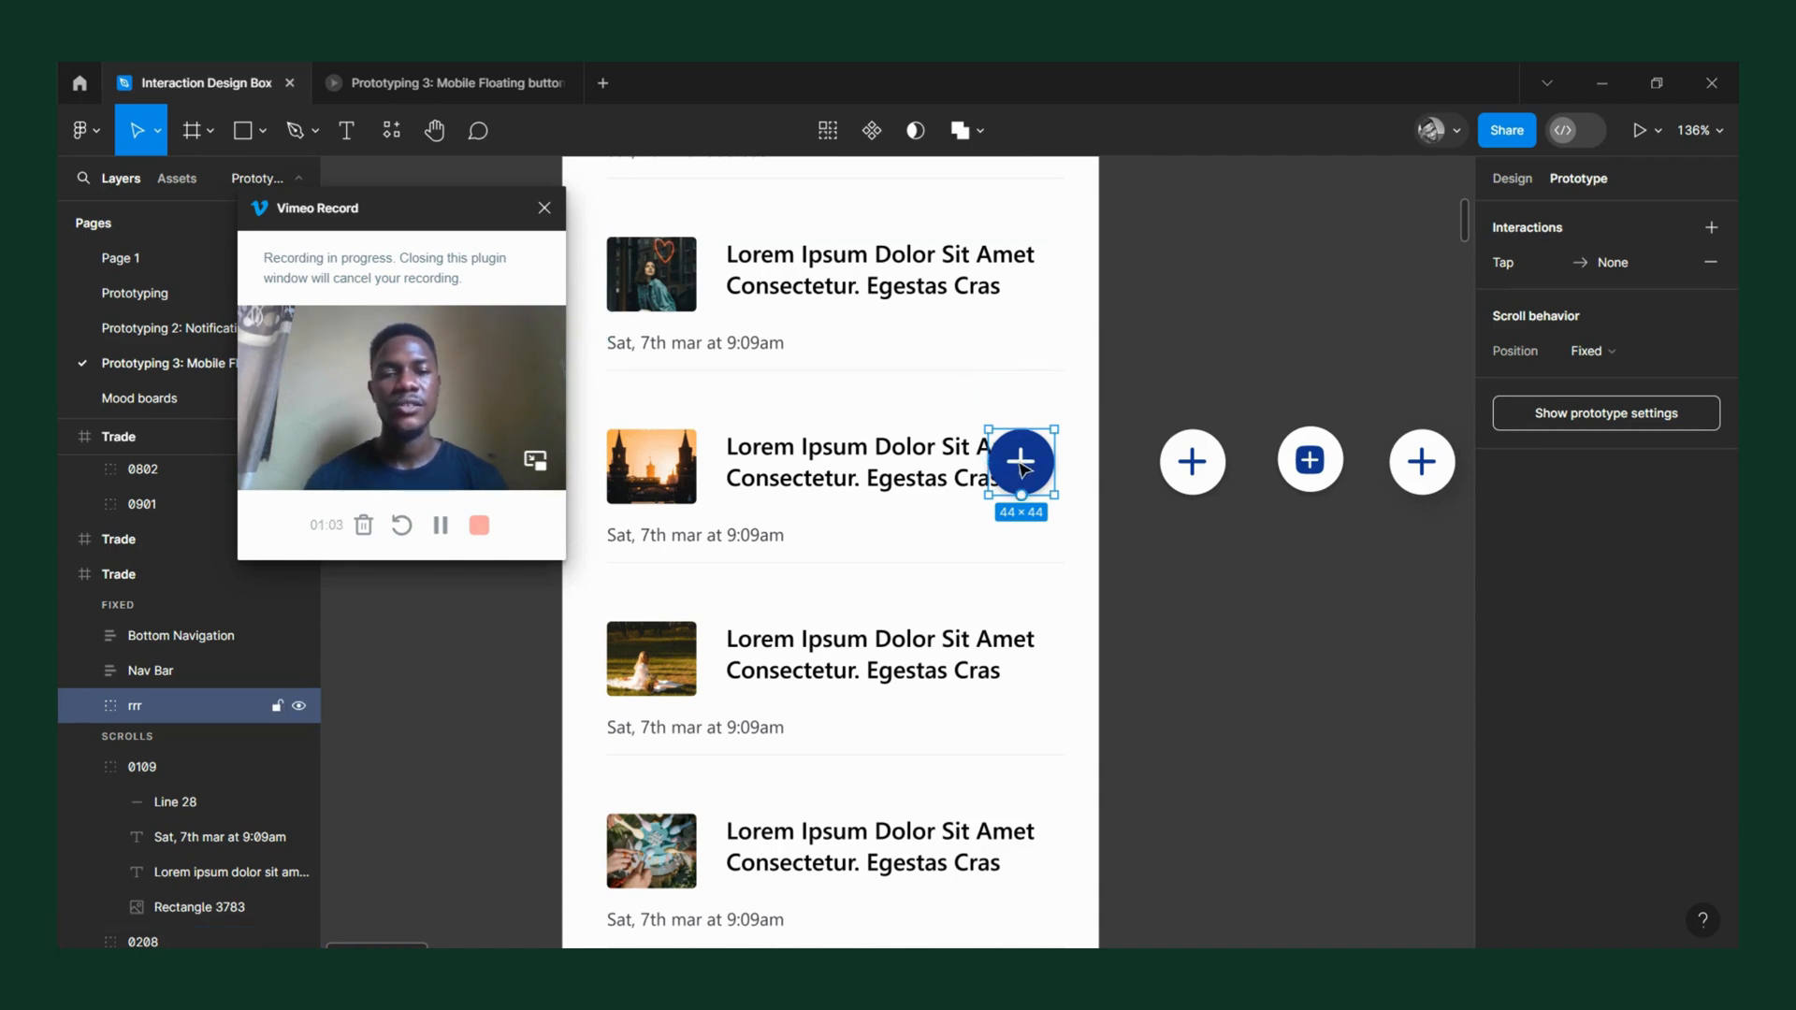
scroll(1004, 441, "down", 5, "ctrl")
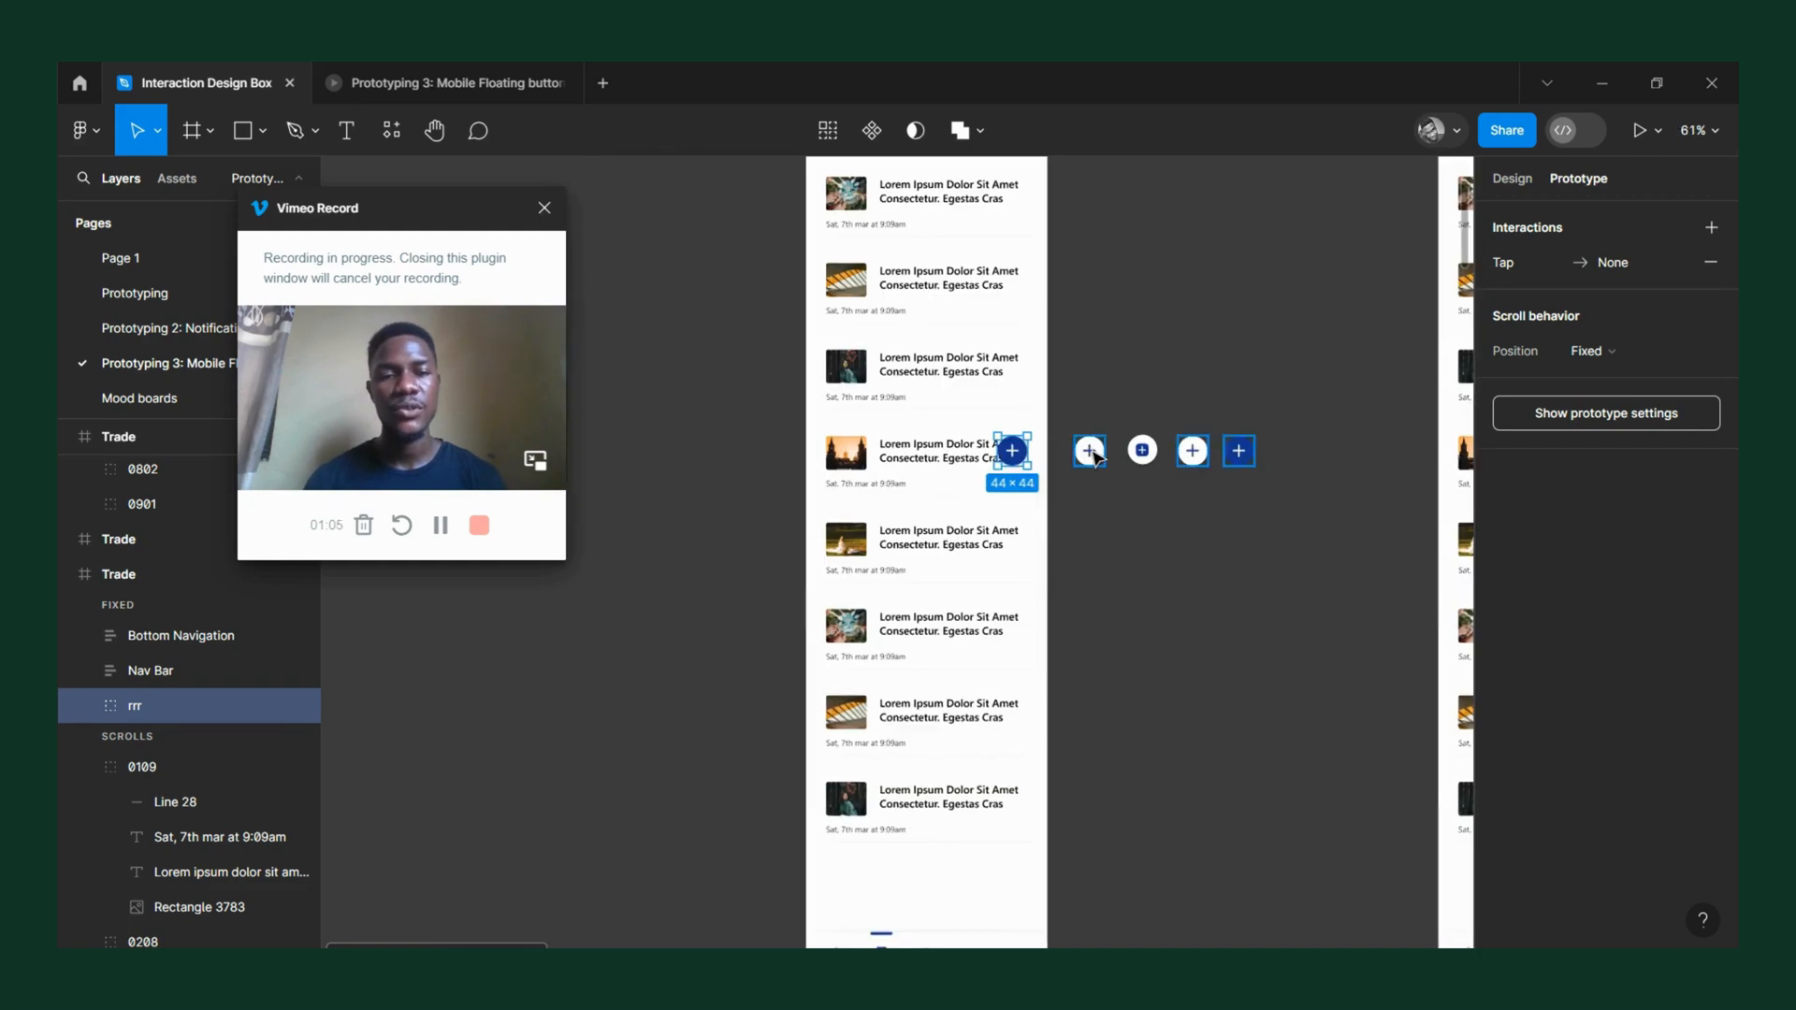
left_click(1092, 468)
left_click_drag(1096, 472, 1006, 472)
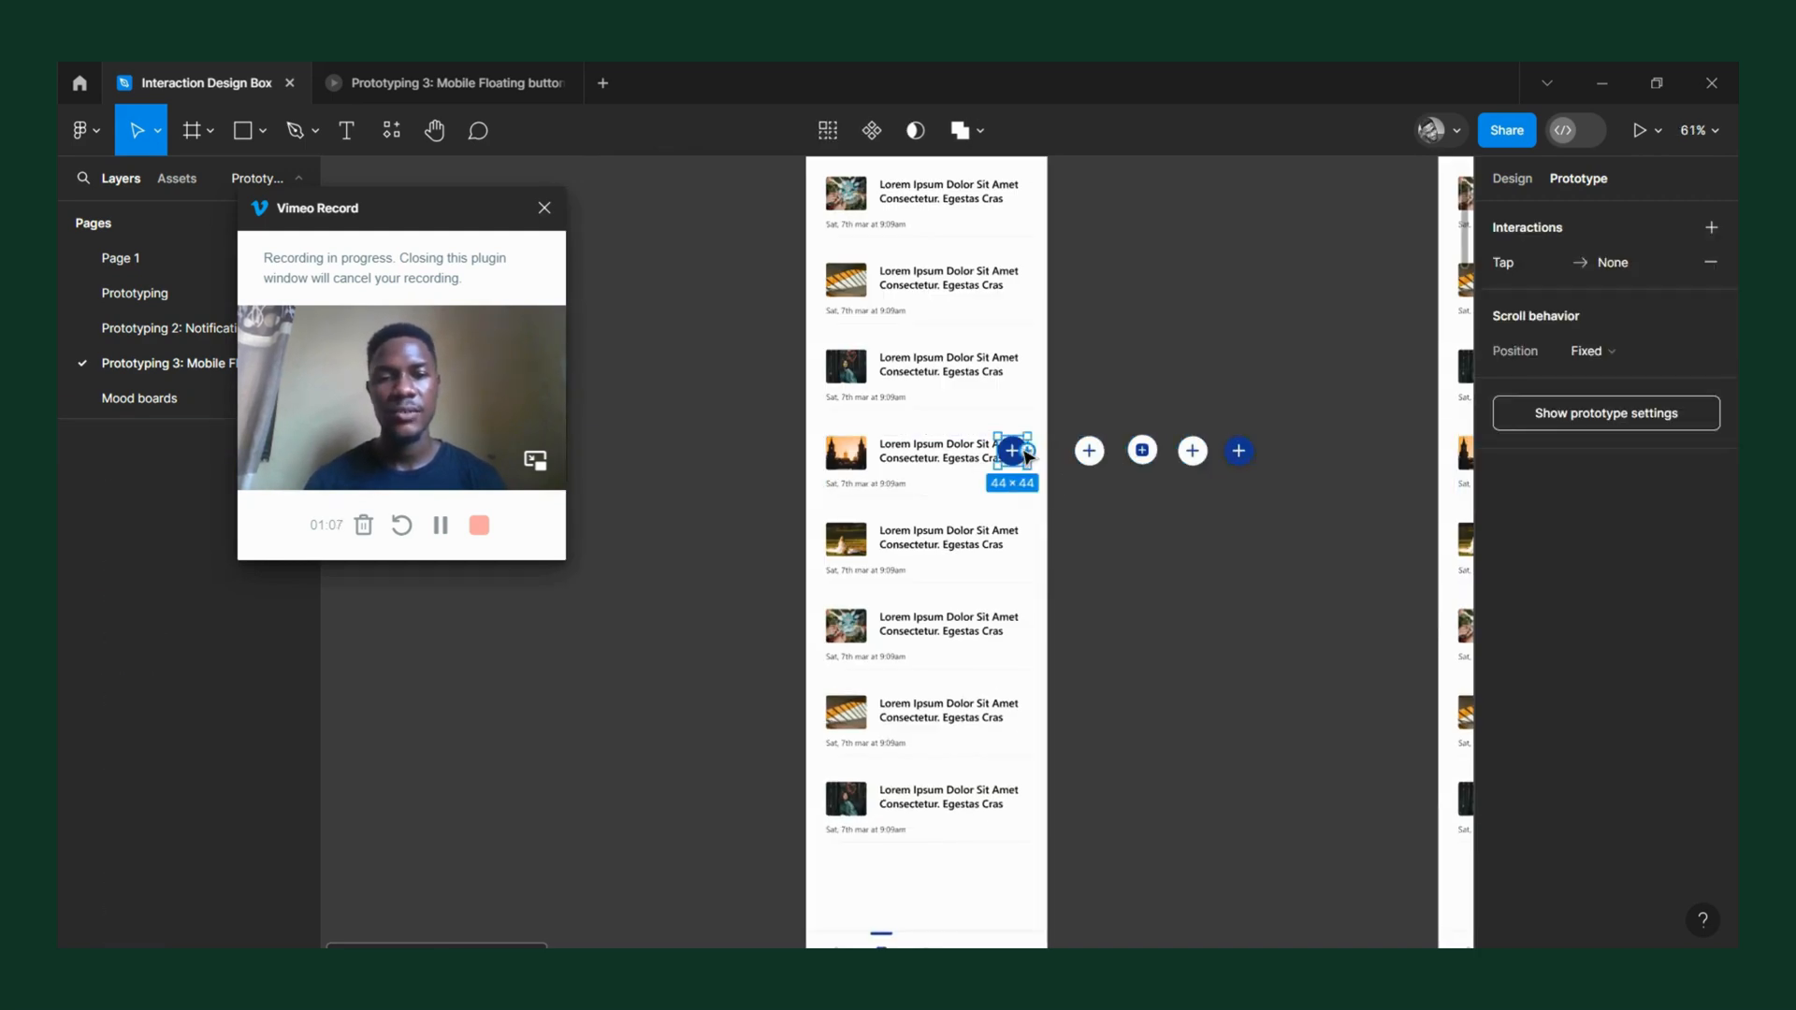
right_click(1010, 468)
left_click(1097, 290)
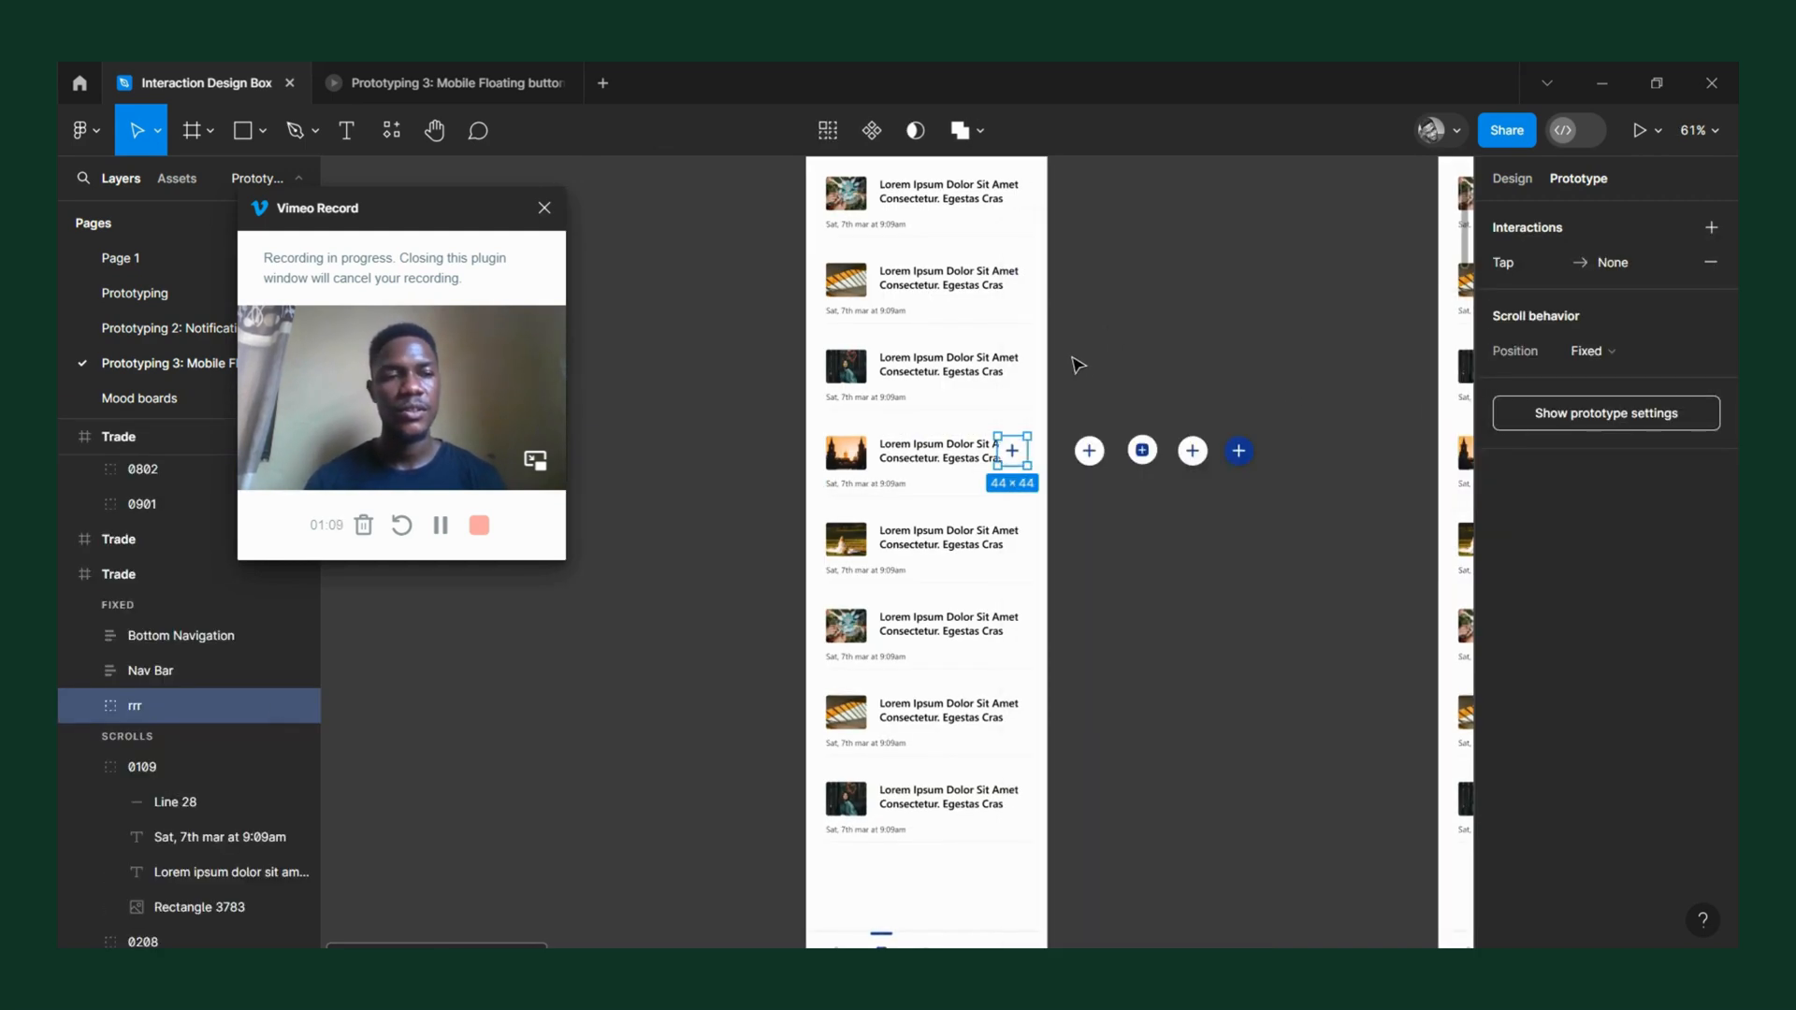
Preview the first Trade frame to check the white floating button over the news list, and close the preview.
scroll(994, 285, "down", 3, "ctrl")
key("Escape")
key("shift+space")
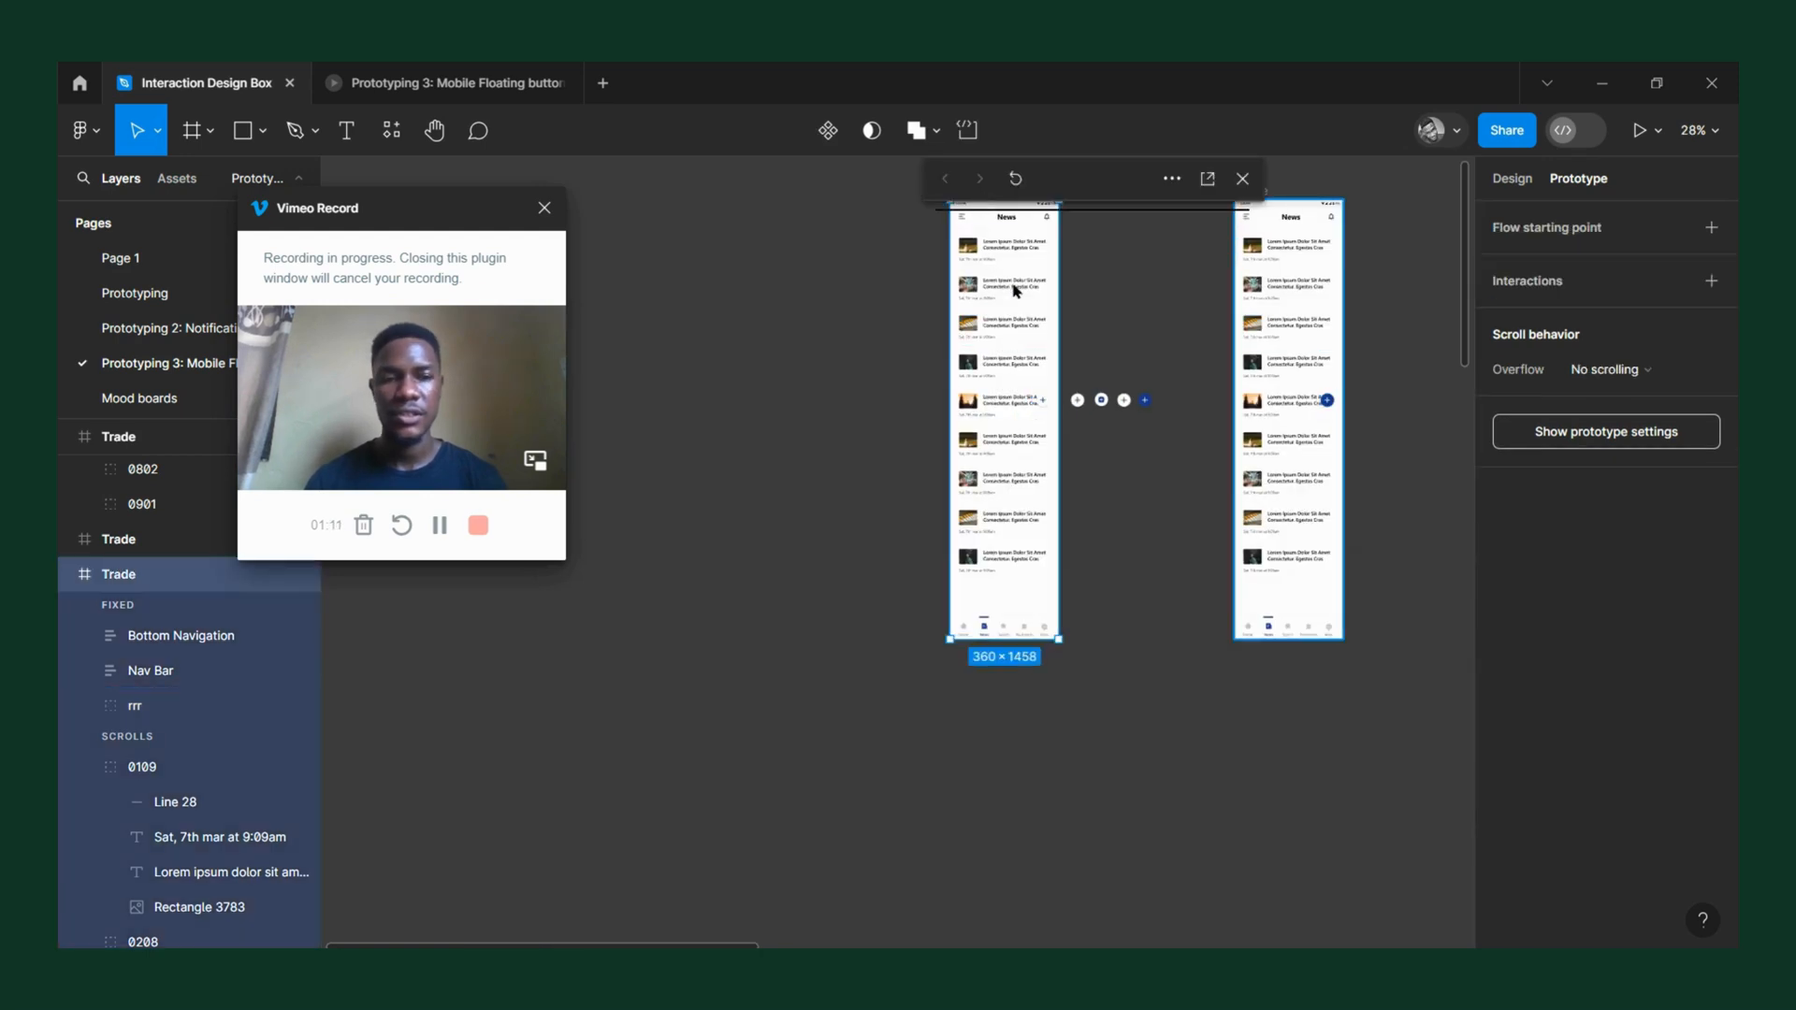
left_click_drag(1069, 192, 1214, 192)
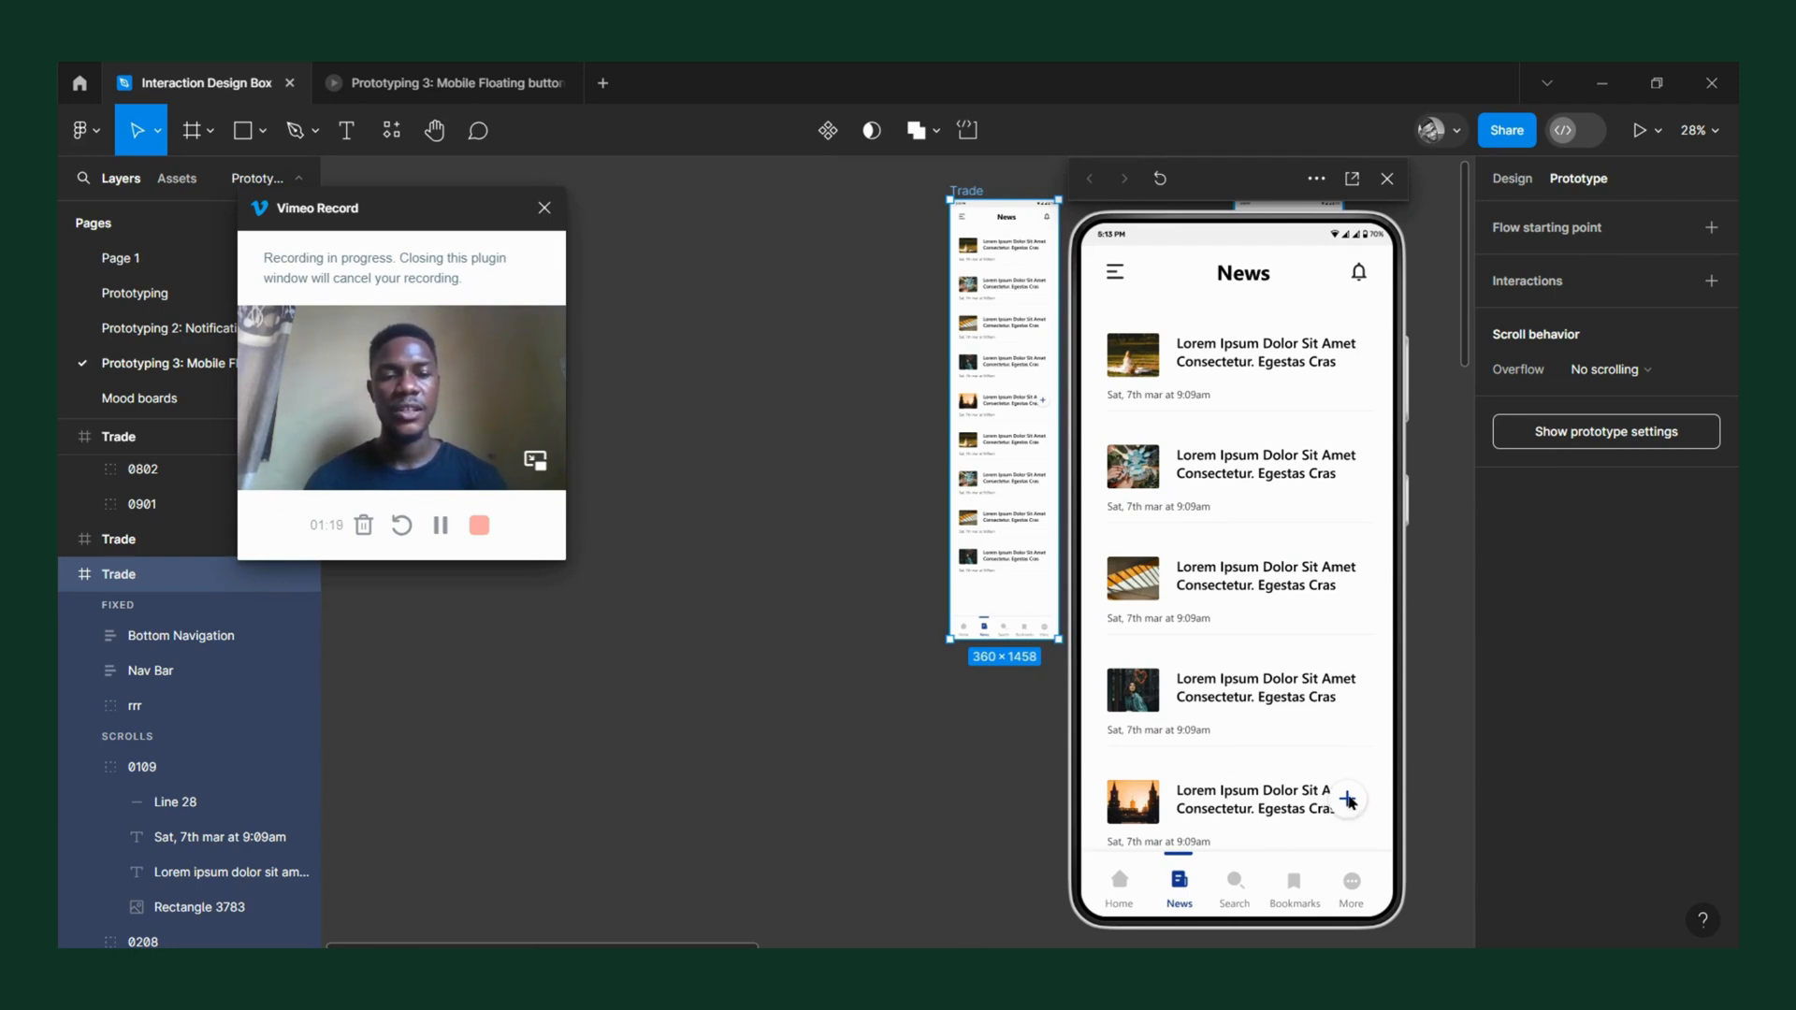
mouse_move(1253, 677)
left_mouse_down()
mouse_move(1248, 564)
mouse_move(1239, 676)
left_mouse_up()
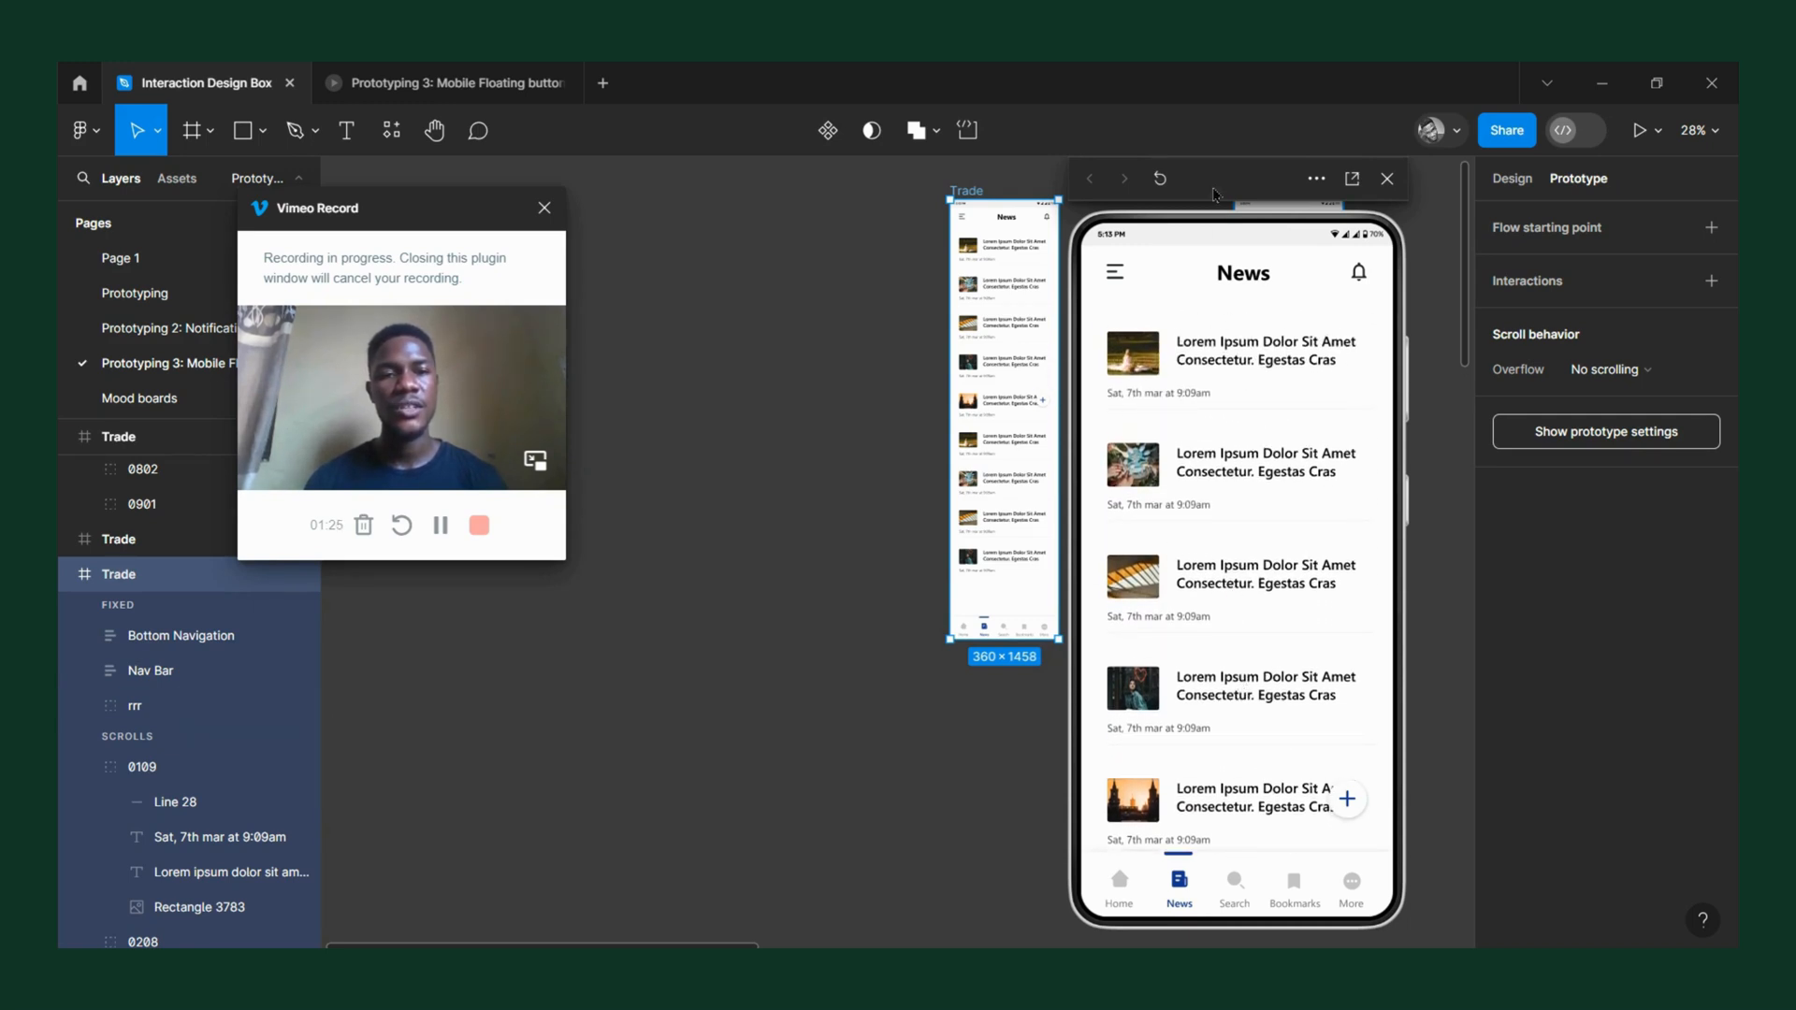
left_click_drag(1201, 206, 811, 219)
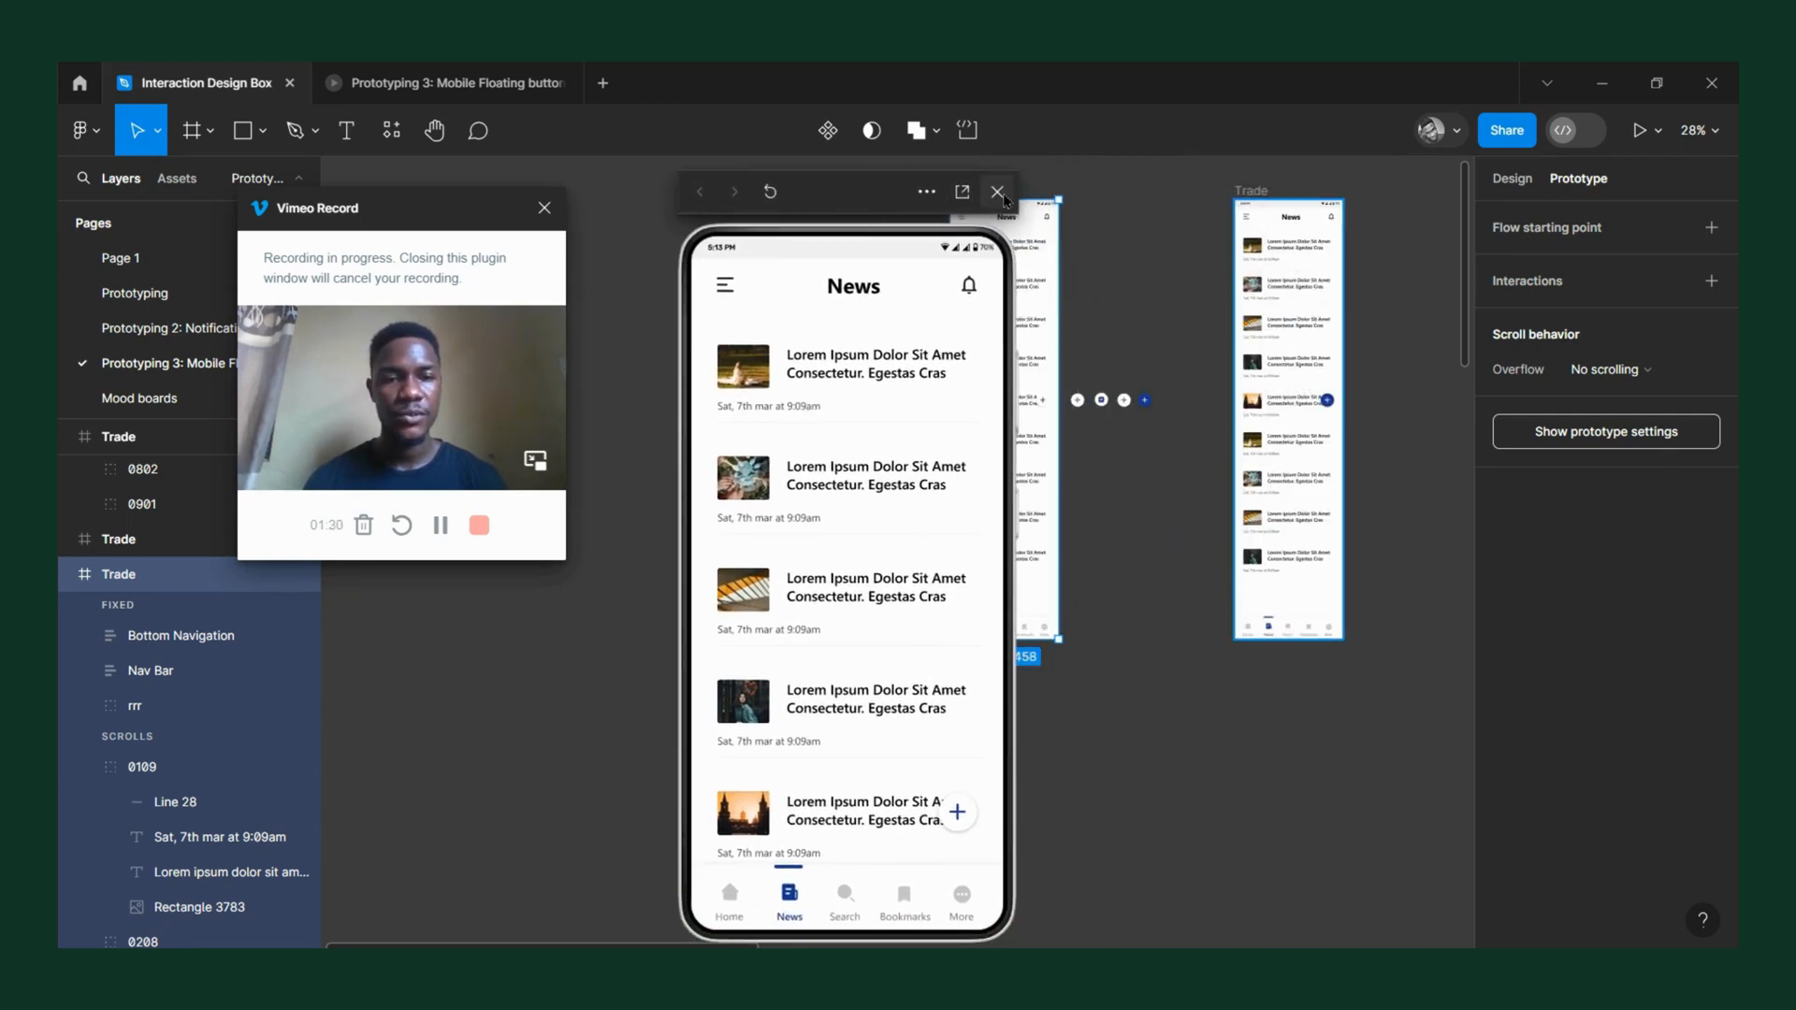
left_click(999, 192)
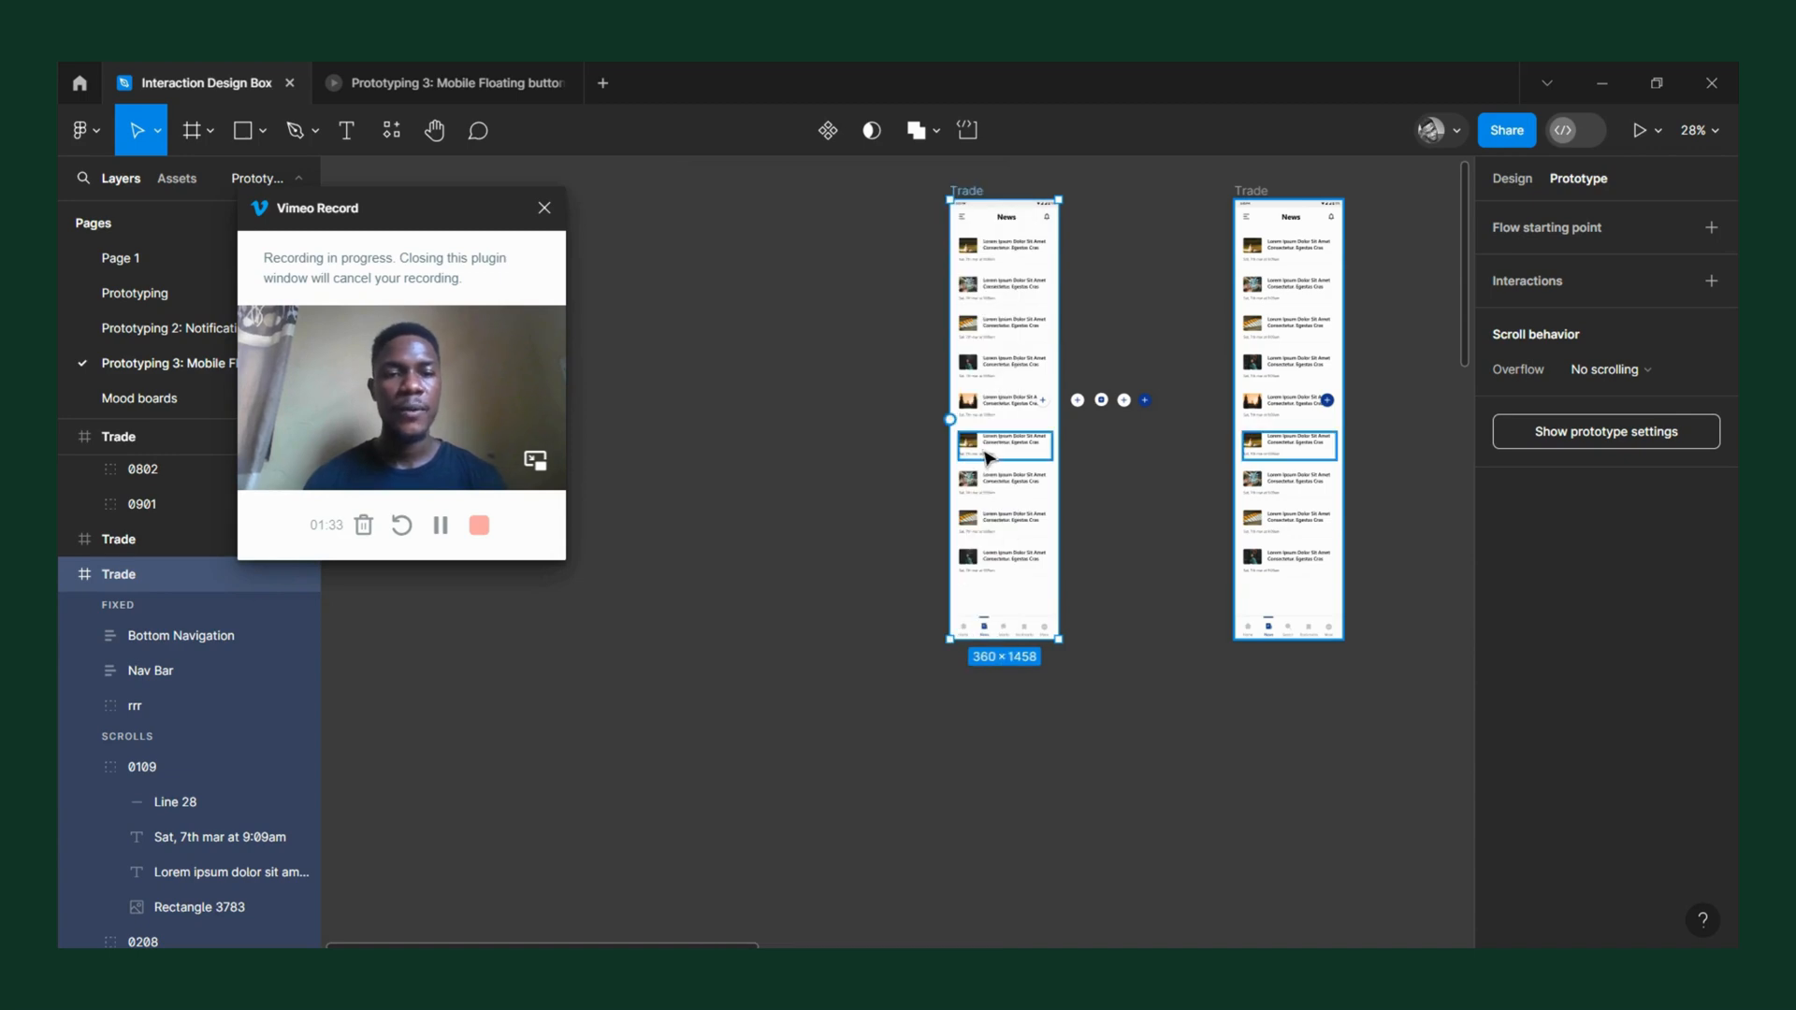
Look over the Threads, Stoic and X reference screens beside the Trade frames as floating button examples.
scroll(990, 459, "right", 5)
scroll(990, 458, "down", 5)
scroll(990, 458, "up", 3)
scroll(1063, 606, "right", 4)
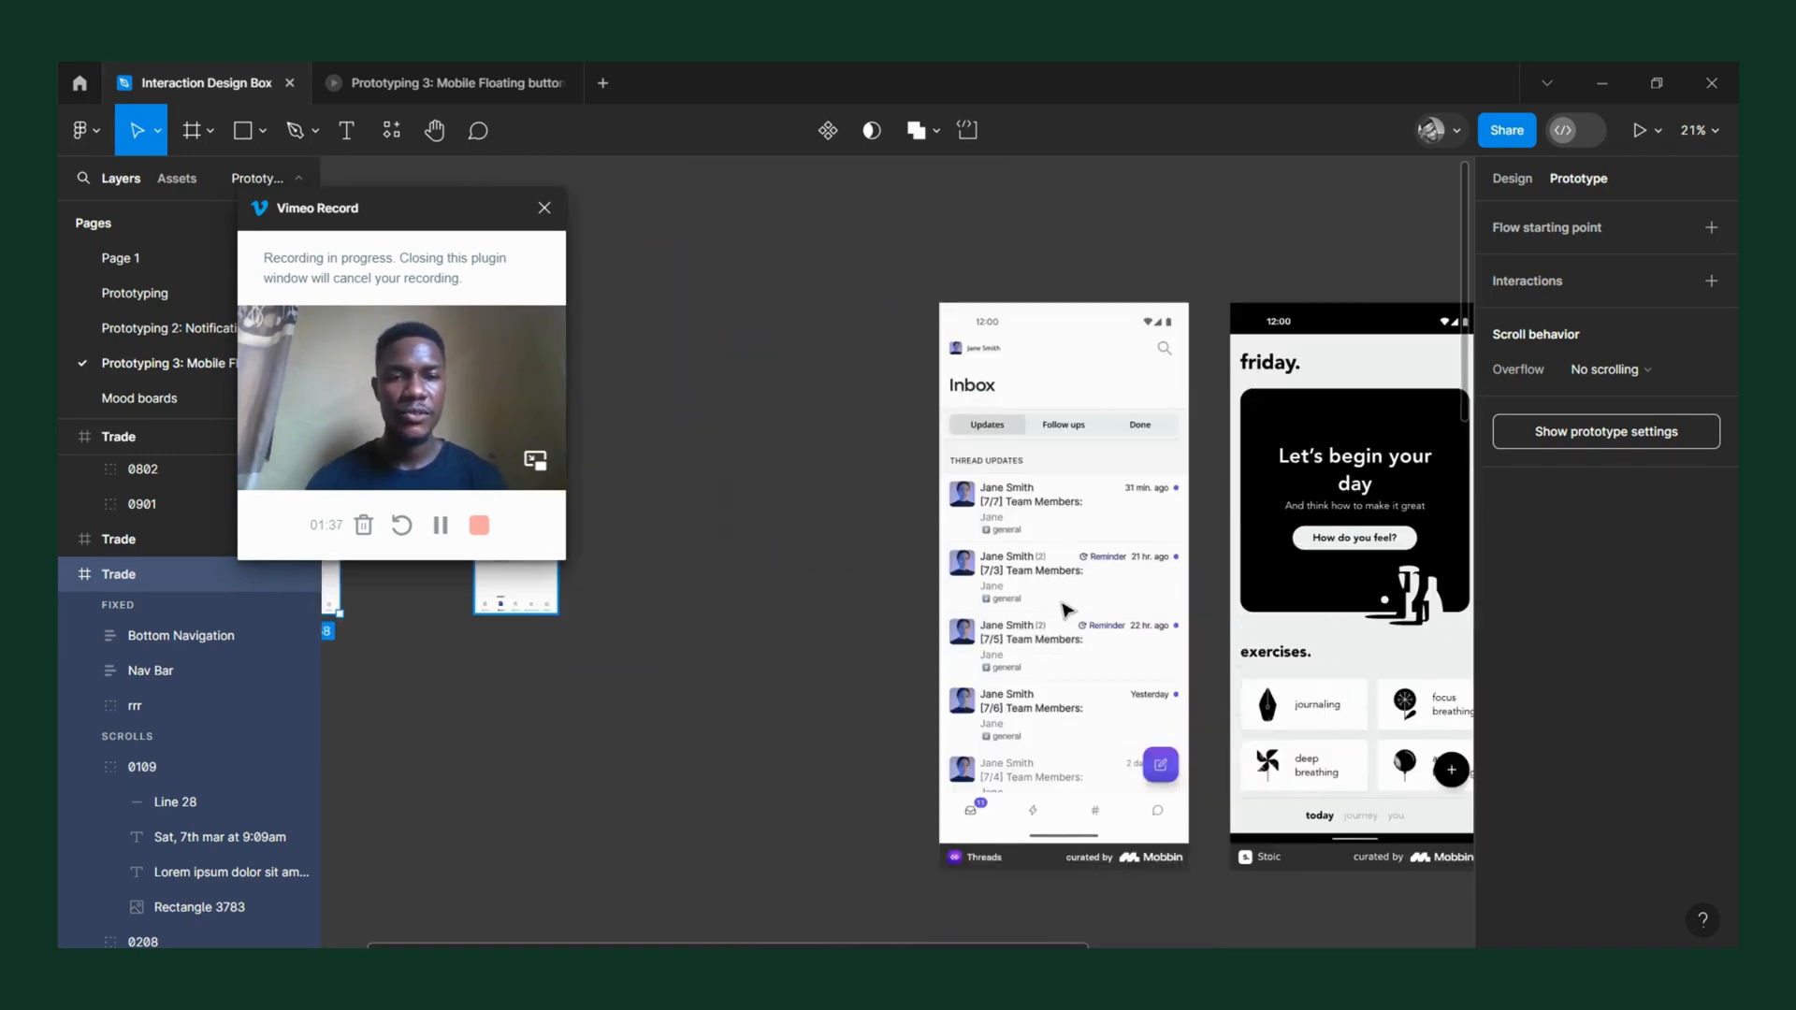
scroll(991, 571, "down", 2)
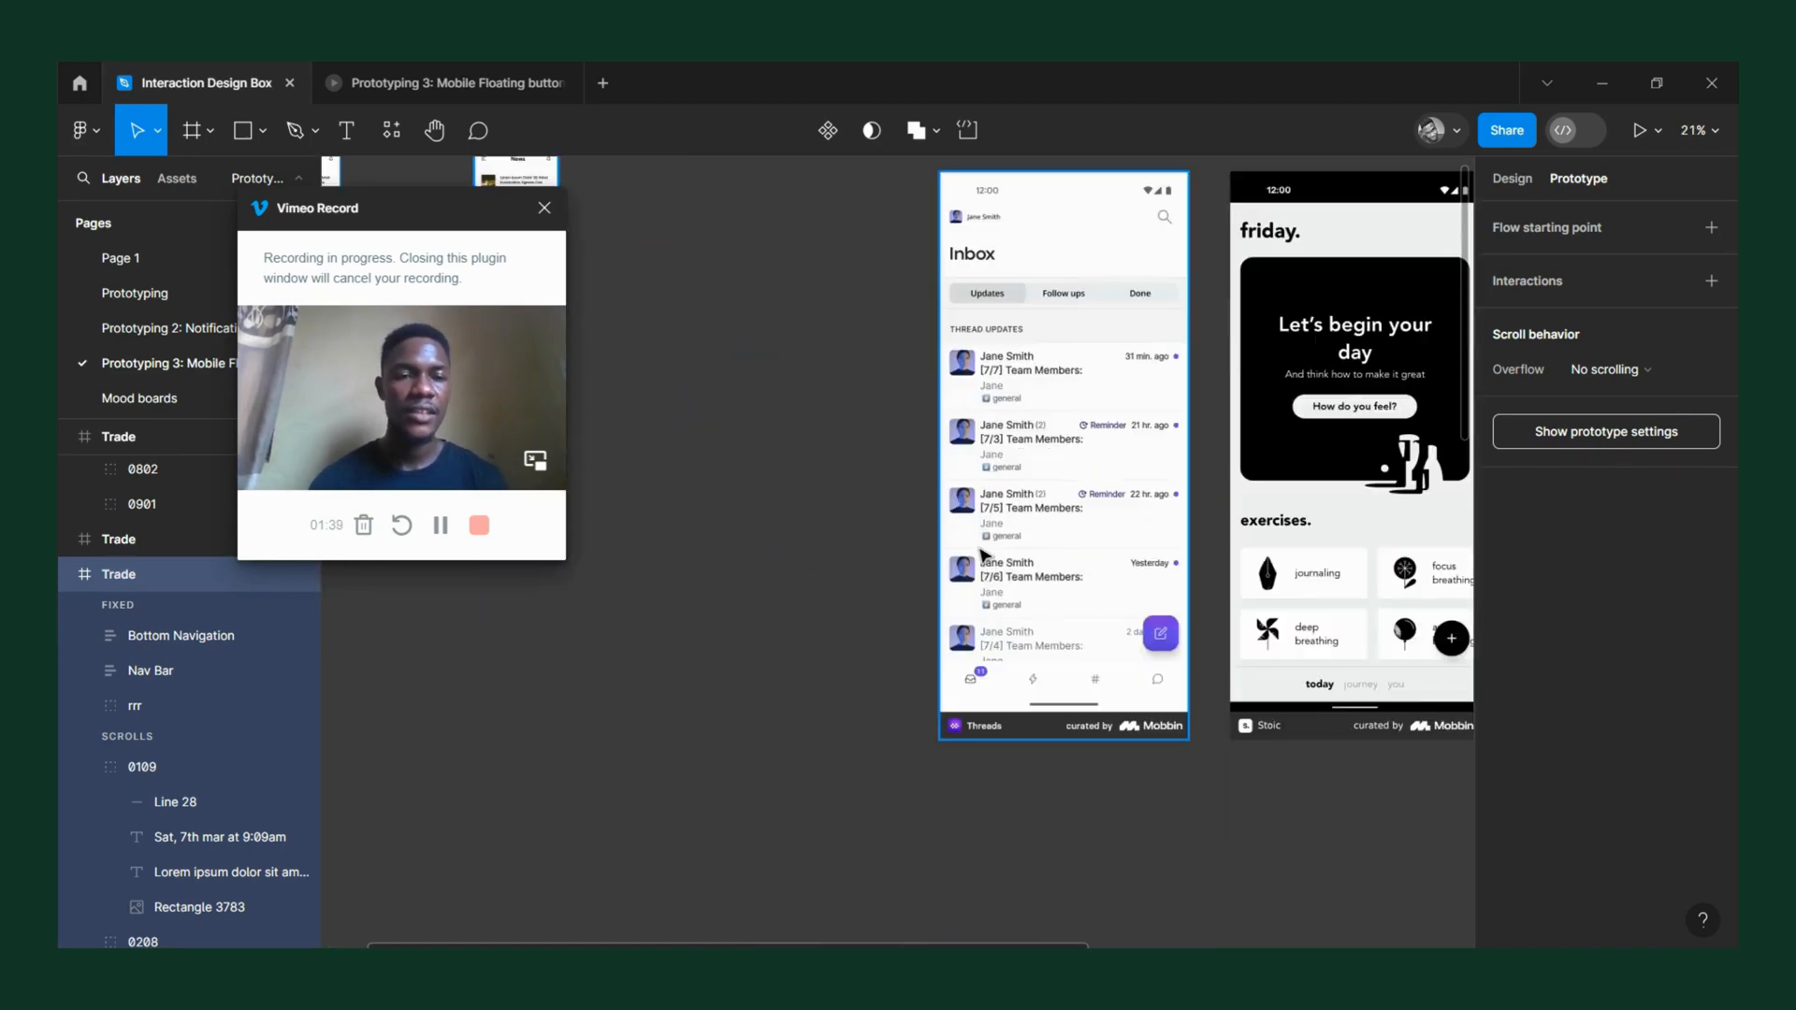
scroll(987, 568, "right", 3)
scroll(984, 556, "right", 2)
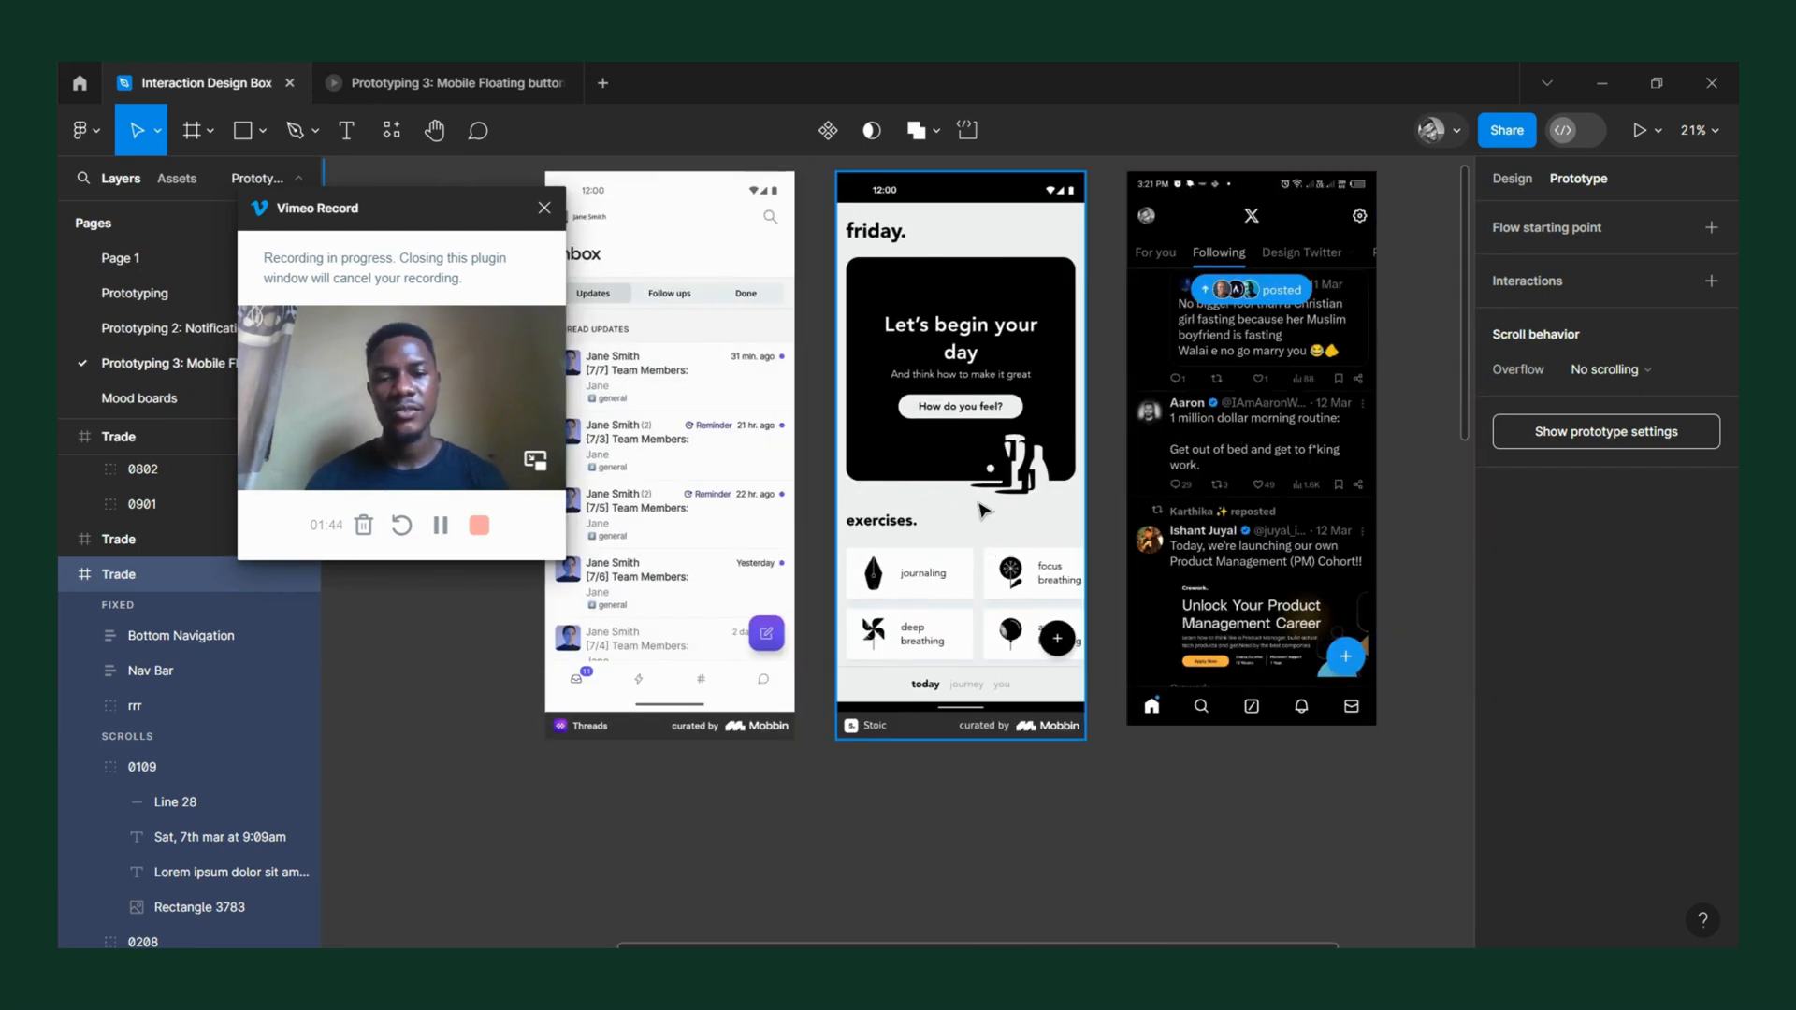
scroll(945, 467, "left", 2)
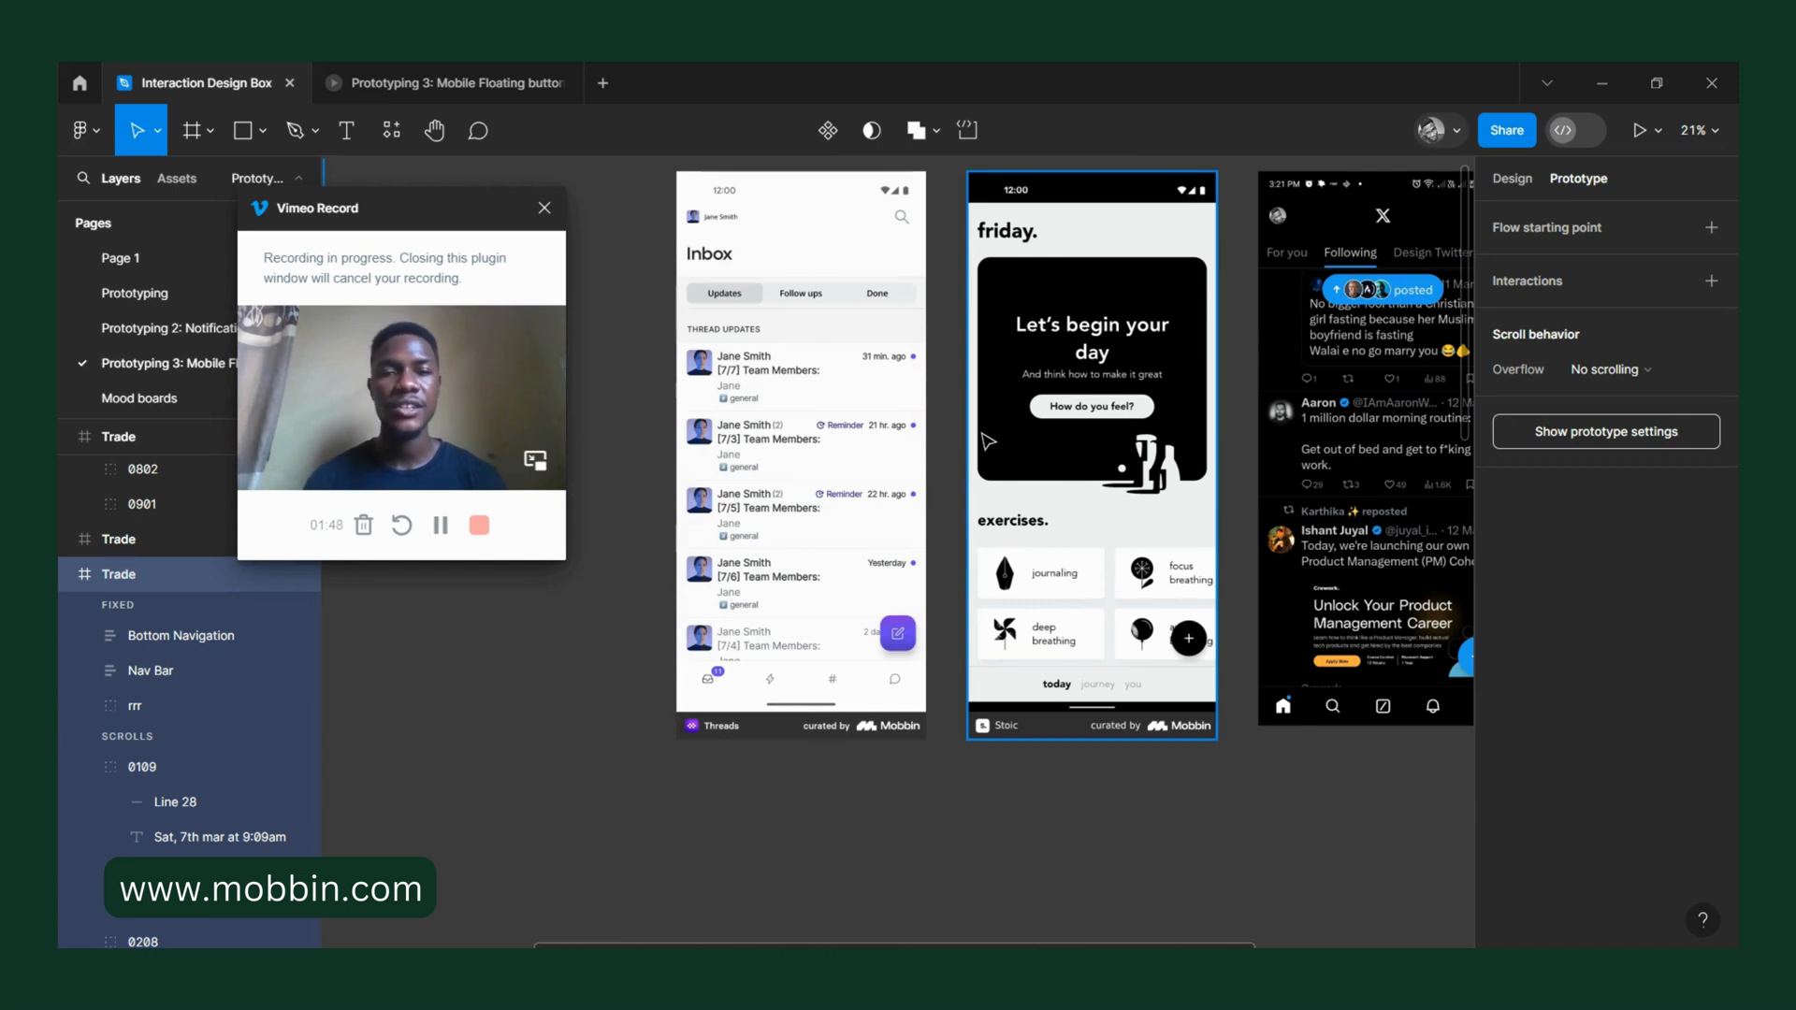
scroll(973, 457, "left", 2)
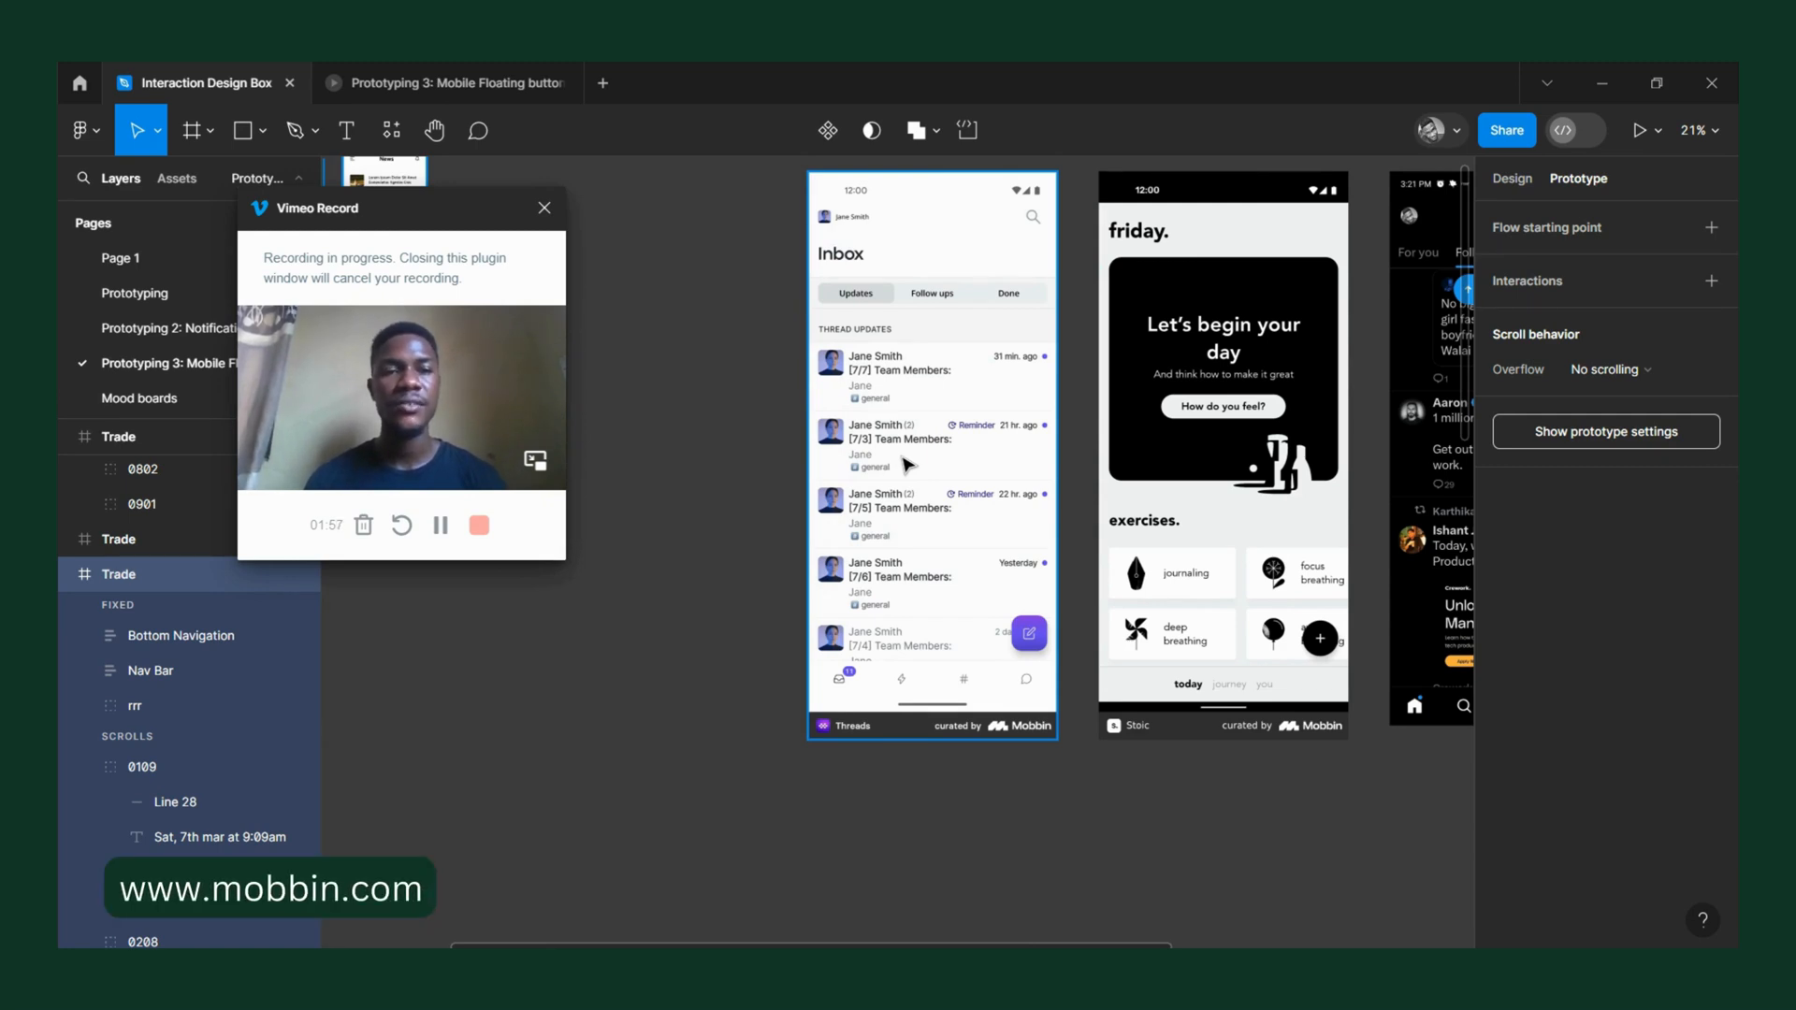
Compare the floating action buttons of the three reference screens up close, including their colour, icon and placement.
scroll(840, 457, "down", 3)
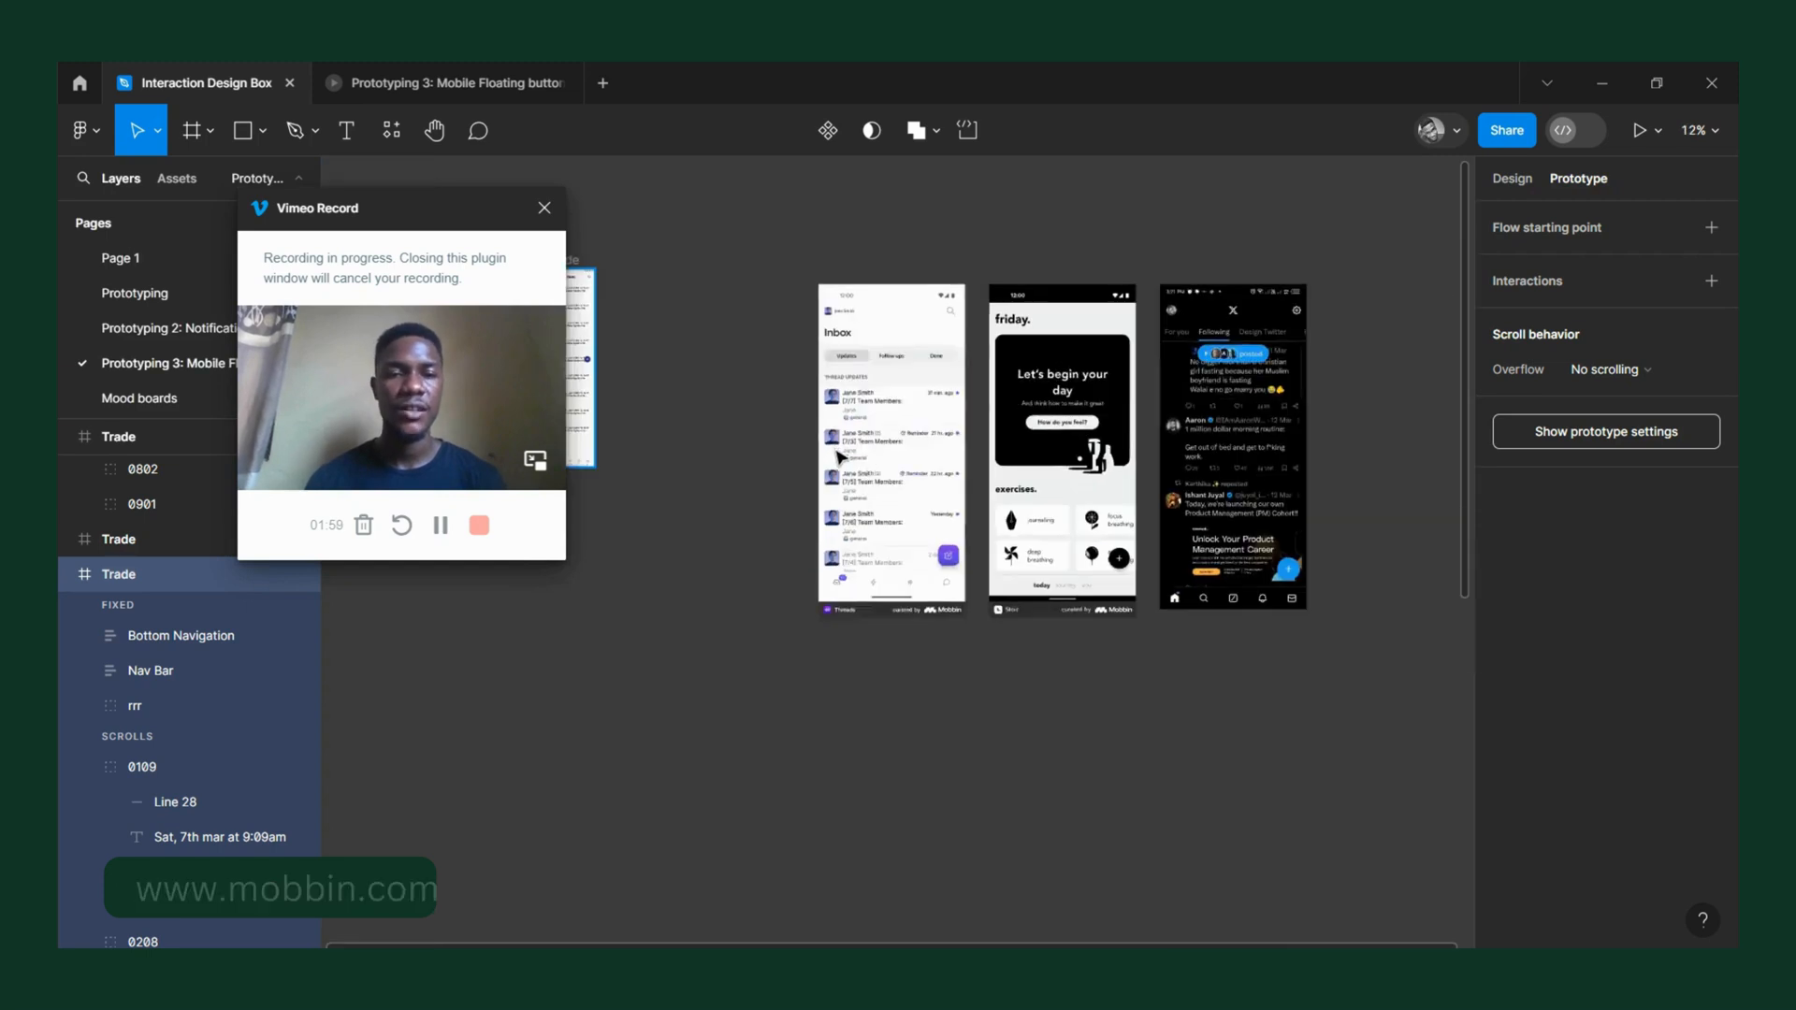
scroll(1123, 556, "up", 5)
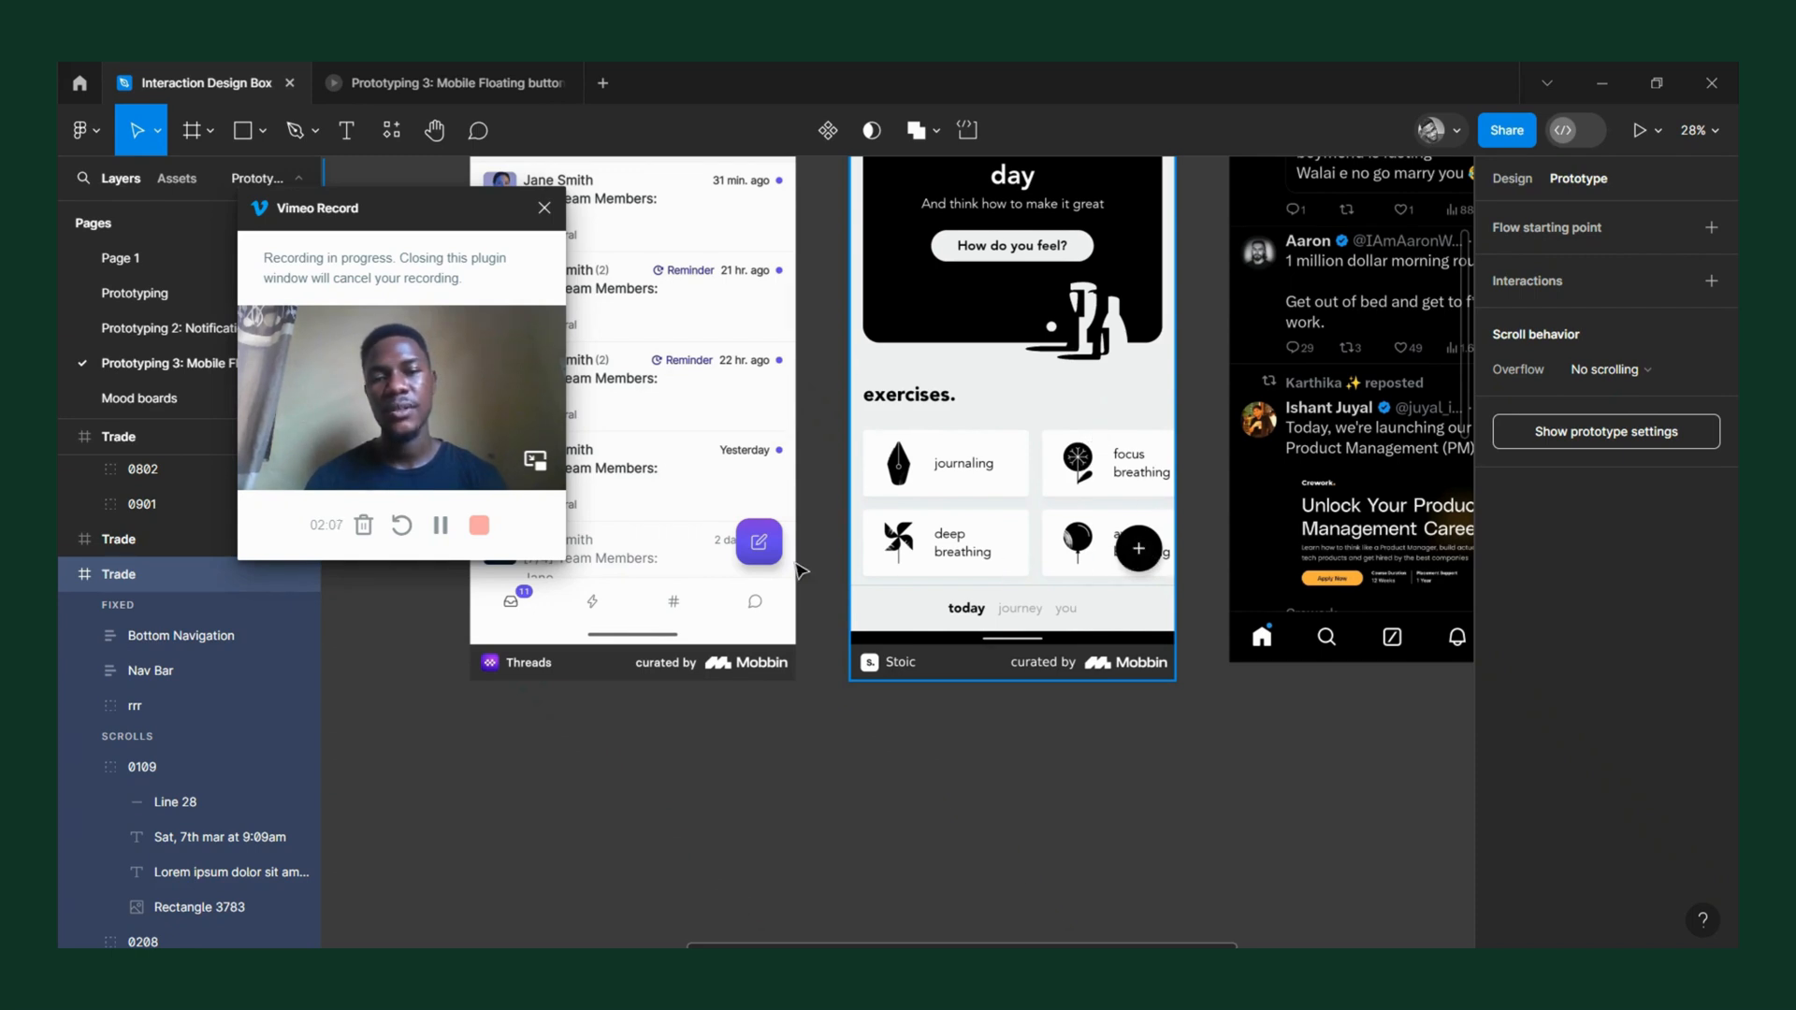
scroll(769, 554, "left", 2)
scroll(769, 554, "down", 4)
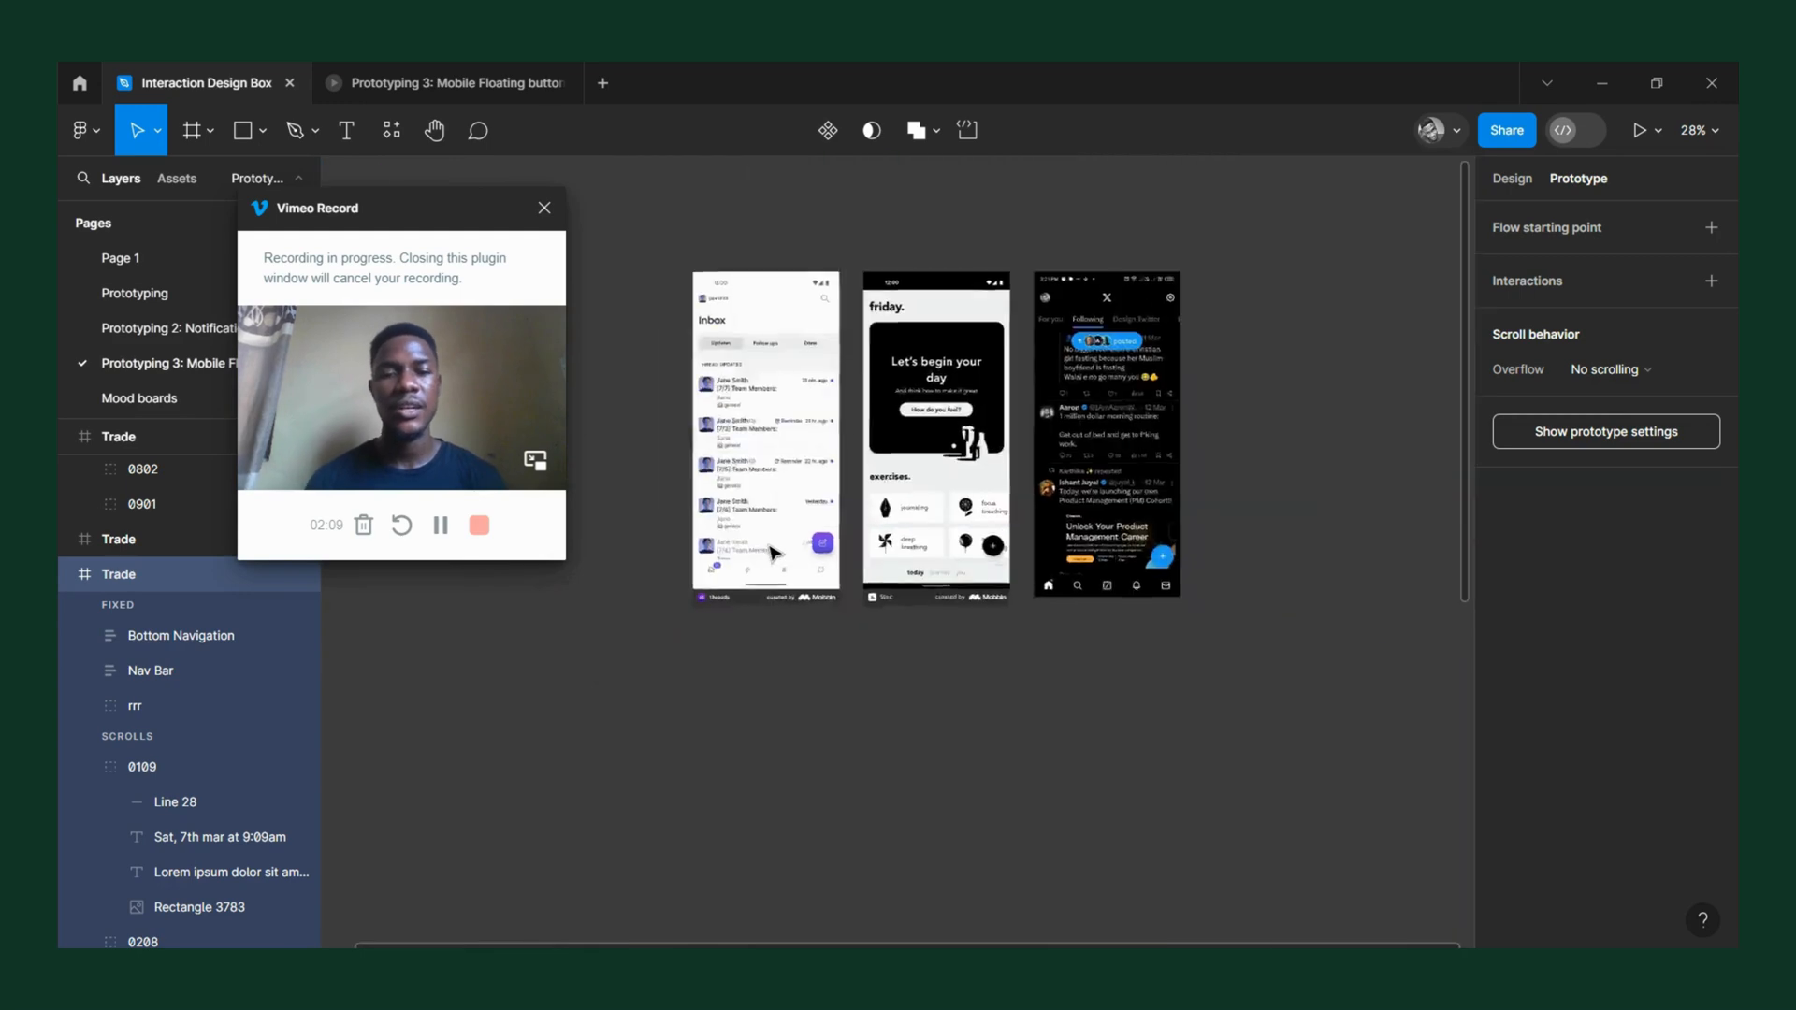
scroll(875, 565, "right", 3)
scroll(879, 568, "up", 3)
scroll(885, 573, "up", 3)
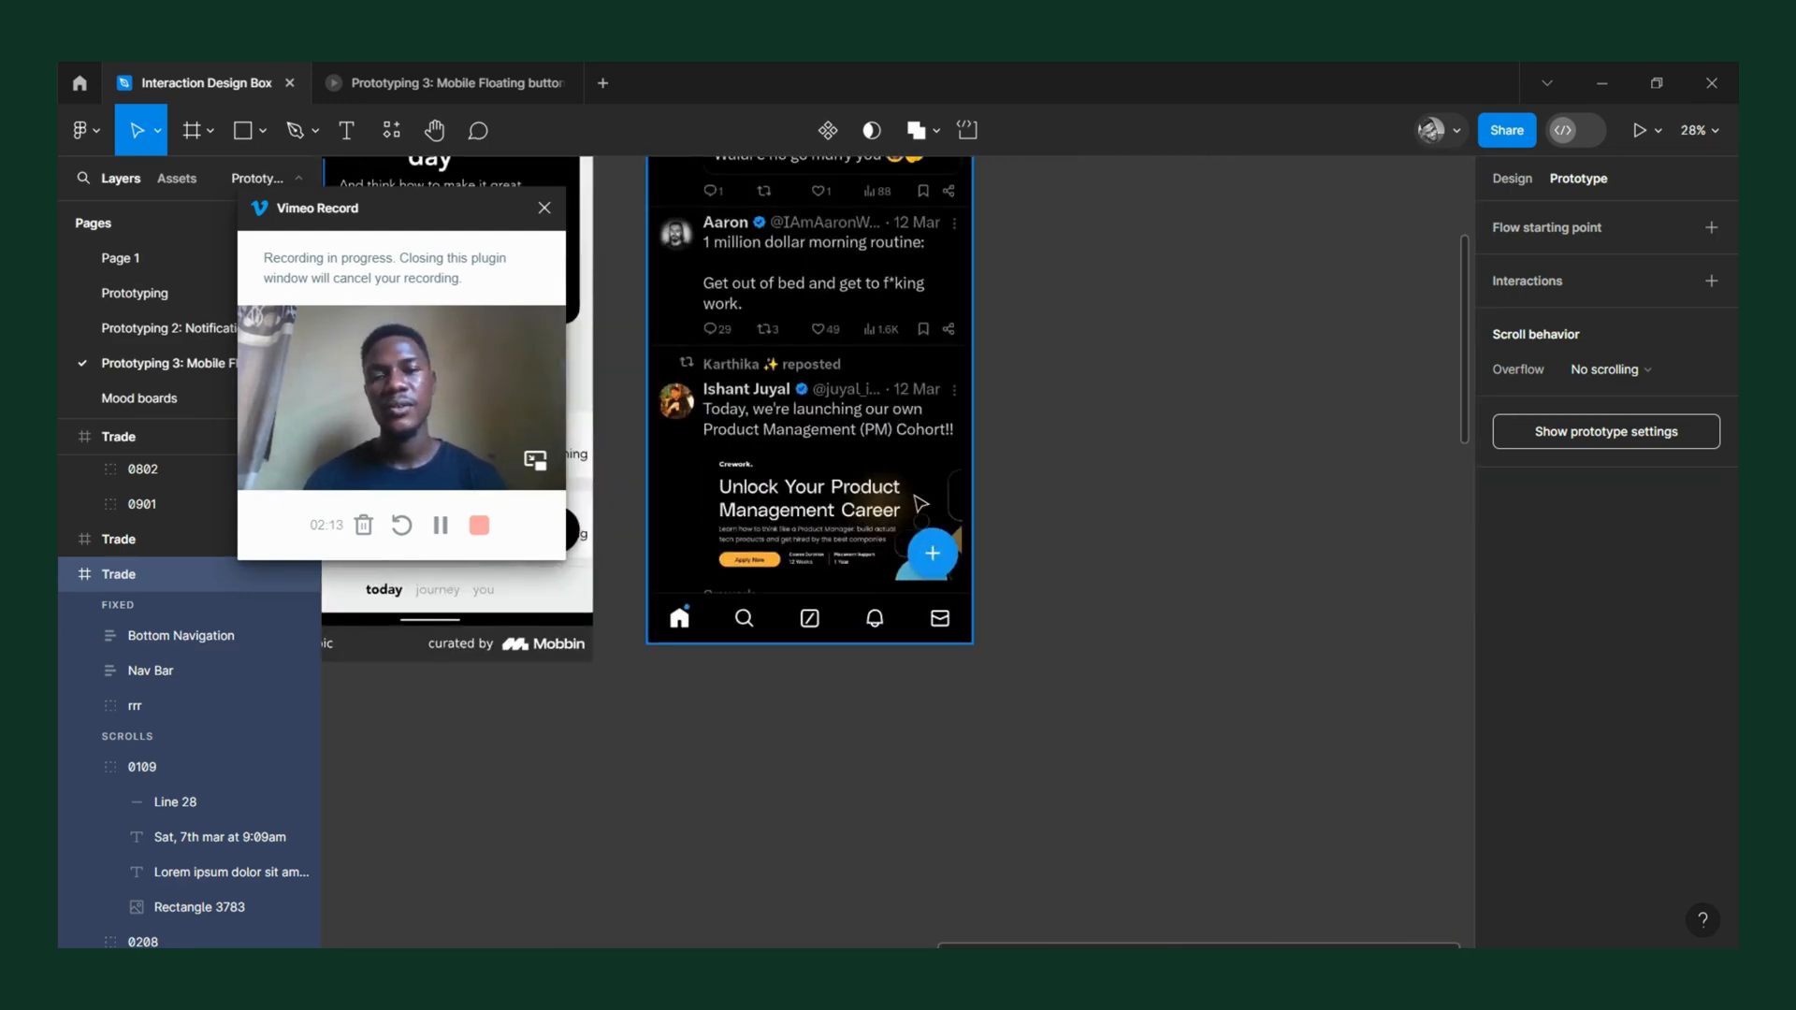
scroll(903, 491, "down", 4)
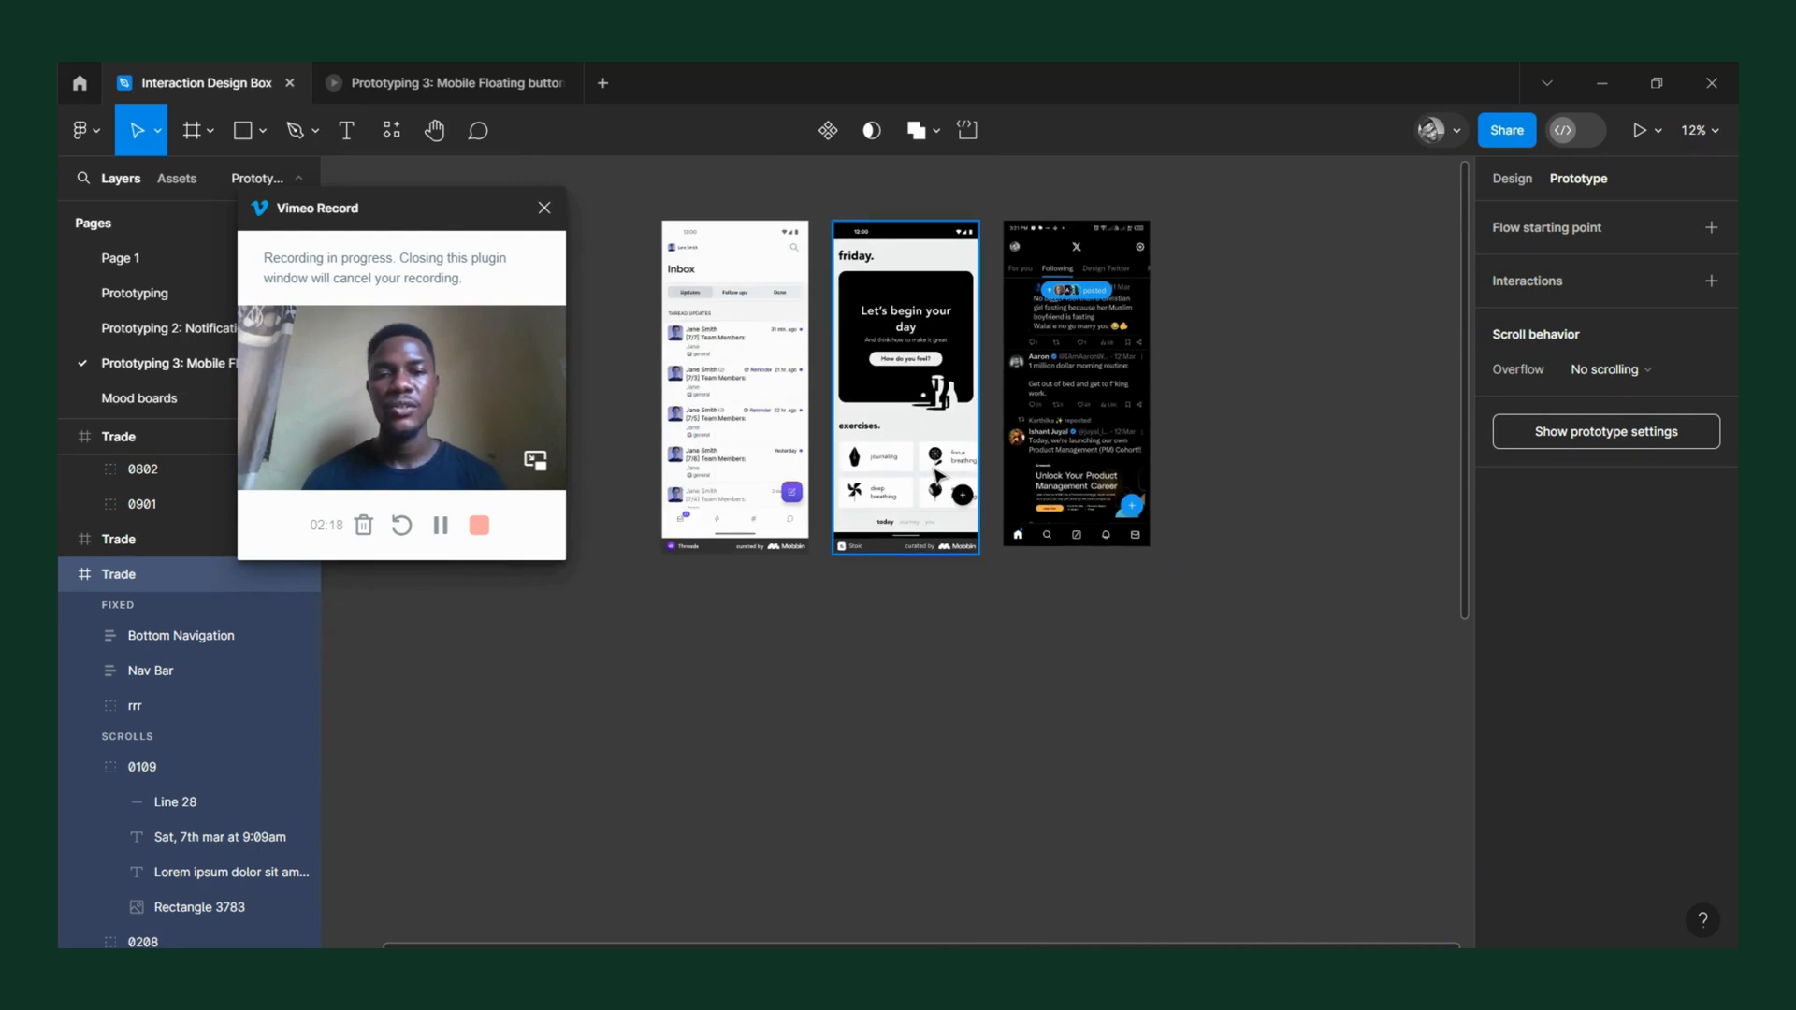
scroll(900, 444, "down", 3)
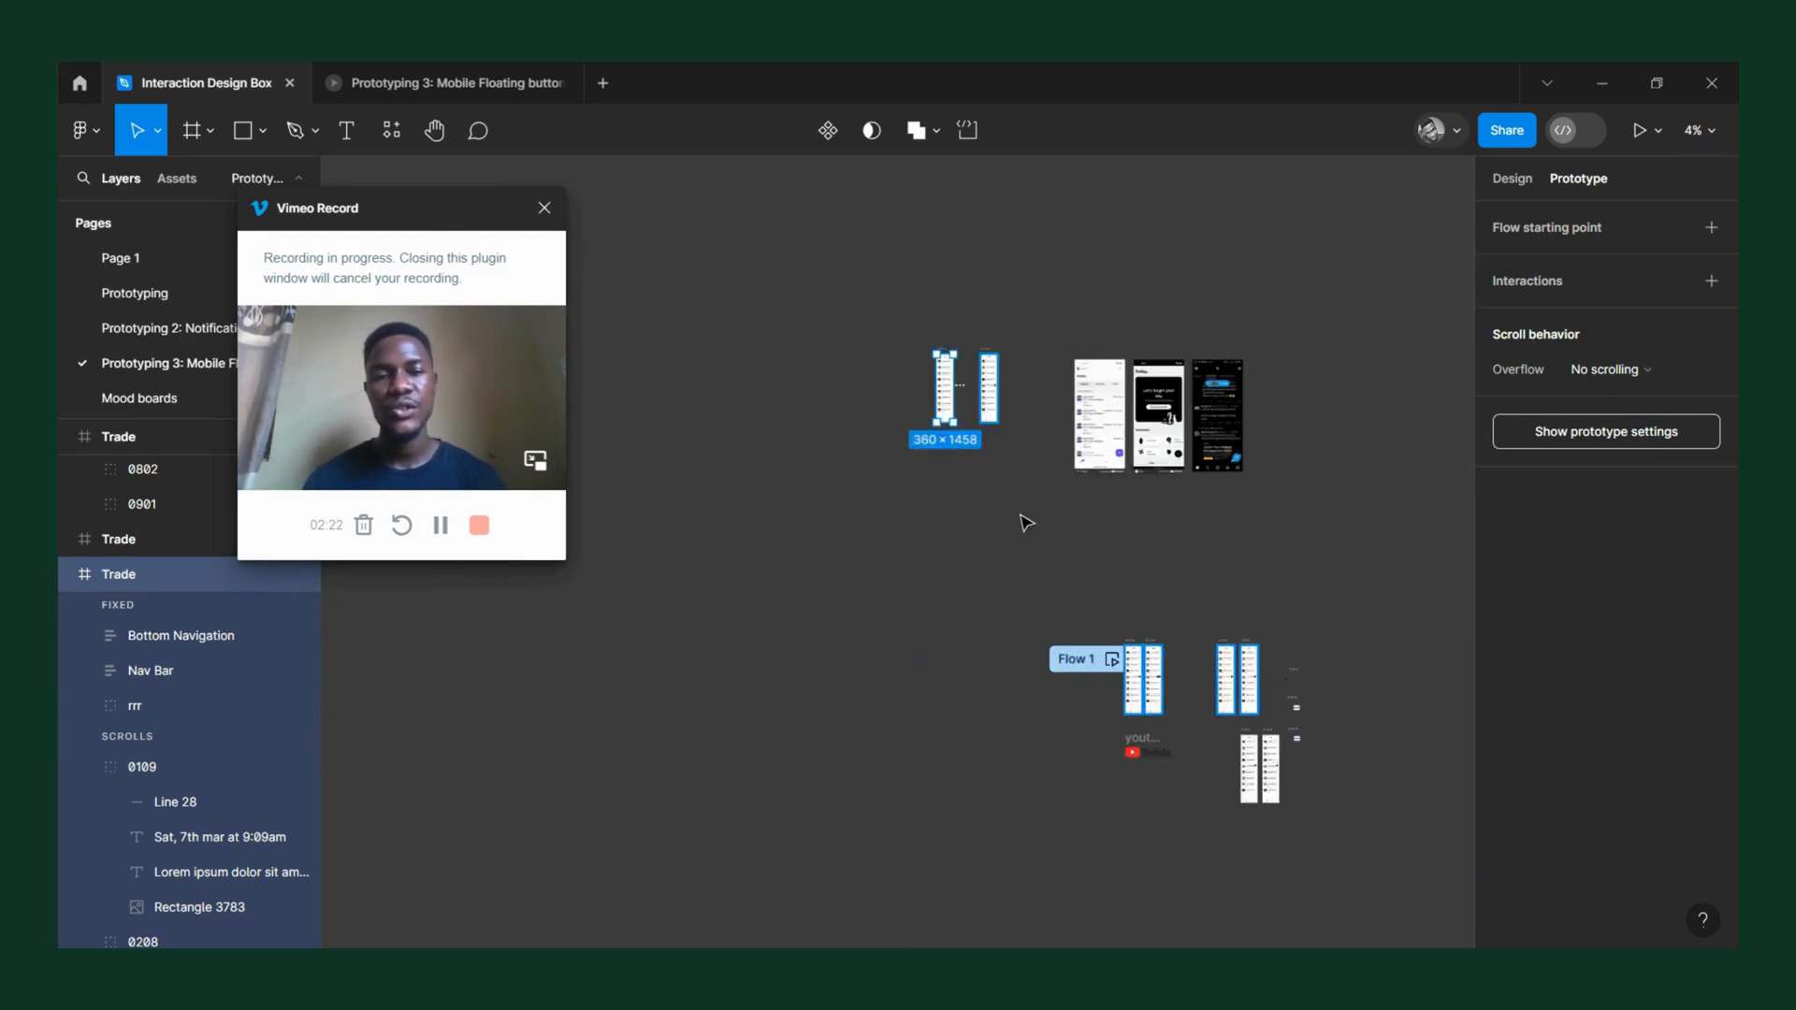
Preview the Flow 1 Trade frame and place the preview window beside the frame on the canvas.
scroll(1020, 514, "up", 3)
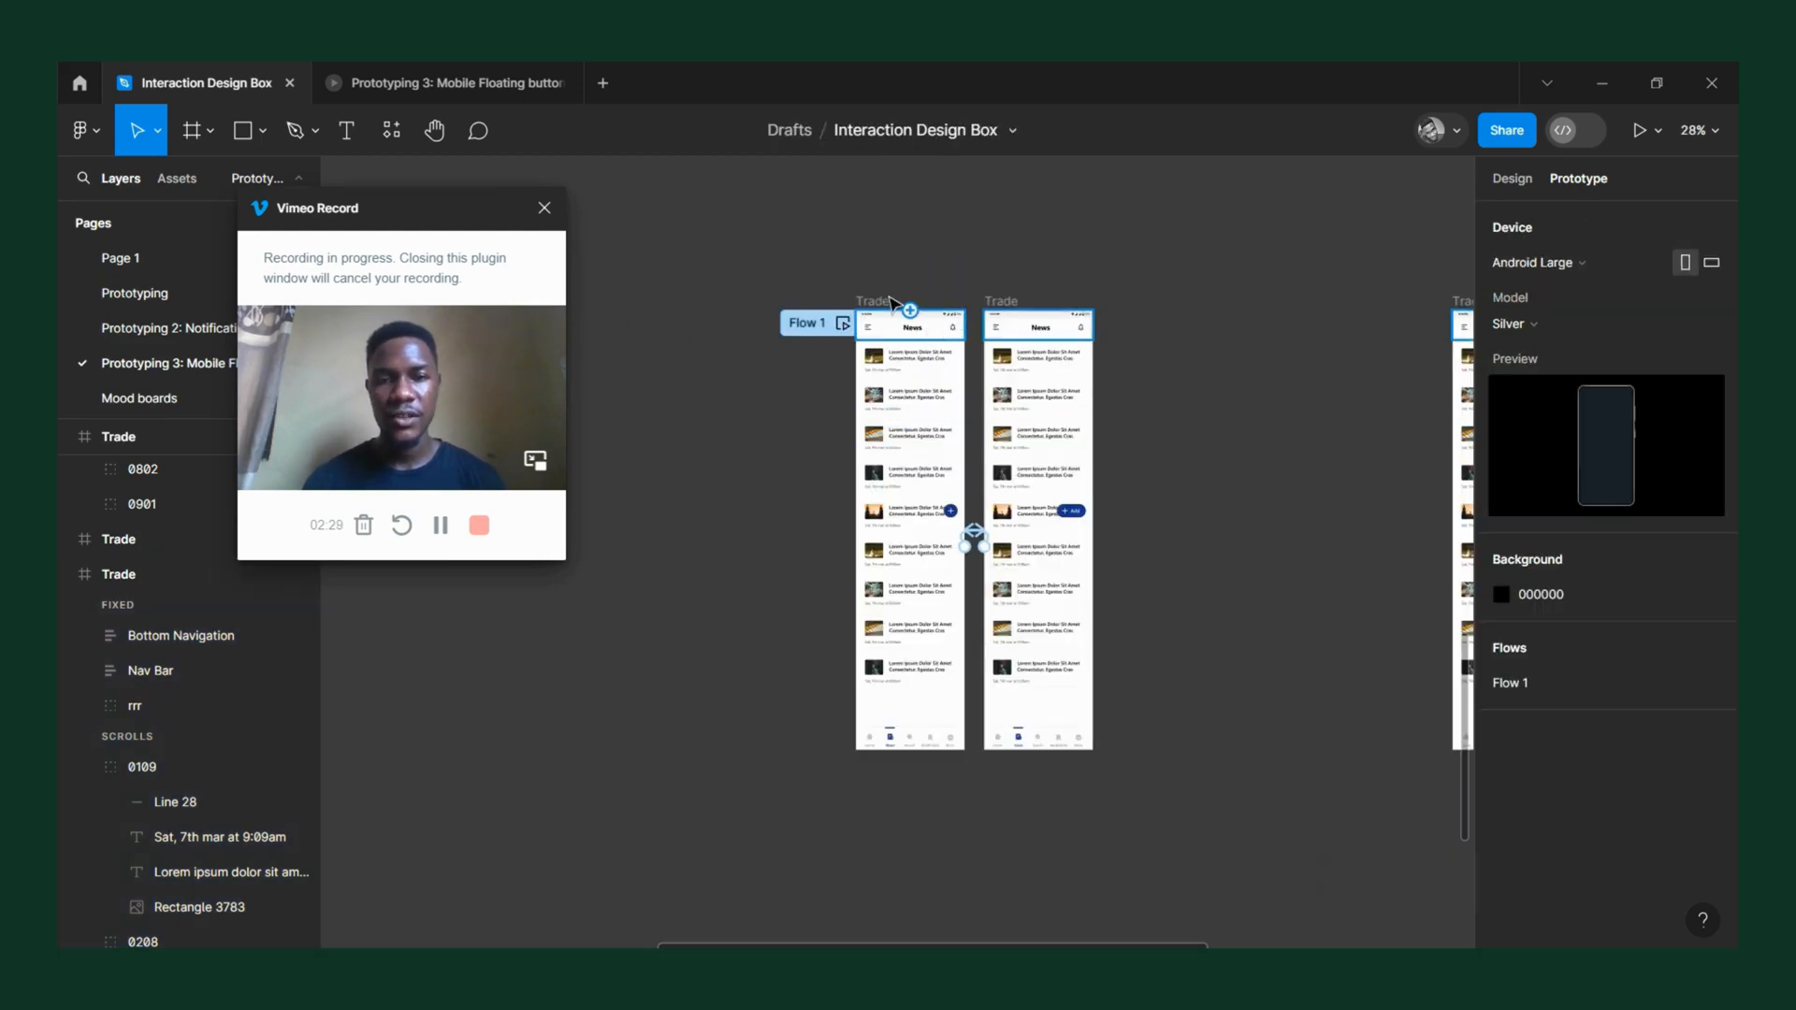
left_click(862, 304)
key("shift+space")
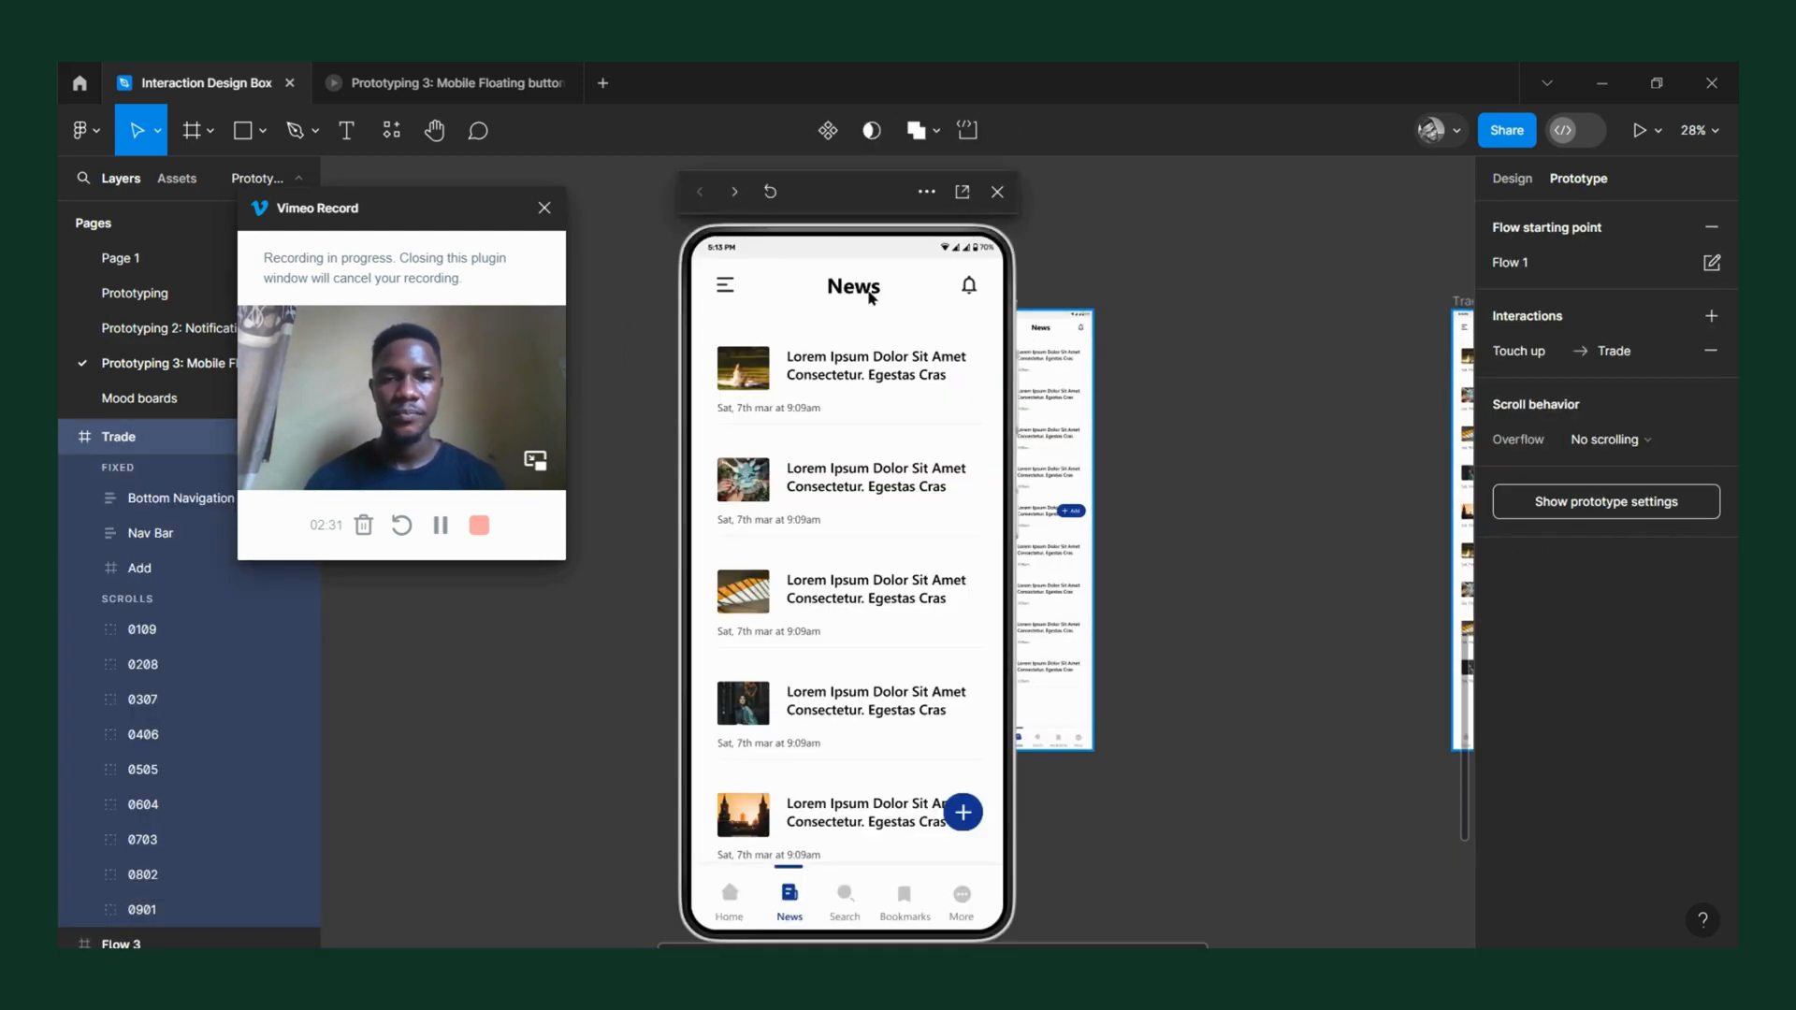
left_click_drag(841, 184, 1149, 170)
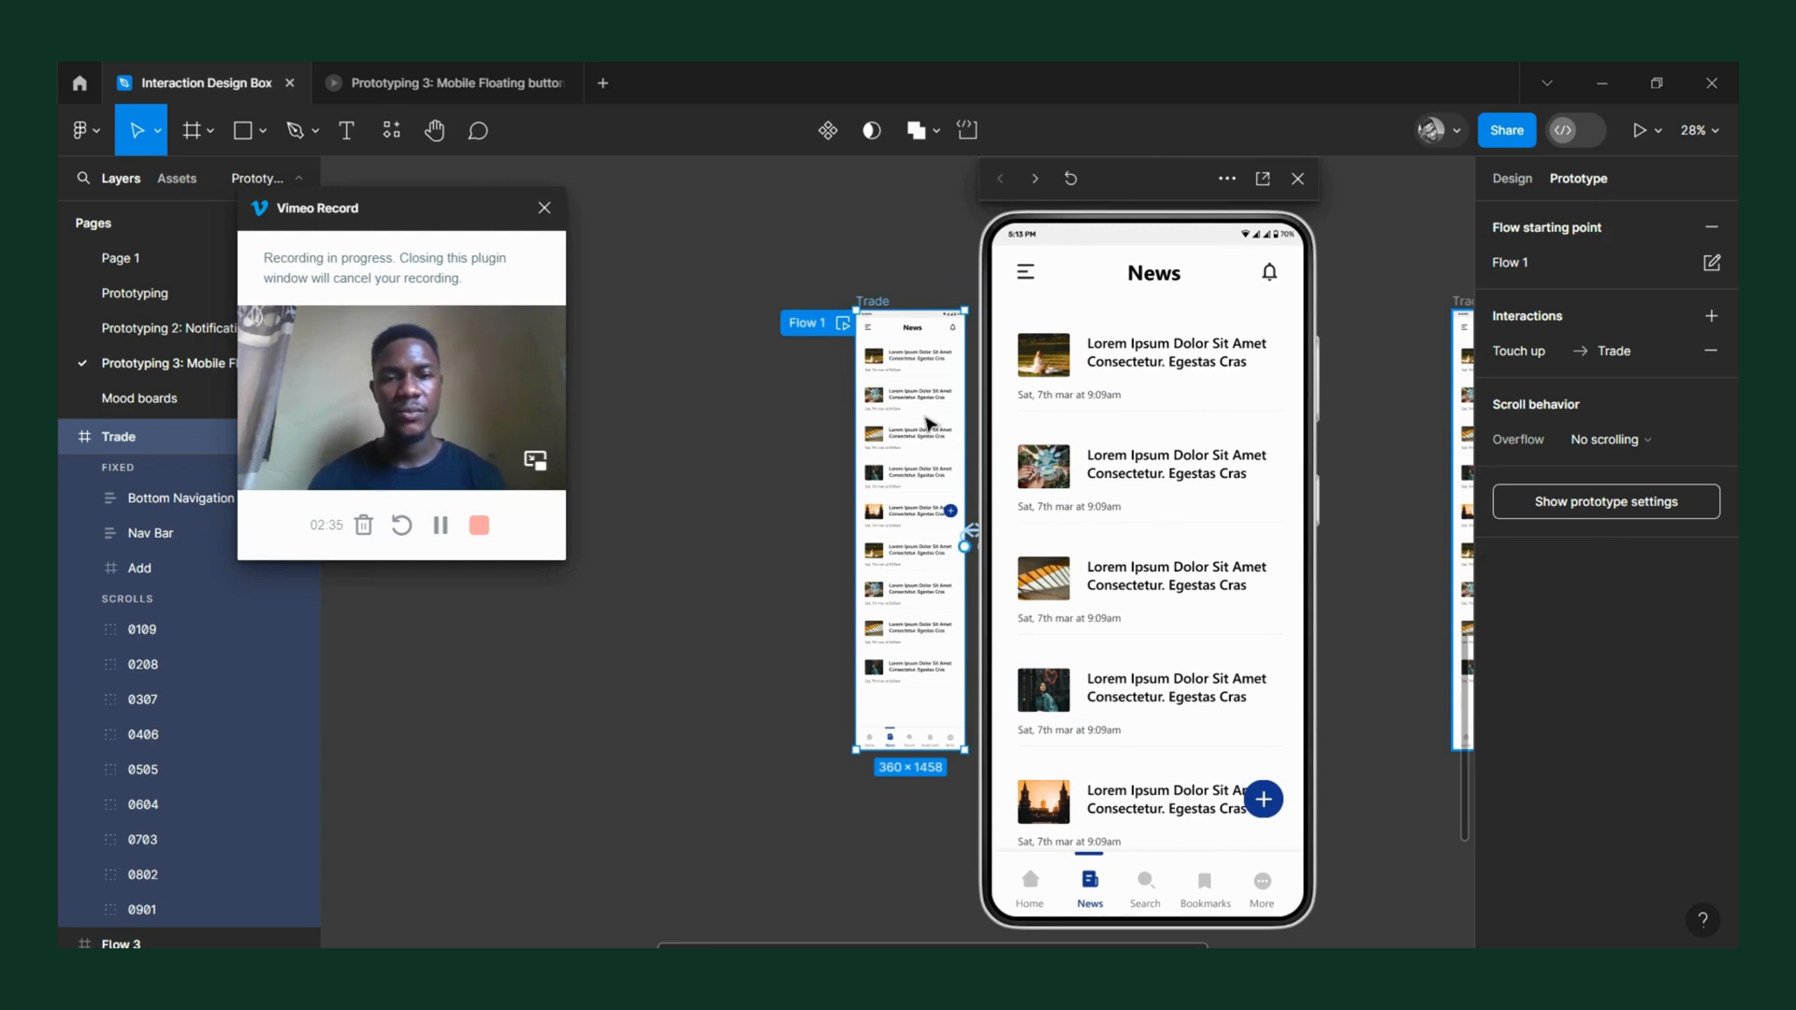
scroll(784, 441, "down", 3)
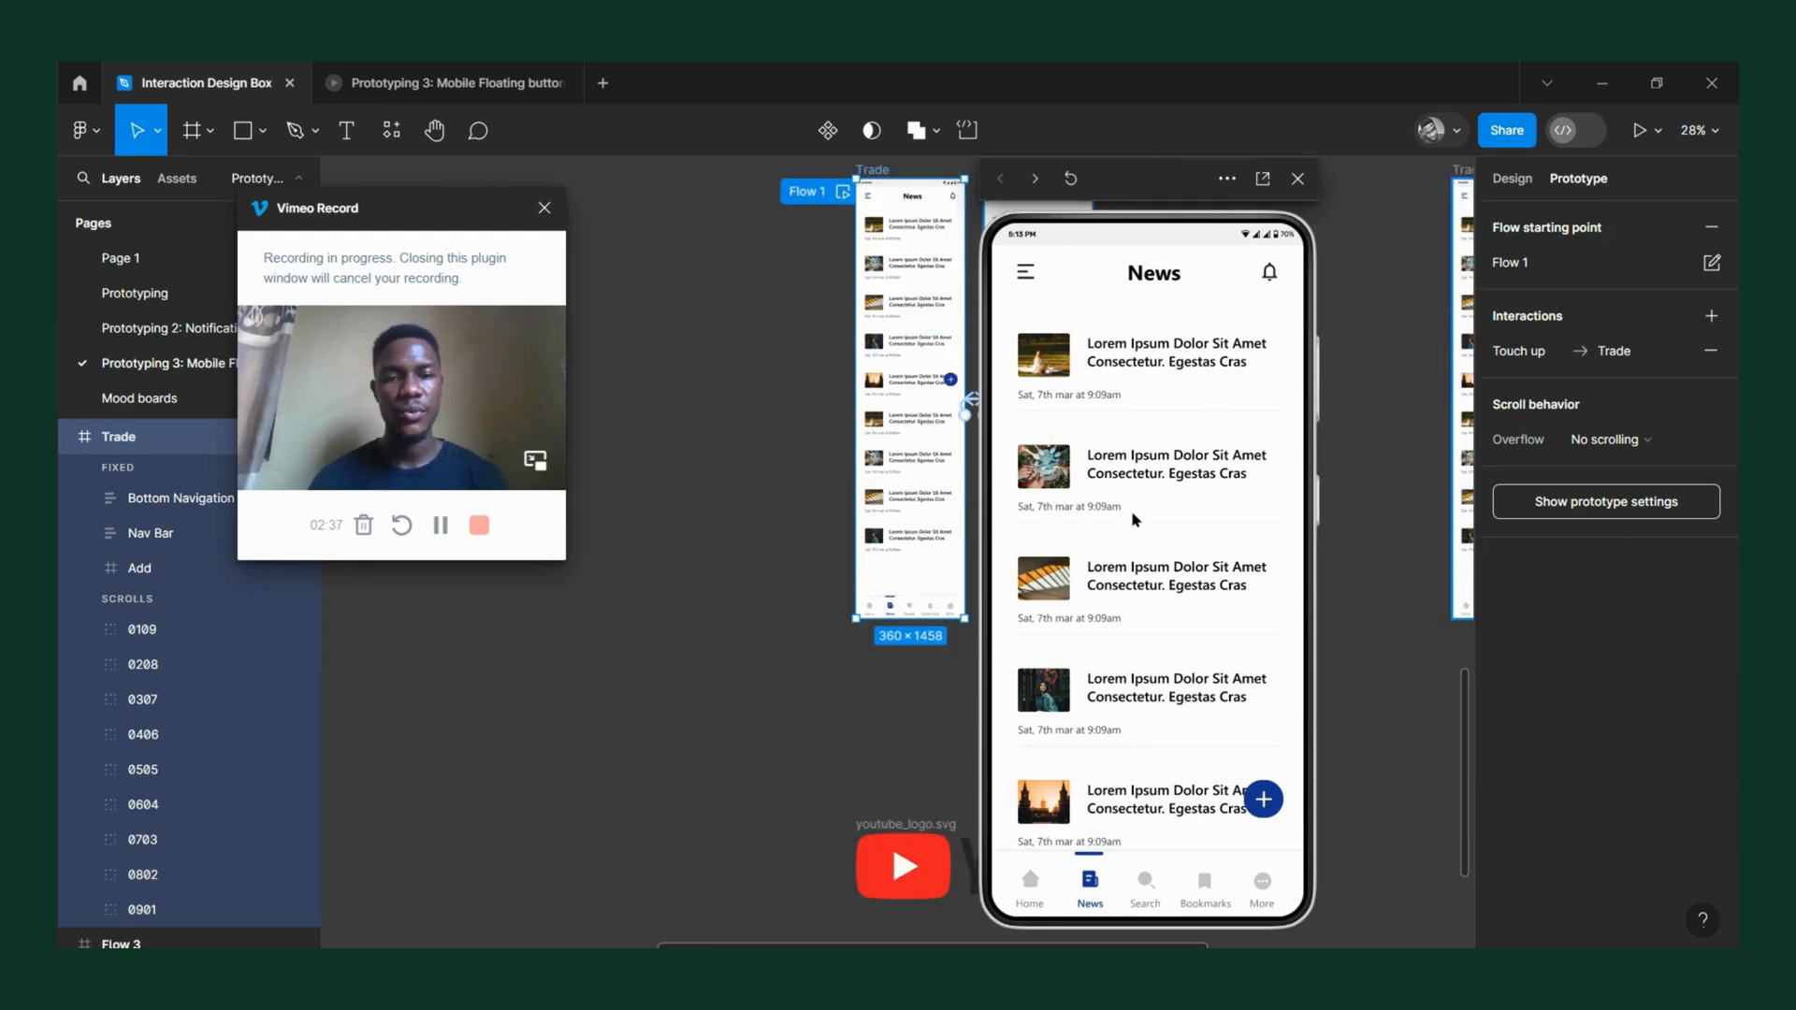
Swipe the news list up and down in the preview to test the floating button's plus and Add forms.
scroll(1156, 601, "down", 3)
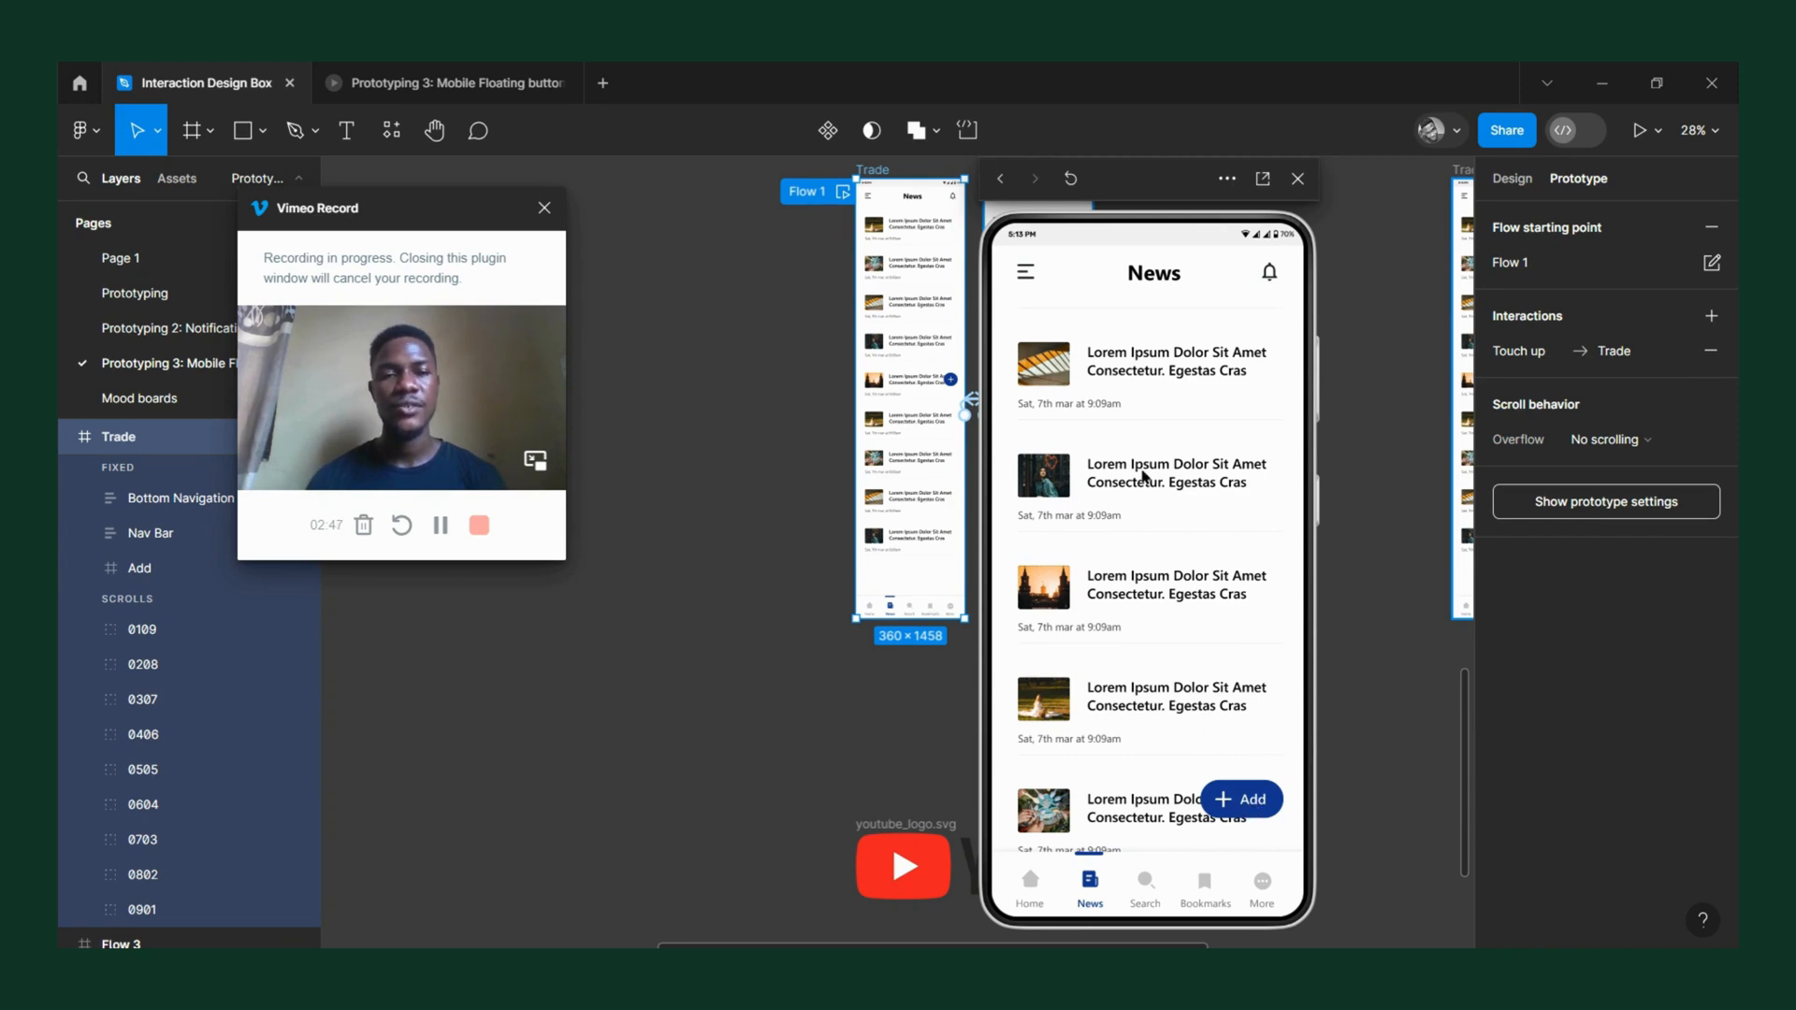
left_click_drag(1142, 470, 1169, 711)
left_click_drag(1147, 647, 1134, 604)
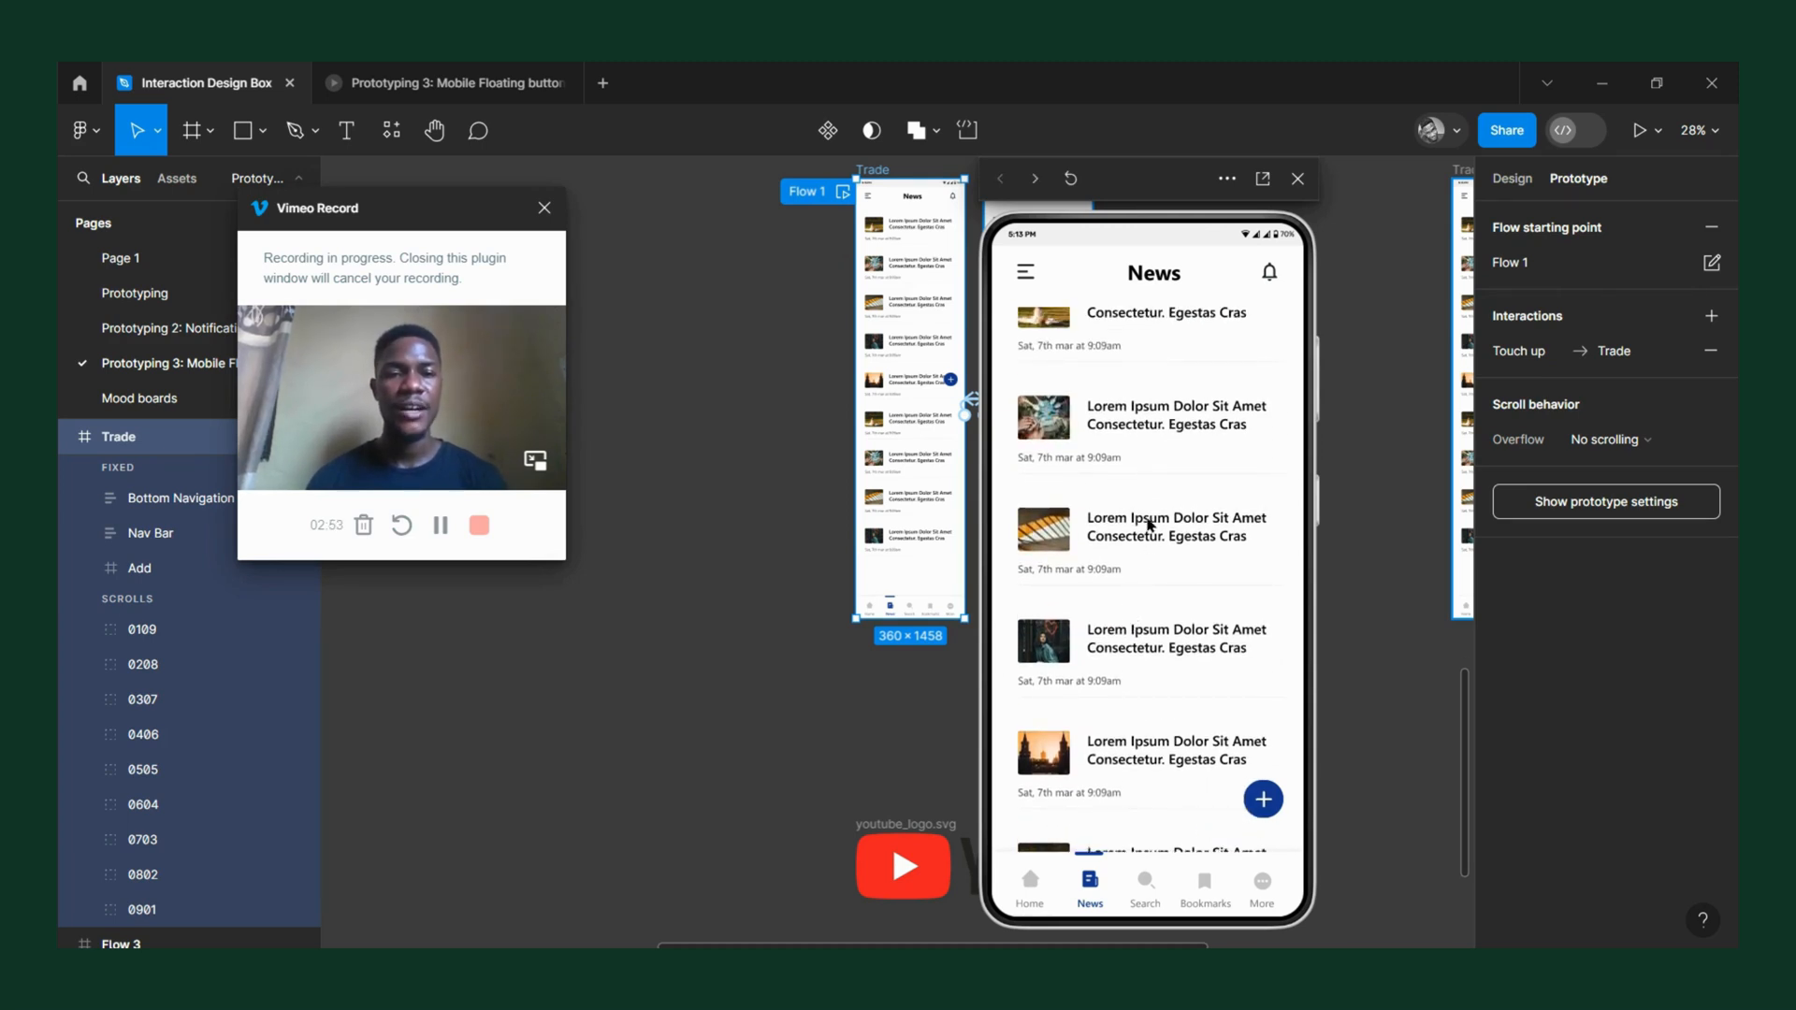
scroll(1156, 552, "down", 2)
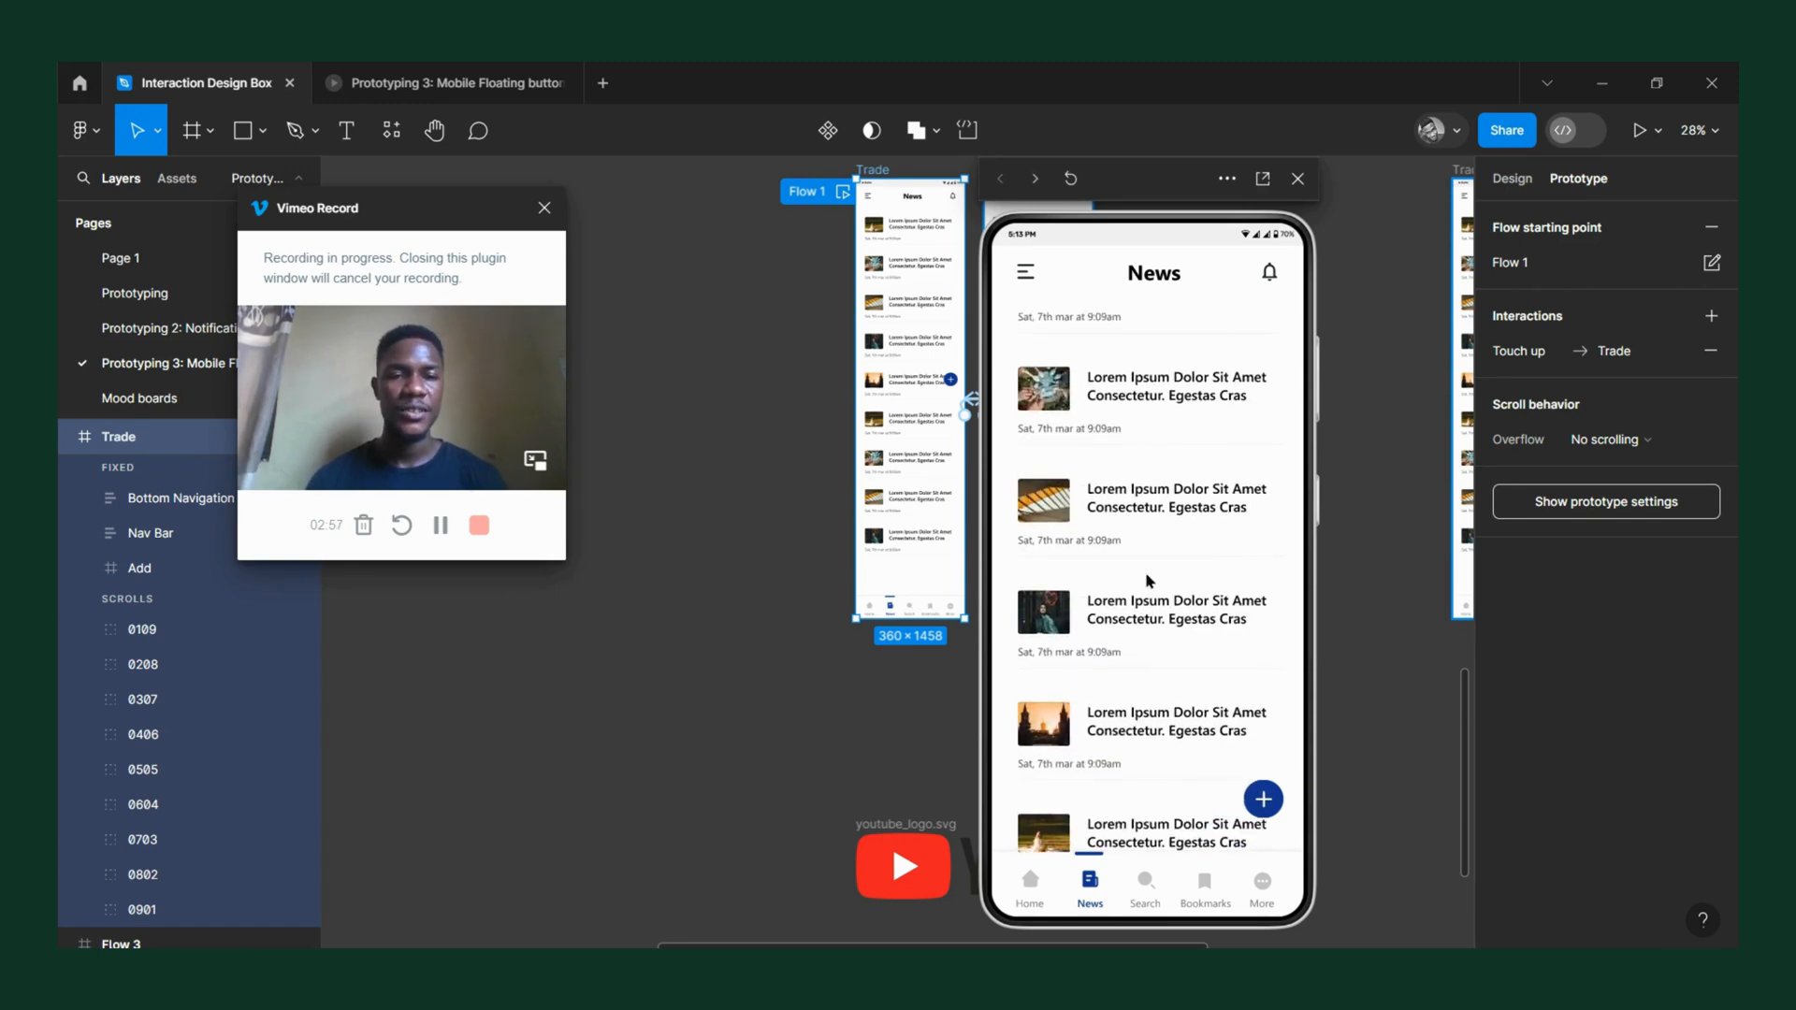
scroll(1180, 646, "down", 5)
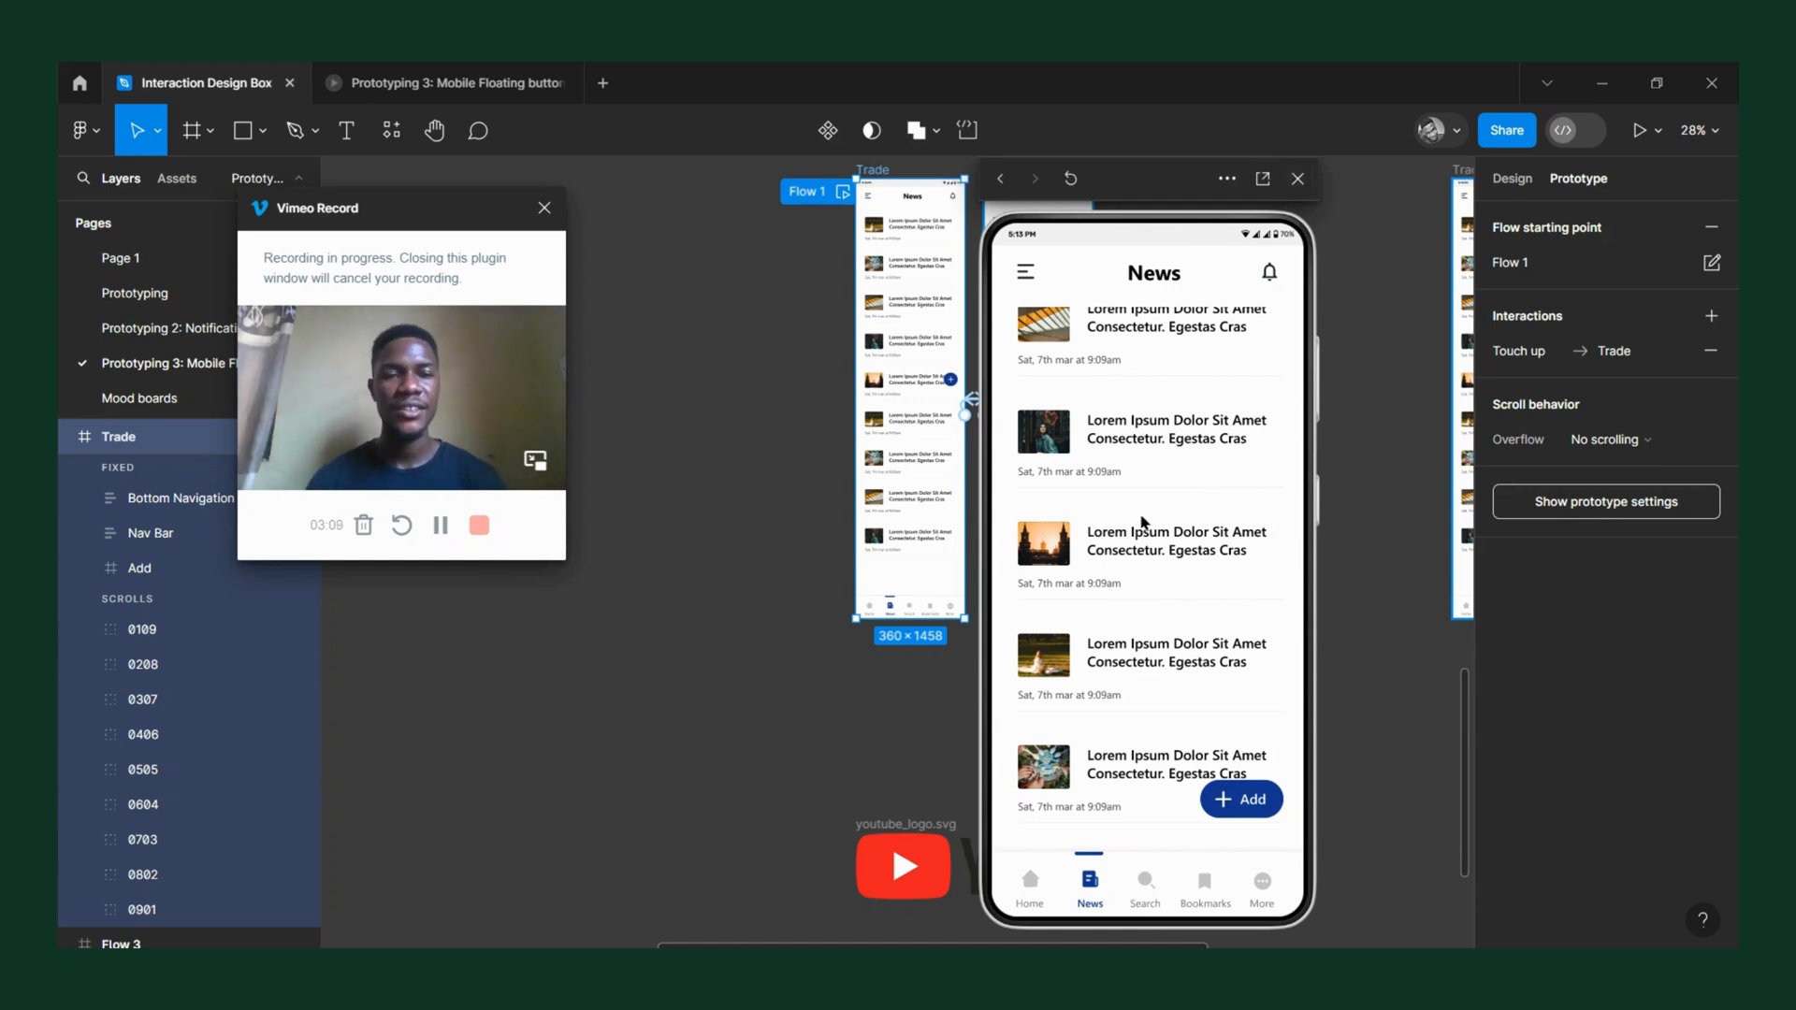
scroll(1154, 482, "down", 3)
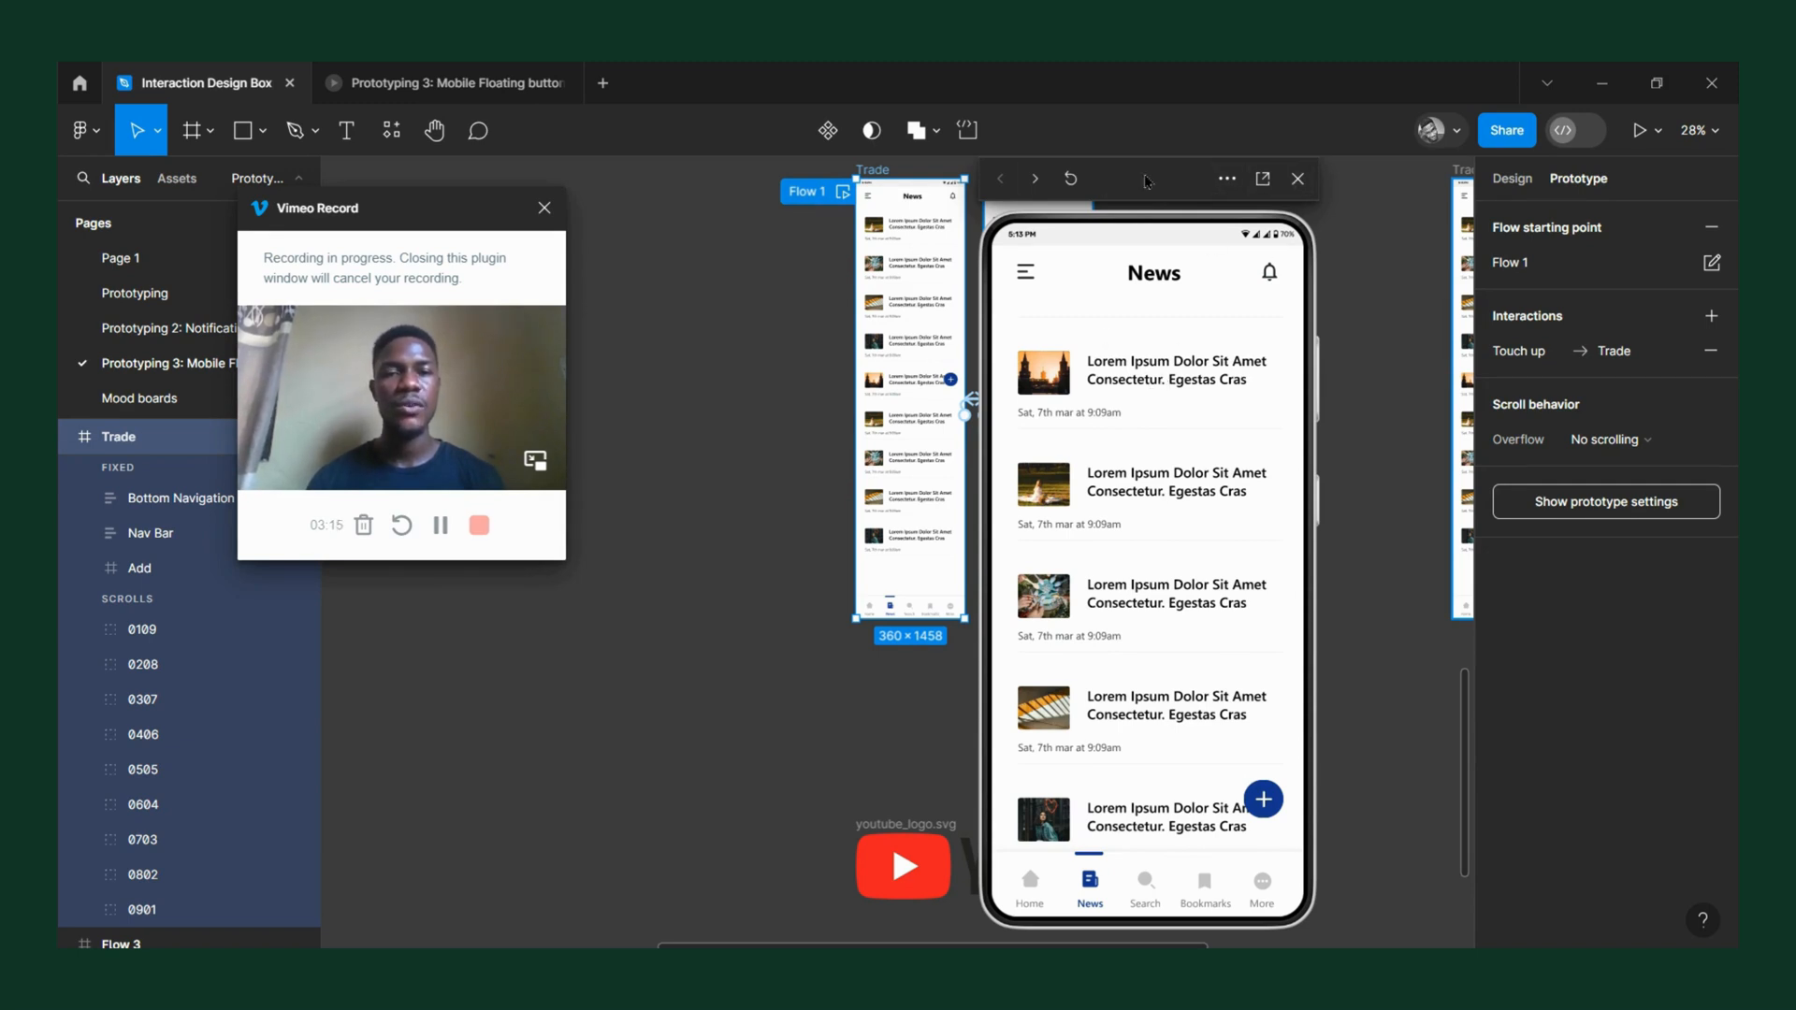
Switch the preview to the first Flow 3 frame and place the preview window next to the Flow 3 frames.
left_click_drag(1146, 178, 901, 207)
scroll(1201, 377, "right", 5)
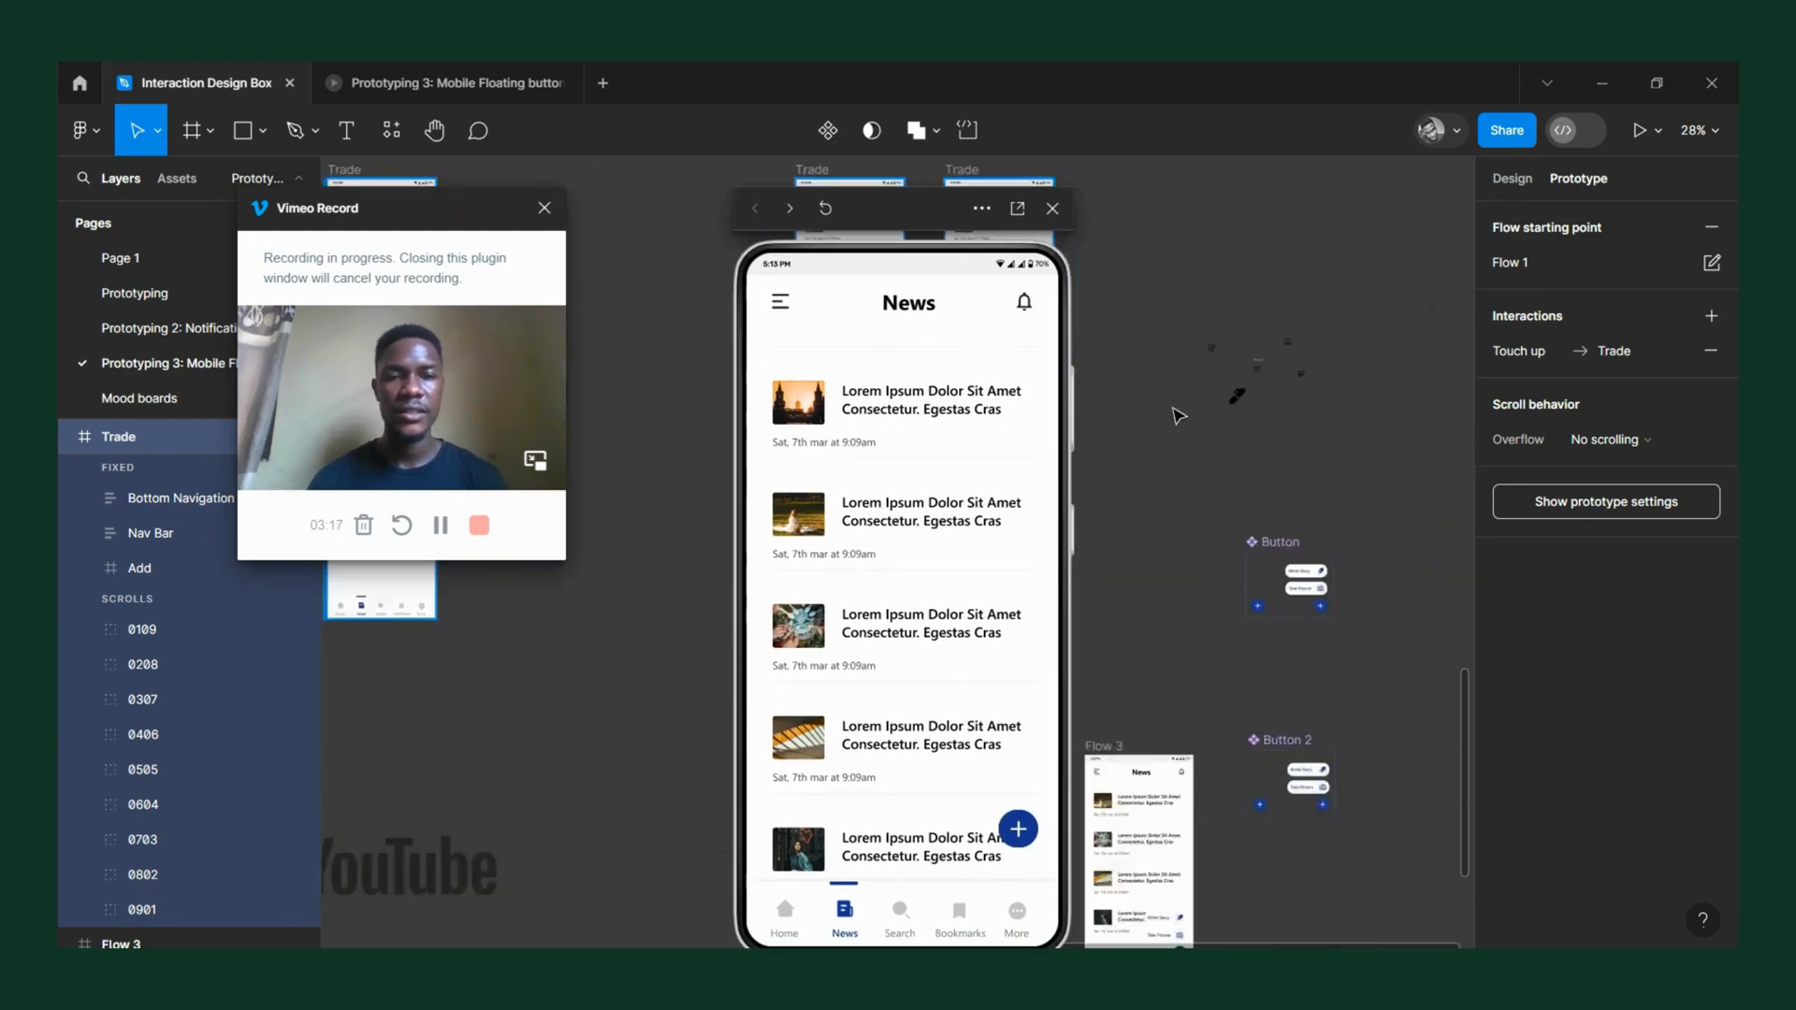
scroll(1181, 427, "down", 5)
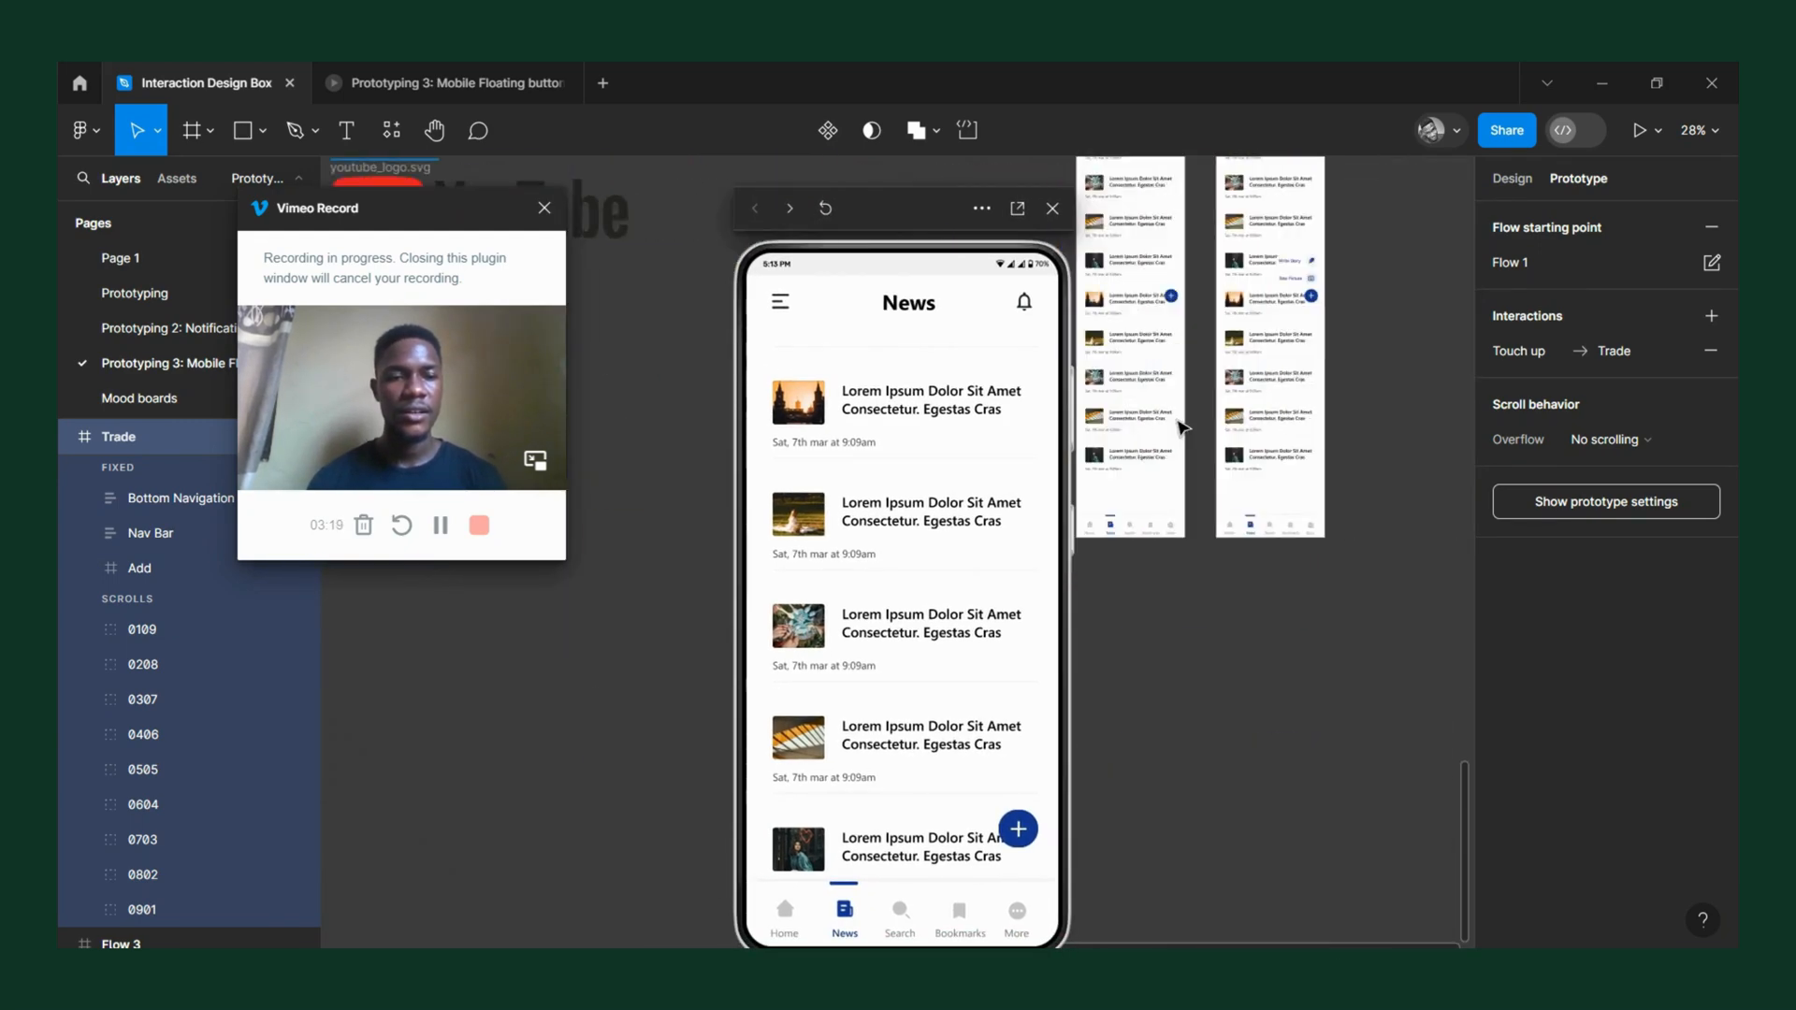
scroll(1181, 427, "left", 3)
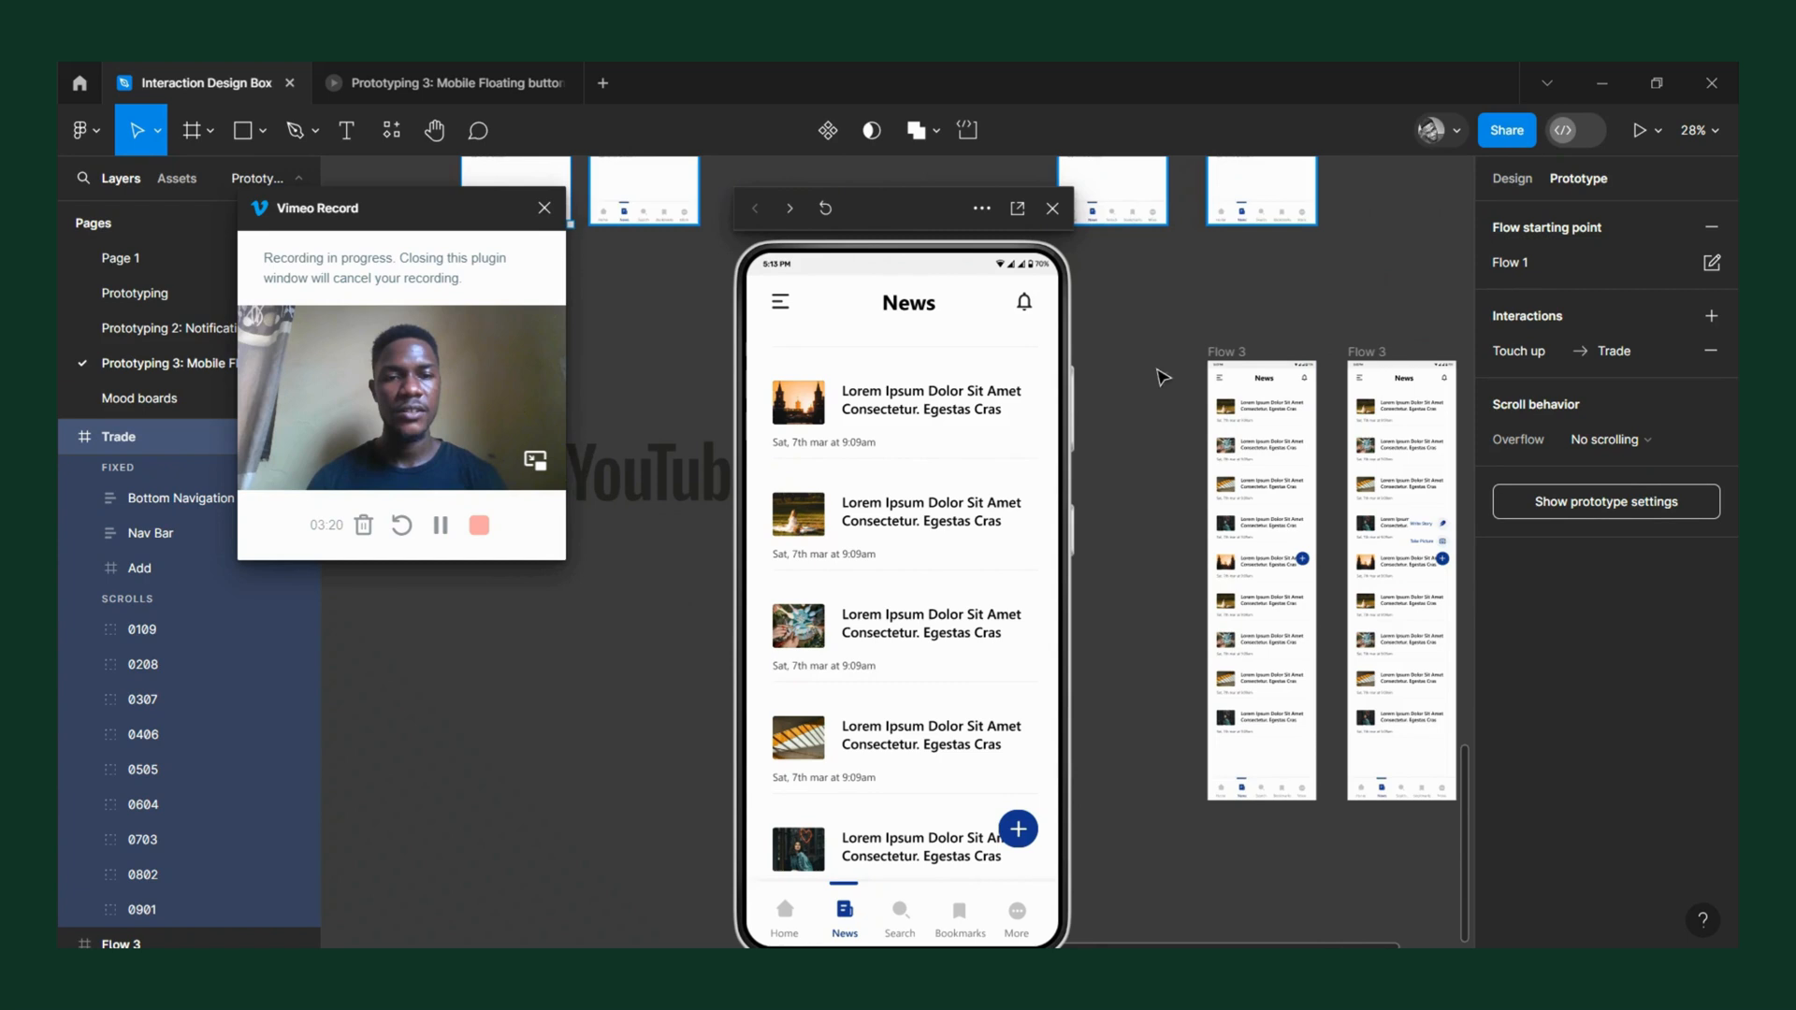
left_click(1221, 353)
left_click_drag(907, 232, 1012, 202)
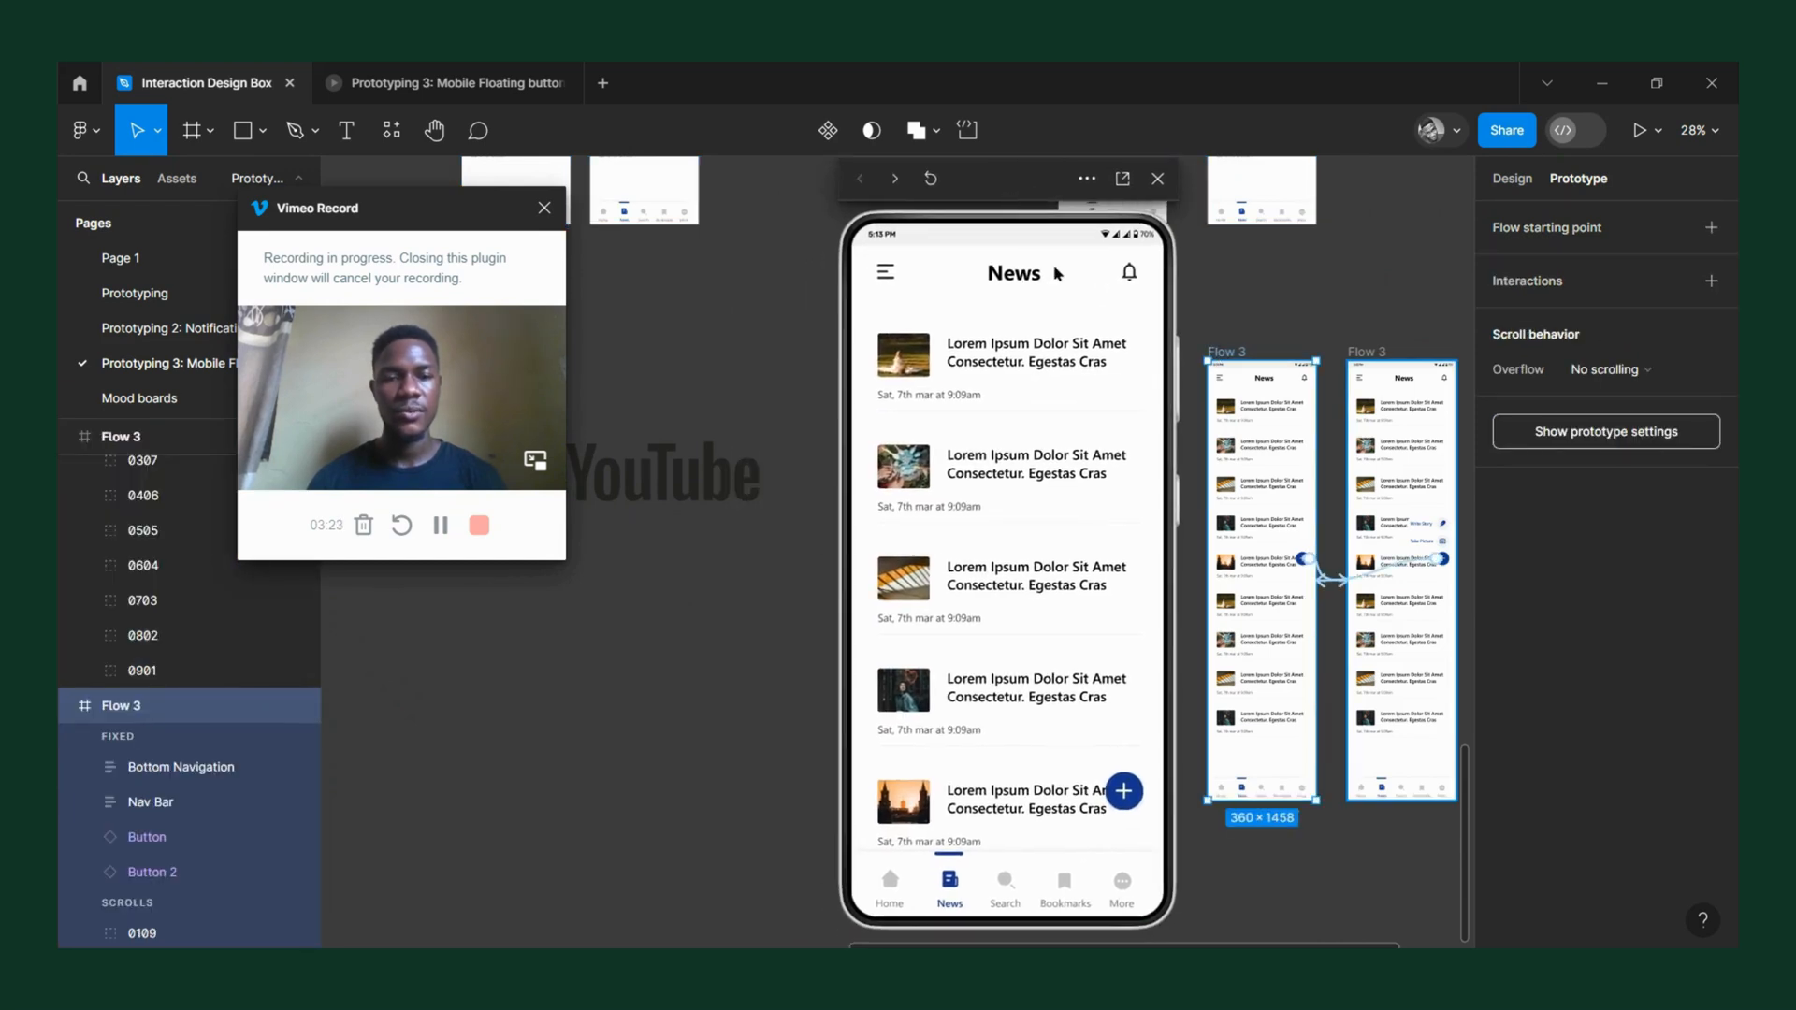
Test expanding and collapsing the Write Story and Take Picture options while scrolling the Flow 3 preview, and close the preview.
left_click(1128, 797)
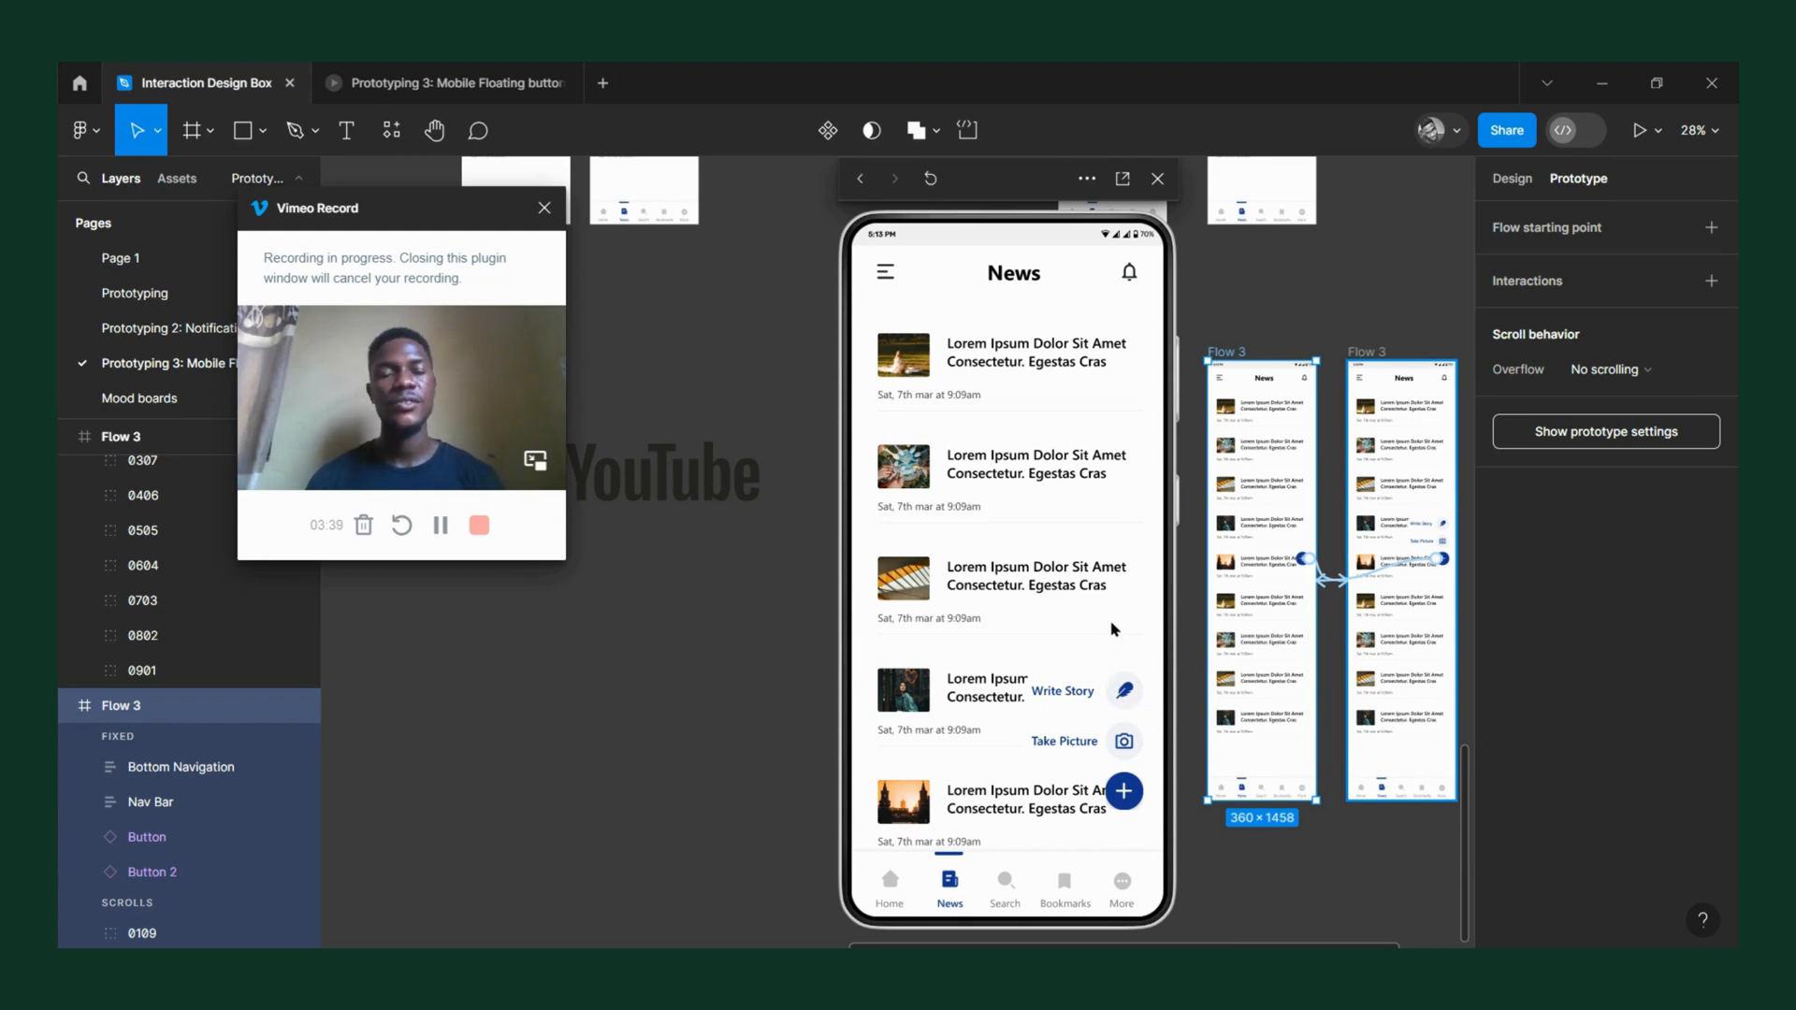
left_click(1121, 794)
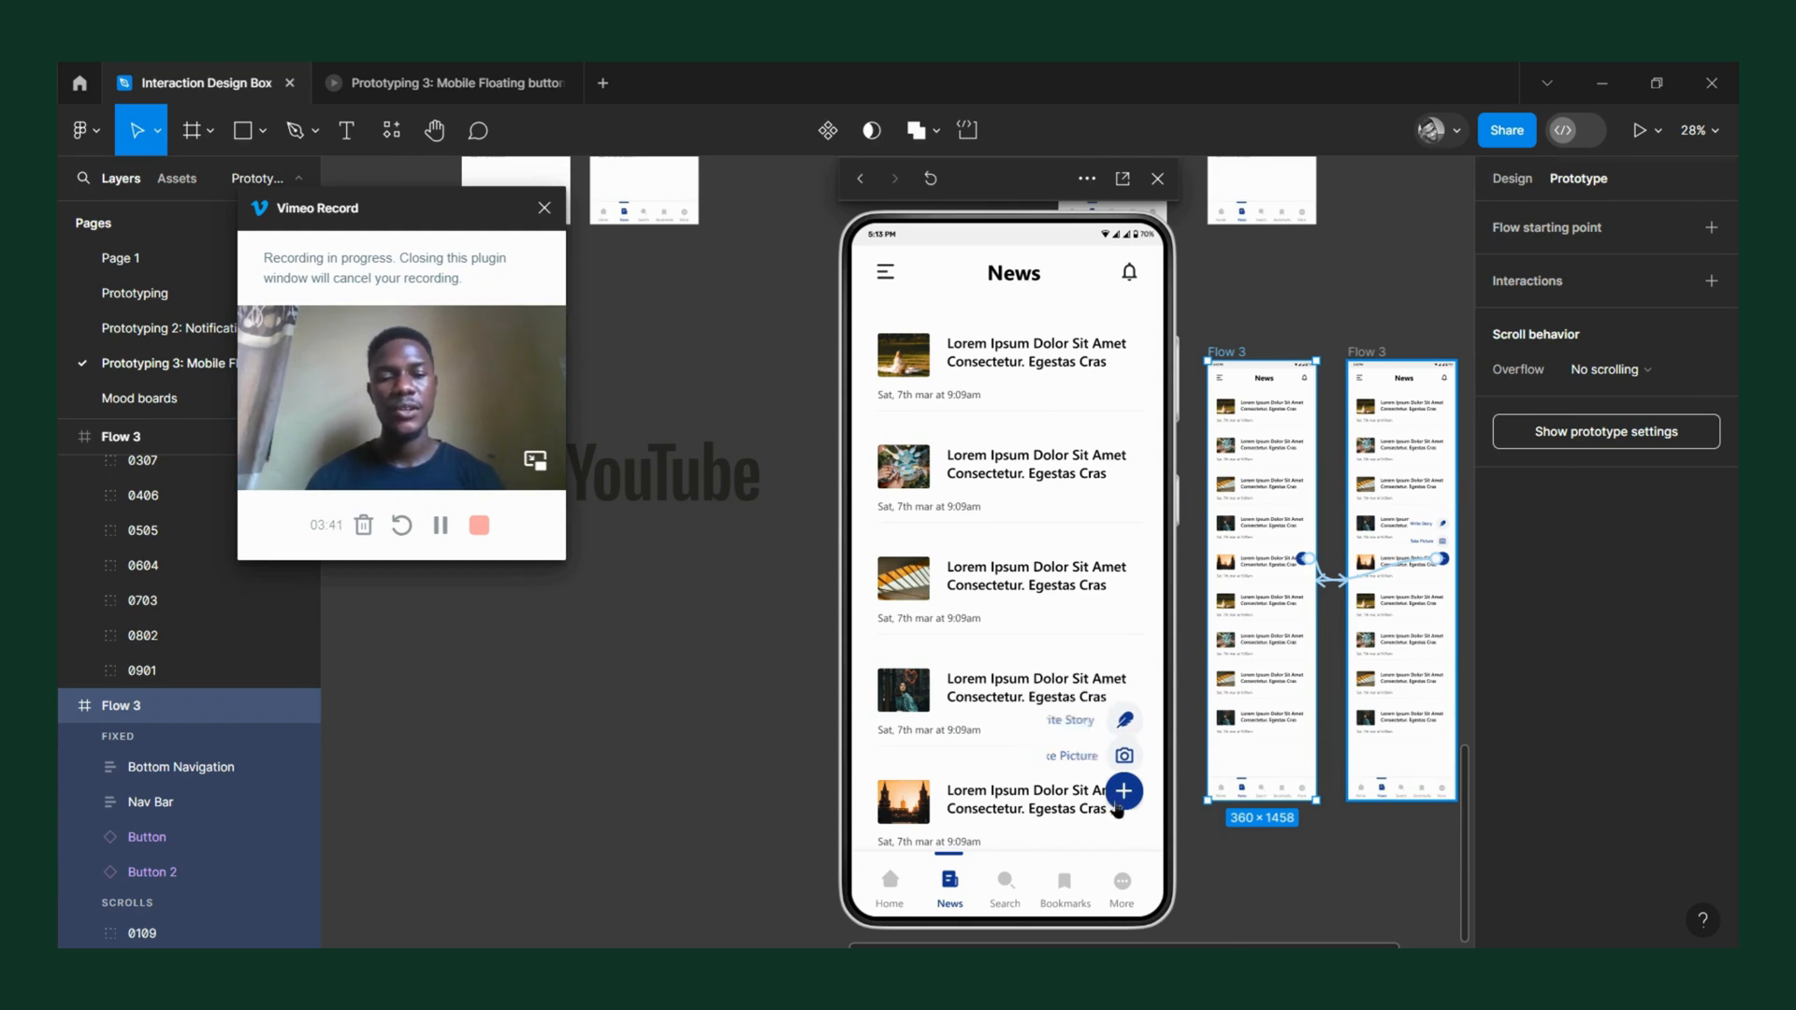
scroll(1037, 706, "down", 5)
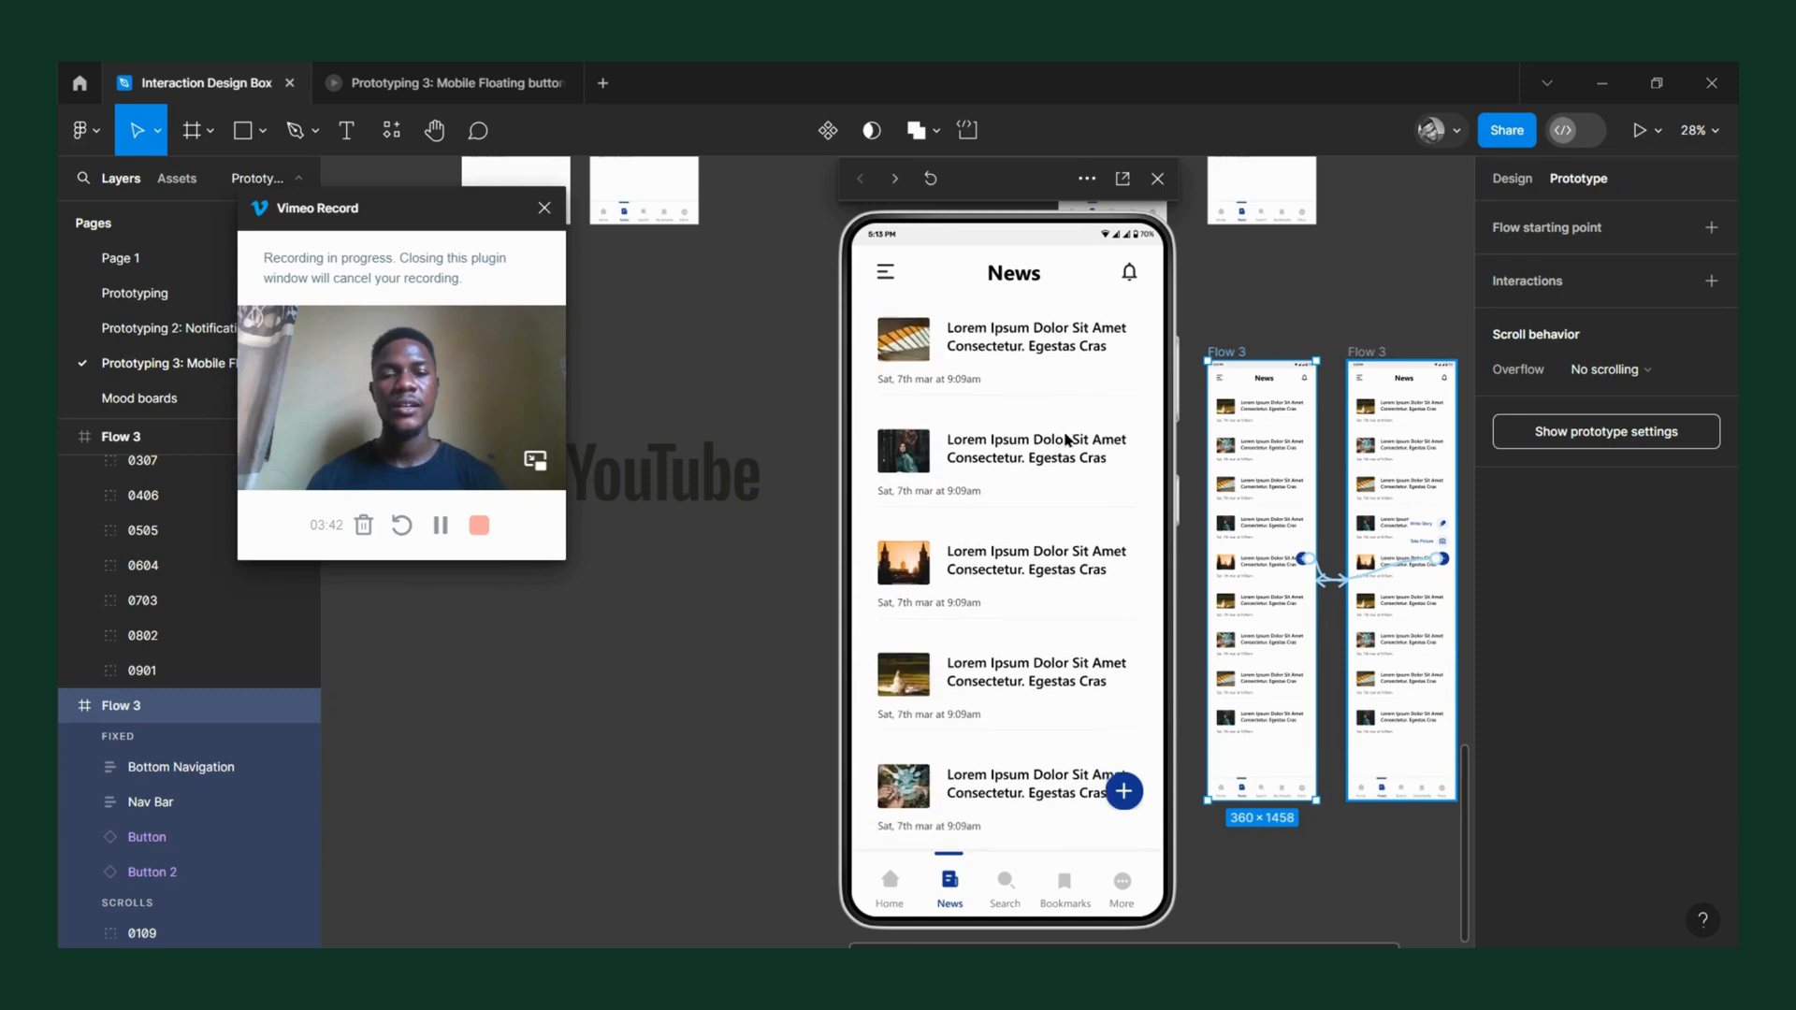
left_click(1122, 791)
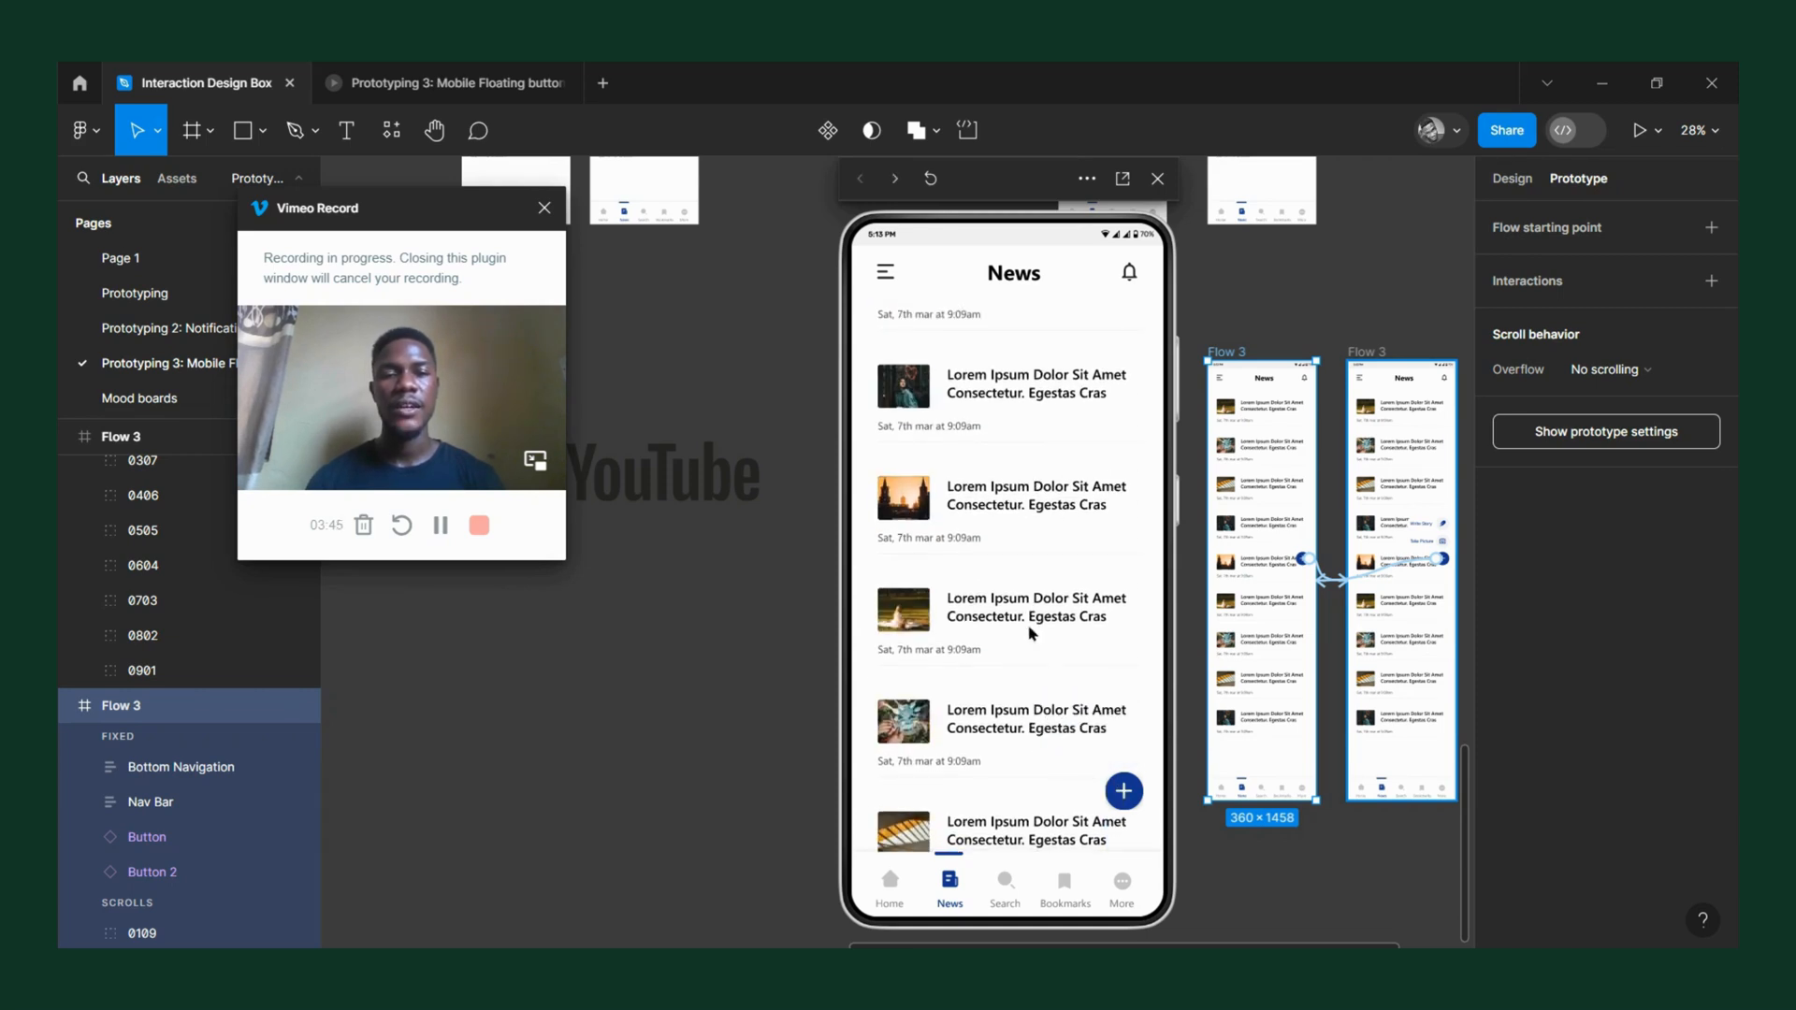
left_click_drag(1029, 634, 1075, 774)
left_click(1116, 794)
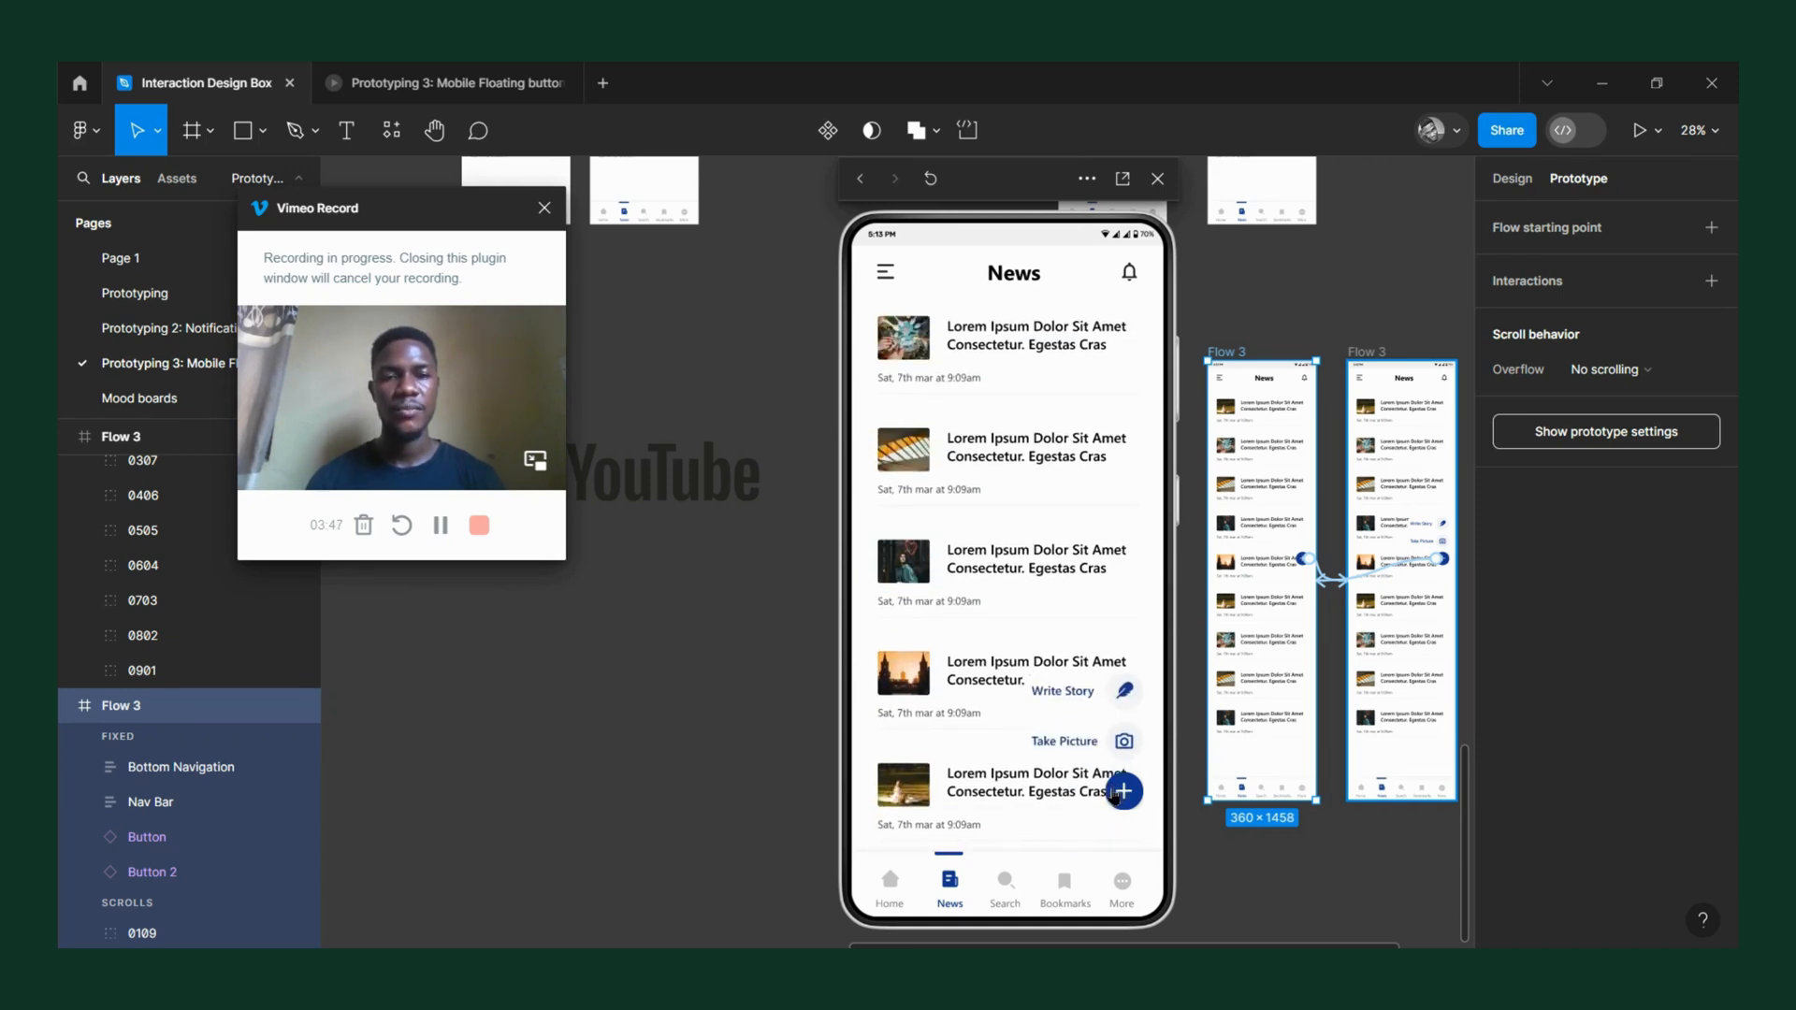
left_click(1114, 796)
left_click_drag(1051, 692, 1047, 726)
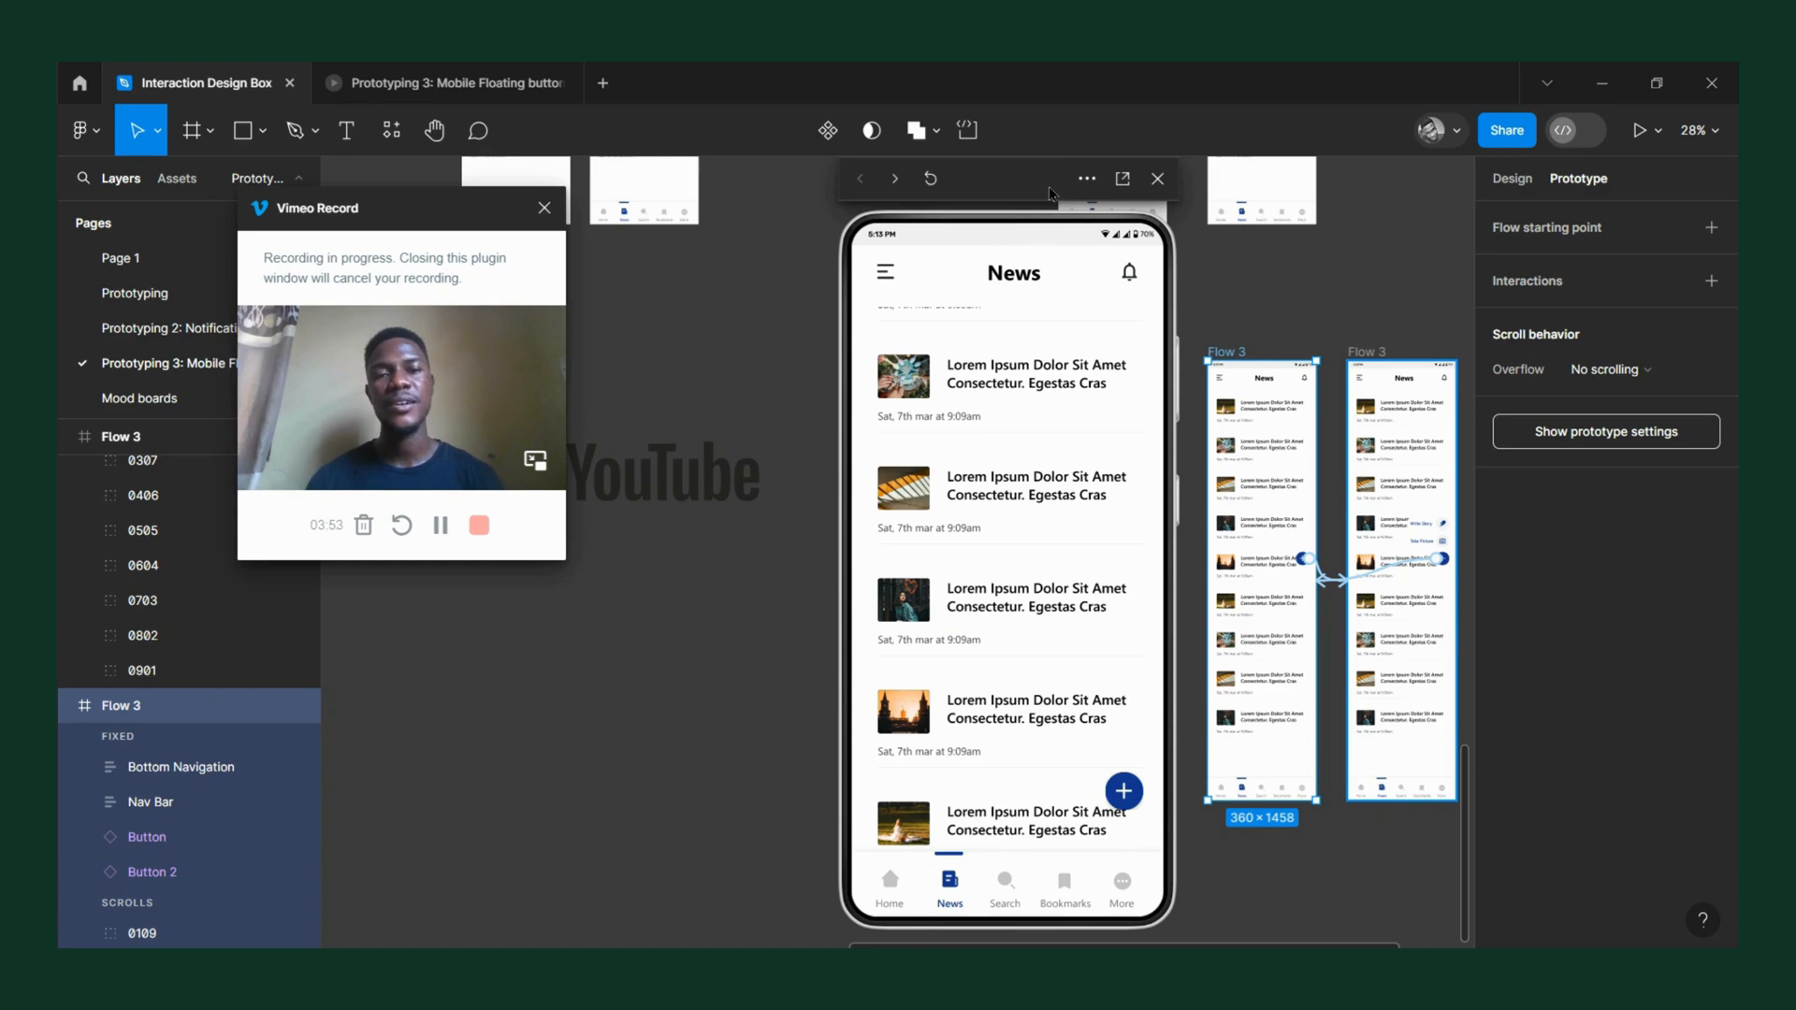
left_click_drag(1067, 200, 1218, 218)
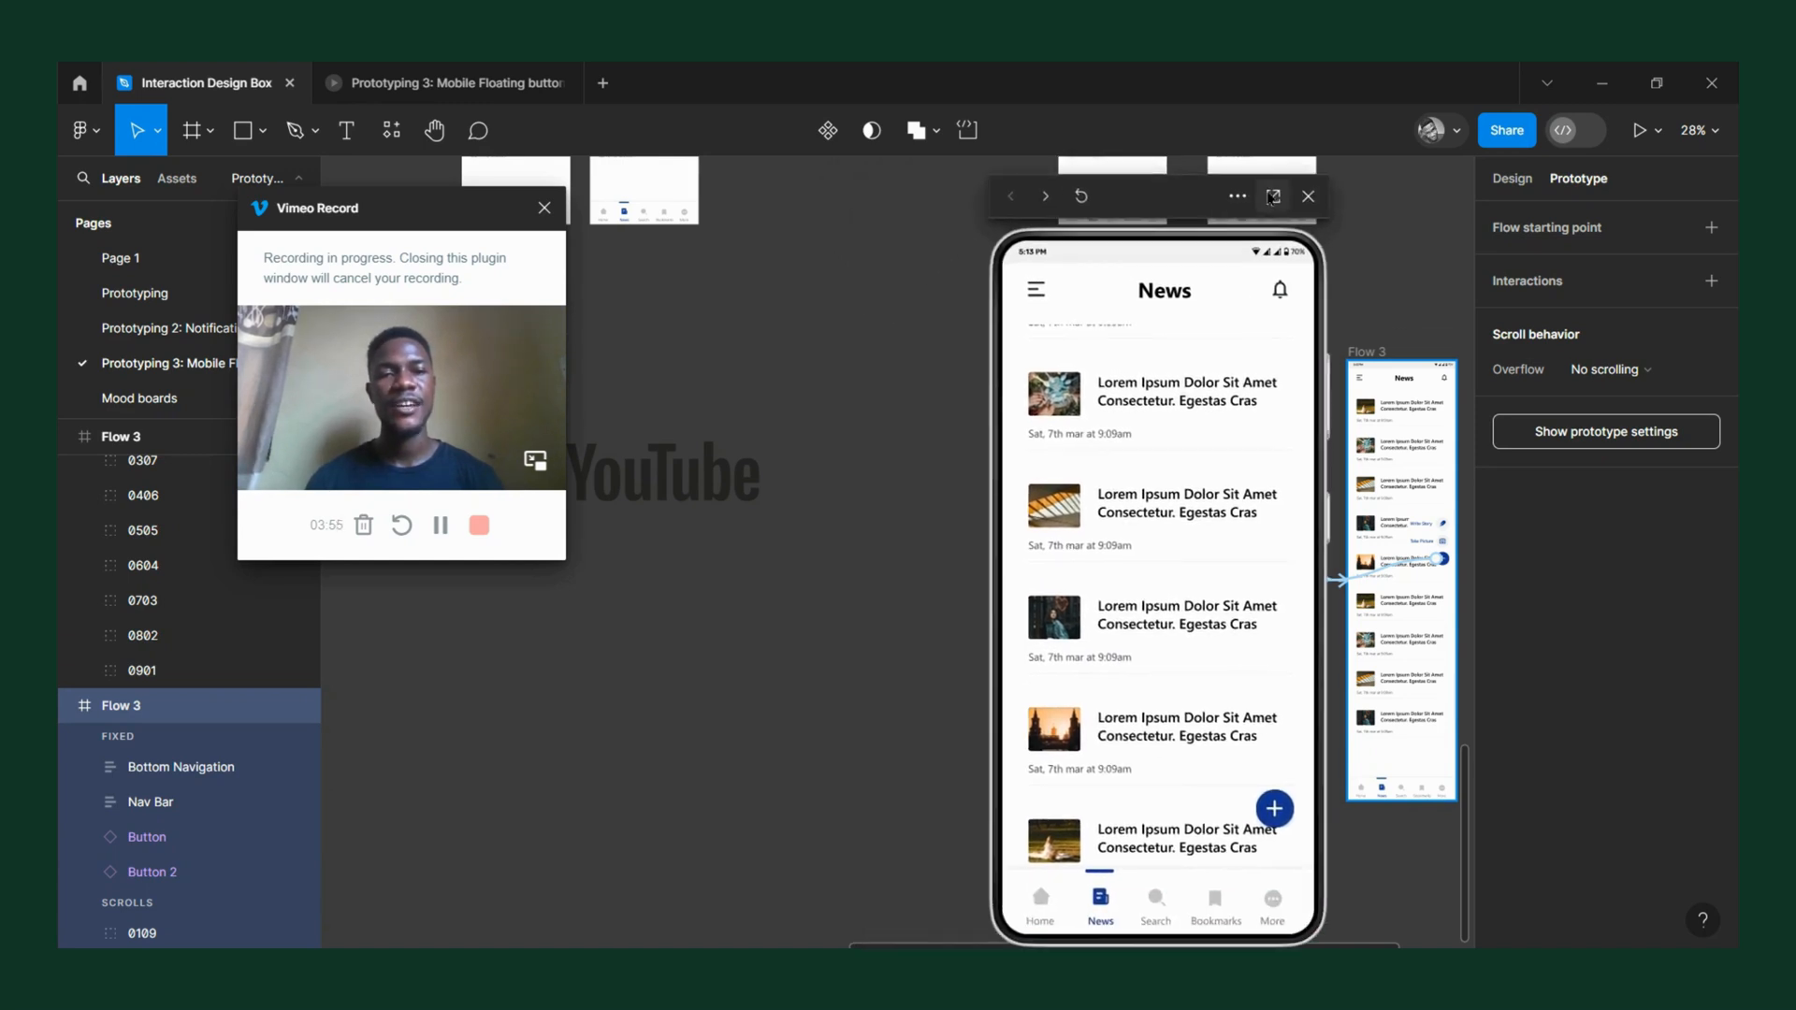
left_click(1305, 199)
Duplicate the second Trade frame beside the reference screens and place the copy just past the X screenshot.
scroll(1122, 429, "down", 5, "ctrl")
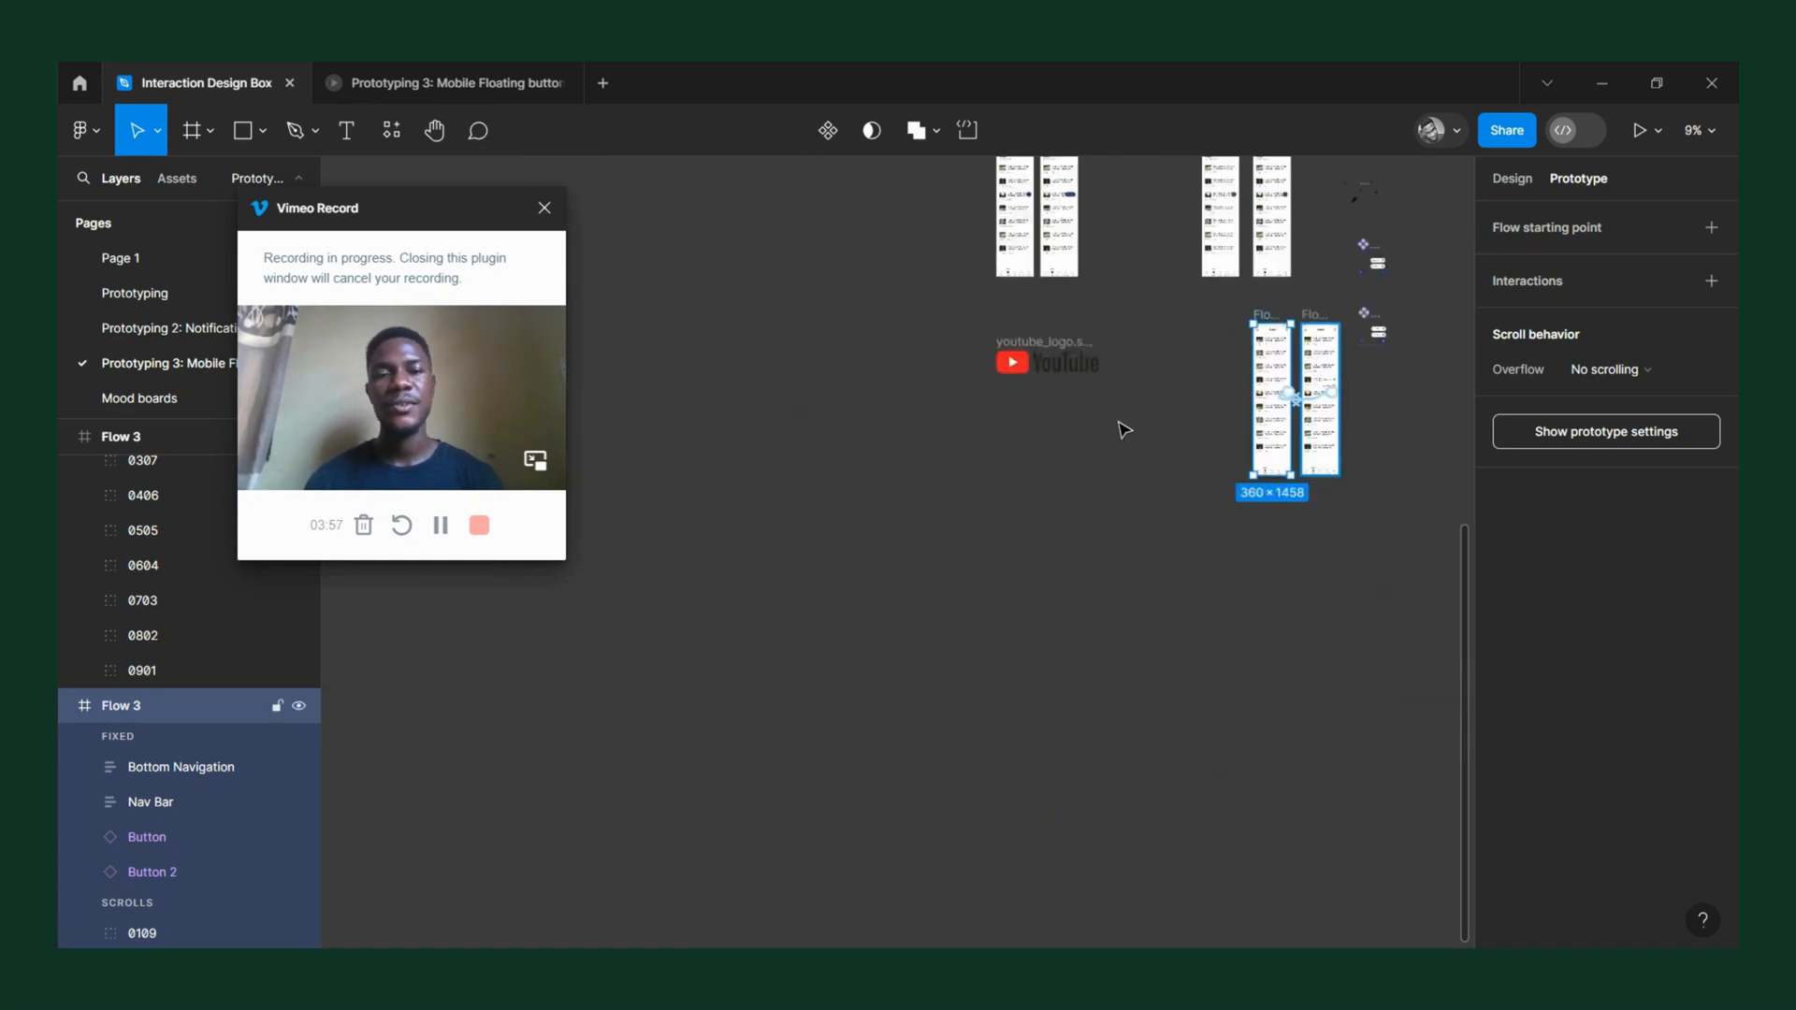
scroll(1122, 429, "up", 3)
scroll(1053, 453, "up", 3, "ctrl")
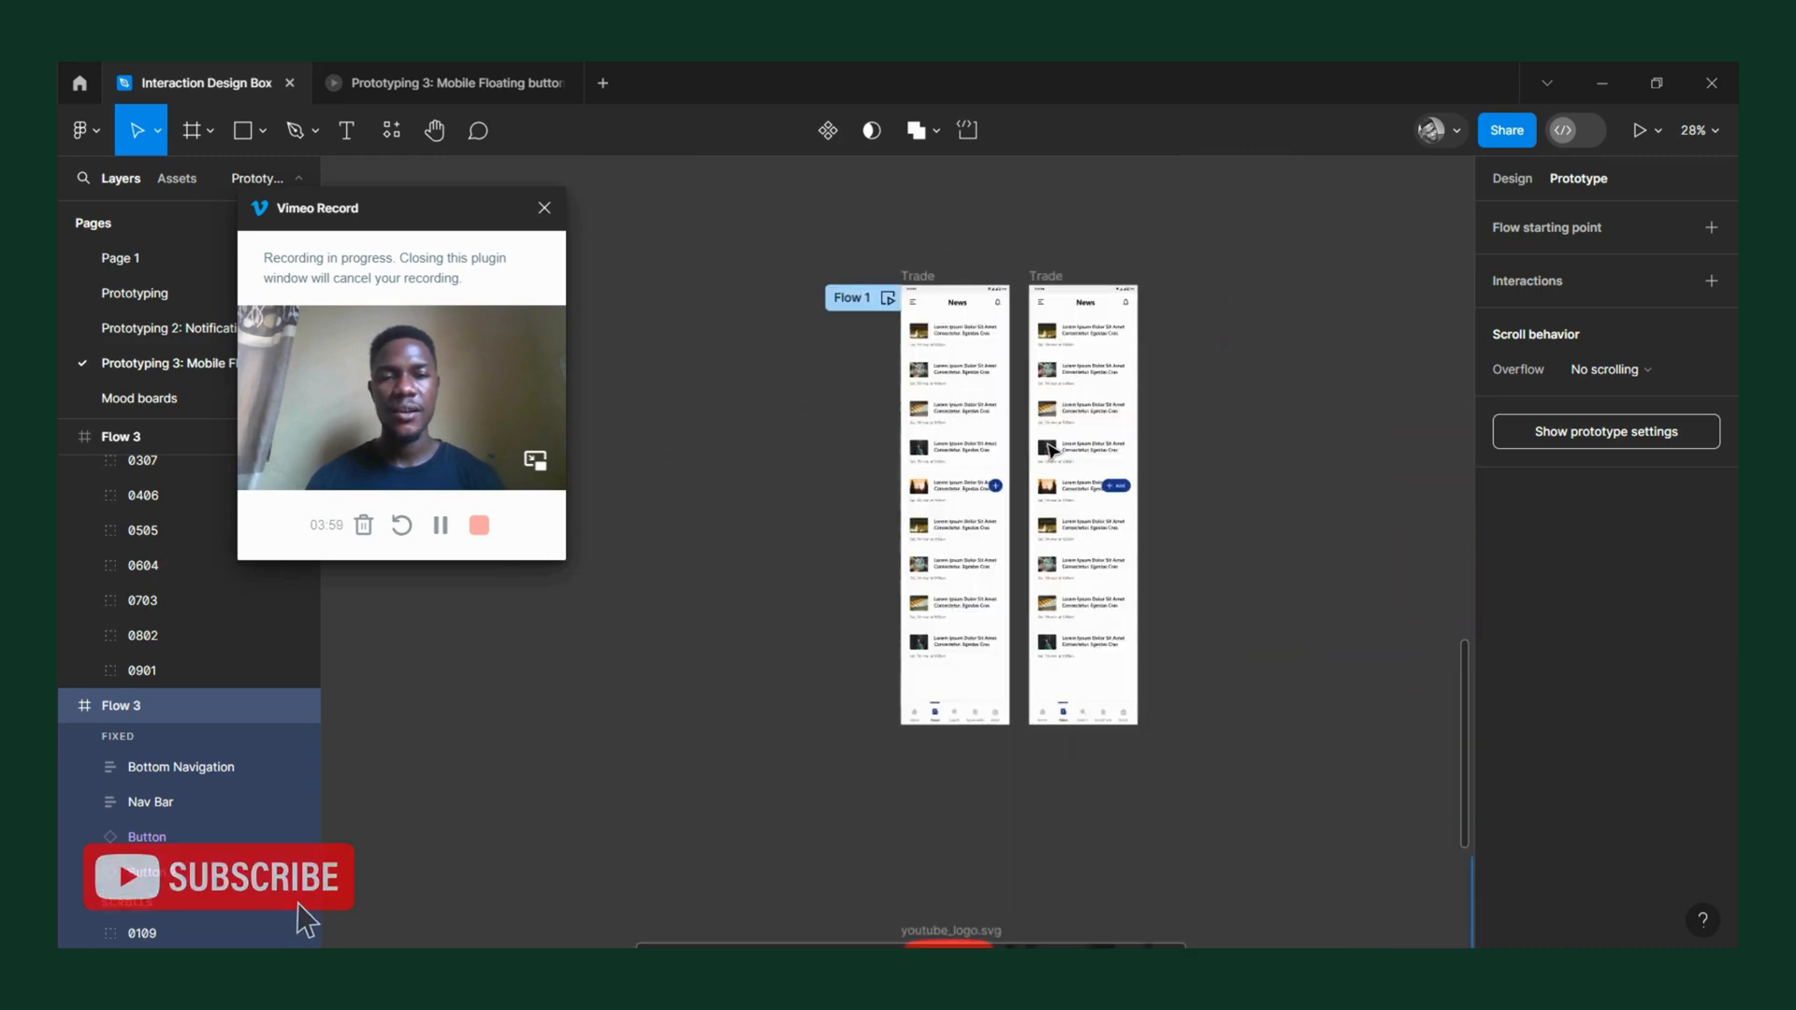
scroll(1053, 454, "down", 4, "ctrl")
scroll(1053, 454, "up", 5)
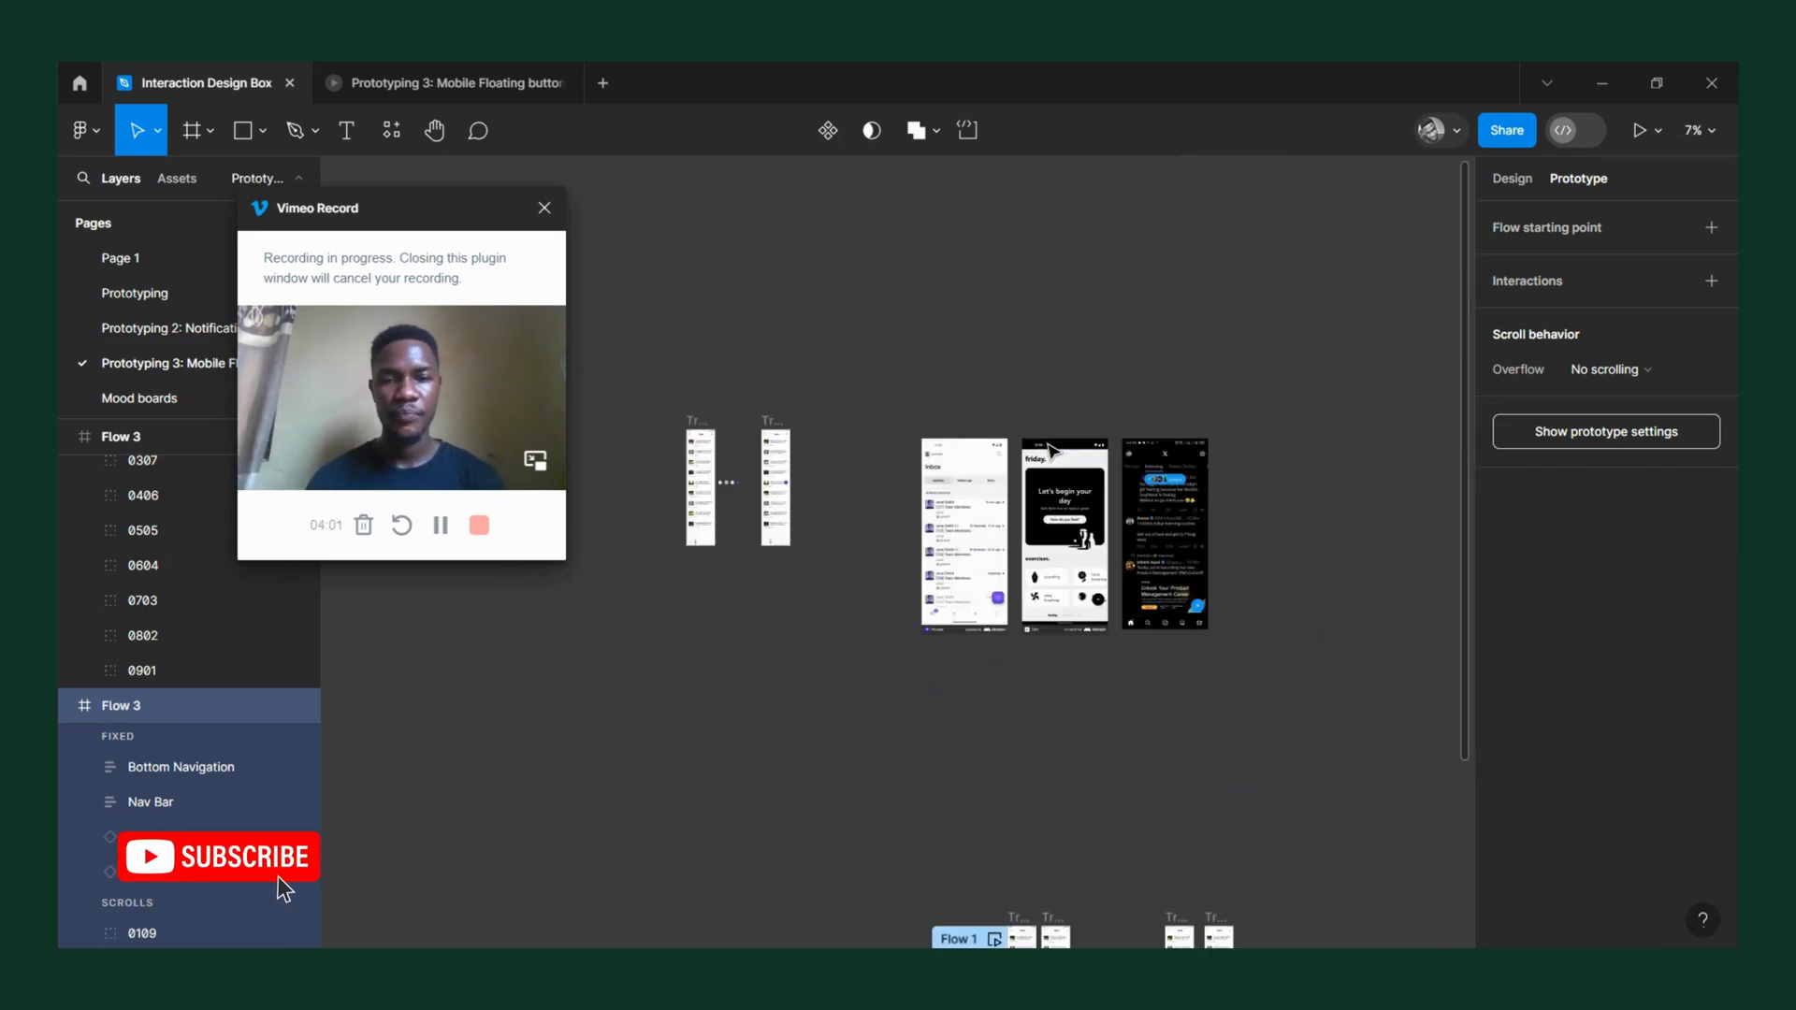
left_click(773, 424)
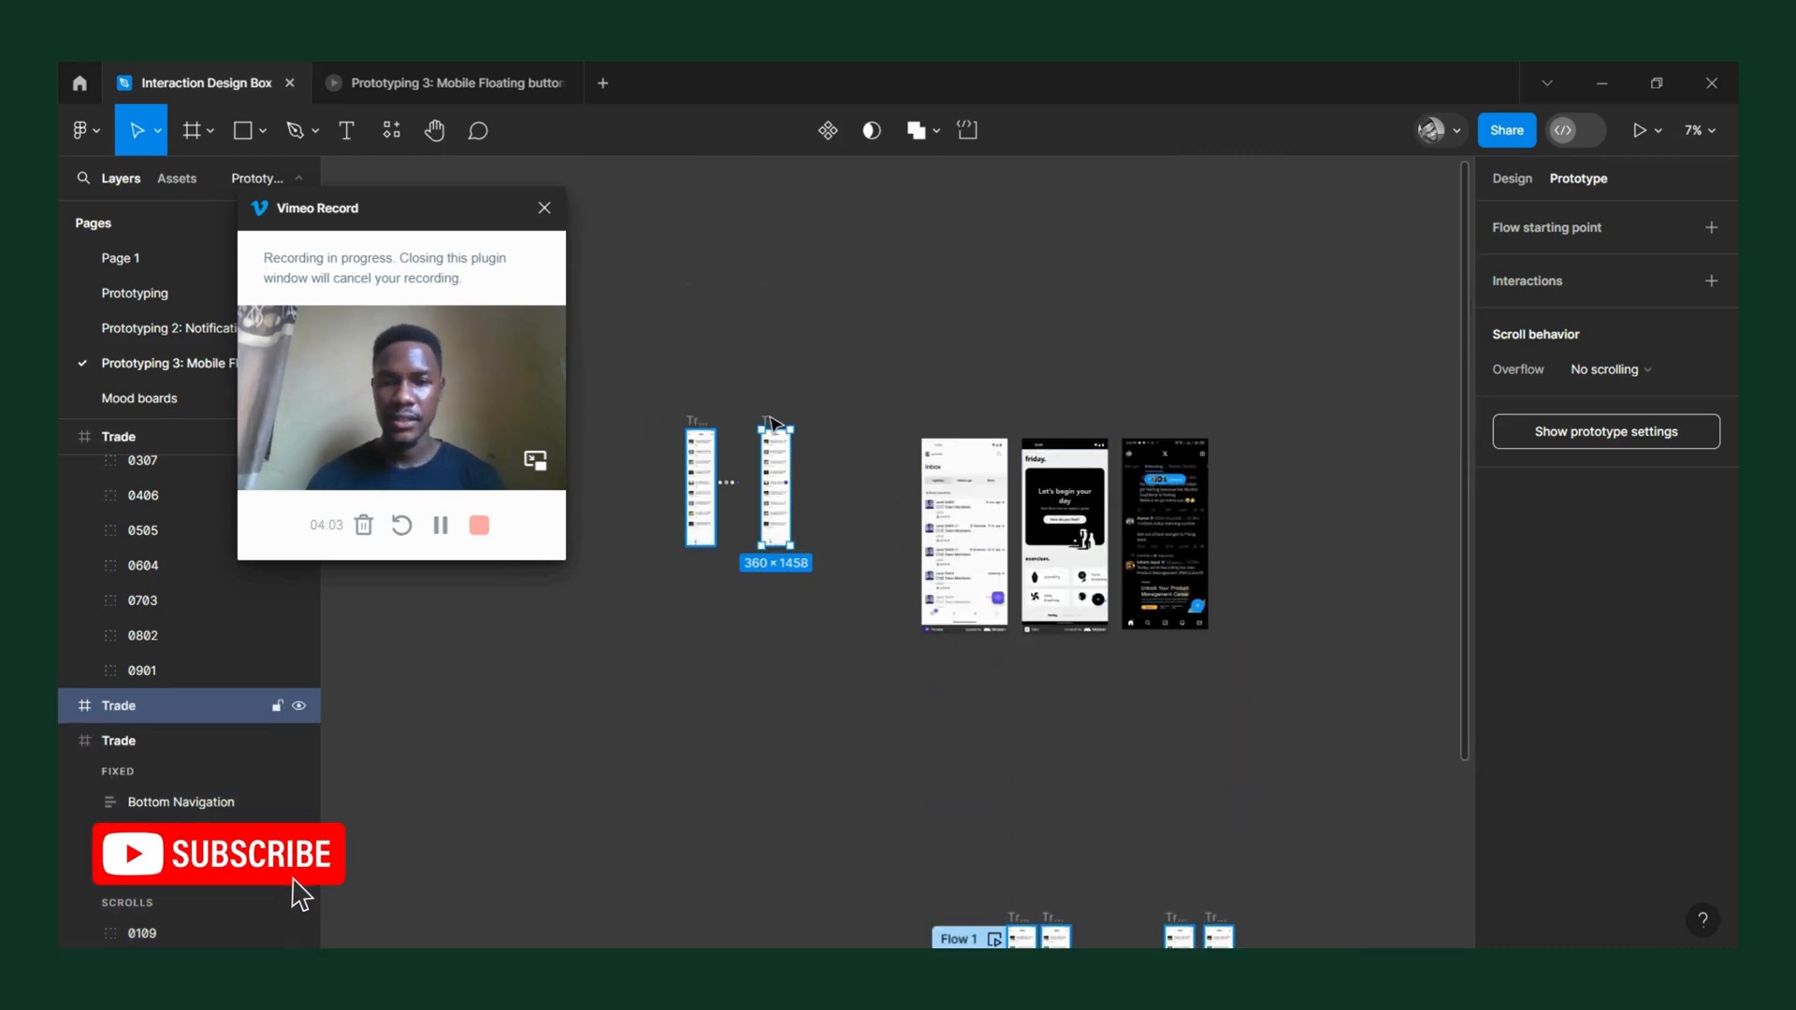
left_click_drag(773, 424, 1263, 436)
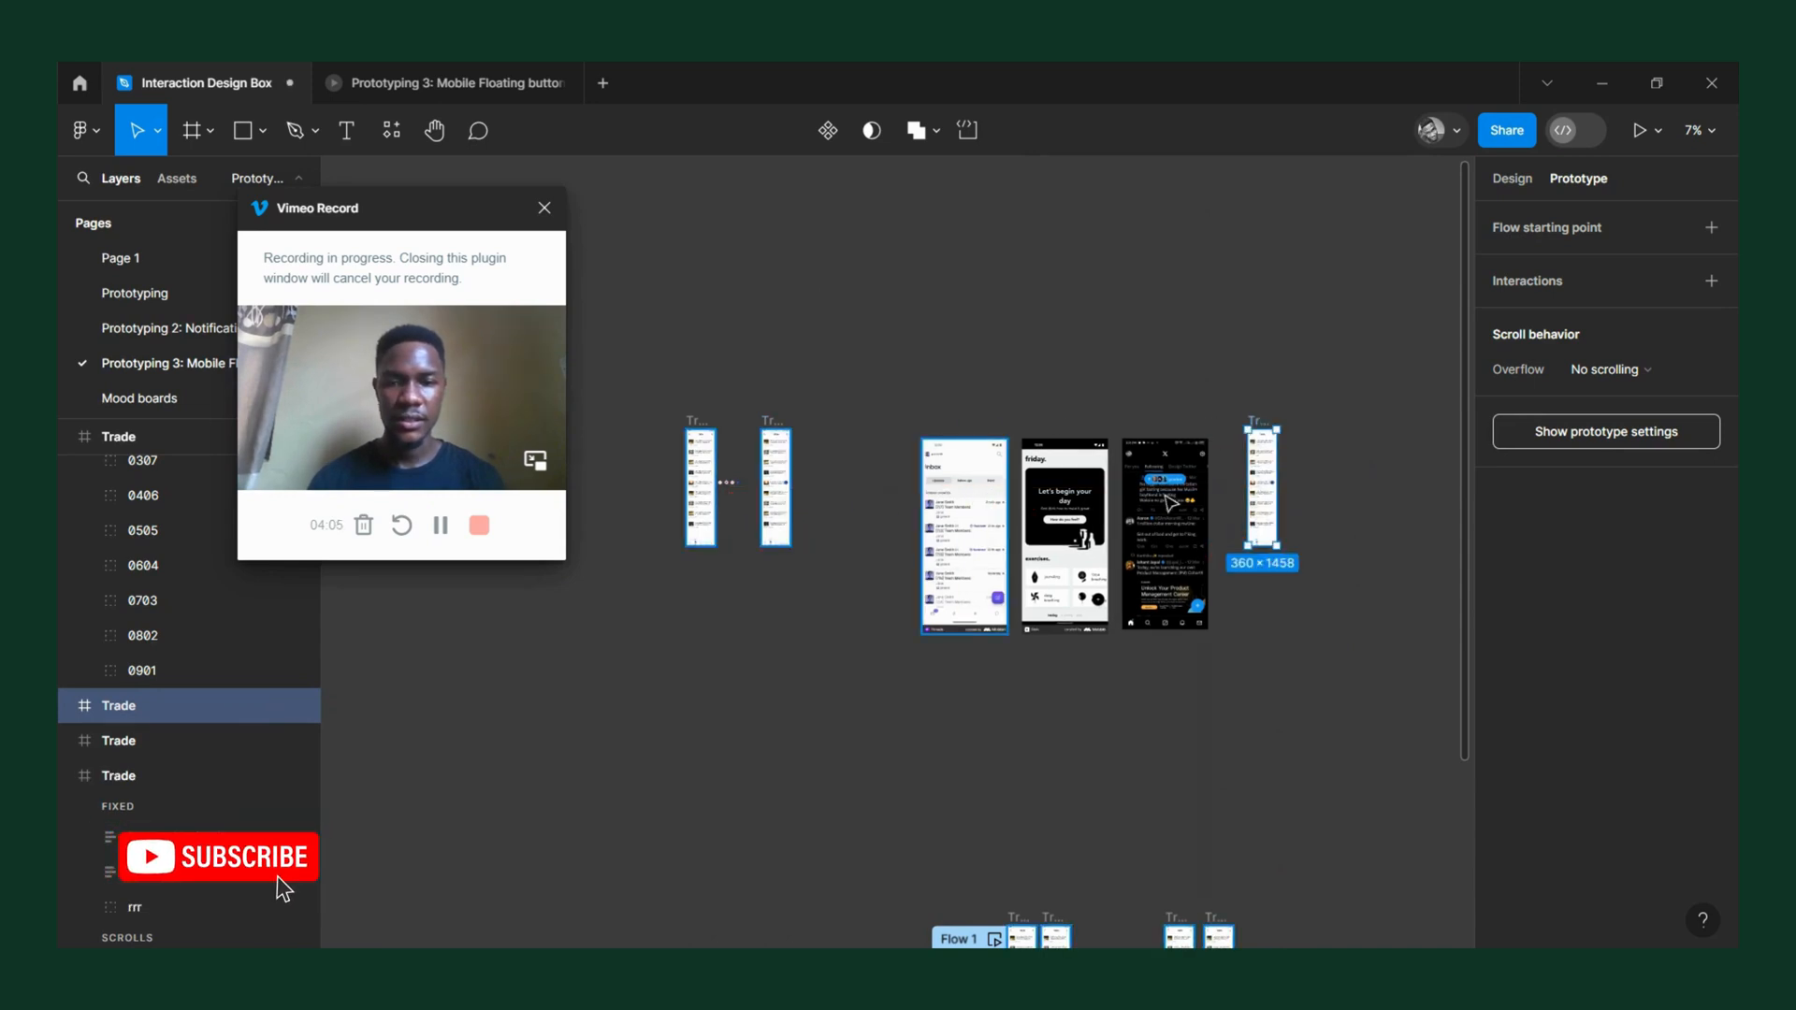
Check the plus button on the copied Trade frame and duplicate that frame horizontally beside it.
scroll(1320, 452, "up", 5, "ctrl")
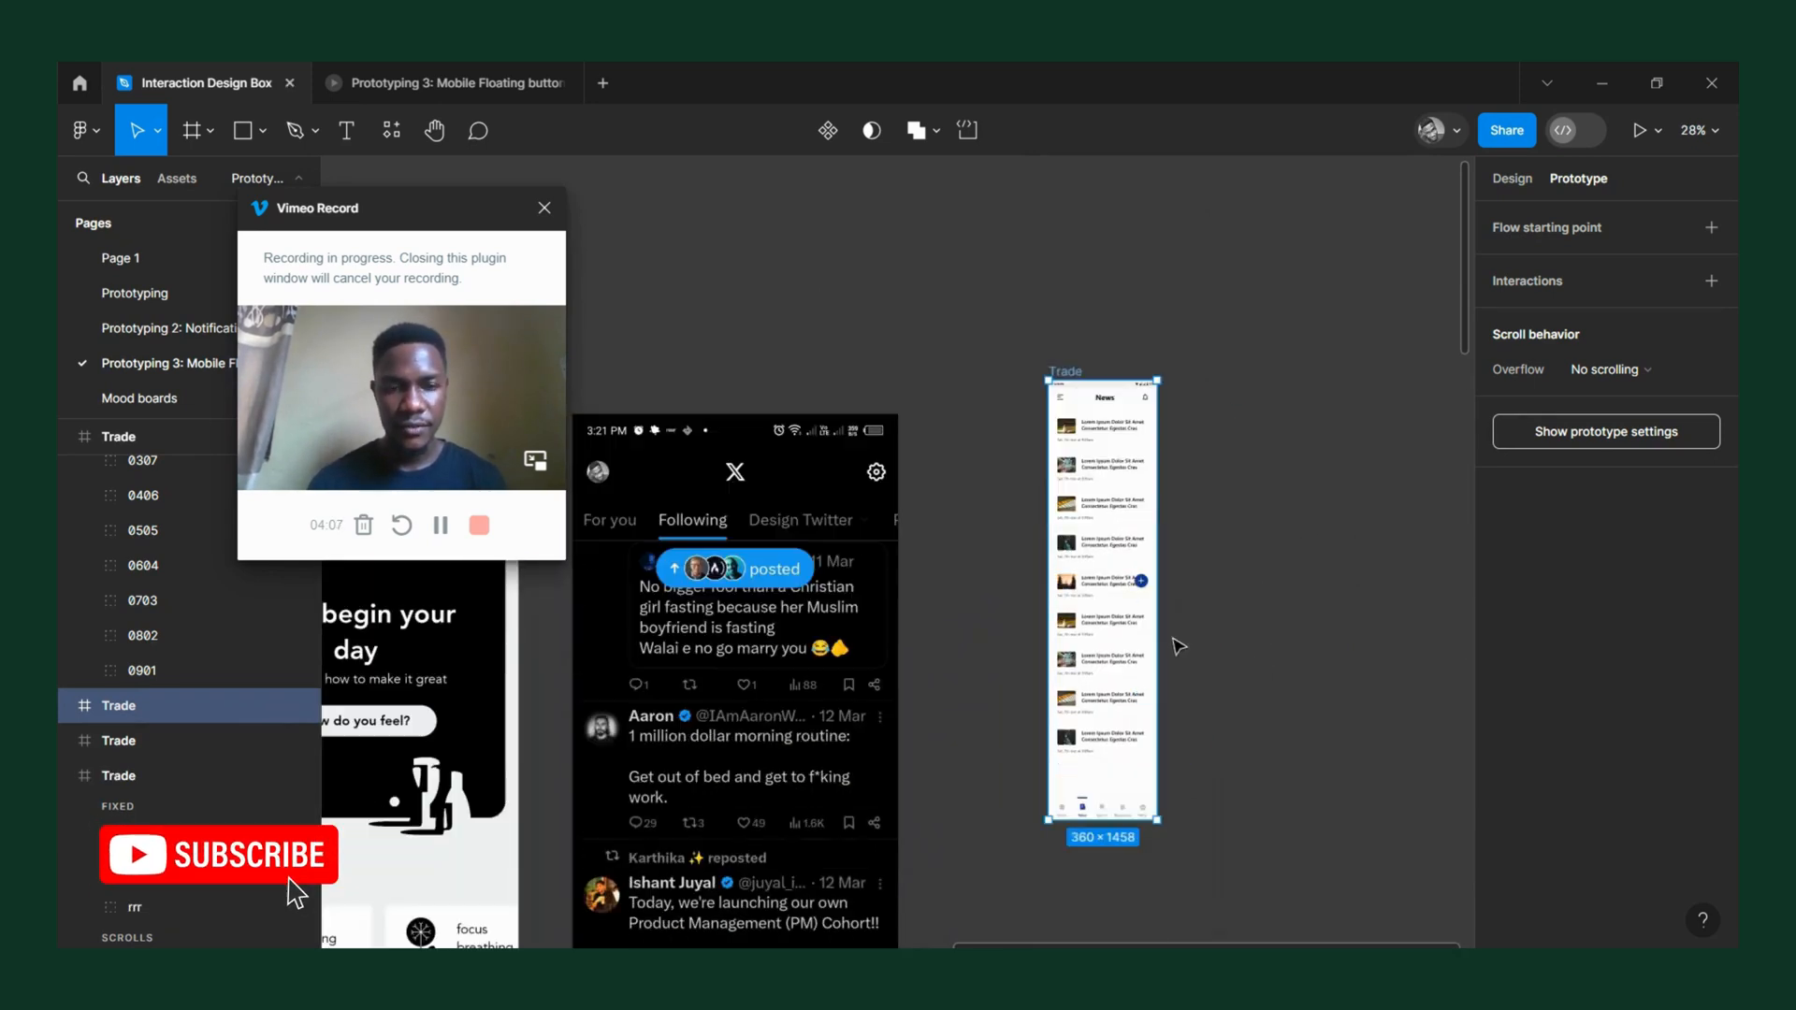
scroll(1179, 603, "up", 4, "ctrl")
left_click(1076, 552)
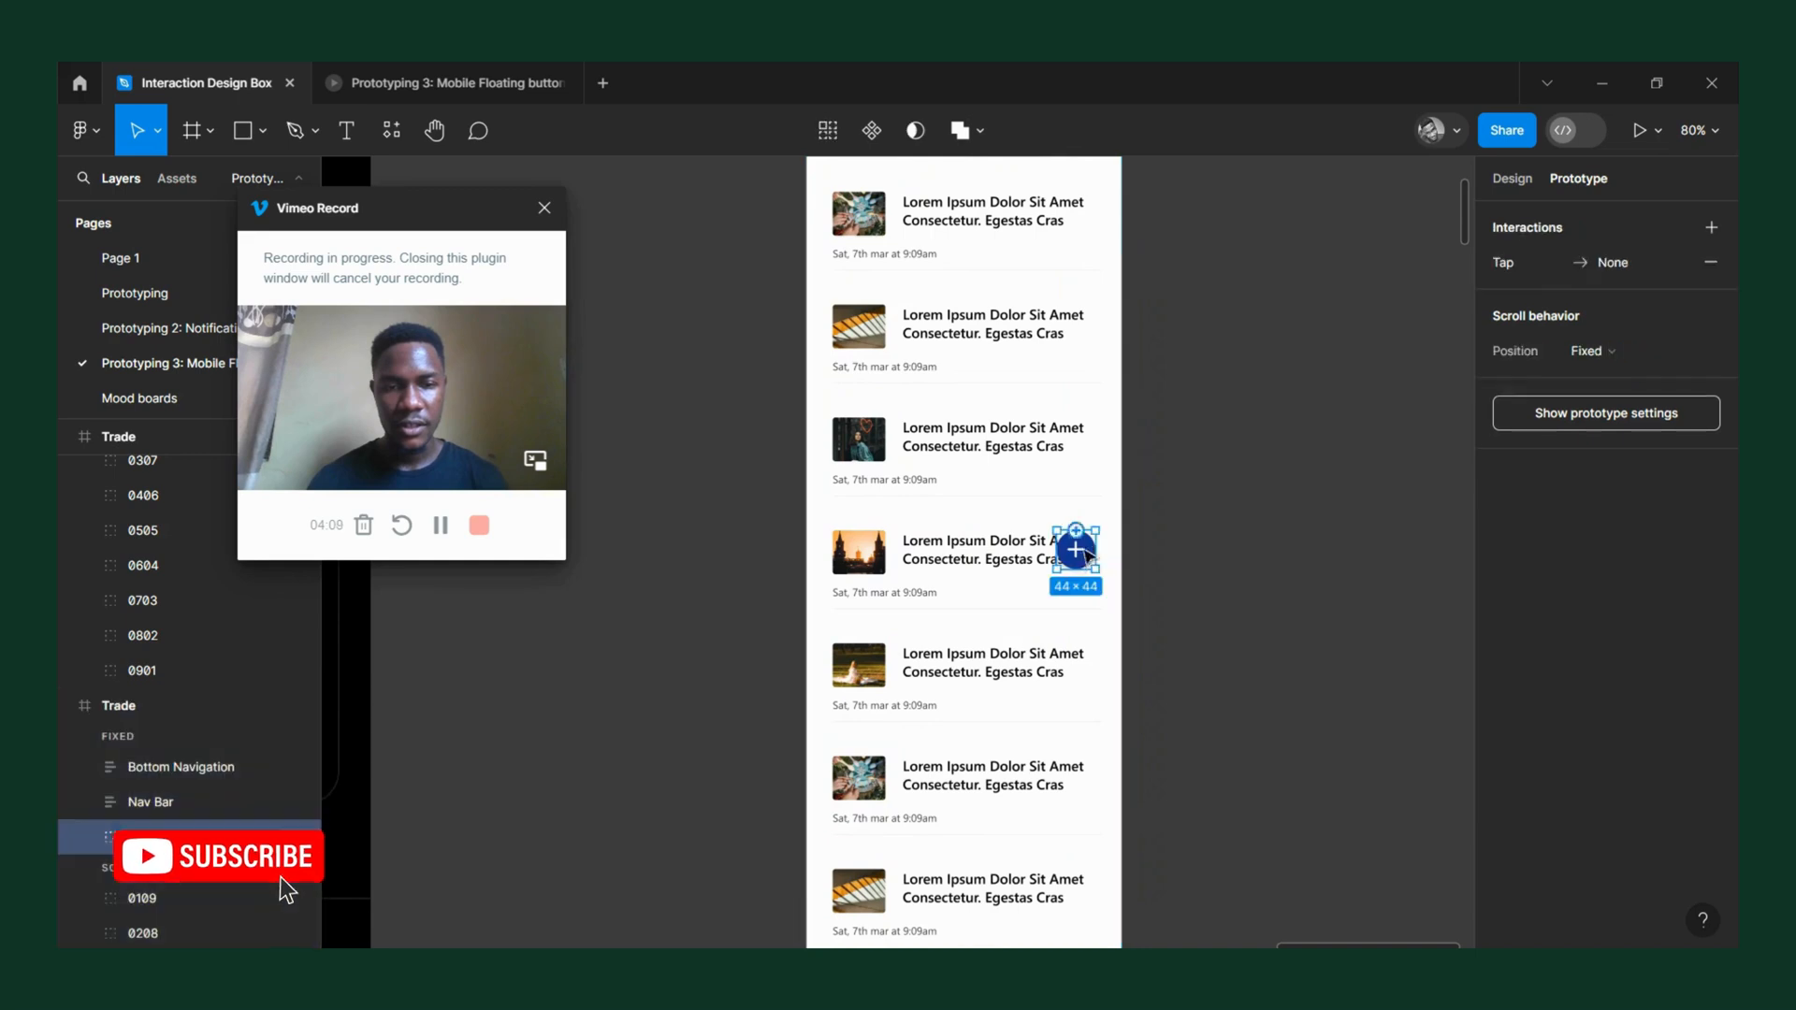
scroll(1107, 560, "up", 4, "ctrl")
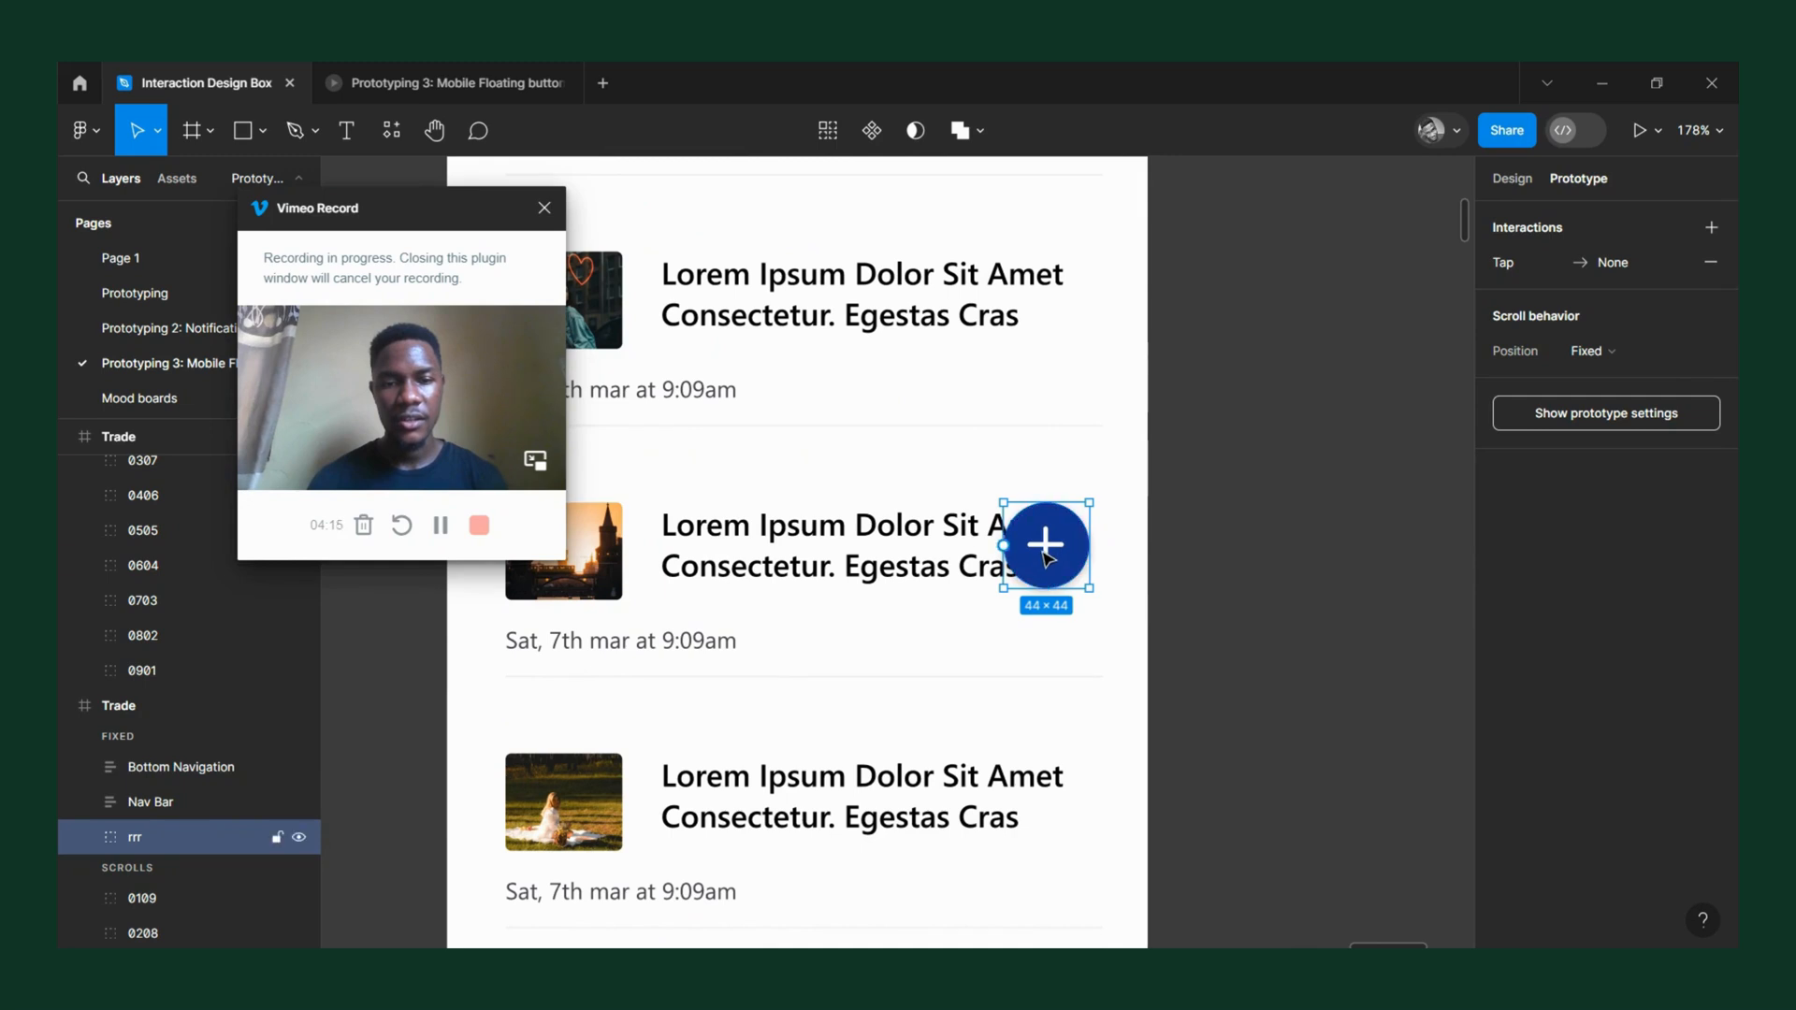
scroll(1046, 552, "down", 6, "ctrl")
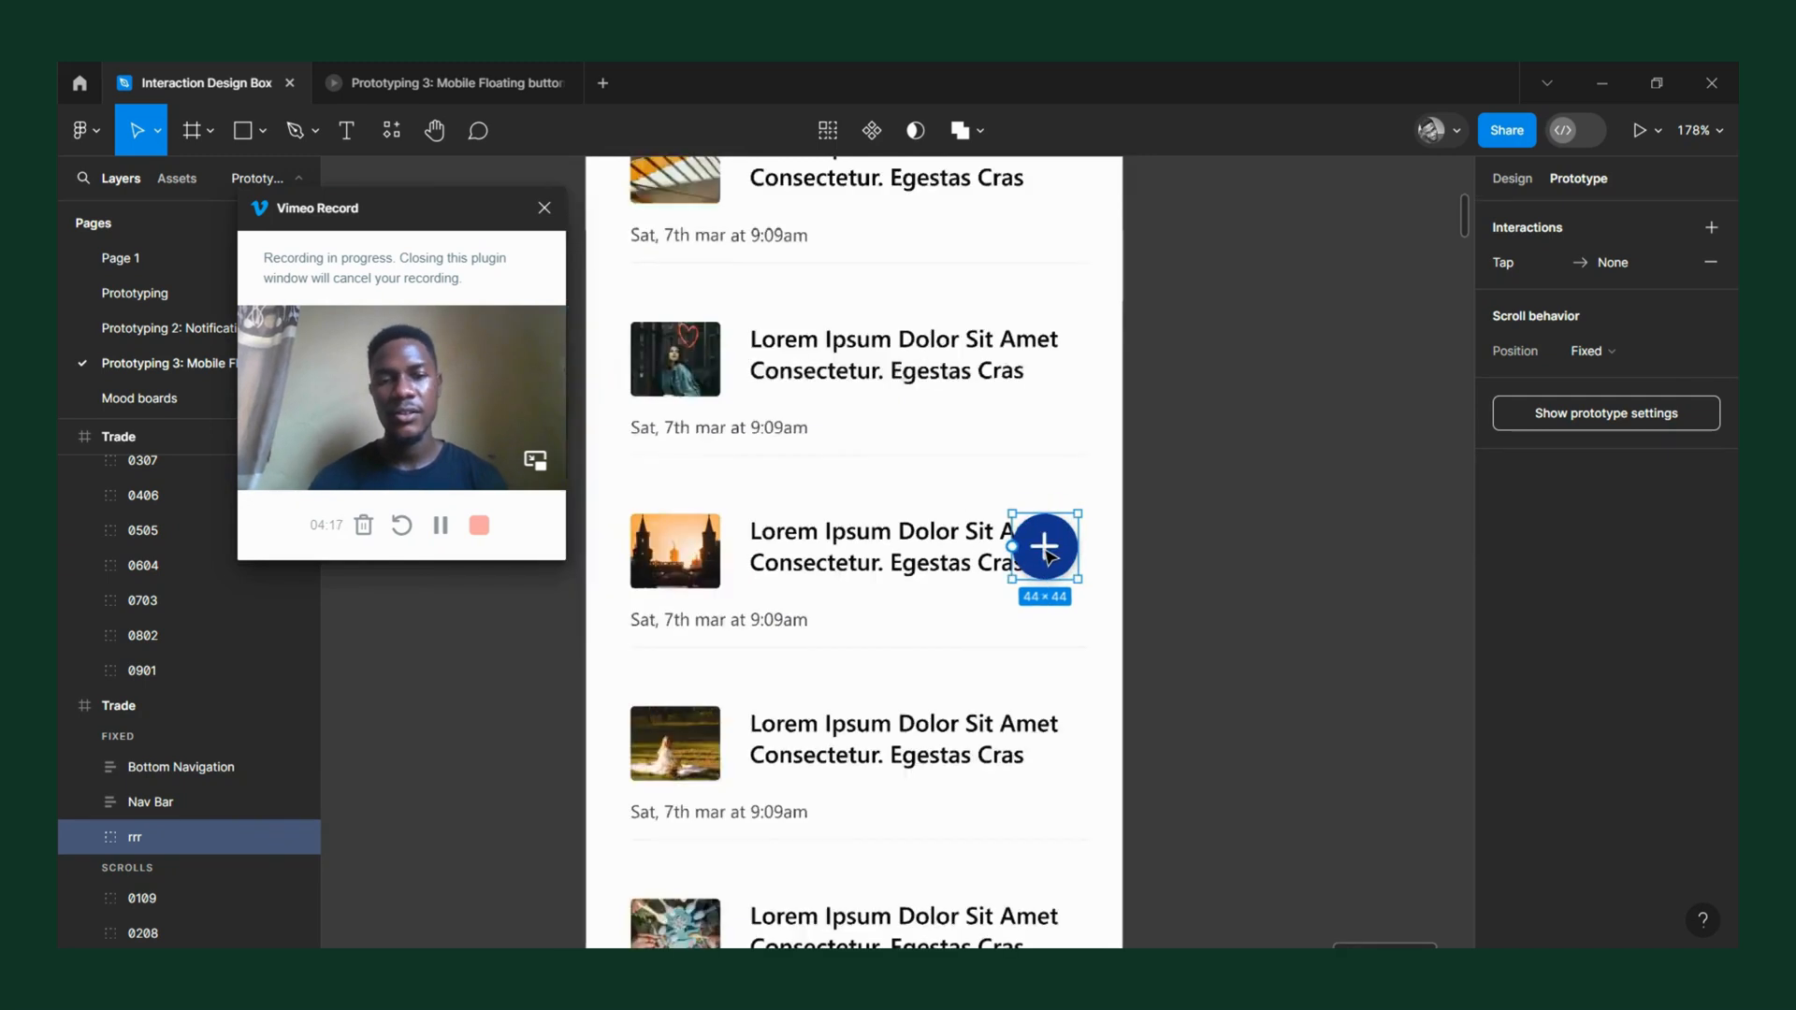
left_click(940, 279)
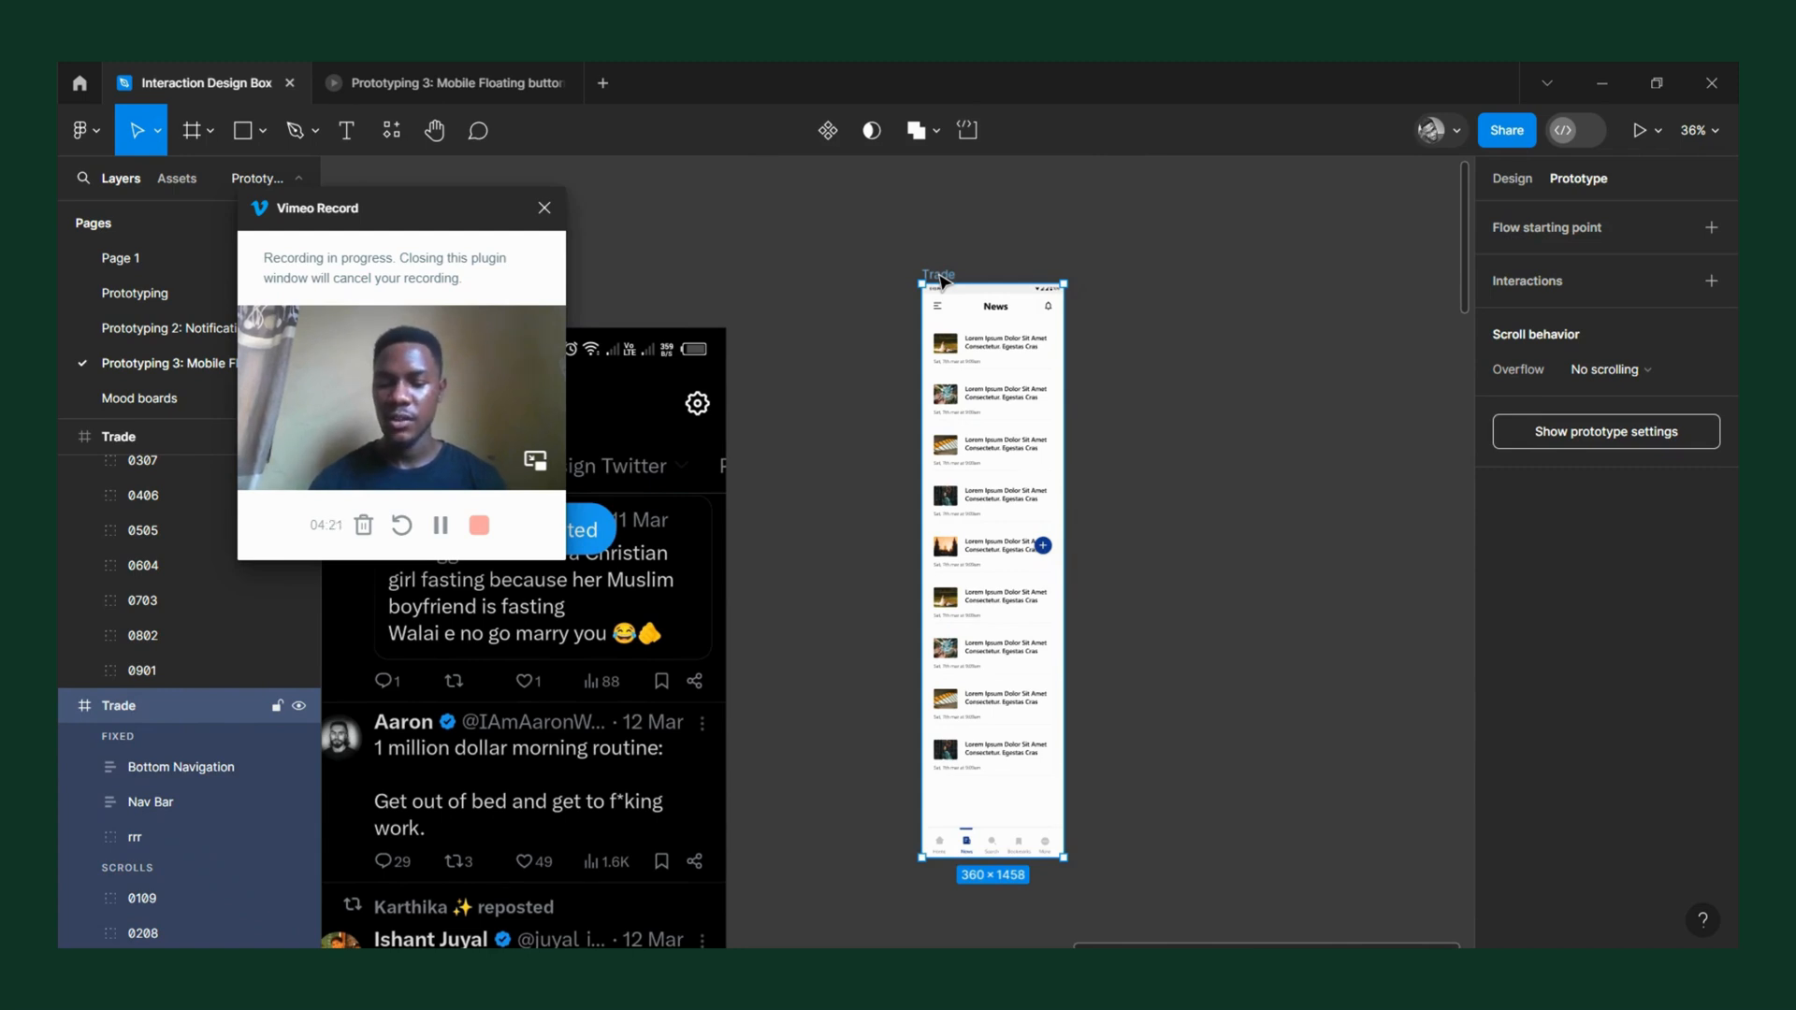
left_click_drag(945, 281, 1171, 309)
Draw a rectangle beside the plus button on the first copied Trade frame and resize it to about 42 × 41.
scroll(1412, 585, "up", 5, "ctrl")
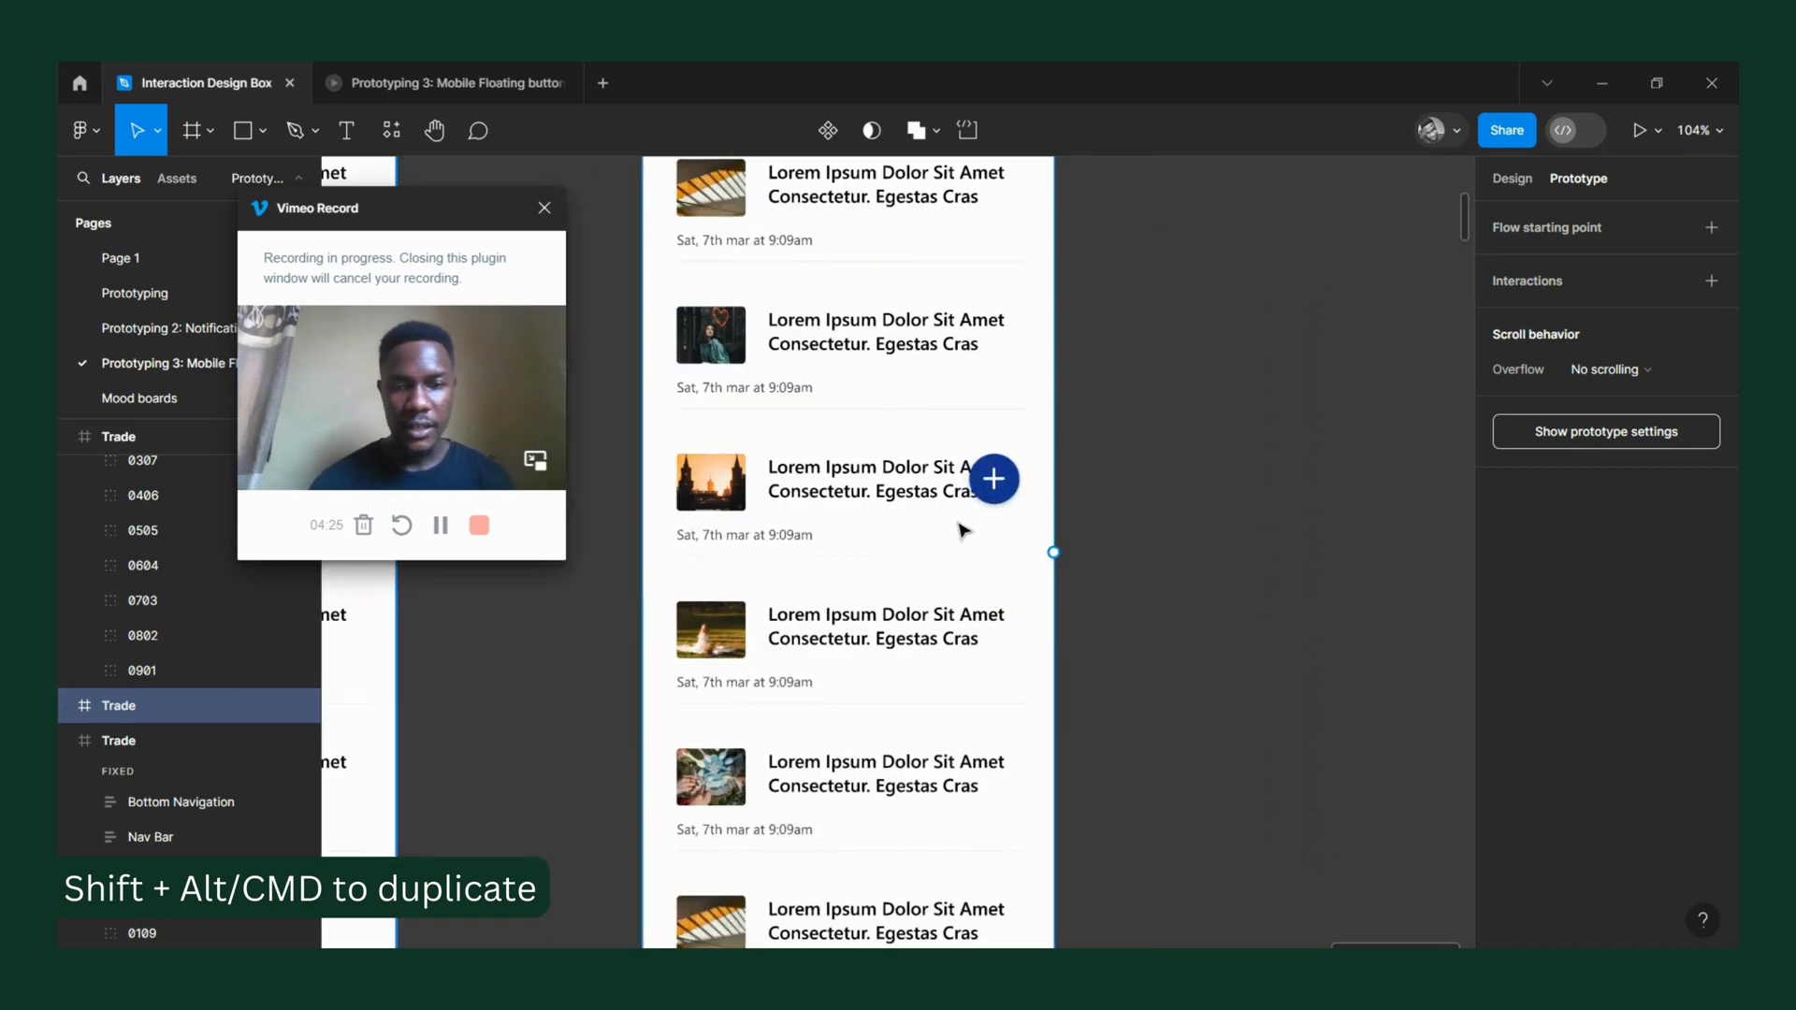
left_click(992, 479)
scroll(994, 484, "up", 5, "ctrl")
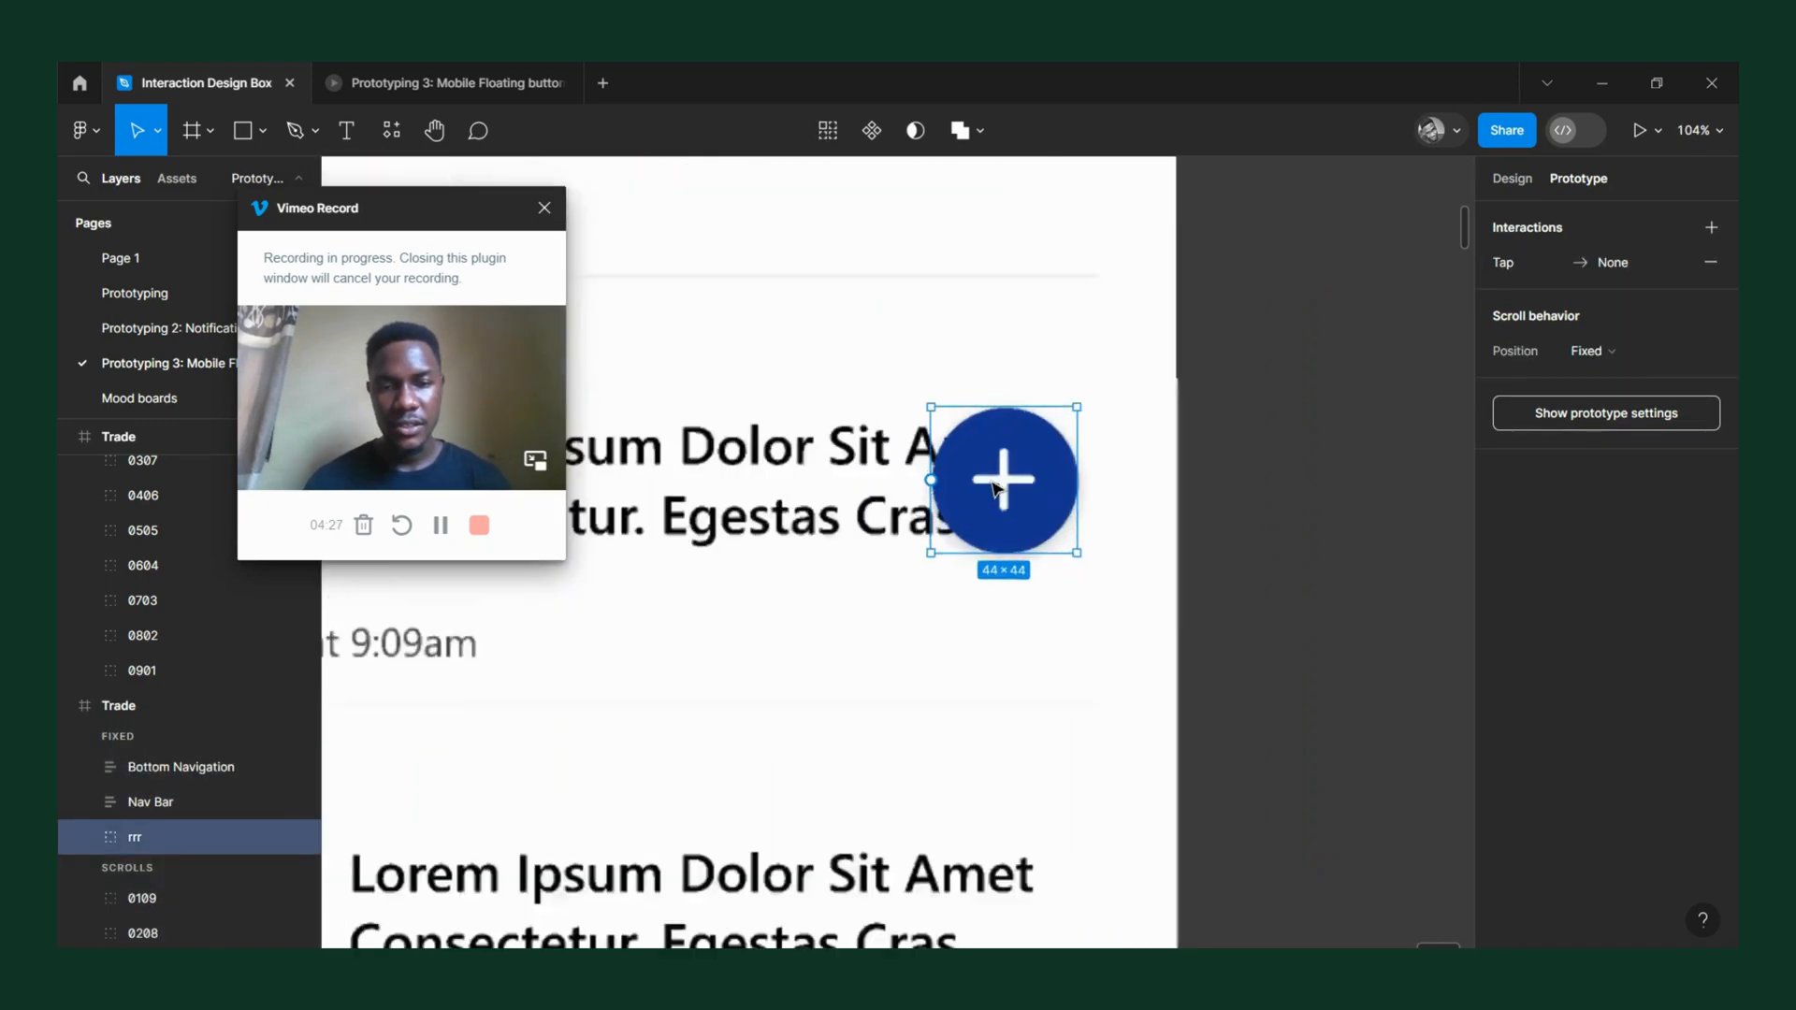
scroll(995, 488, "up", 3)
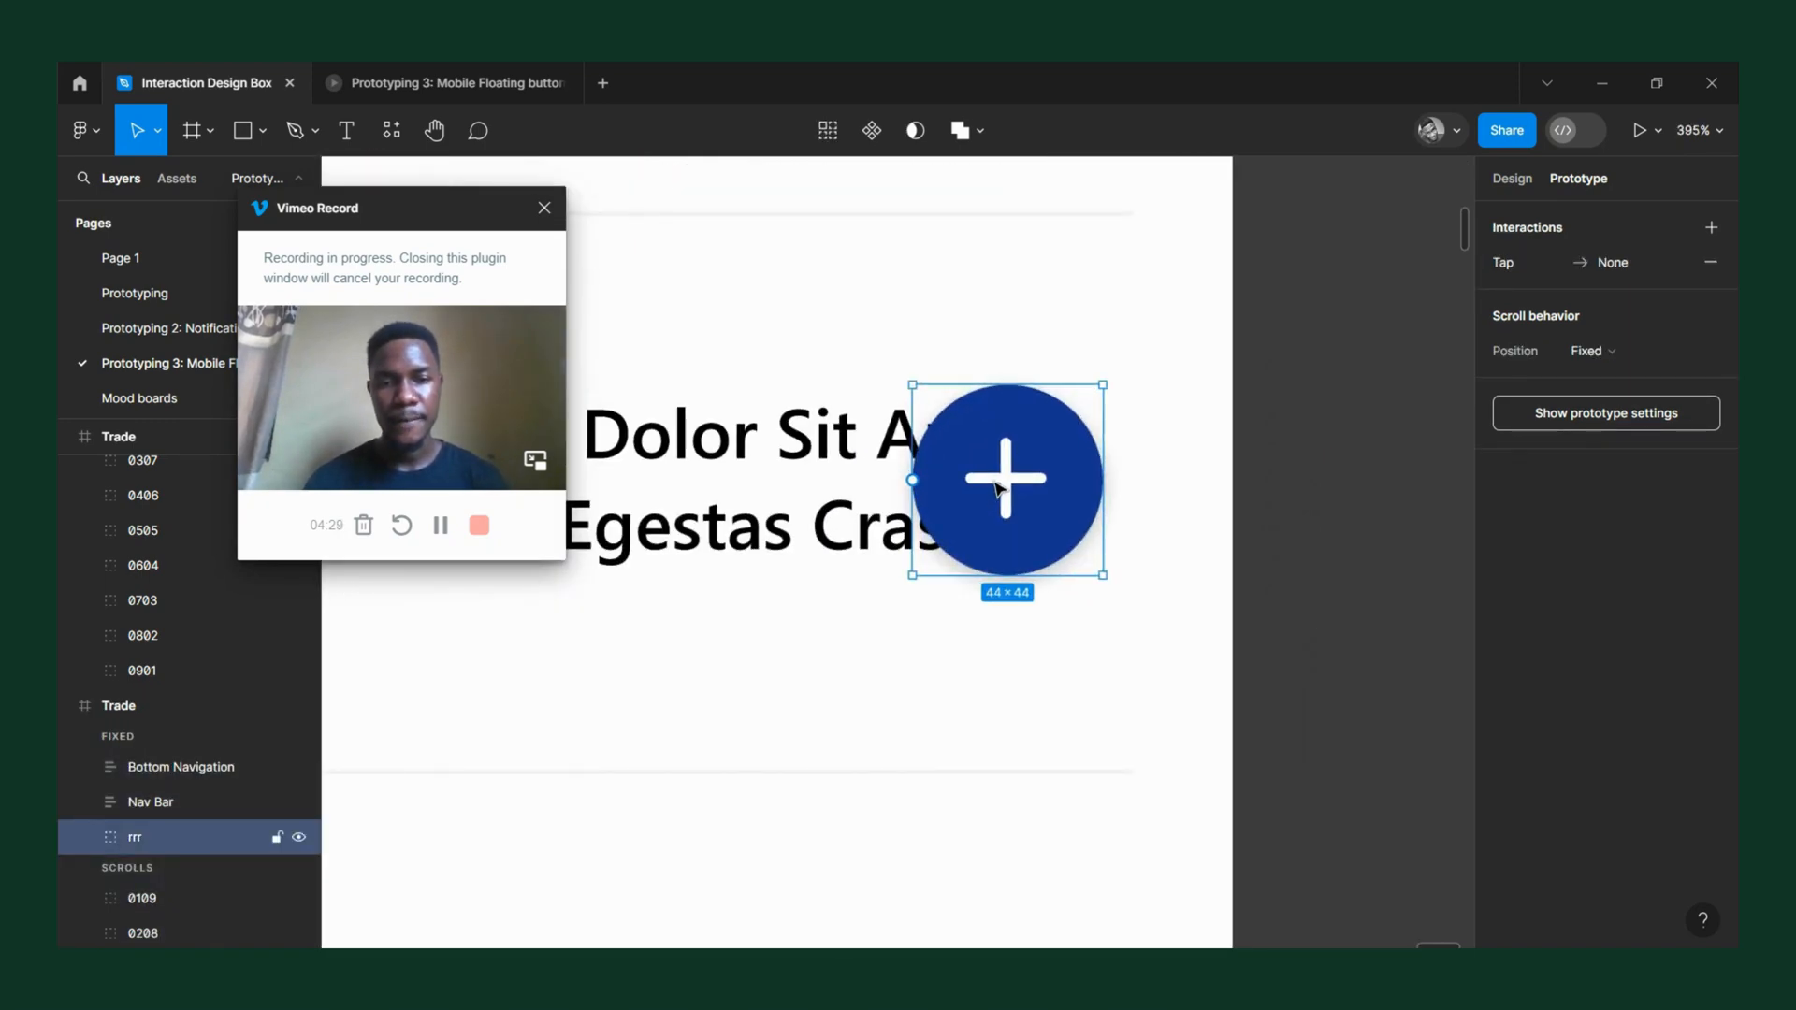
scroll(1000, 486, "down", 4, "ctrl")
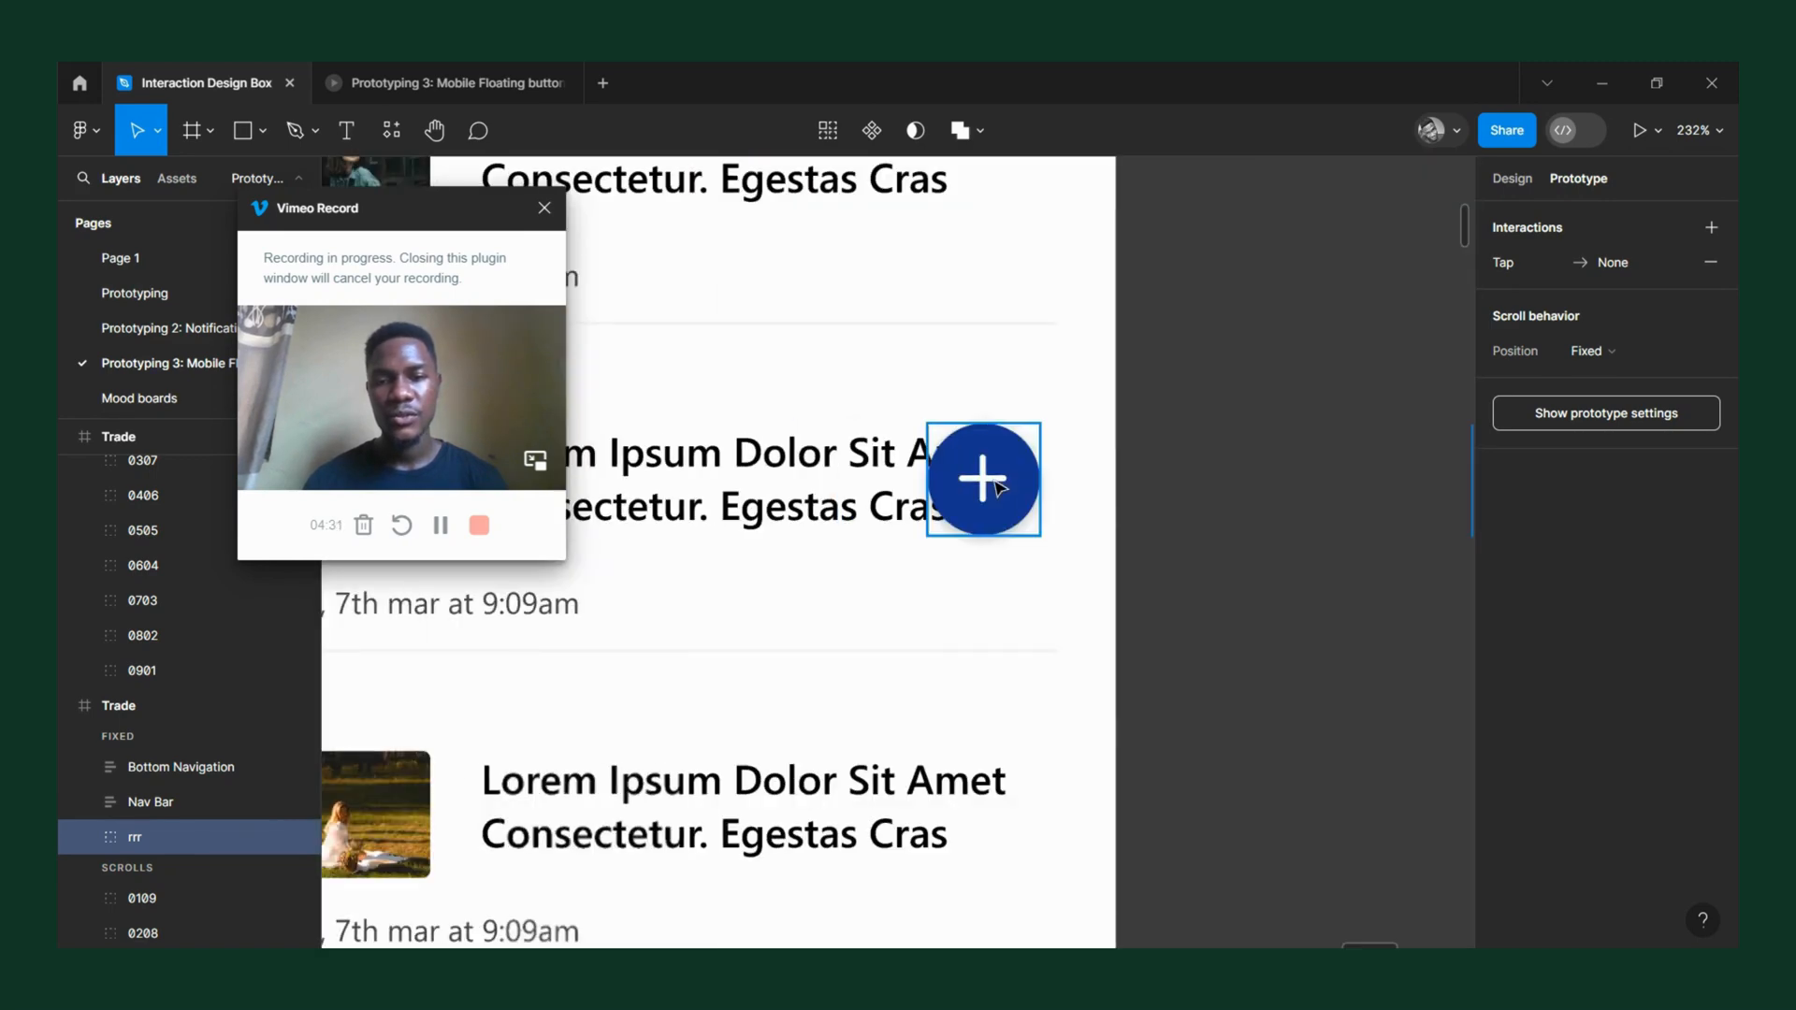
scroll(917, 553, "left", 4)
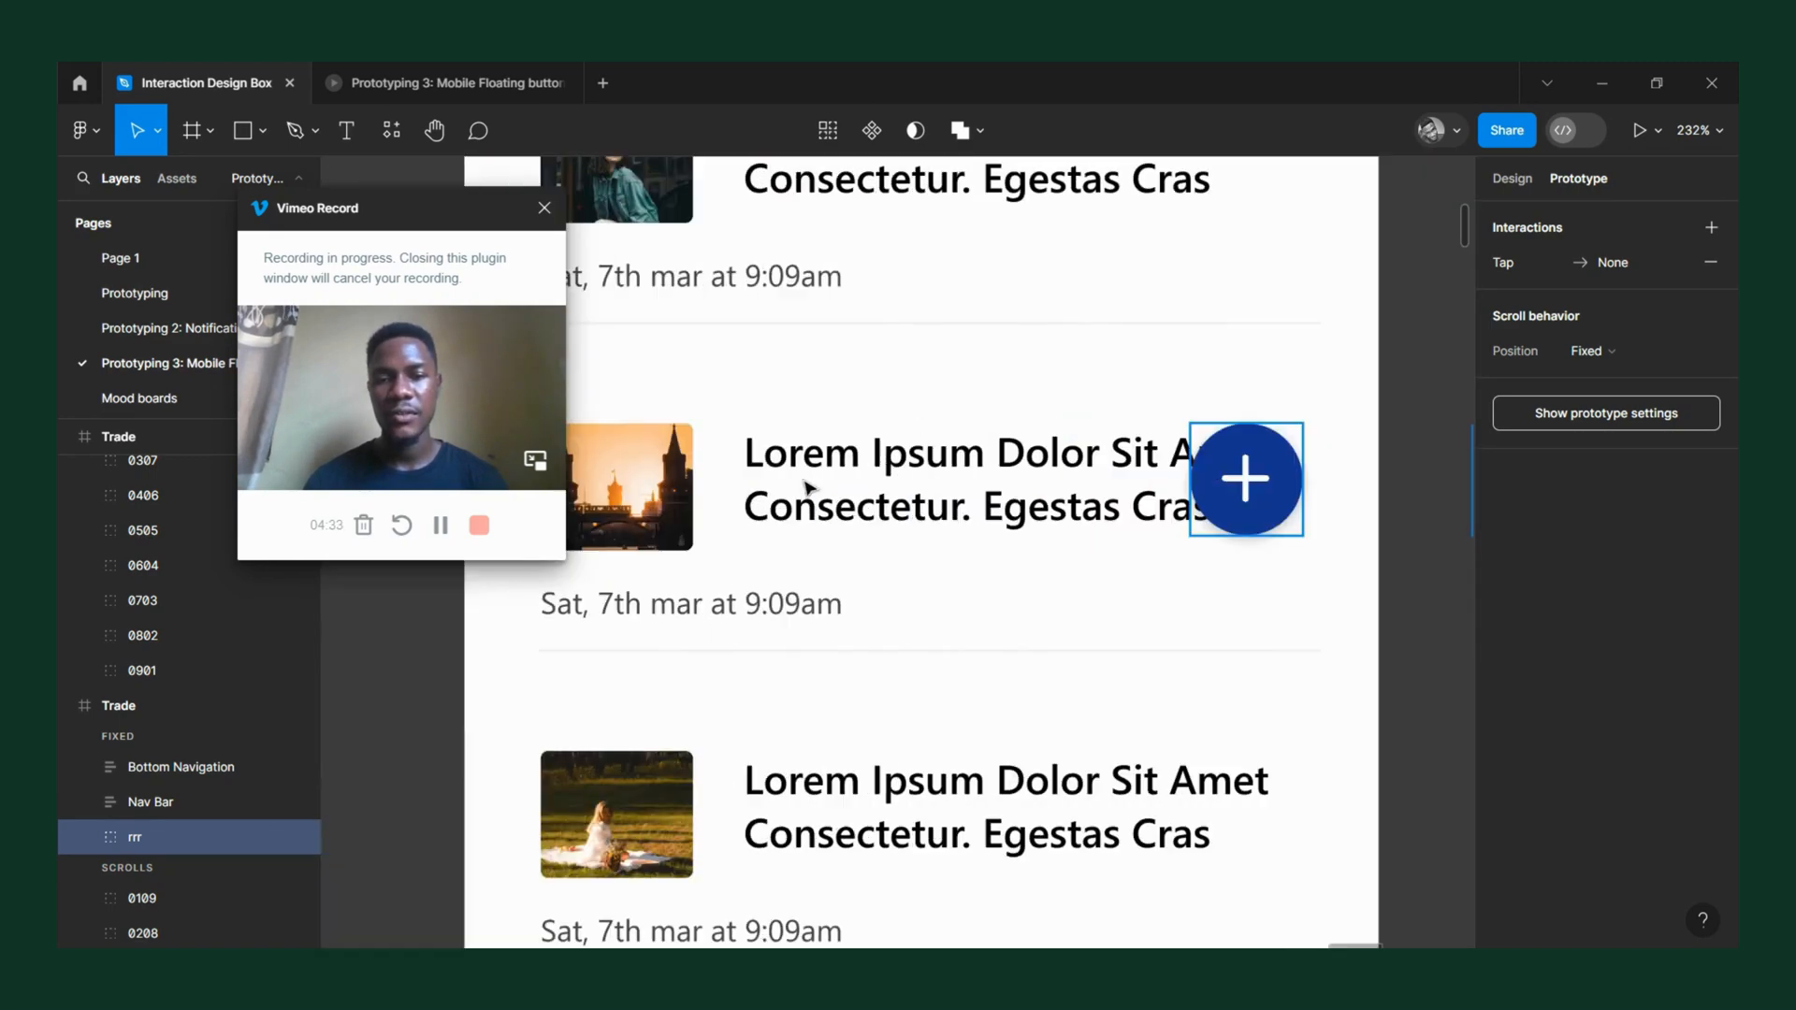
key("r")
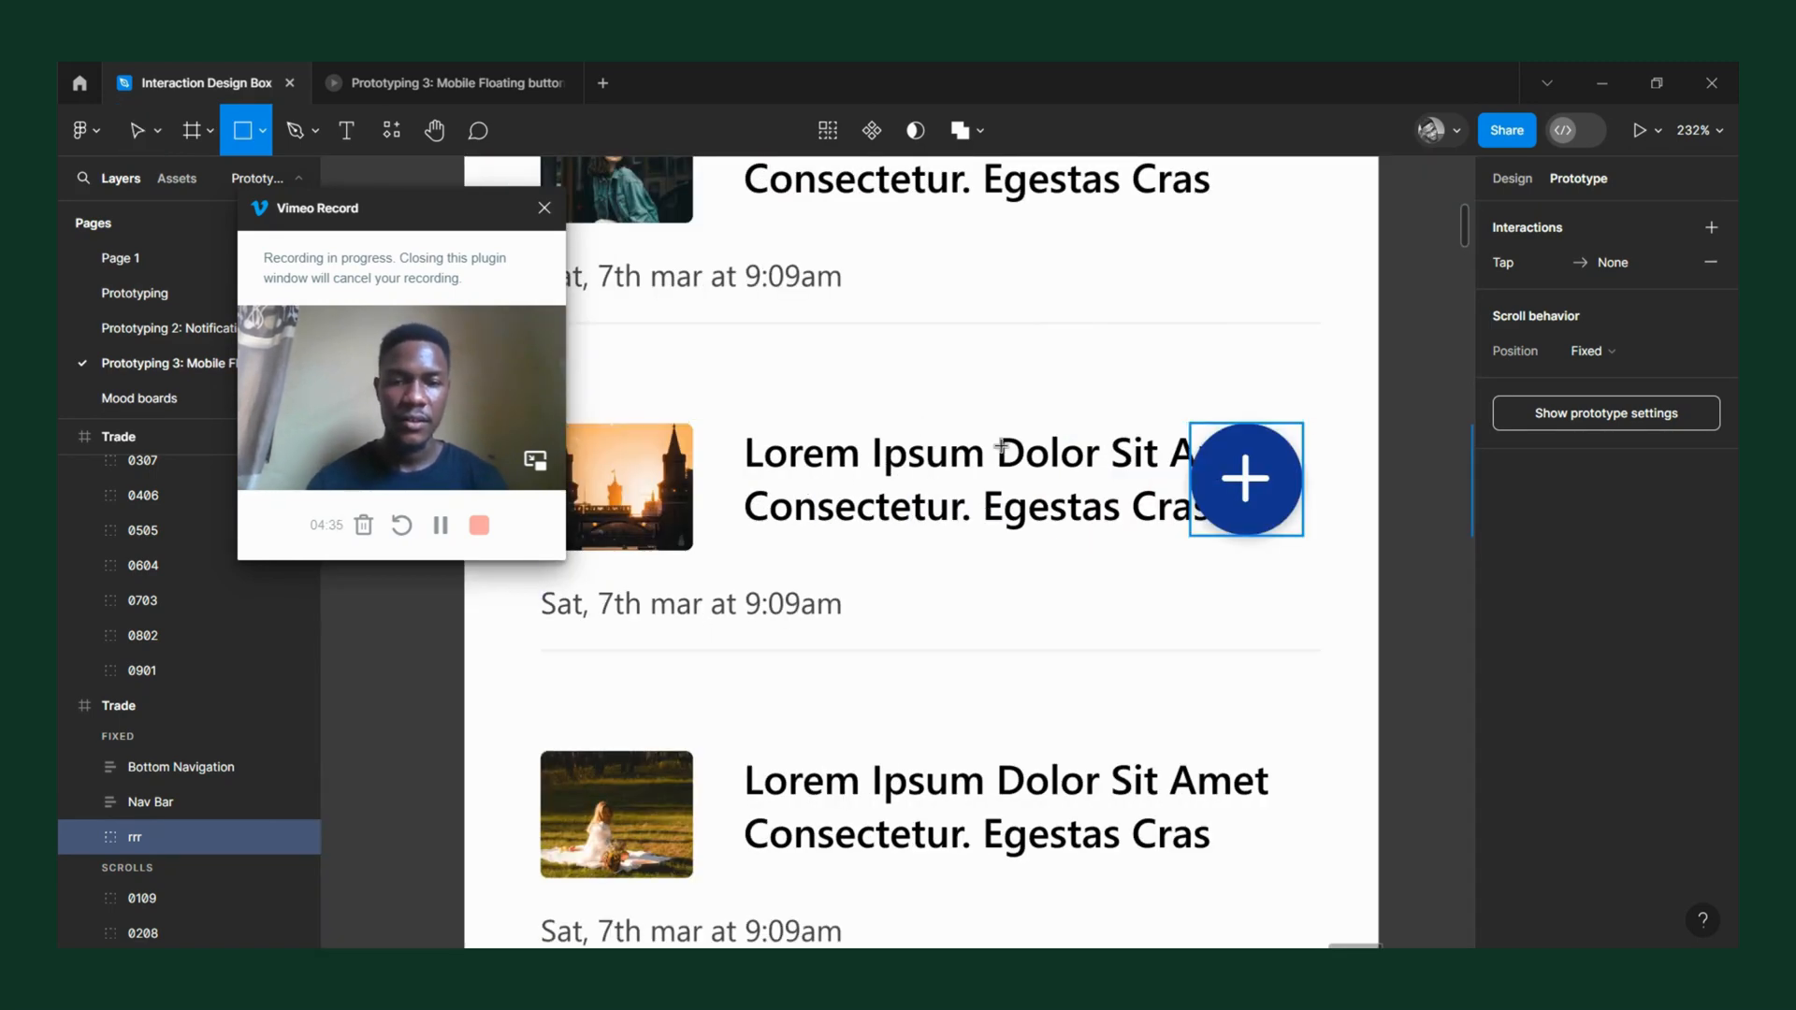
mouse_move(1000, 447)
left_mouse_down()
mouse_move(1048, 496)
mouse_move(1160, 550)
left_mouse_up()
scroll(1159, 532, "up", 5)
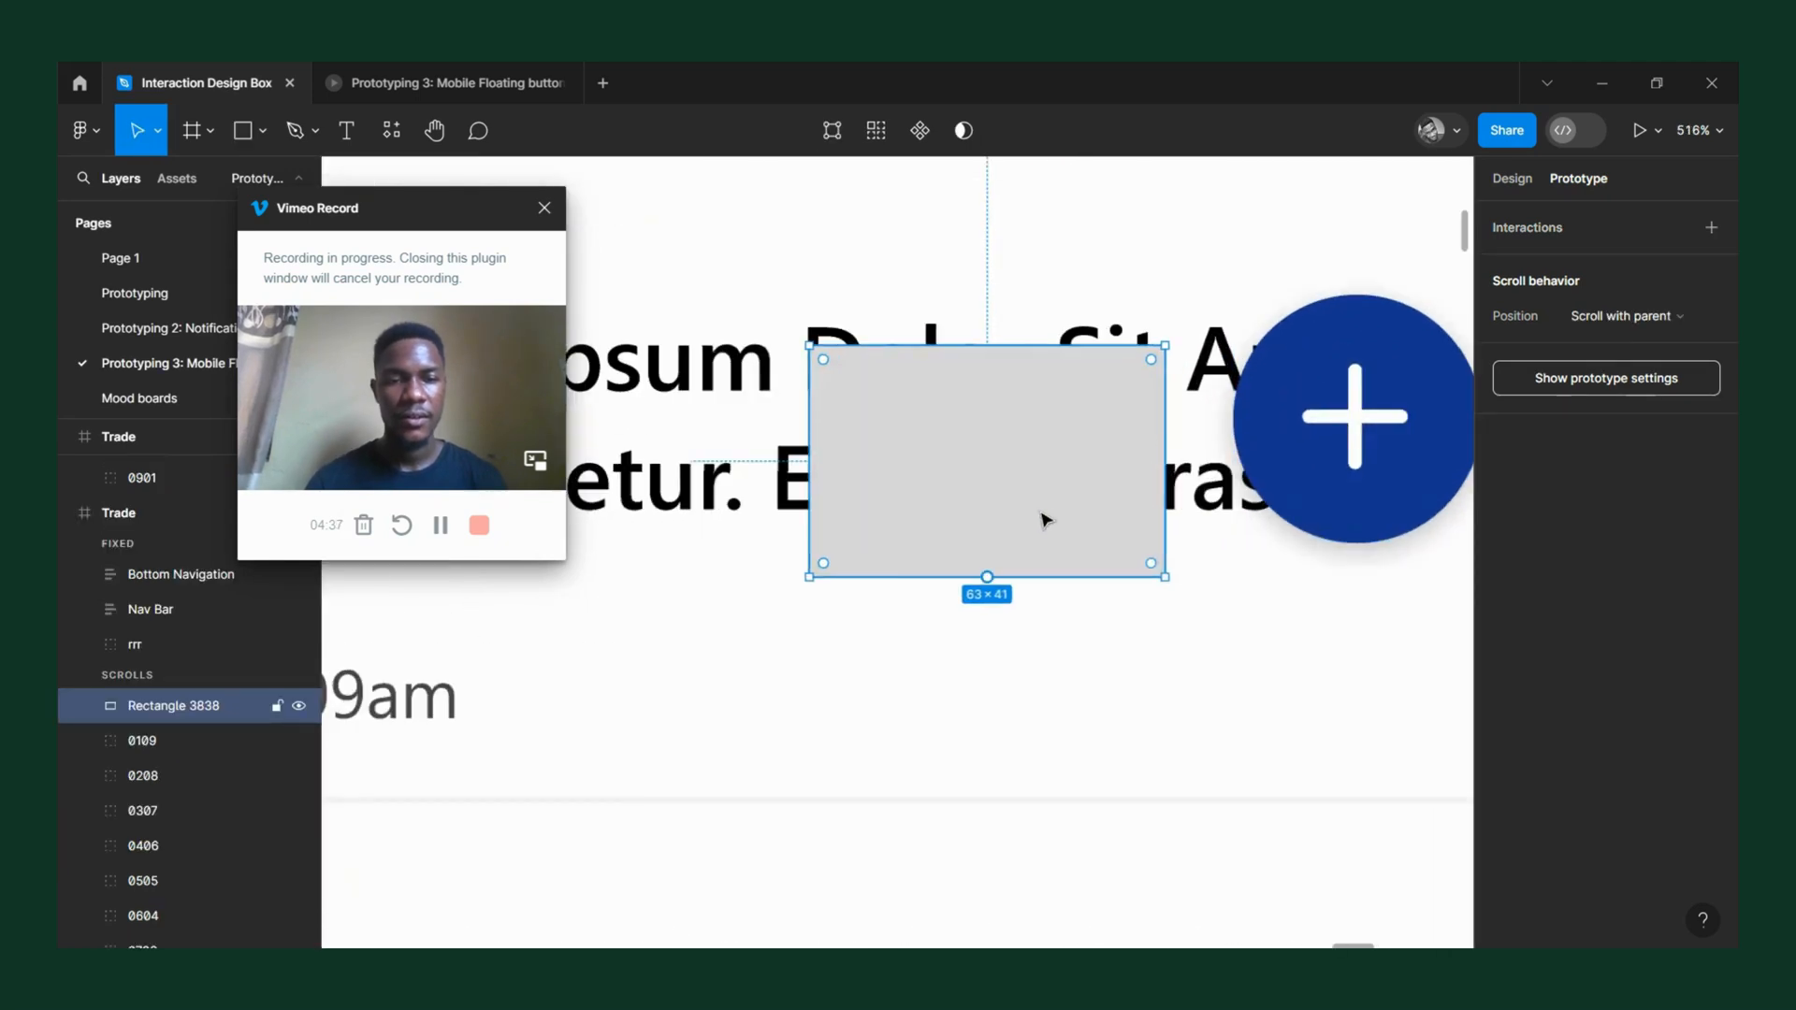
left_click_drag(1035, 460, 1036, 456)
left_click_drag(852, 435, 923, 399)
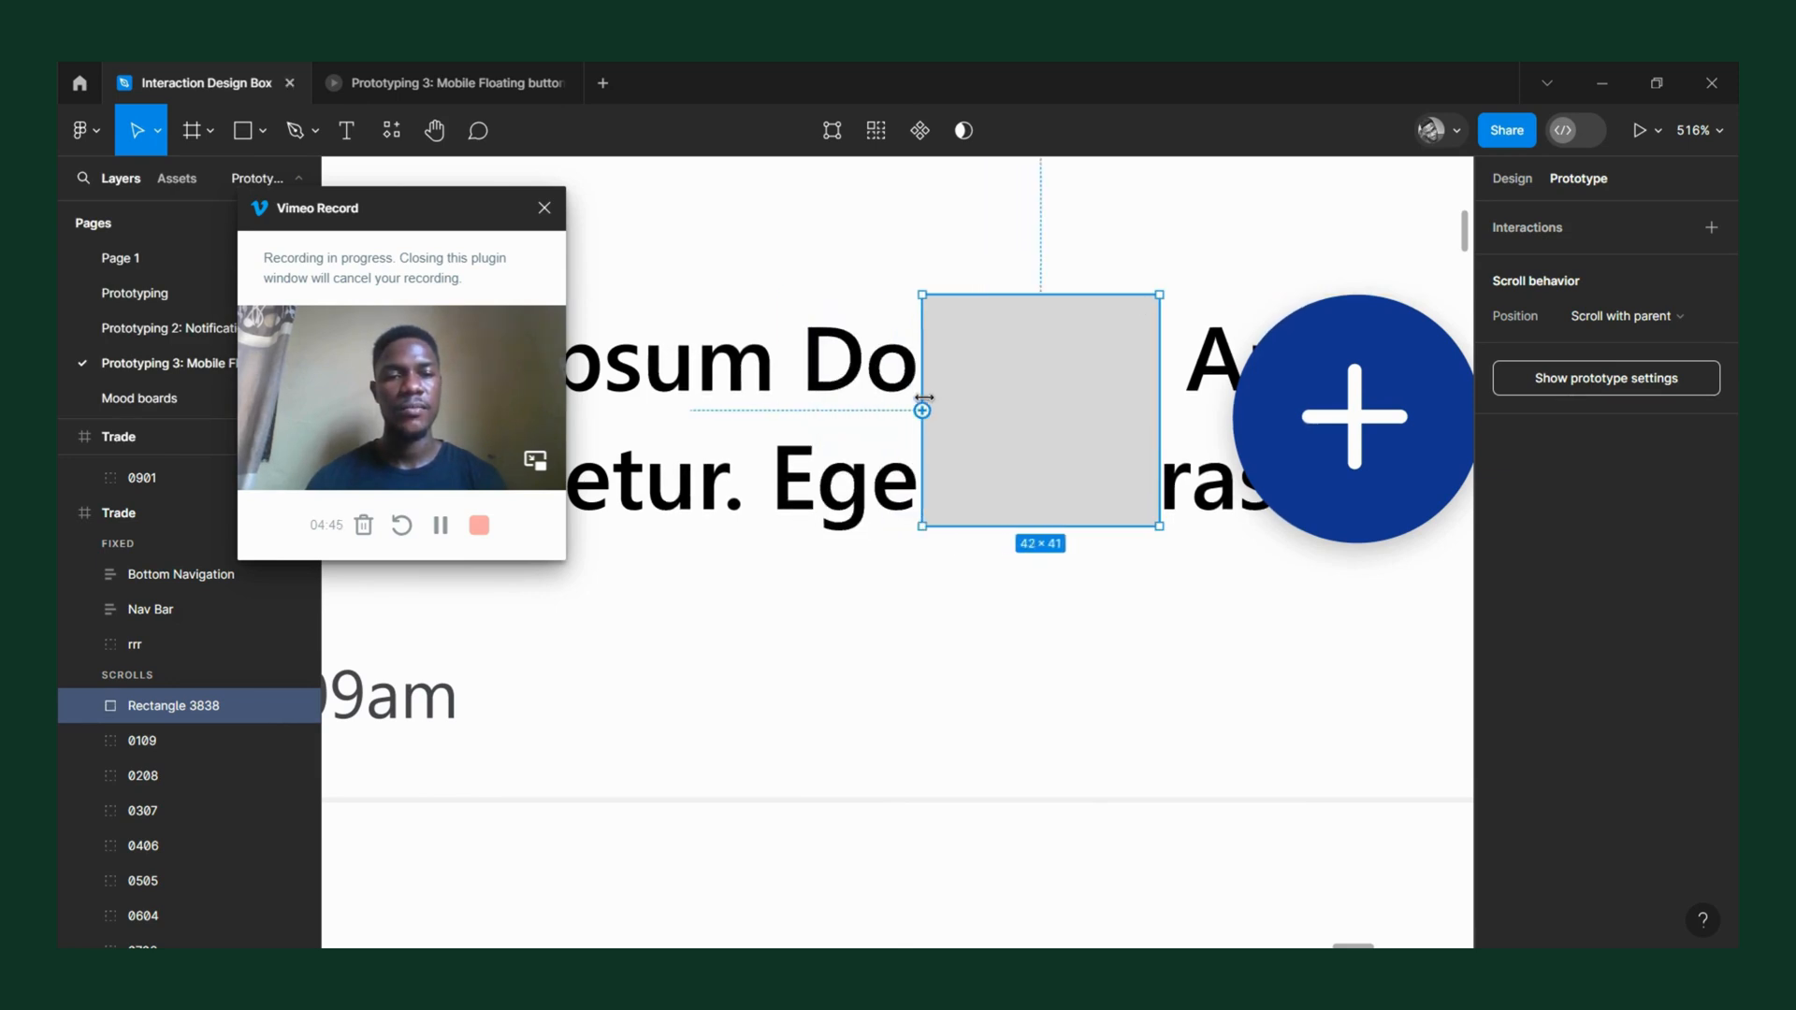
Set the grey rectangle's corner radius to 20.
left_click(1508, 177)
left_click_drag(1609, 342, 1738, 272)
left_click(1653, 356)
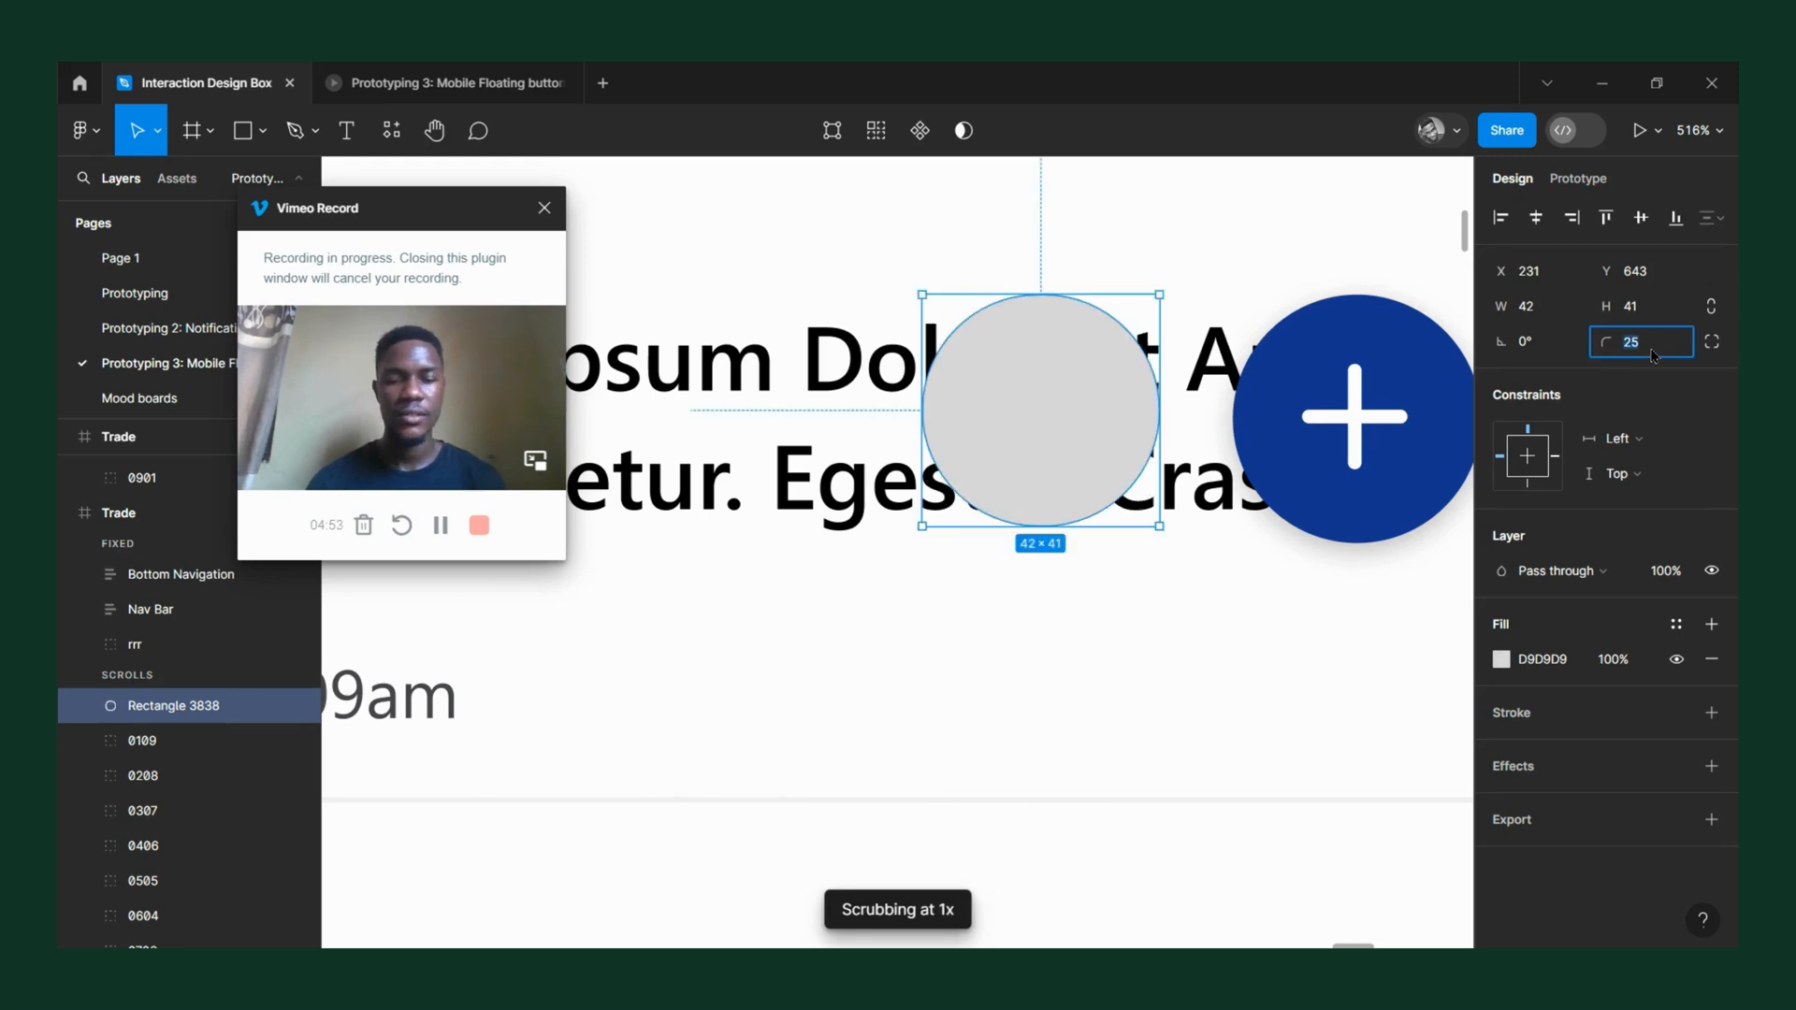
key("Return")
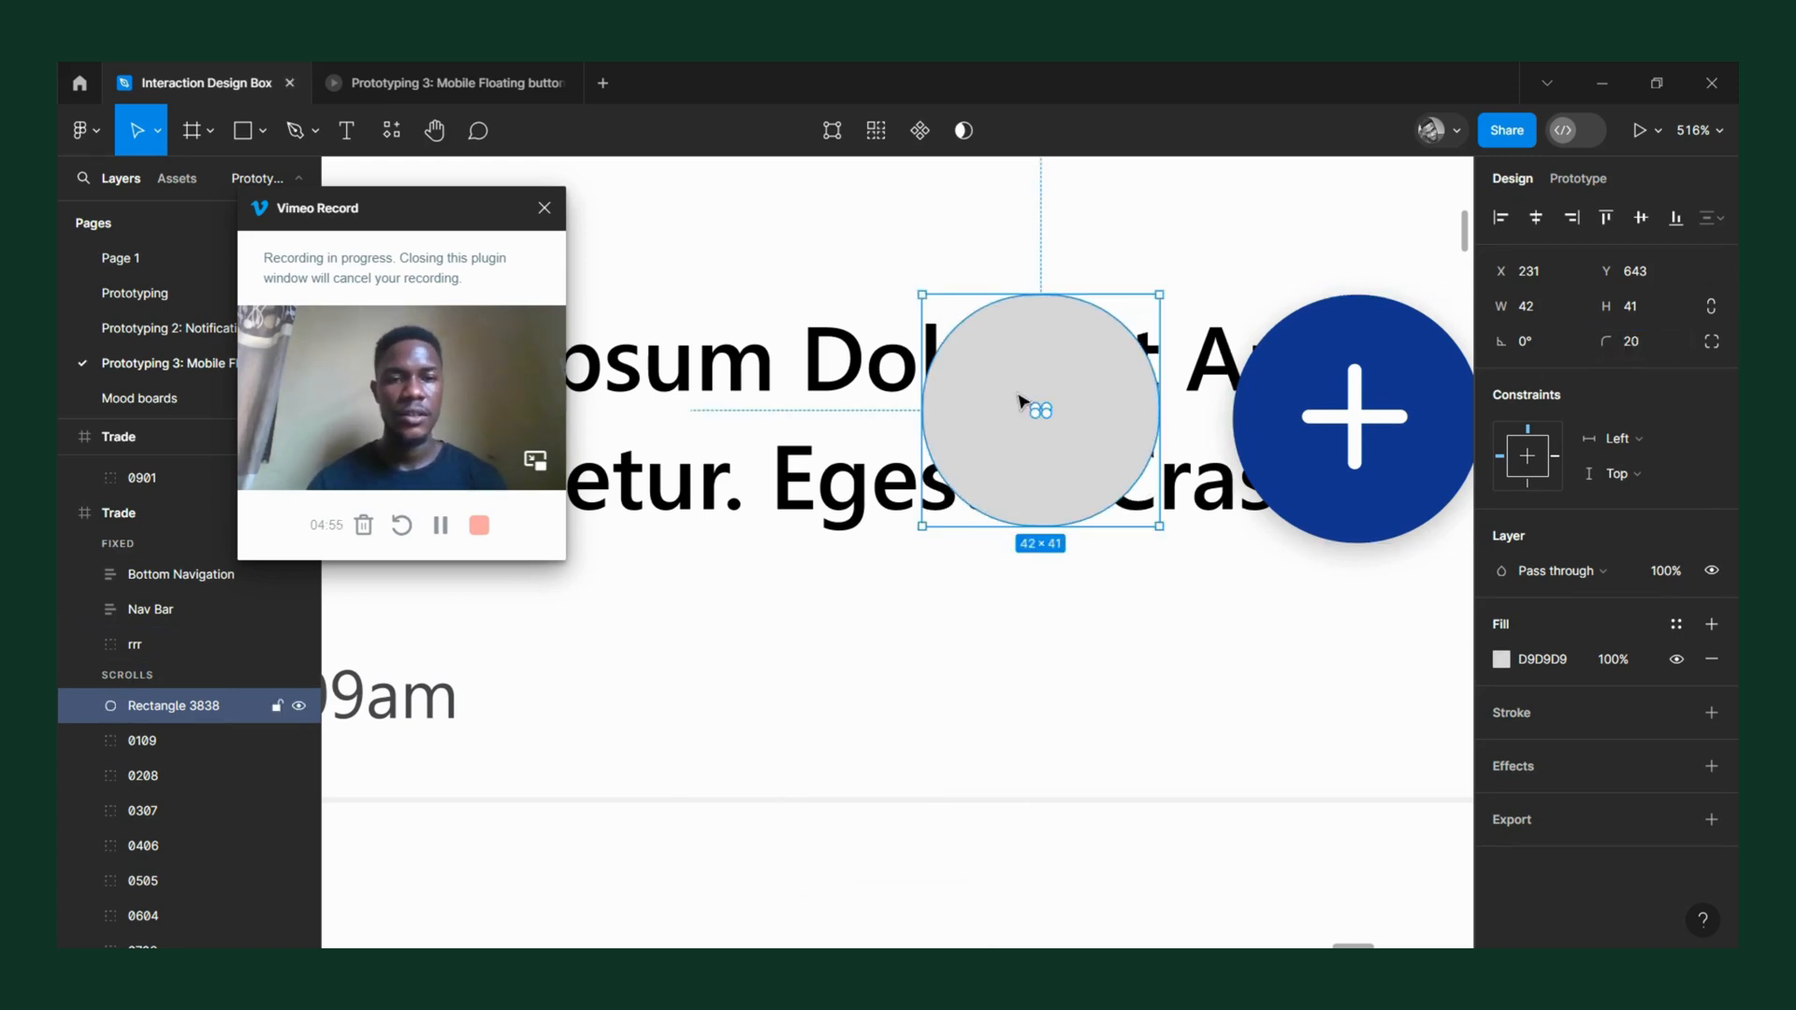
Try stretching the original button's blue ellipse to a width of about 119, and undo the stretch.
scroll(1019, 400, "down", 3)
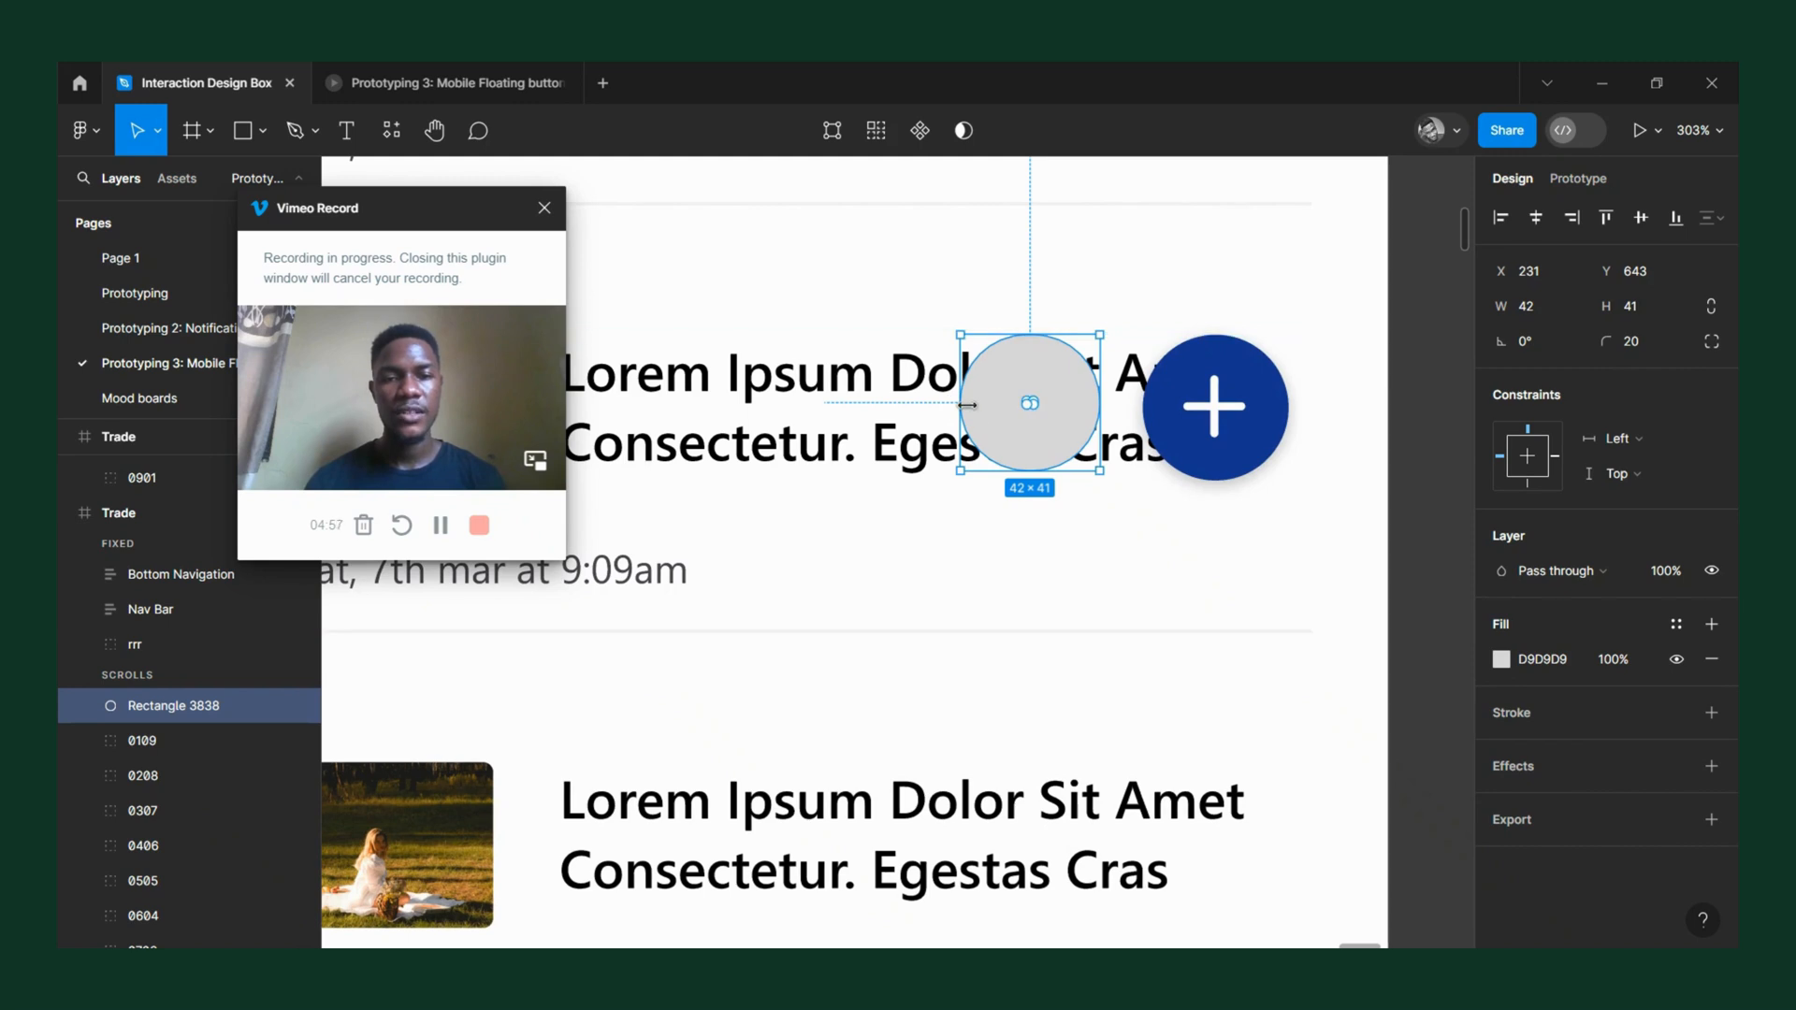
left_click(1174, 376, "ctrl")
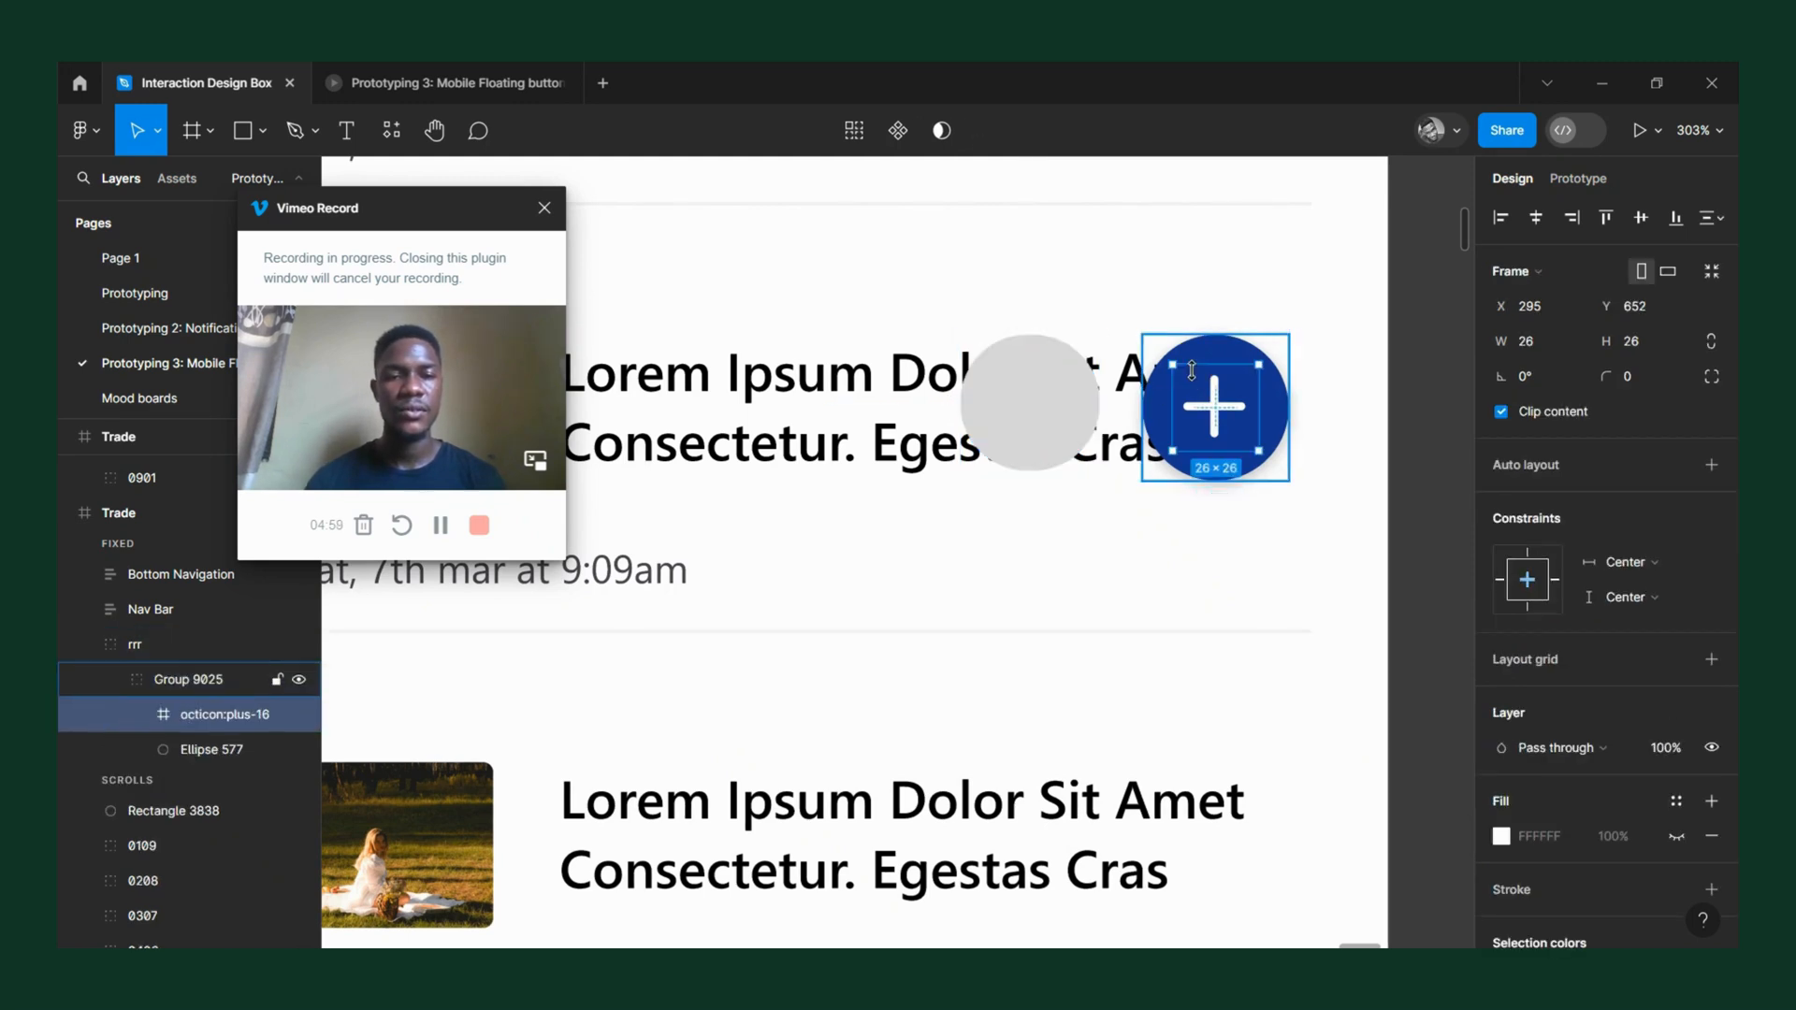
left_click(1201, 356)
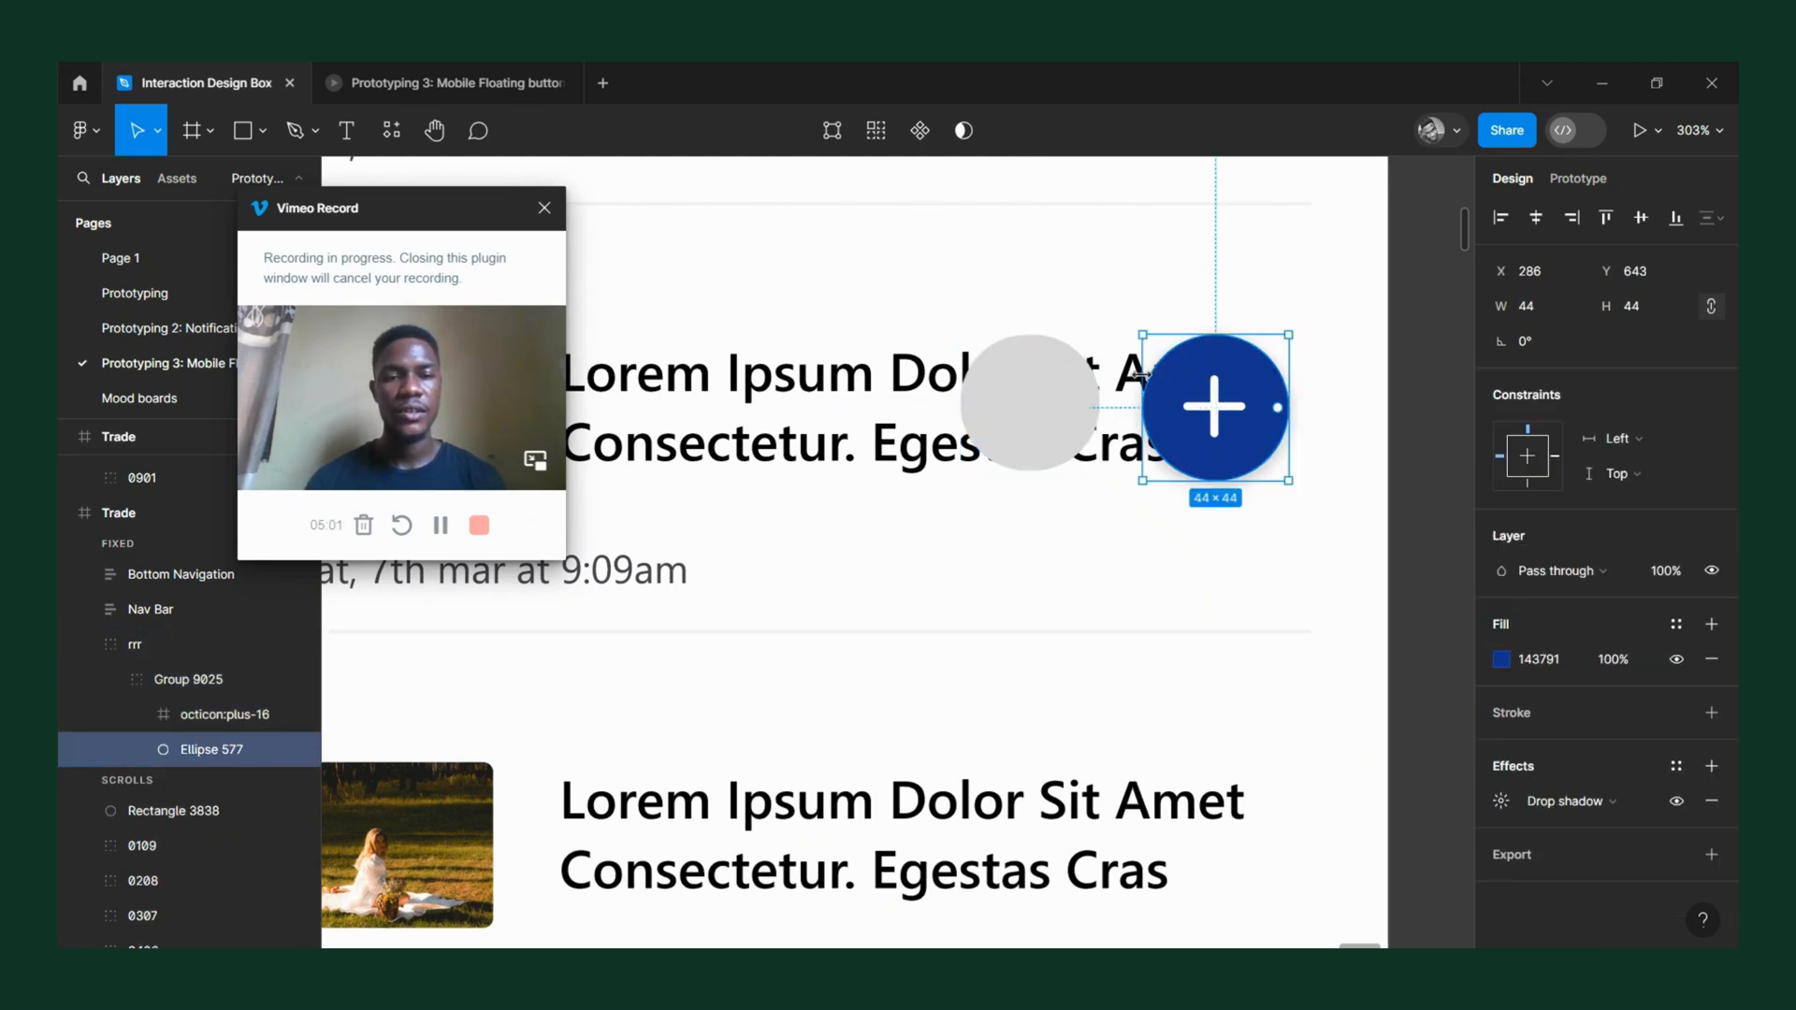
left_click_drag(1143, 375, 895, 412)
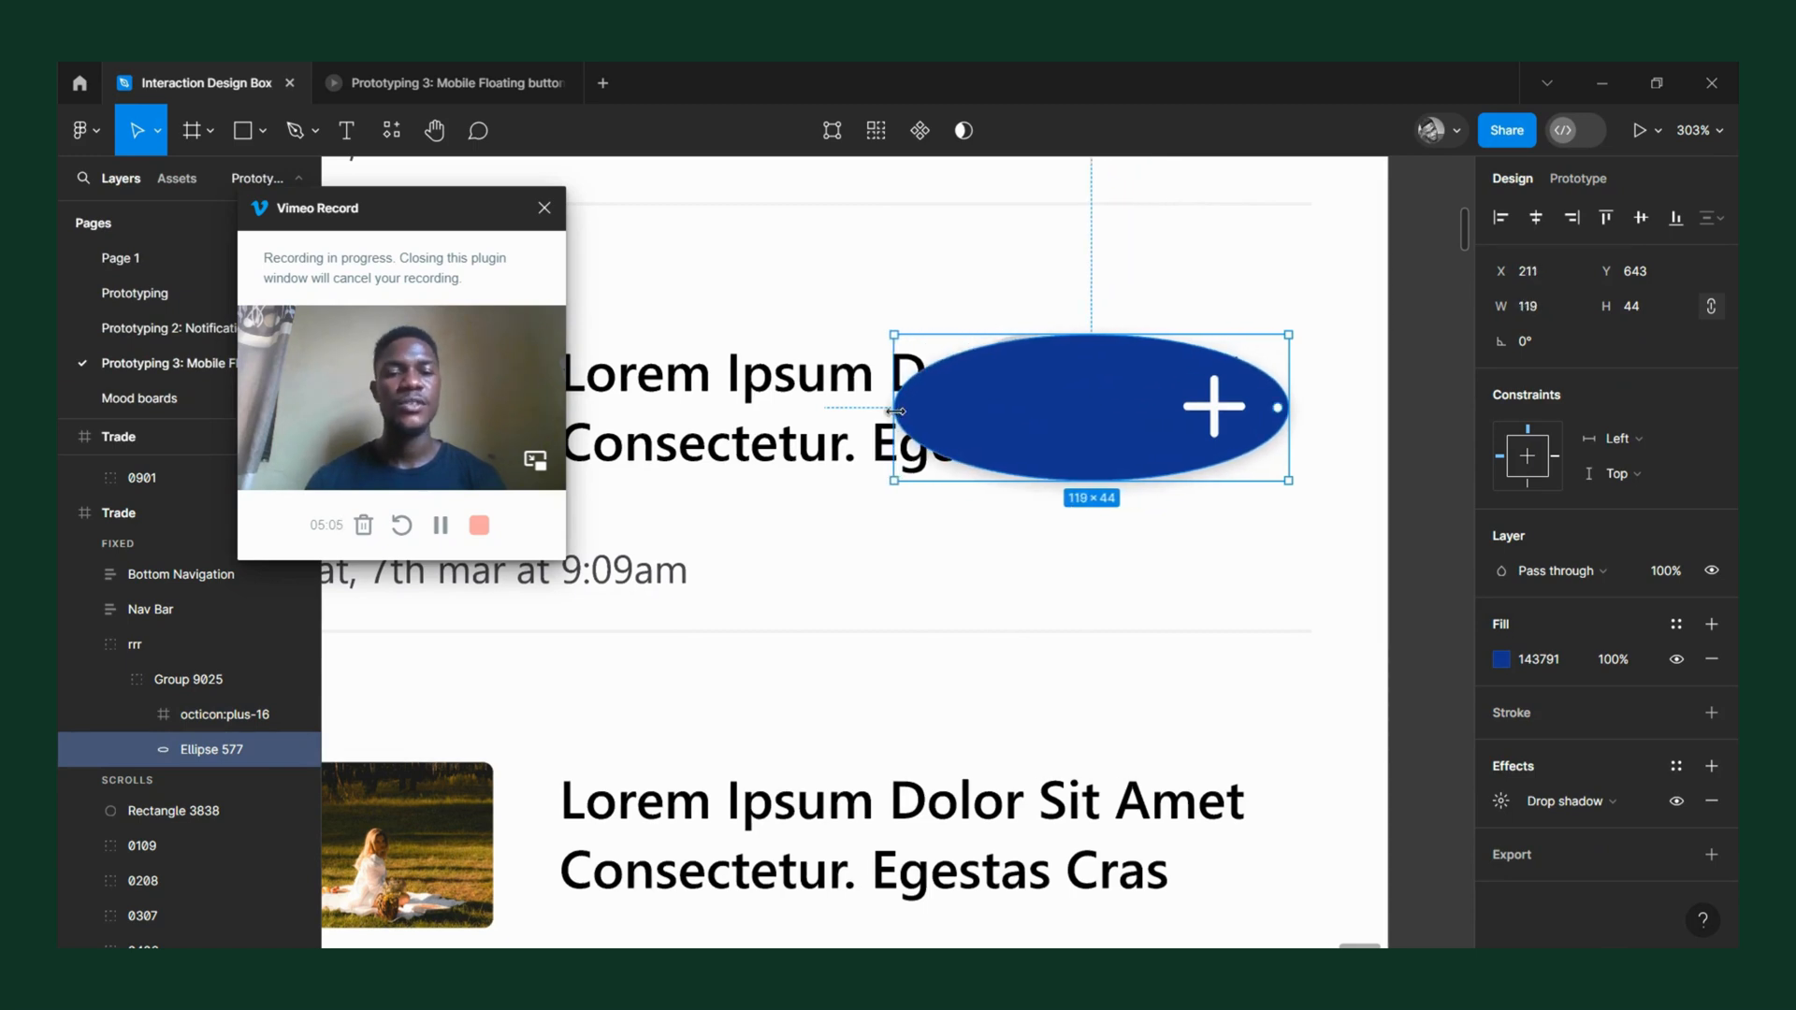
key("ctrl+z")
Try widening the grey rounded rectangle from its left edge, and restore its 42 × 41 size.
left_click(1006, 391)
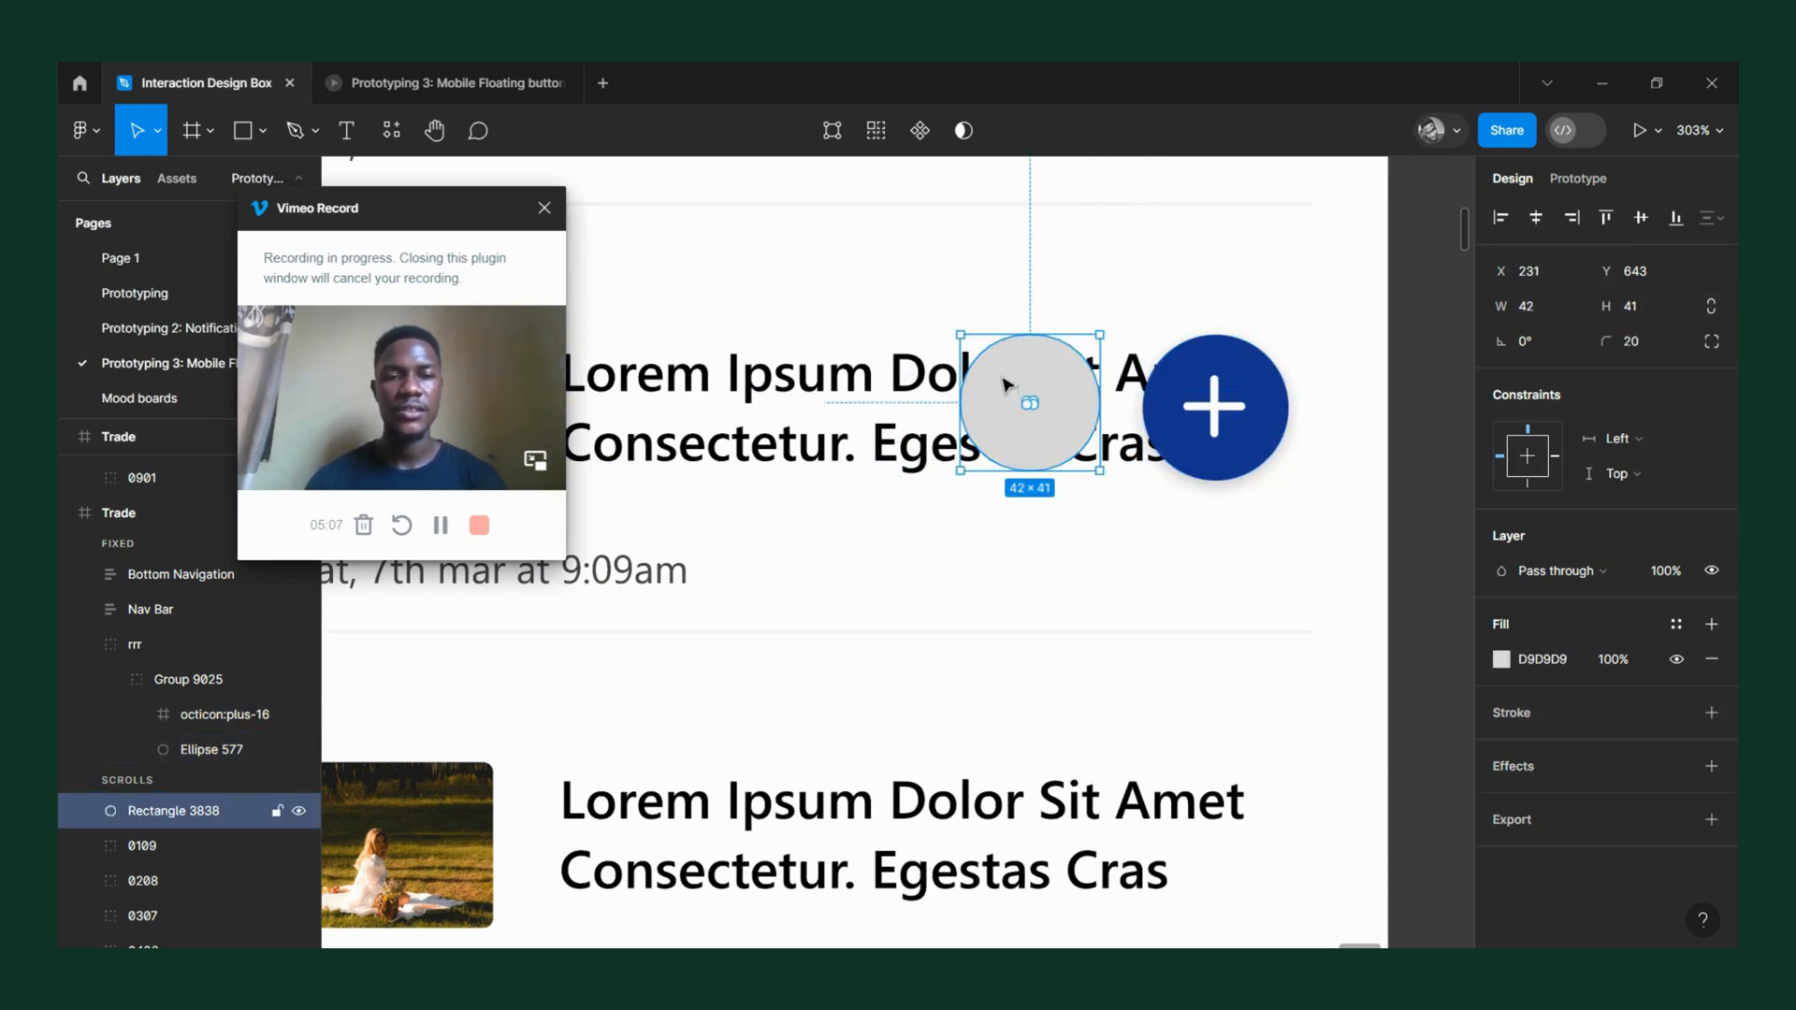
scroll(1042, 352, "up", 3)
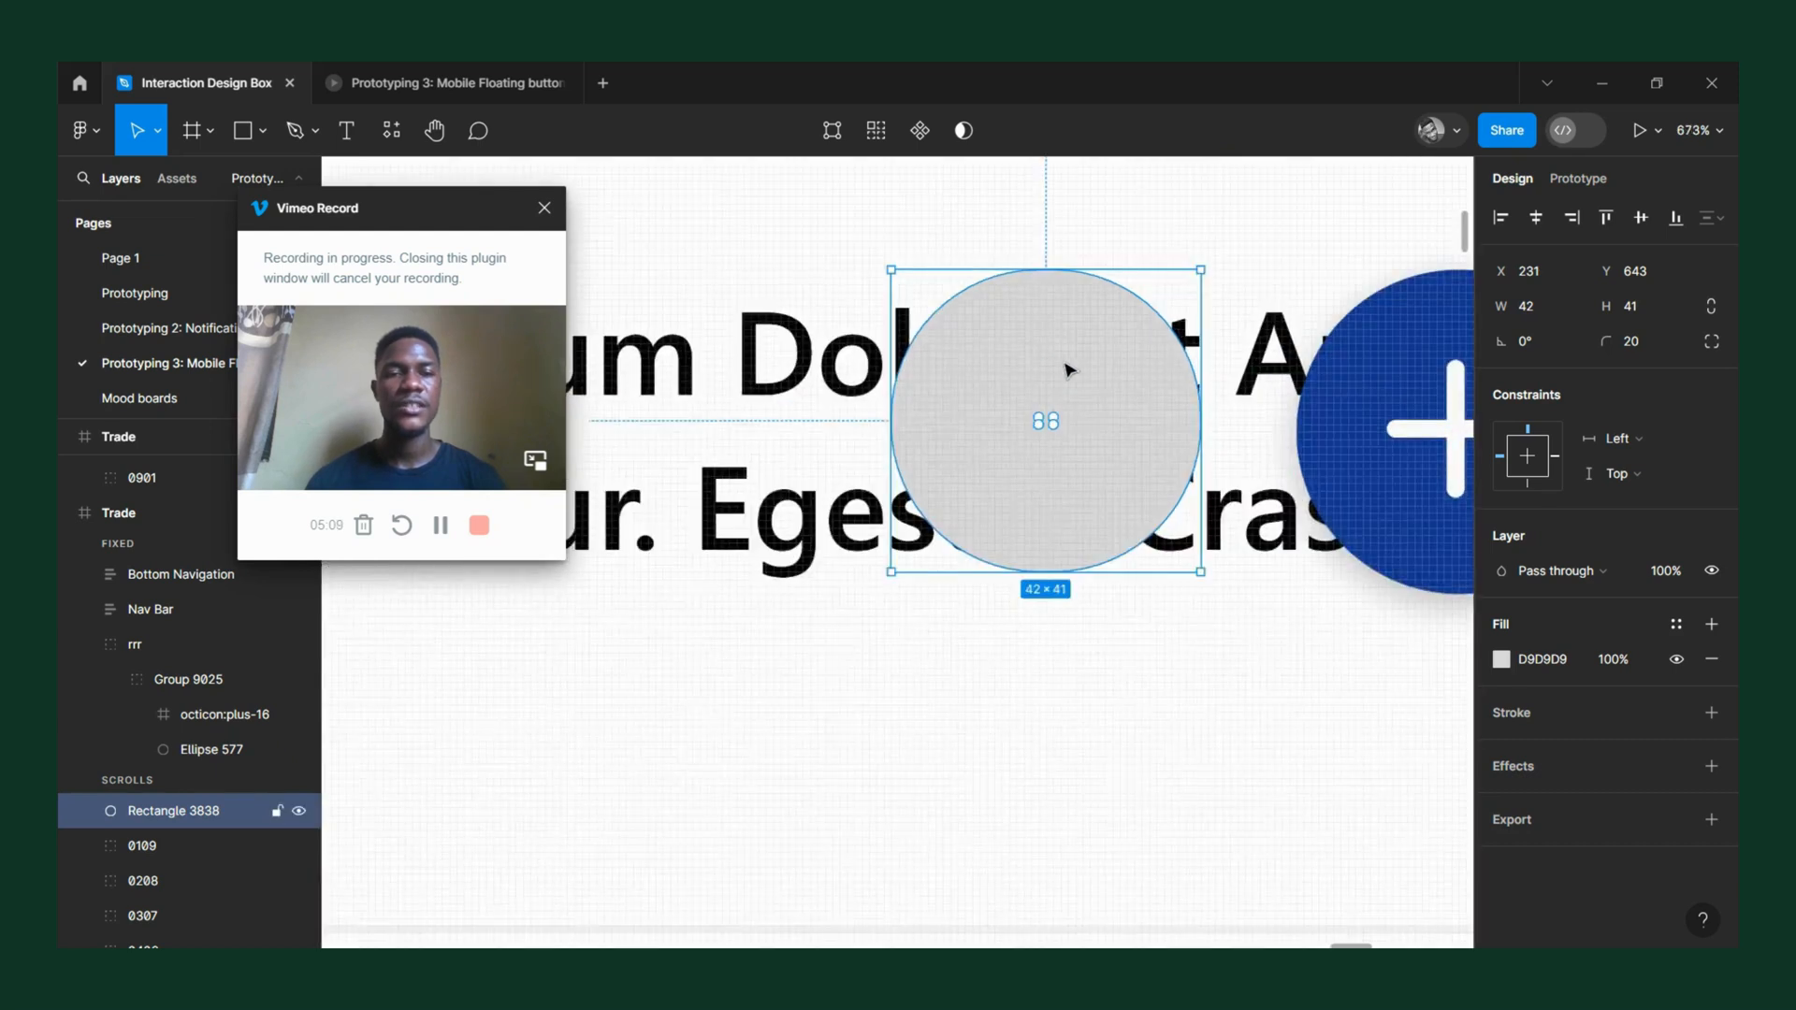
scroll(1067, 368, "down", 1)
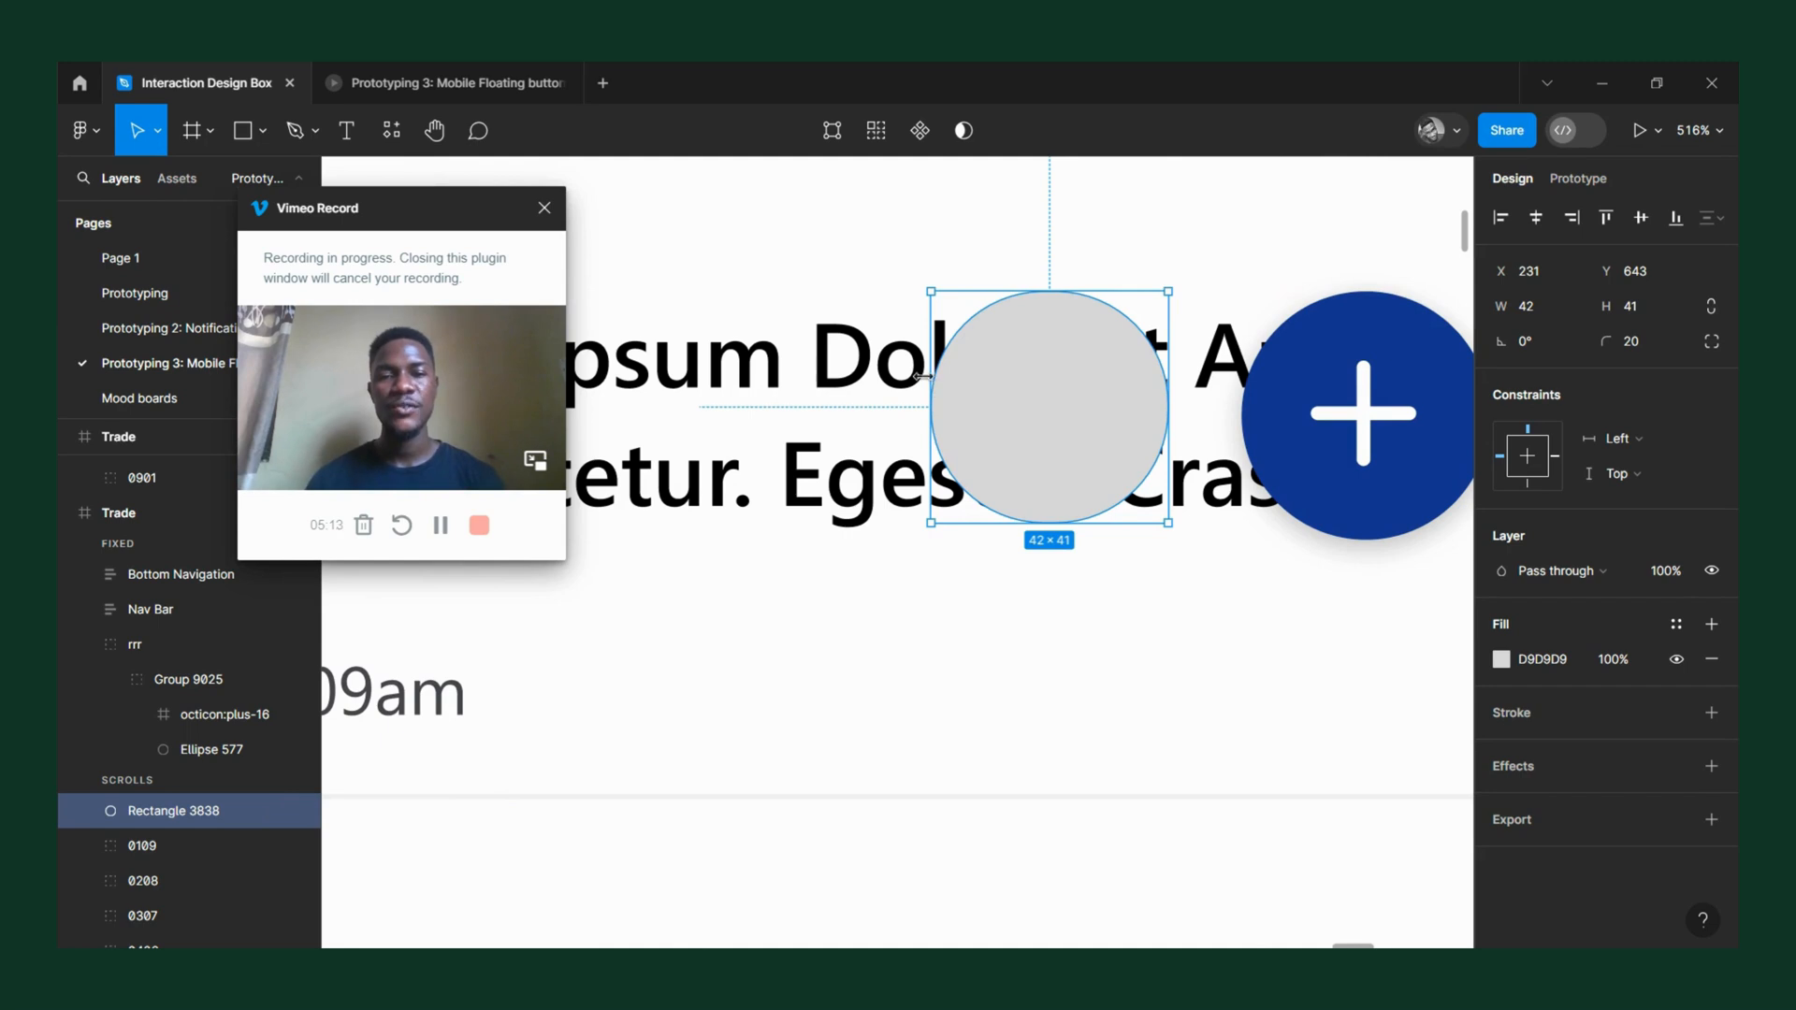
left_click_drag(934, 384, 828, 388)
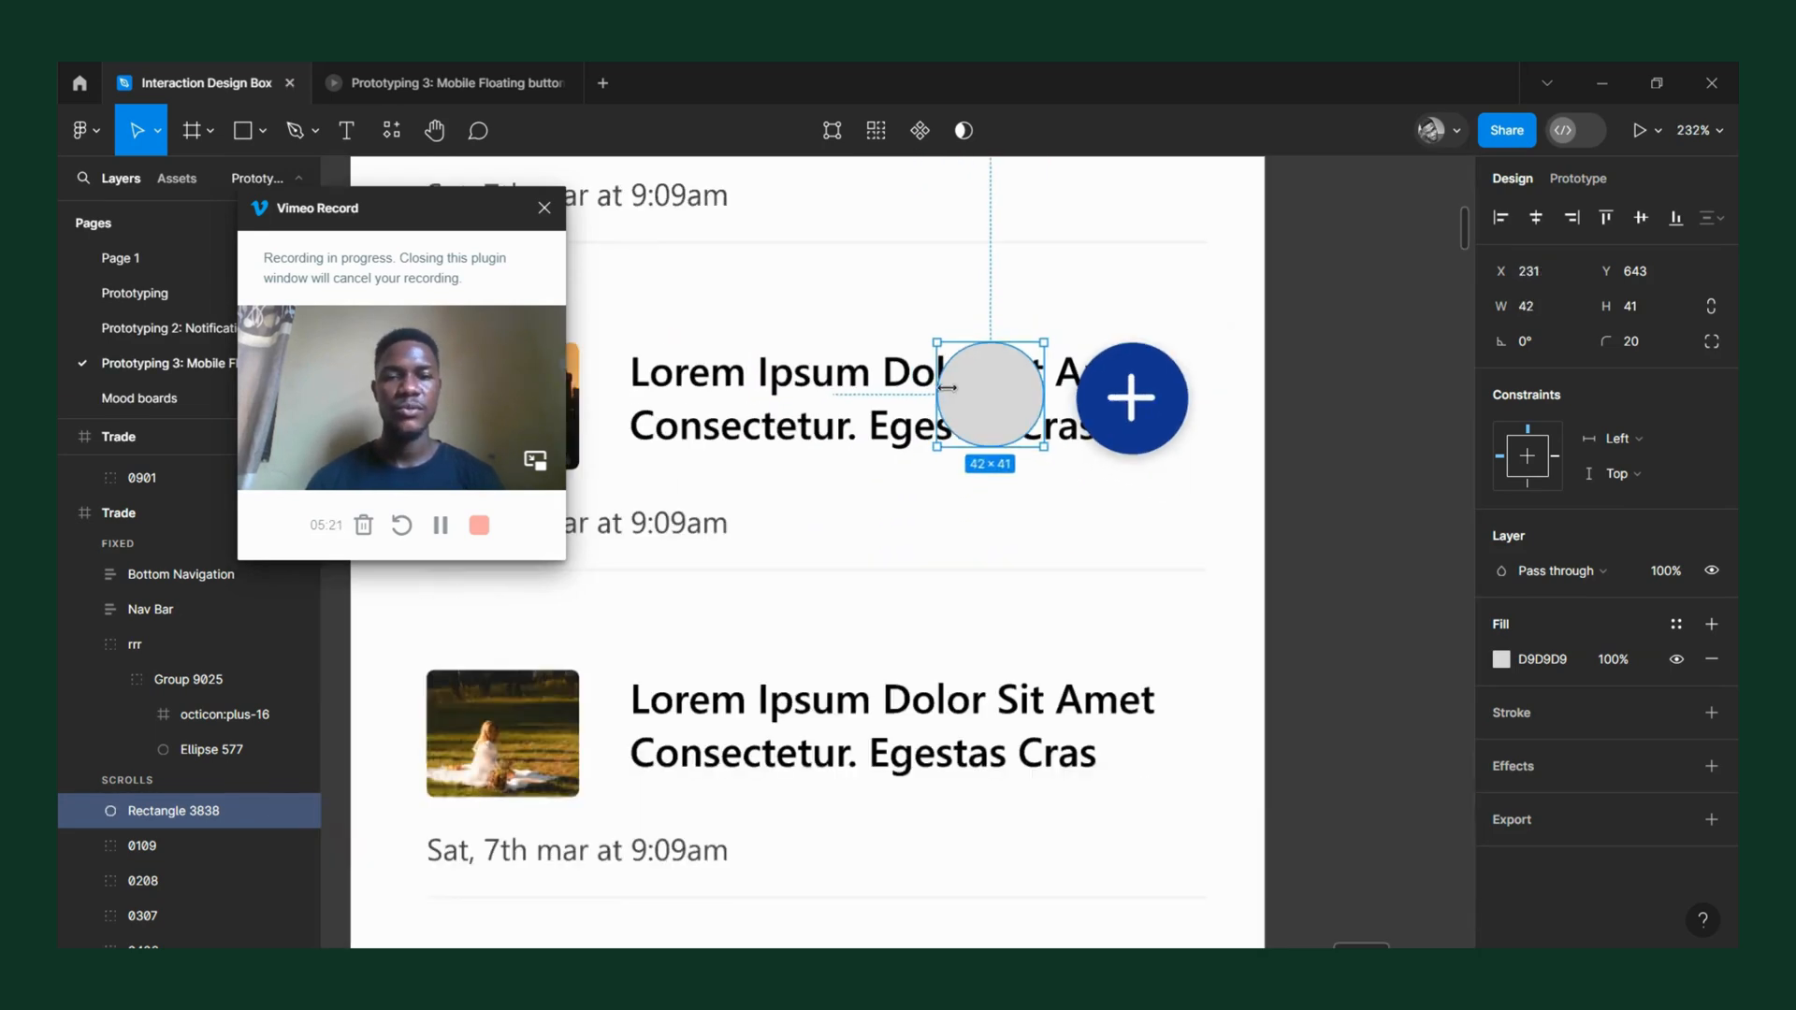
scroll(1030, 416, "down", 5, "ctrl")
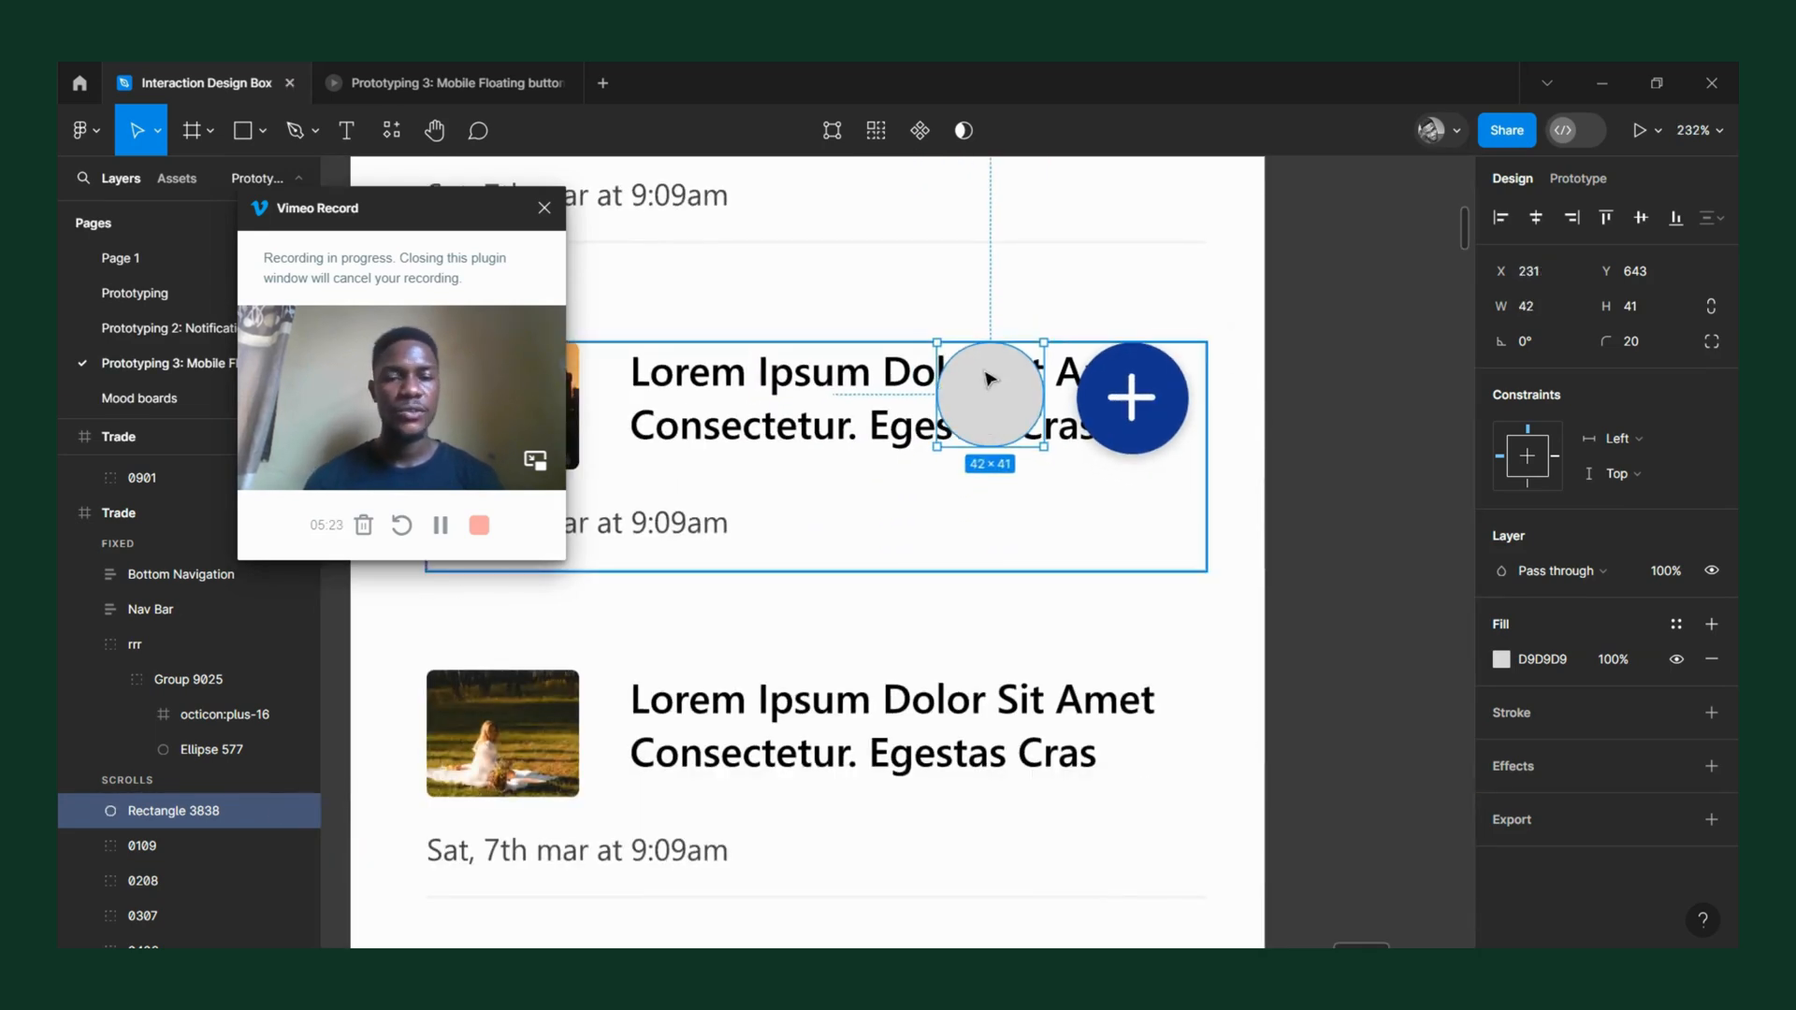
Copy the white plus icon from the original button and center the copy on the grey rounded rectangle.
left_click(1134, 401)
double_click(1134, 400)
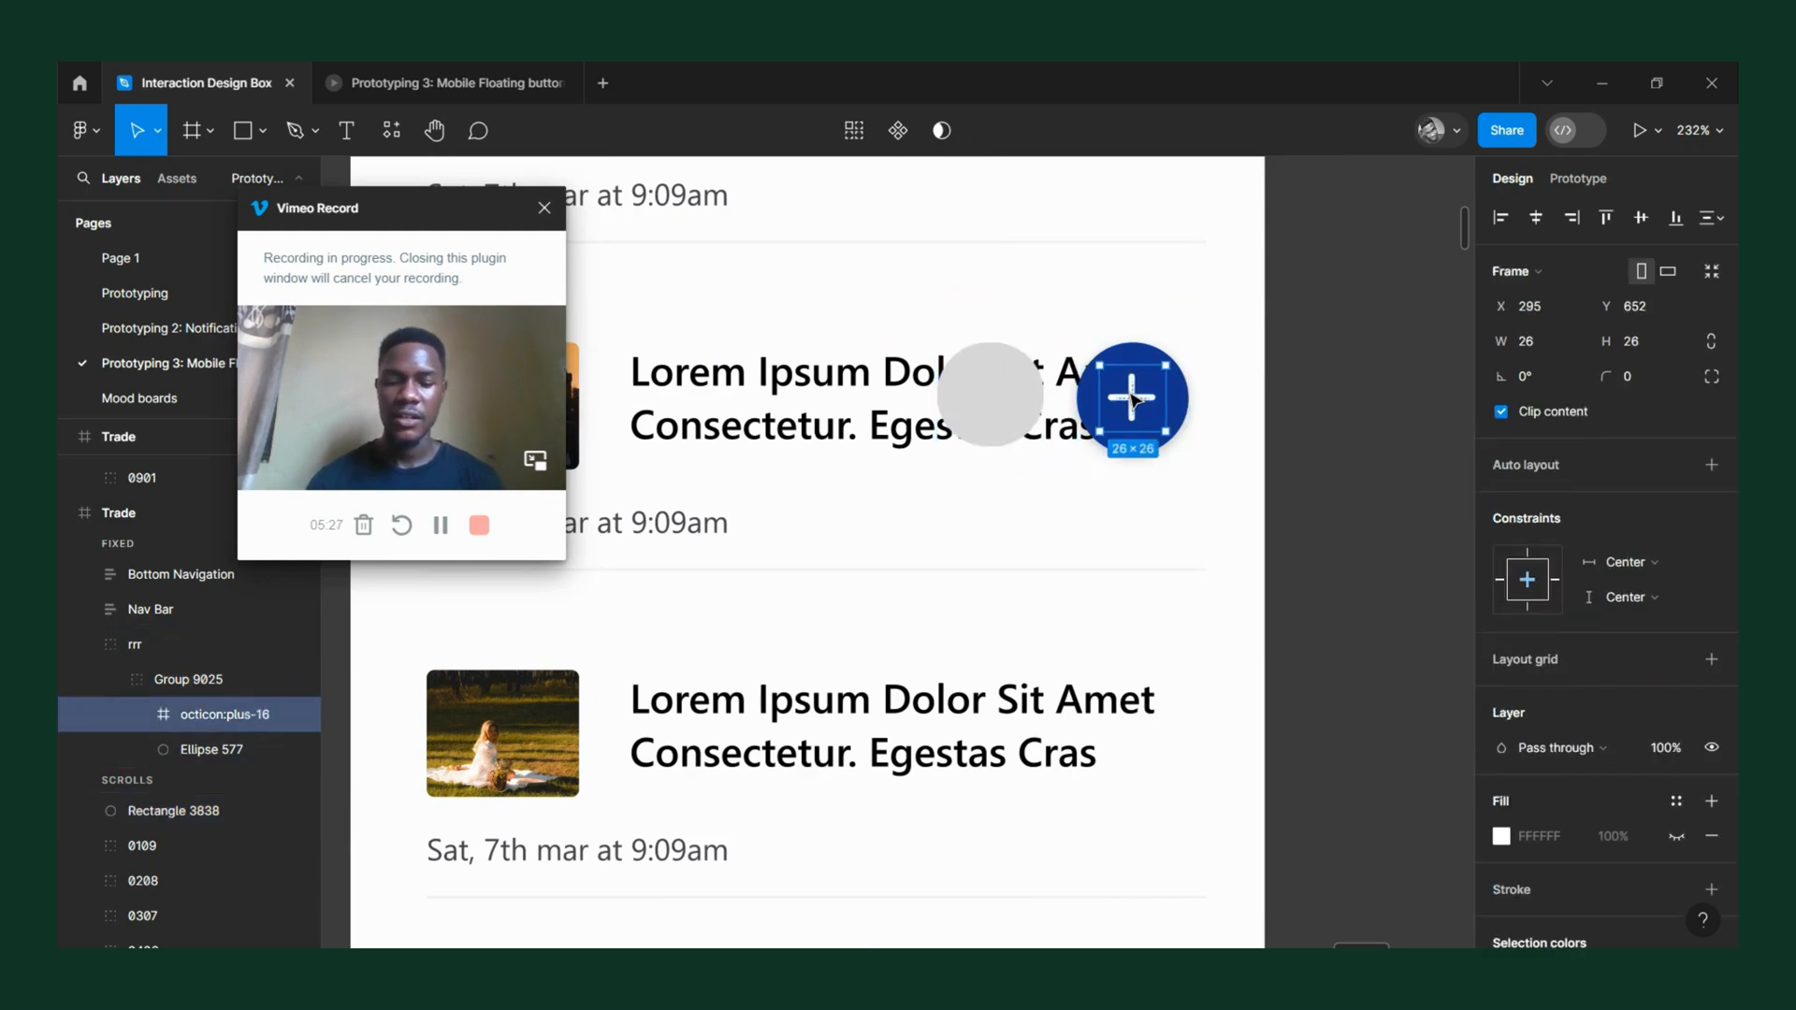
left_click(1027, 402)
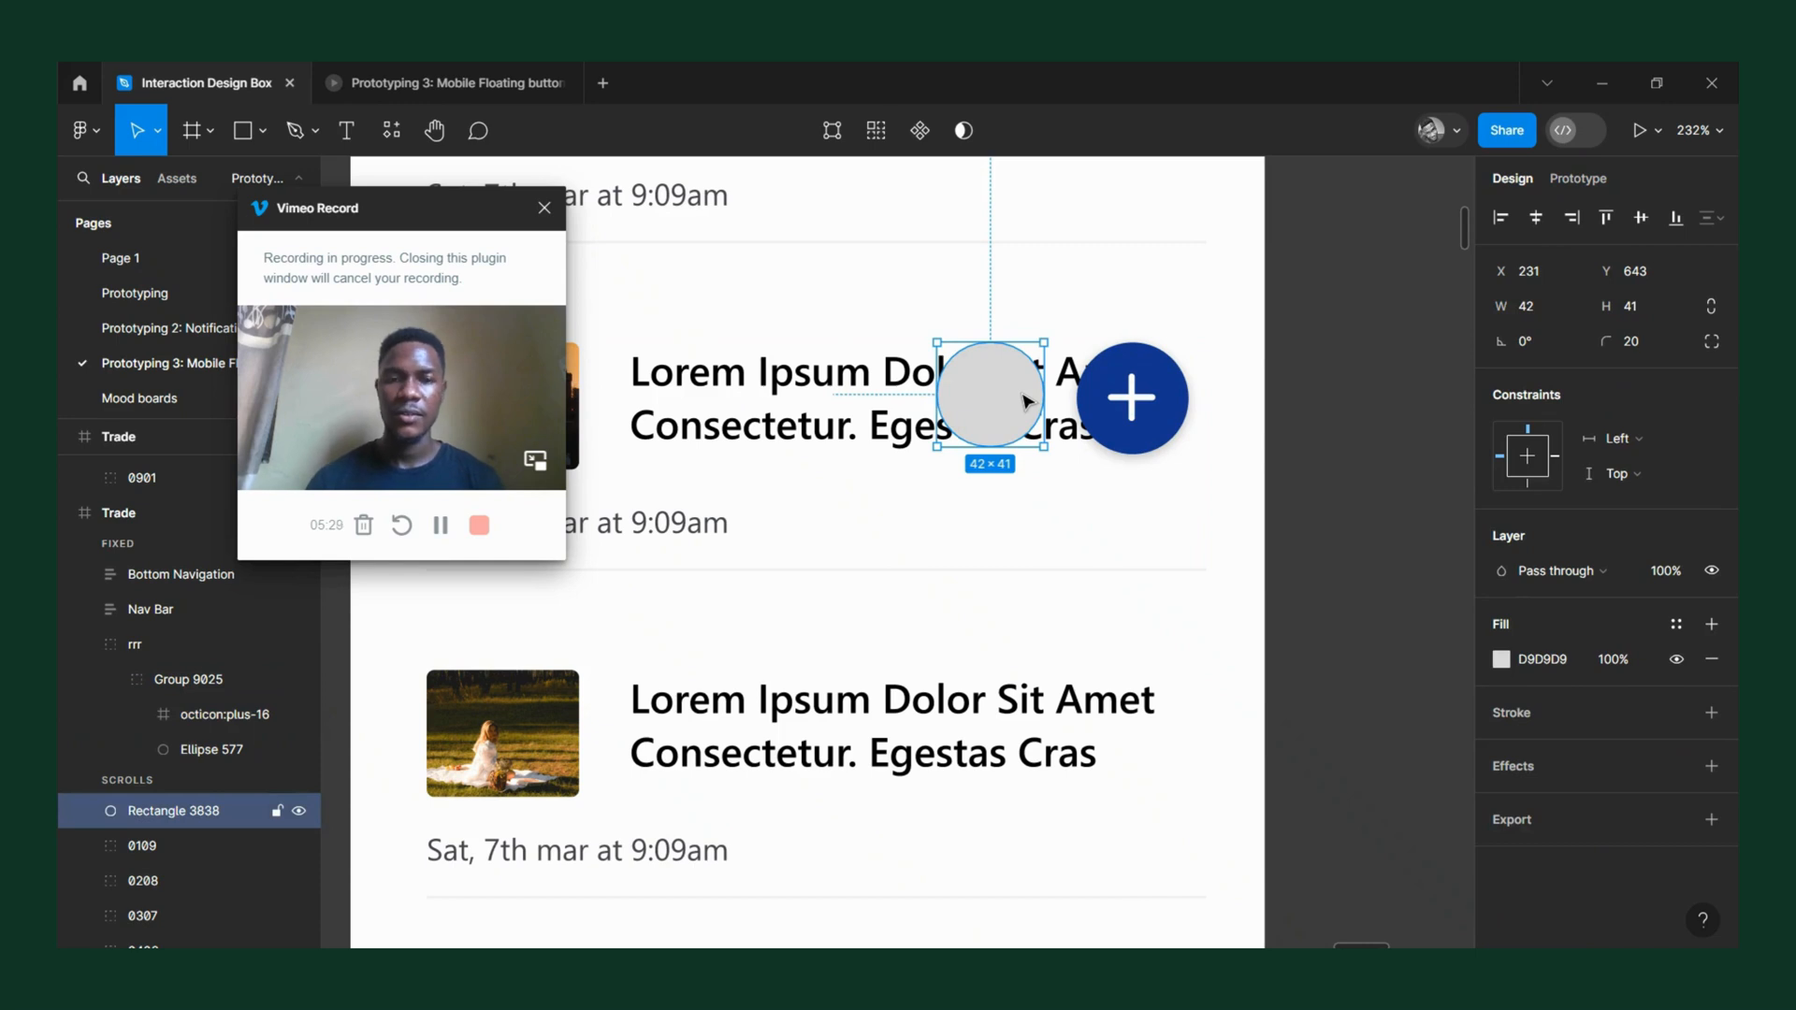
key("ctrl+v")
left_click_drag(901, 559, 997, 406)
scroll(996, 406, "up", 5)
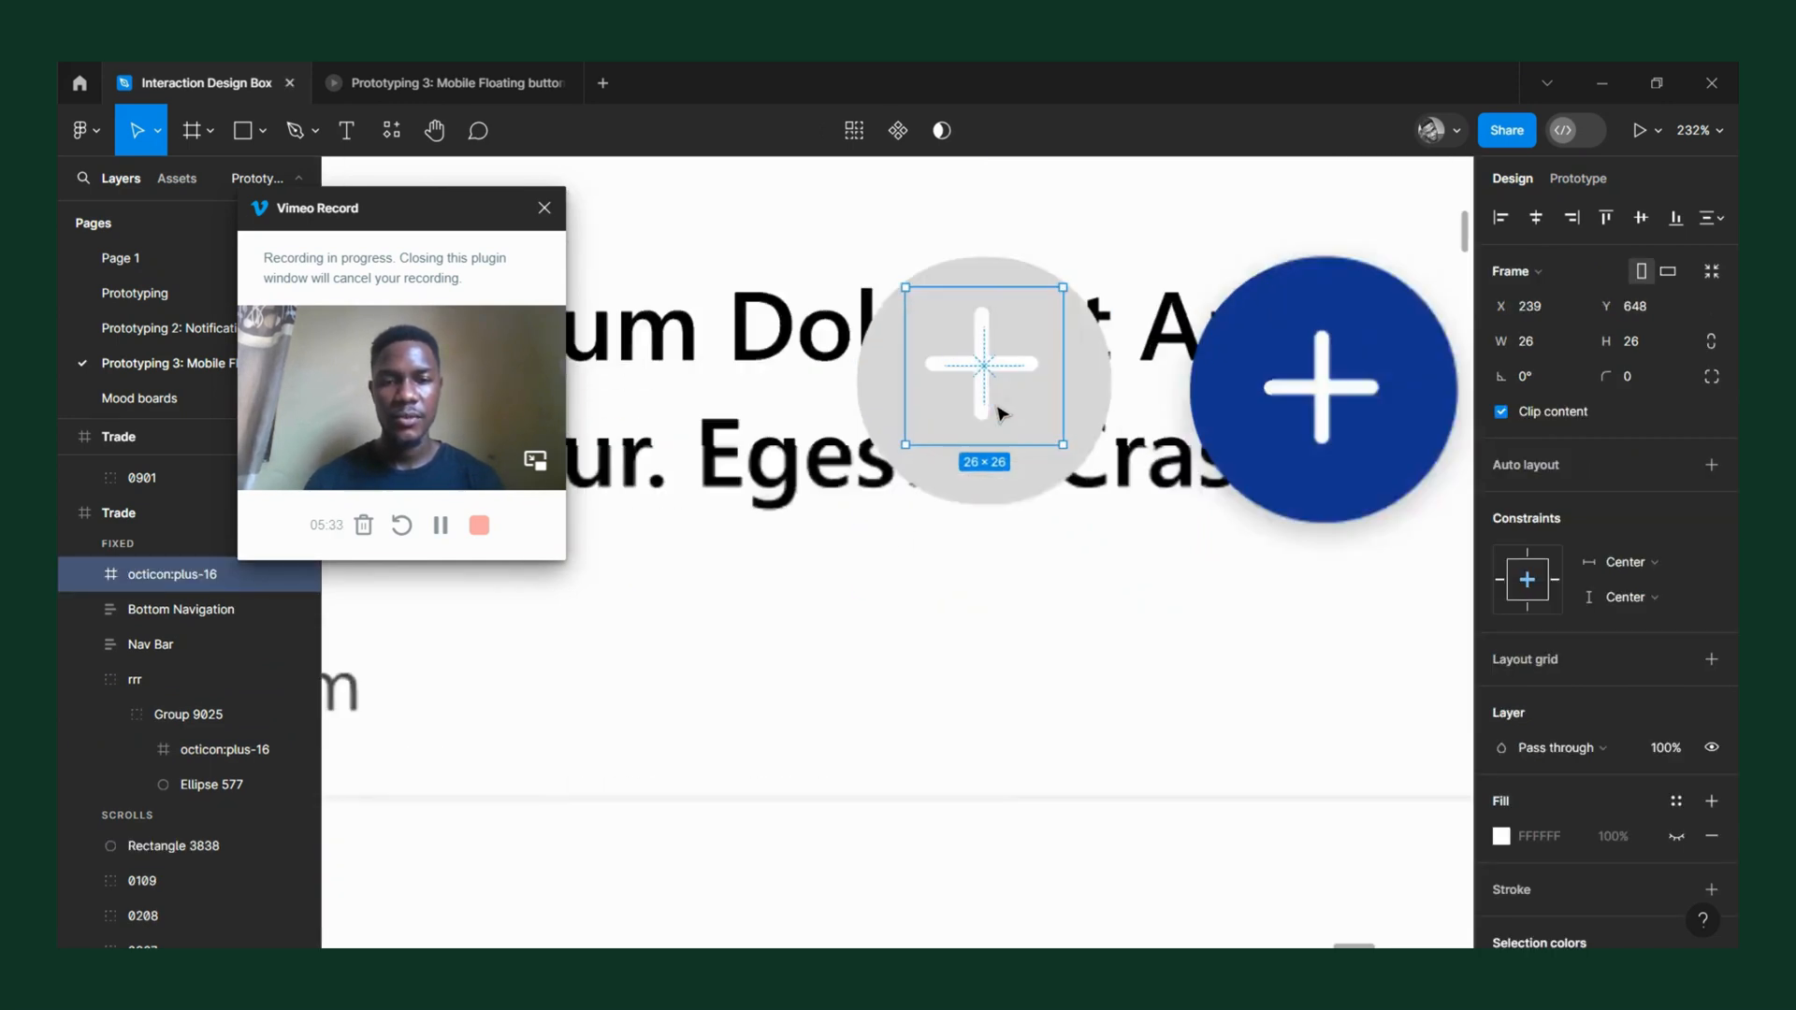
left_click_drag(973, 336, 971, 361)
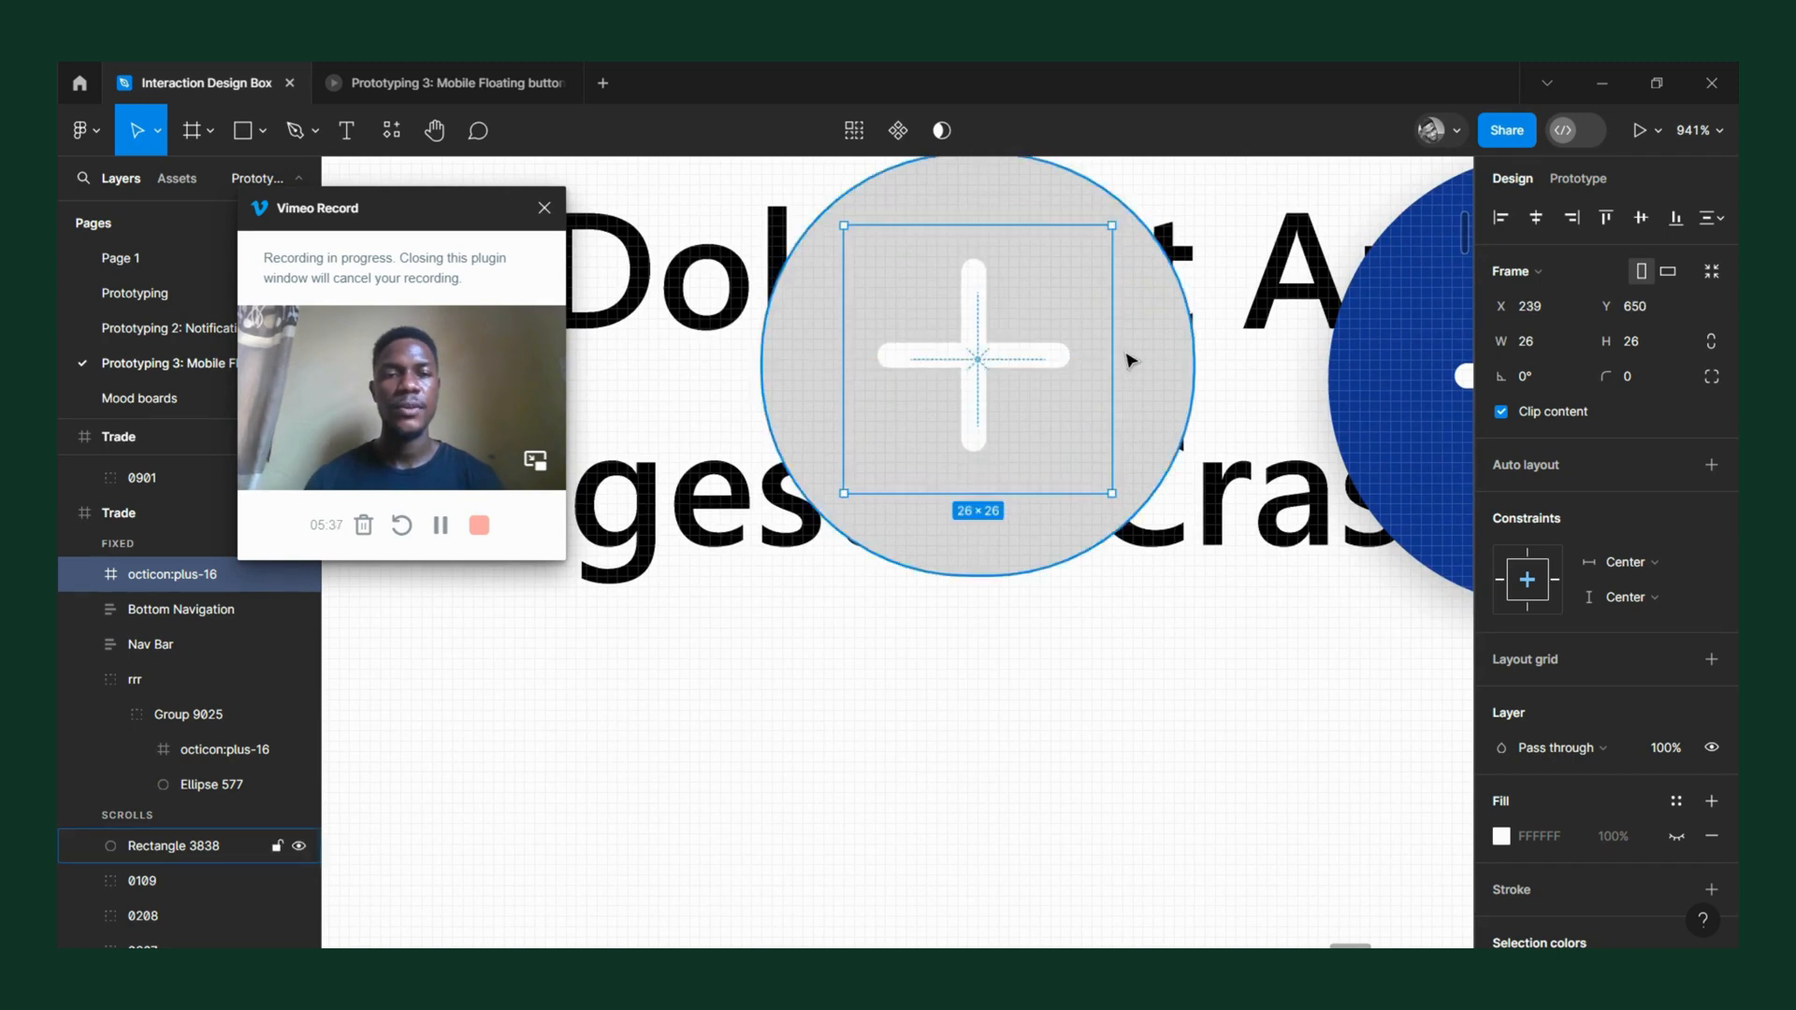
Fill the grey rounded rectangle with the original button's blue, 143791, by sampling its color.
scroll(1132, 356, "down", 3)
left_click(1149, 362)
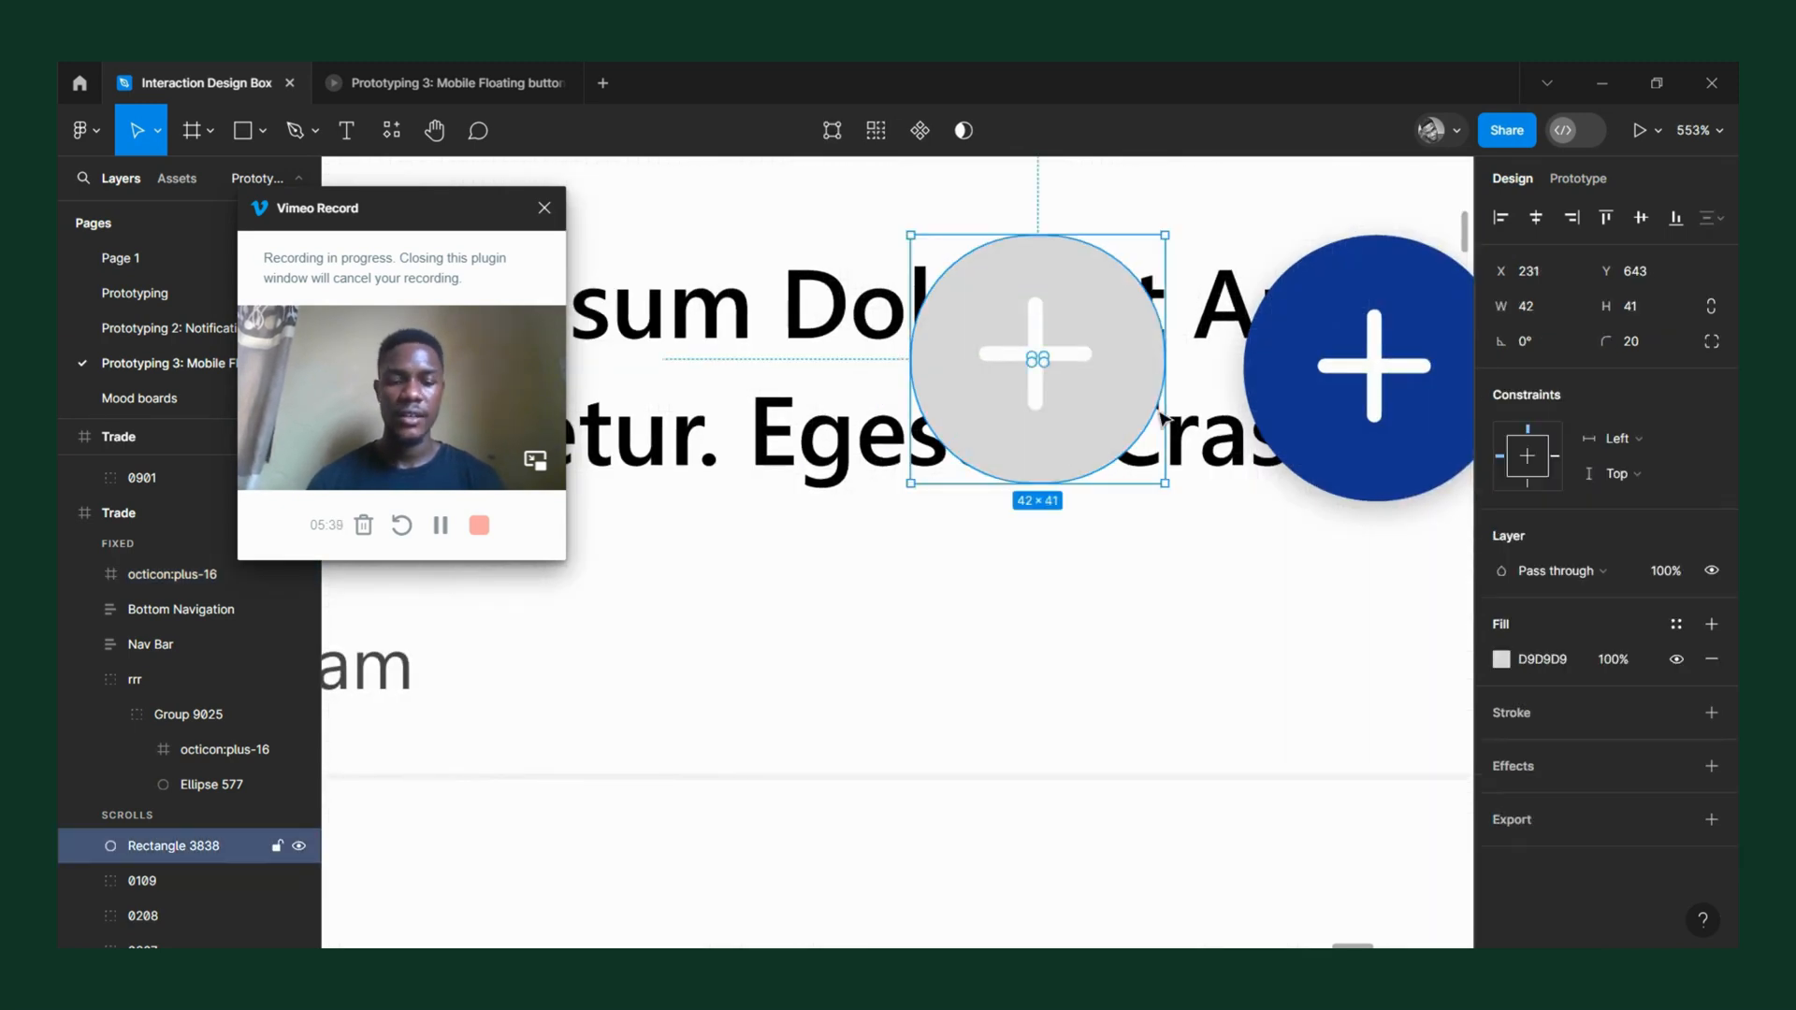
key("i")
left_click(1322, 328)
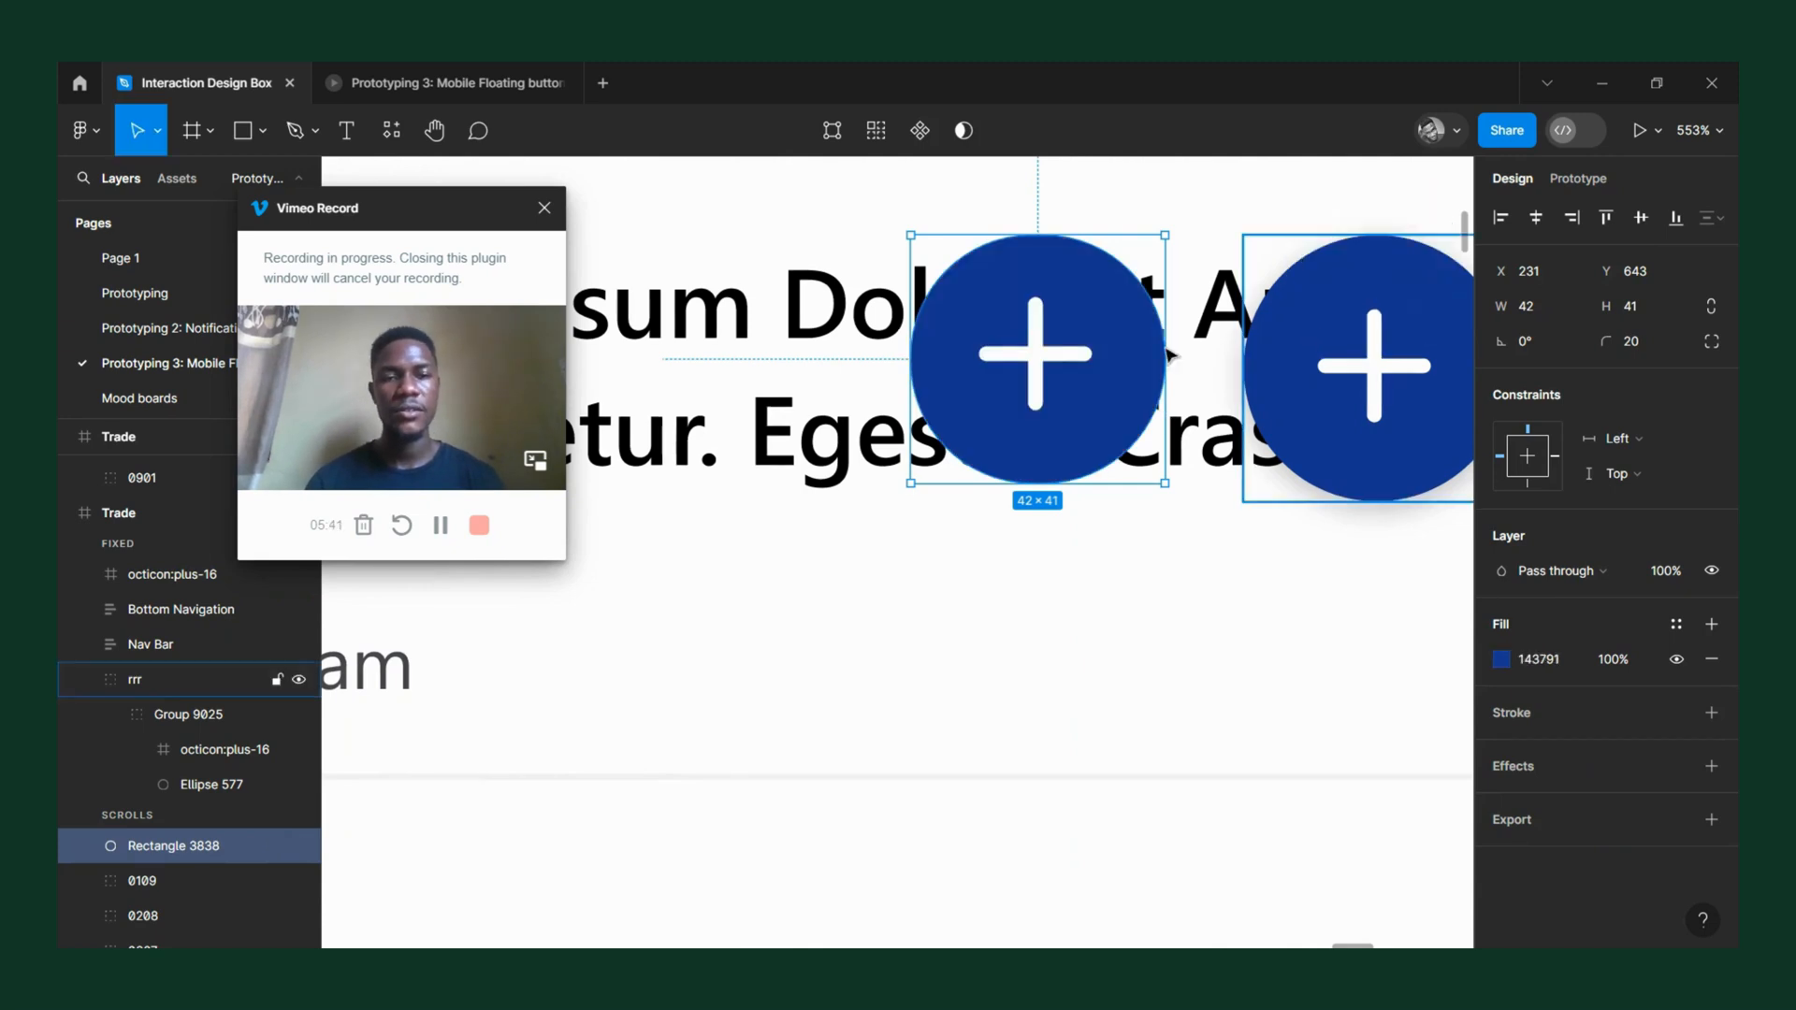
Select the copied plus icon together with the blue rounded rectangle and wrap both in one frame.
left_click(1010, 337)
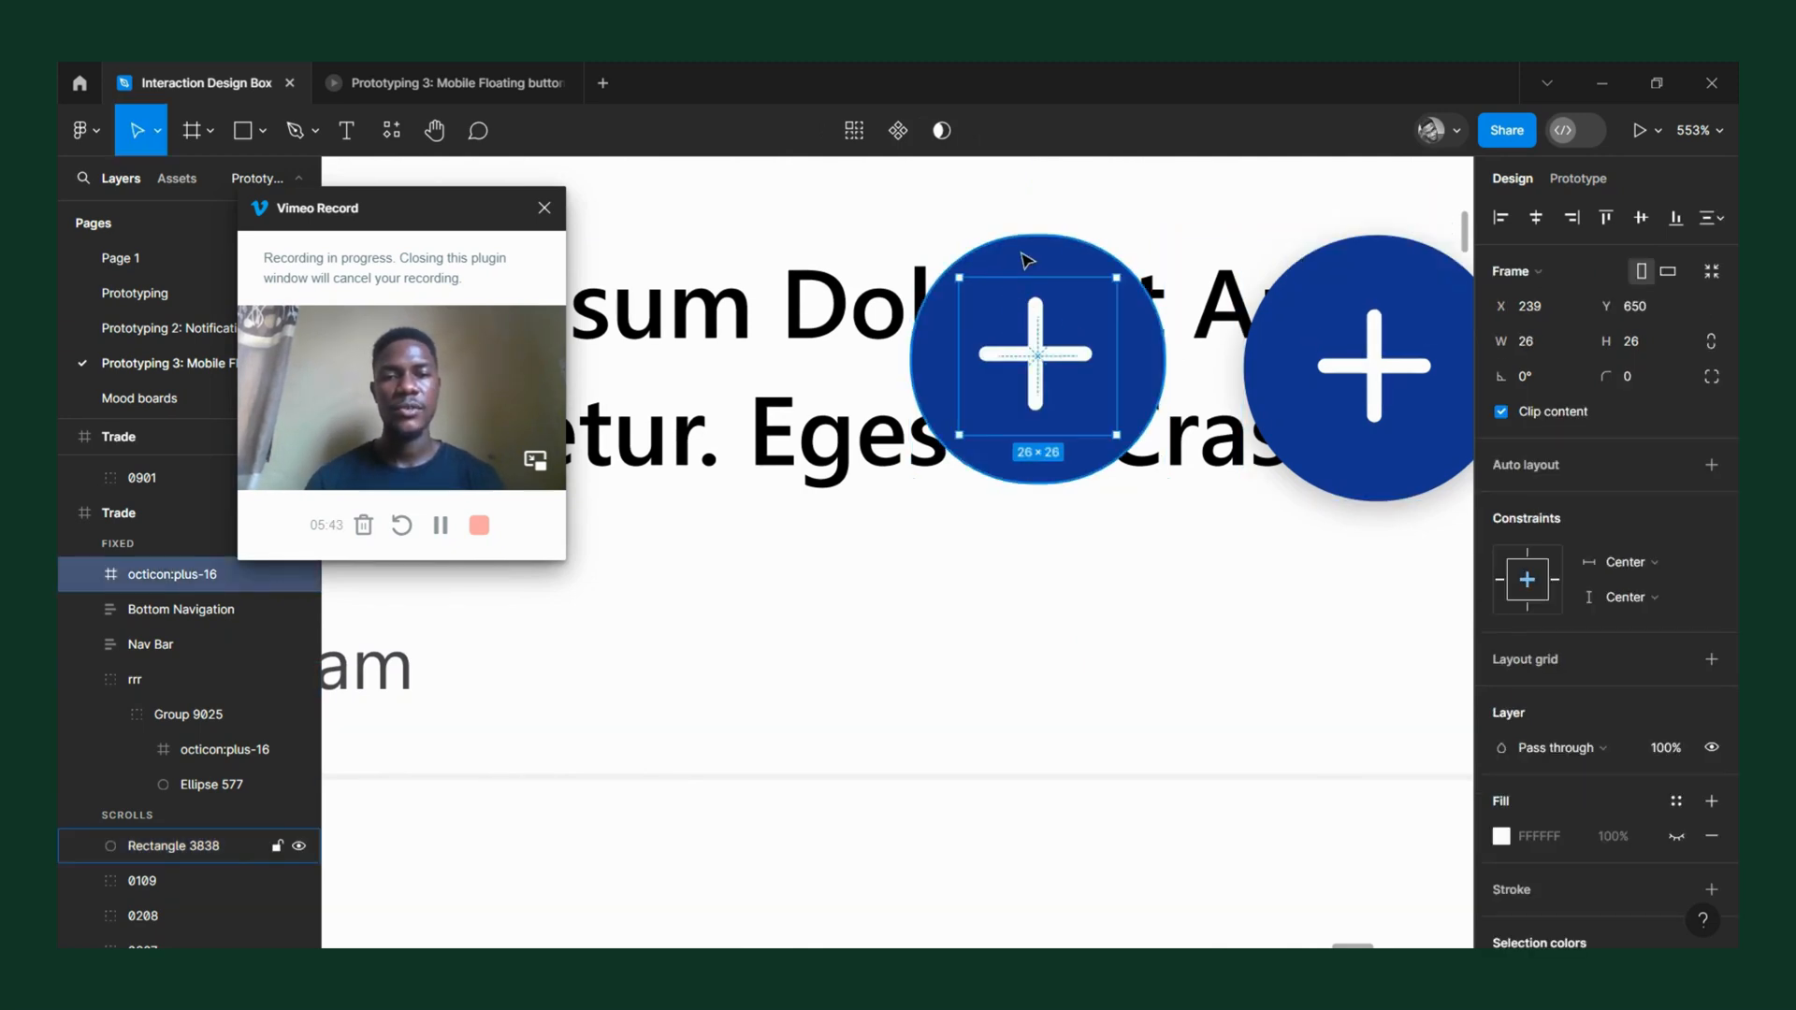
left_click(1057, 279, "shift")
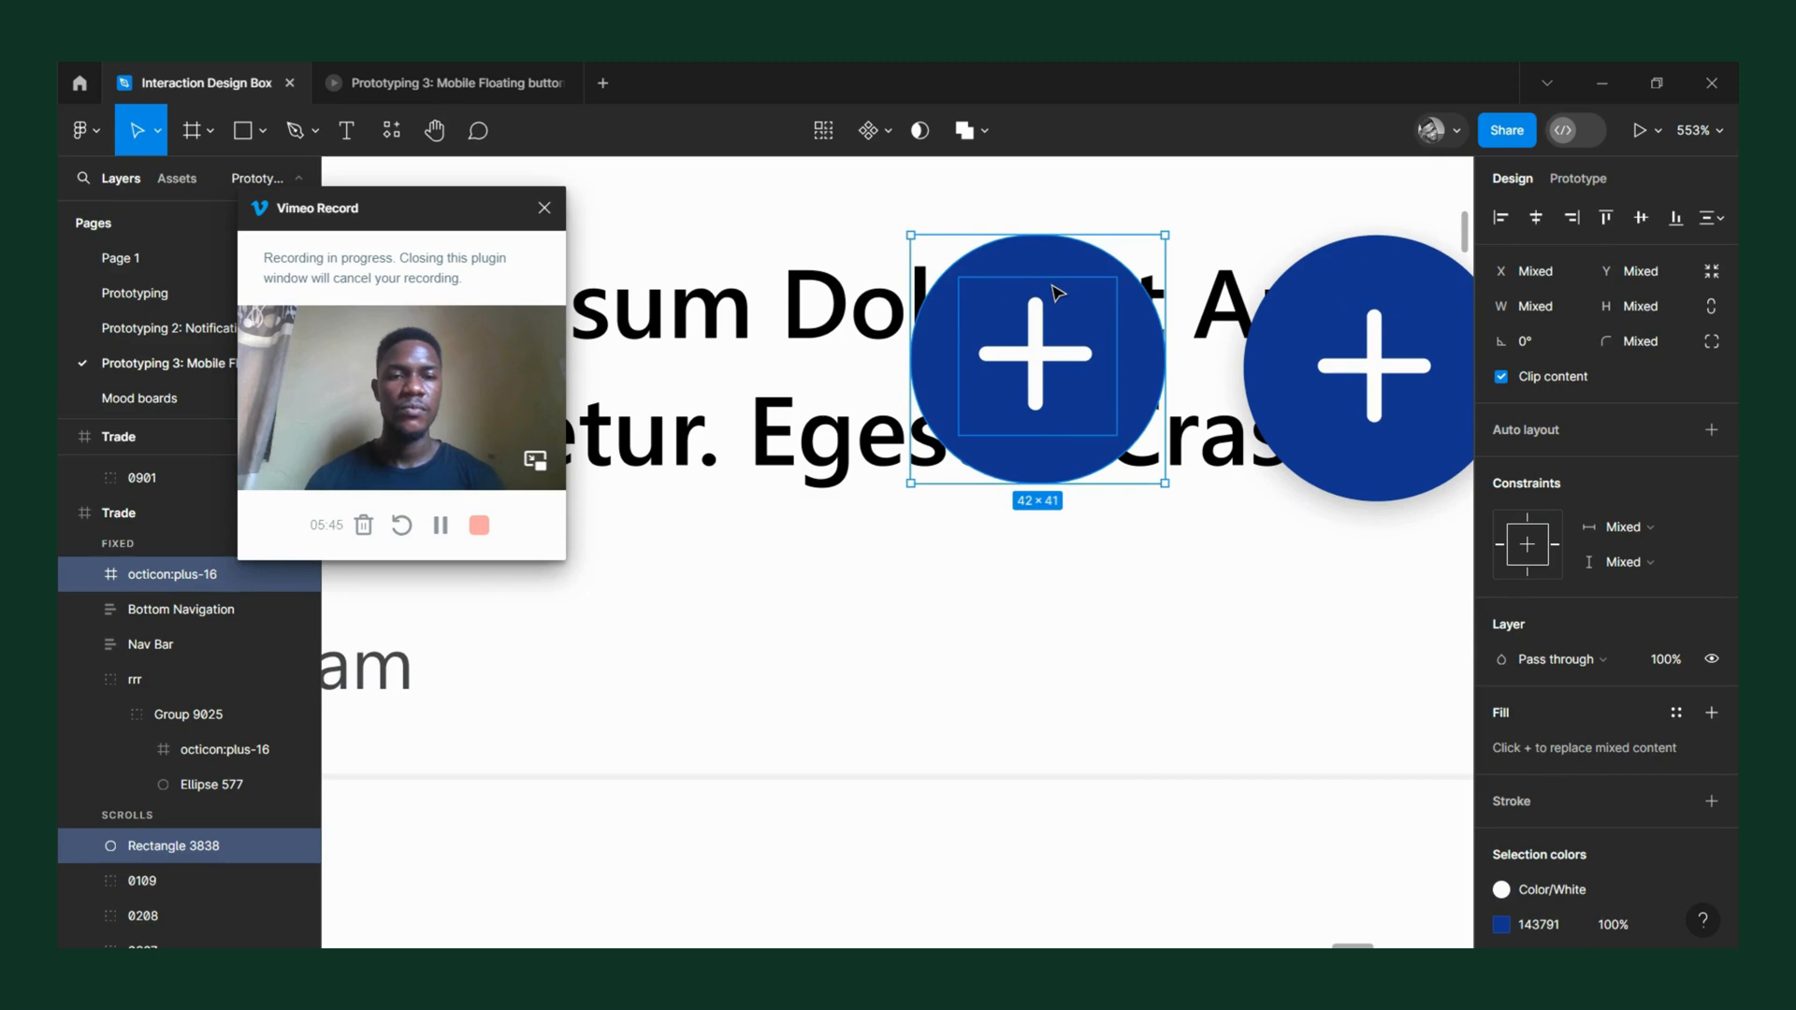
right_click(1053, 290)
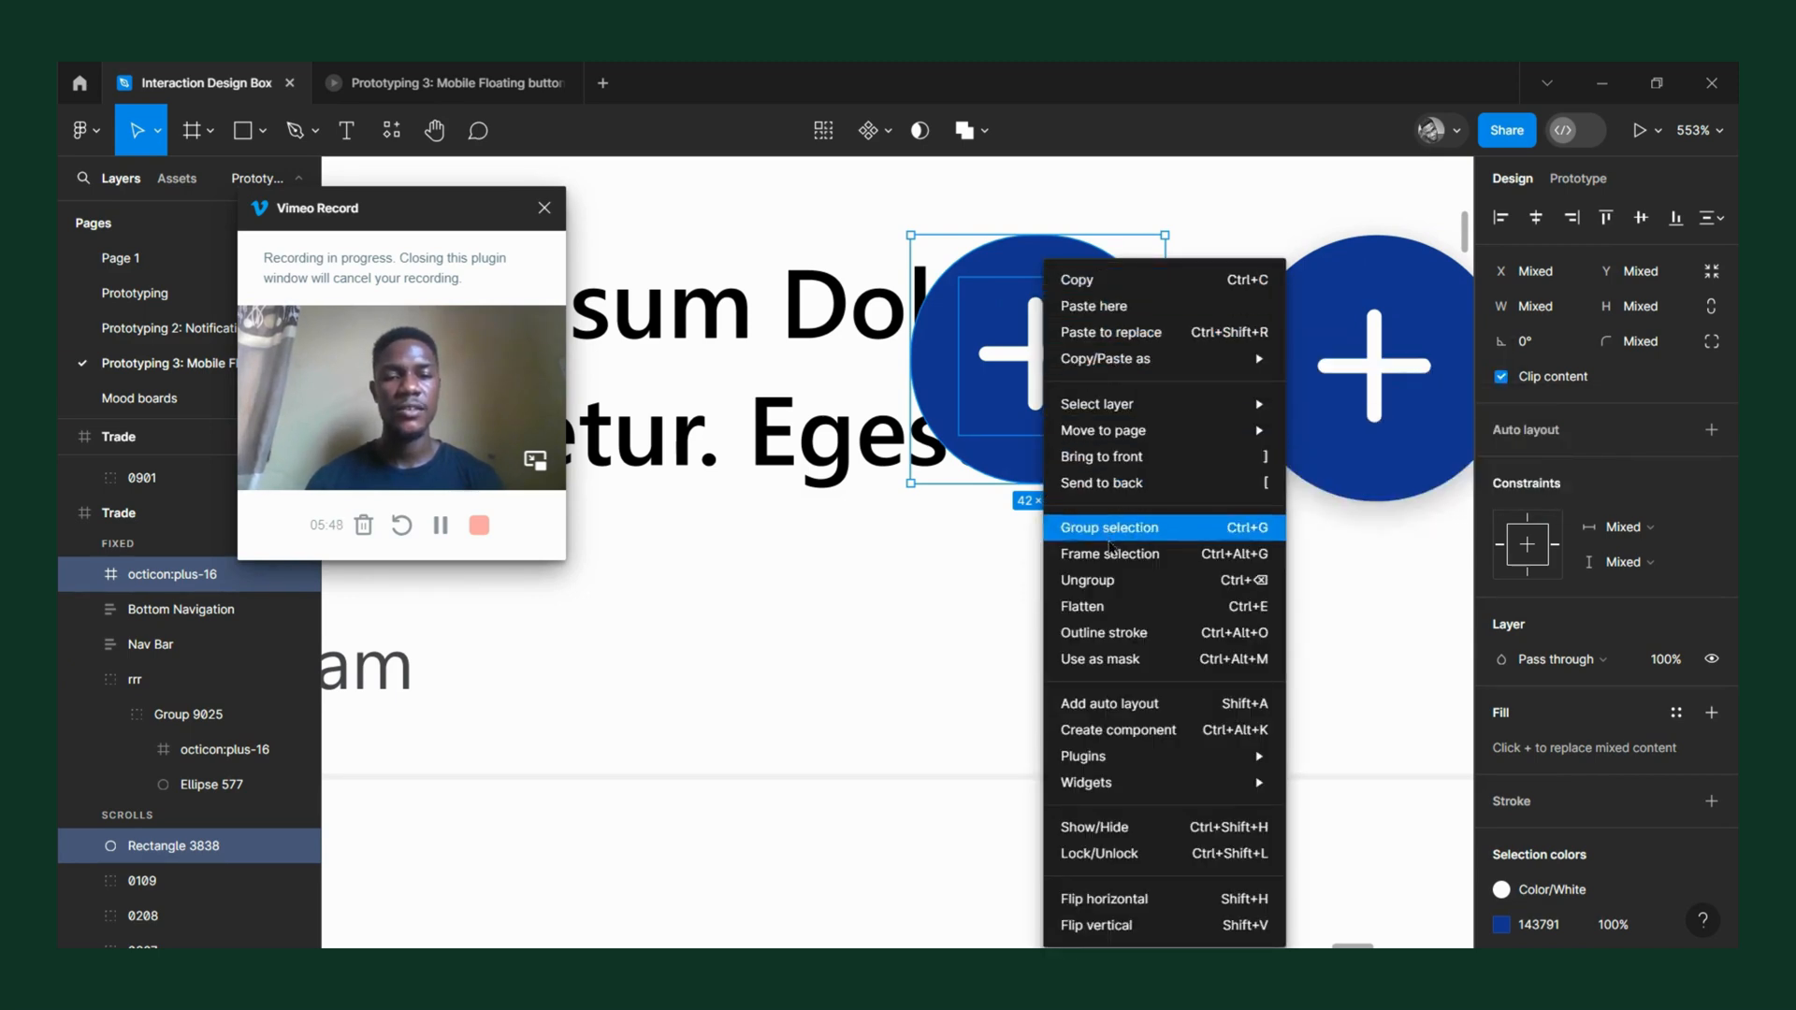
left_click(1111, 552)
Cut the new framed button and paste it in place of the original plus button on the same Trade frame.
scroll(1066, 407, "down", 5)
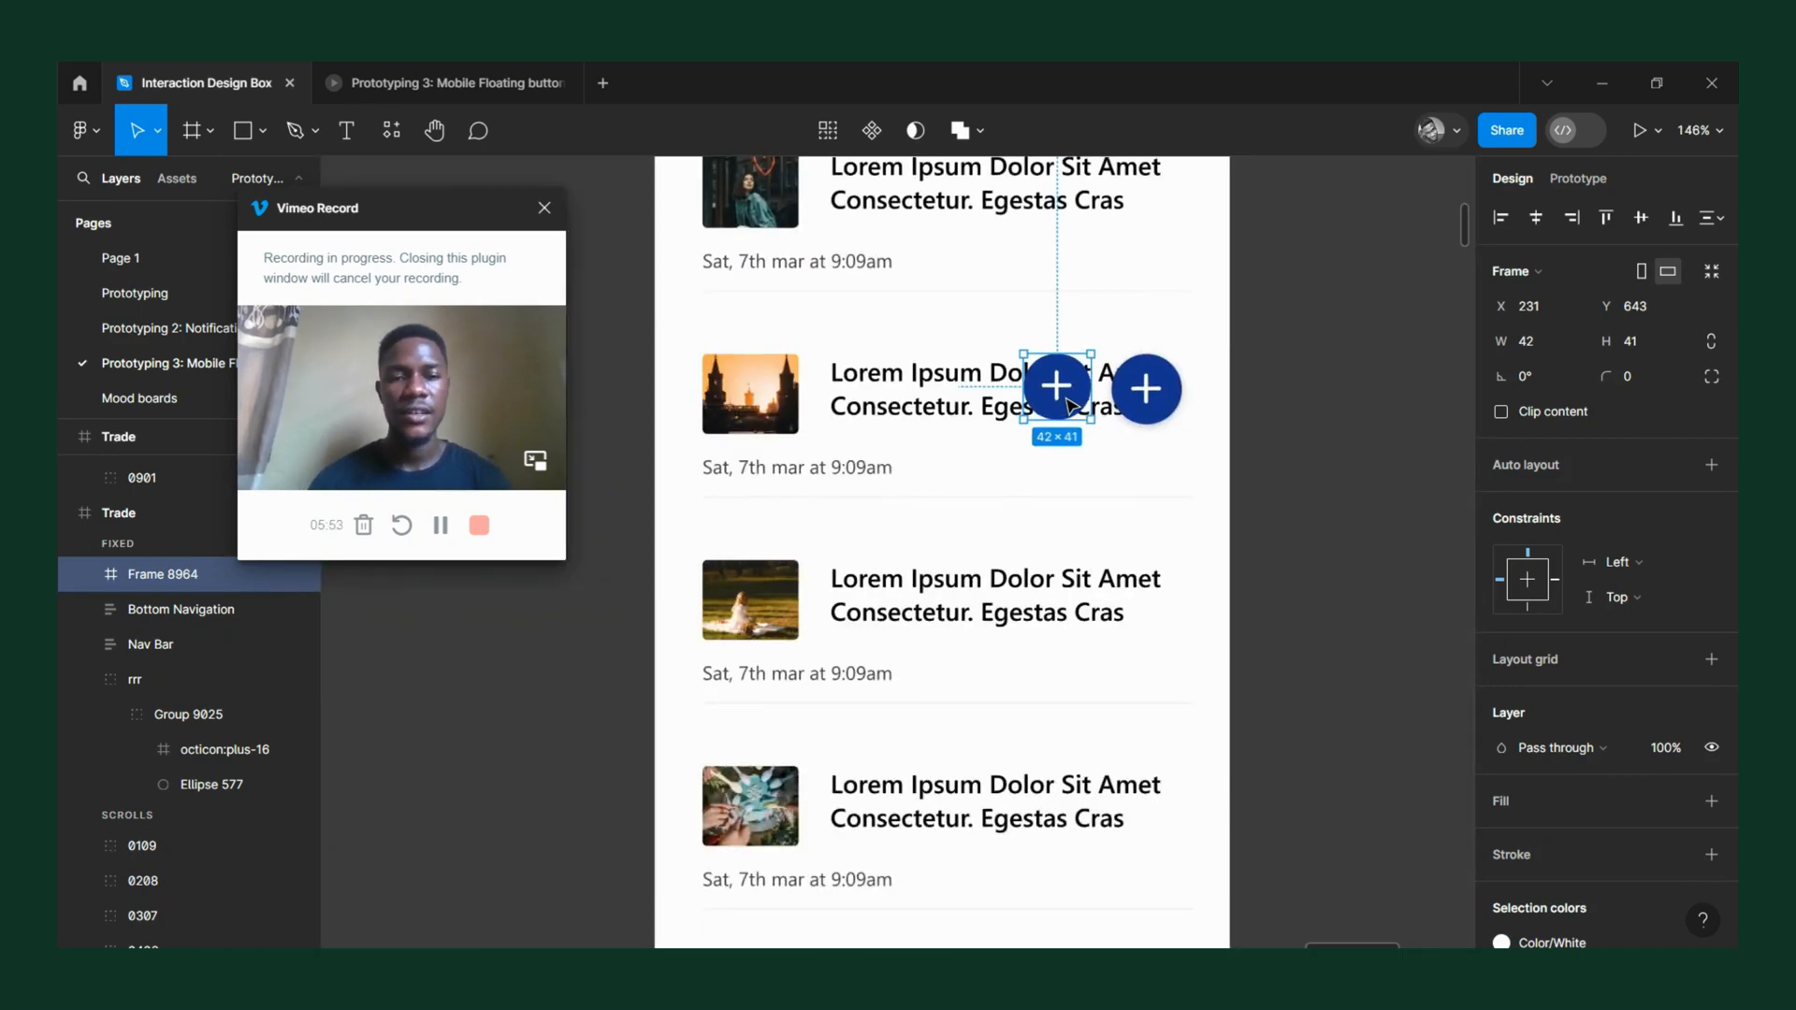
scroll(1071, 402, "down", 3)
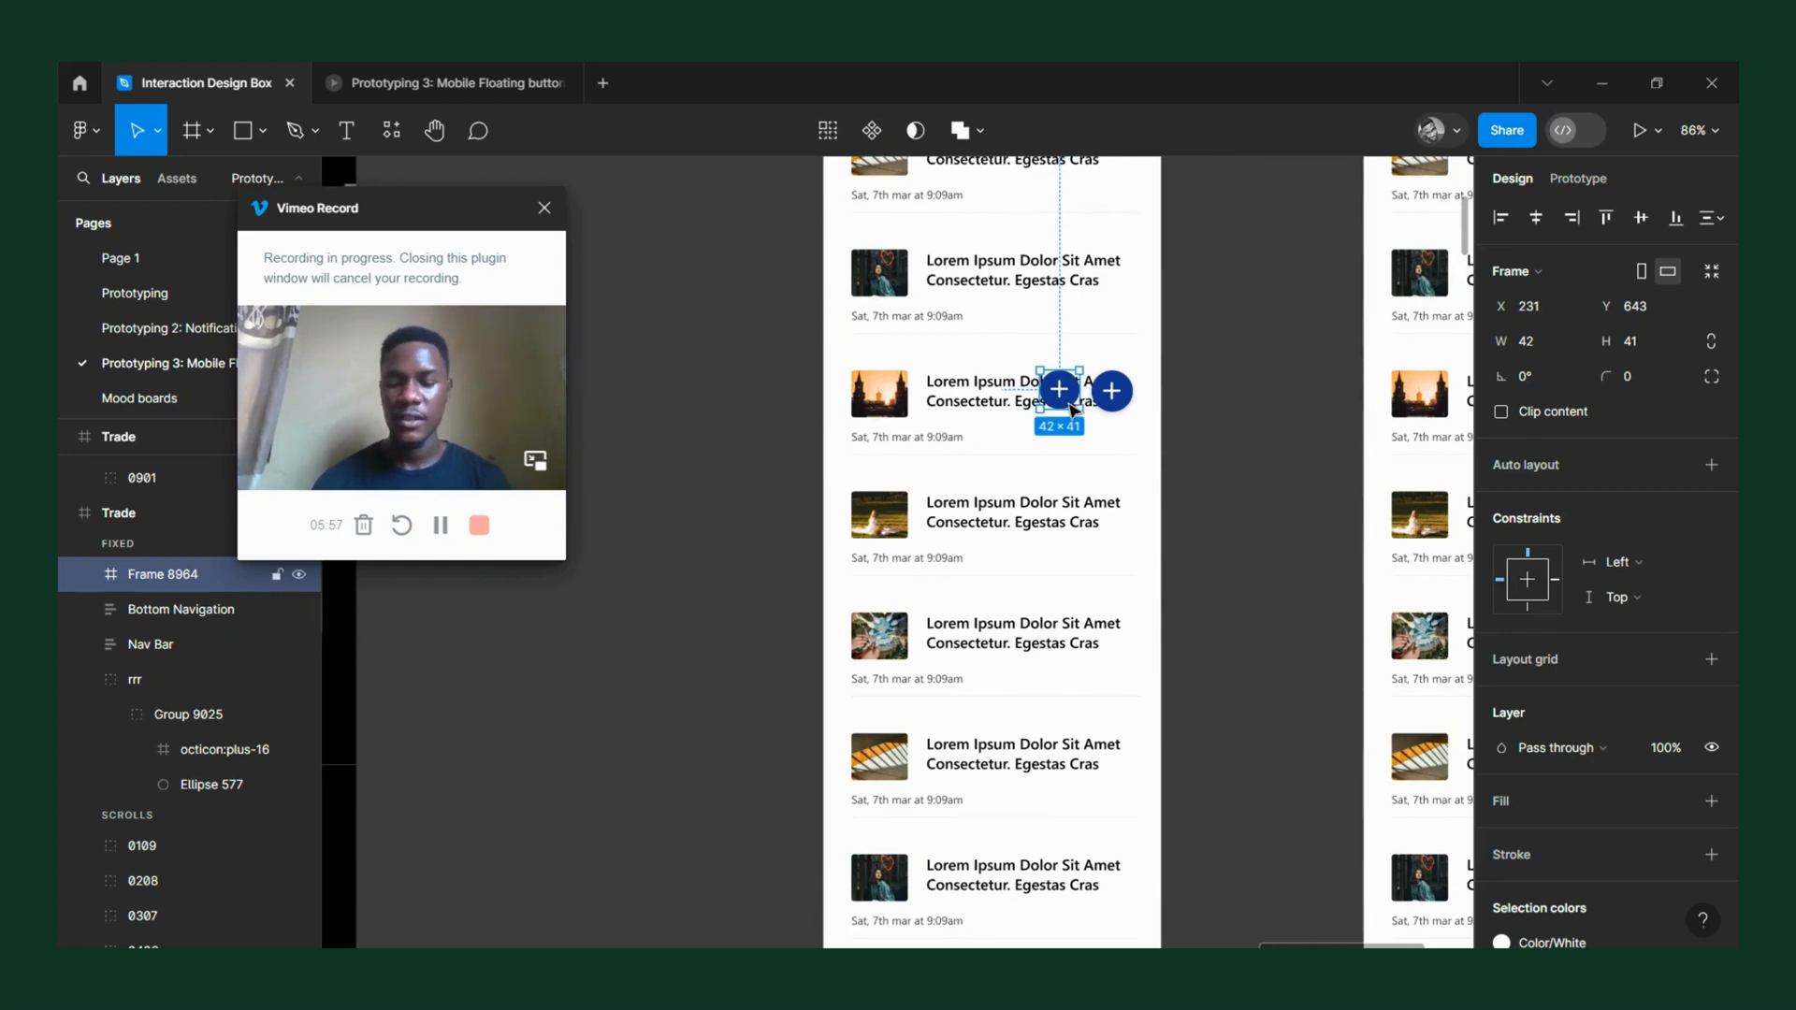
key("Delete")
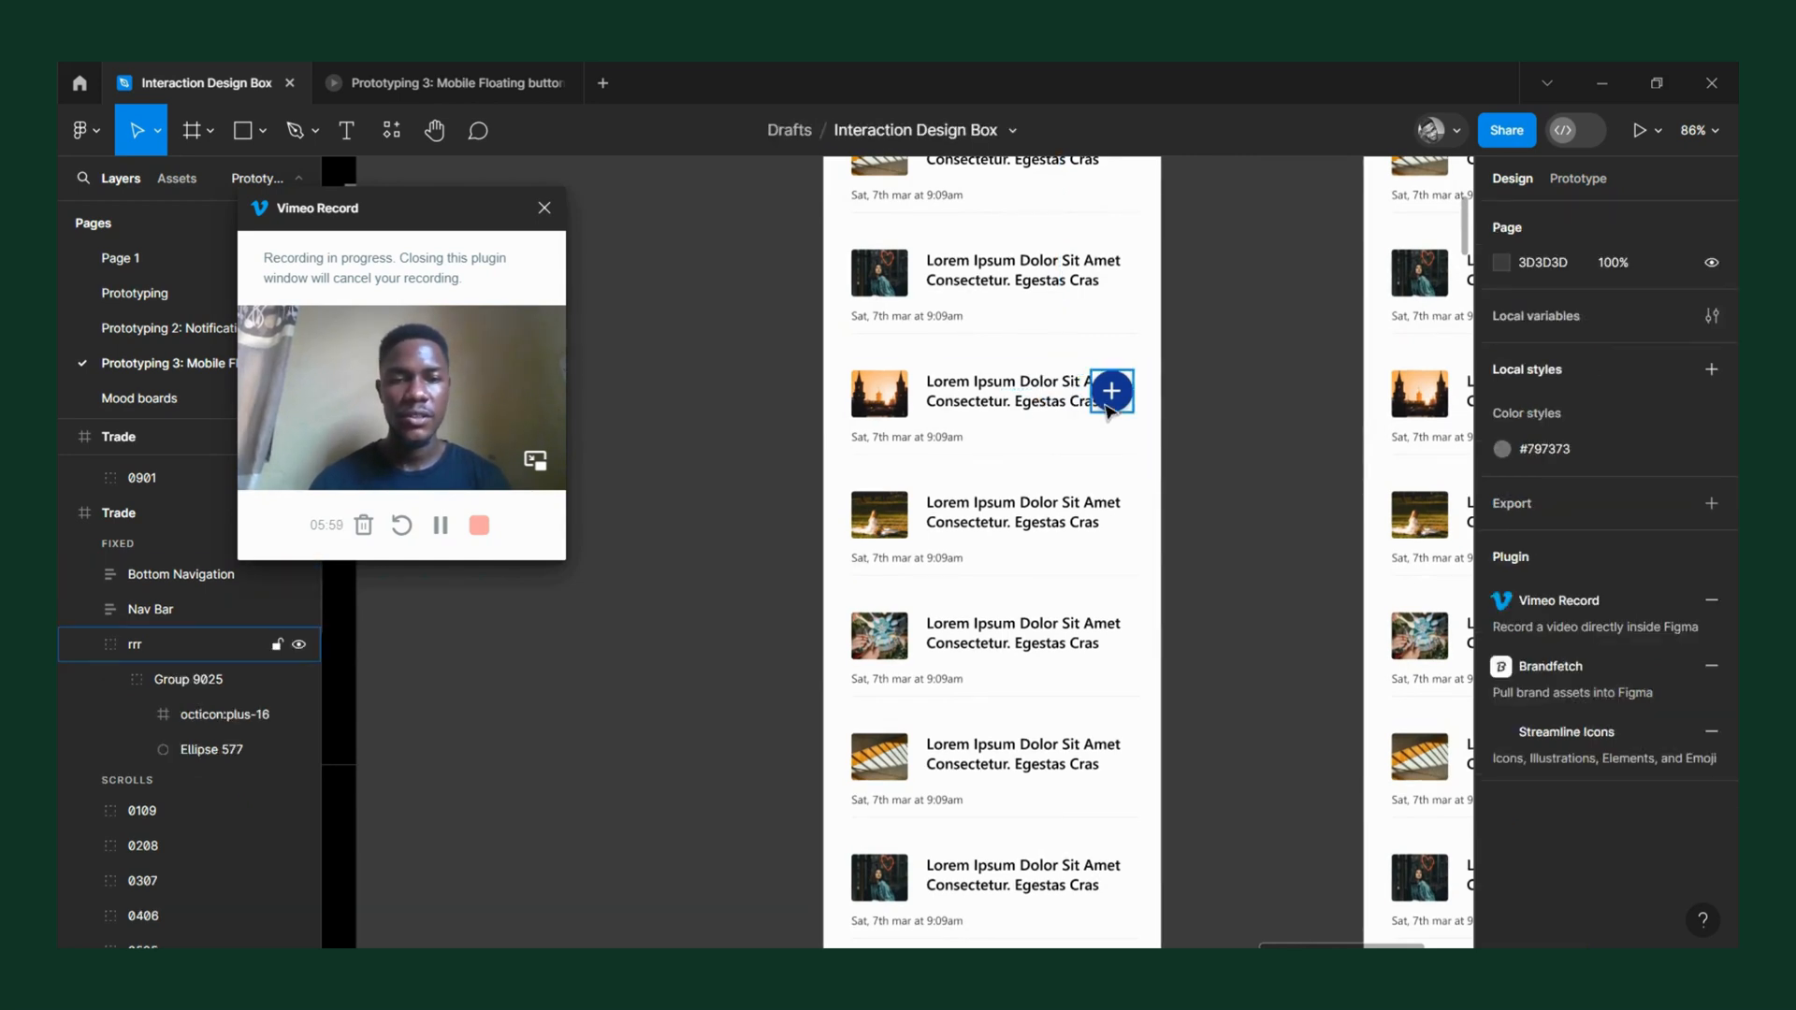
right_click(1099, 391)
left_click(1129, 333)
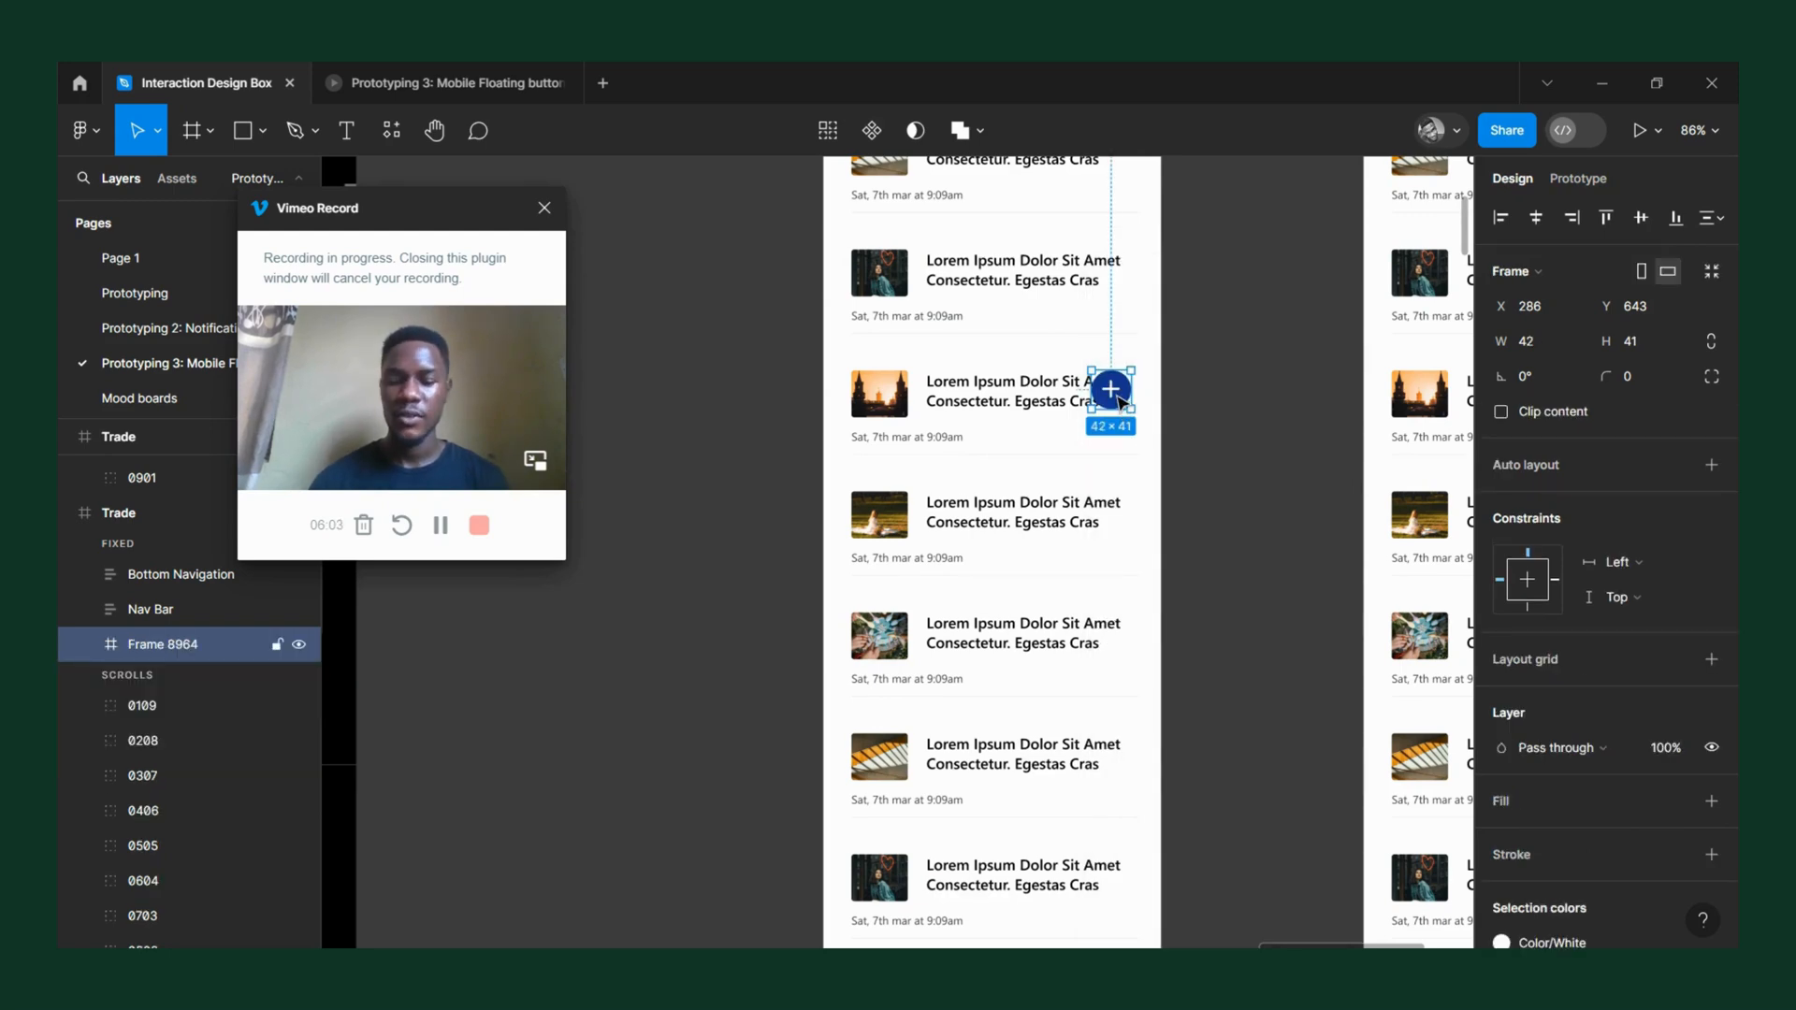
Replace the plus button on the second copied Trade frame with the new framed button.
scroll(1120, 403, "right", 2)
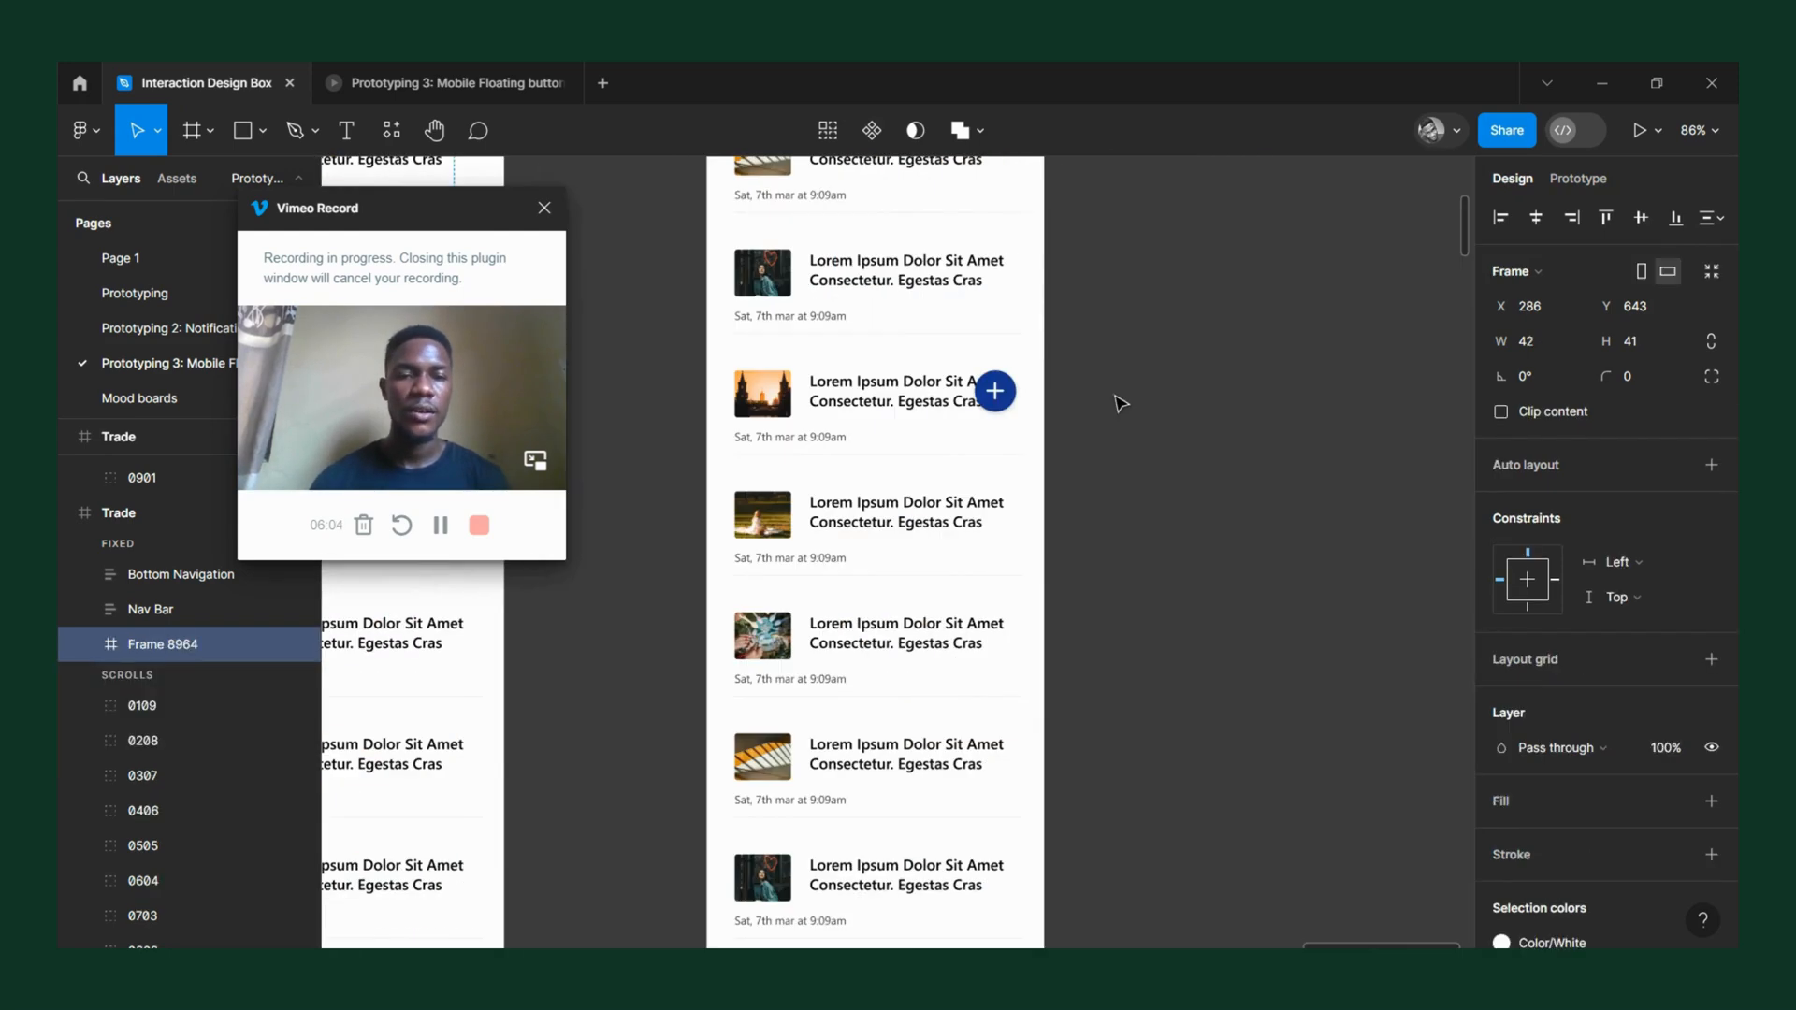
left_click(997, 391)
right_click(998, 391)
left_click(1036, 341)
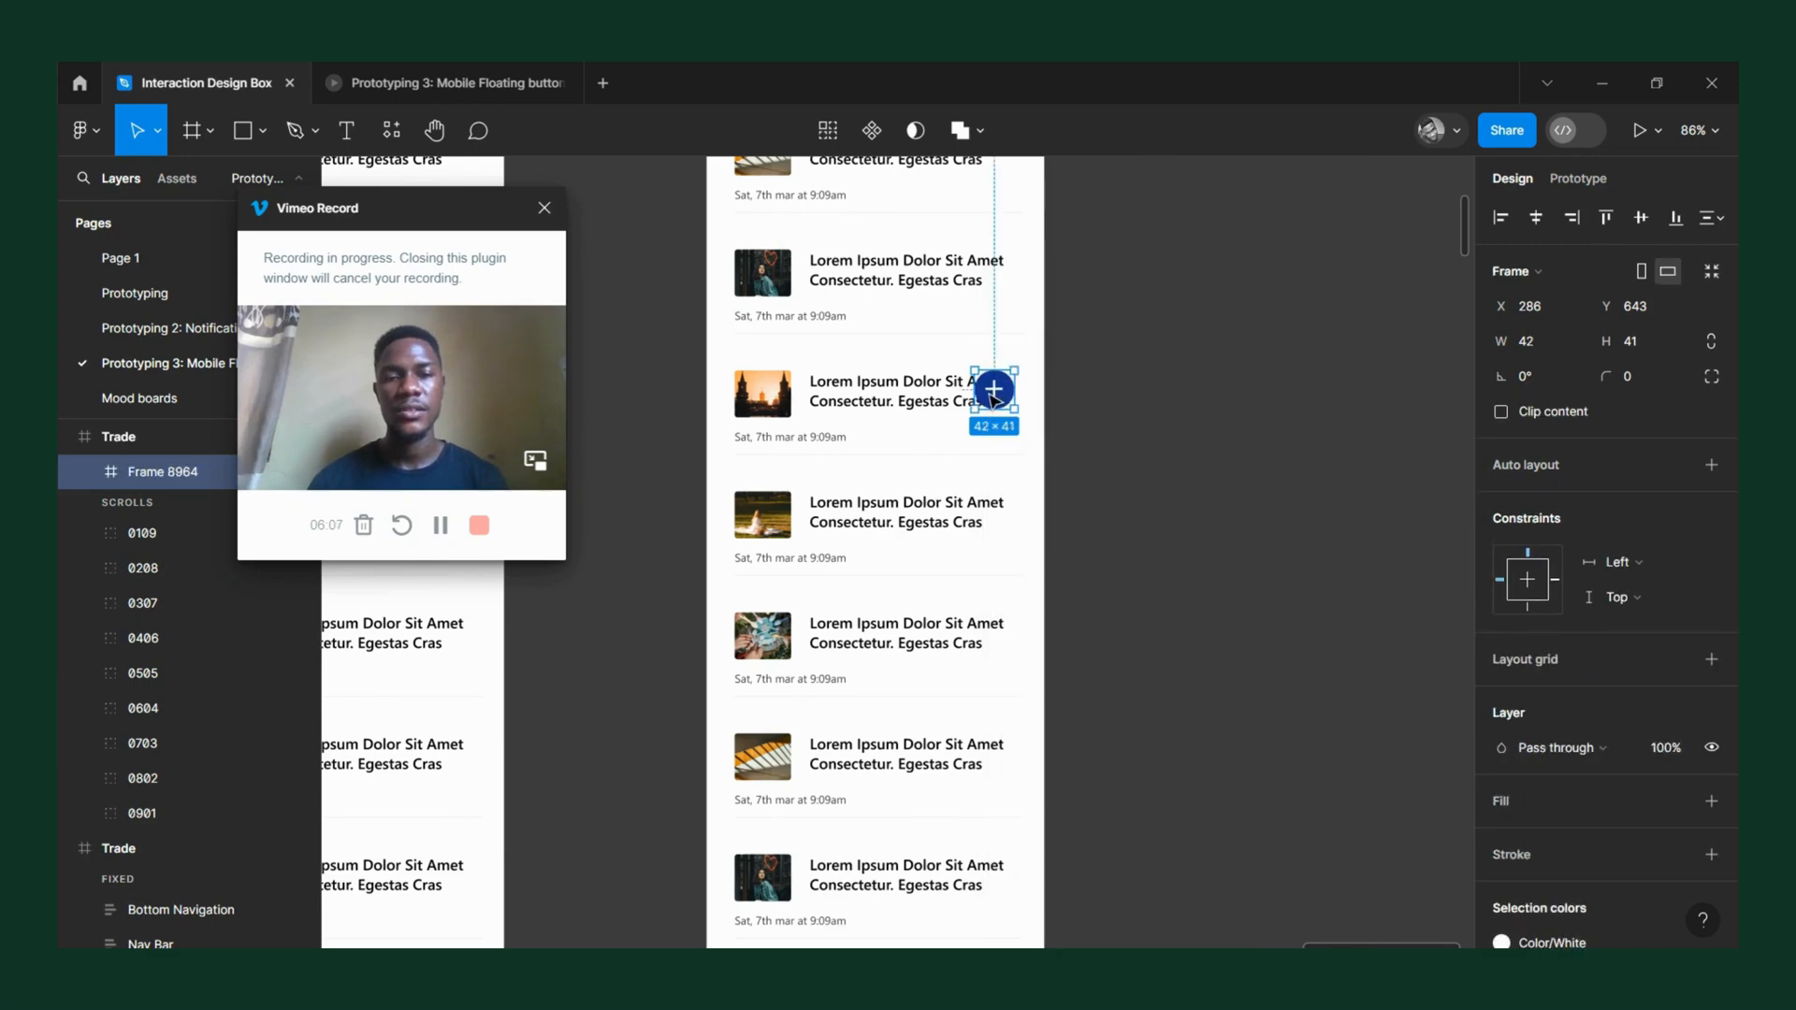
scroll(992, 389, "up", 5)
scroll(1004, 391, "up", 4)
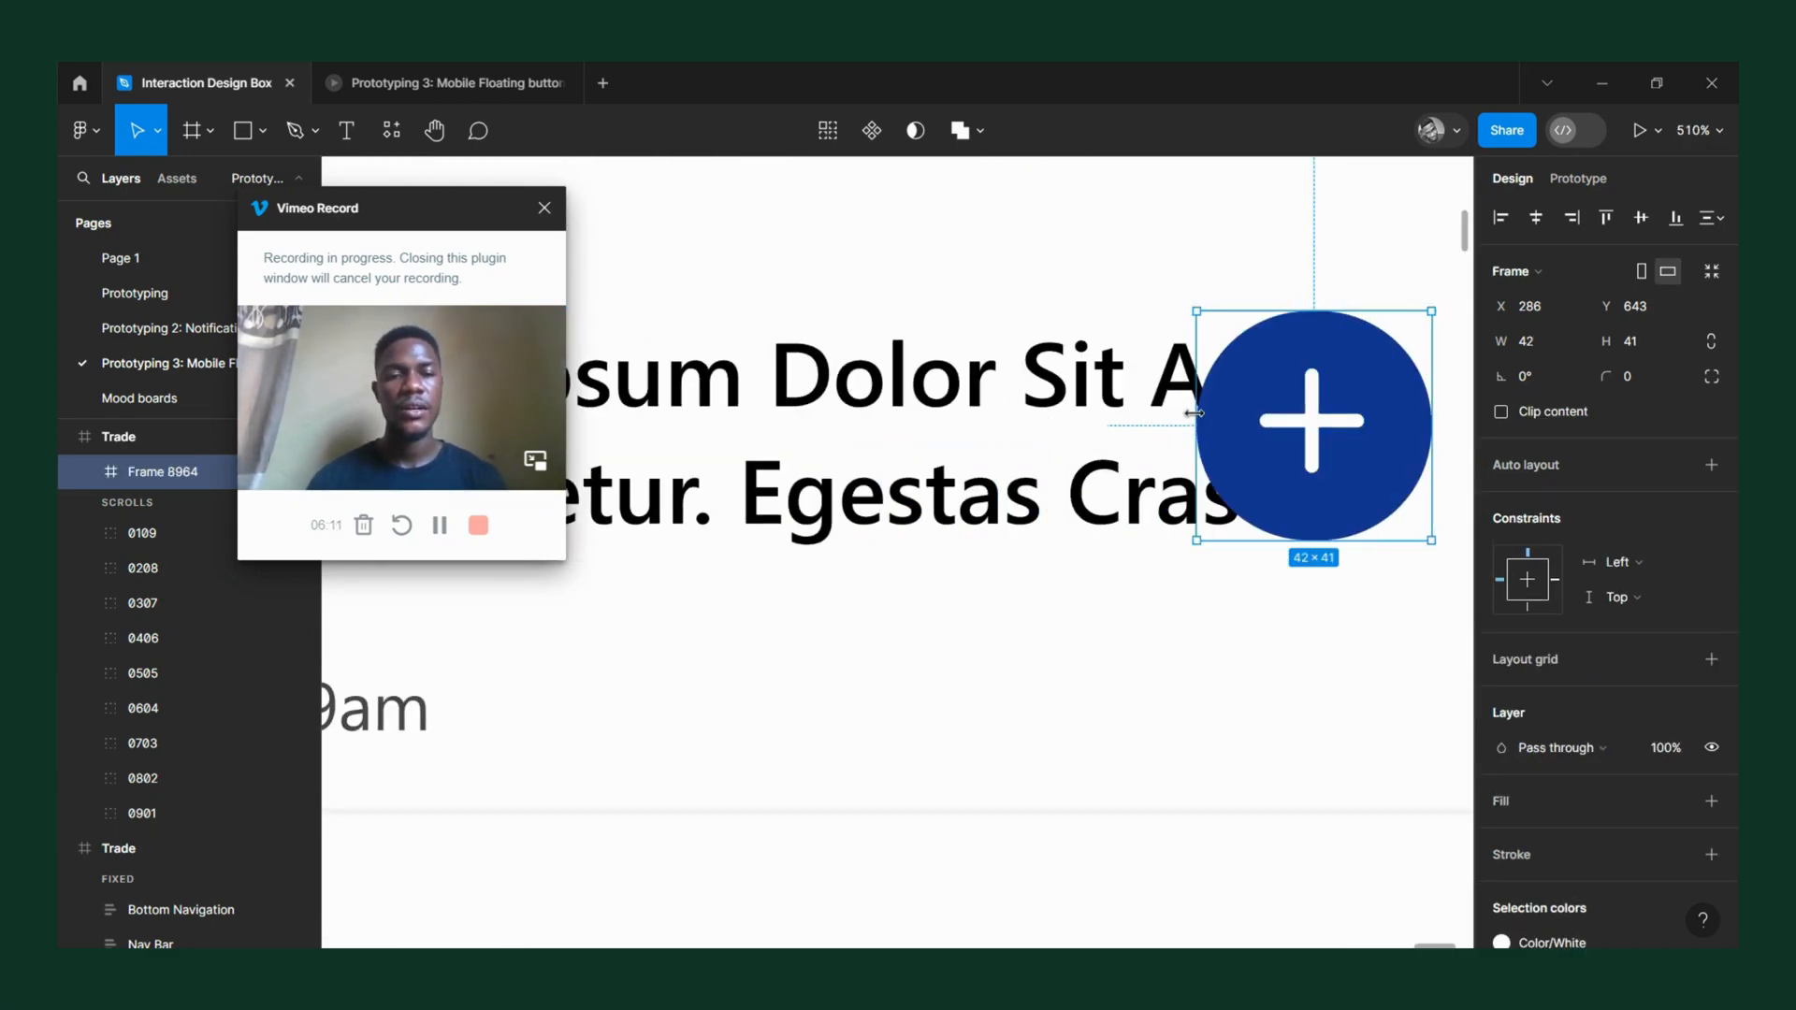
left_click_drag(1191, 413, 1079, 404)
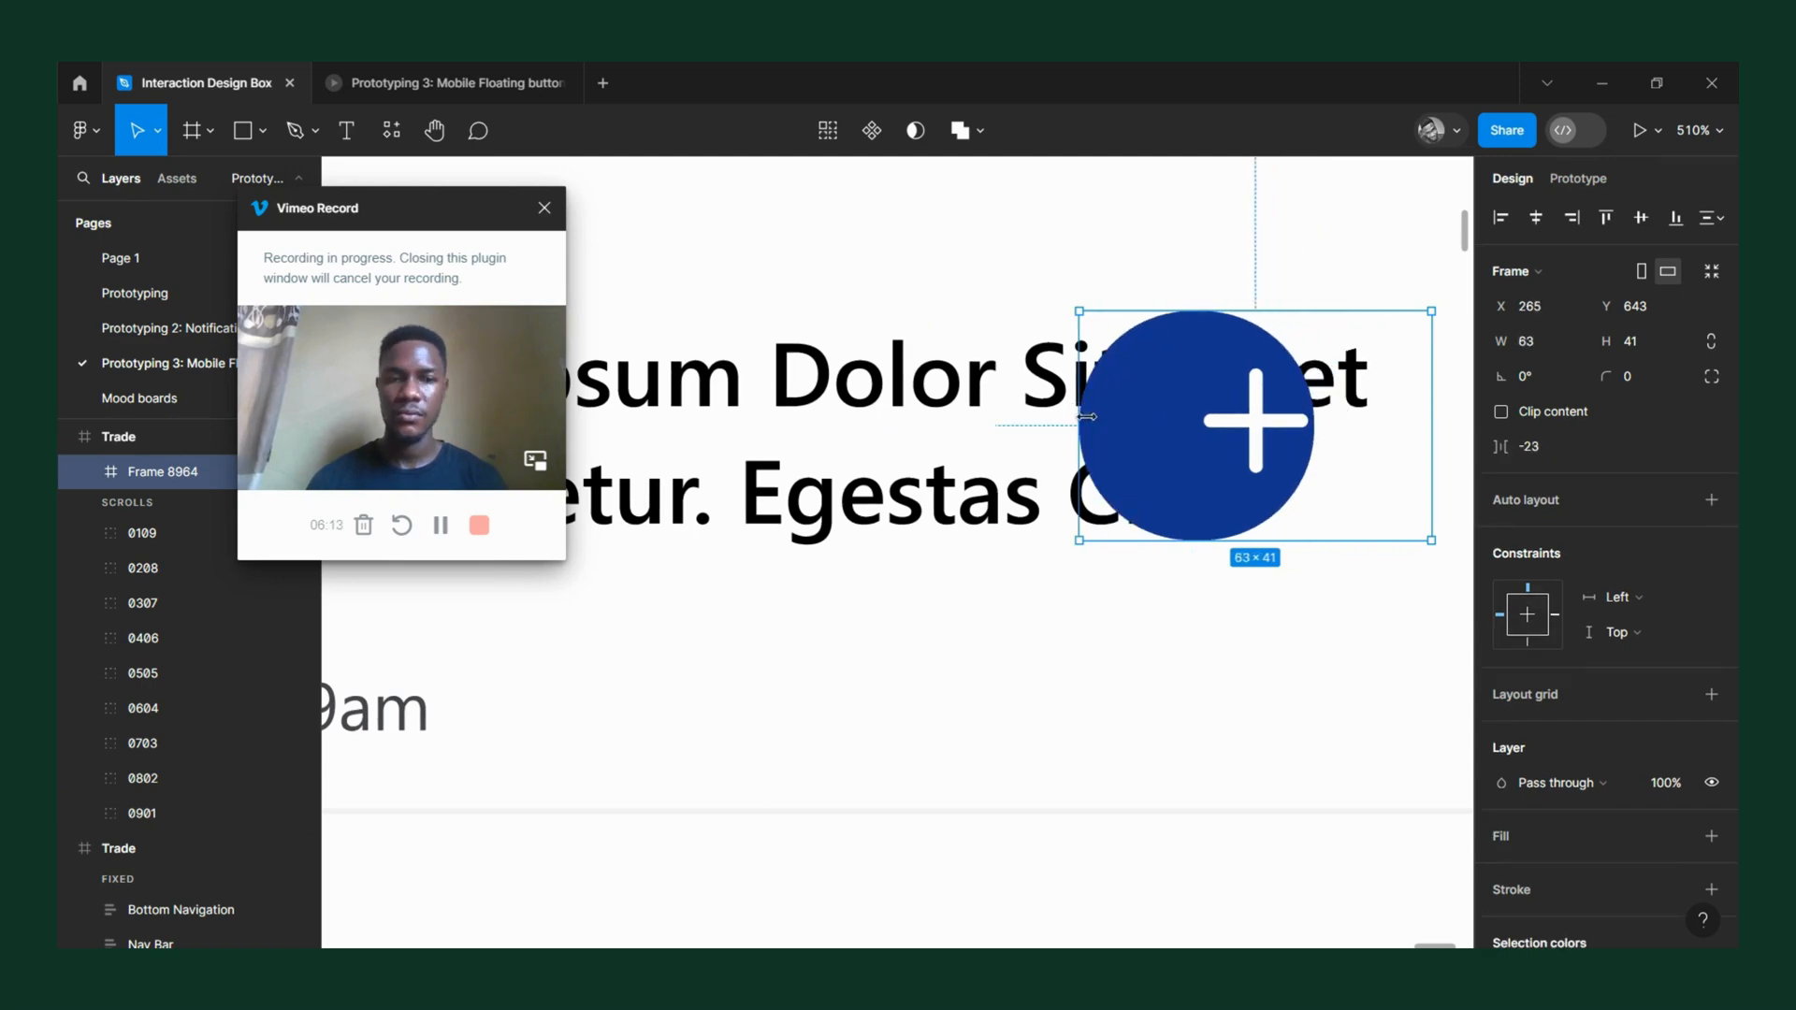
key("ctrl+z")
key("ctrl+z")
Stretch only the blue rounded rectangle inside the button frame leftward to a width of 78.
double_click(1225, 413)
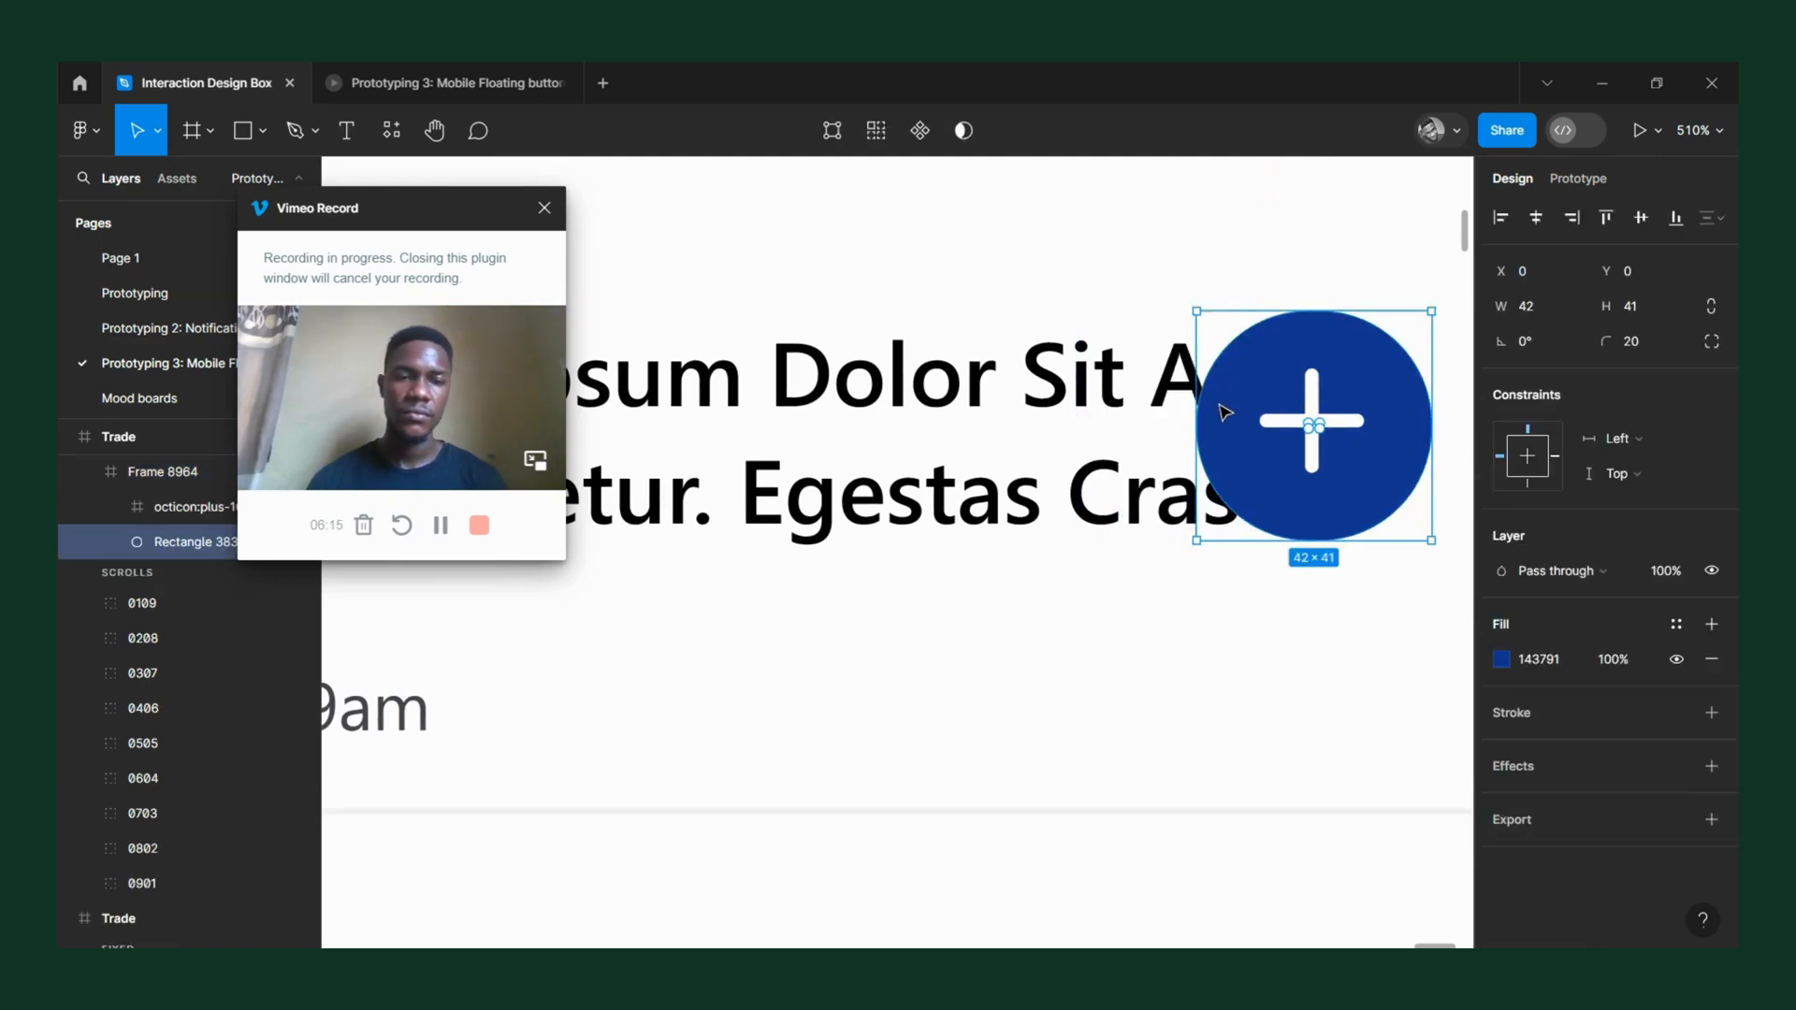
left_click_drag(1201, 408, 996, 431)
double_click(1304, 426)
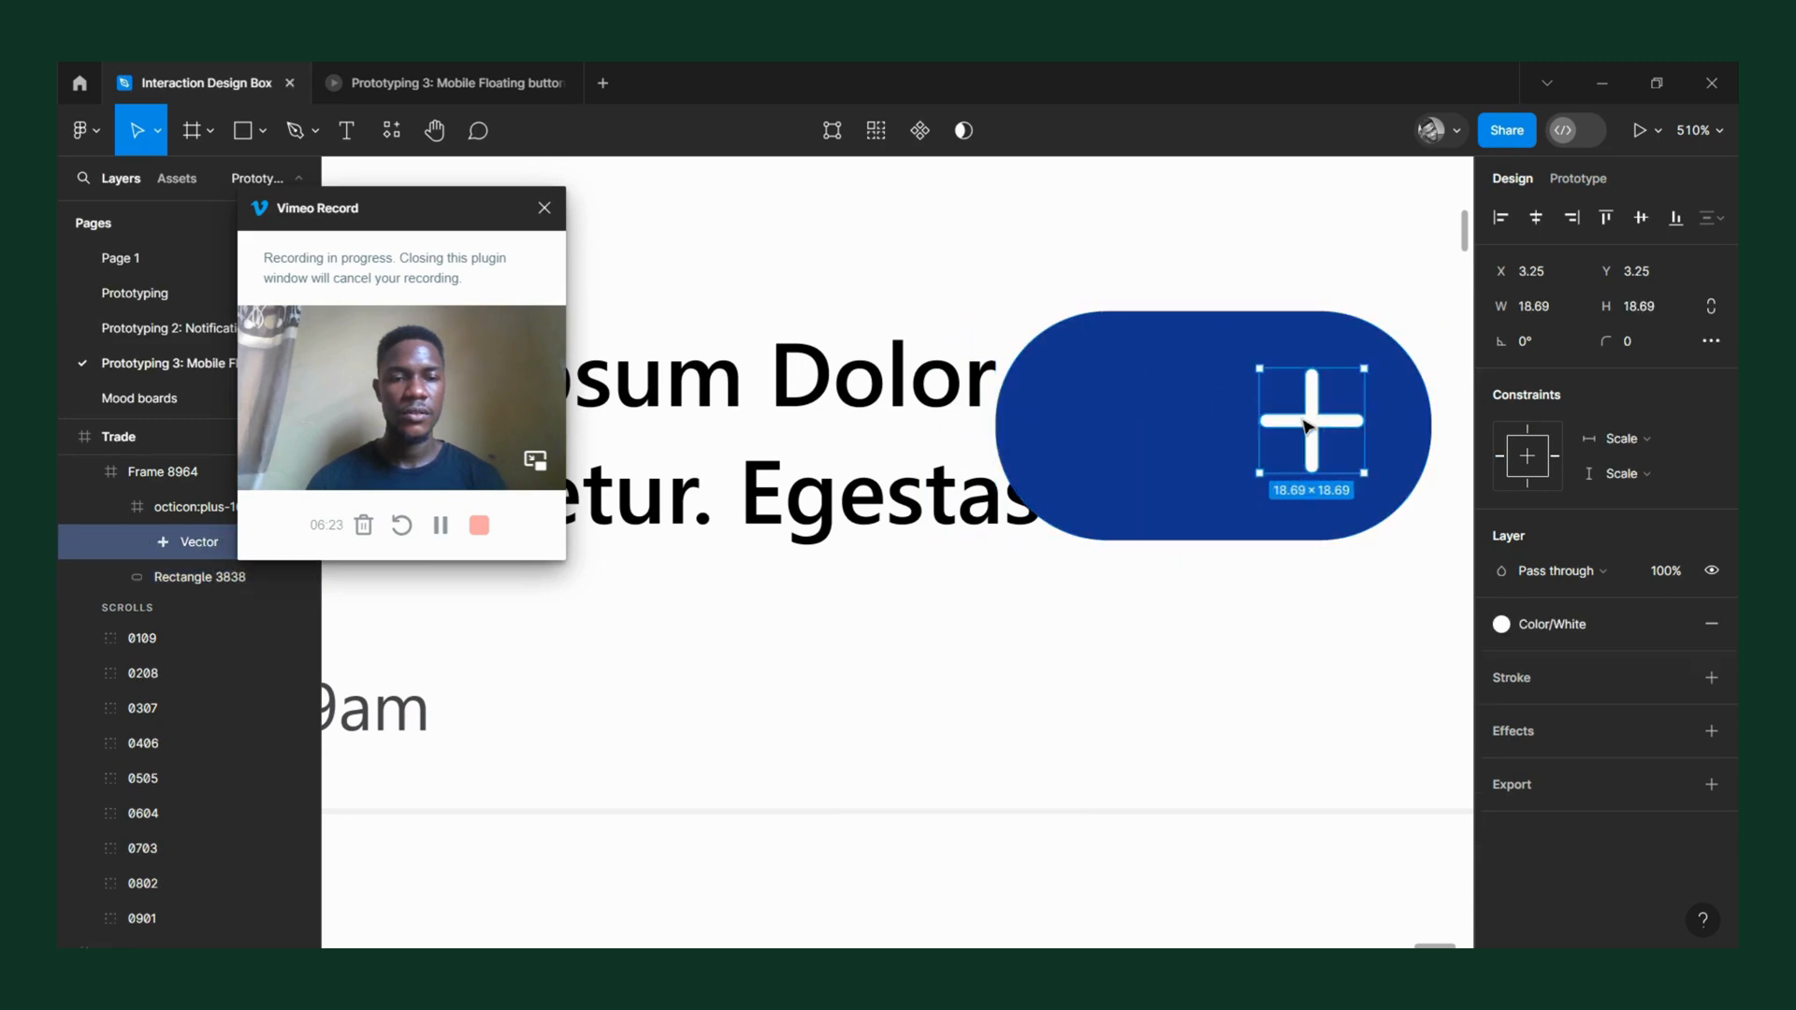
left_click_drag(1247, 423, 1115, 429)
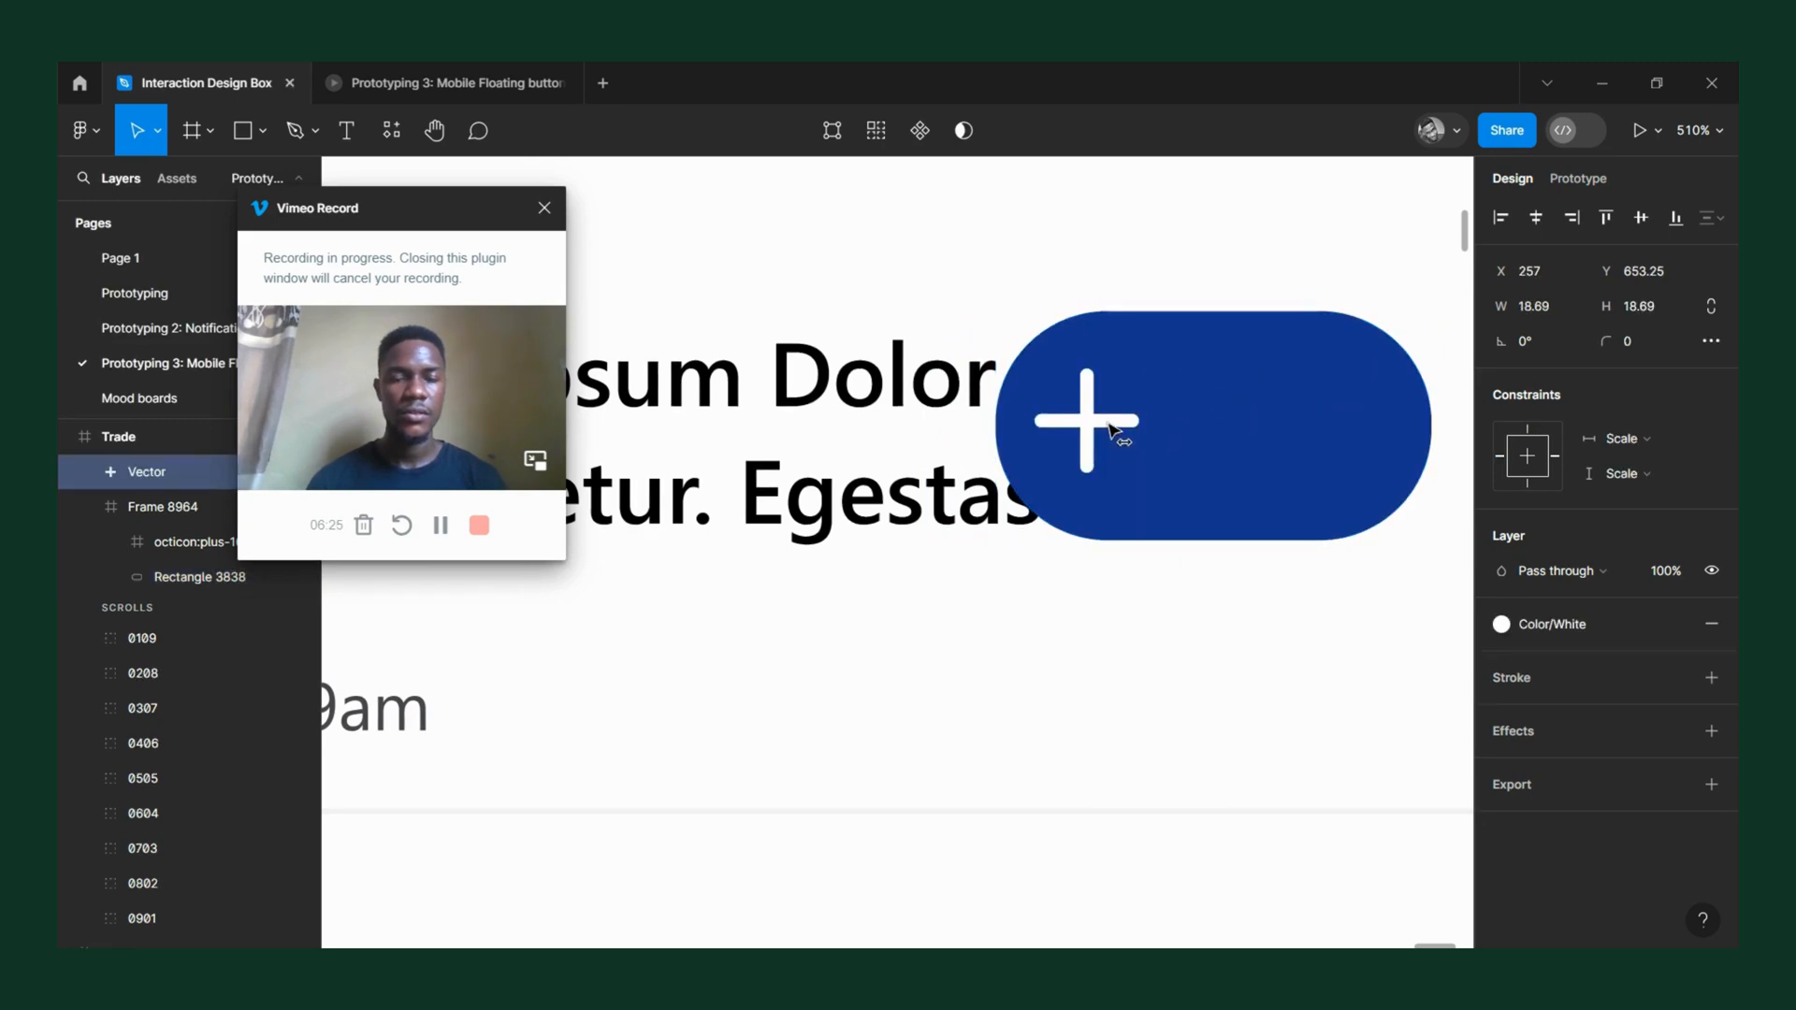
key("ctrl+z")
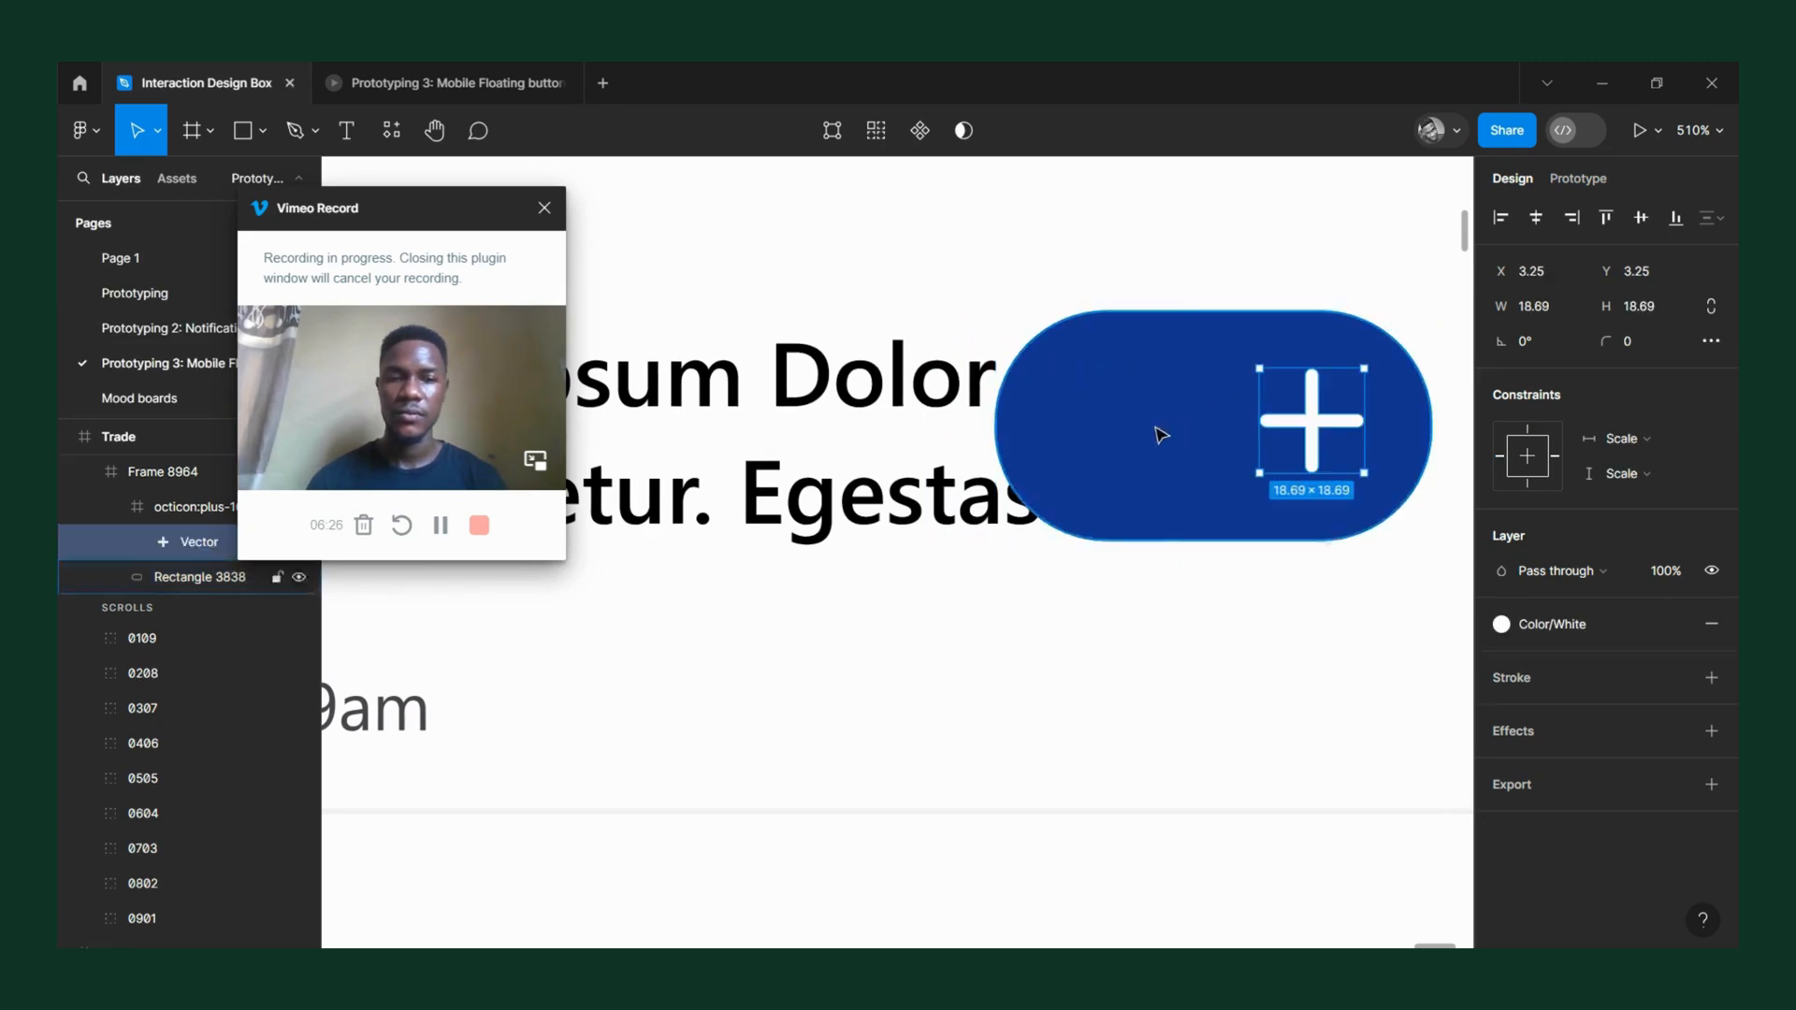
left_click(1234, 339)
left_click_drag(1187, 391, 993, 423)
key("ctrl+z")
Move the plus icon to the left part of the stretched blue button, keeping it inside the button frame.
double_click(1310, 418)
left_click_drag(1310, 418, 1121, 461)
left_click(1241, 419)
key("t")
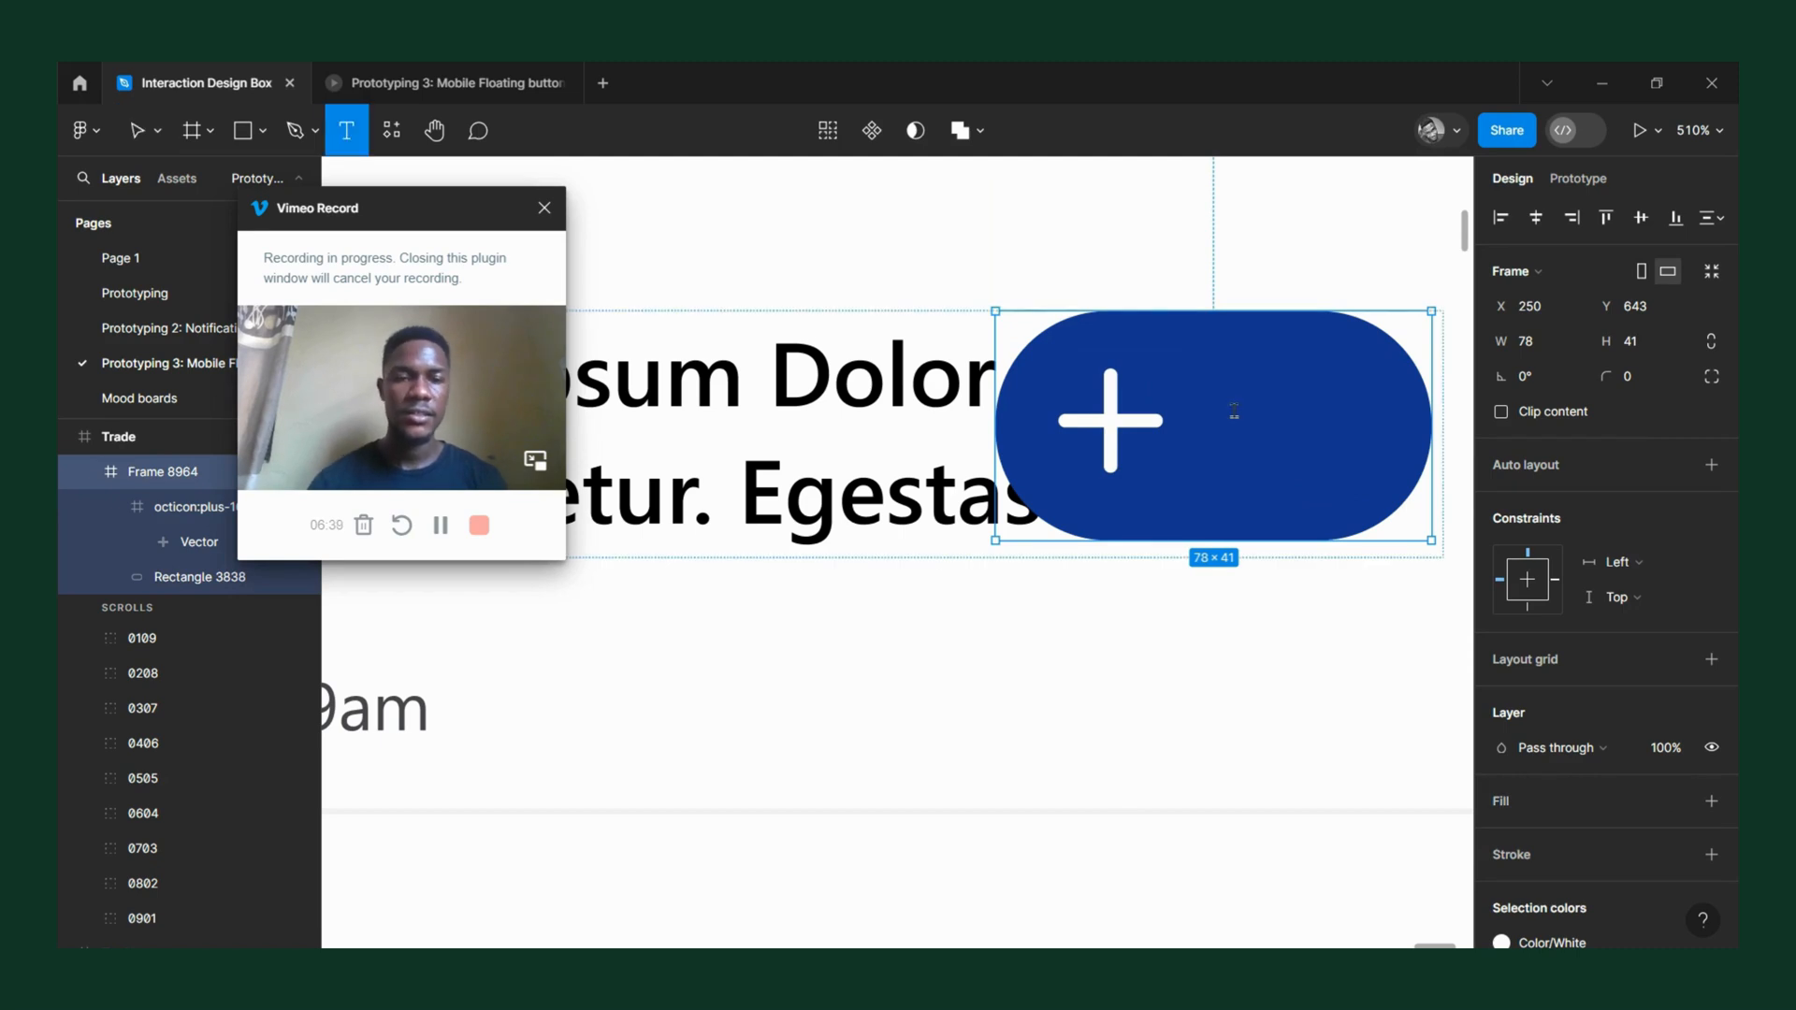
left_click(1234, 410)
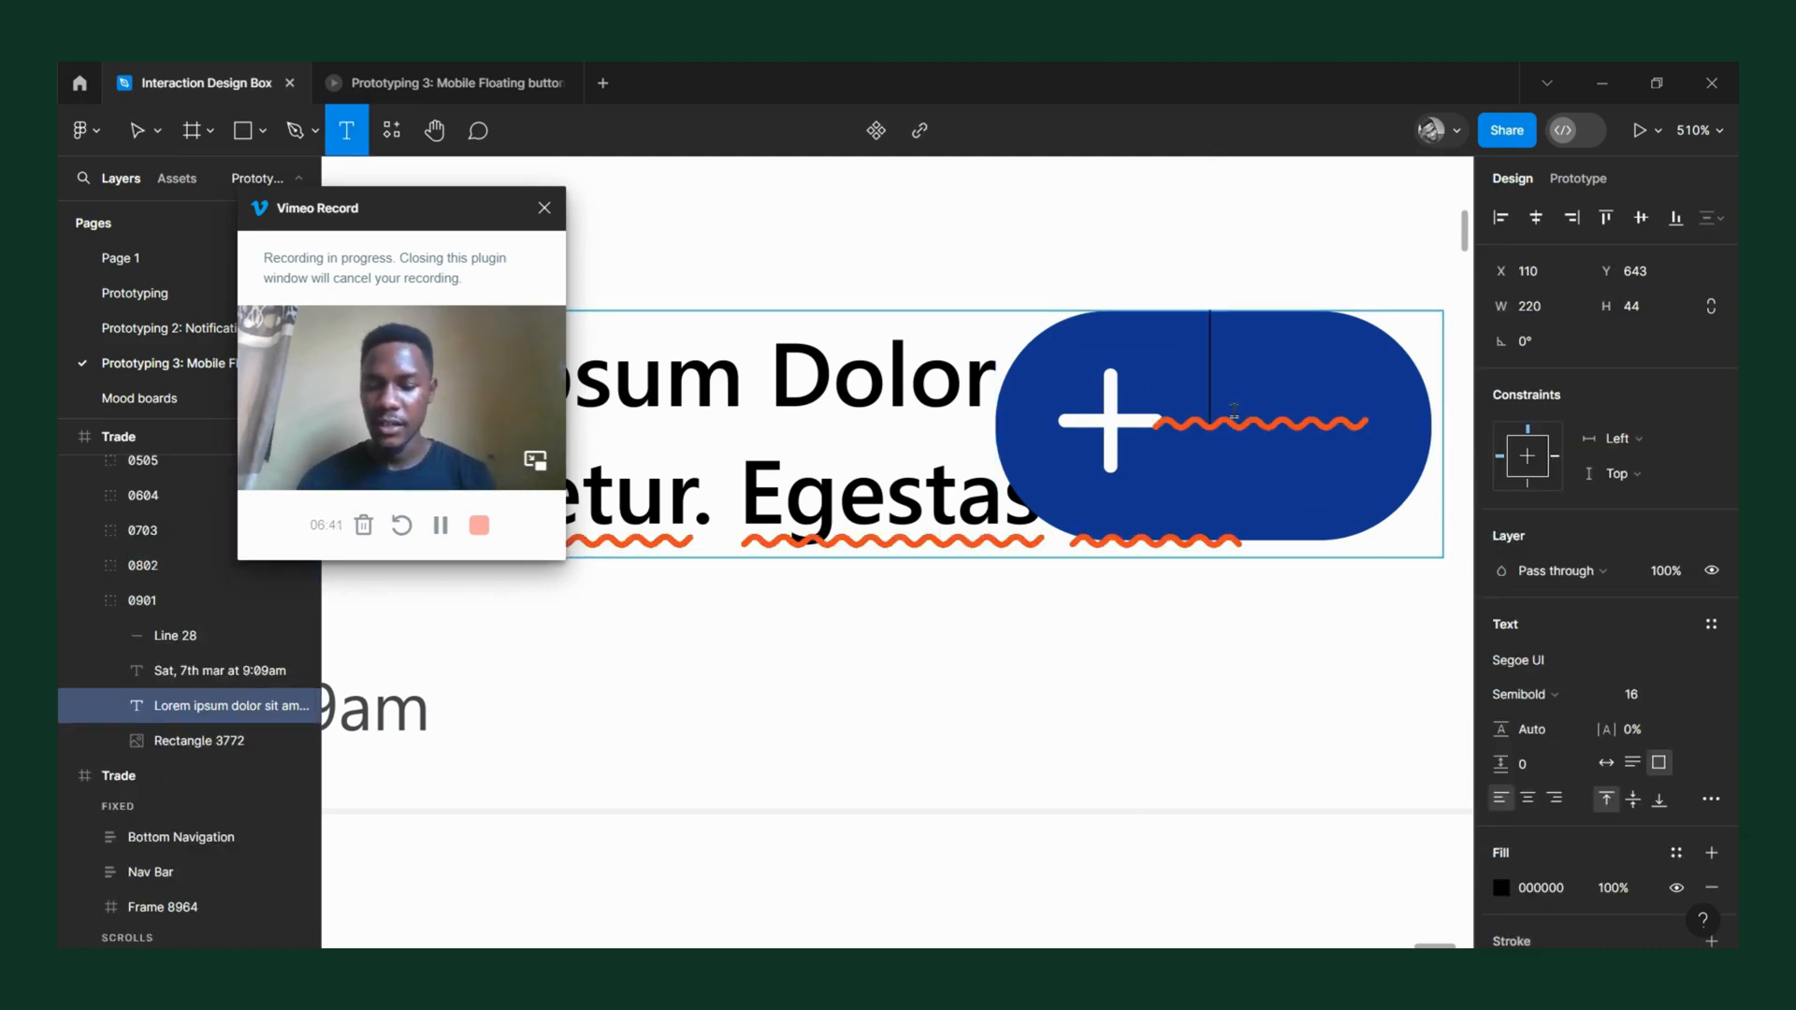
type("A")
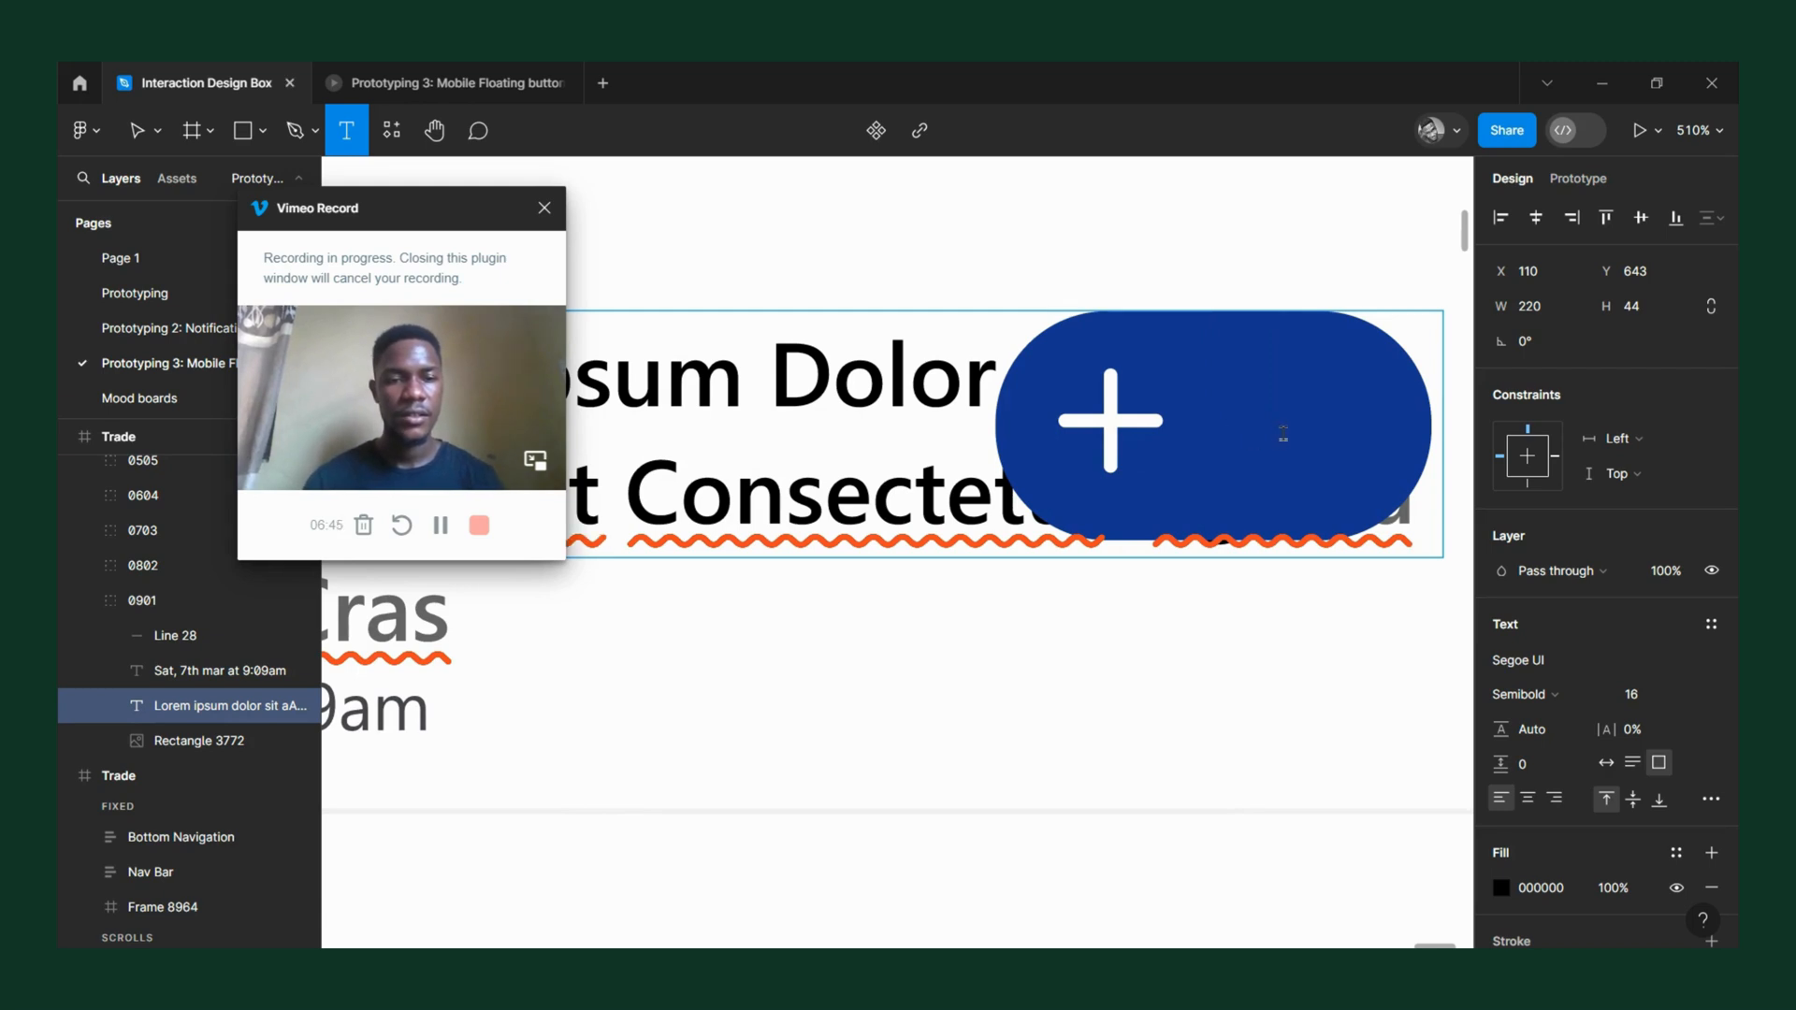
left_click(1236, 213)
key("ctrl+z")
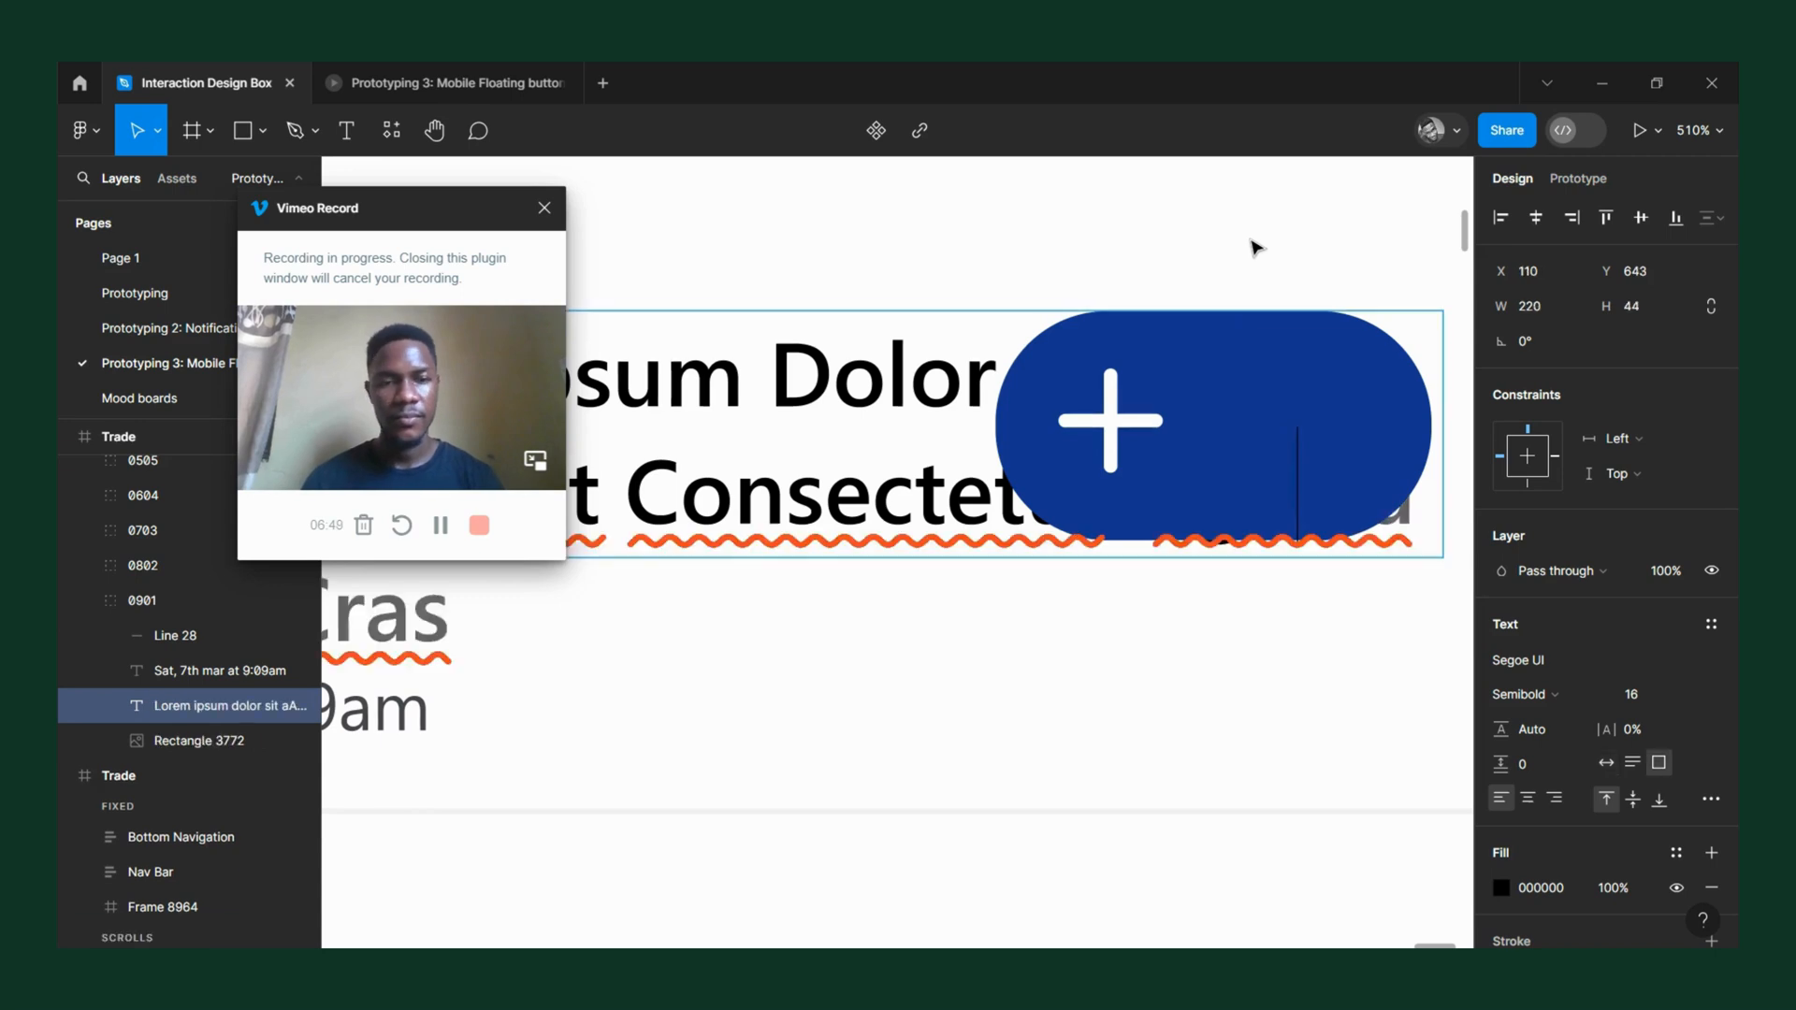
key("ctrl+z")
Add a text label reading "Add" on empty space just below the stretched blue button.
left_click(1262, 361)
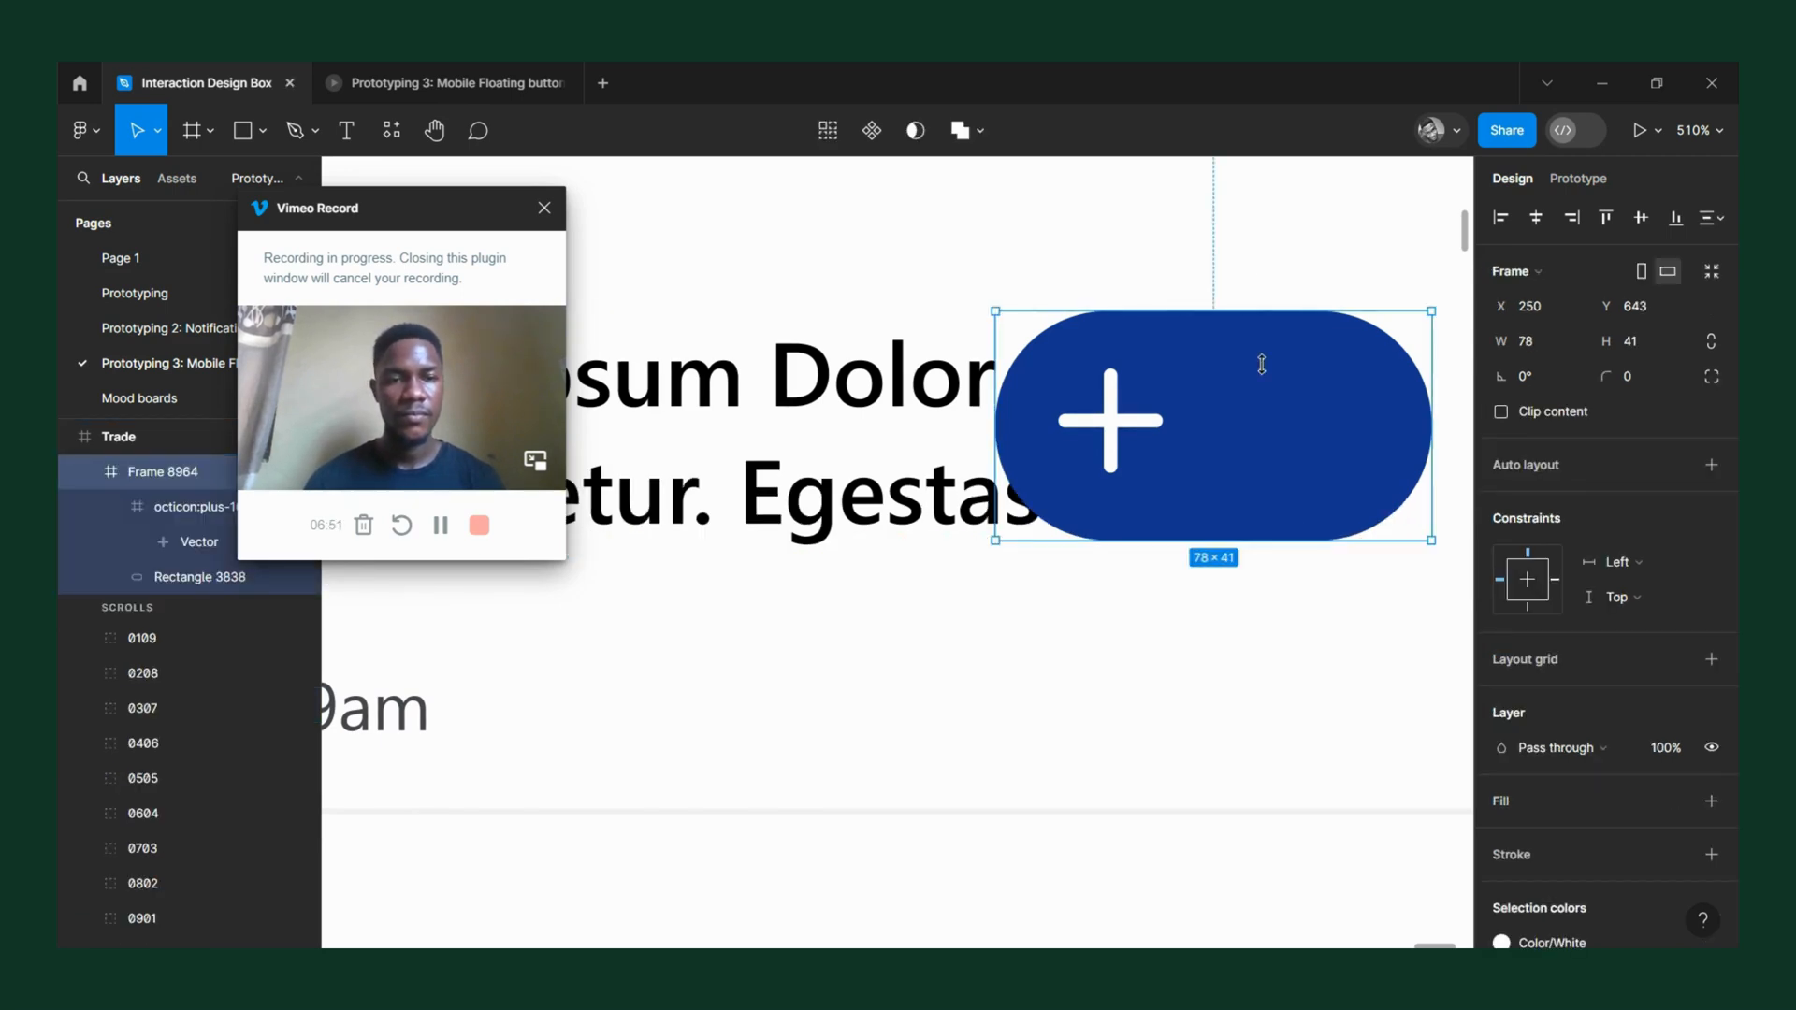
scroll(1188, 393, "down", 5)
left_click(1240, 403)
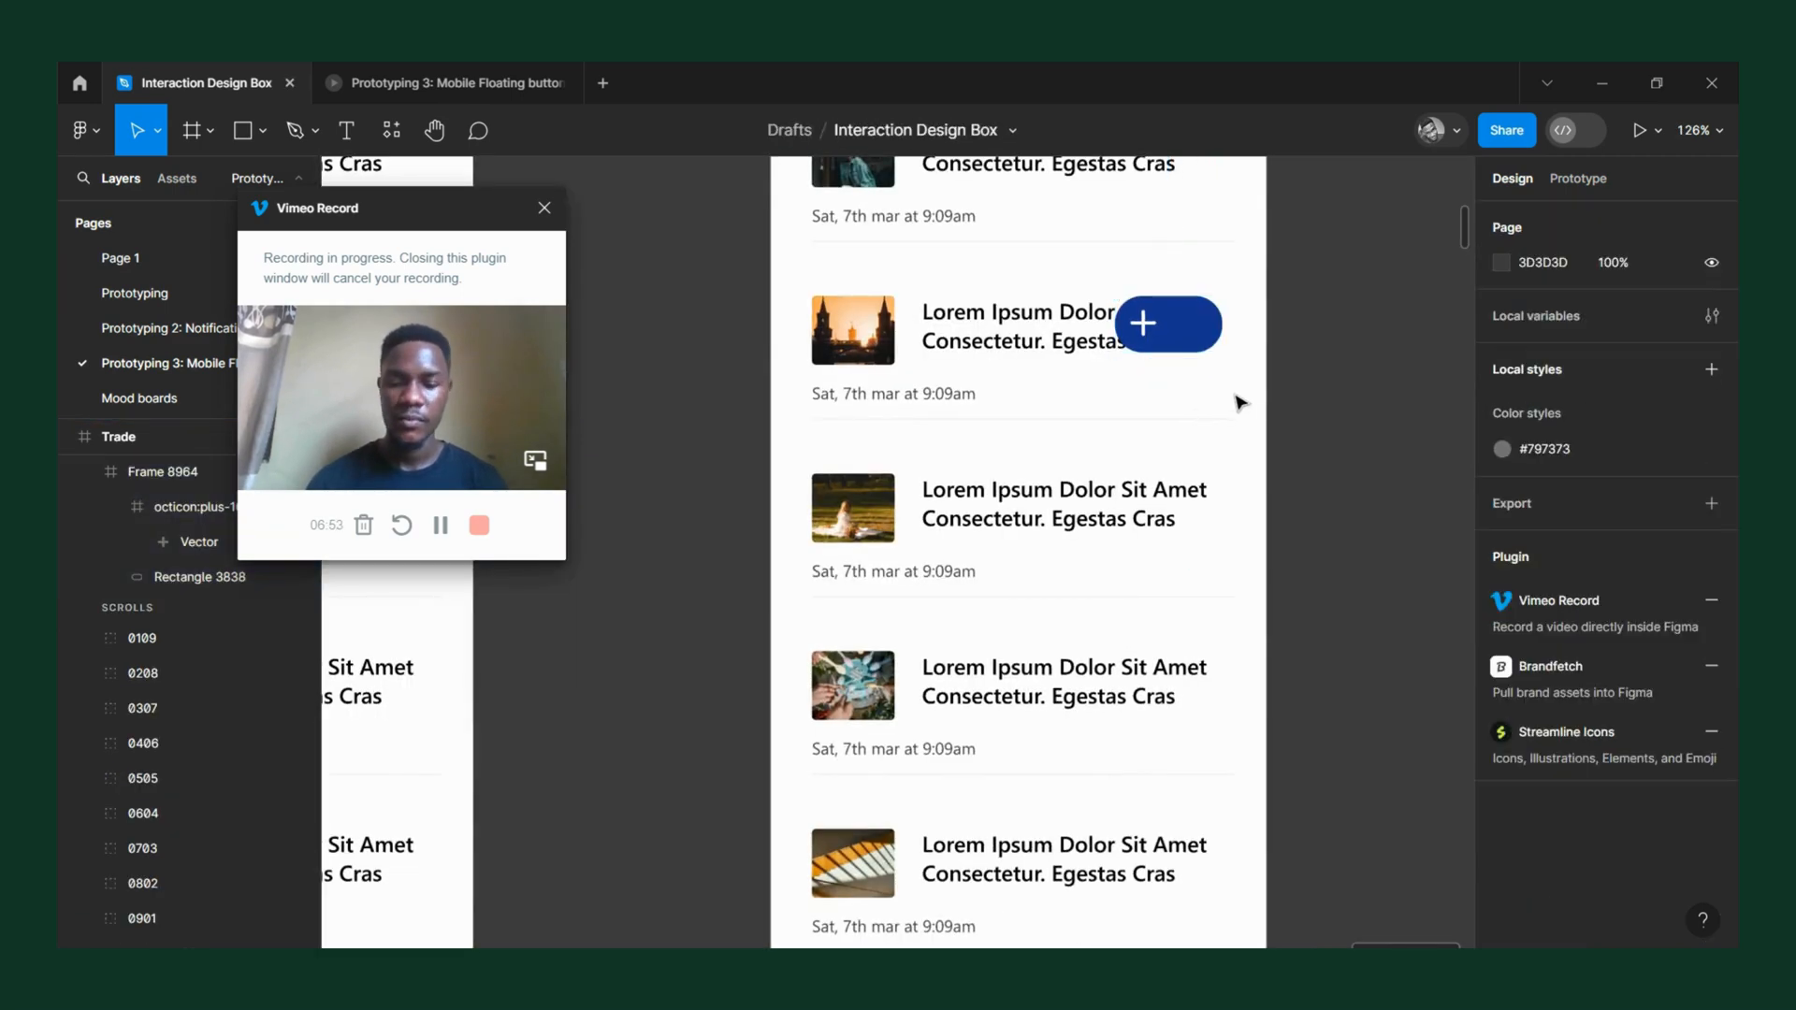
key("t")
left_click(1214, 387)
type("Add")
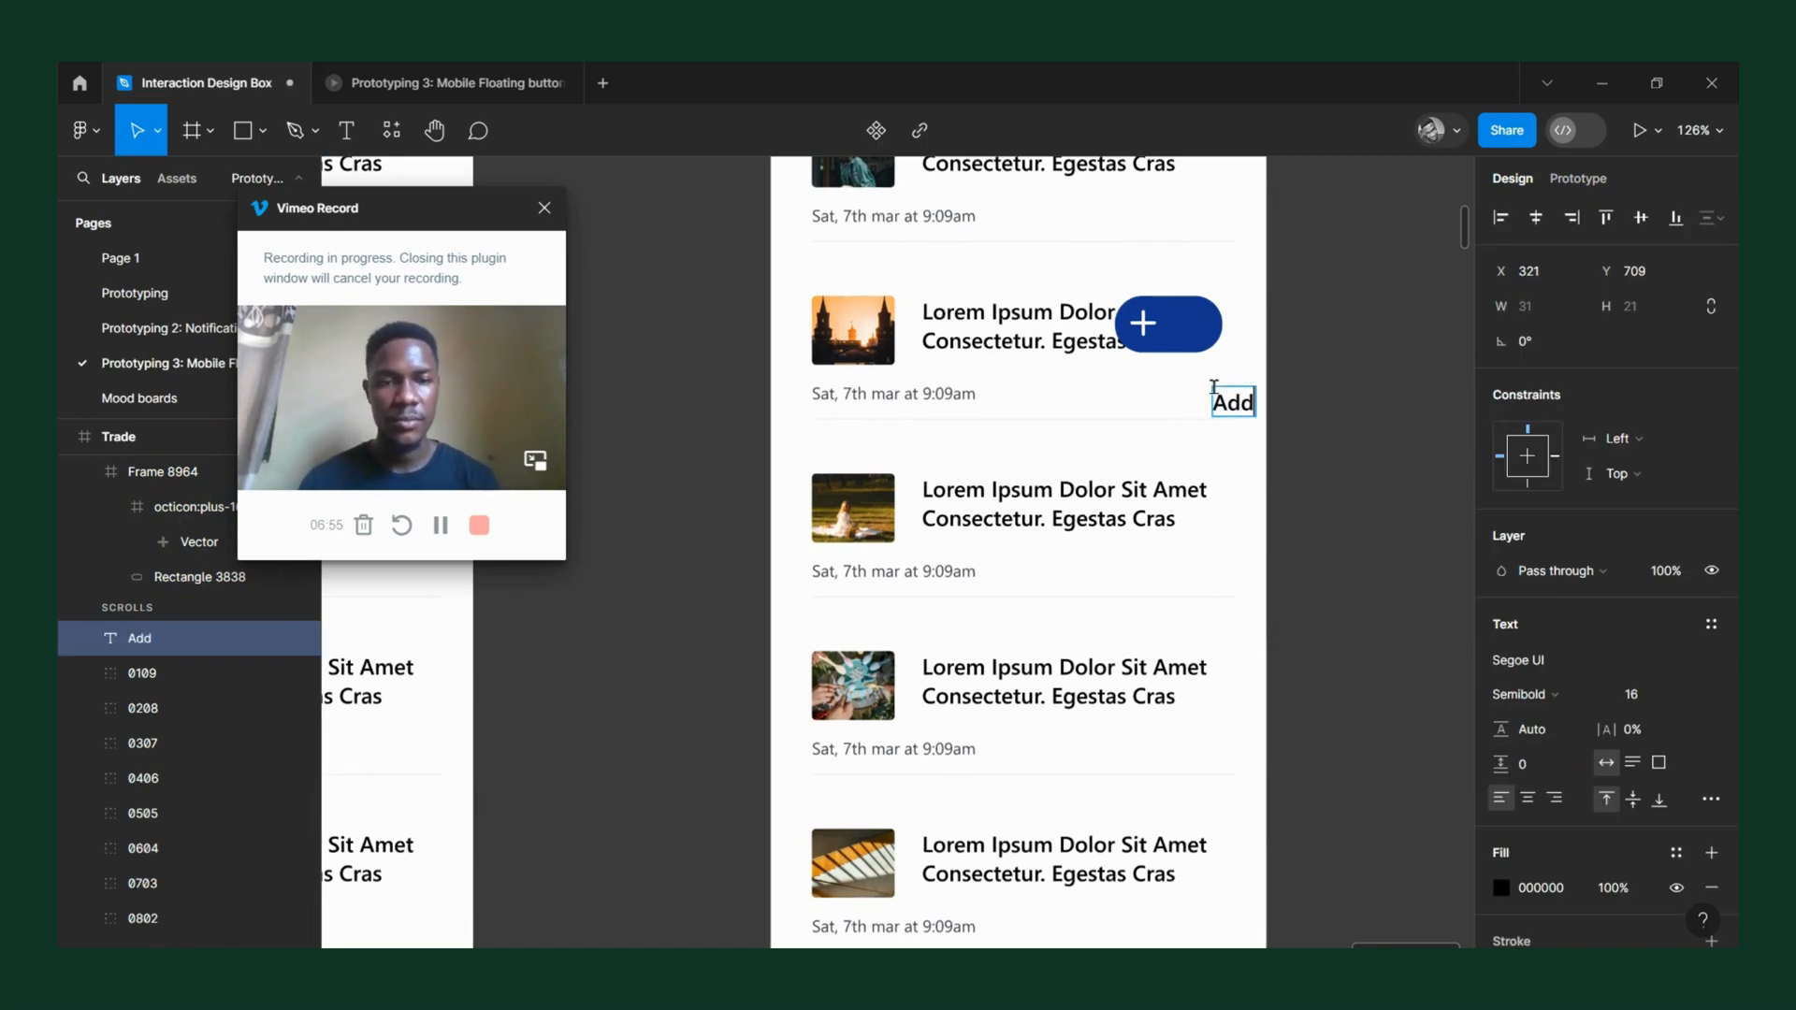
key("Escape")
Place the "Add" label inside the blue button beside the plus icon and fill it with white, FFFFFF.
scroll(1214, 386, "up", 2)
scroll(1214, 386, "up", 4)
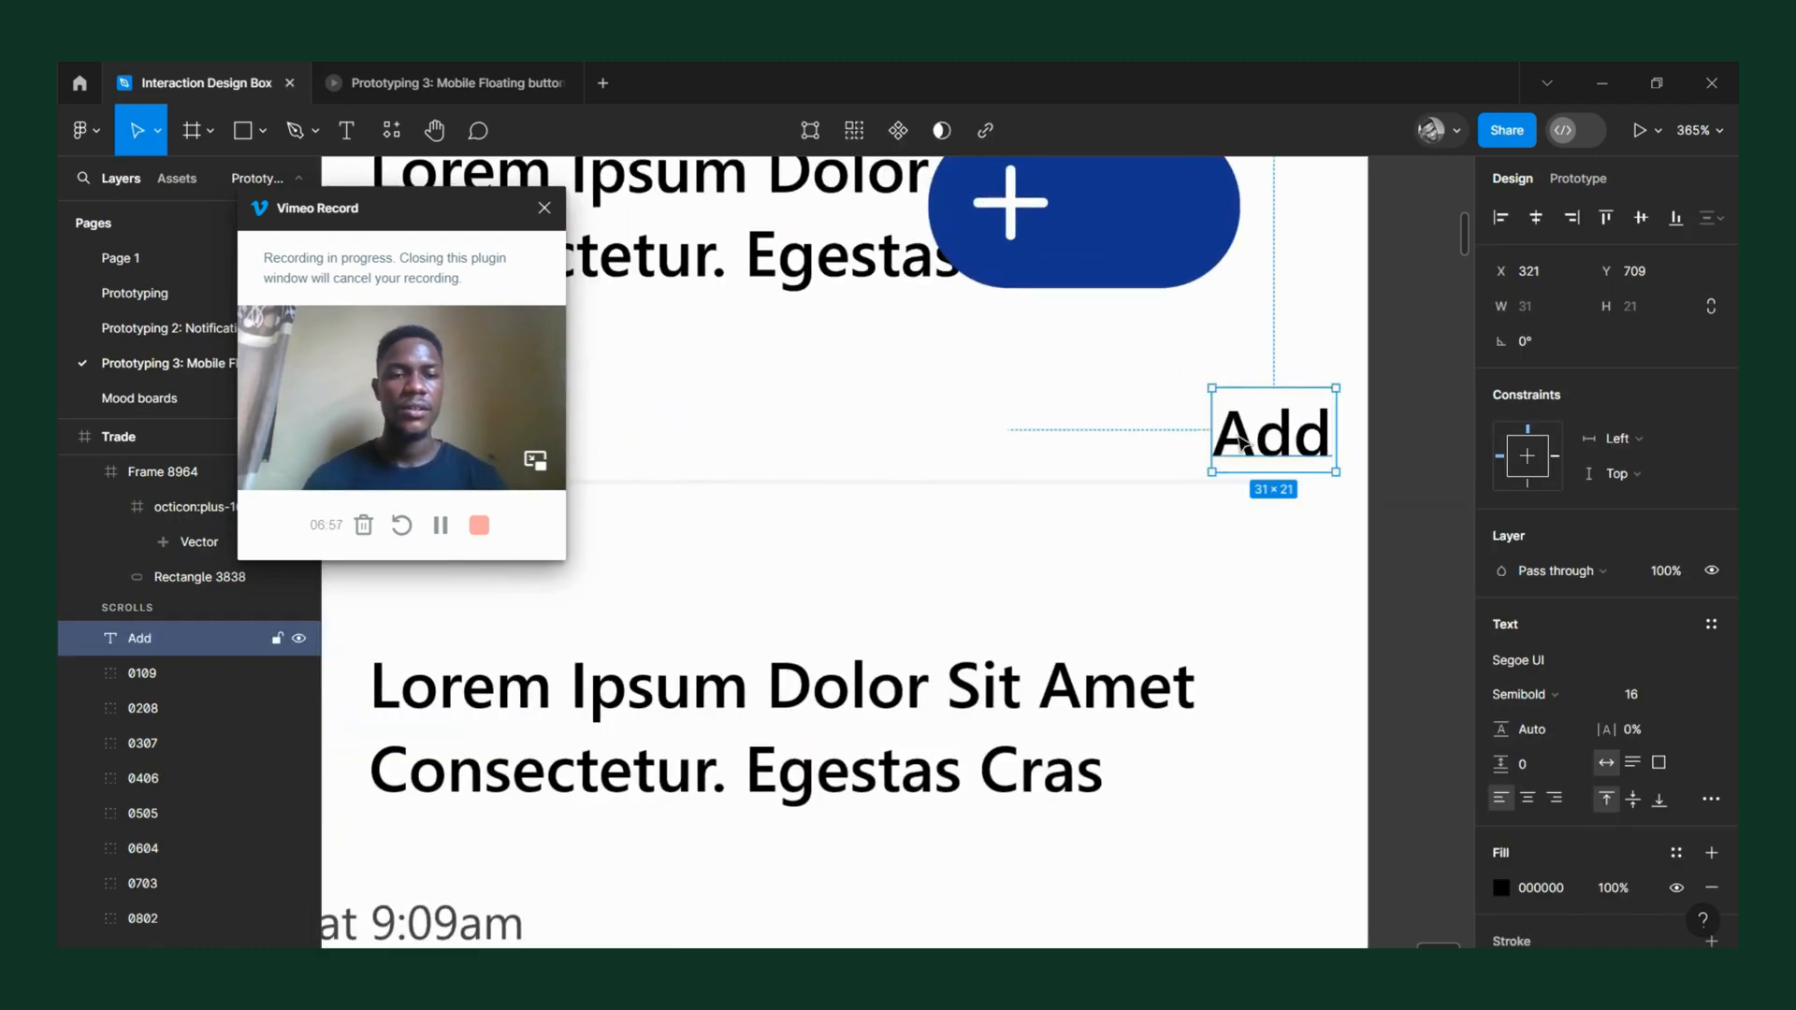
left_click_drag(1291, 447, 1153, 216)
left_click(1500, 890)
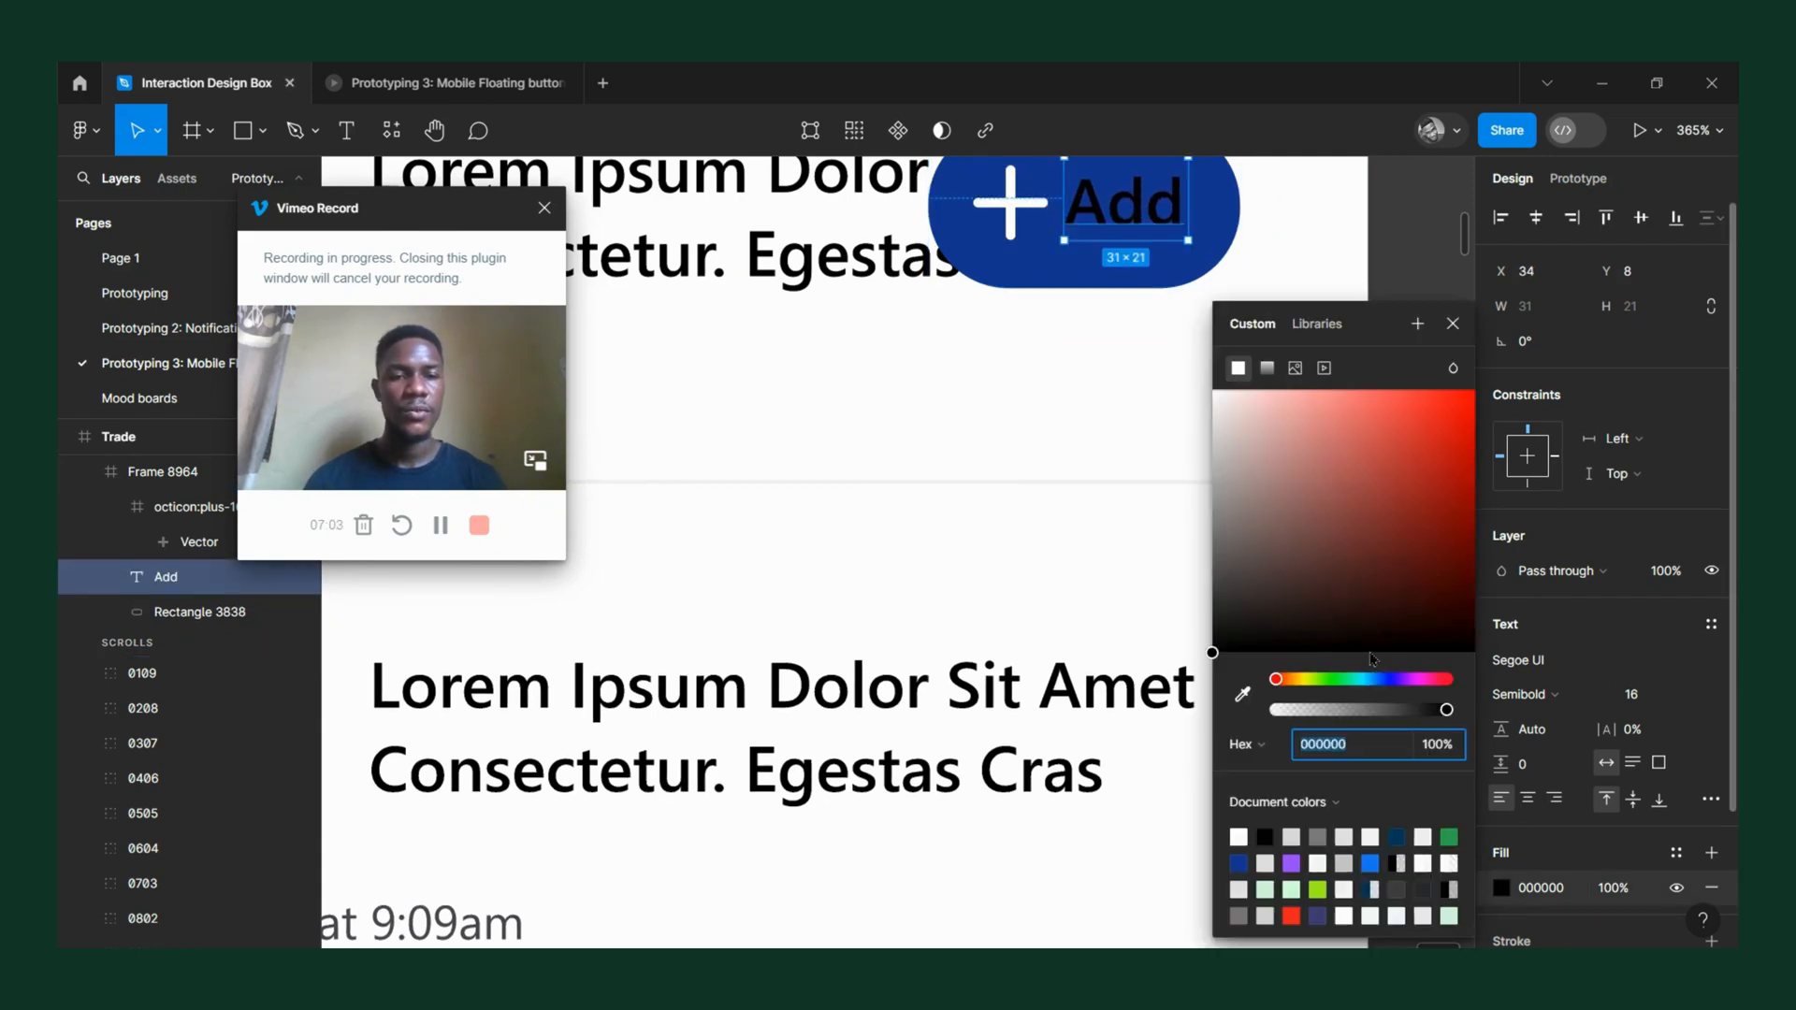
left_click_drag(1332, 489, 1099, 336)
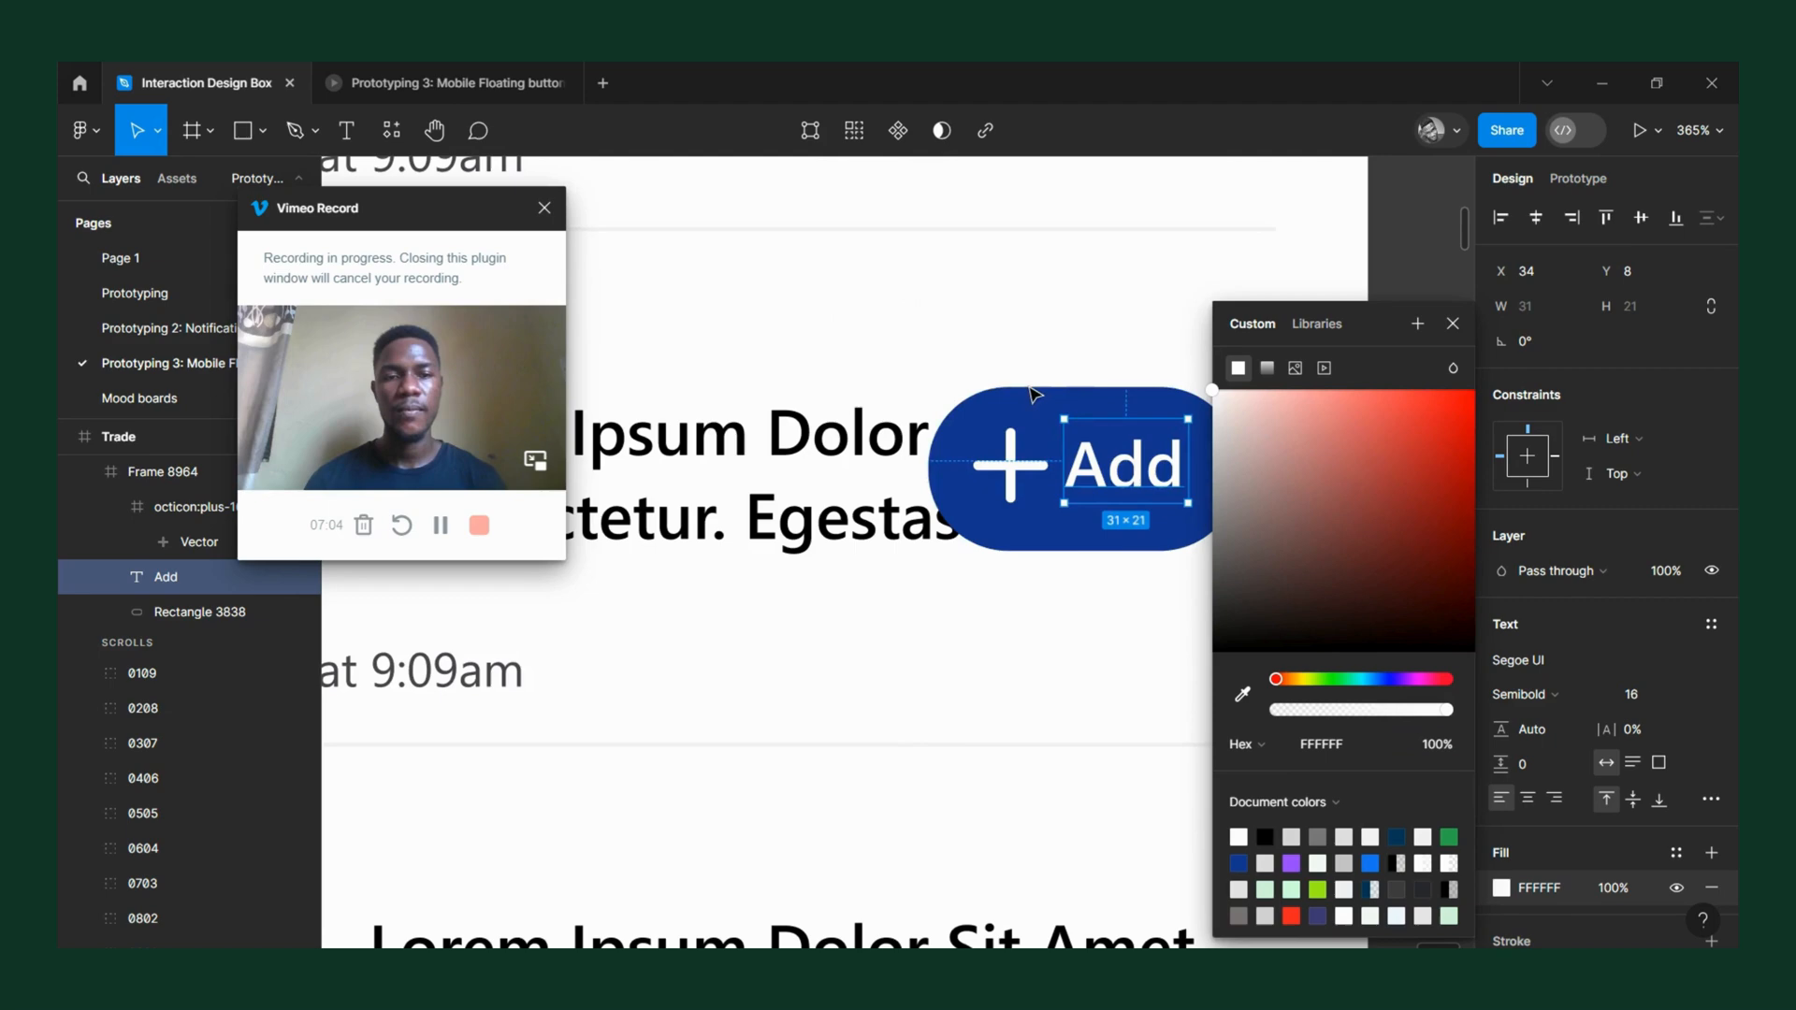
left_click(1185, 297)
Examine the expanded Add button's proportions on its Trade frame and against the round plus button on the neighbouring frame.
scroll(1129, 397, "down", 1)
scroll(1291, 457, "down", 1)
scroll(1205, 444, "down", 1)
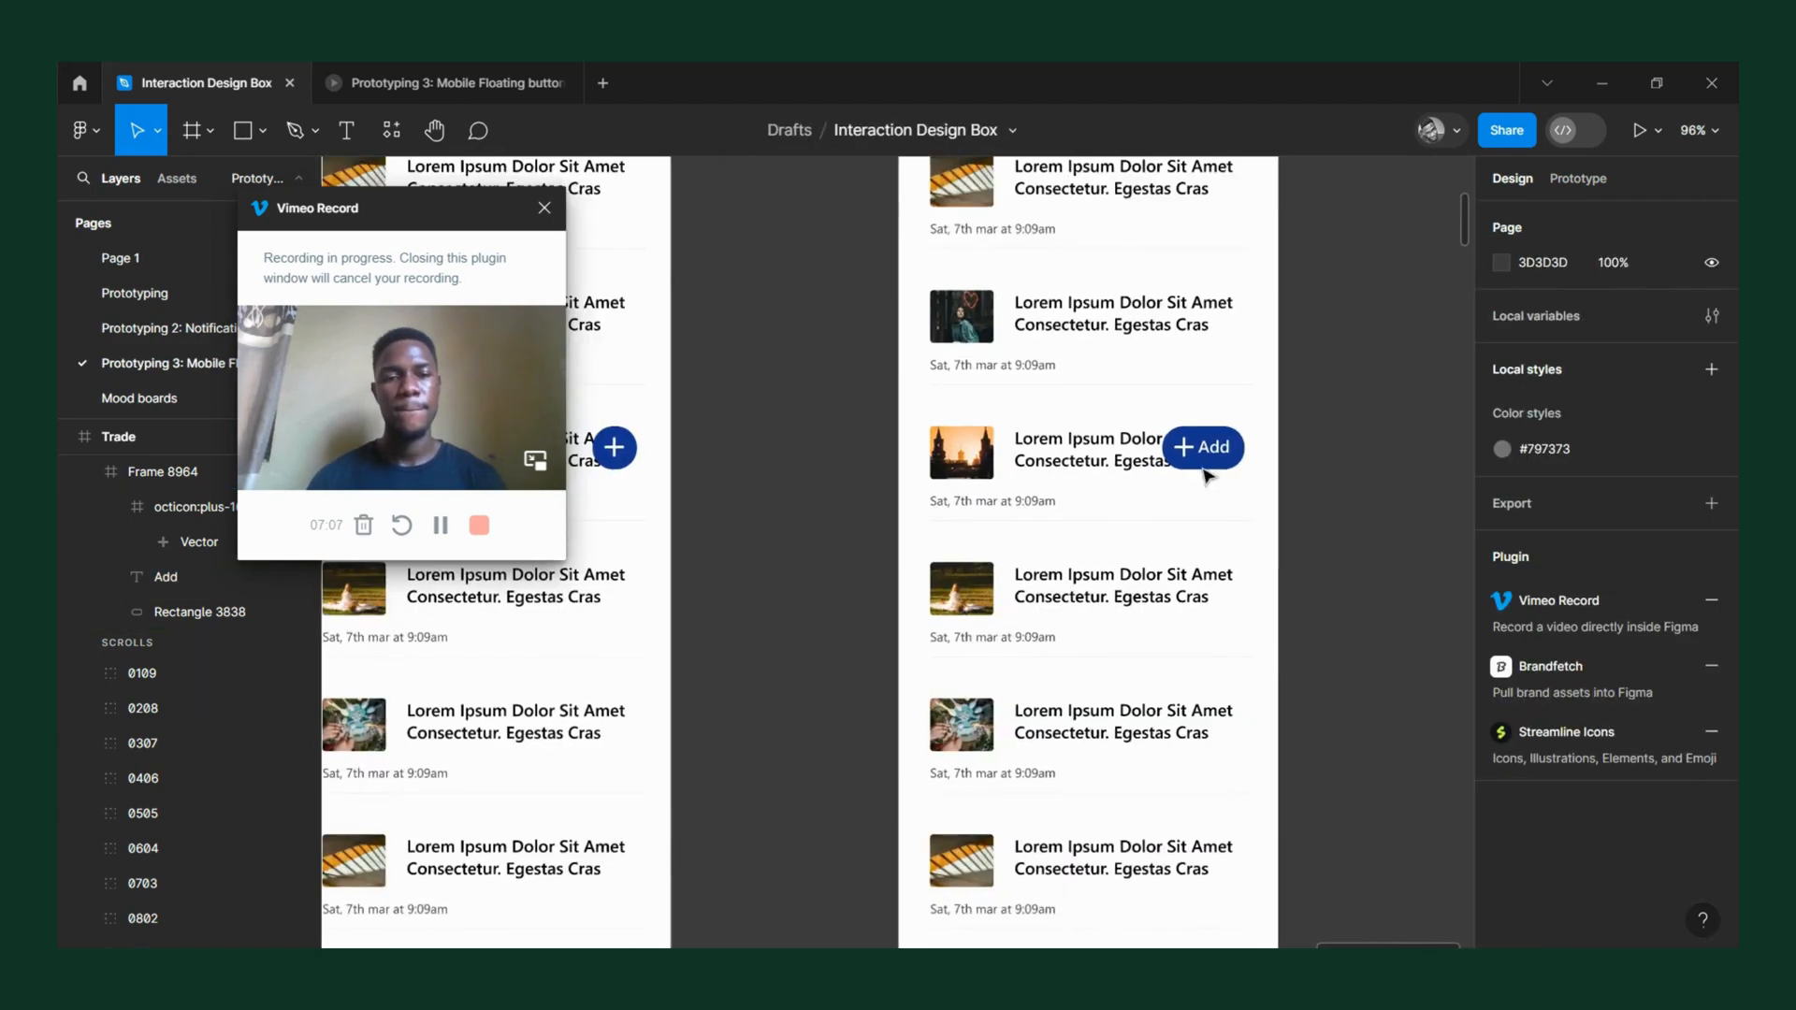
scroll(1204, 445, "up", 5)
scroll(1203, 451, "down", 5)
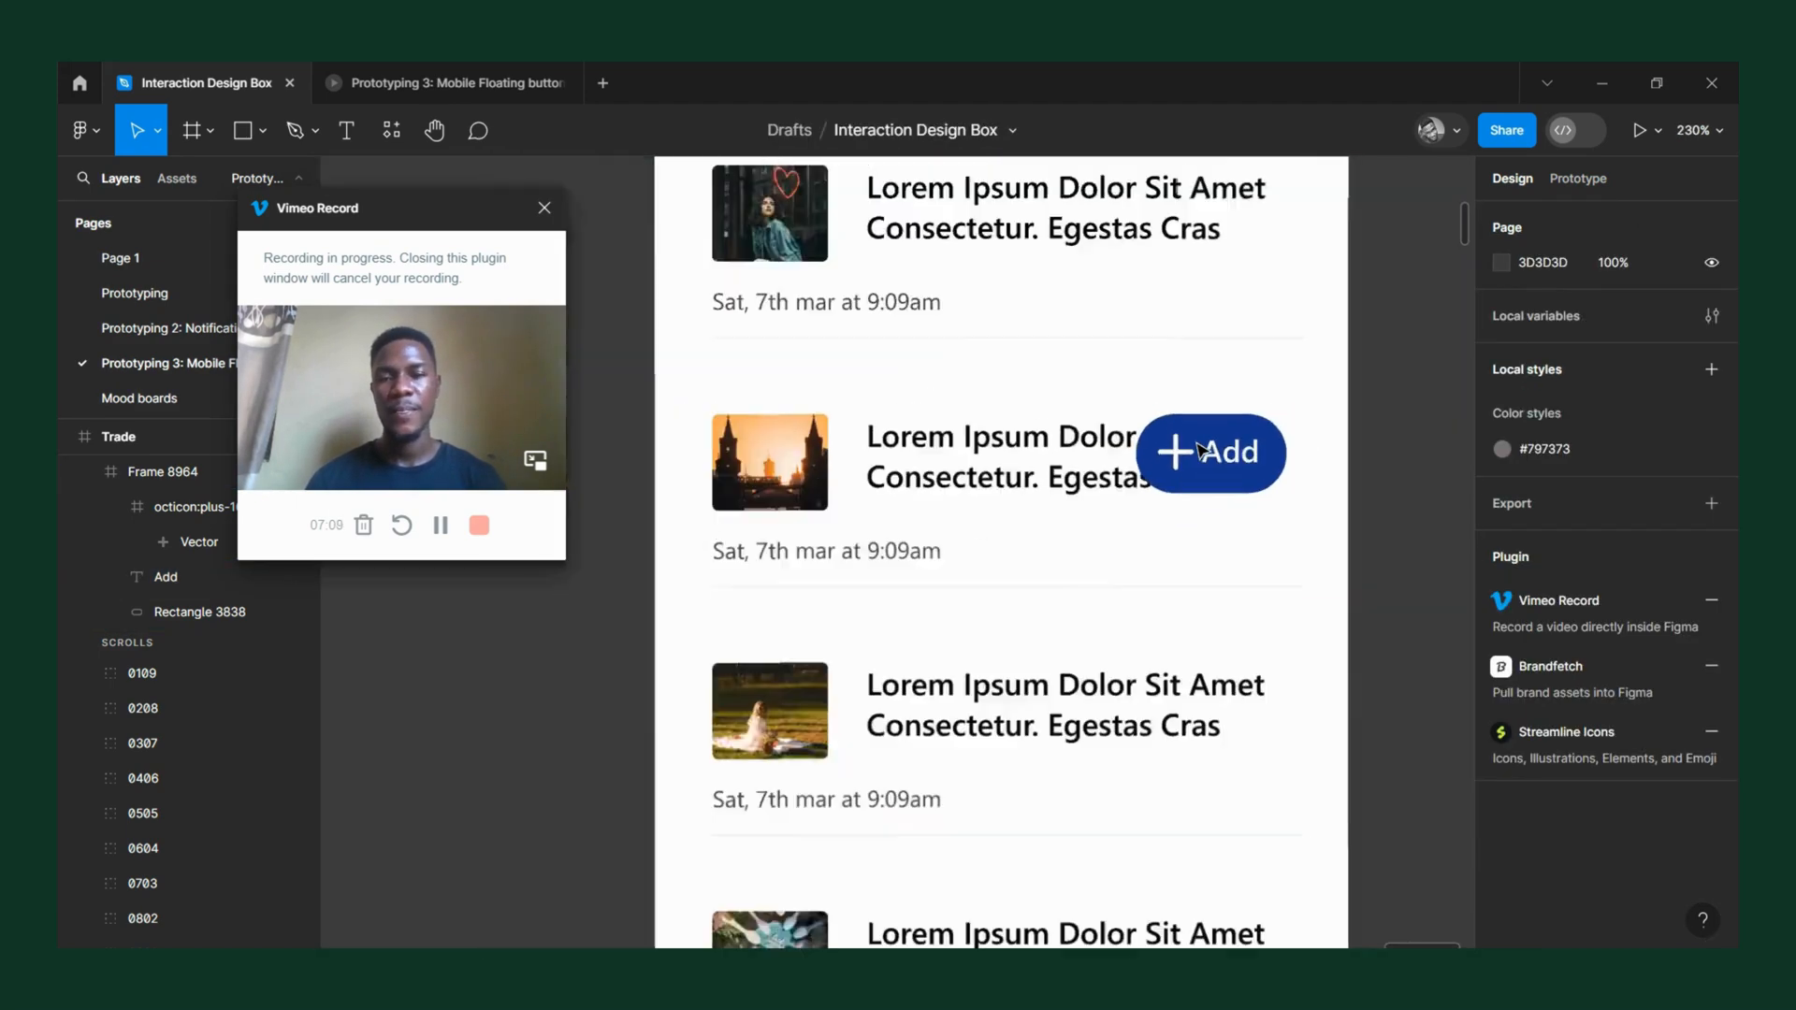
scroll(1202, 451, "up", 1)
scroll(1200, 451, "right", 3)
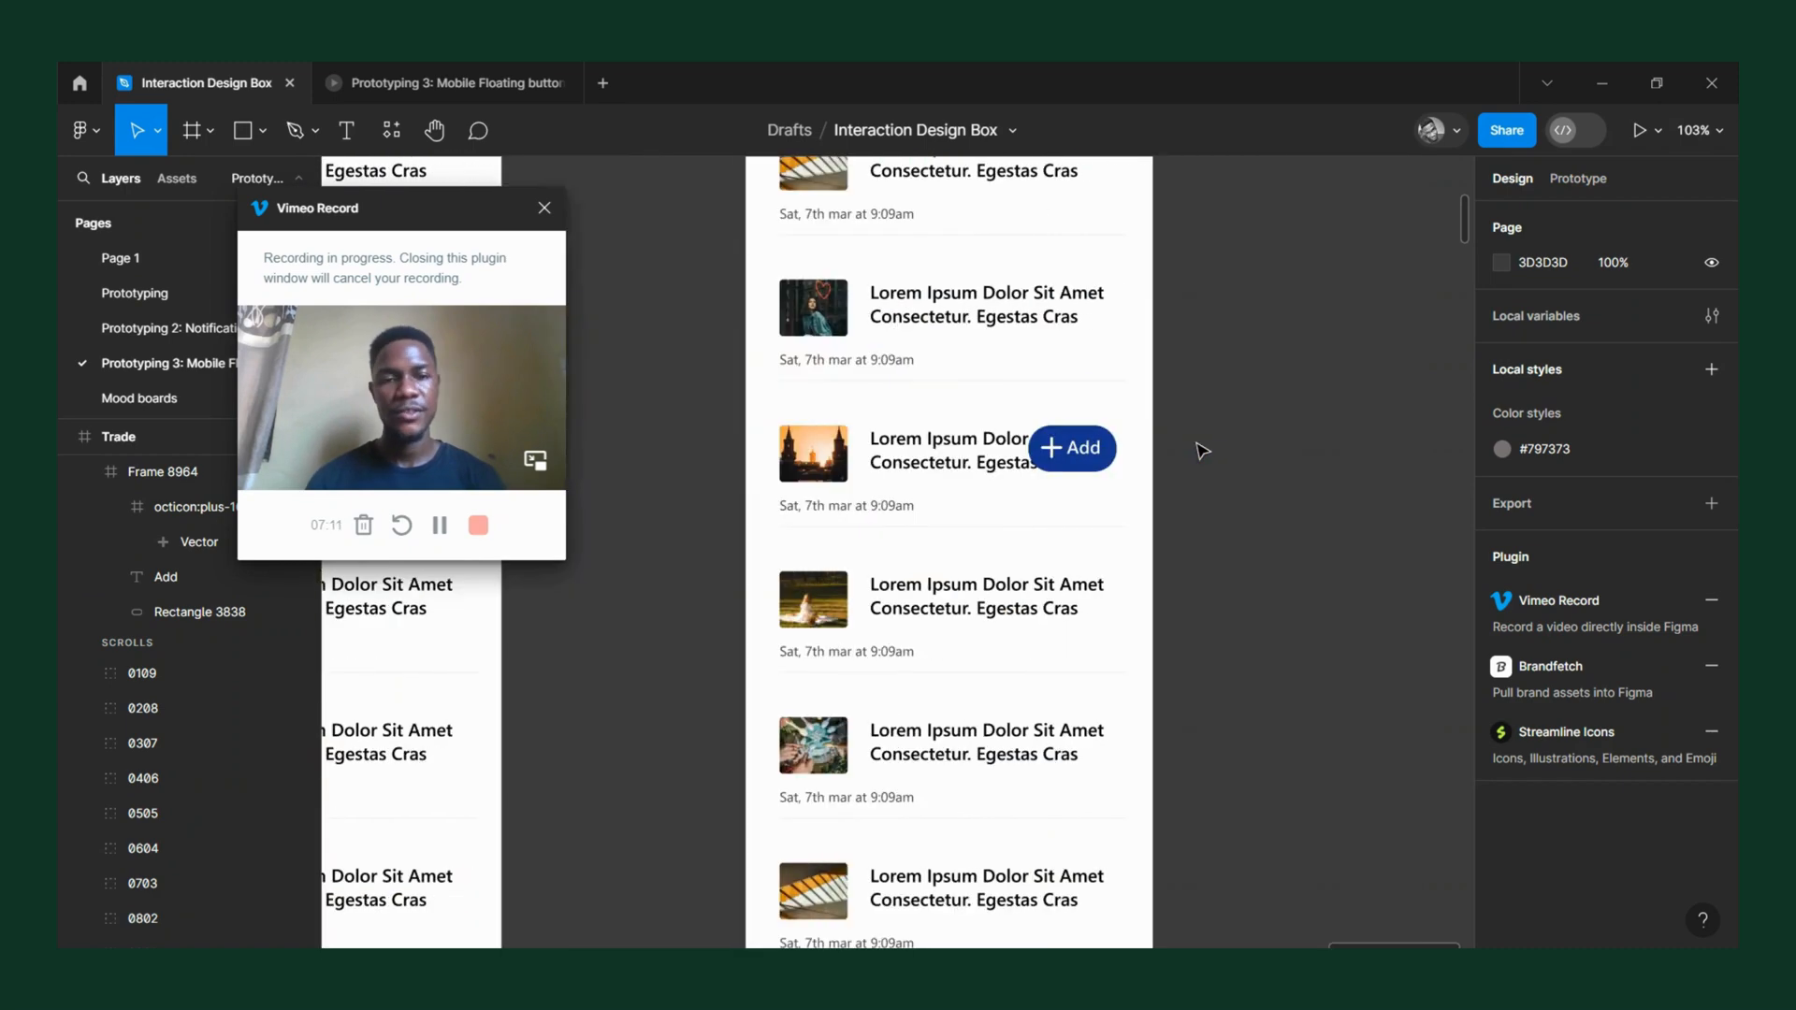
Set the "Add" label's font size to 18.
scroll(1113, 435, "up", 6)
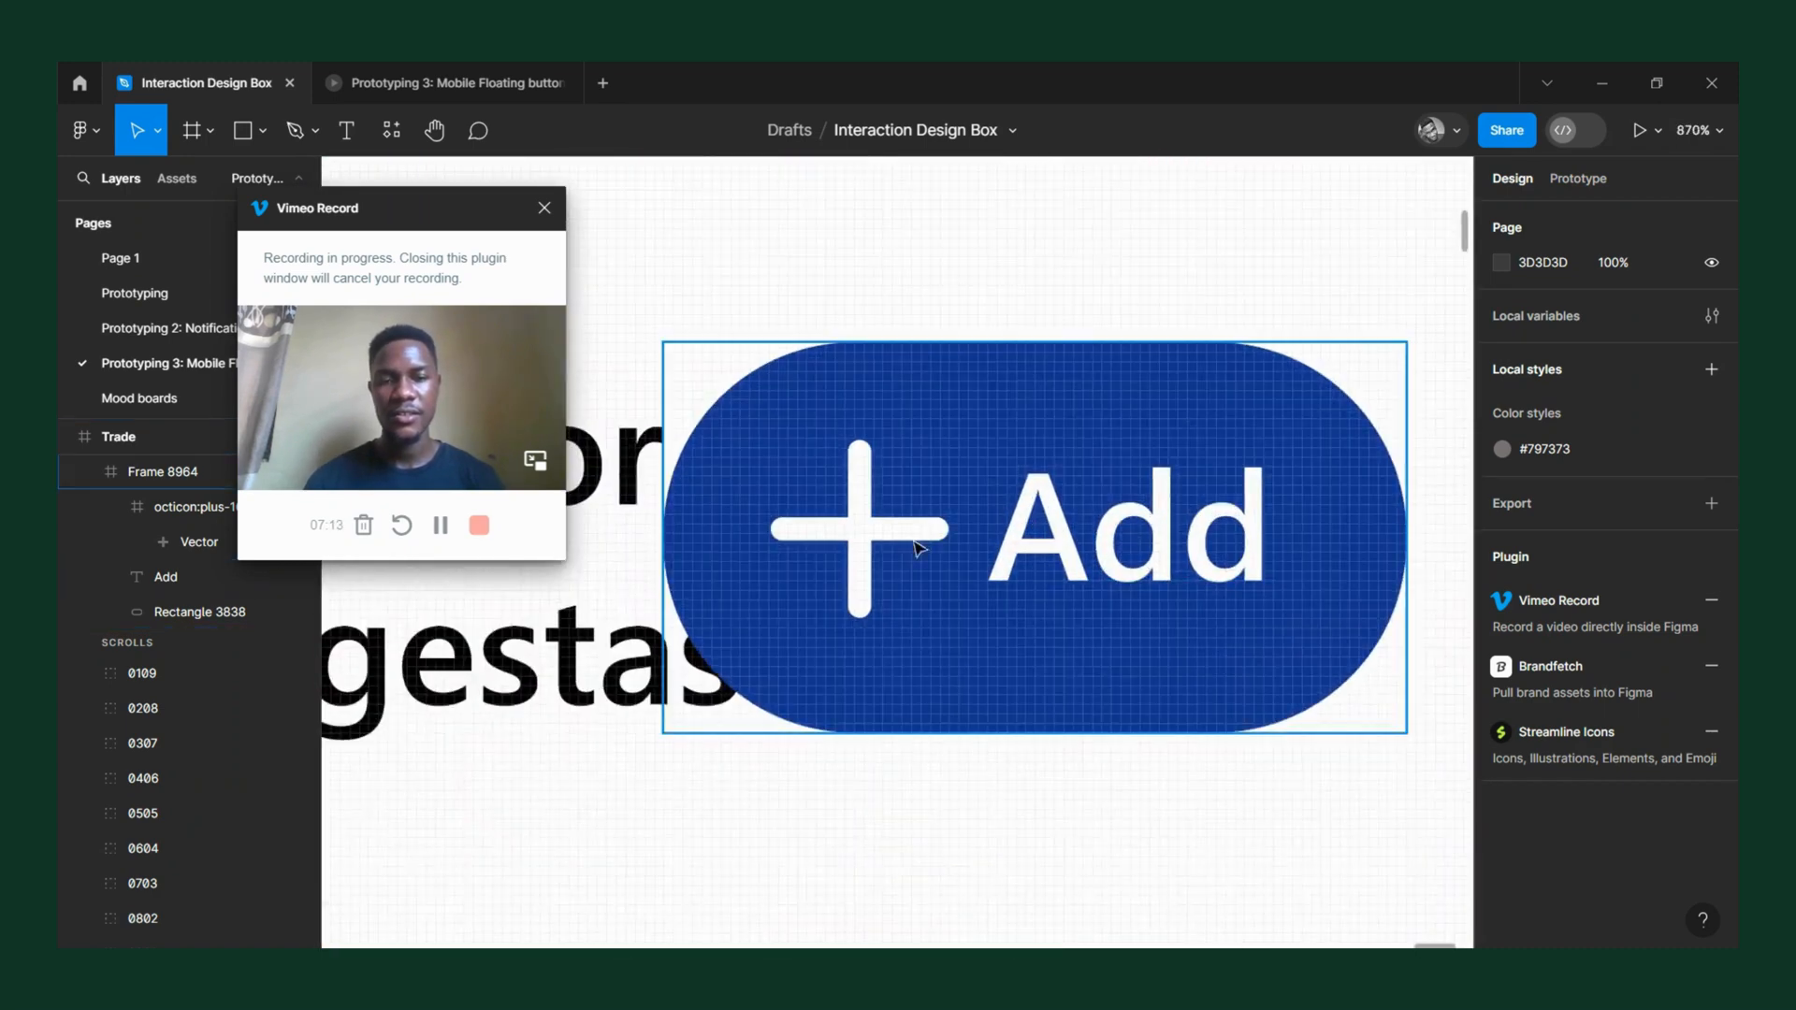
double_click(1080, 537)
scroll(1080, 537, "down", 2)
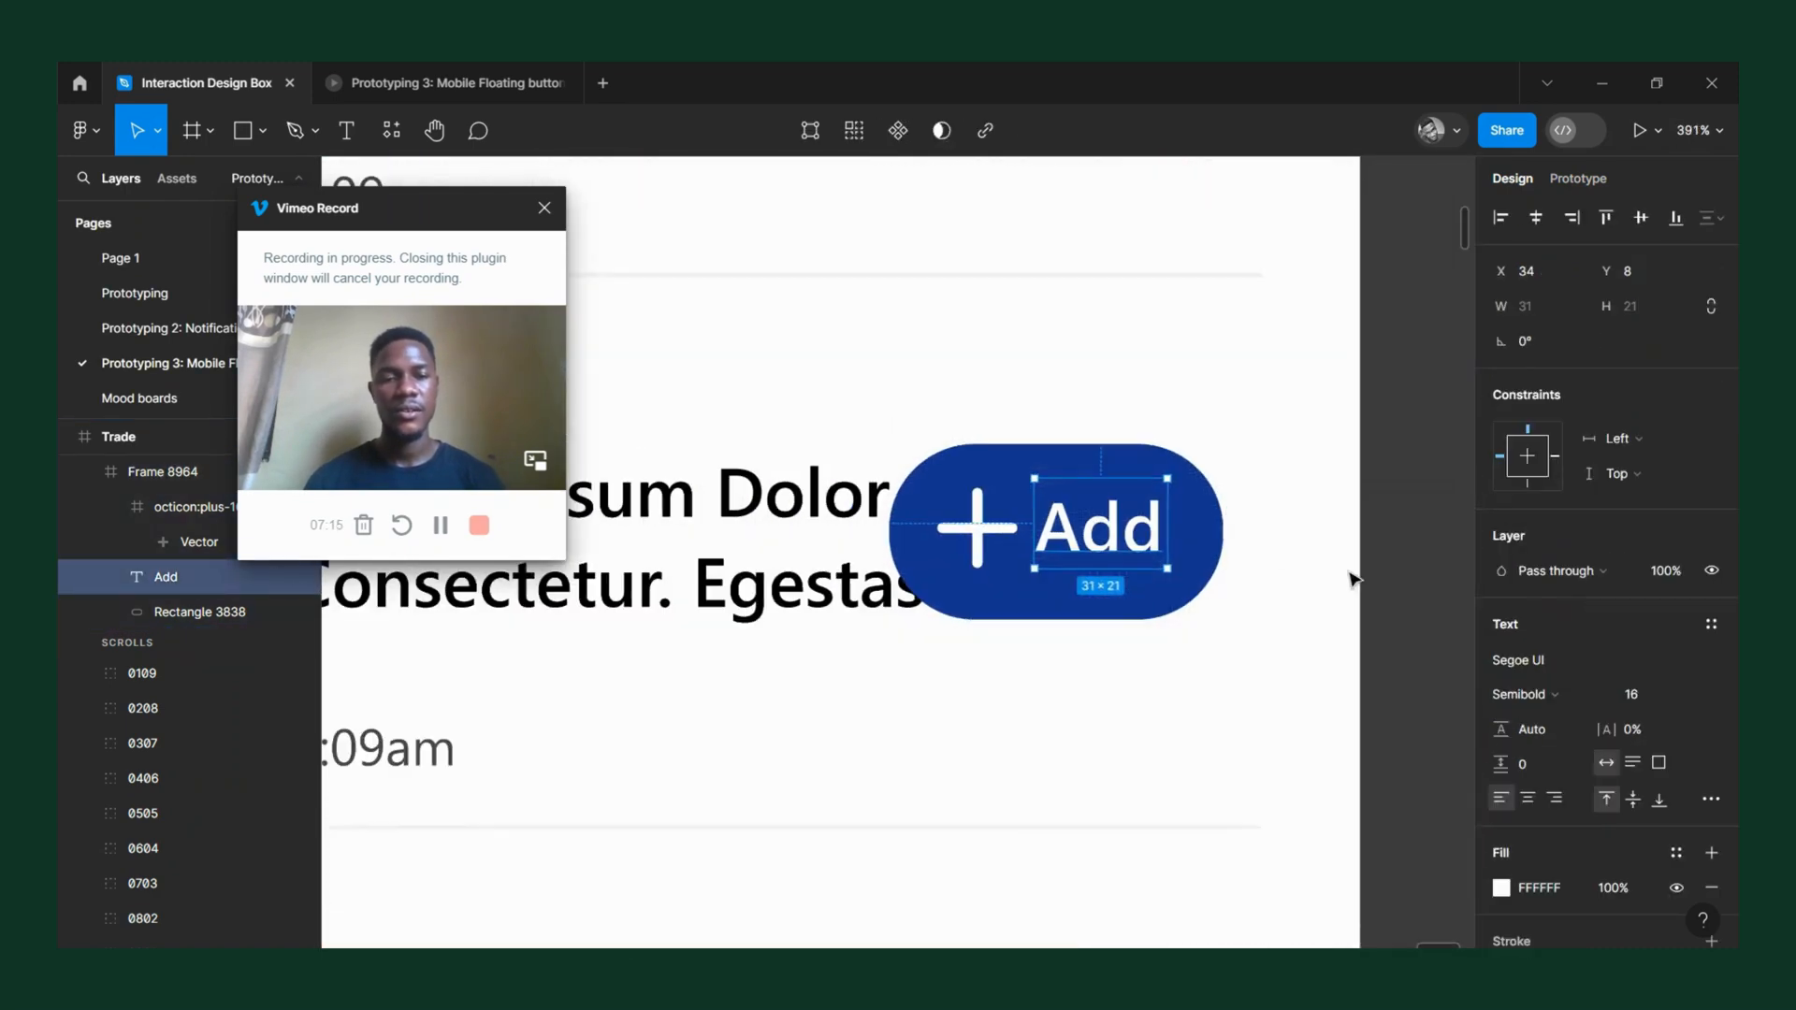
left_click(1635, 694)
type("18")
key("Return")
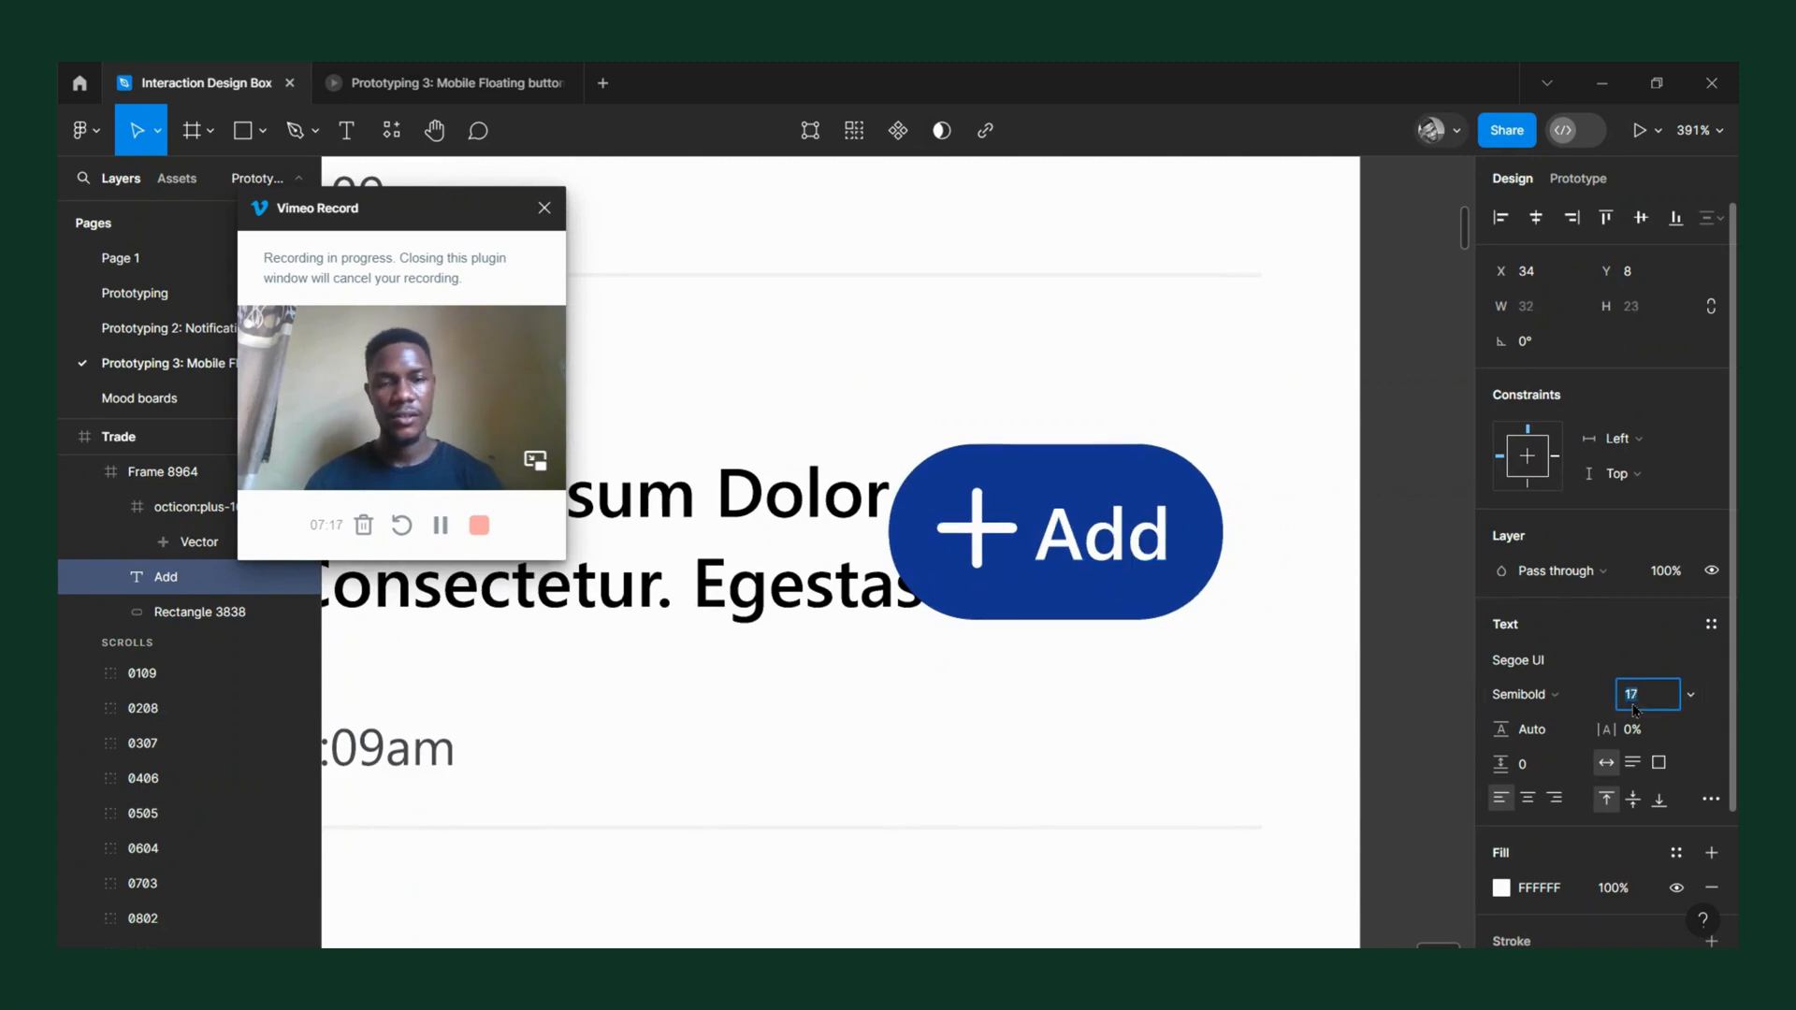
Stretch the blue rounded rectangle behind the plus icon and label further left to a width of 95.
left_click(968, 522)
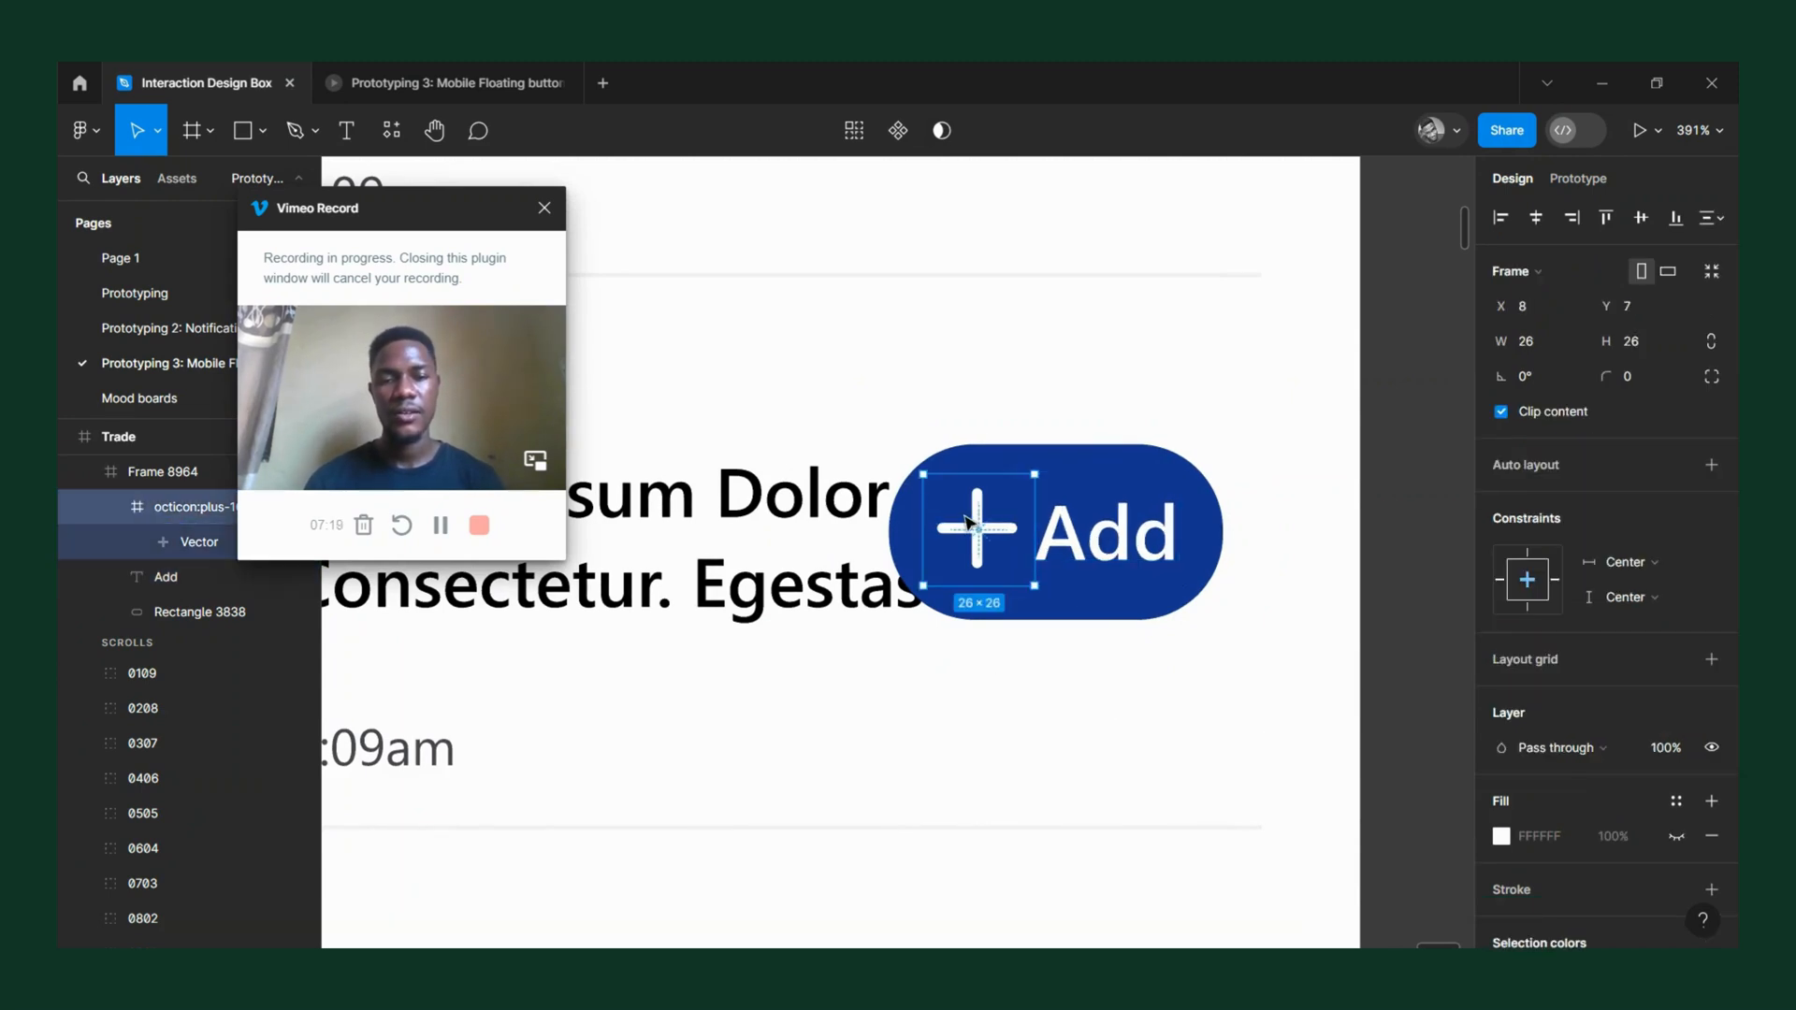
left_click(894, 515)
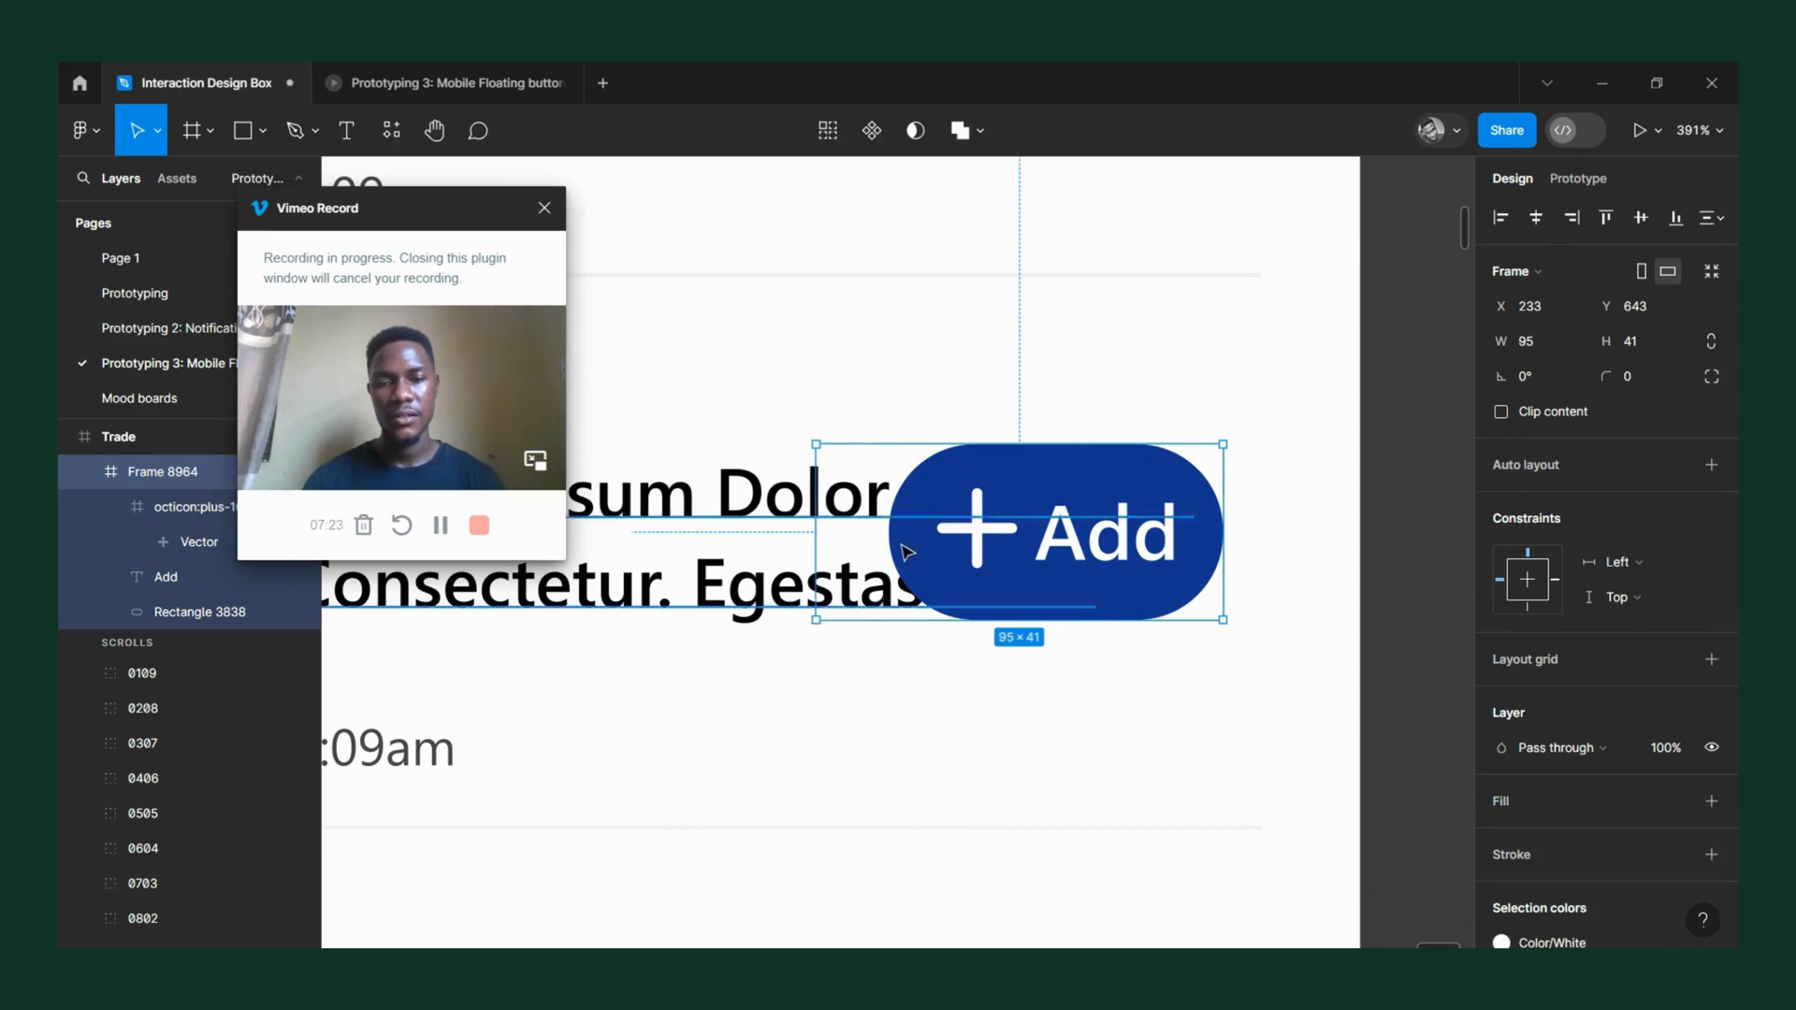
left_click(901, 536)
left_click_drag(864, 514, 810, 528)
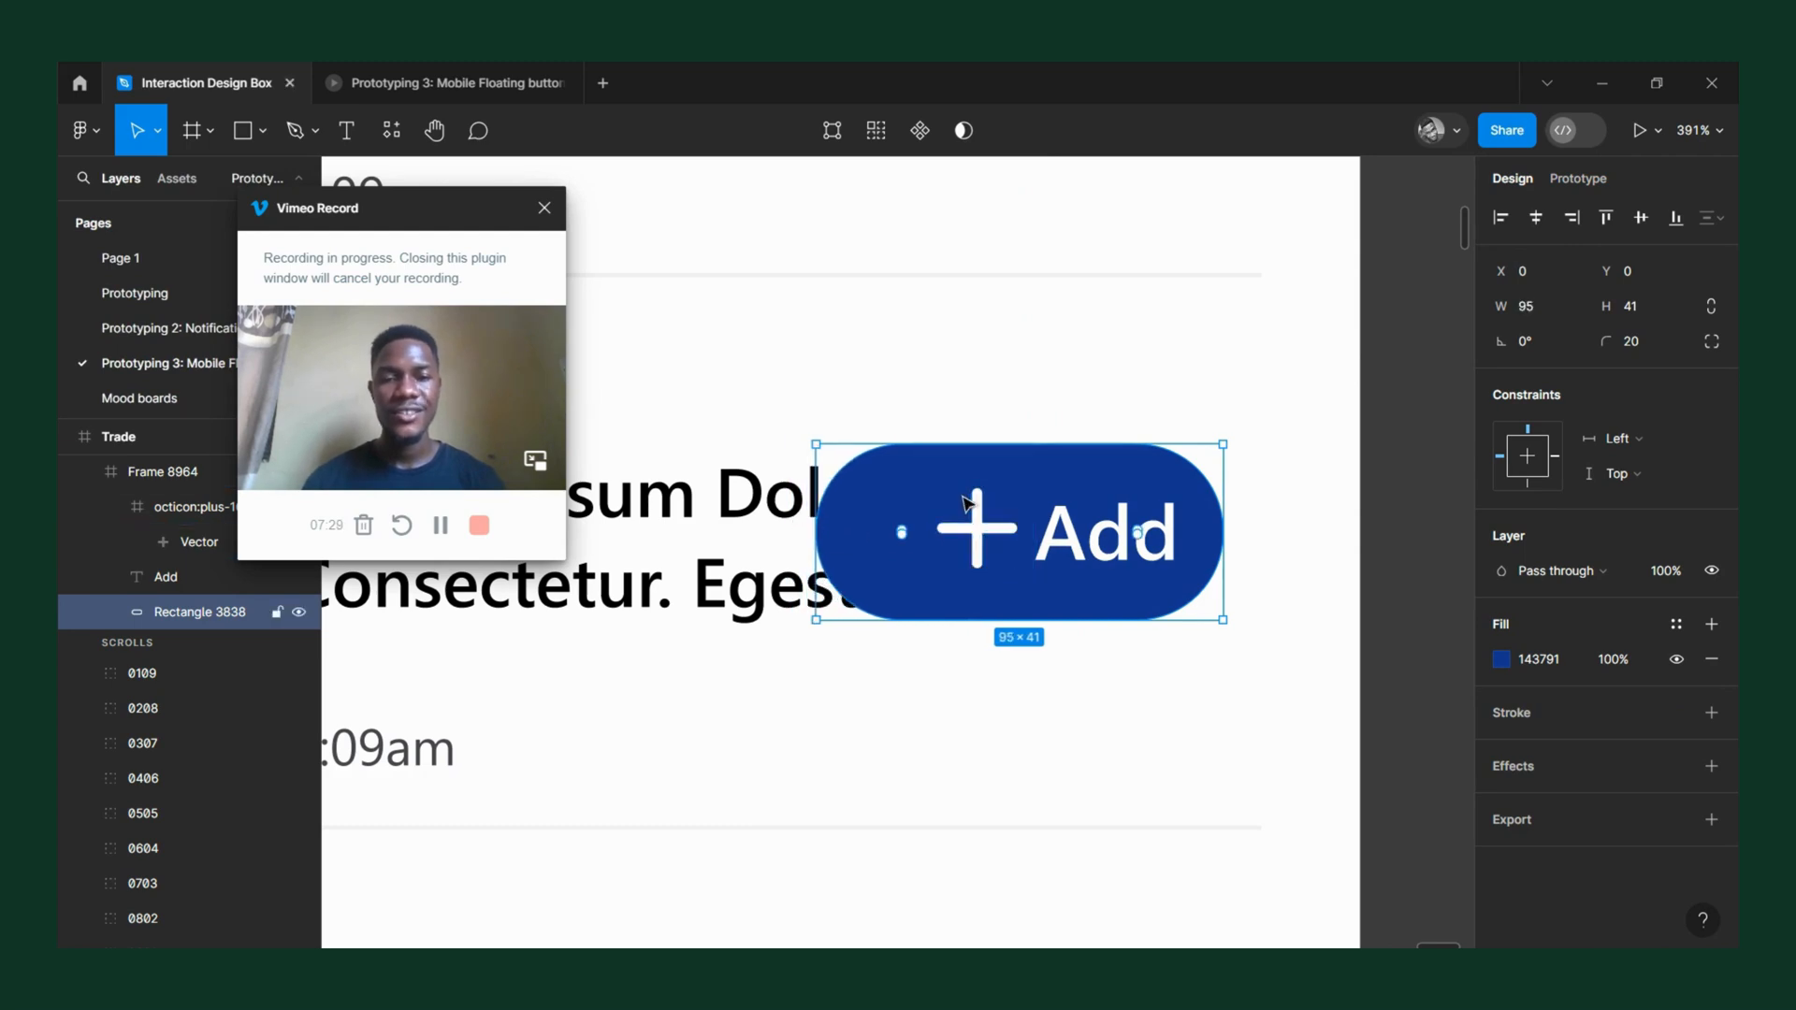
Shift the plus icon toward the widened button's left end and position the "Add" label at X 41.
scroll(1019, 557, "up", 5)
left_click(987, 545)
left_click_drag(987, 546, 855, 535)
left_click(1200, 608)
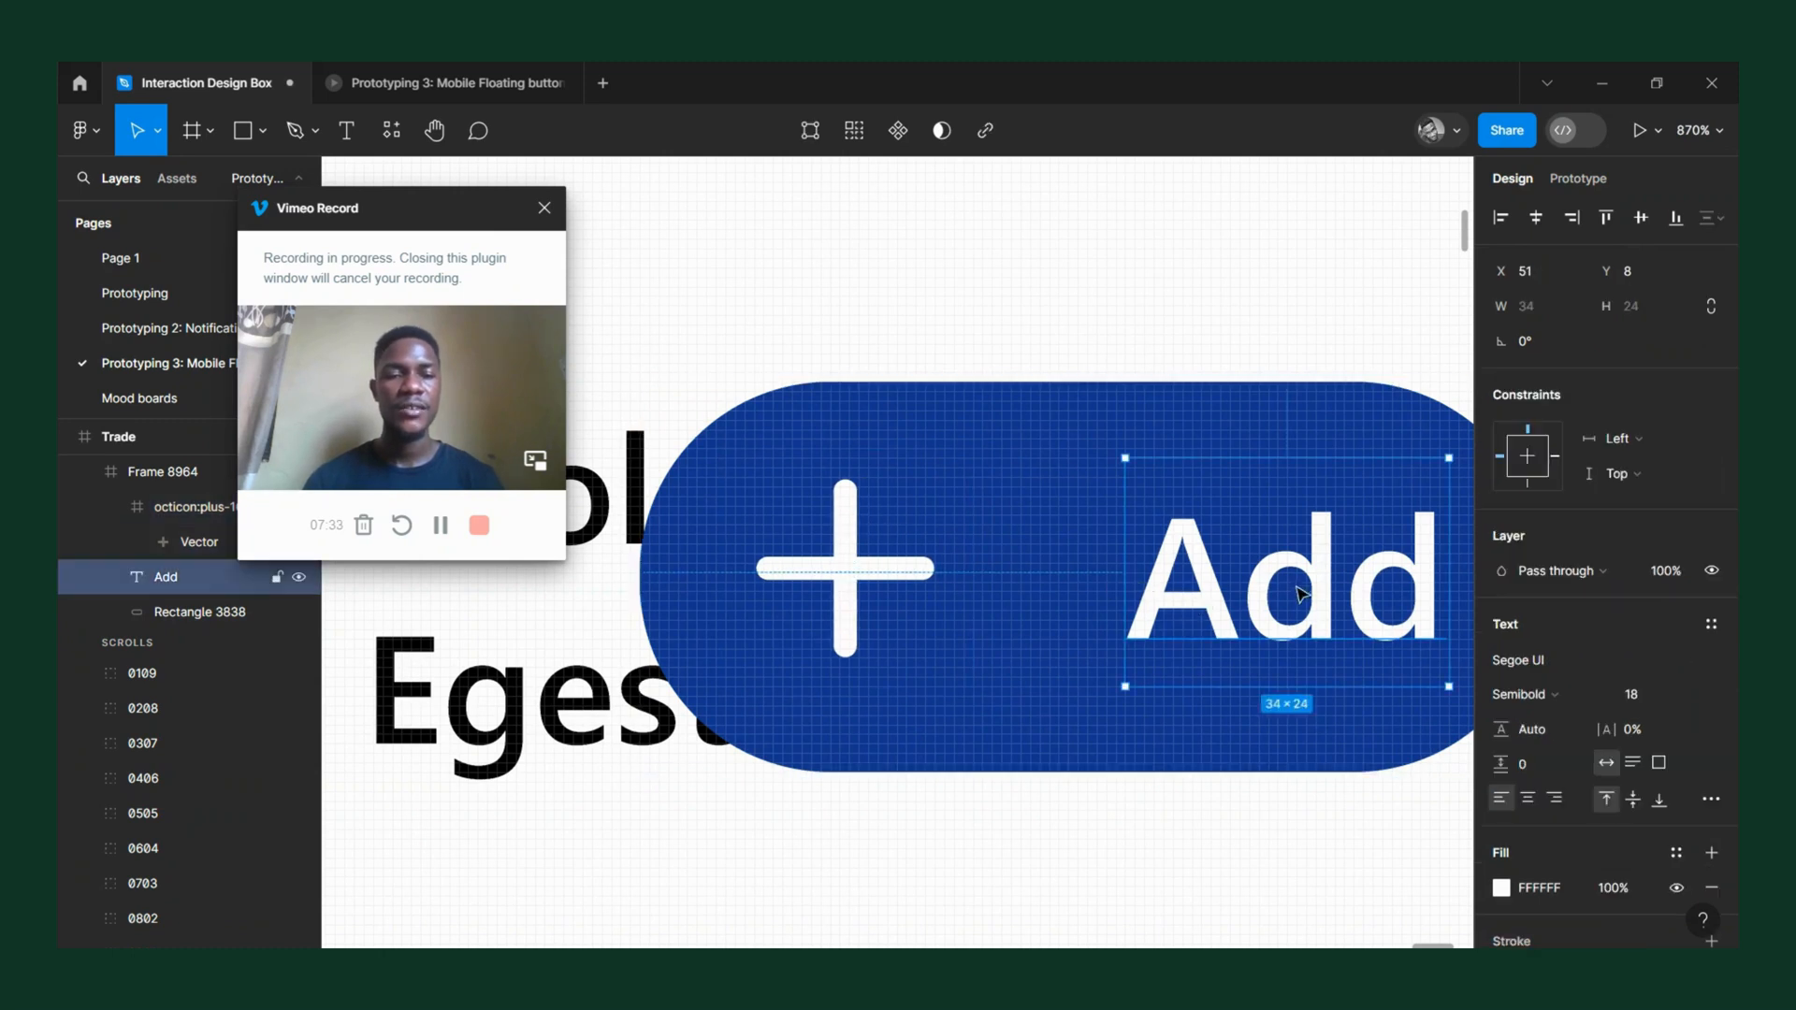
key("Left")
key("Left")
key("Left")
key("Left")
key("Left")
key("Left")
key("Left")
key("Left")
key("Left")
key("Left")
key("Left")
key("Left")
key("Left")
key("Right")
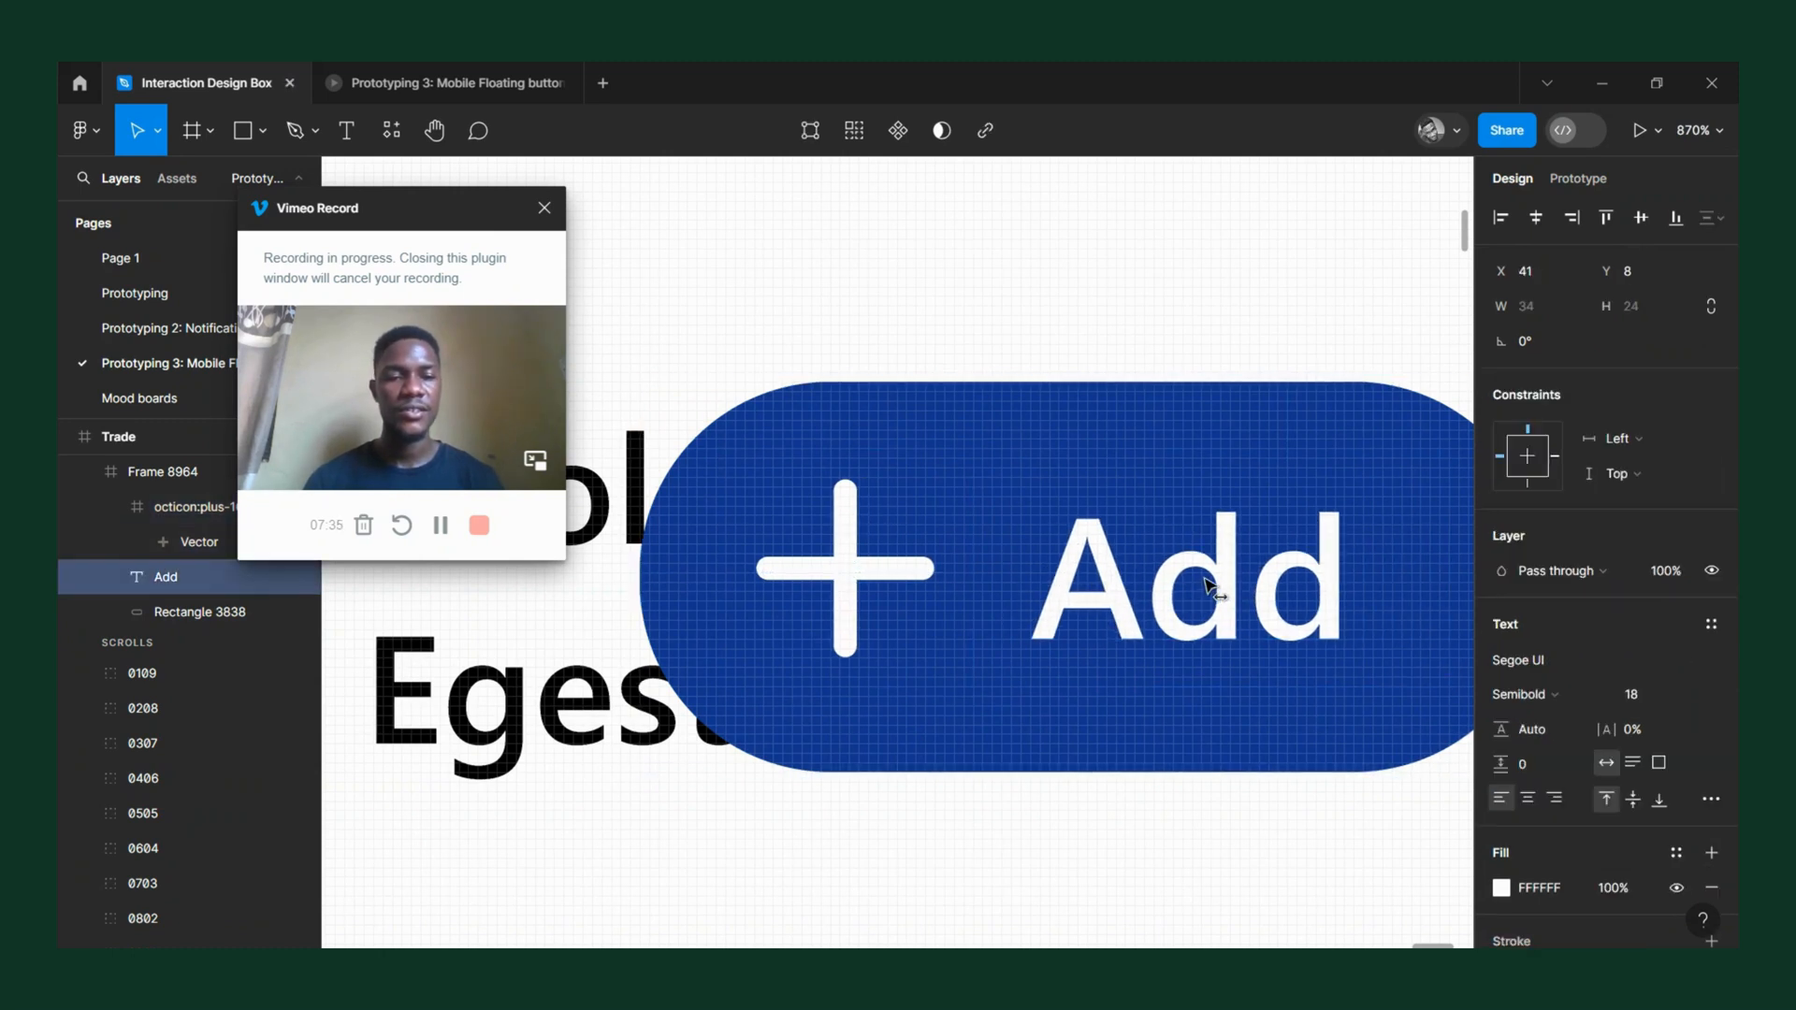
Nudge the "Add" label slightly to the right, farther from the plus icon in the button.
scroll(980, 550, "down", 5)
scroll(1150, 559, "down", 3)
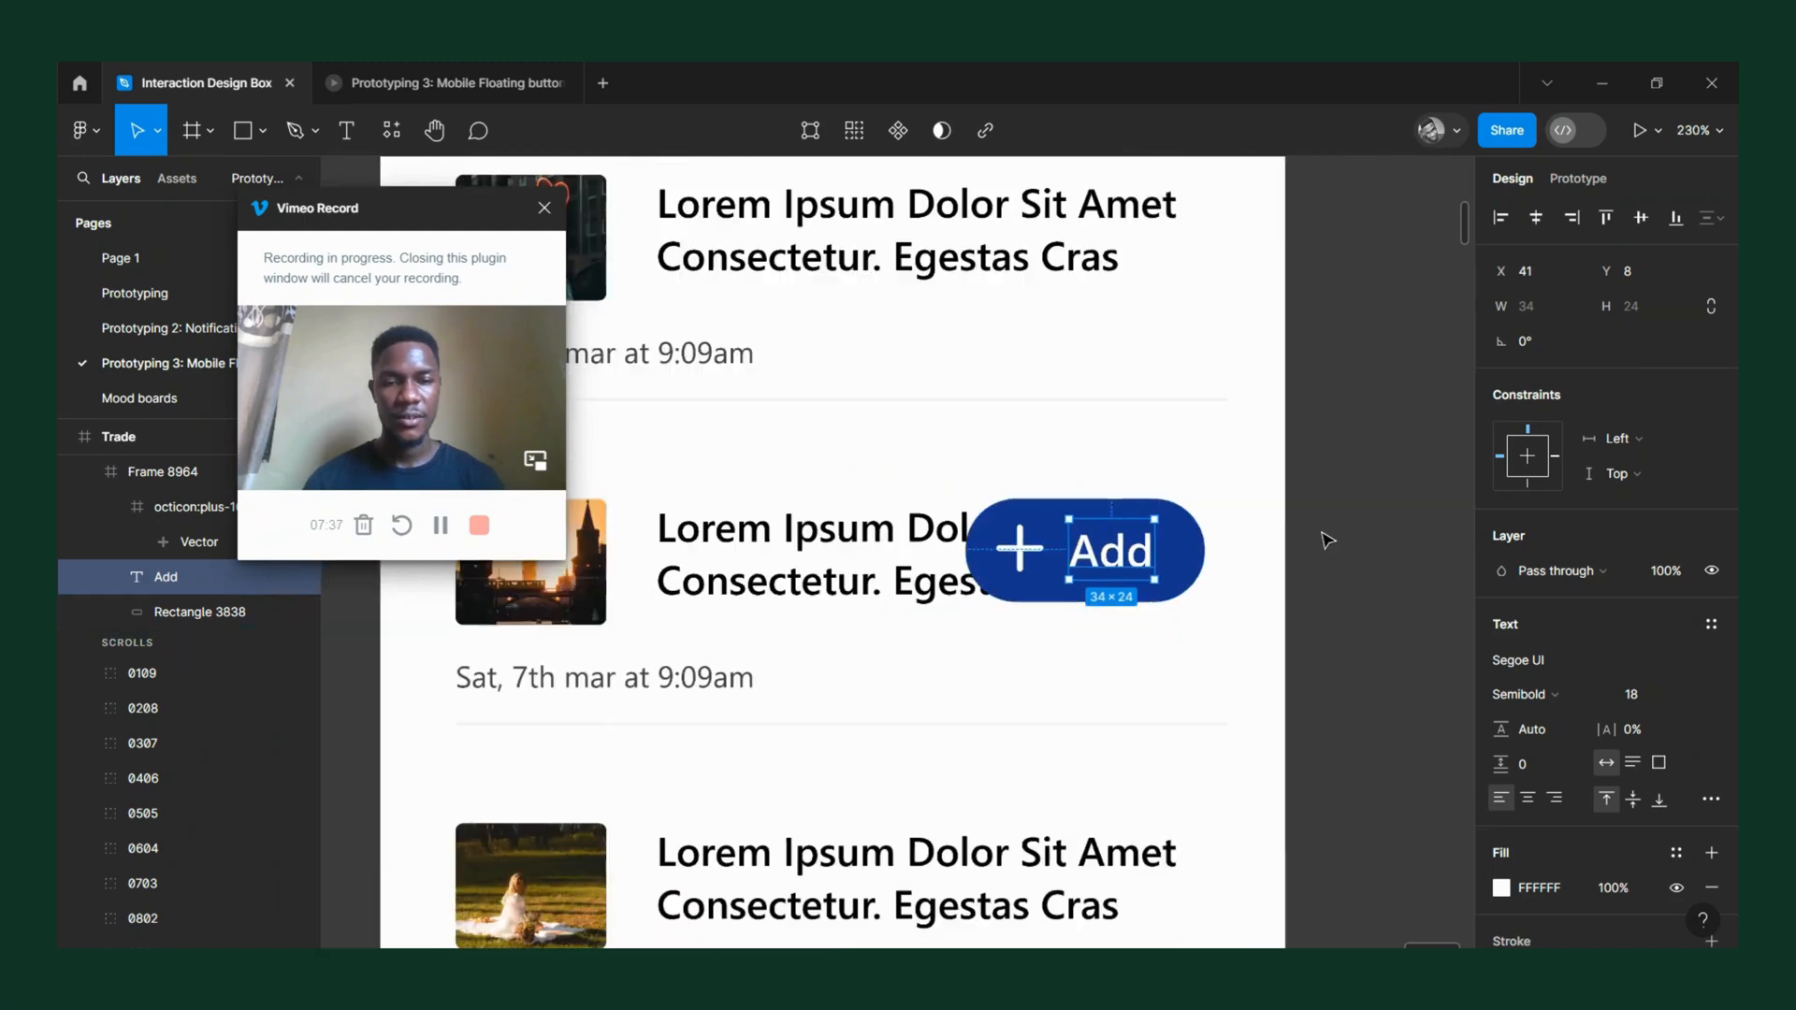
left_click(1329, 540)
scroll(1329, 541, "down", 6)
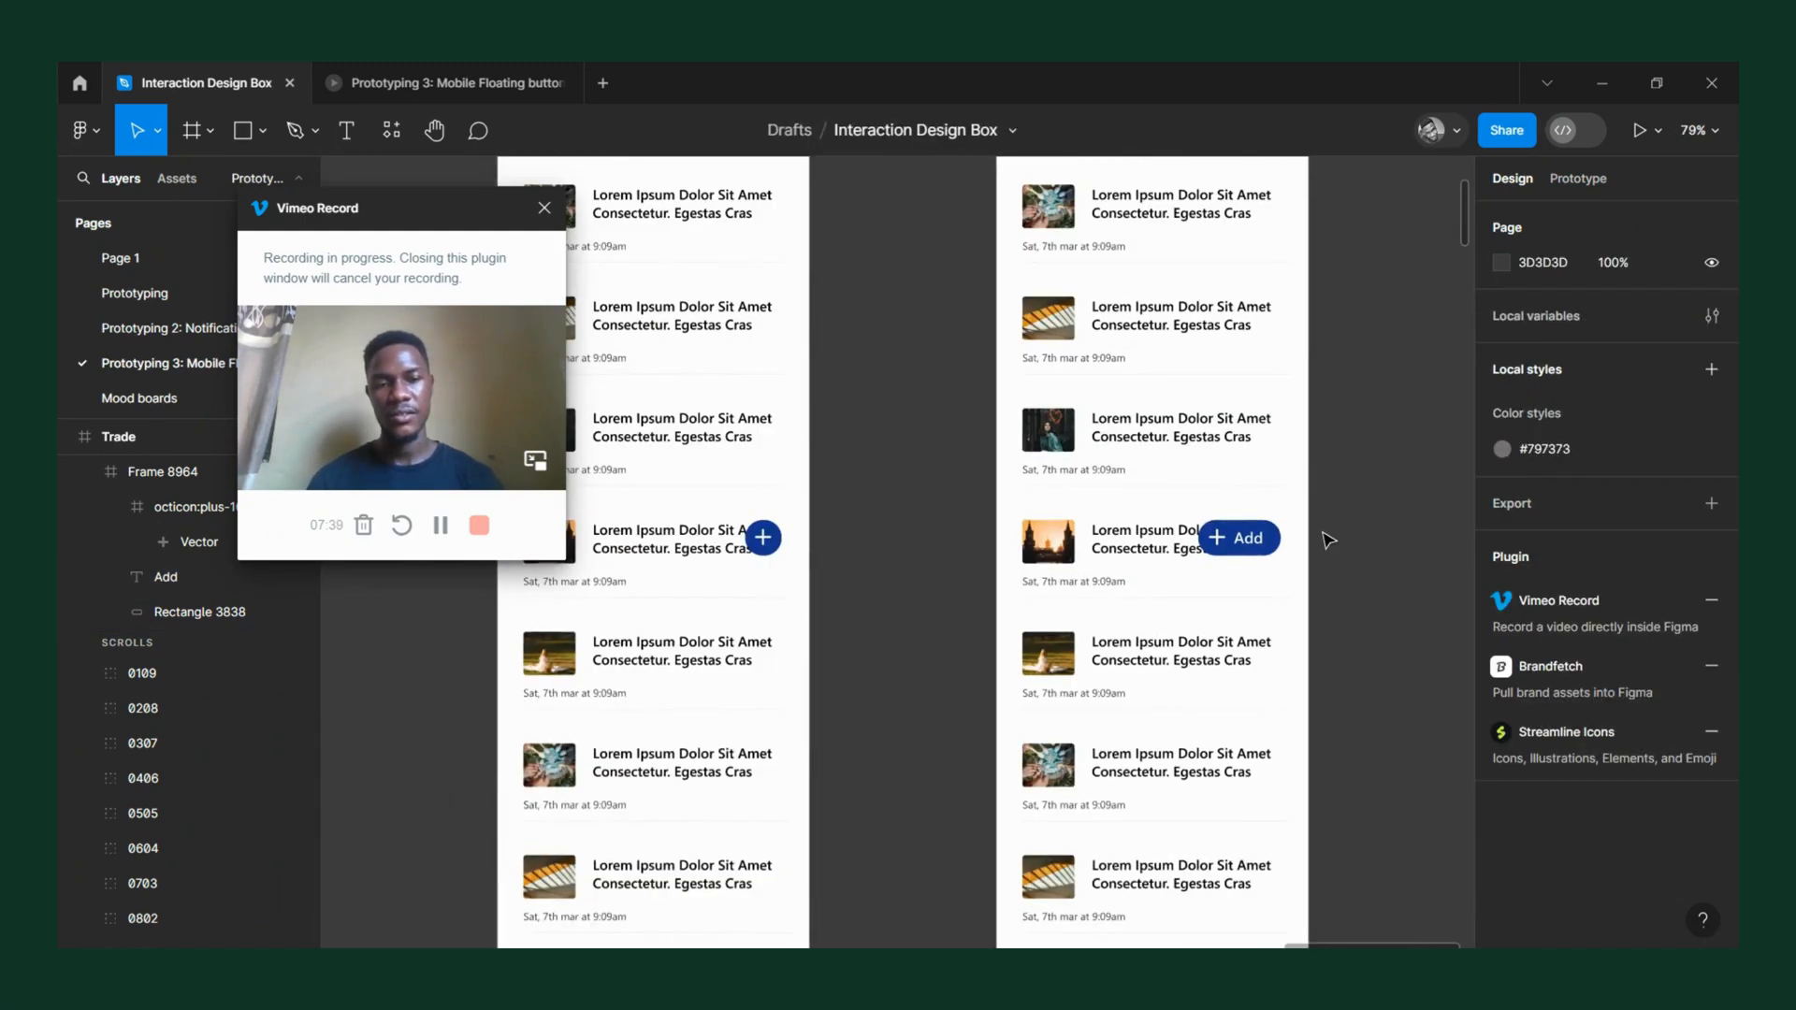
left_click(1249, 539)
scroll(1249, 541, "up", 10)
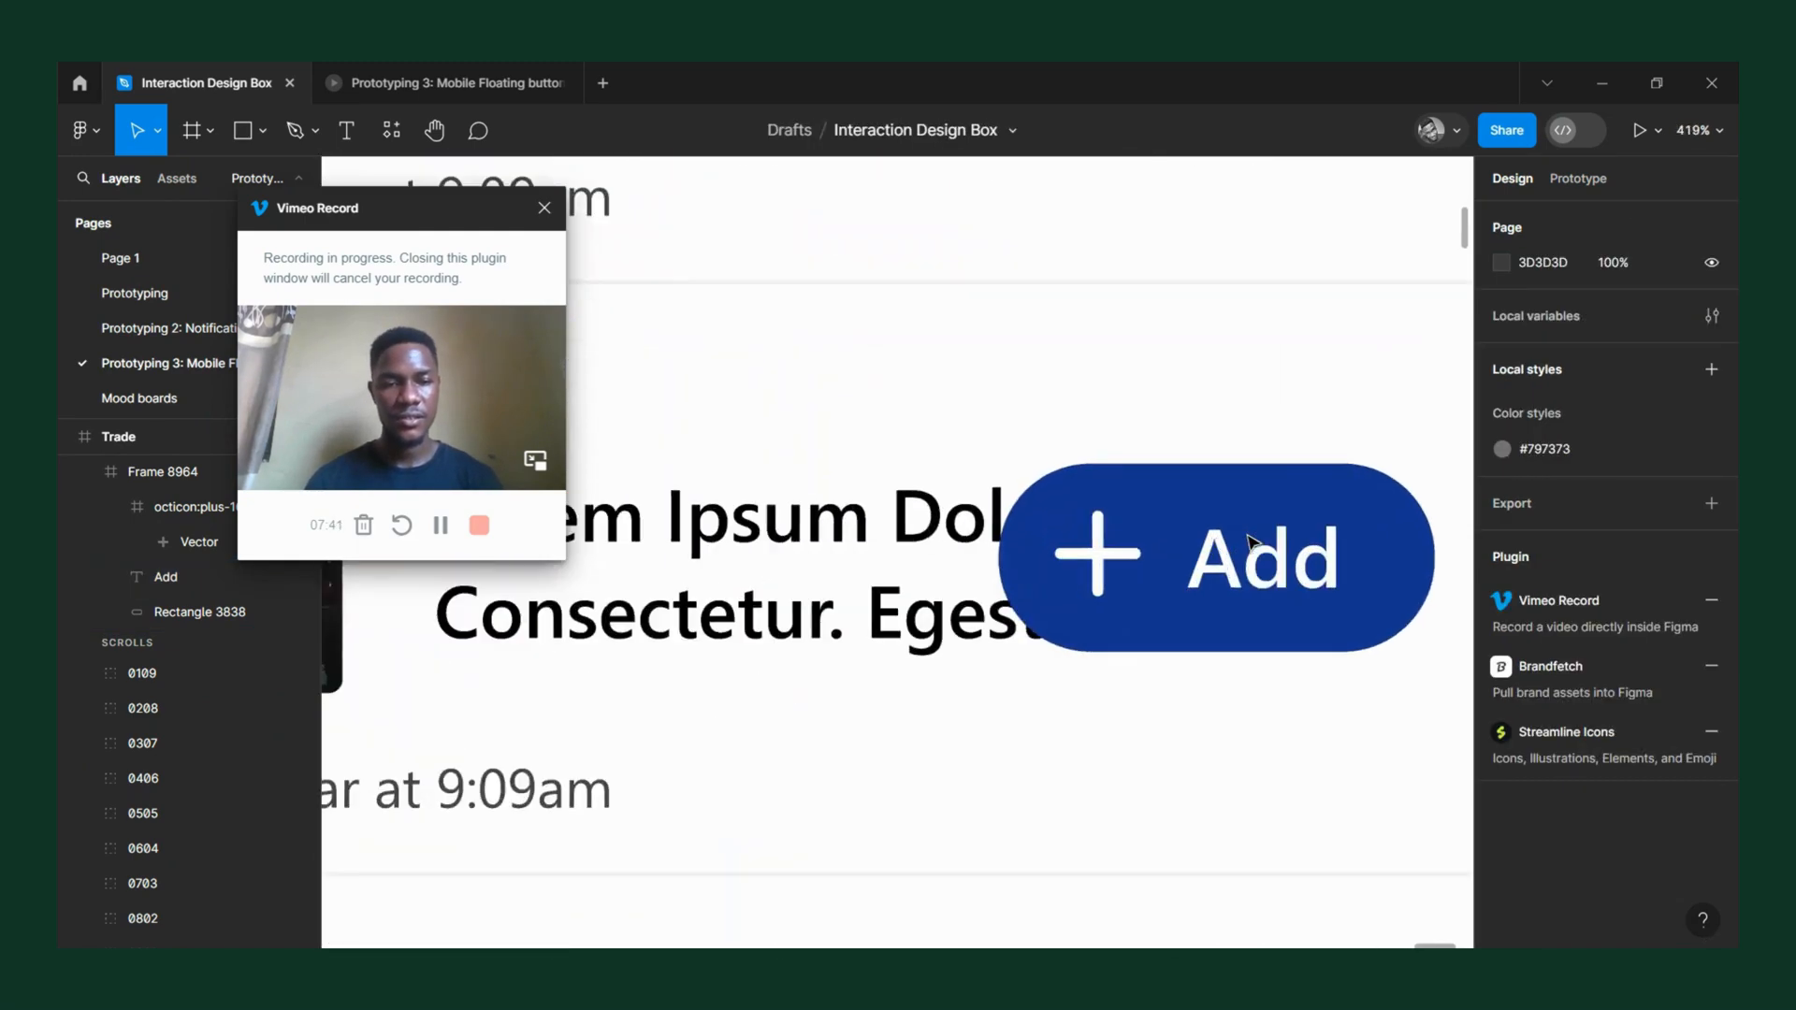
double_click(1271, 580)
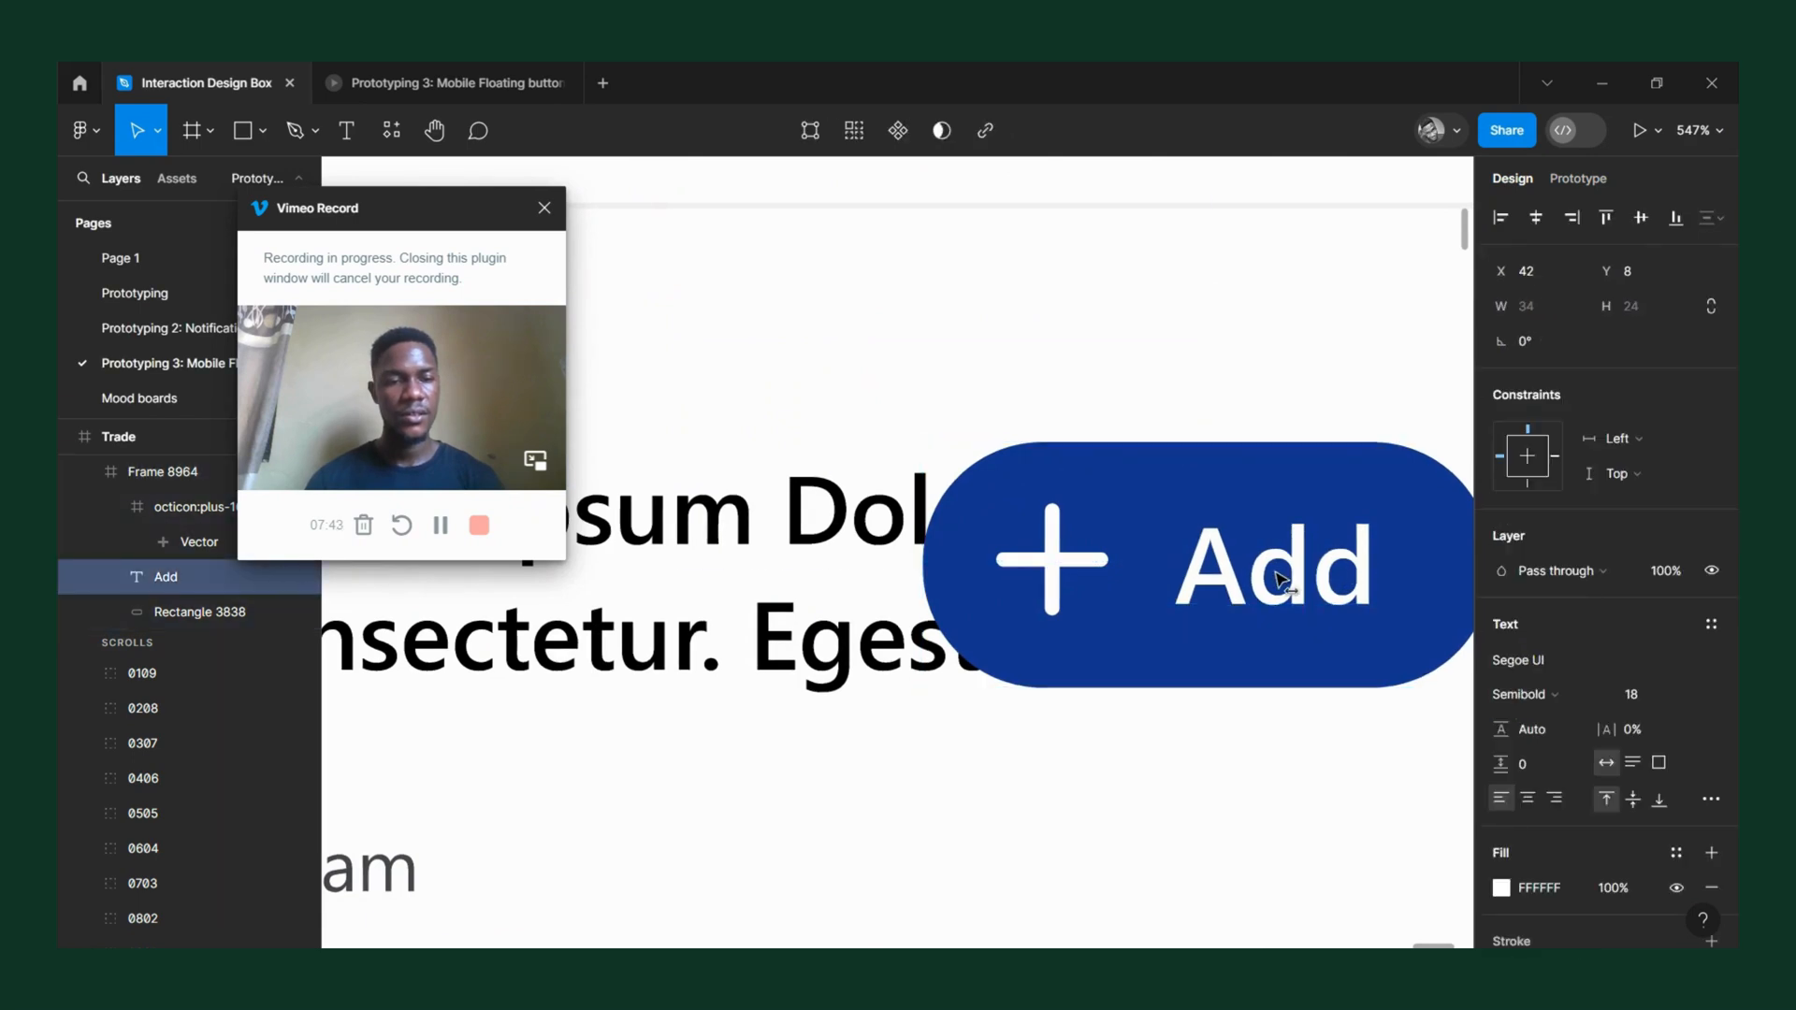
Move the plus icon right to X 13 within the button, and select the whole button frame.
left_click(1054, 570)
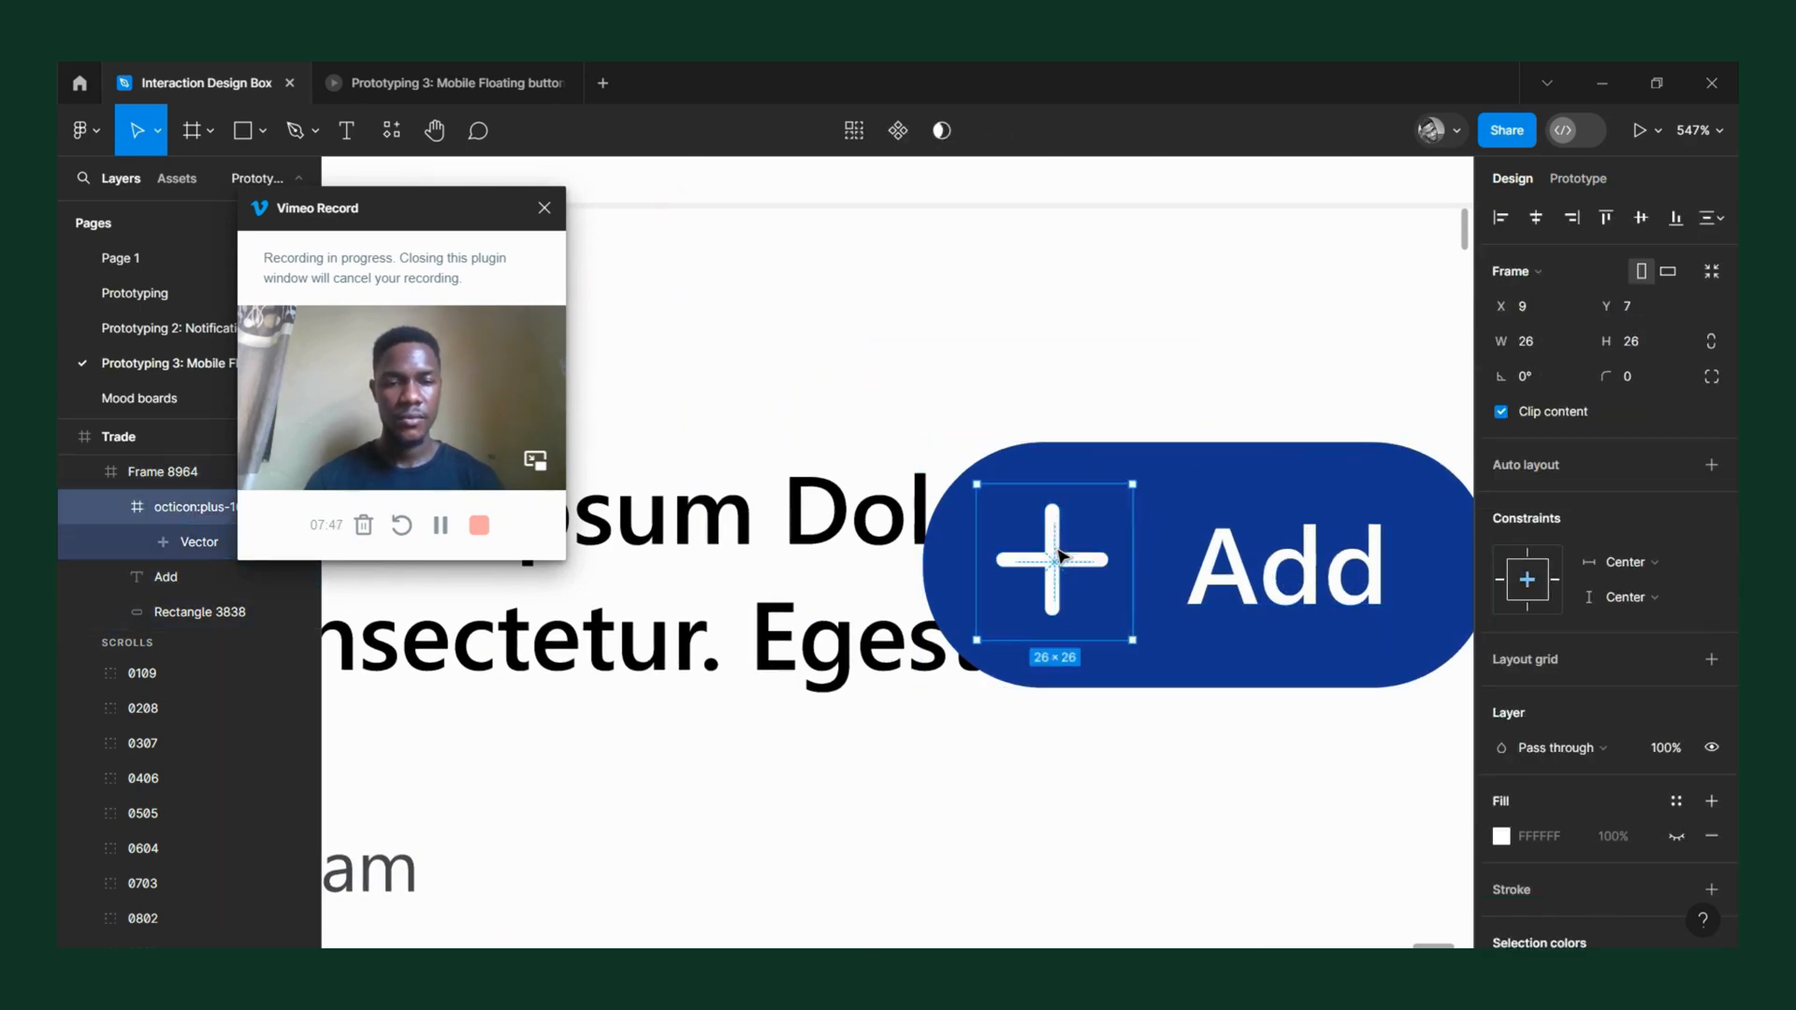
key("shift+Right")
key("Left")
key("Left")
key("Left")
key("Left")
key("Left")
key("Left")
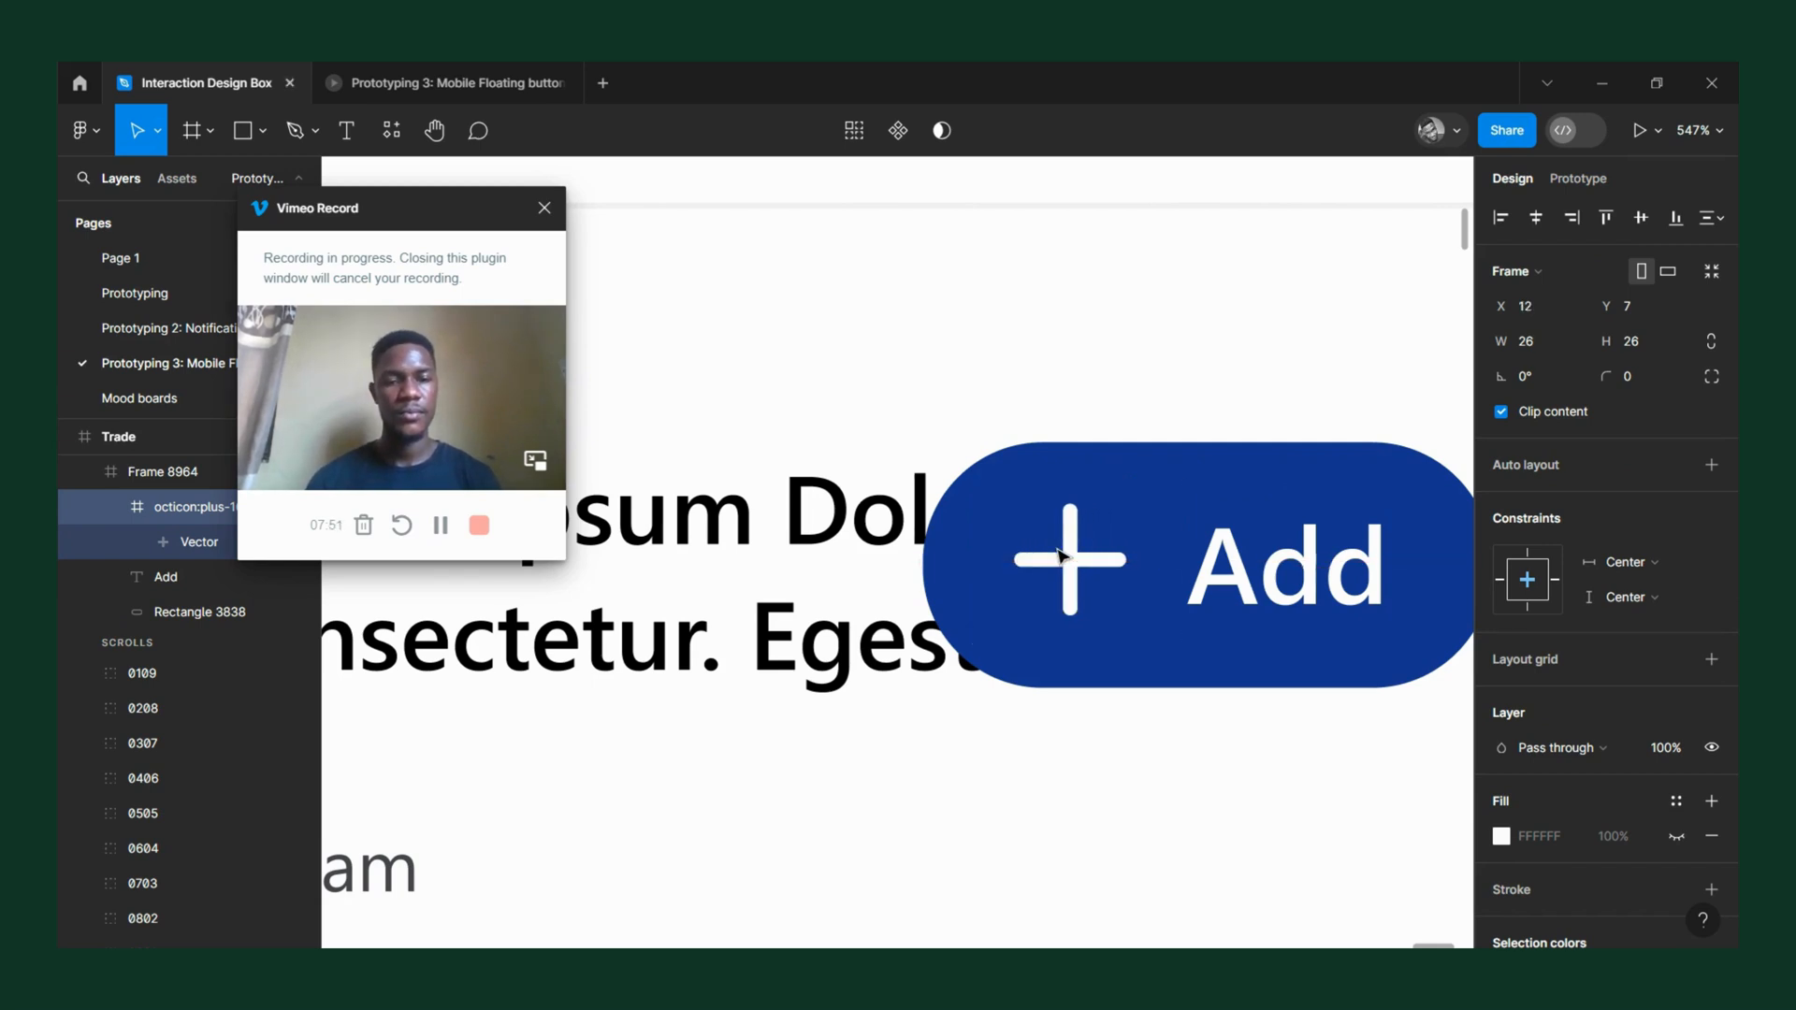
scroll(1058, 556, "down", 6)
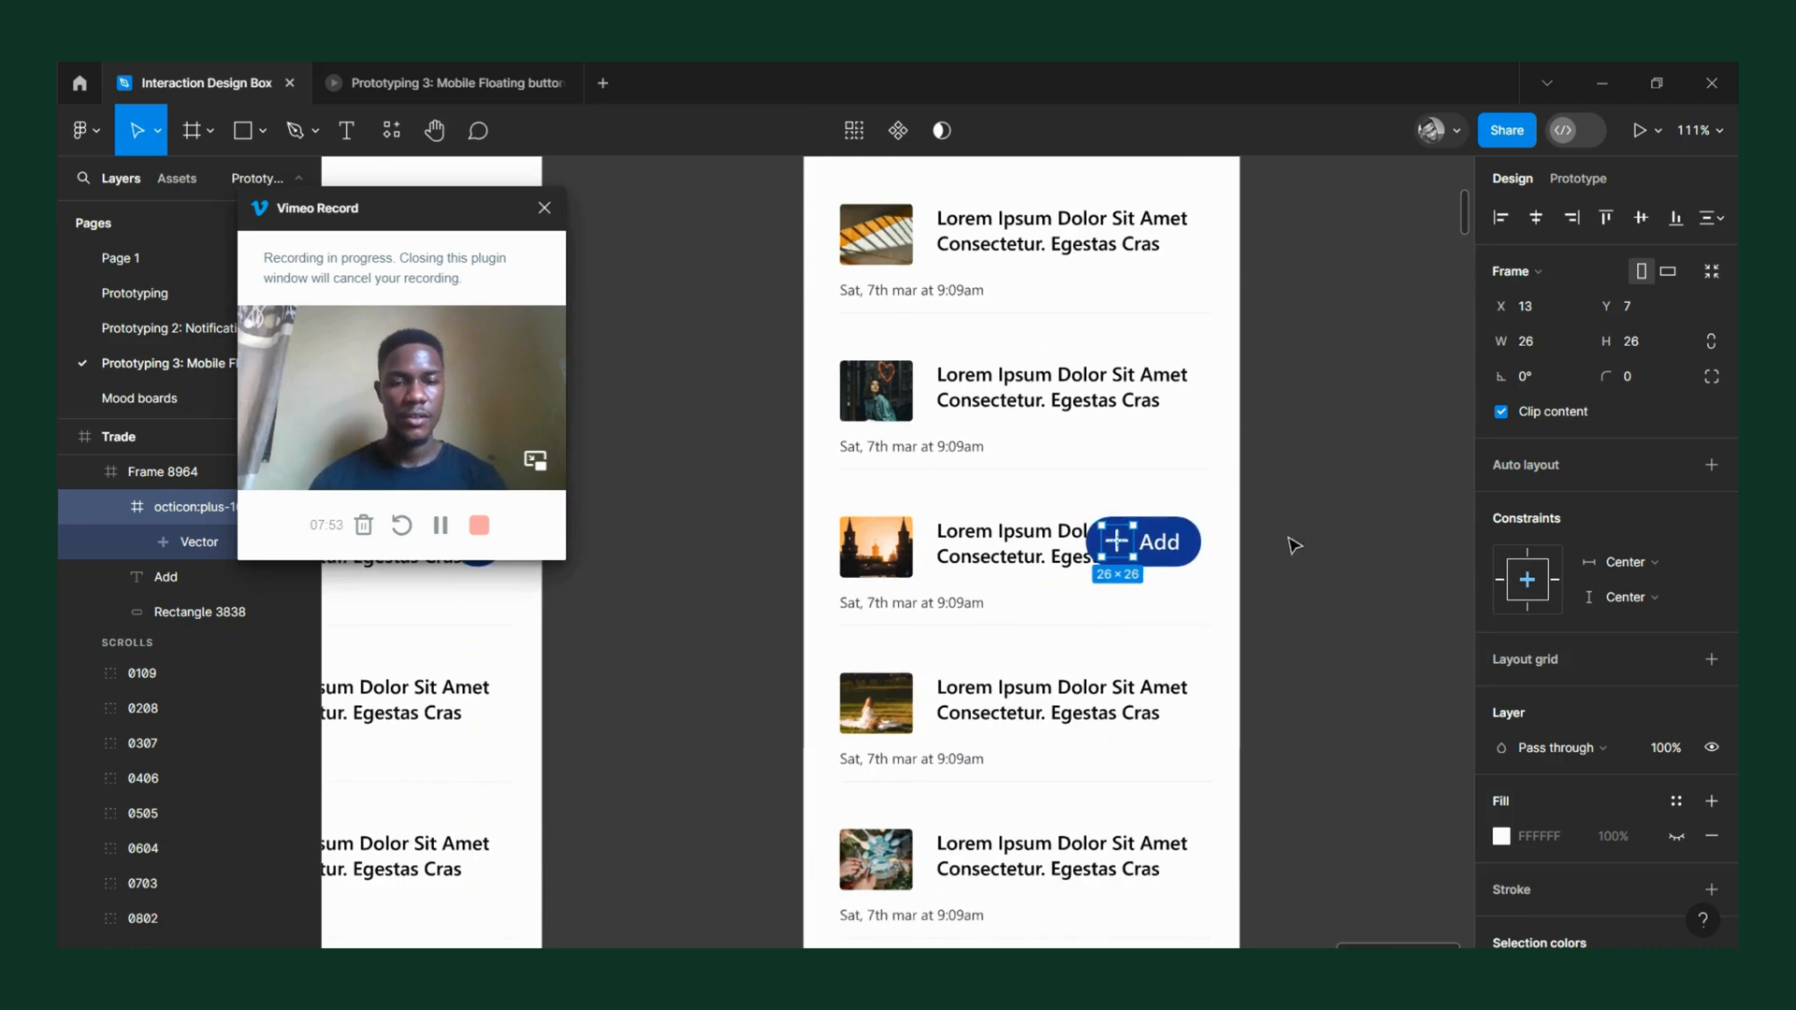
left_click(1291, 542)
left_click(1169, 531)
scroll(1167, 535, "up", 5)
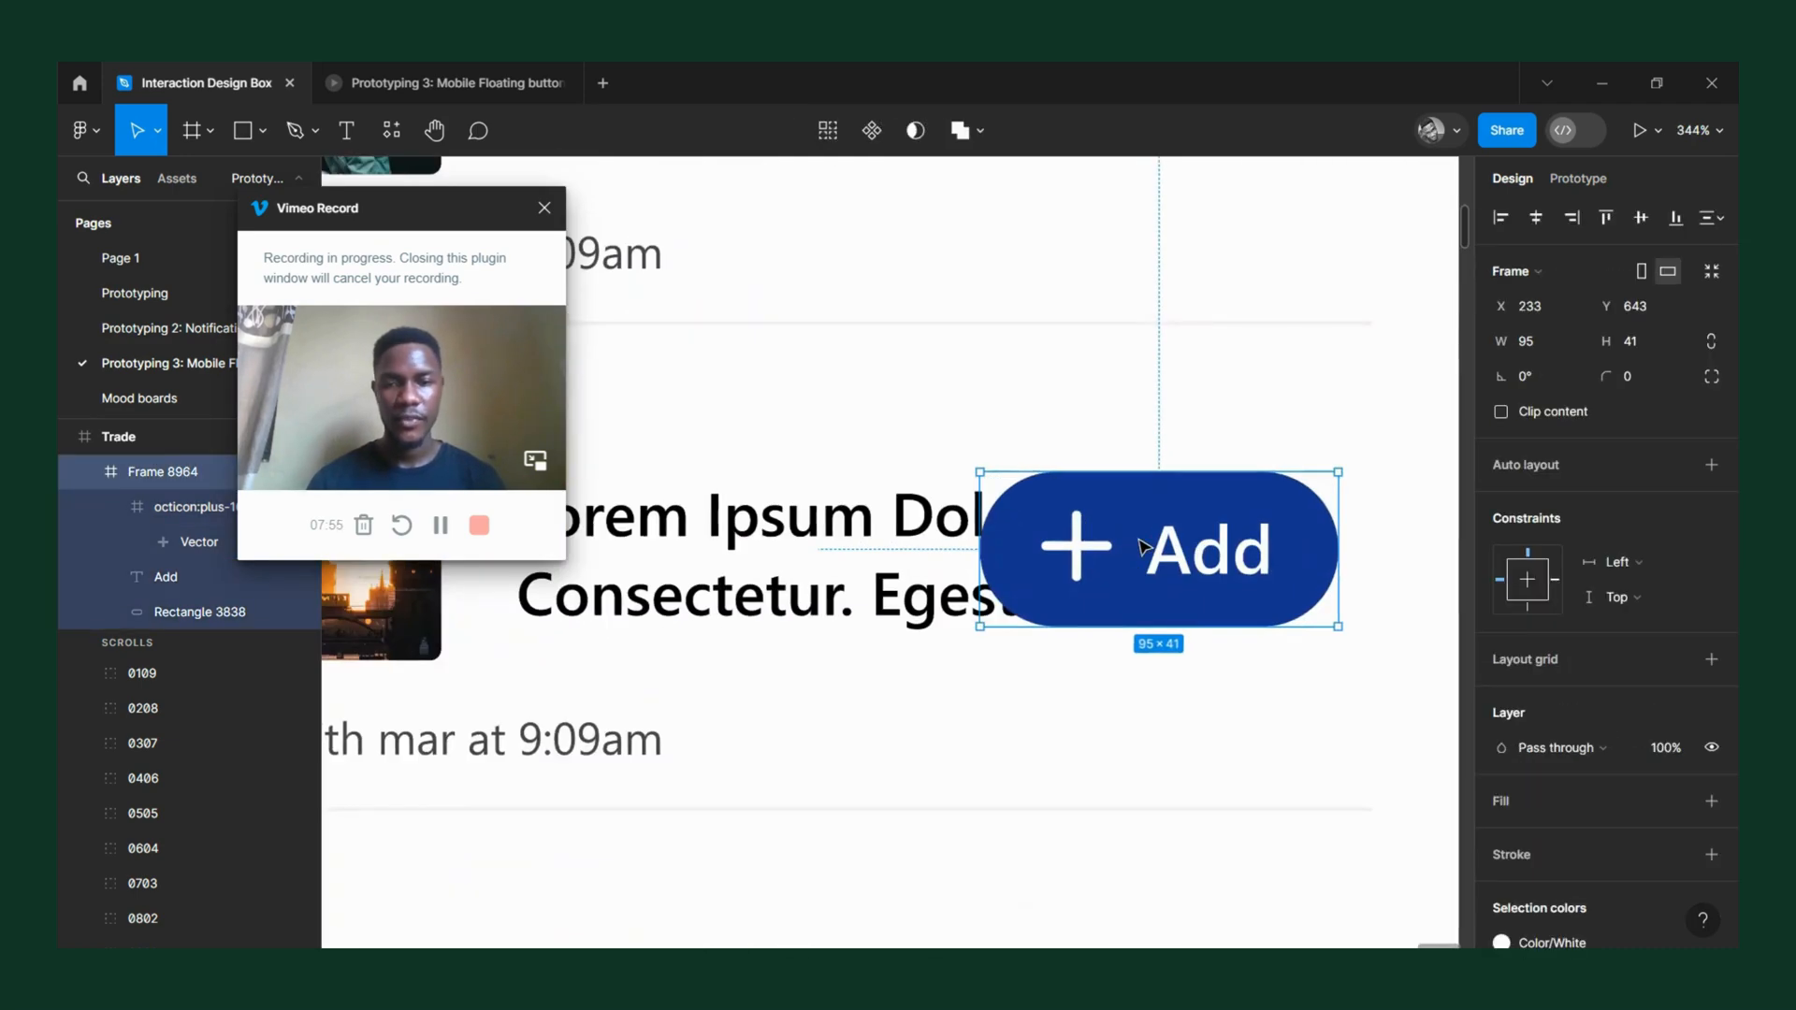
scroll(1143, 547, "down", 3)
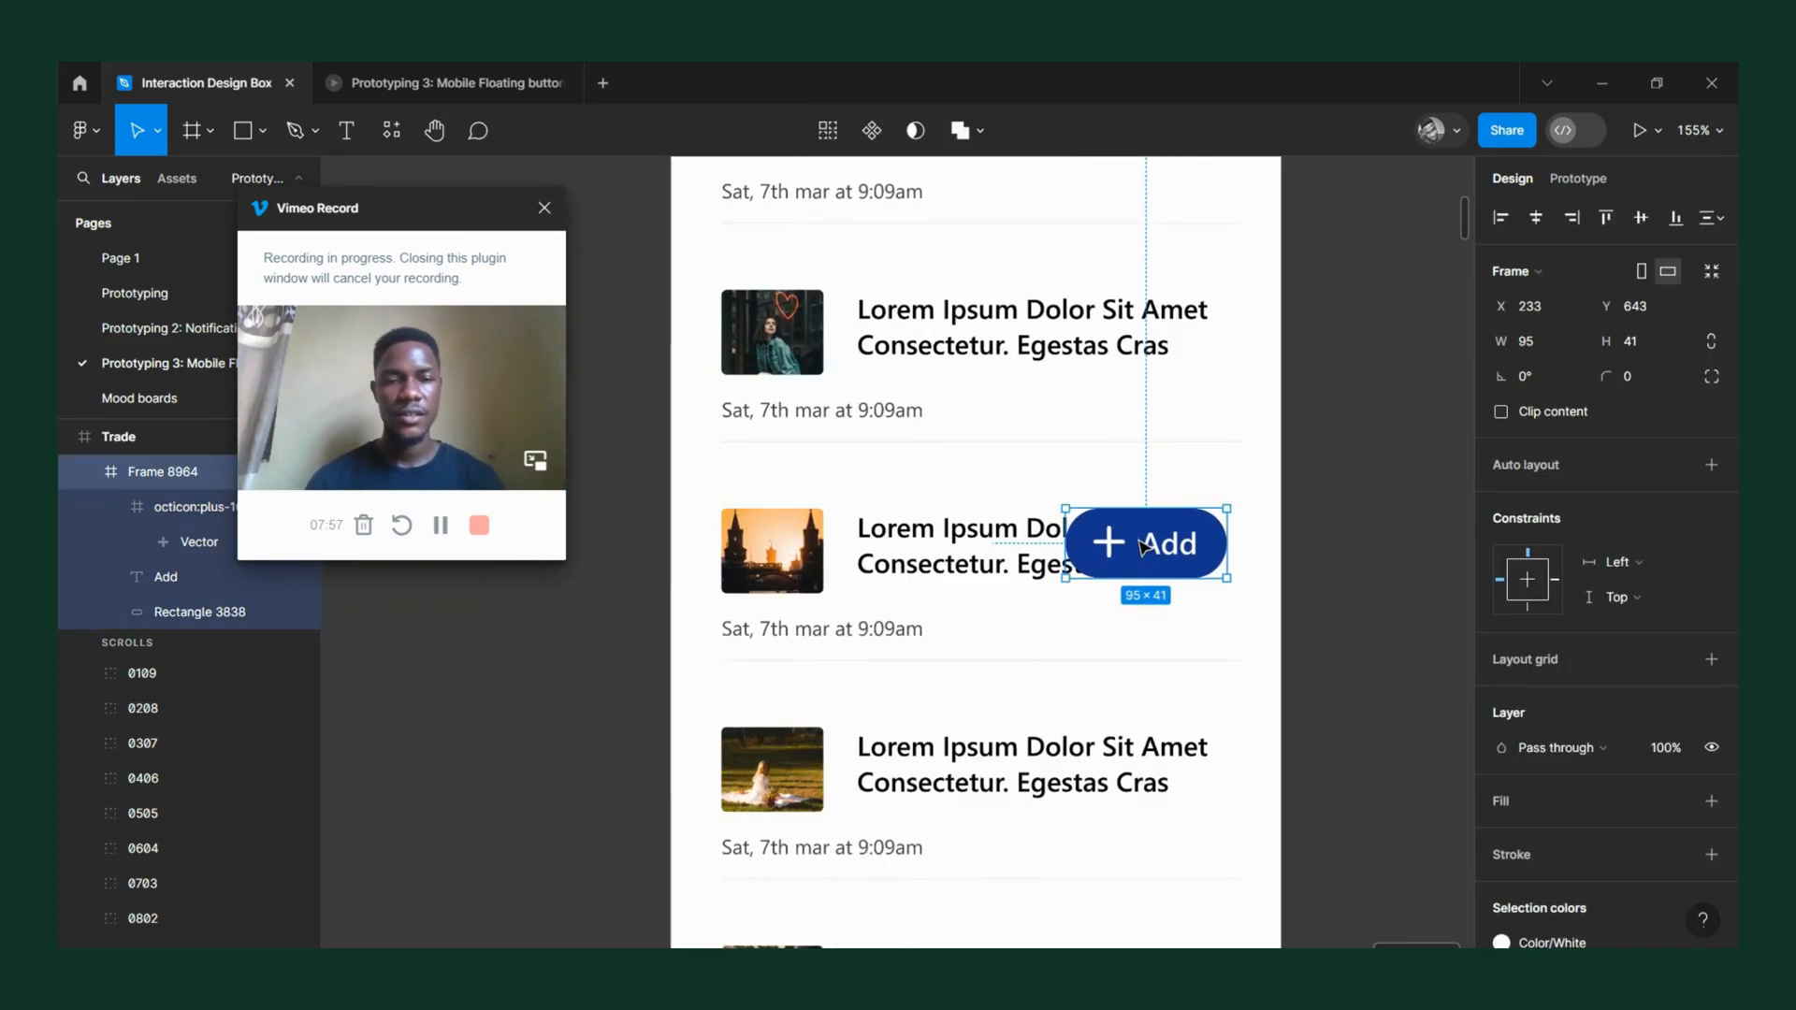
Rename the stretched "+ Add" button's frame as Add.
scroll(1163, 527, "down", 3)
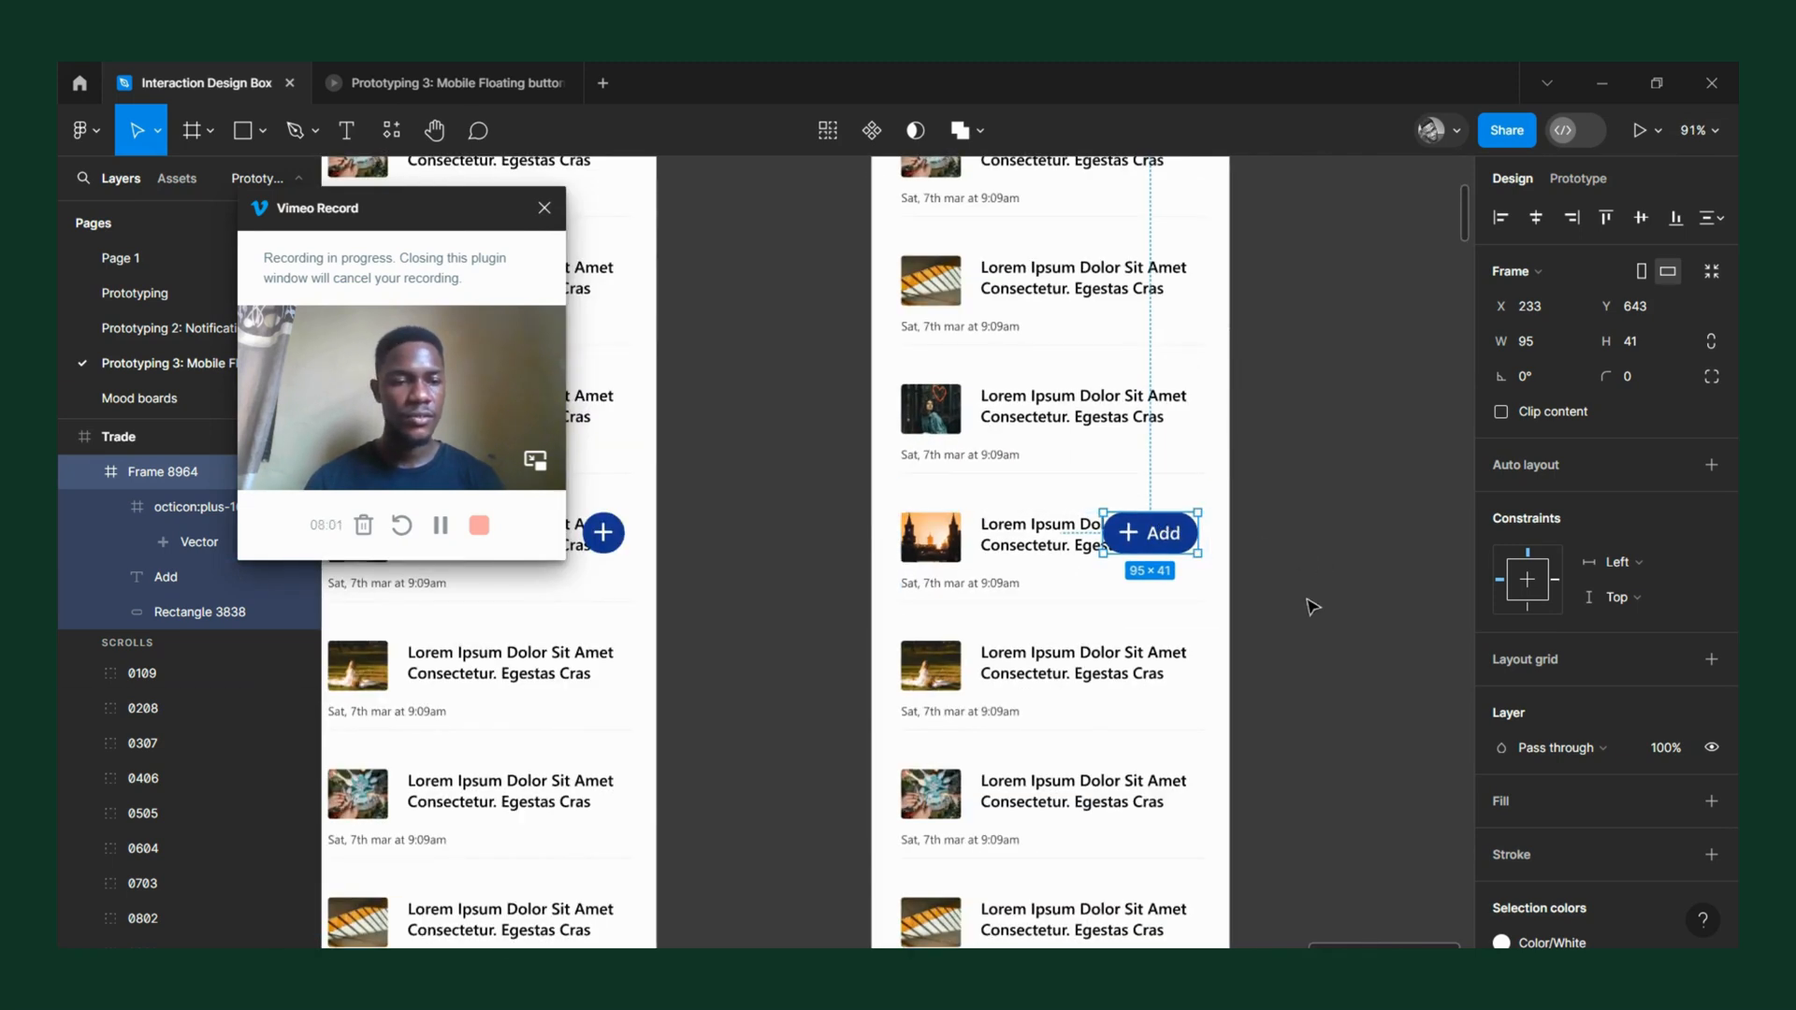
left_click_drag(442, 217, 530, 232)
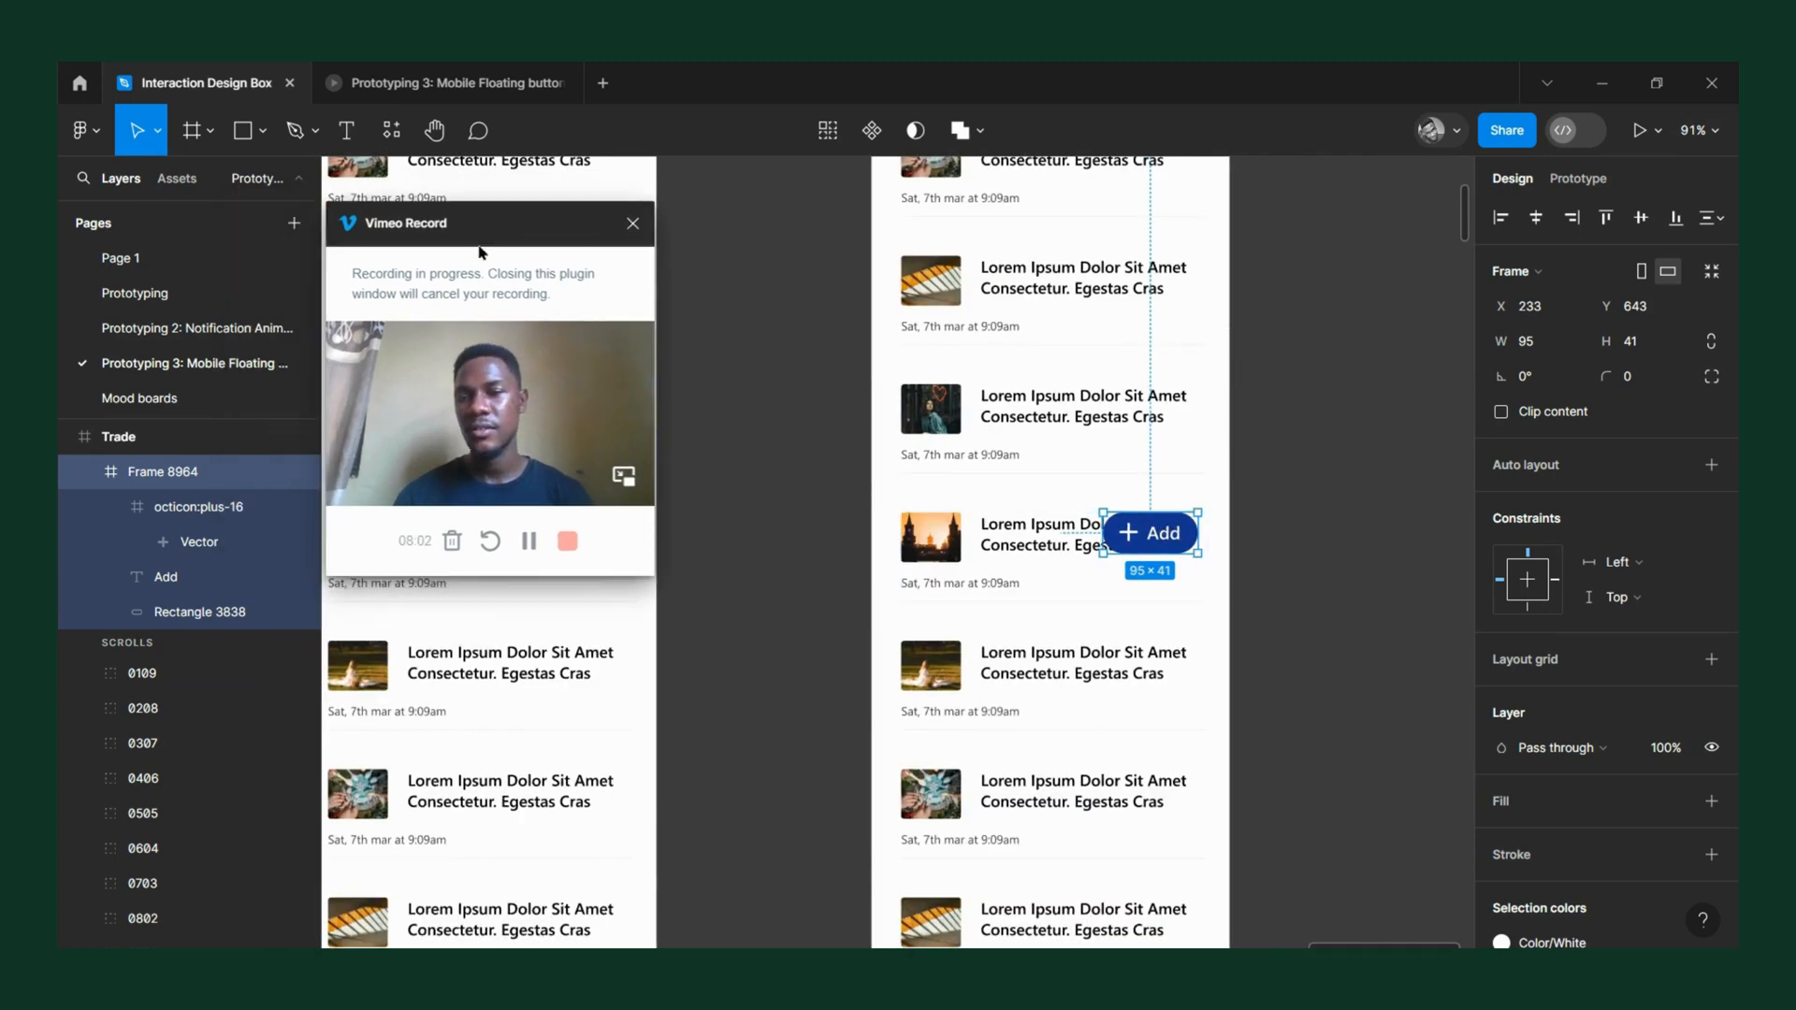
double_click(180, 475)
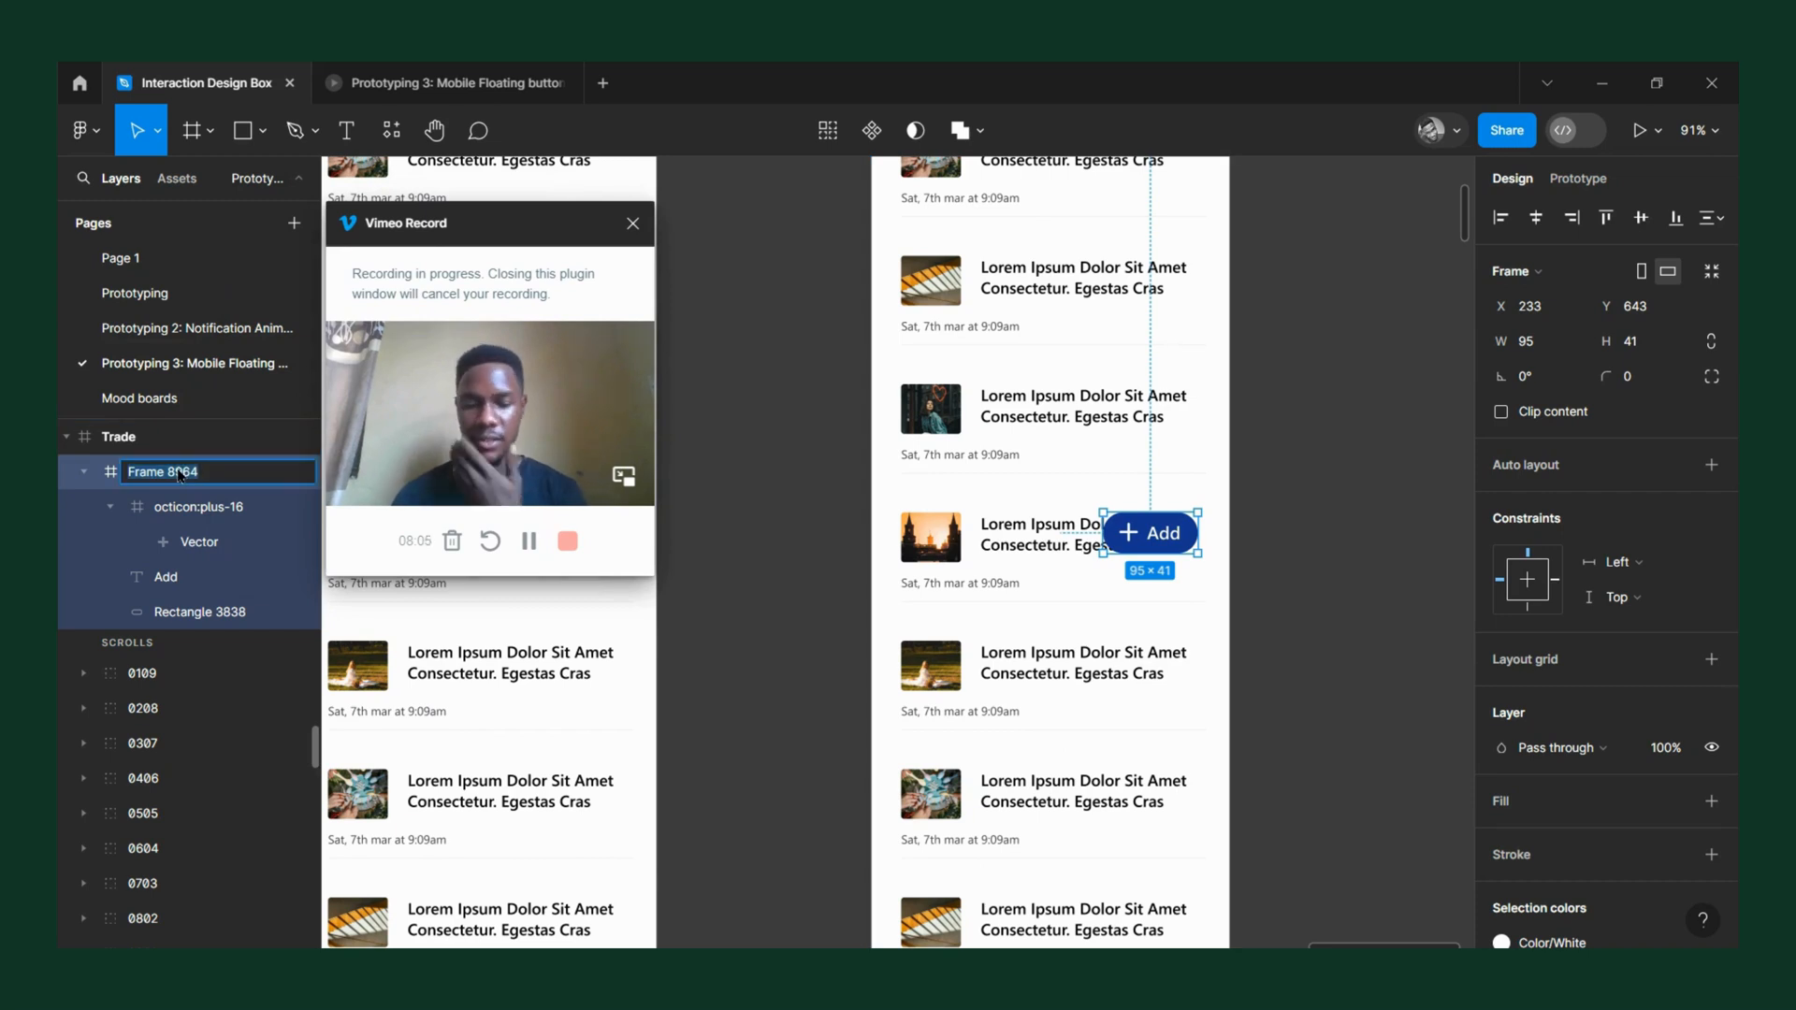
type("Add")
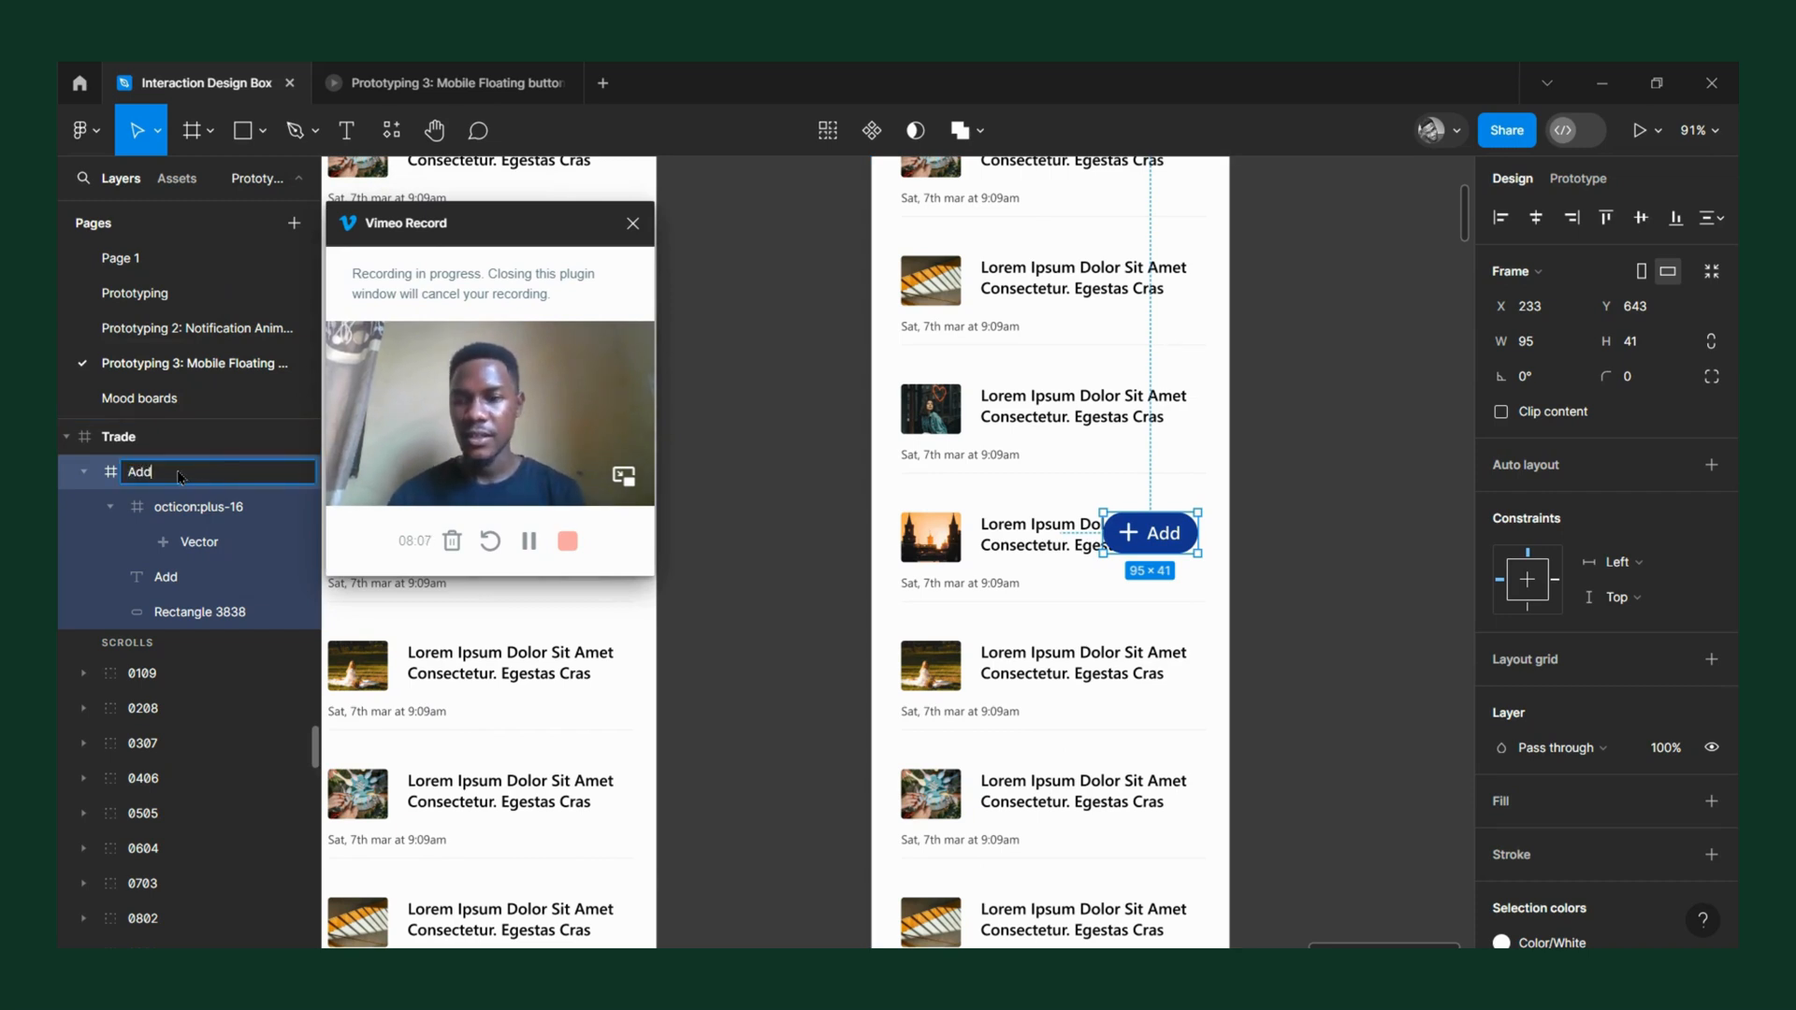
scroll(1034, 573, "left", 3)
left_click(1075, 575)
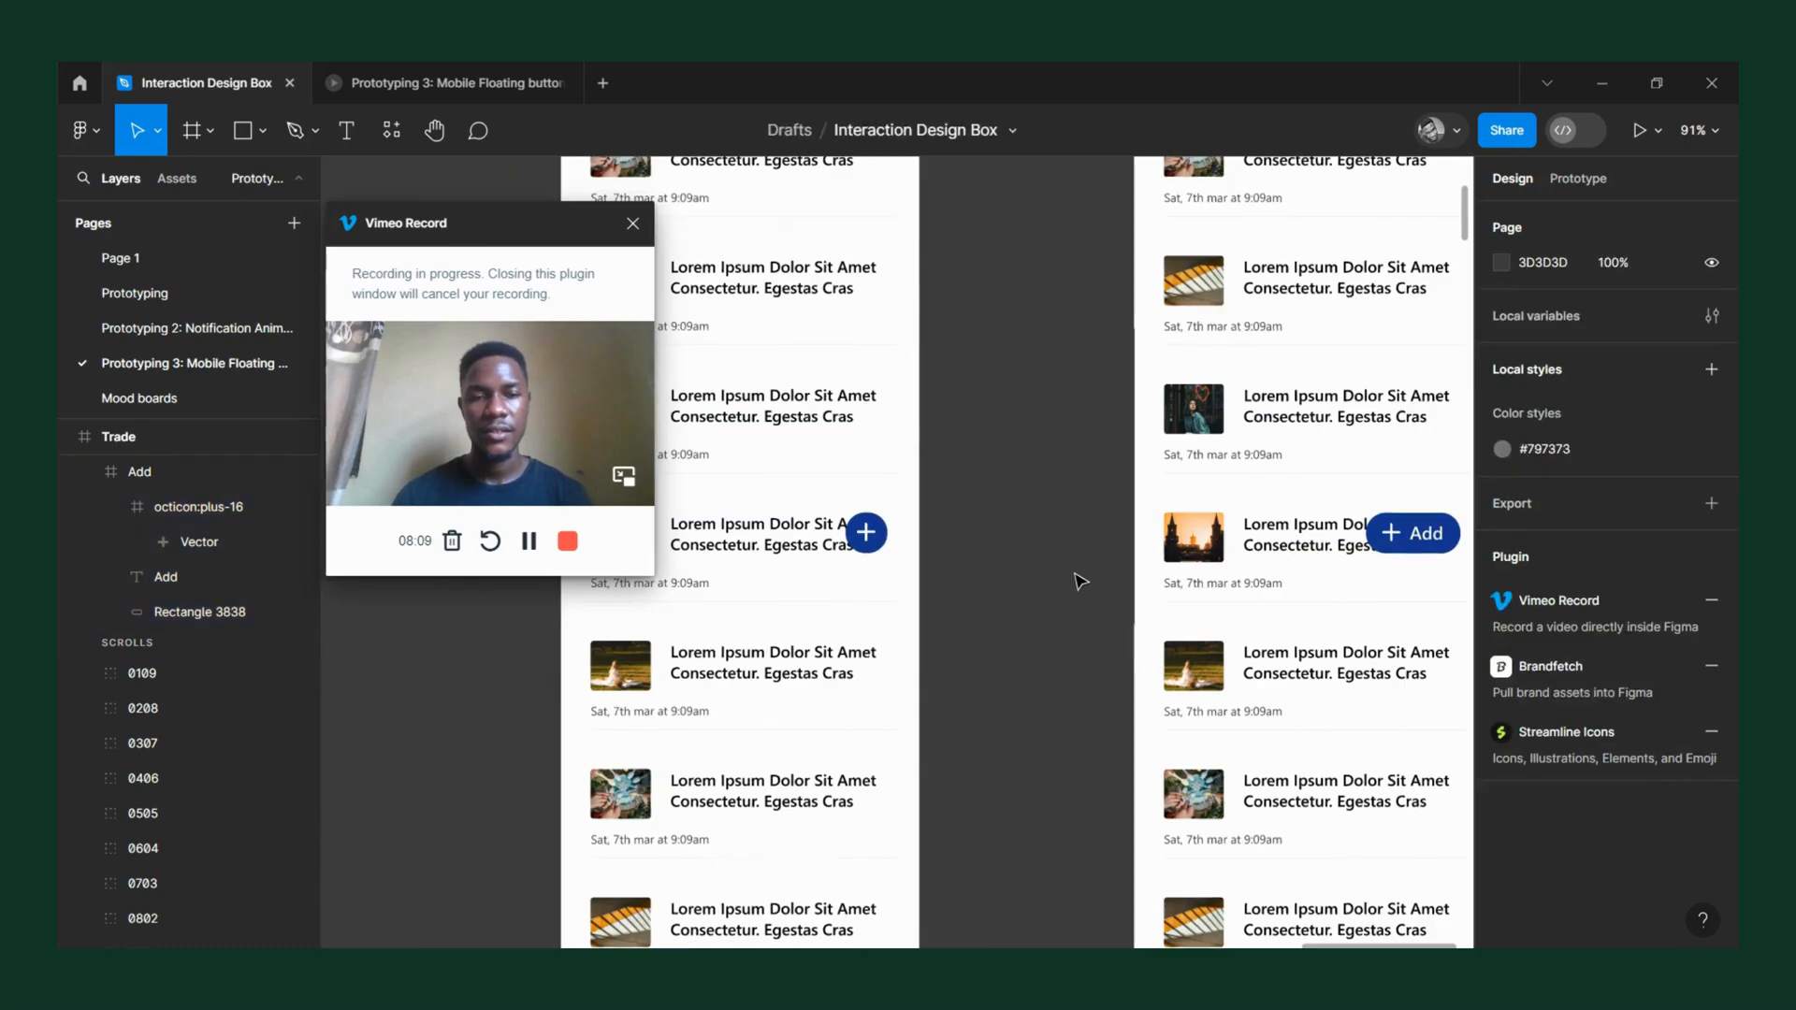
Rename the round plus button's frame on the other Trade screen as Add.
left_click(879, 538)
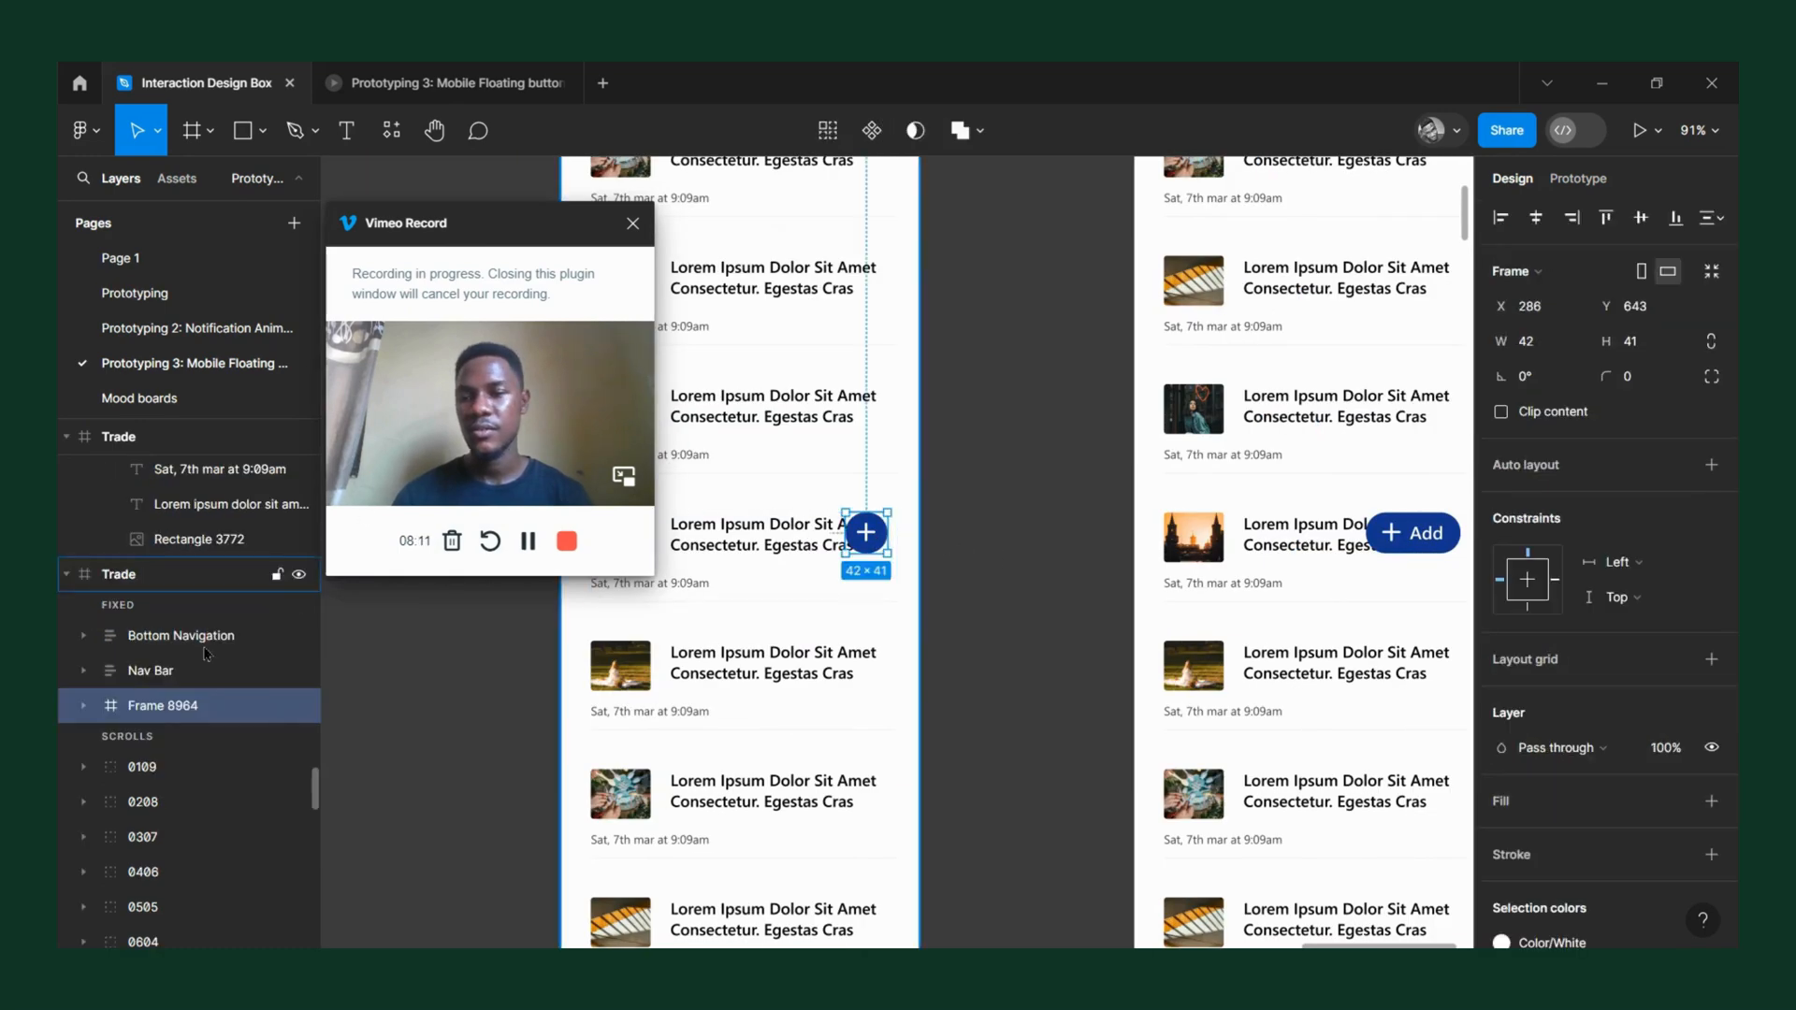
double_click(145, 708)
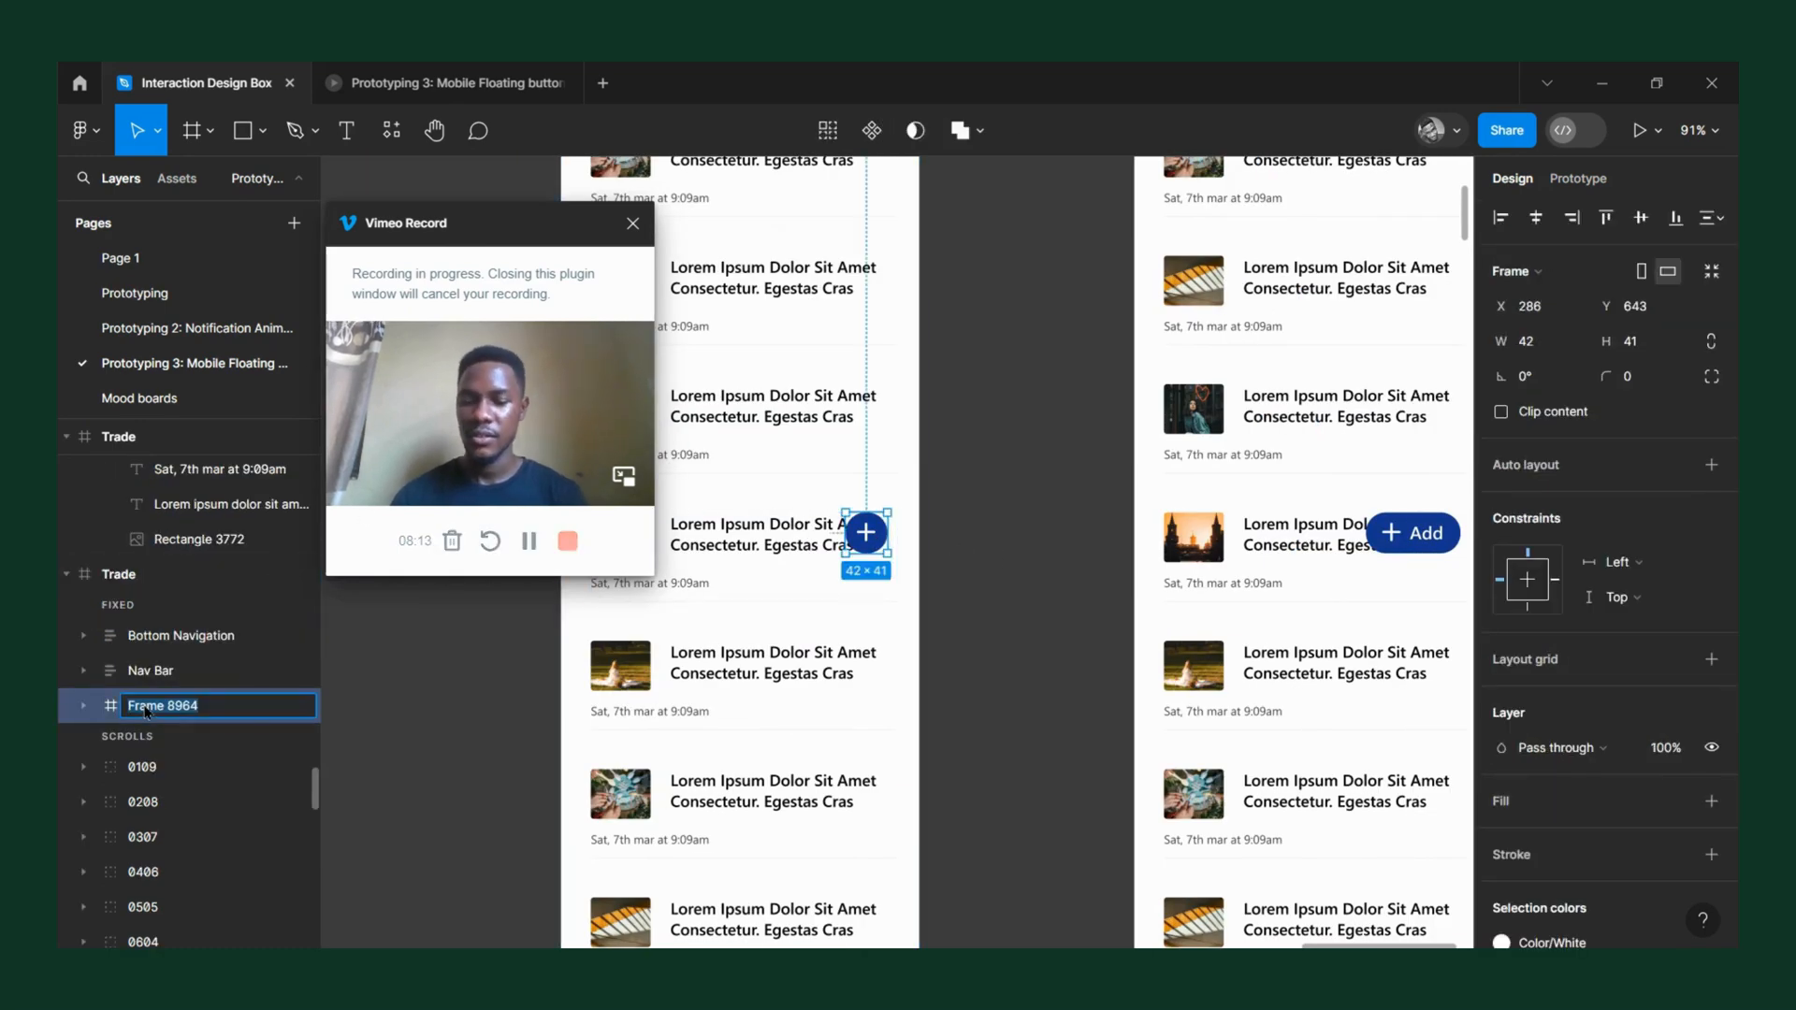
type("Add")
left_click(1049, 629)
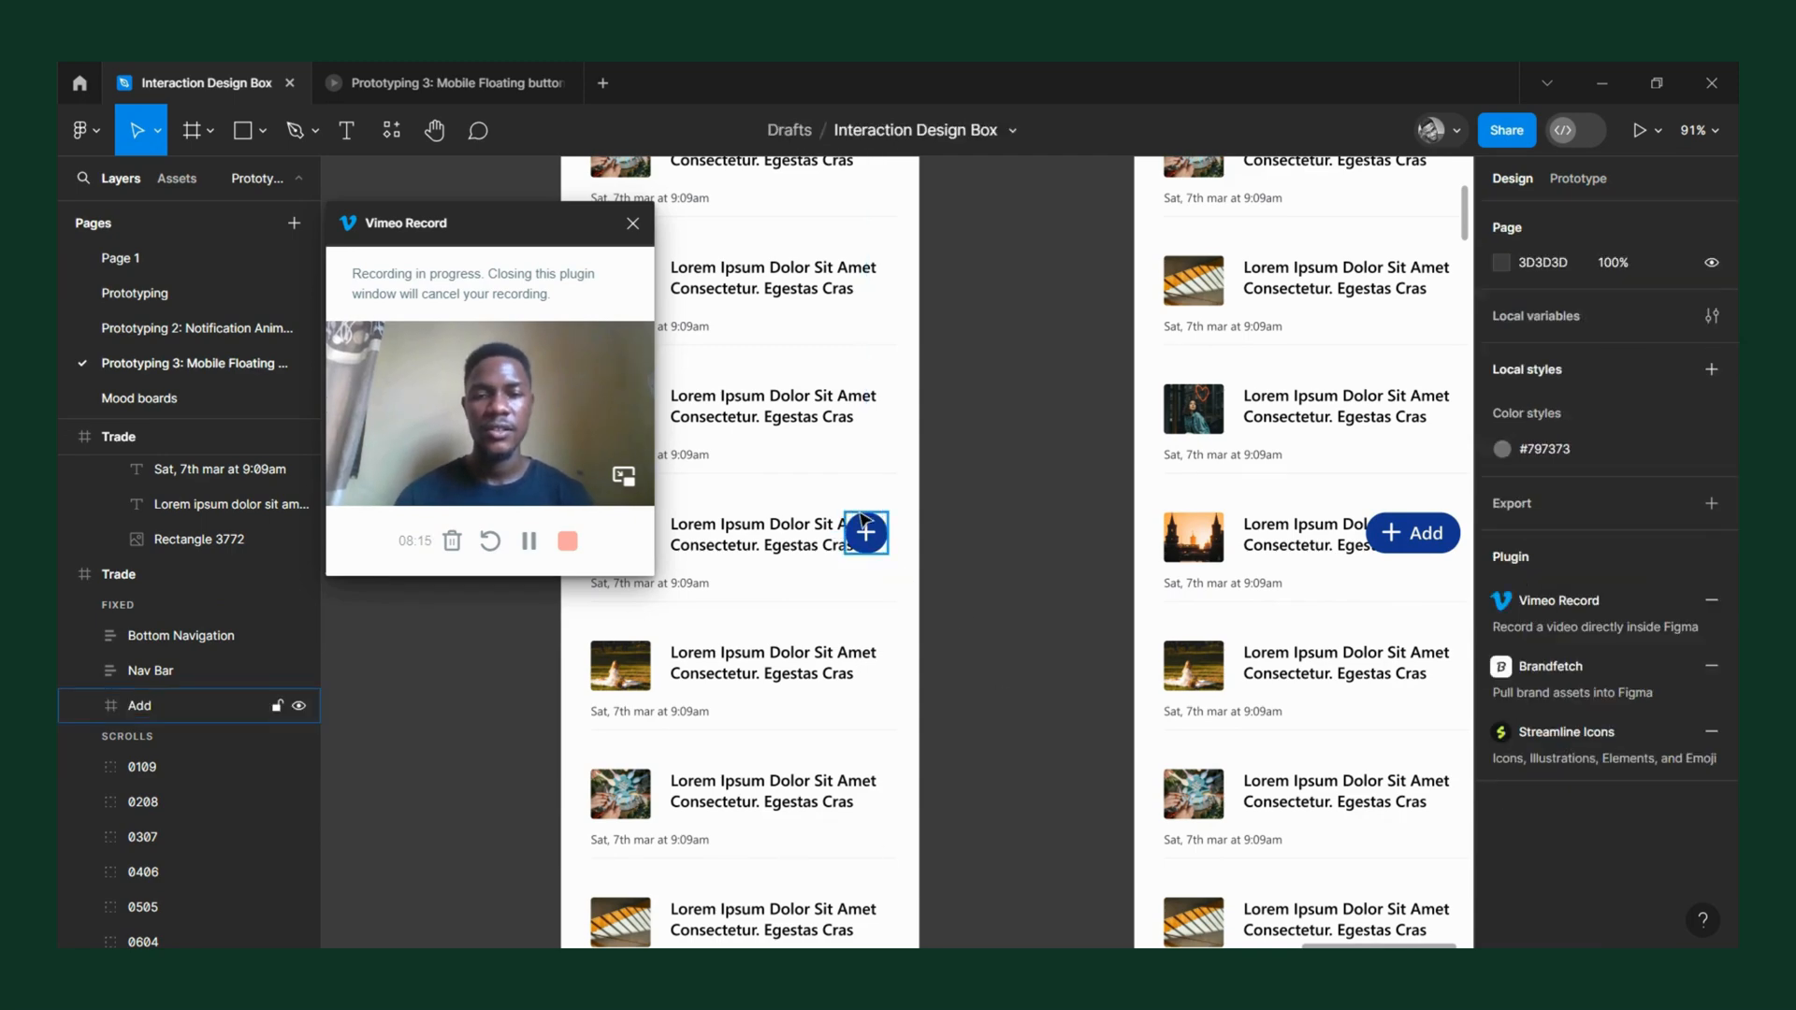
Move the round plus button right to X 295, keeping it at the same height.
scroll(950, 595, "down", 5)
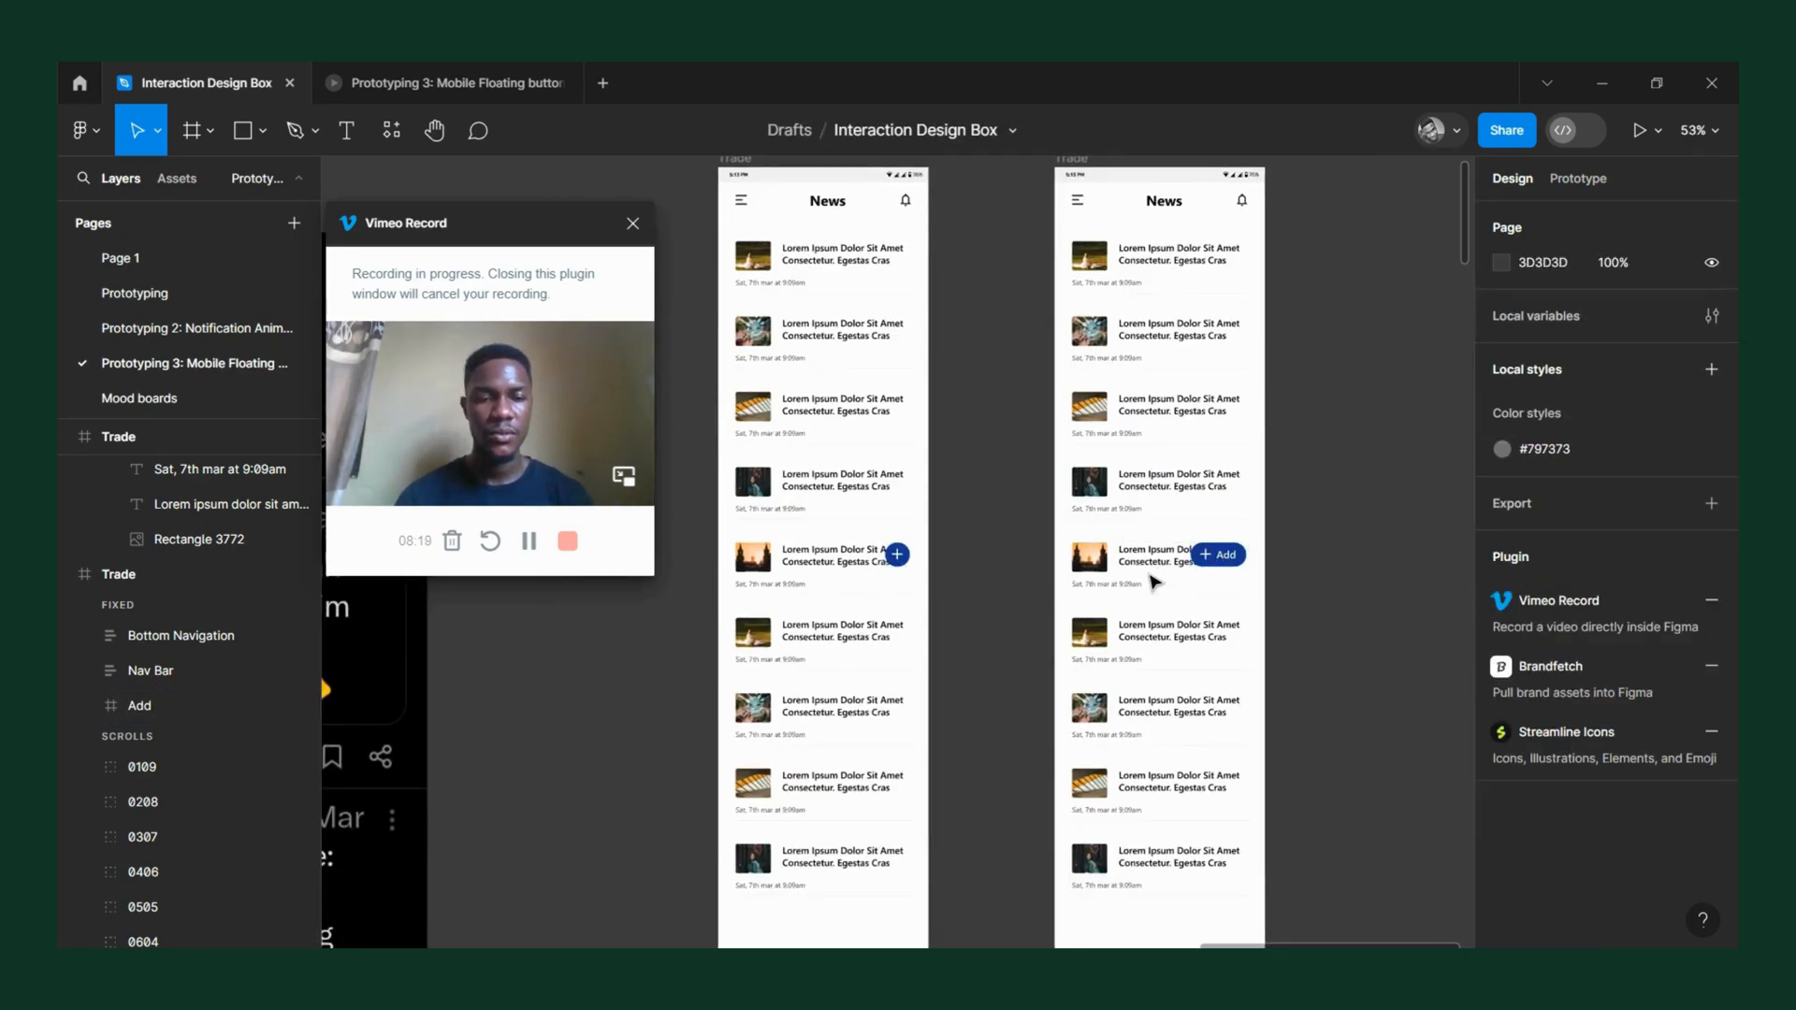
left_click(907, 561)
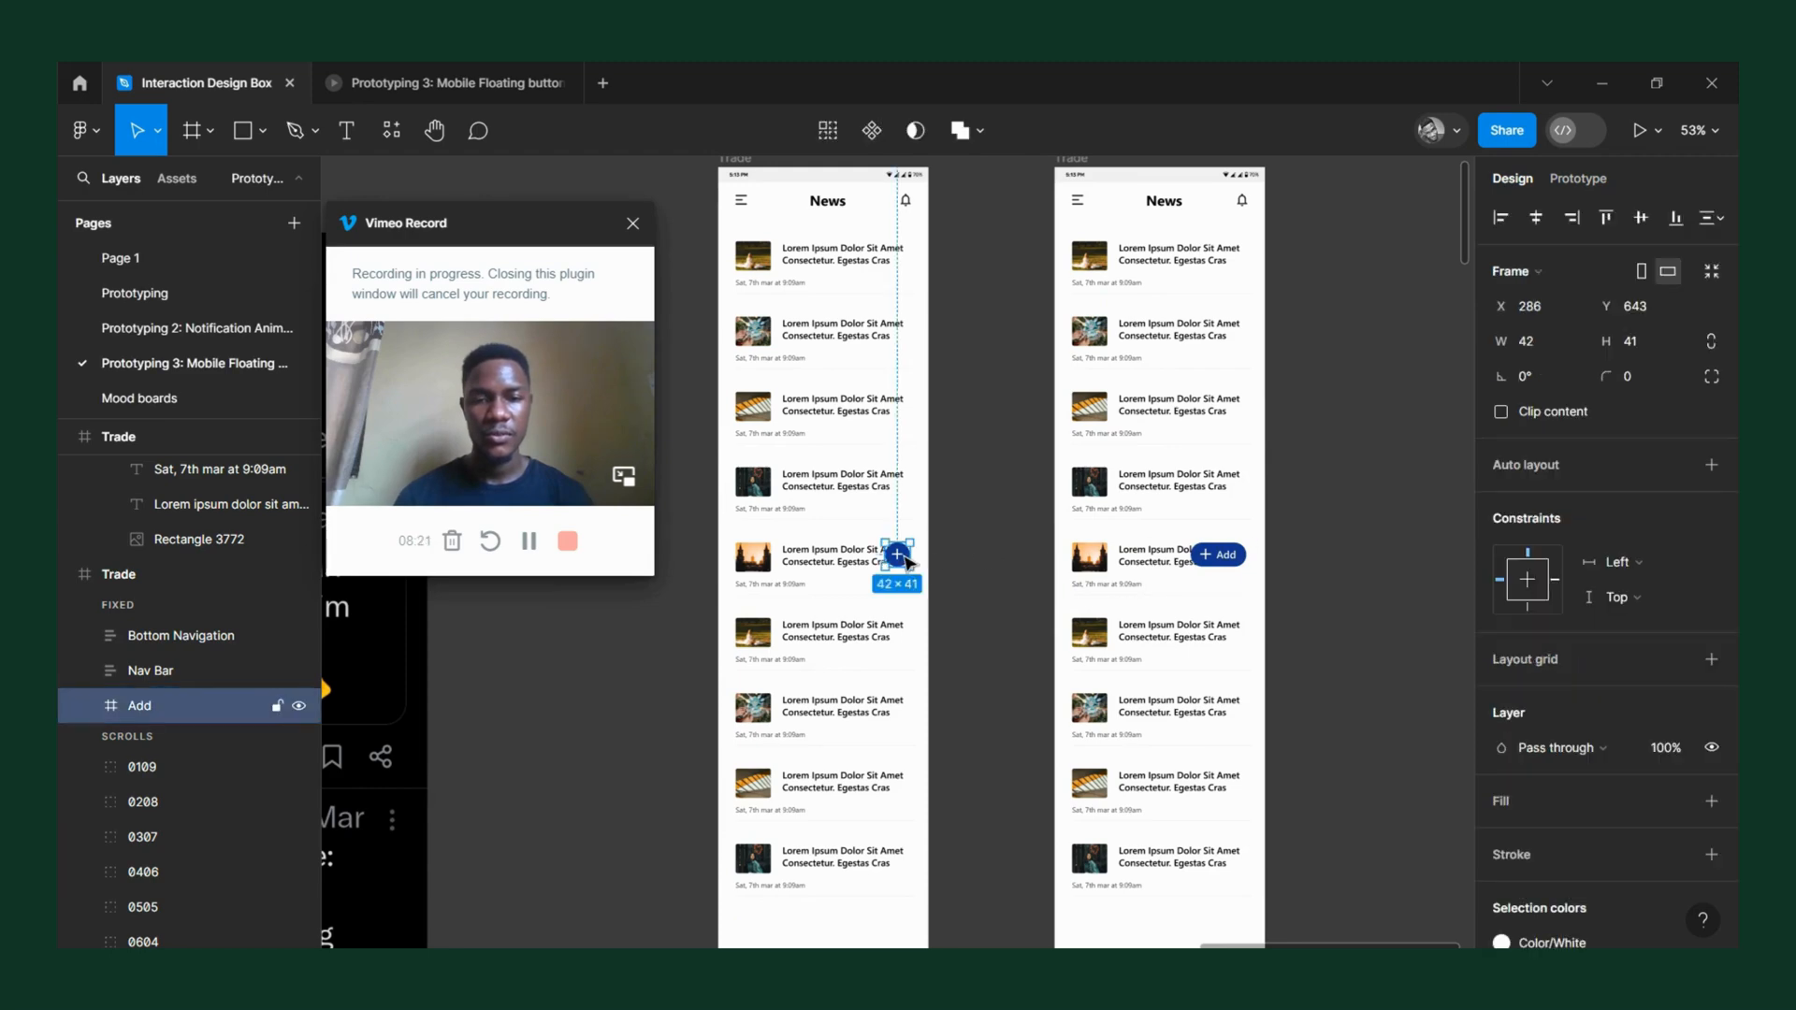
scroll(907, 561, "up", 8)
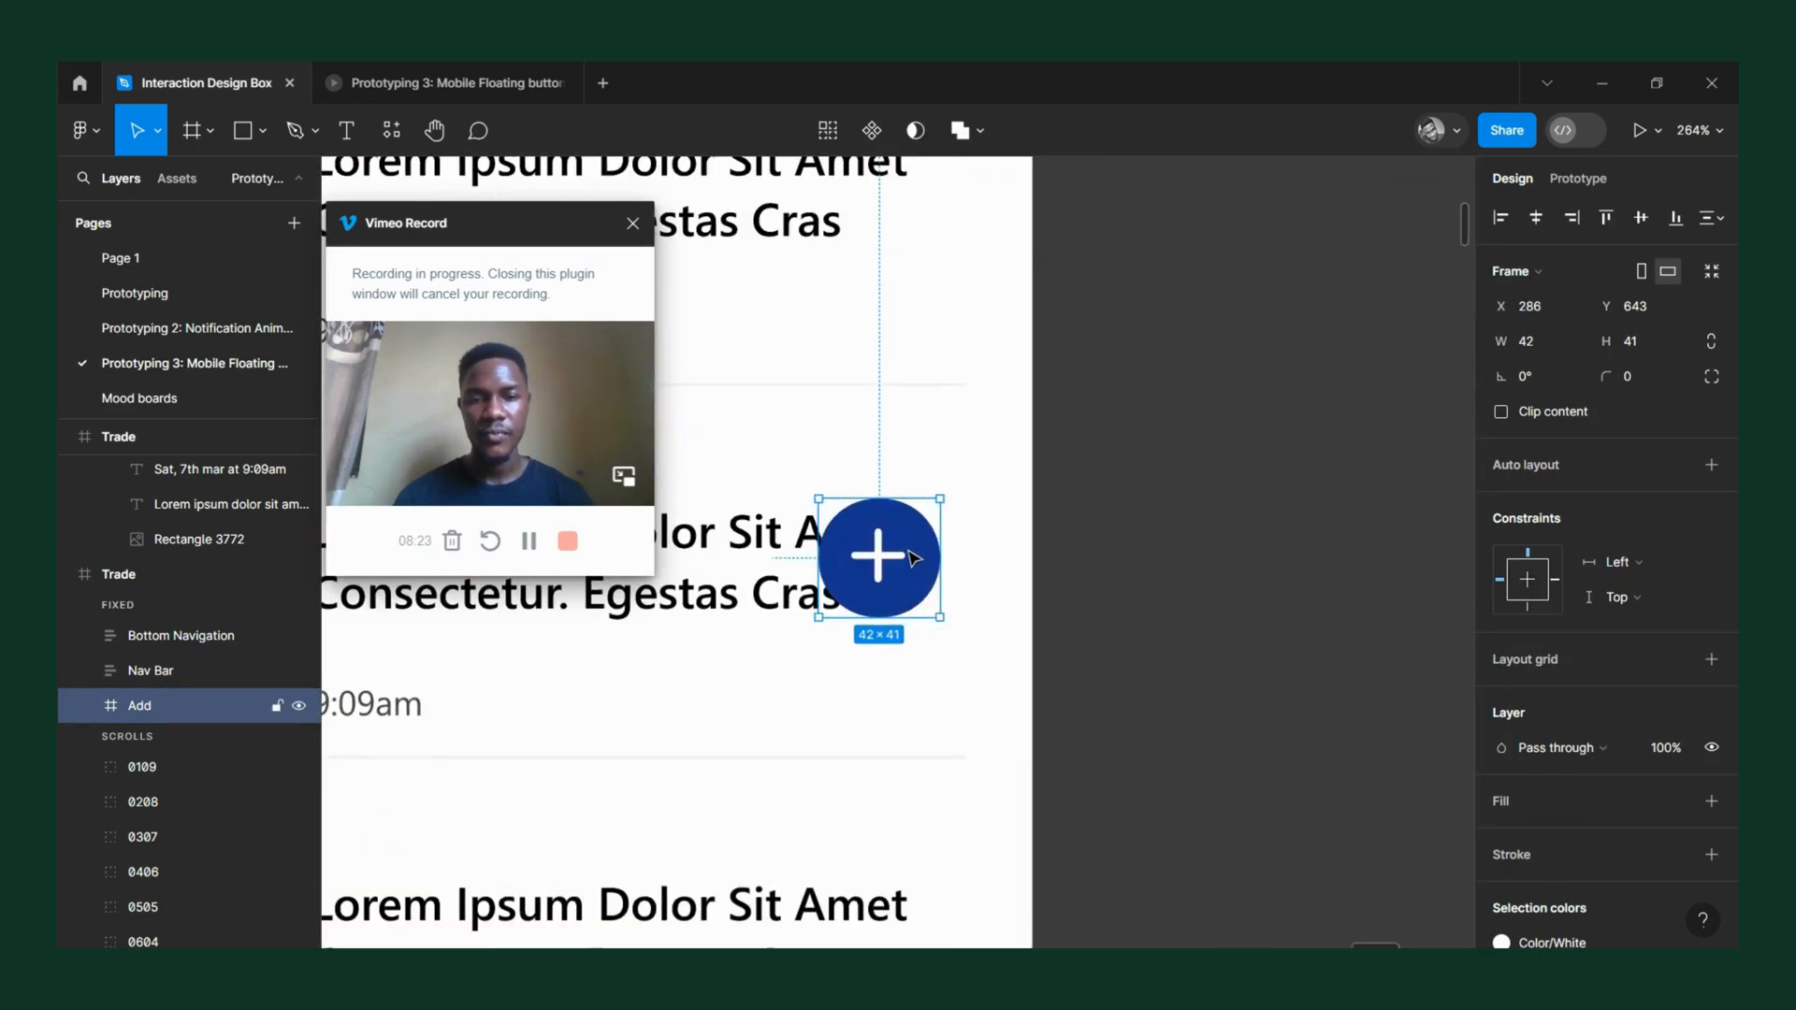
left_click_drag(912, 559, 936, 565)
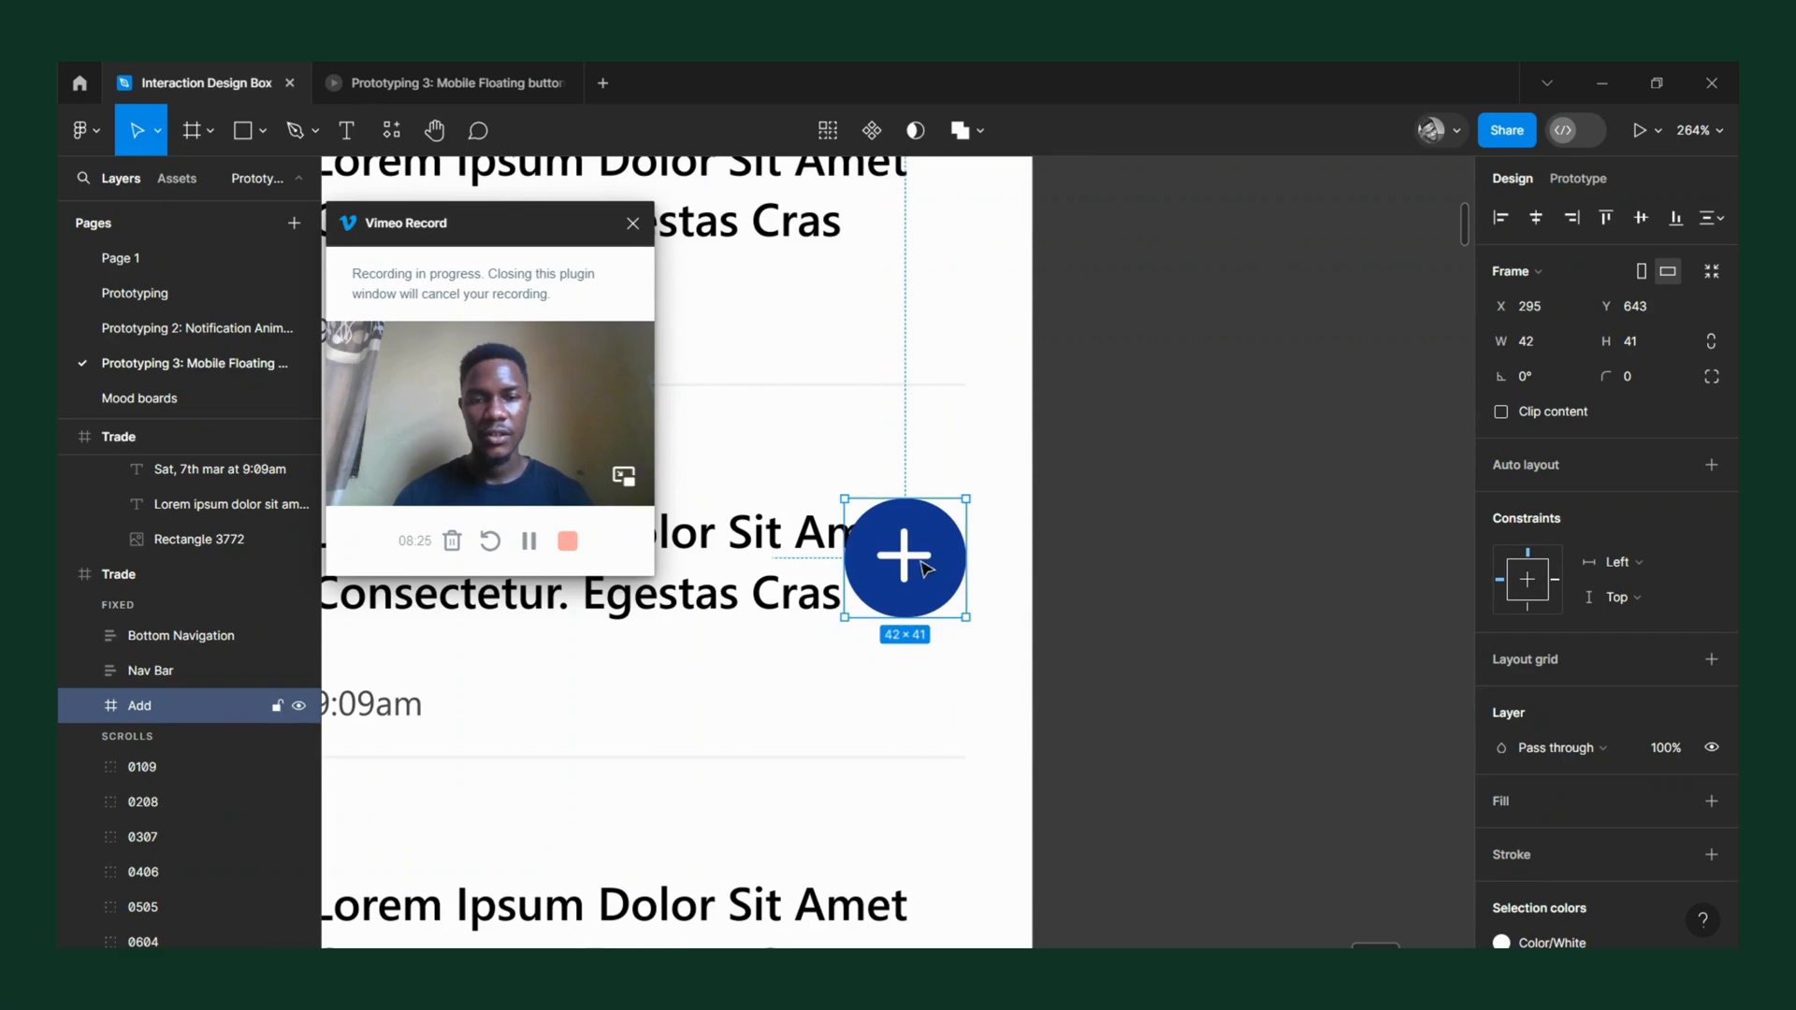
scroll(917, 559, "down", 5)
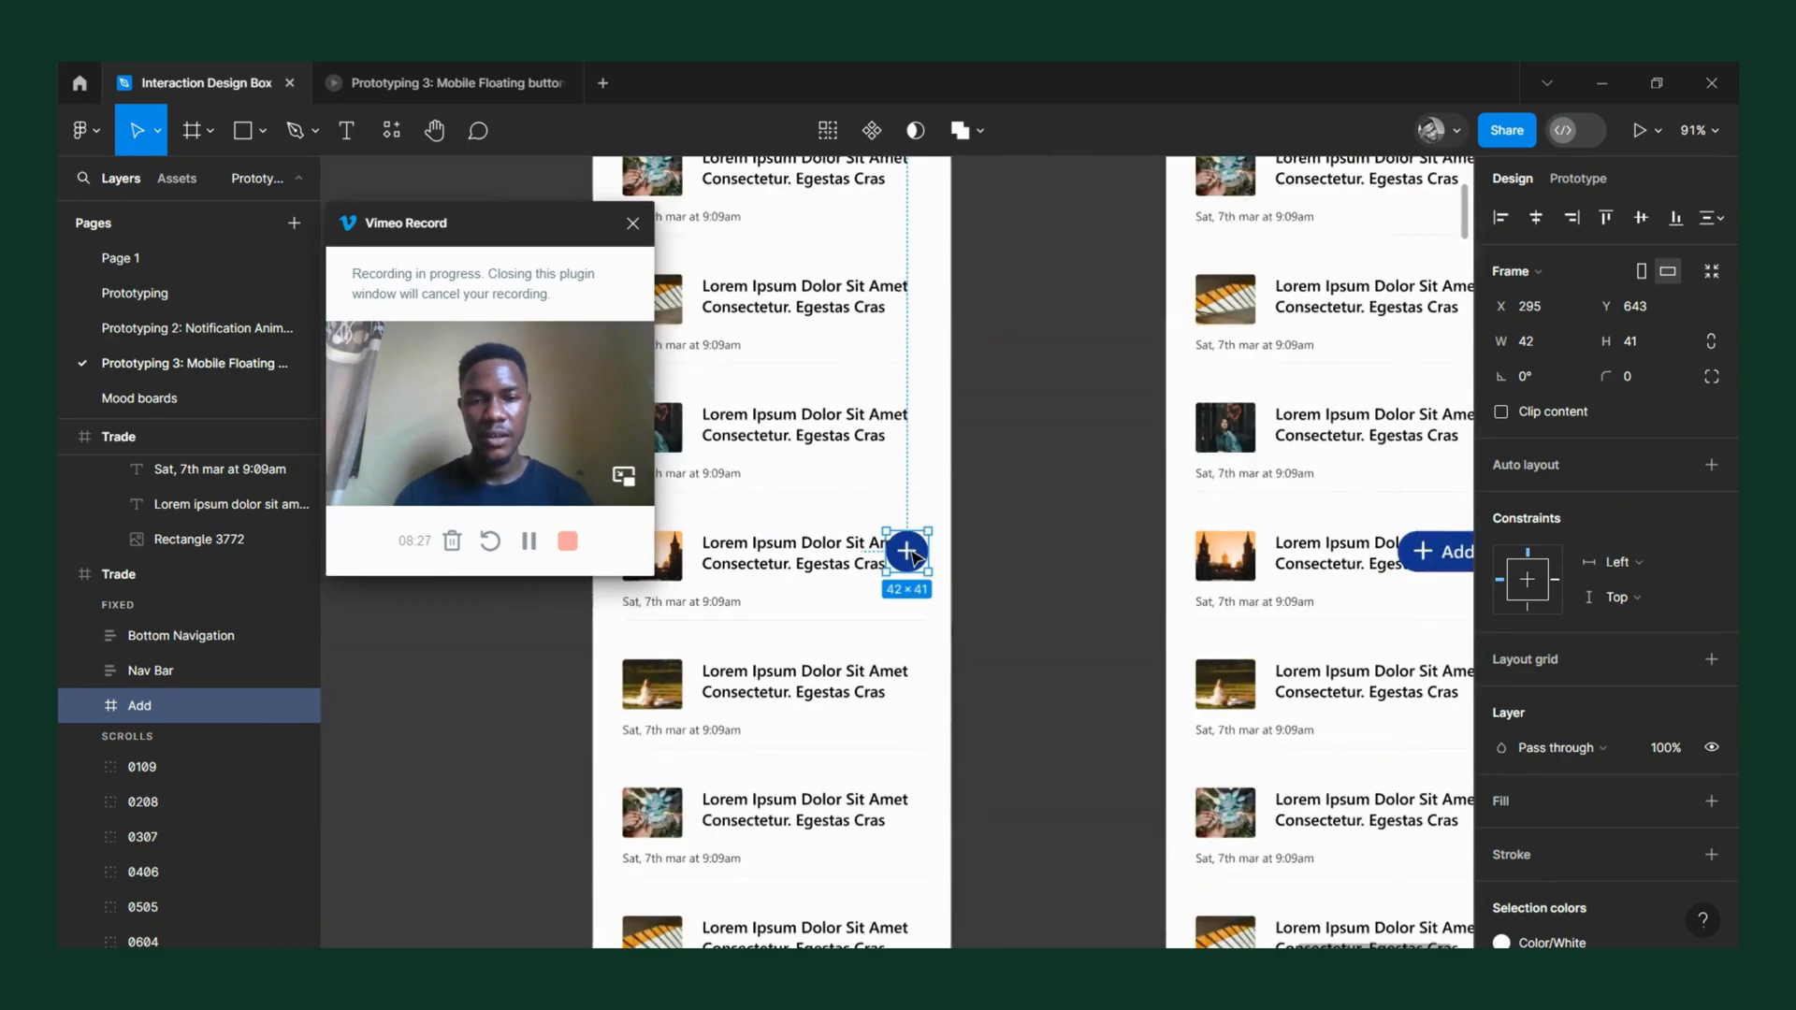
Move the stretched "+ Add" button right to X 242 on its Trade frame, keeping its vertical position.
scroll(917, 557, "down", 5)
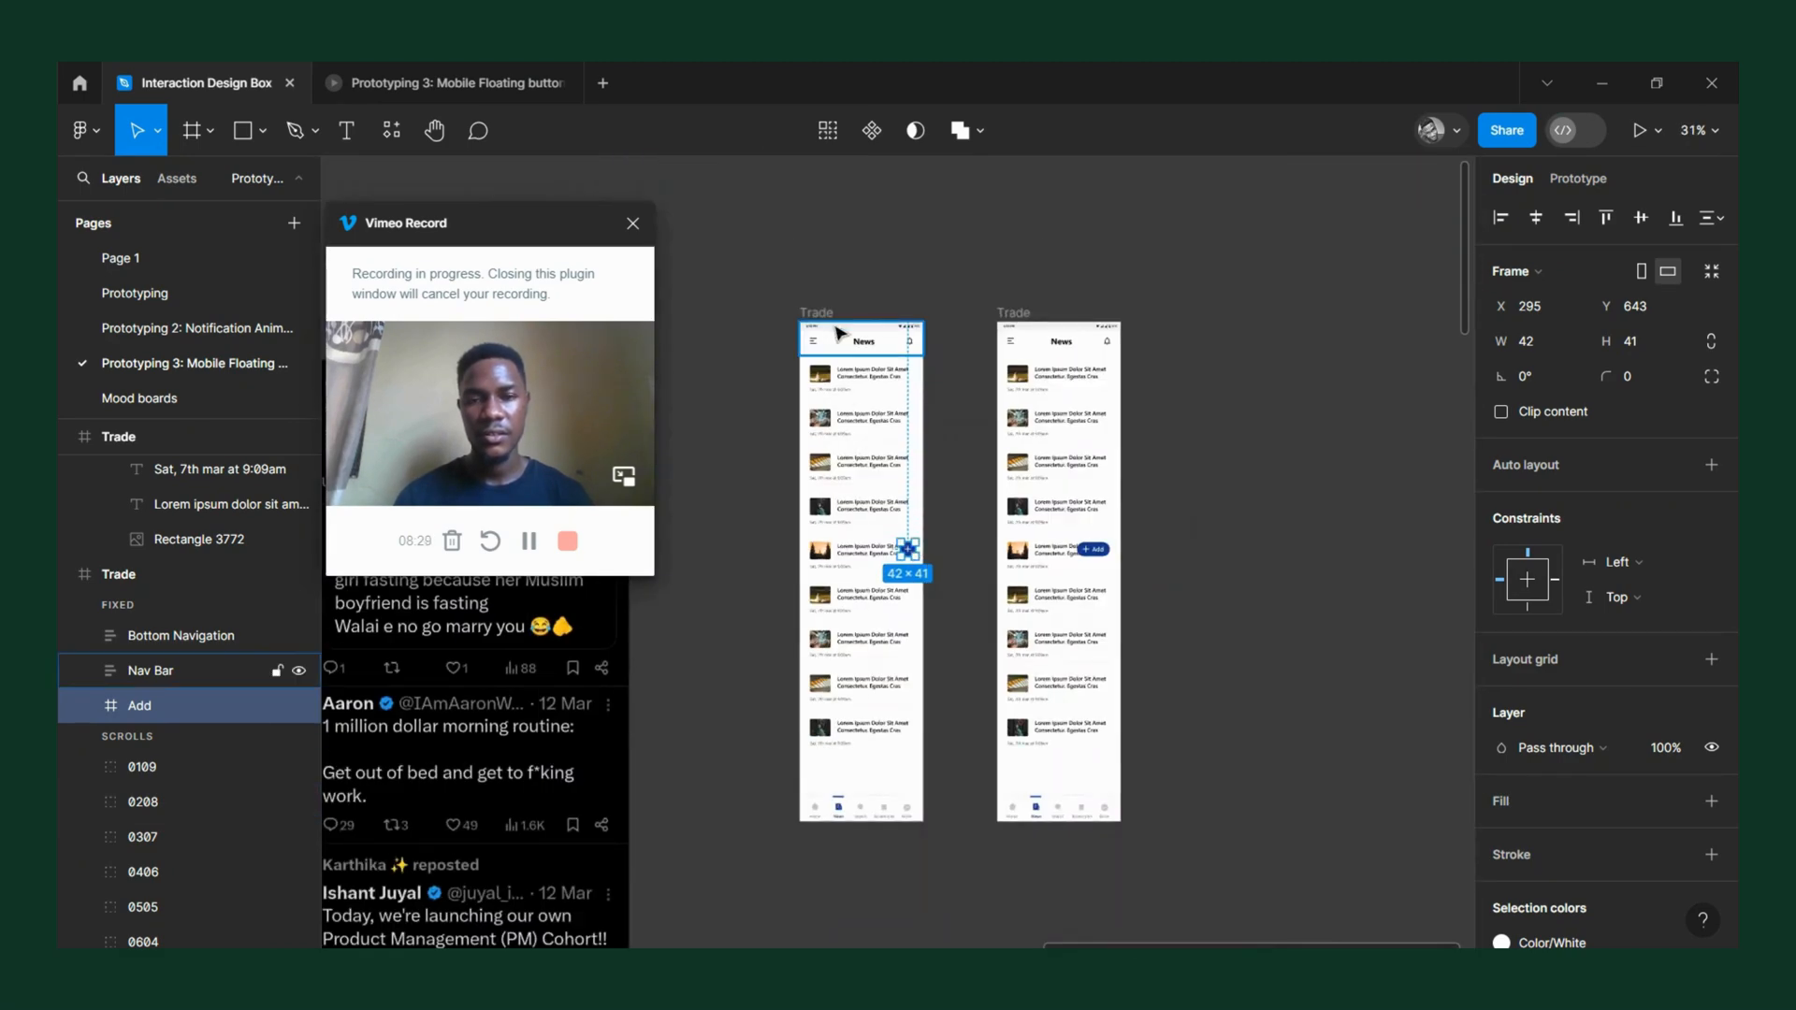
scroll(914, 550, "up", 5)
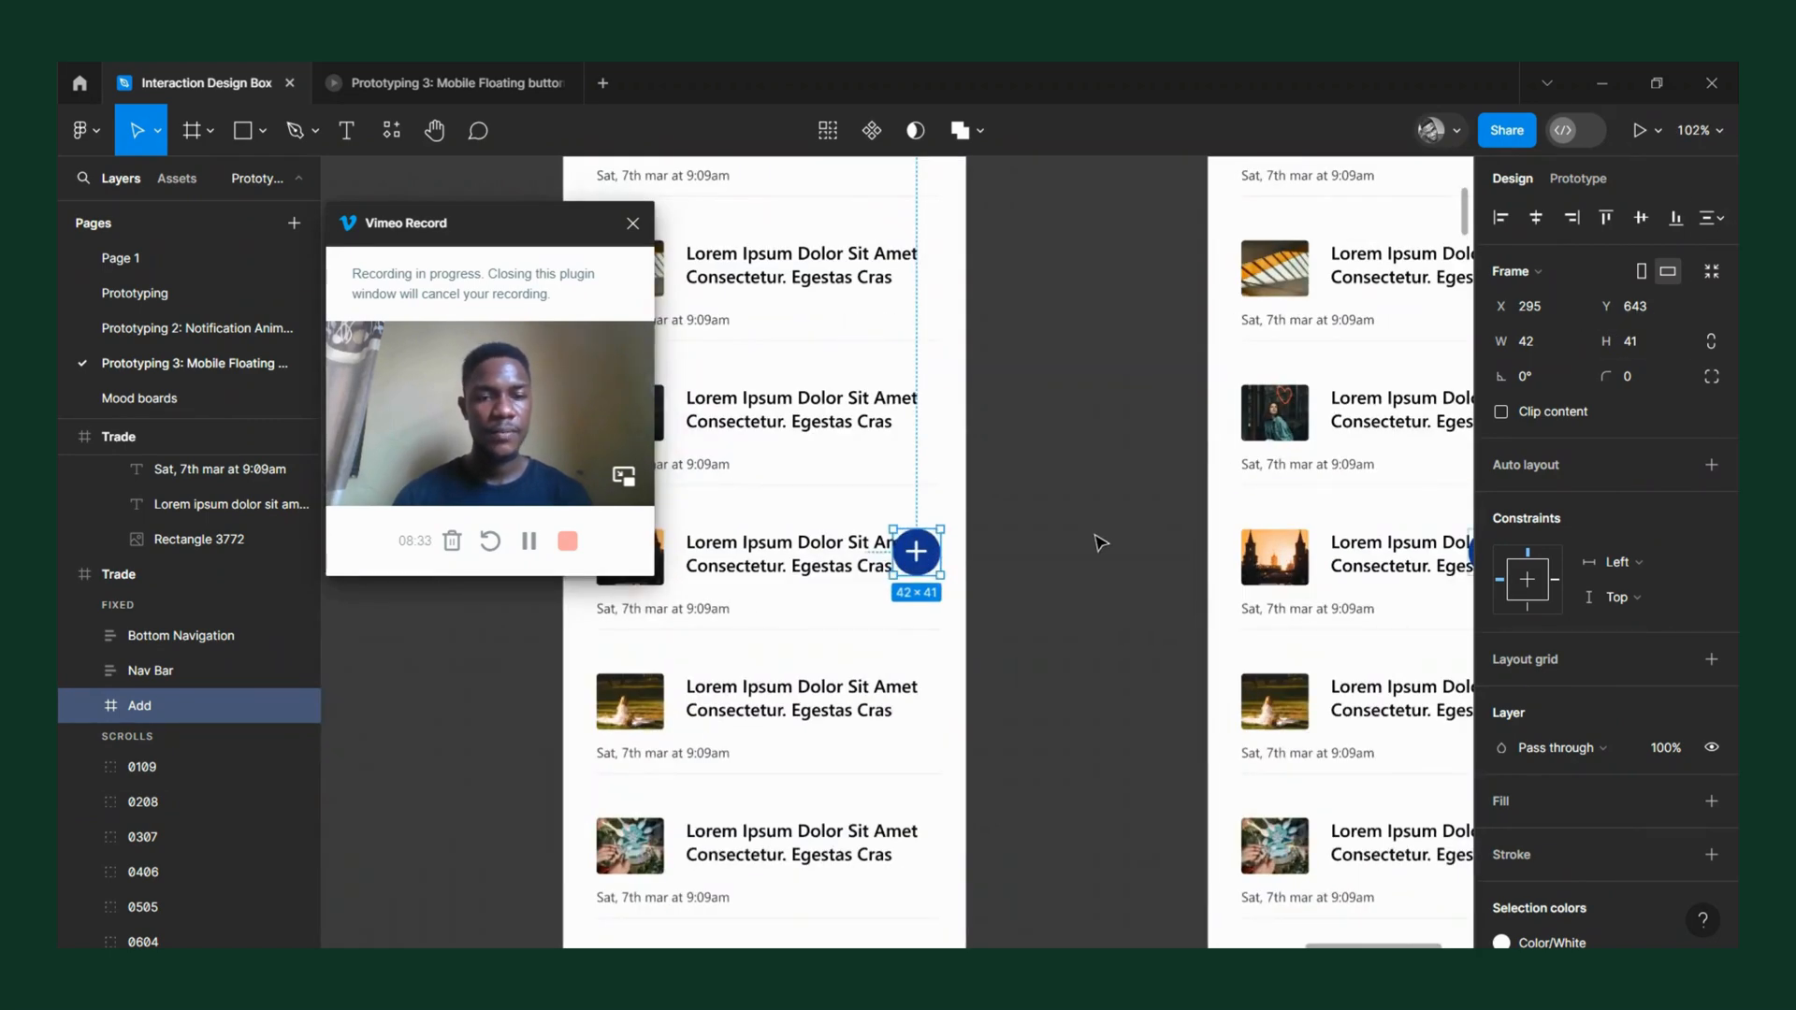
scroll(1100, 544, "right", 5)
scroll(999, 583, "up", 3)
left_click(1083, 523)
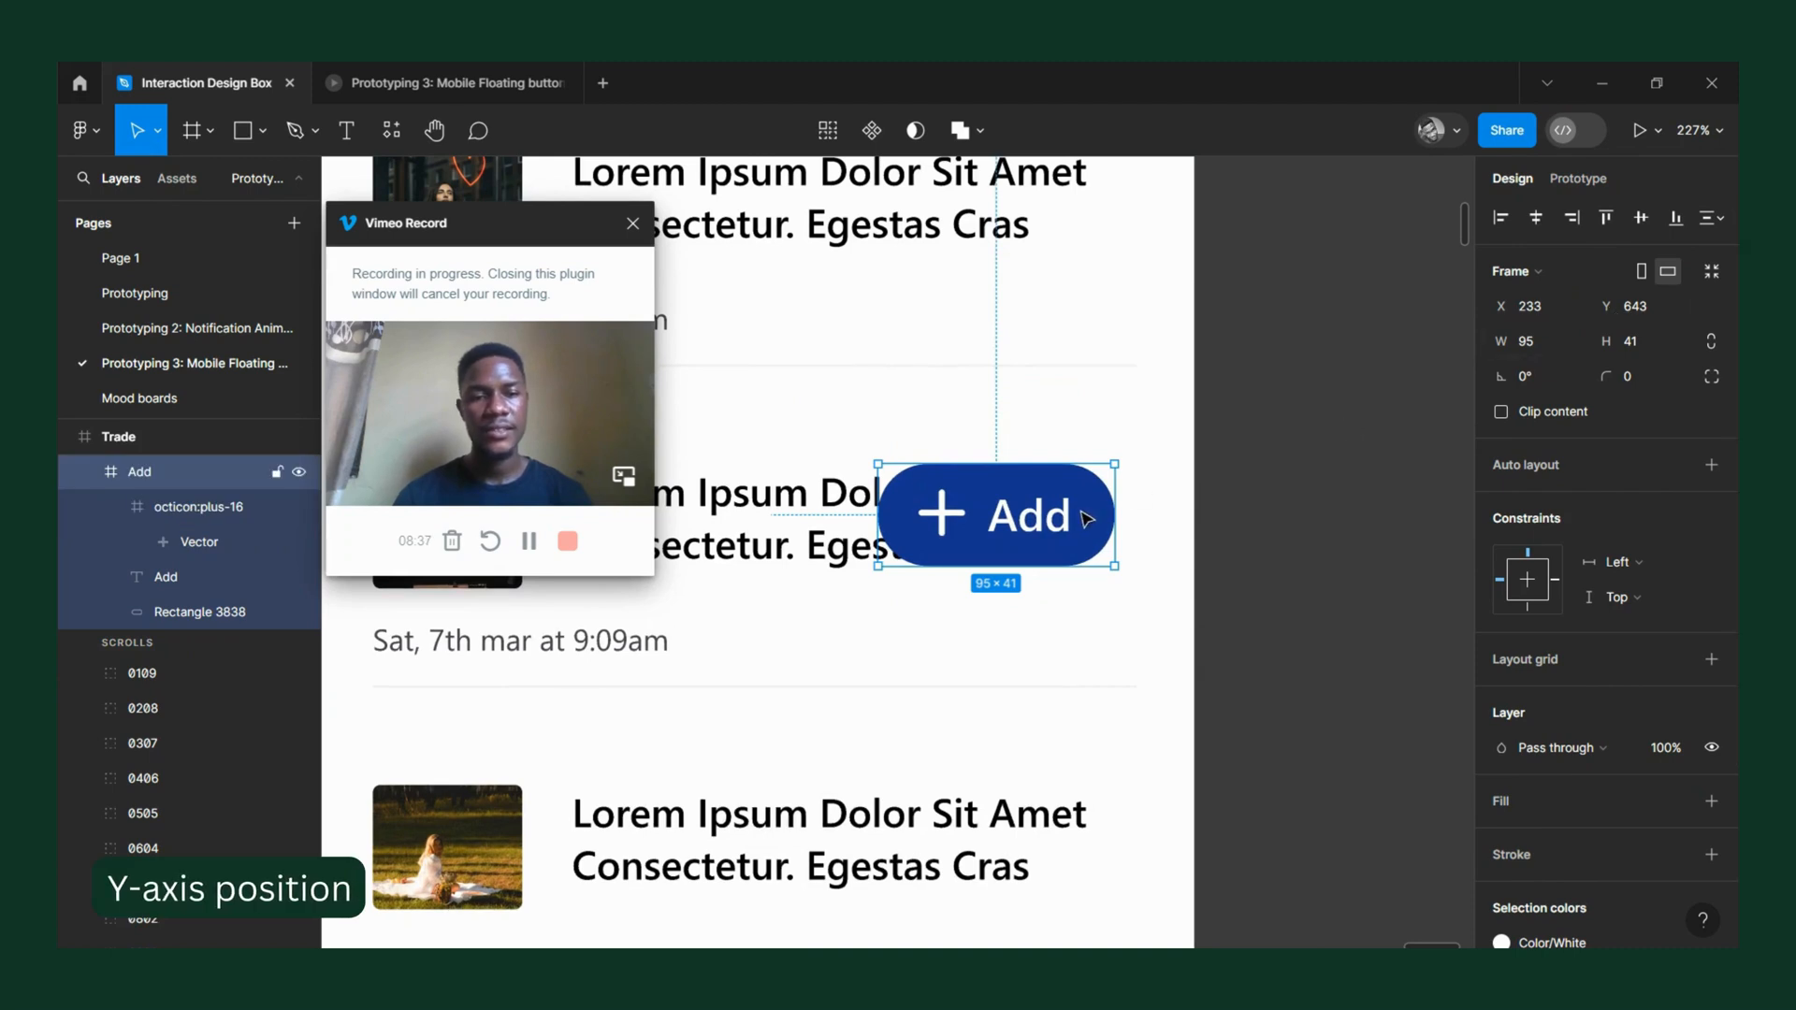
left_click_drag(1049, 522, 1072, 528)
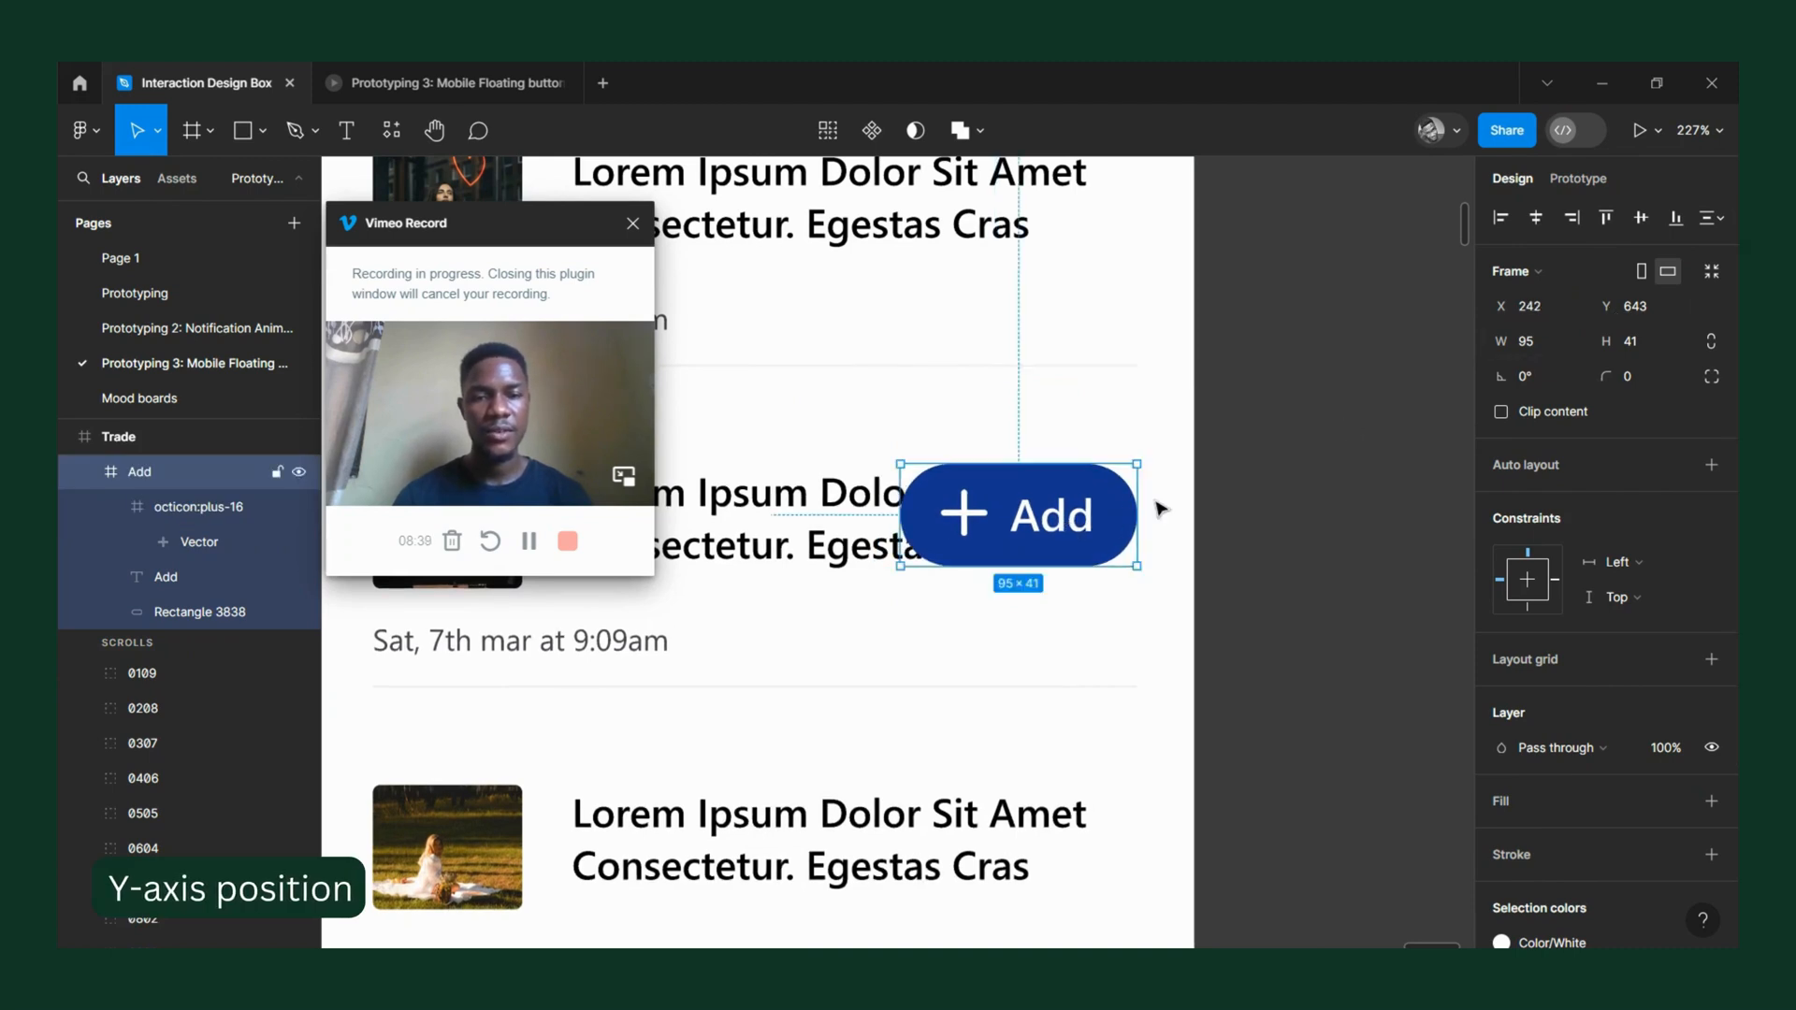
Compare the positions of the round plus button and the stretched "+ Add" button across the two Trade frames.
scroll(1160, 496, "down", 3)
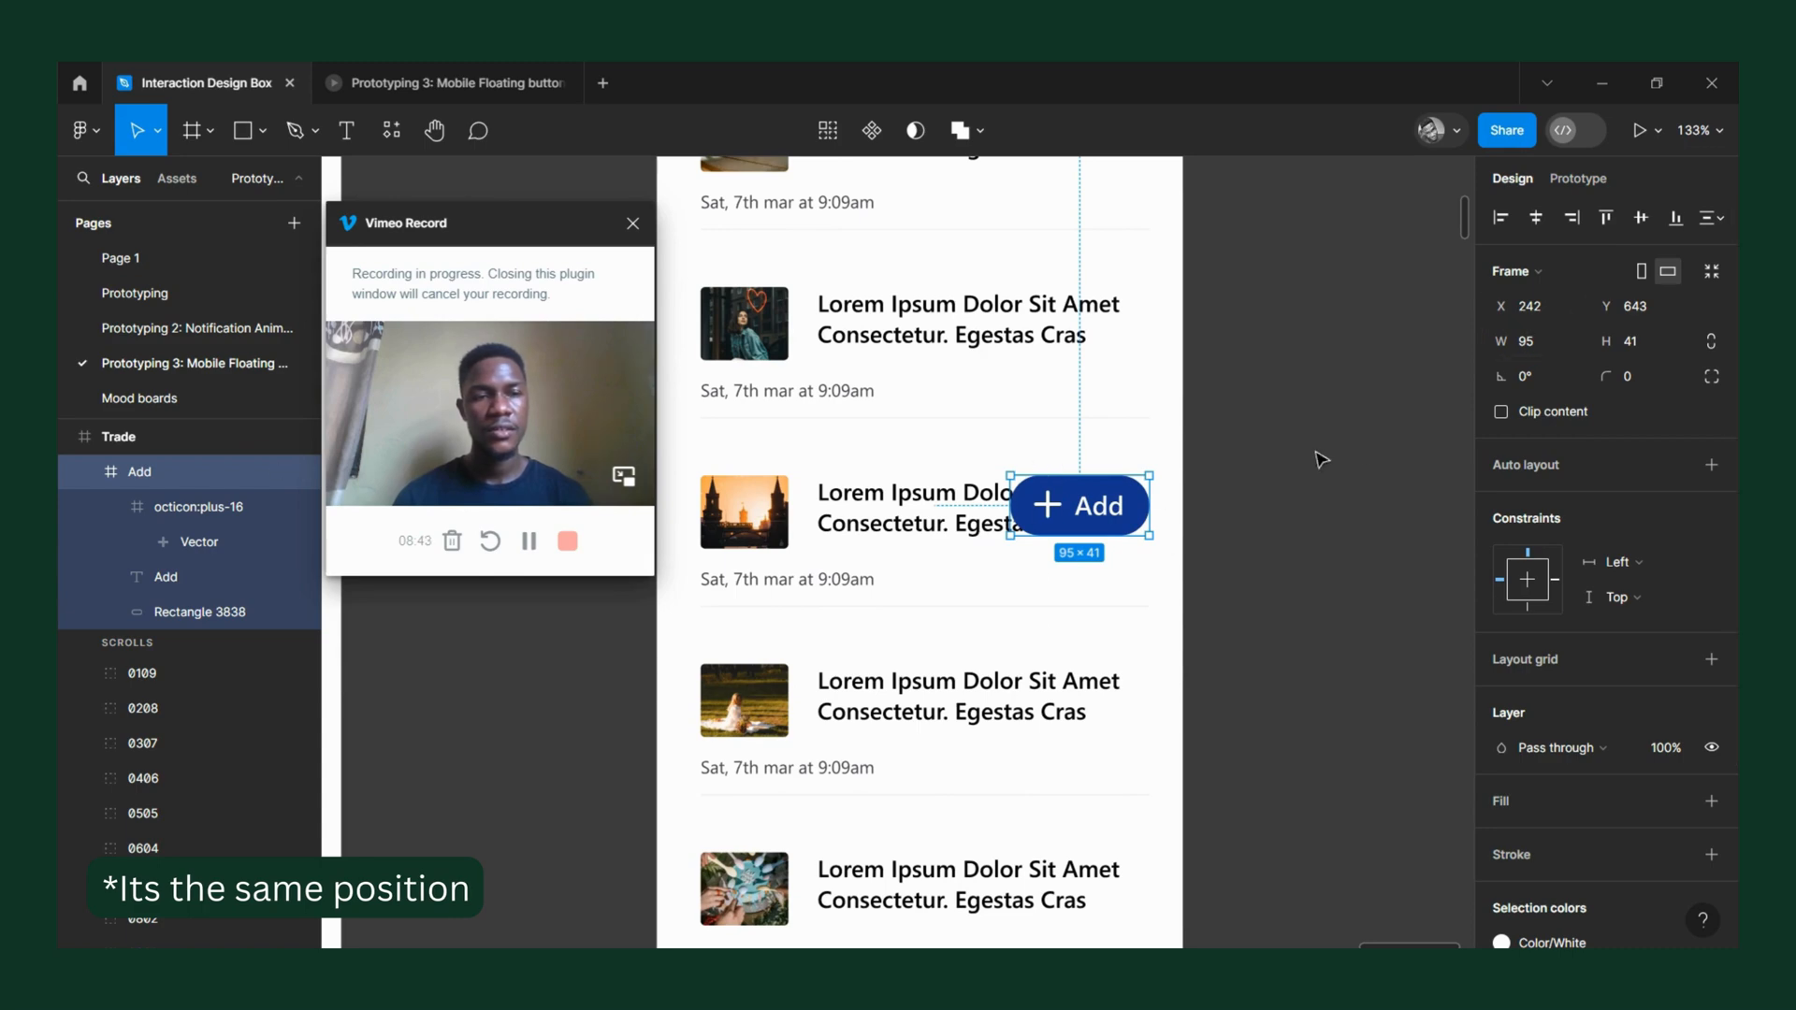
scroll(1109, 615, "down", 4)
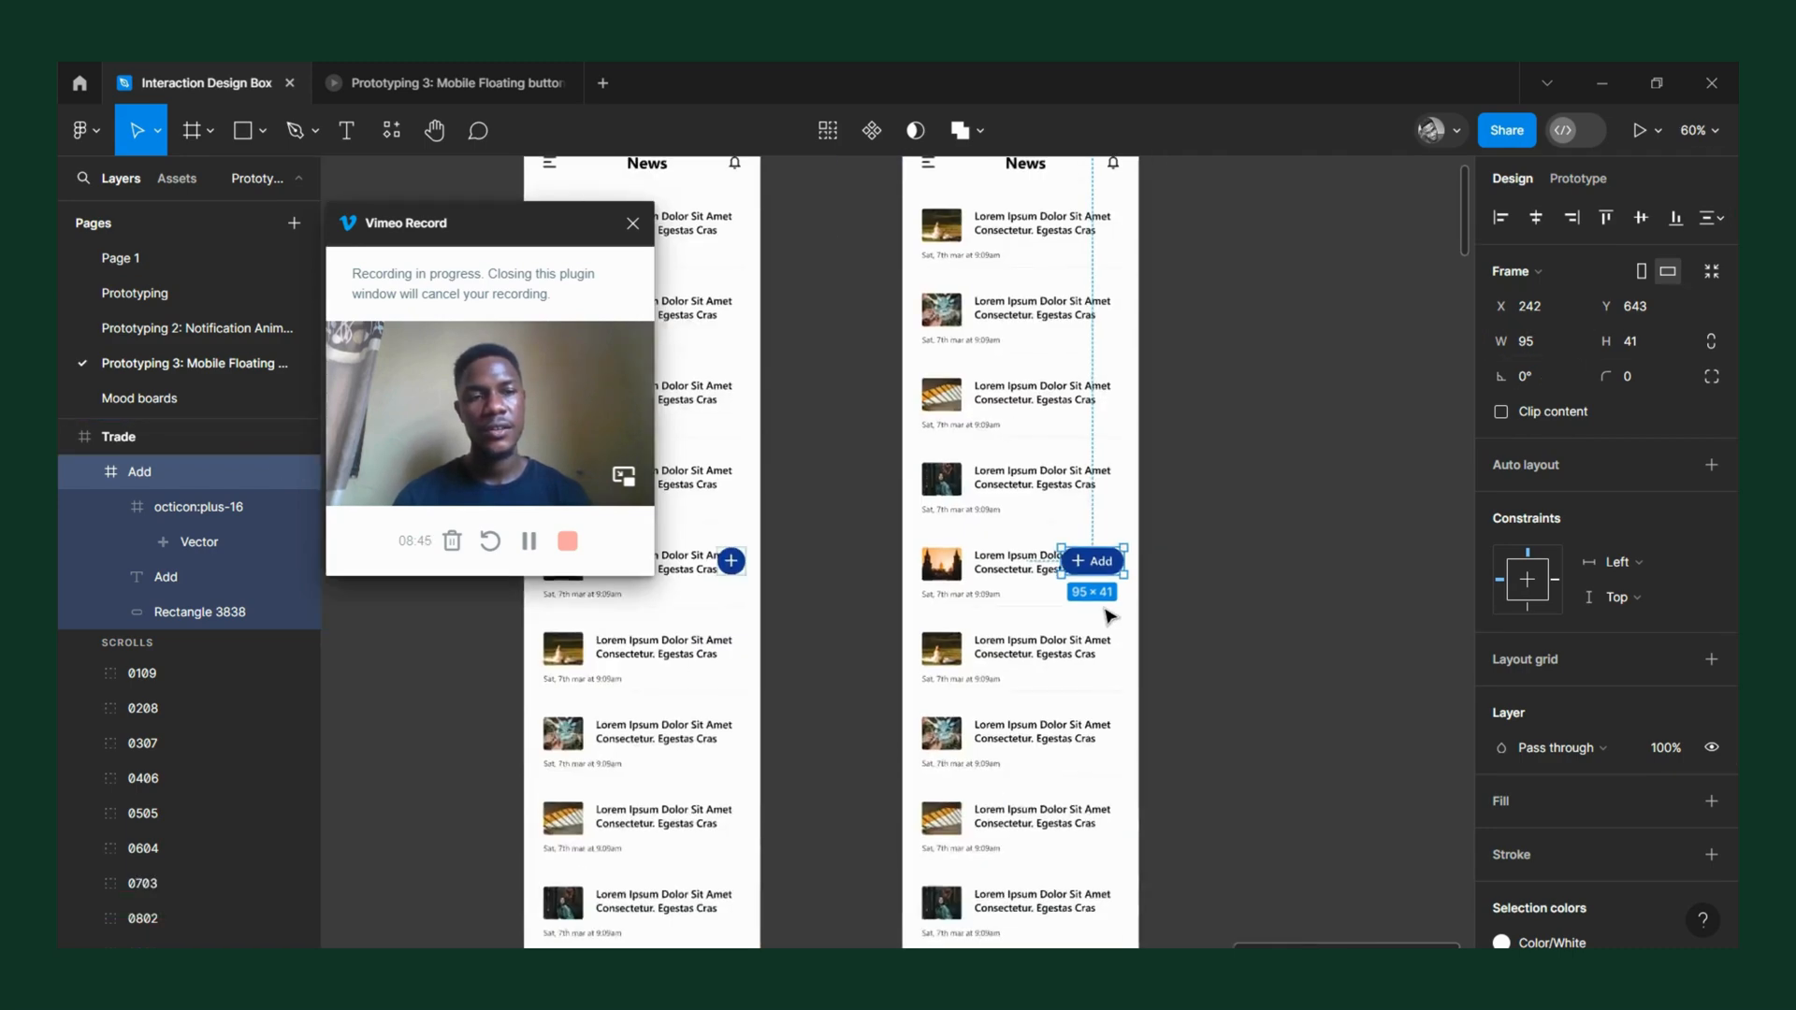
scroll(1109, 616, "left", 4)
scroll(1164, 613, "up", 4)
left_click(1091, 518)
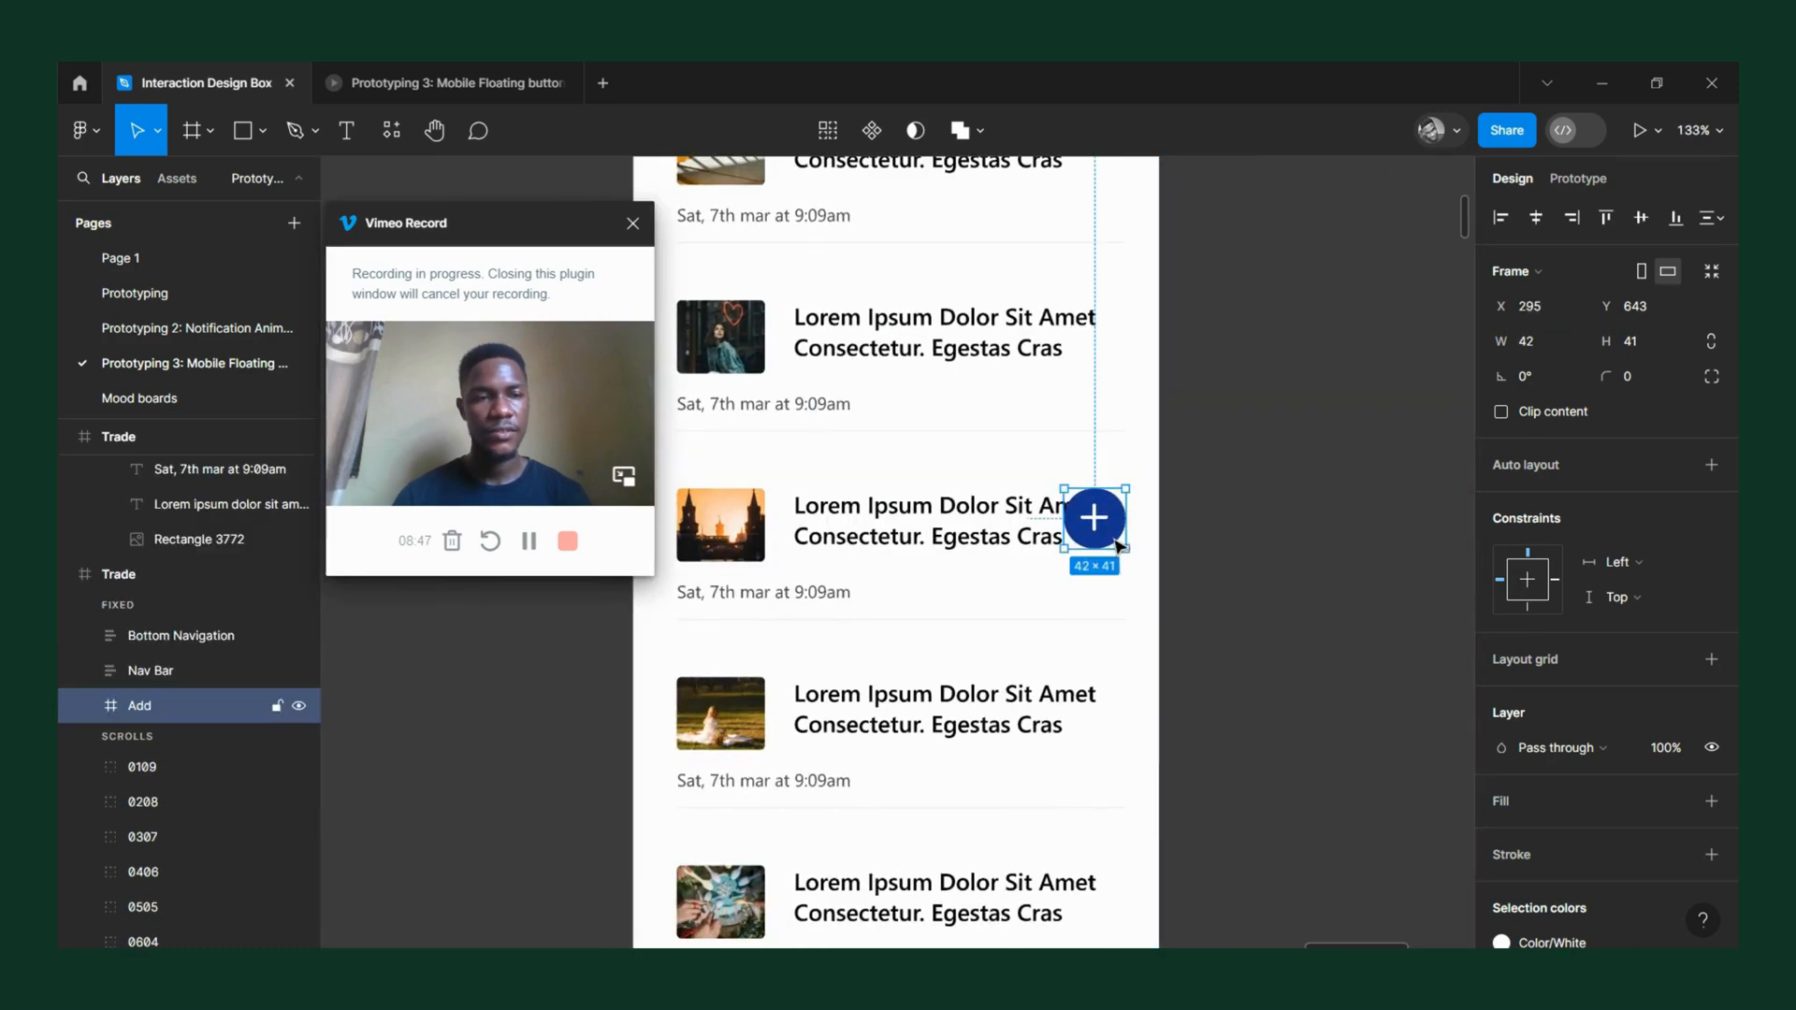
scroll(918, 561, "down", 3)
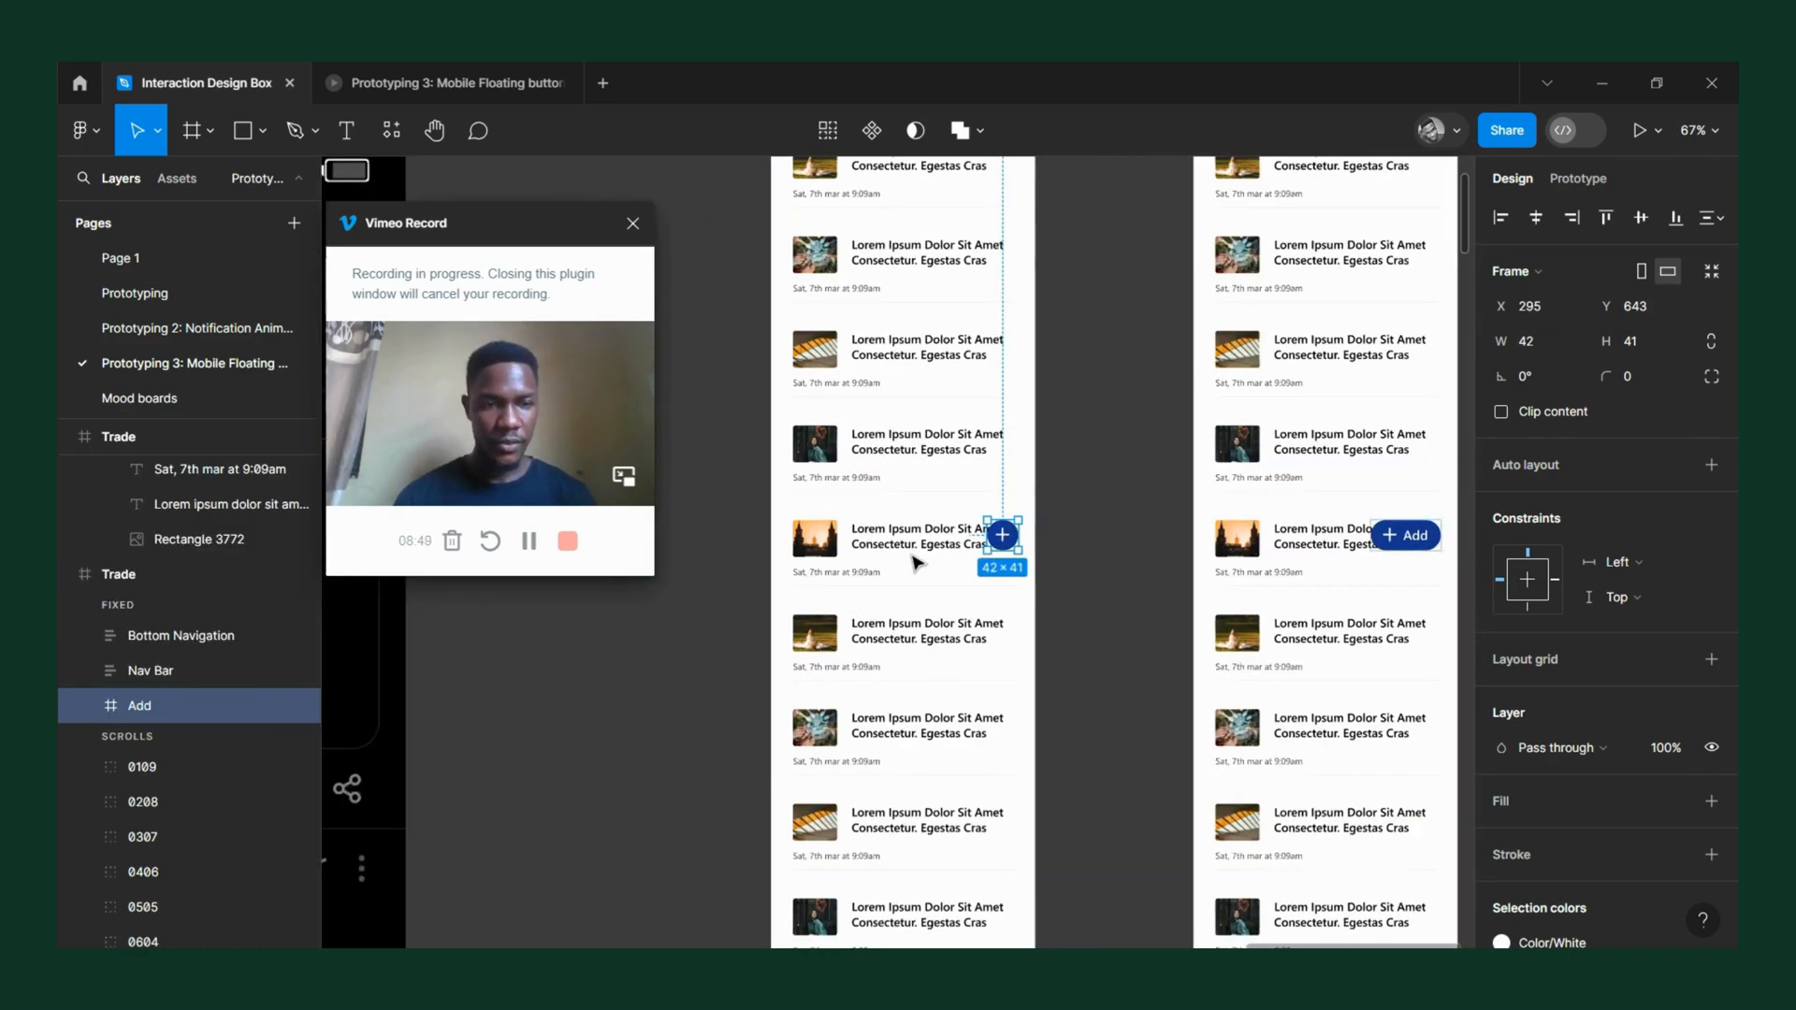
scroll(916, 561, "right", 4)
scroll(916, 561, "down", 5)
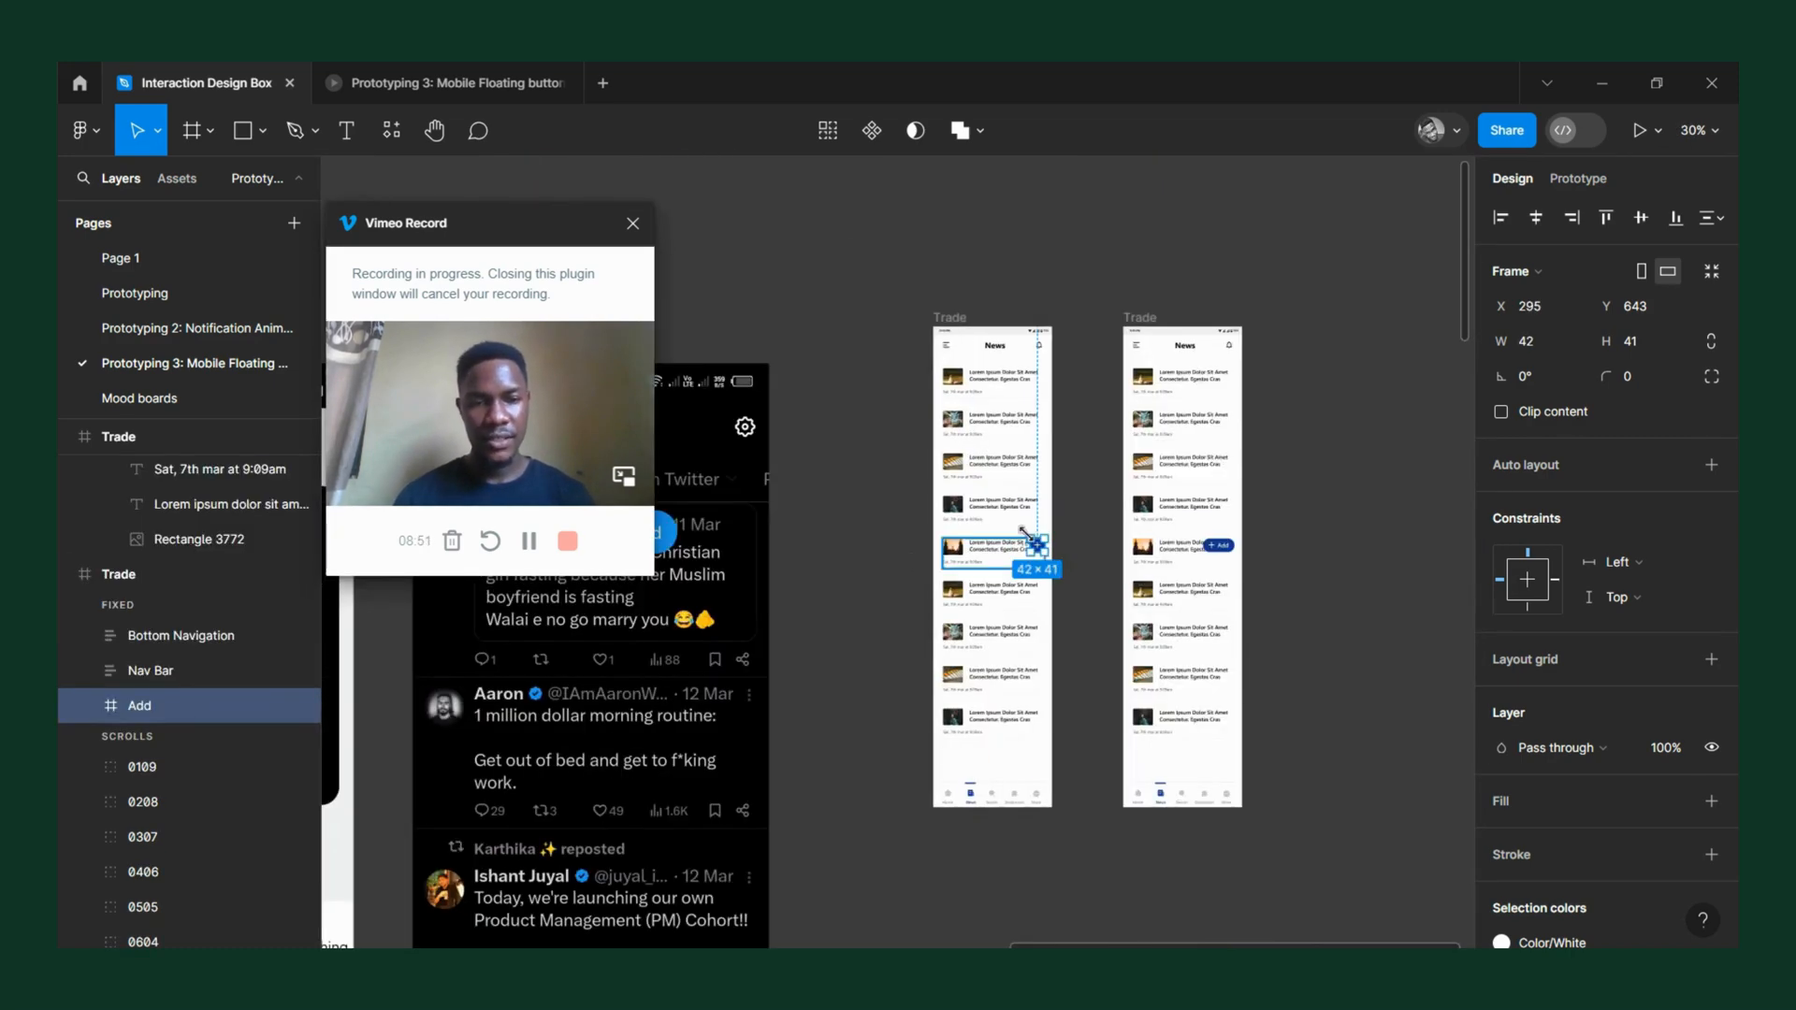
scroll(1034, 538, "up", 3)
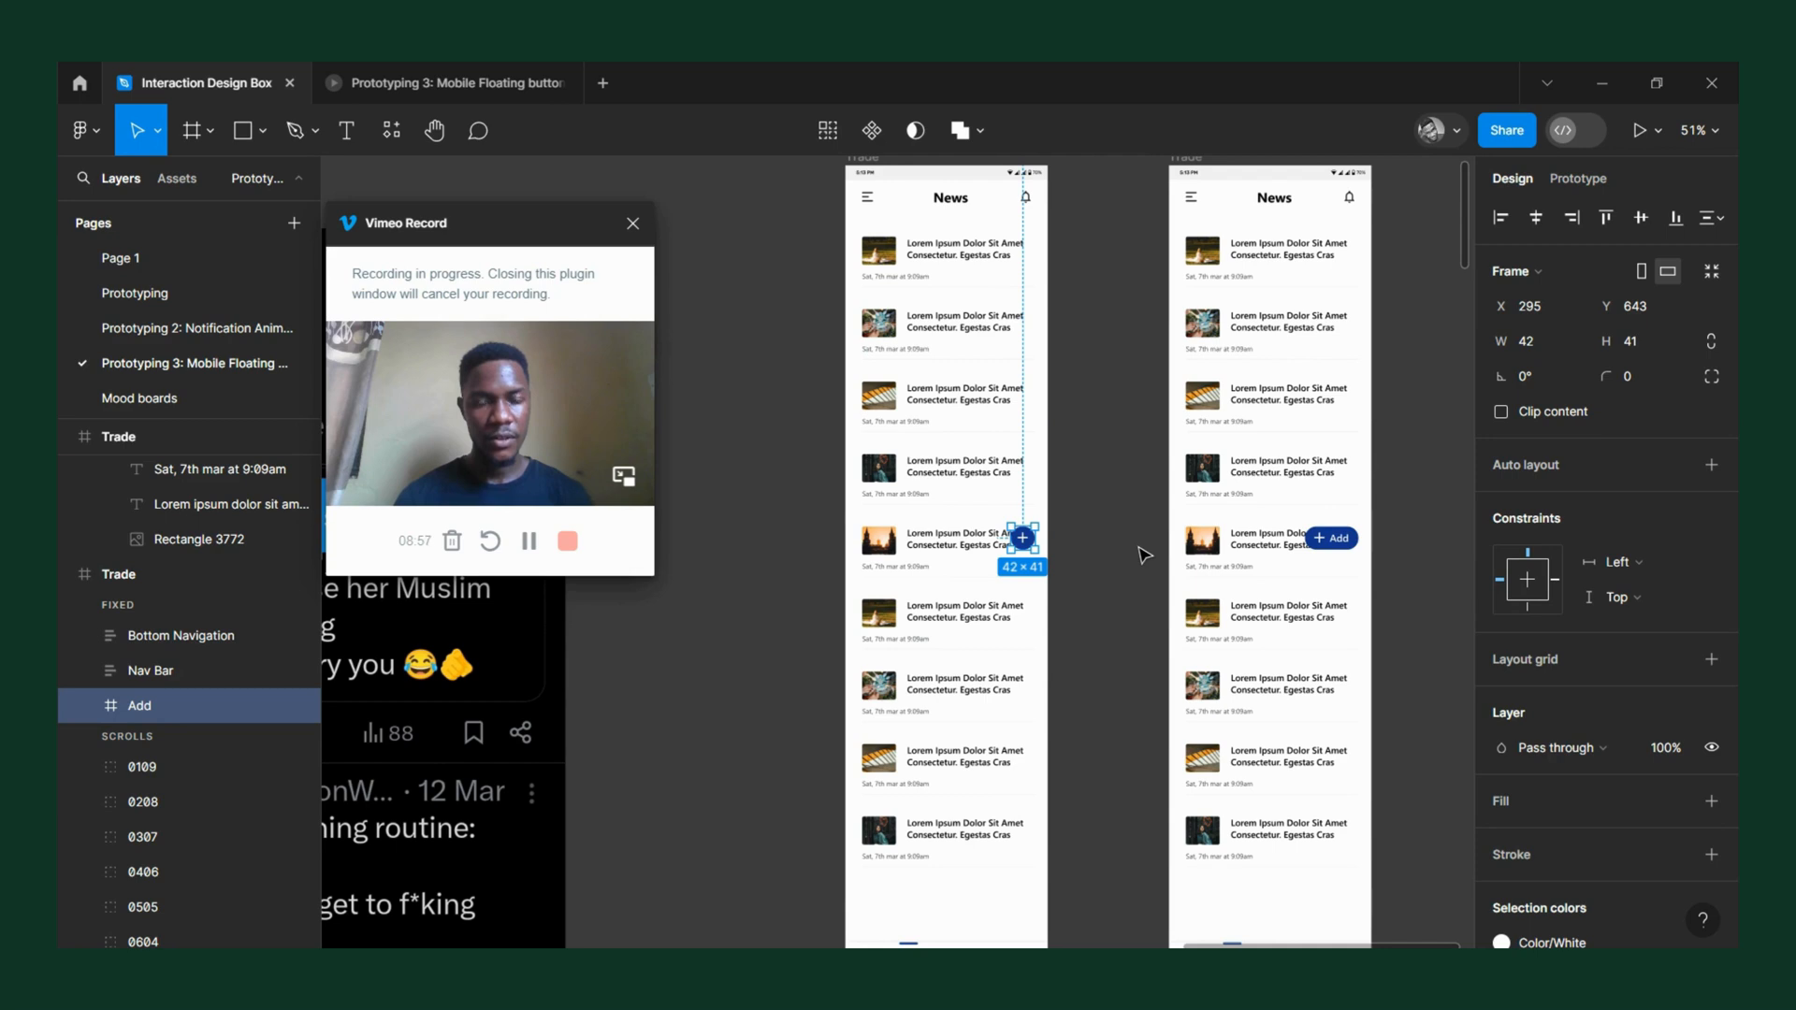
Replace the round plus button with a copy of the stretched "+ Add" button and move the copy left to X 242.
left_click(1338, 543)
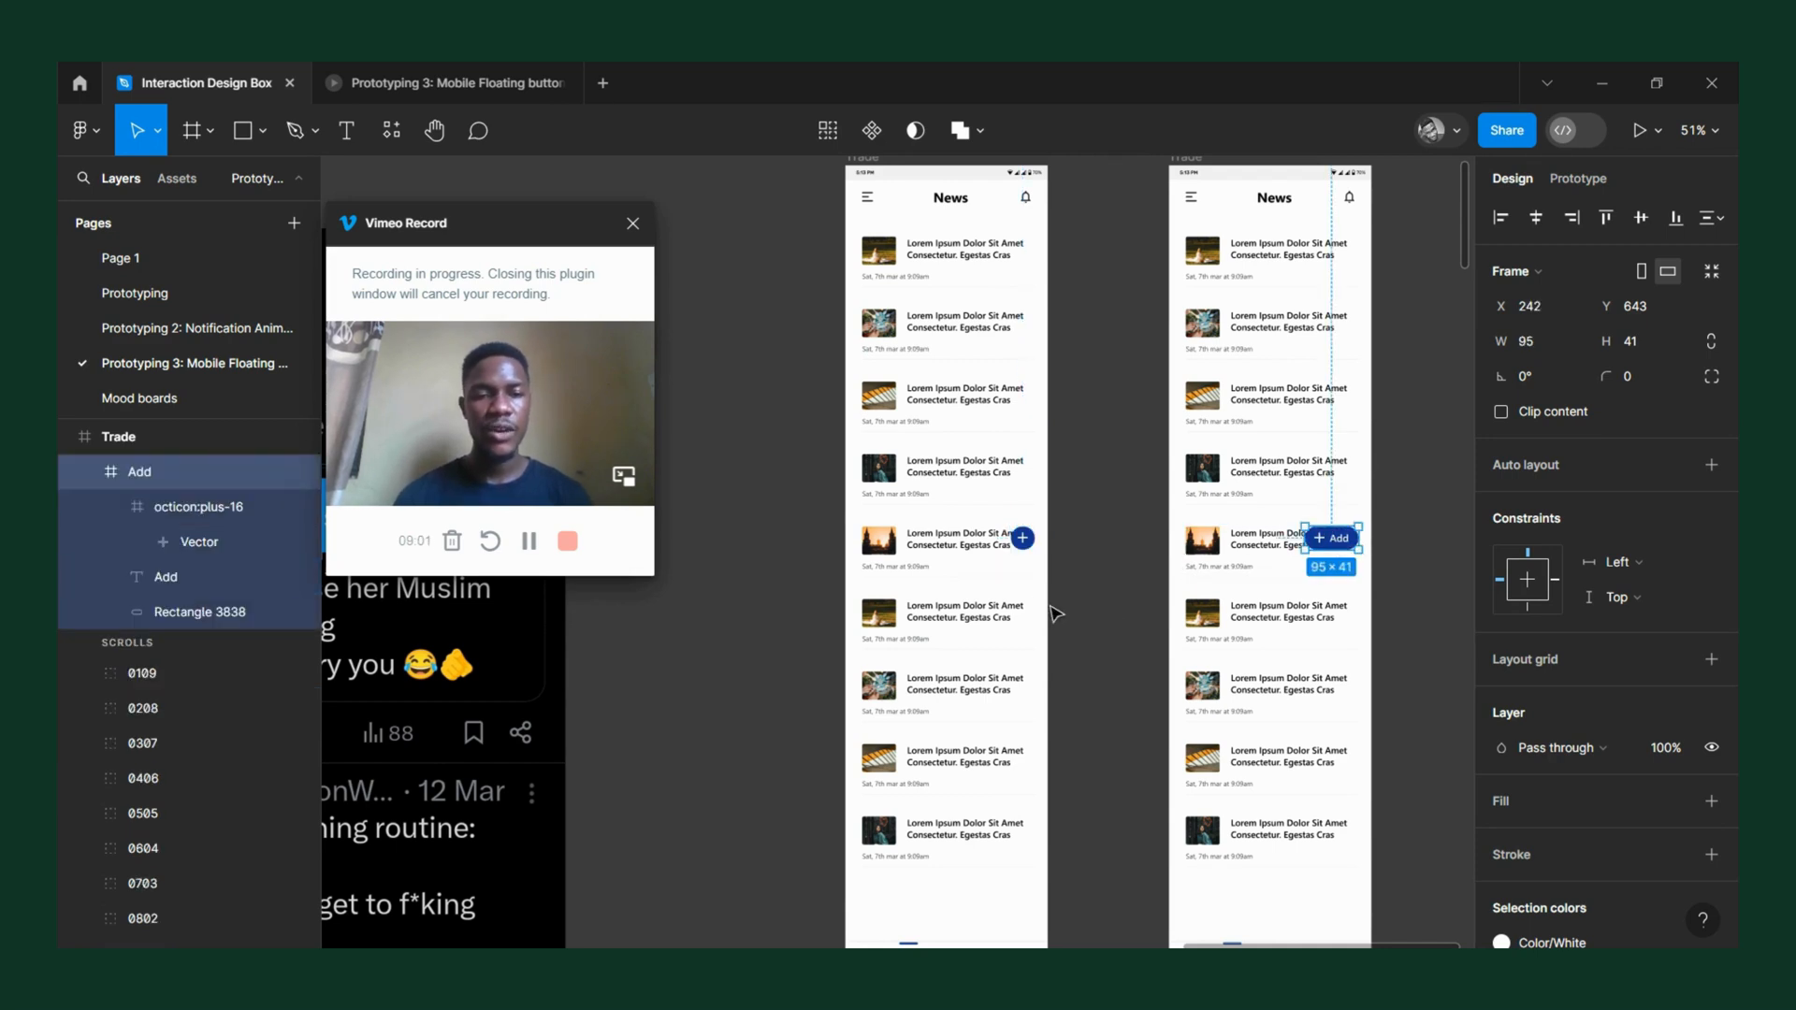
scroll(1197, 545, "up", 3, "ctrl")
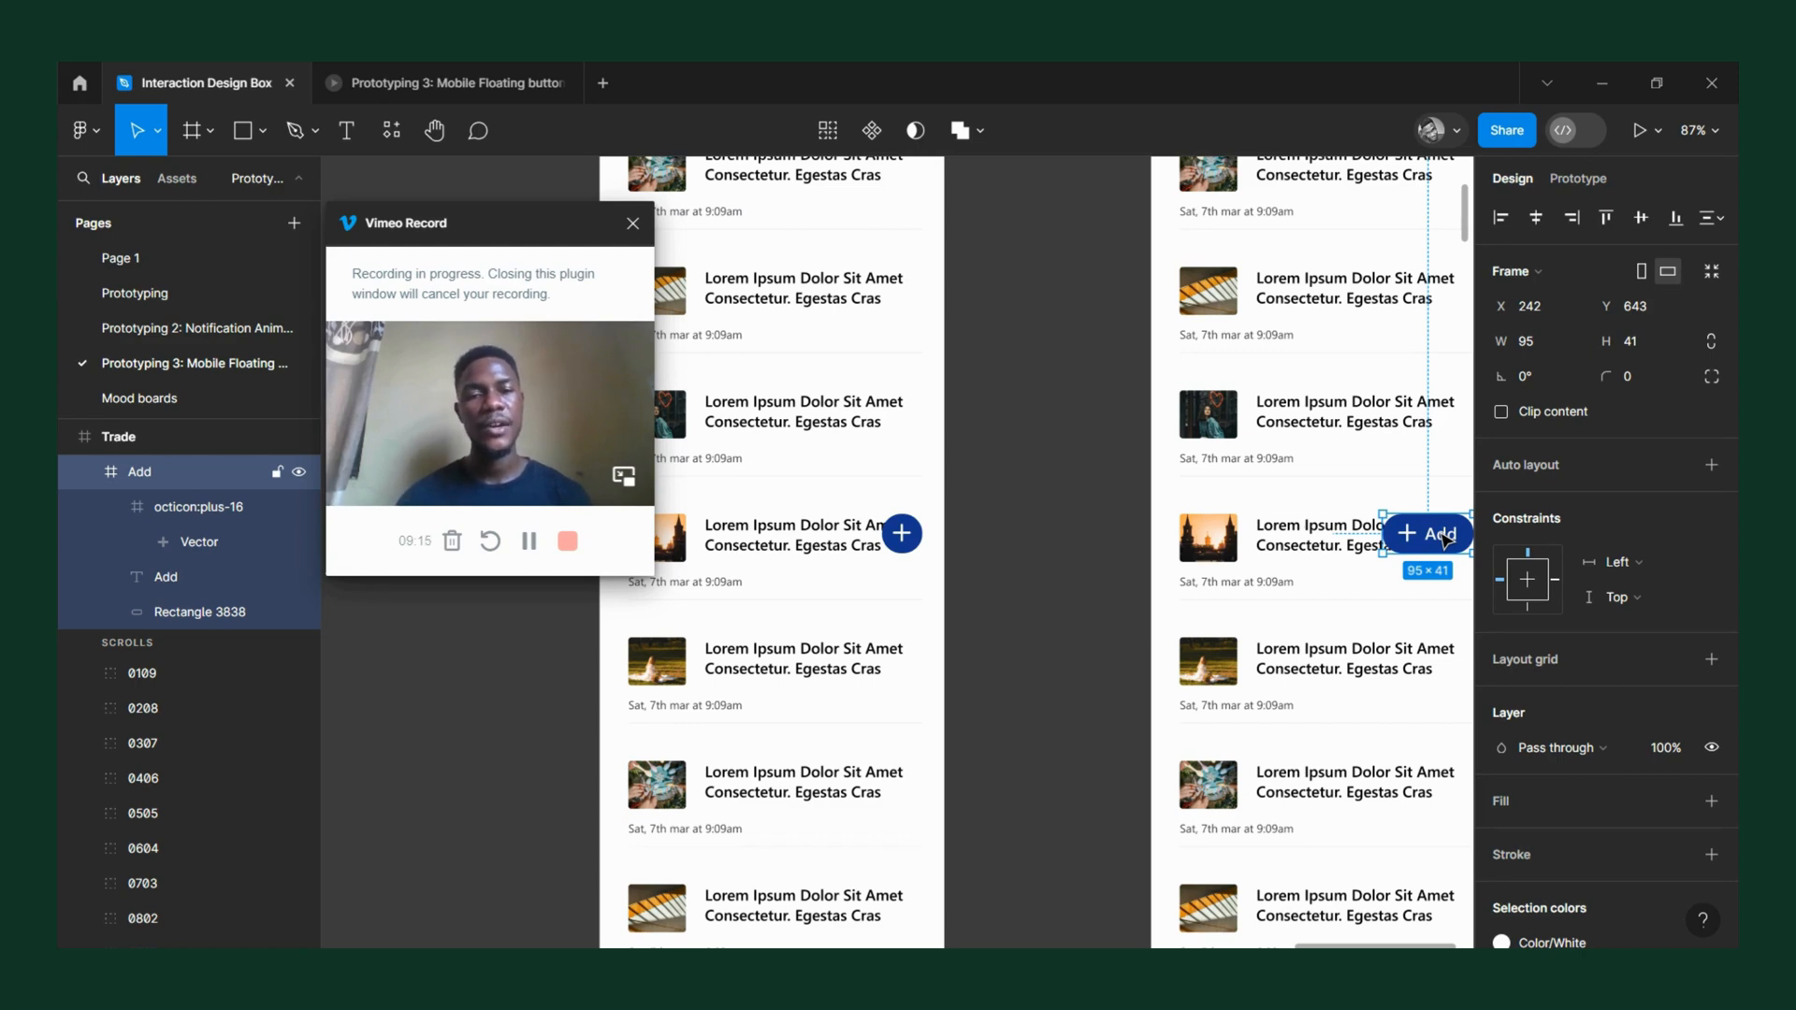
left_click(904, 545)
right_click(904, 549)
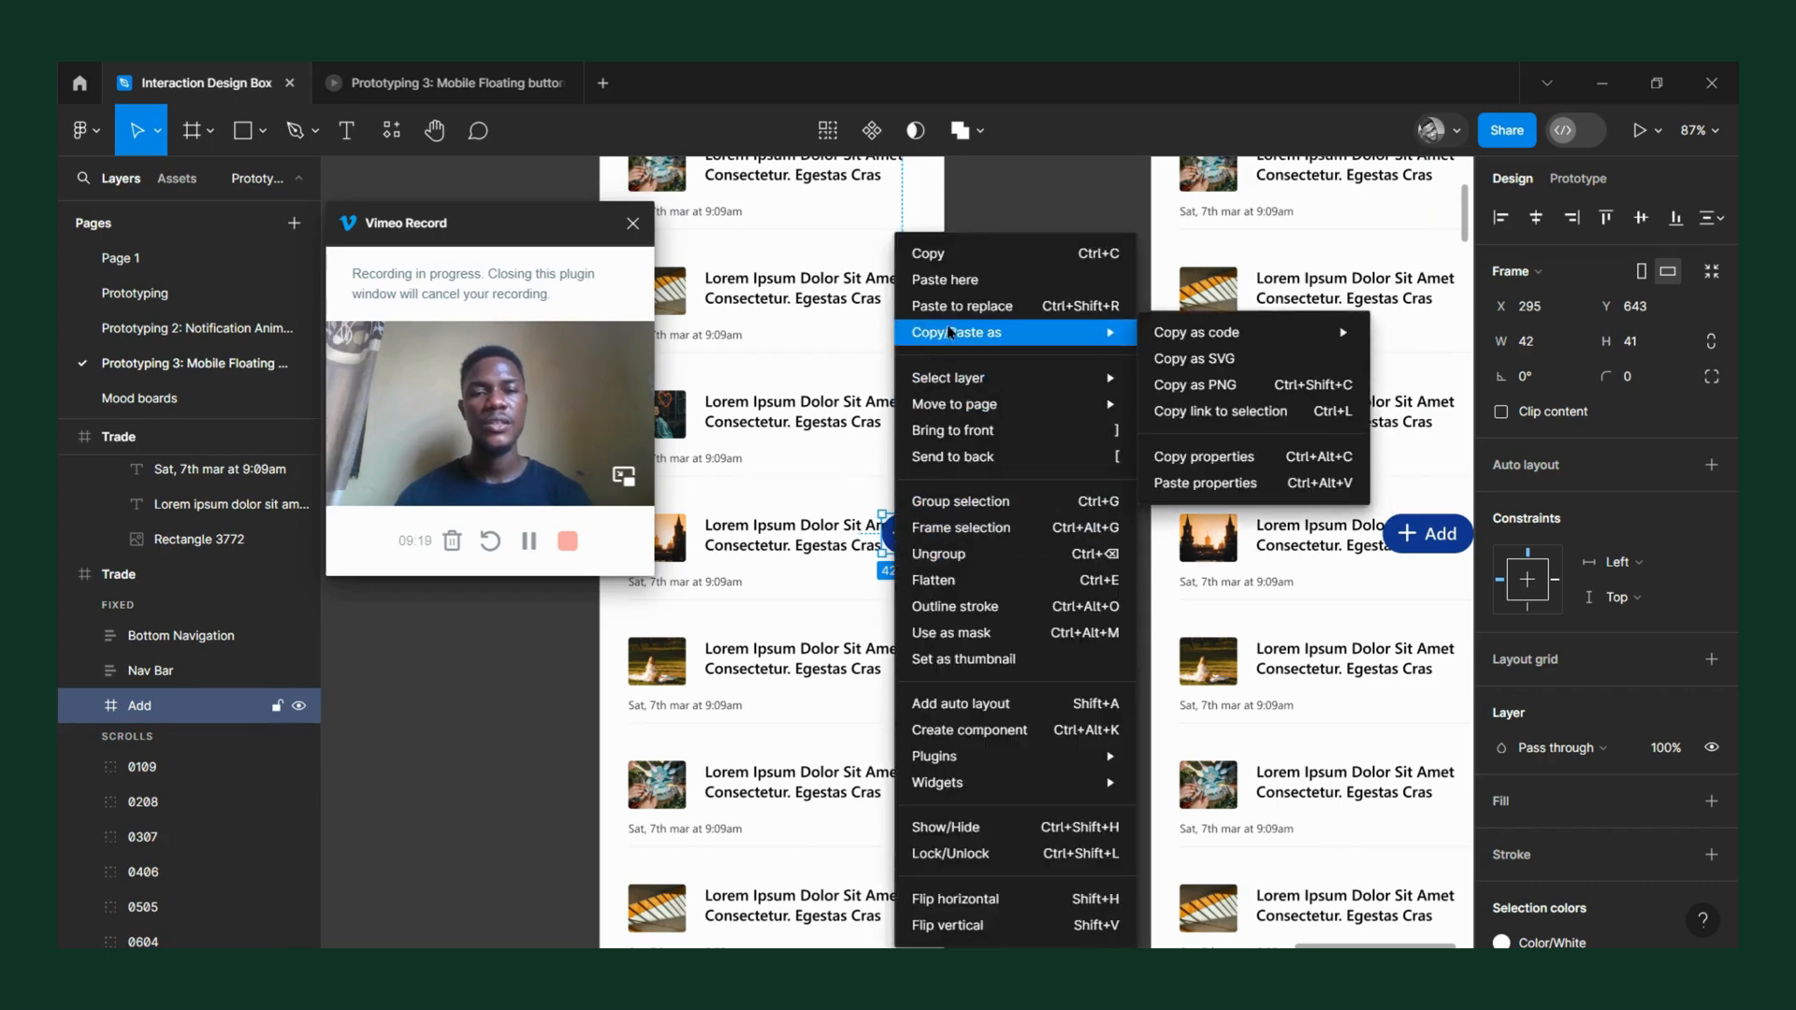
left_click(972, 306)
scroll(902, 545, "up", 8)
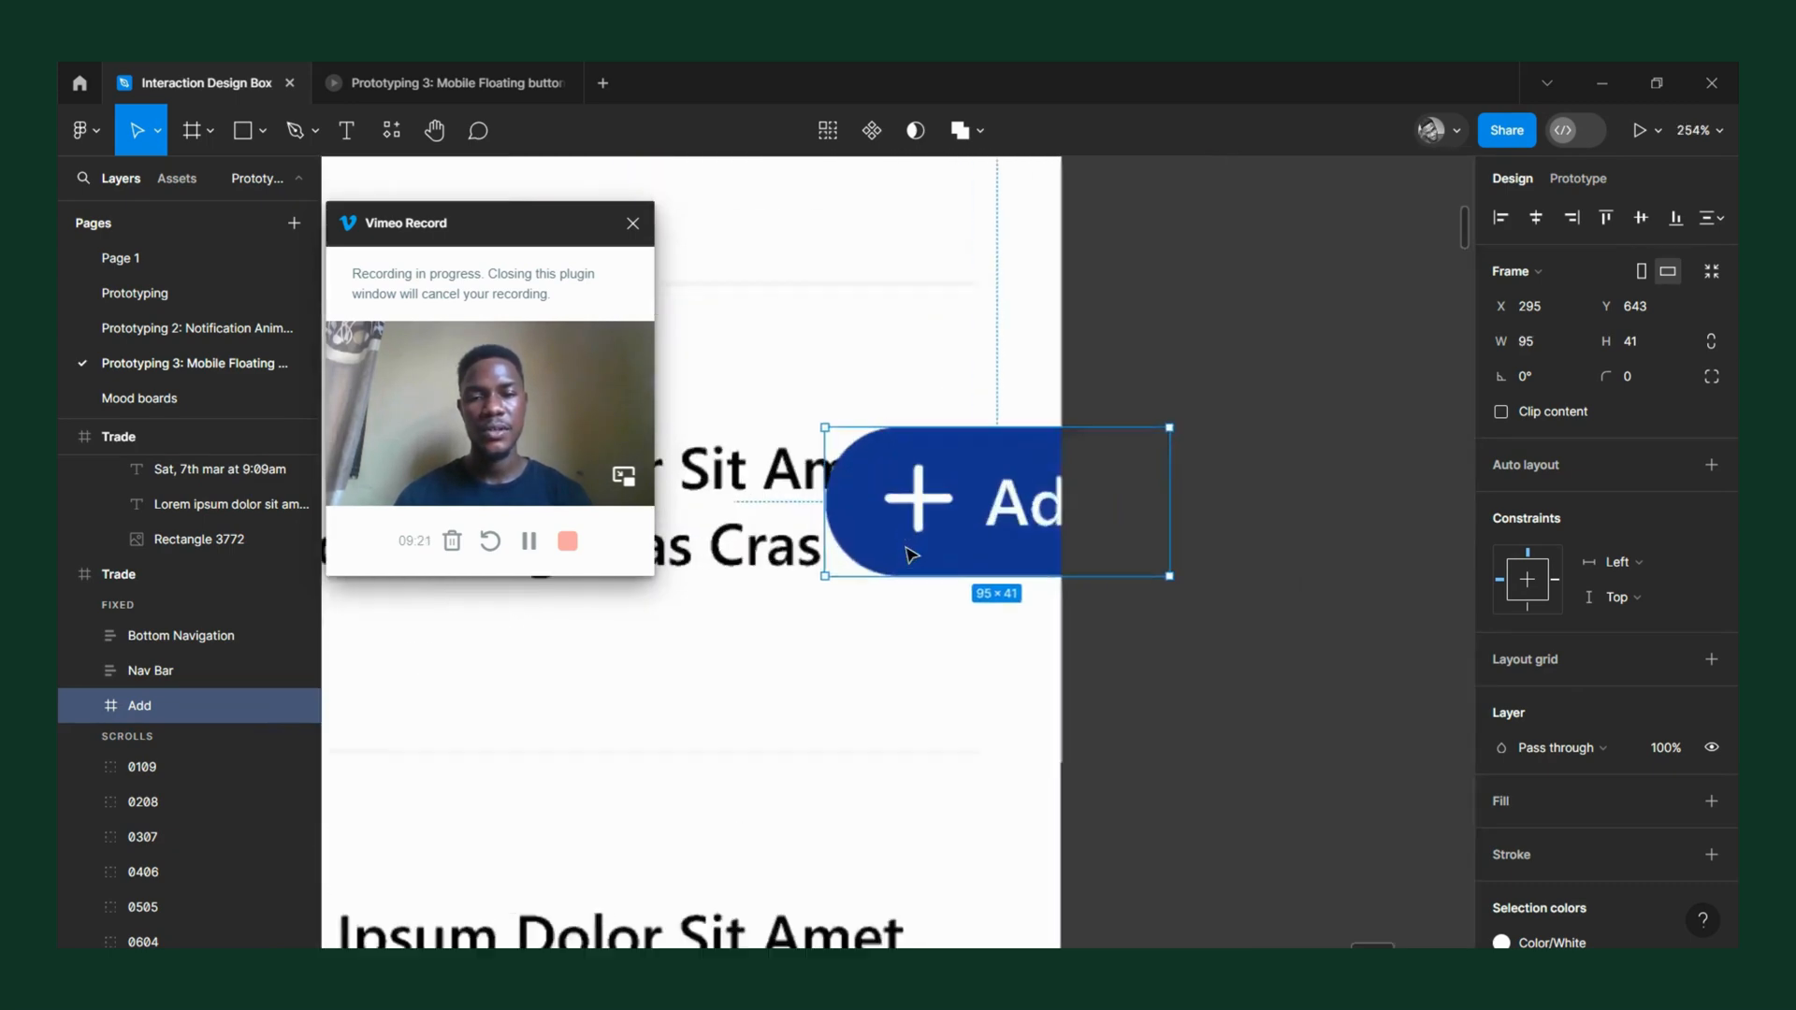
left_click_drag(968, 515, 775, 503)
scroll(1027, 479, "left", 3)
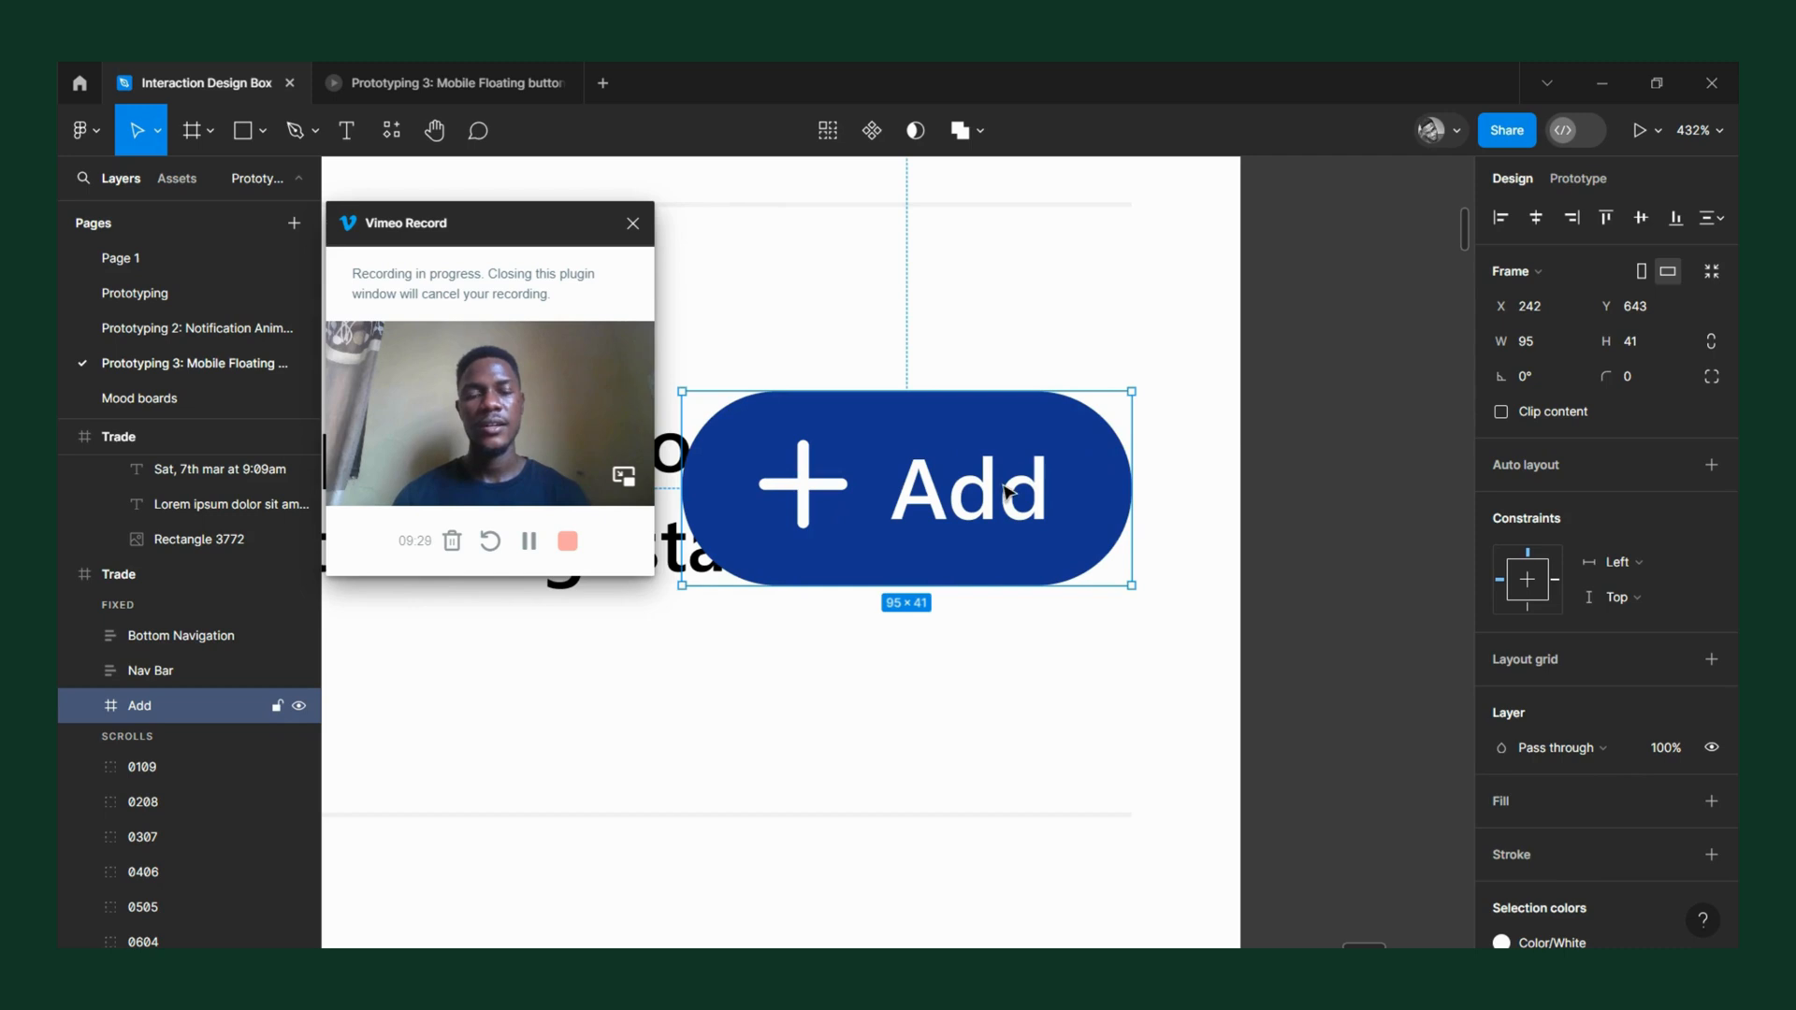
Move the "Add" label in the replaced button right to X 95, just beyond the button's edge, and select the whole button frame.
double_click(1005, 490)
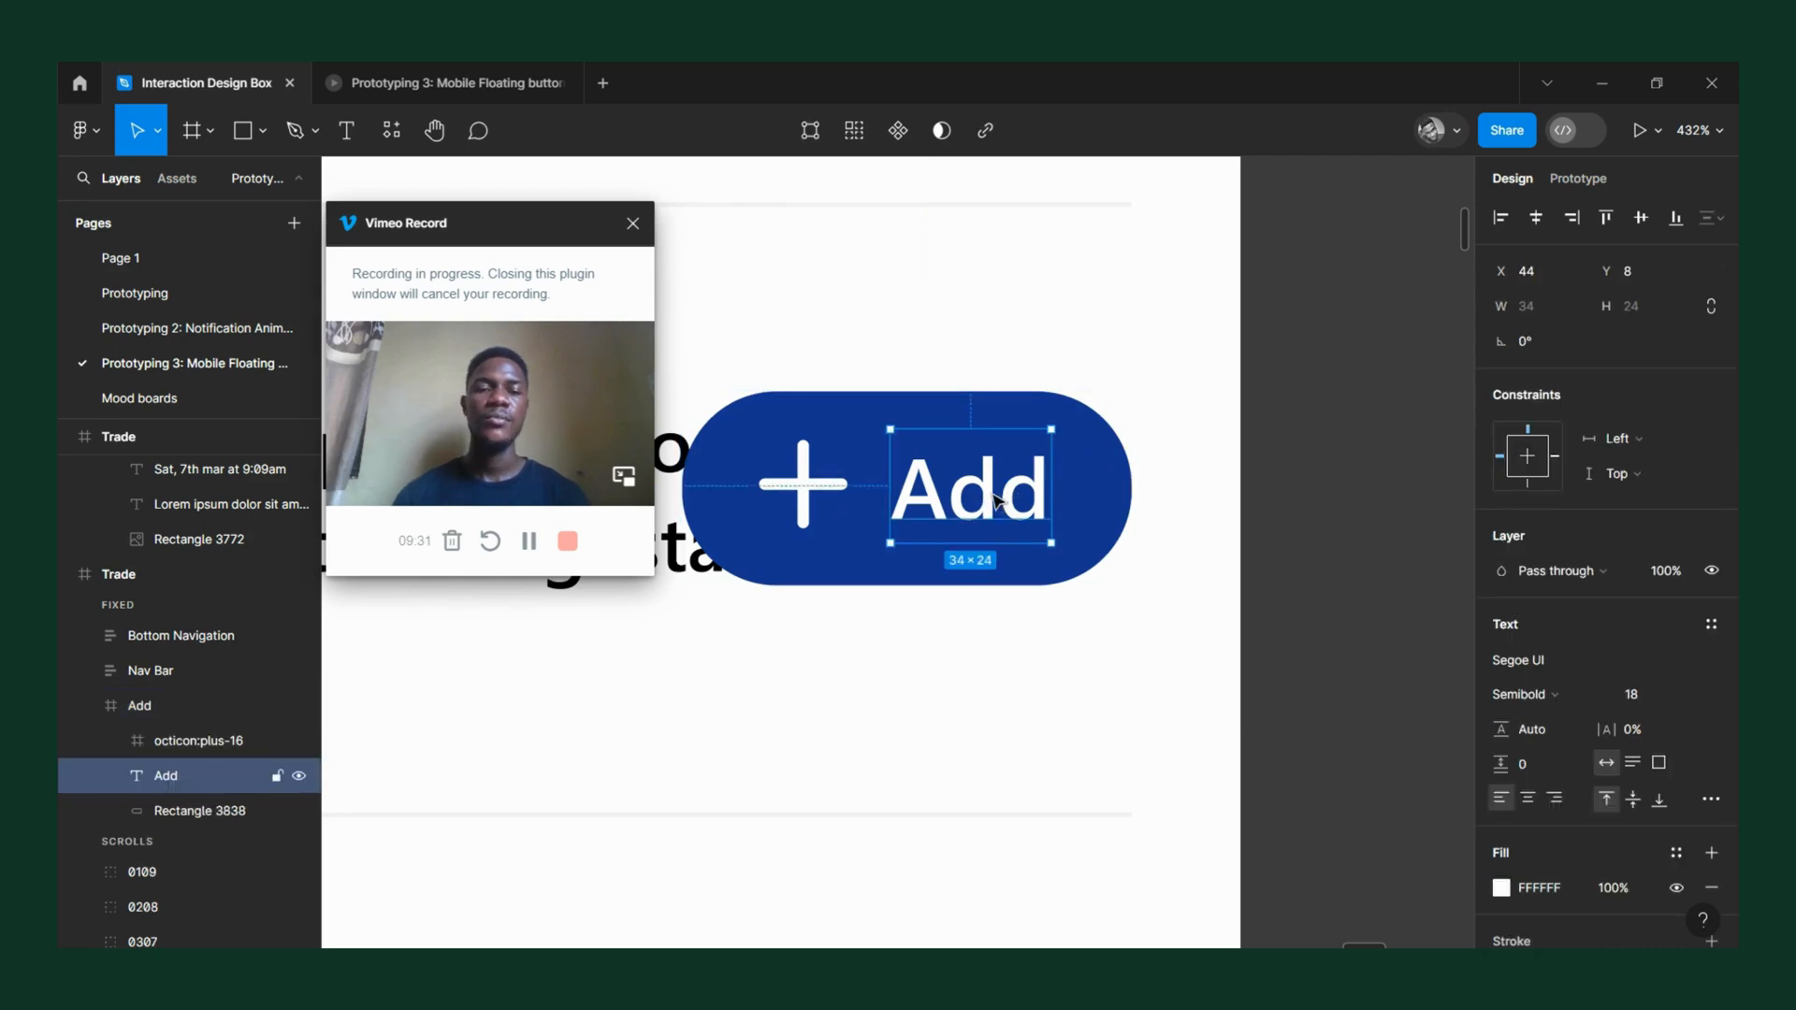
left_click_drag(888, 483, 979, 499)
key("ctrl+z")
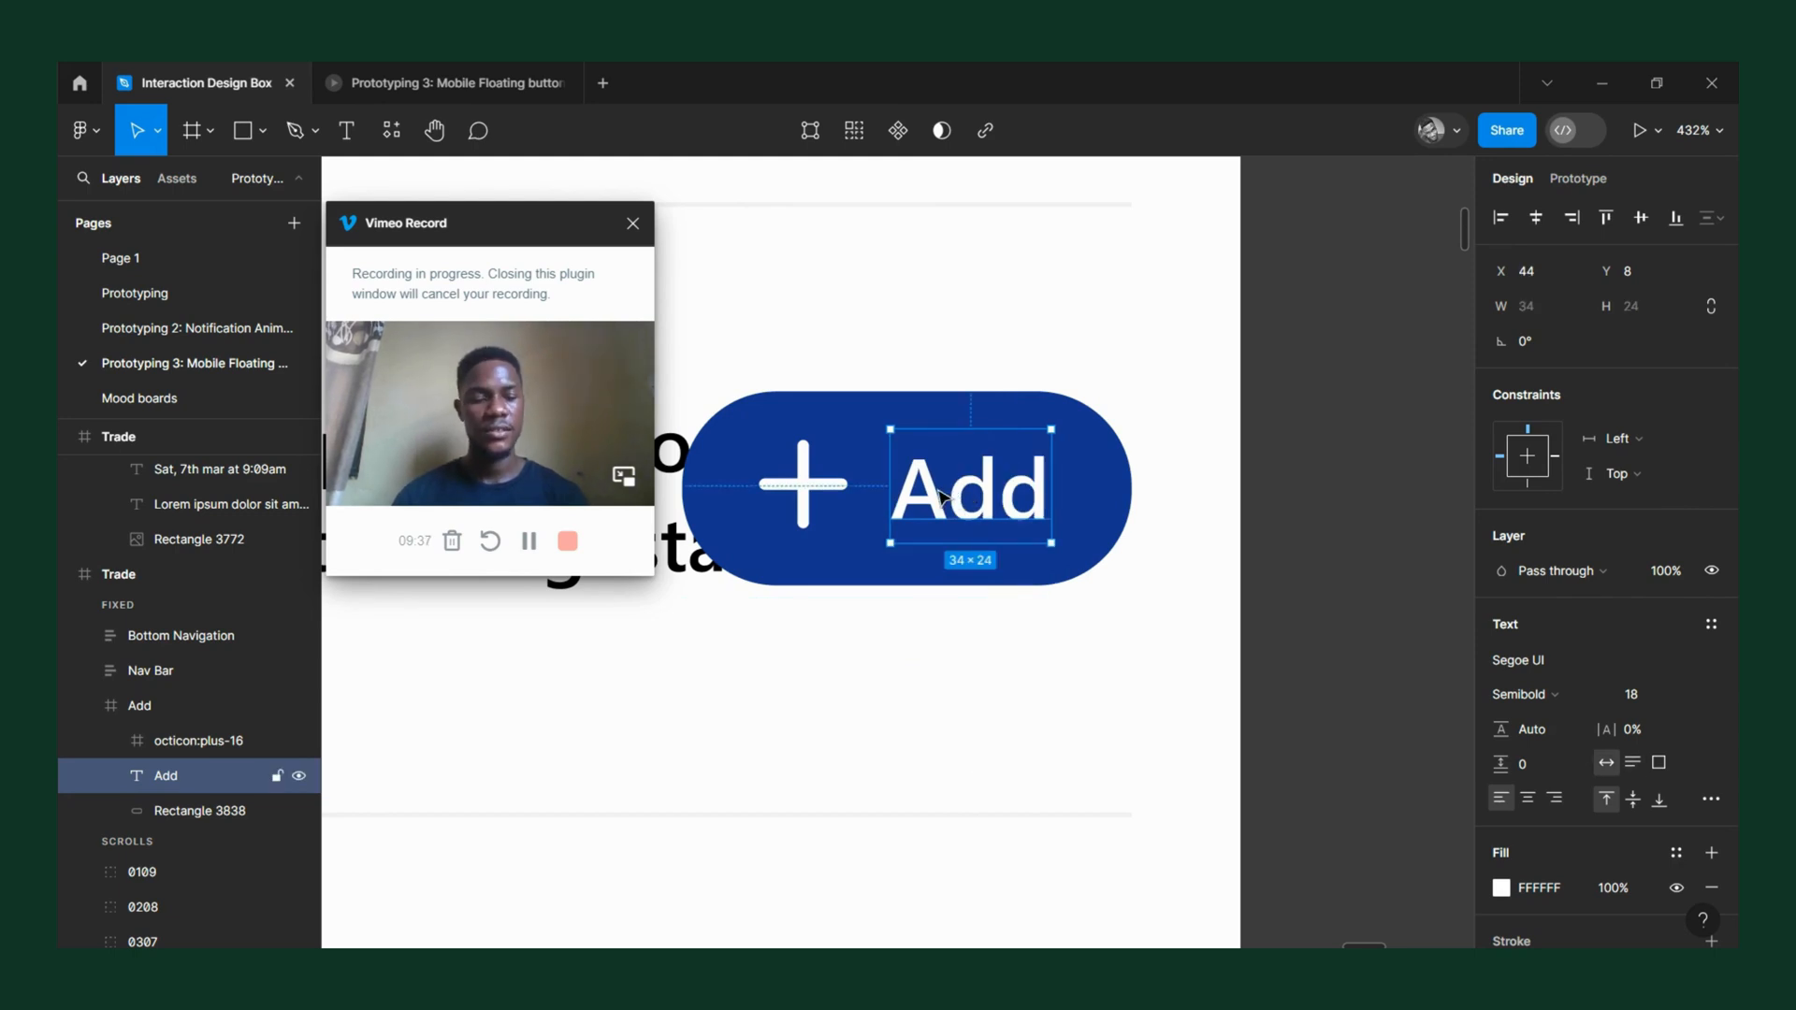
key("Right")
key("Right")
key("Right")
key("Right")
key("Right")
key("Right")
key("Right")
key("Right")
key("Right")
key("Right")
key("Right")
key("Right")
key("Right")
key("Right")
key("Right")
key("Right")
key("Right")
key("Right")
key("Right")
key("Right")
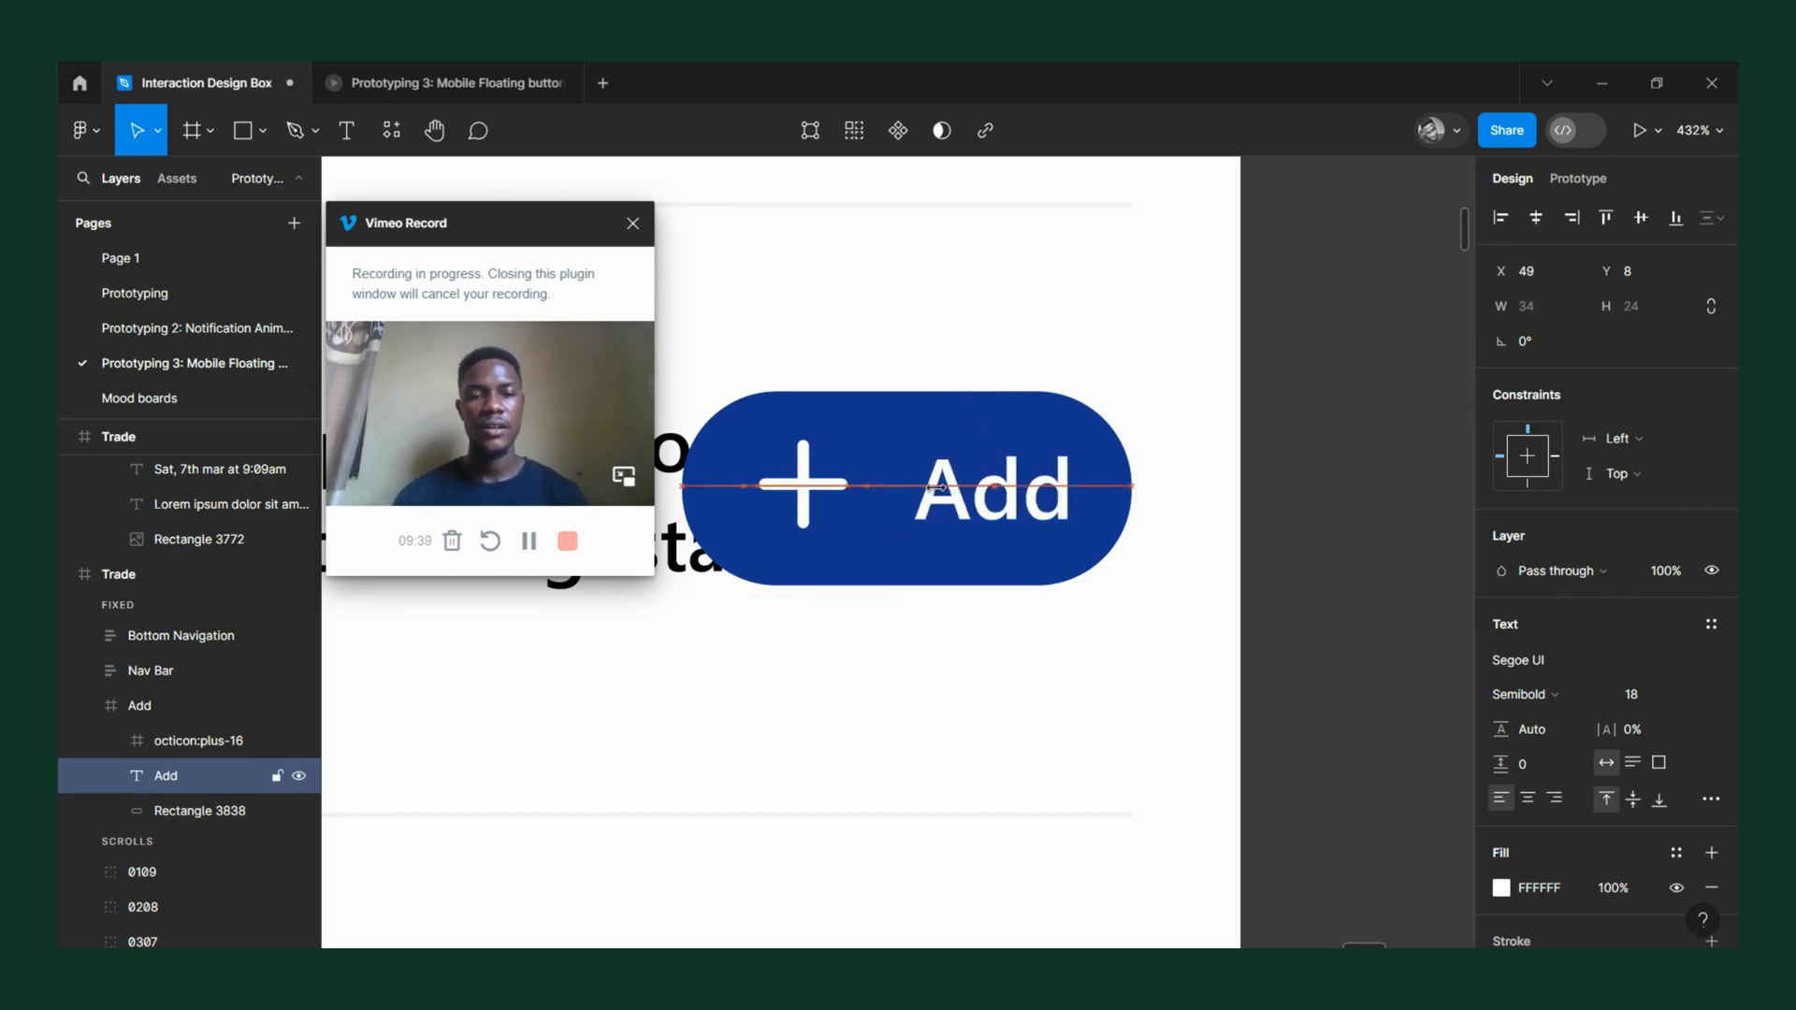
key("Right")
key("Right")
key("Right")
key("Right")
key("Right")
key("Right")
key("Right")
key("Right")
key("Right")
key("Right")
key("Right")
key("Right")
key("Right")
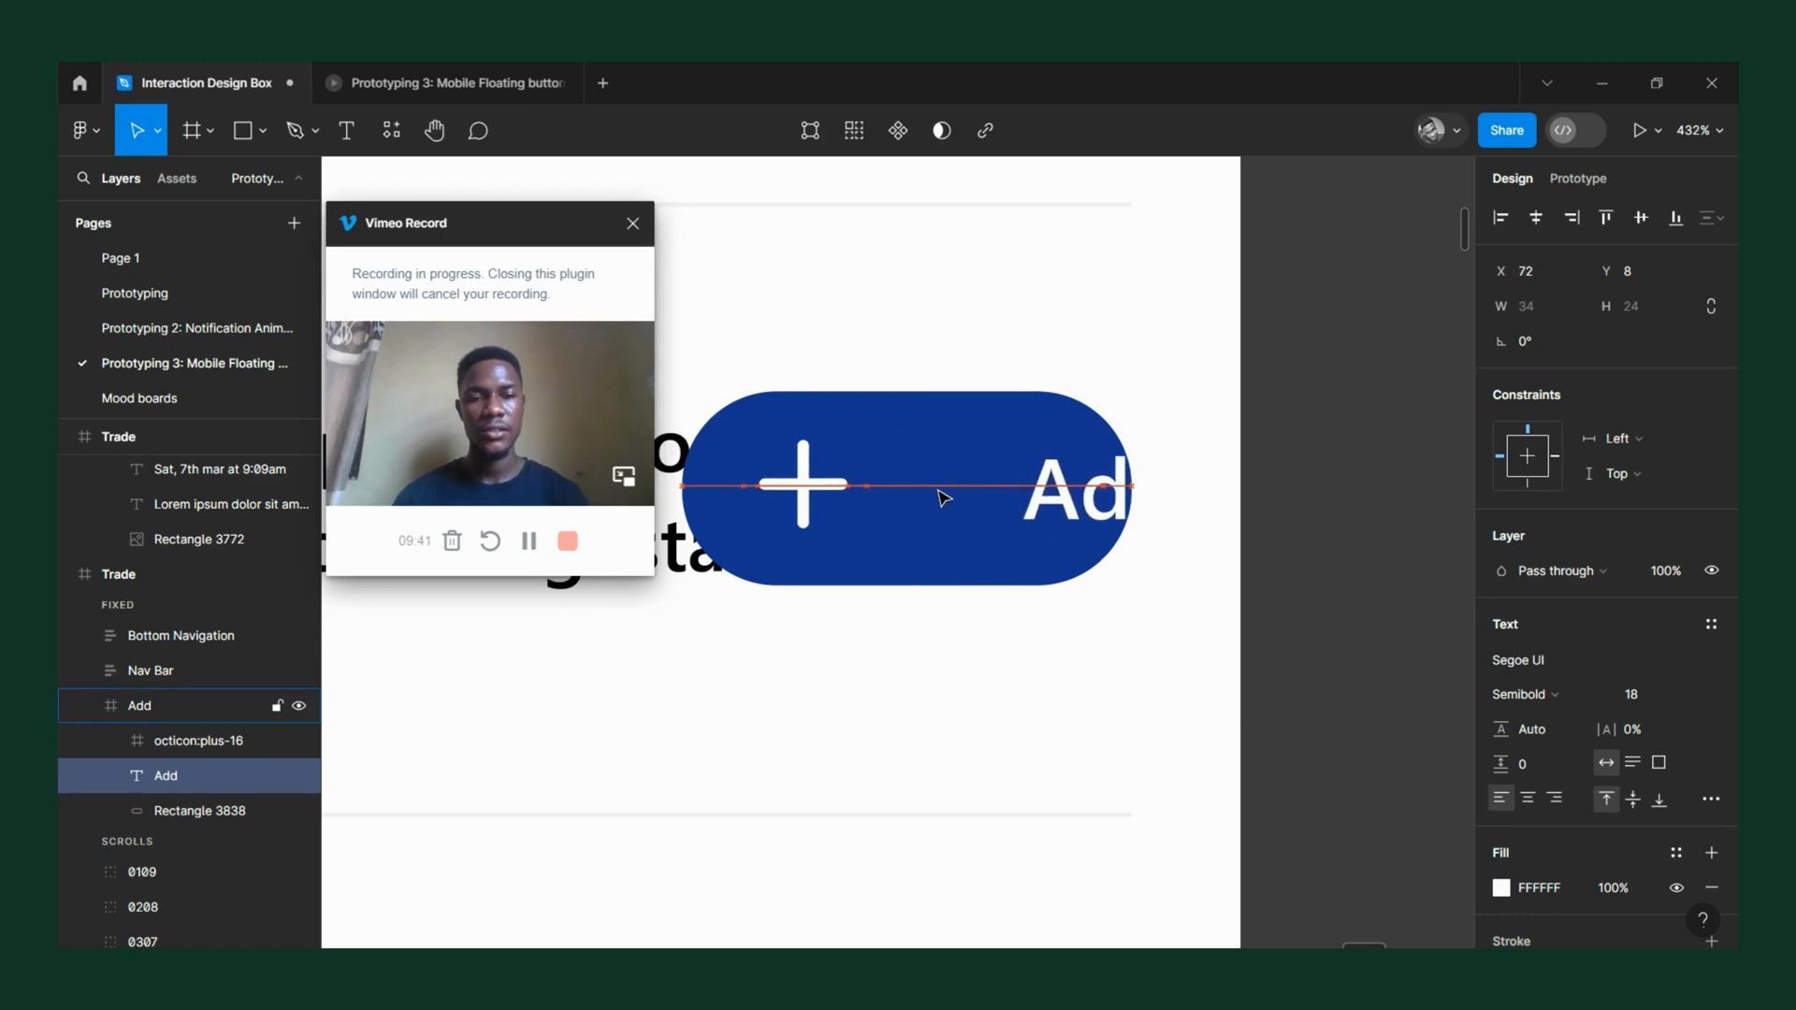
key("Right")
key("Right")
key("Right")
key("Right")
key("Right")
key("Right")
key("Right")
key("Right")
key("Right")
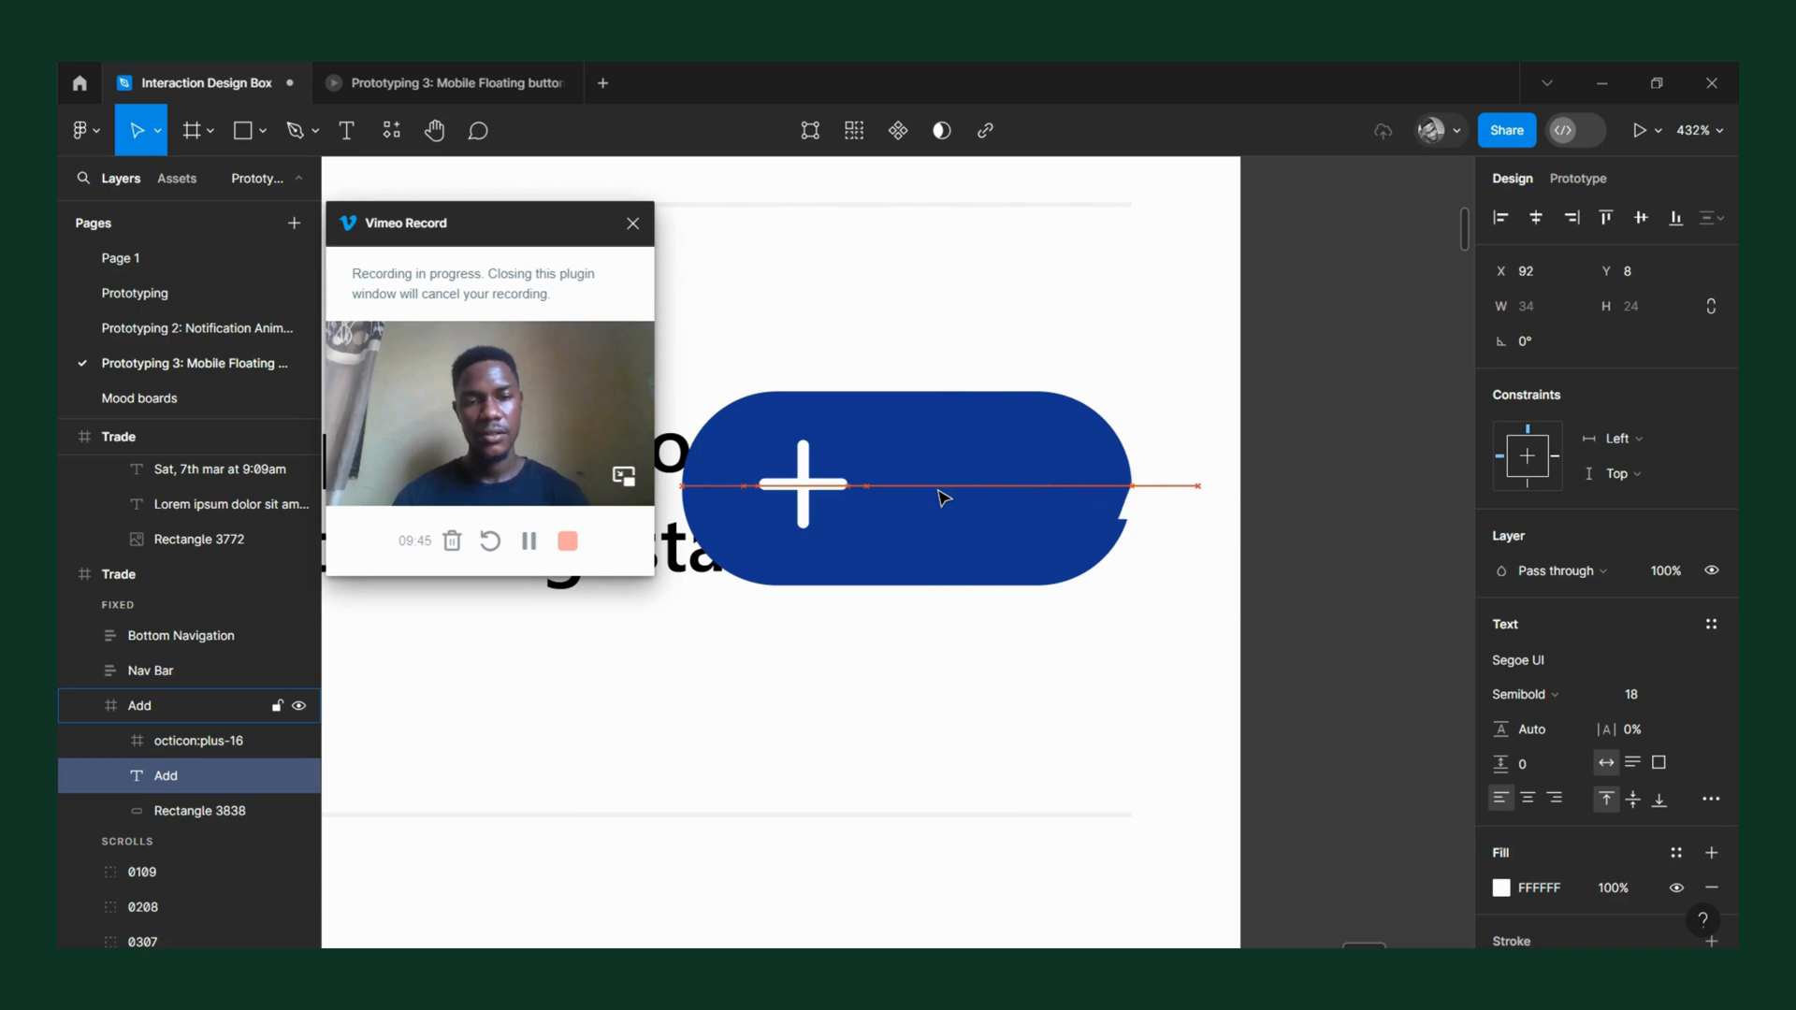
key("Right")
key("Right")
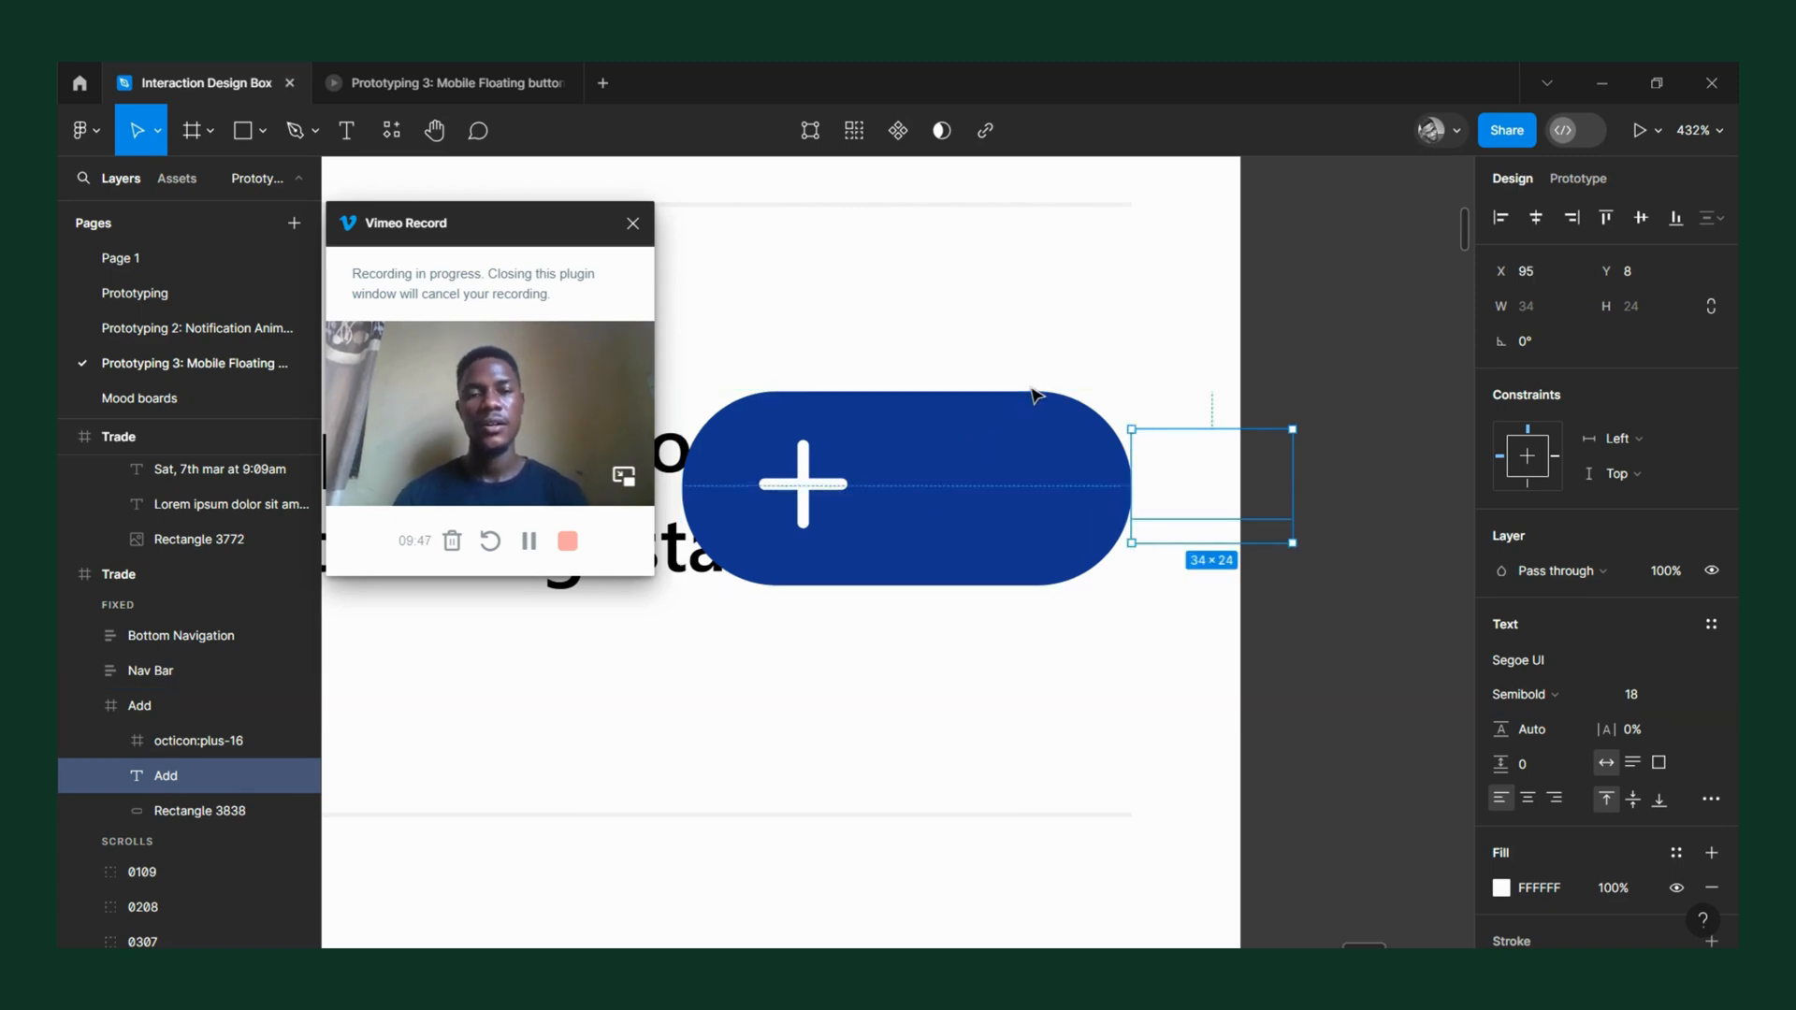
left_click(1049, 400)
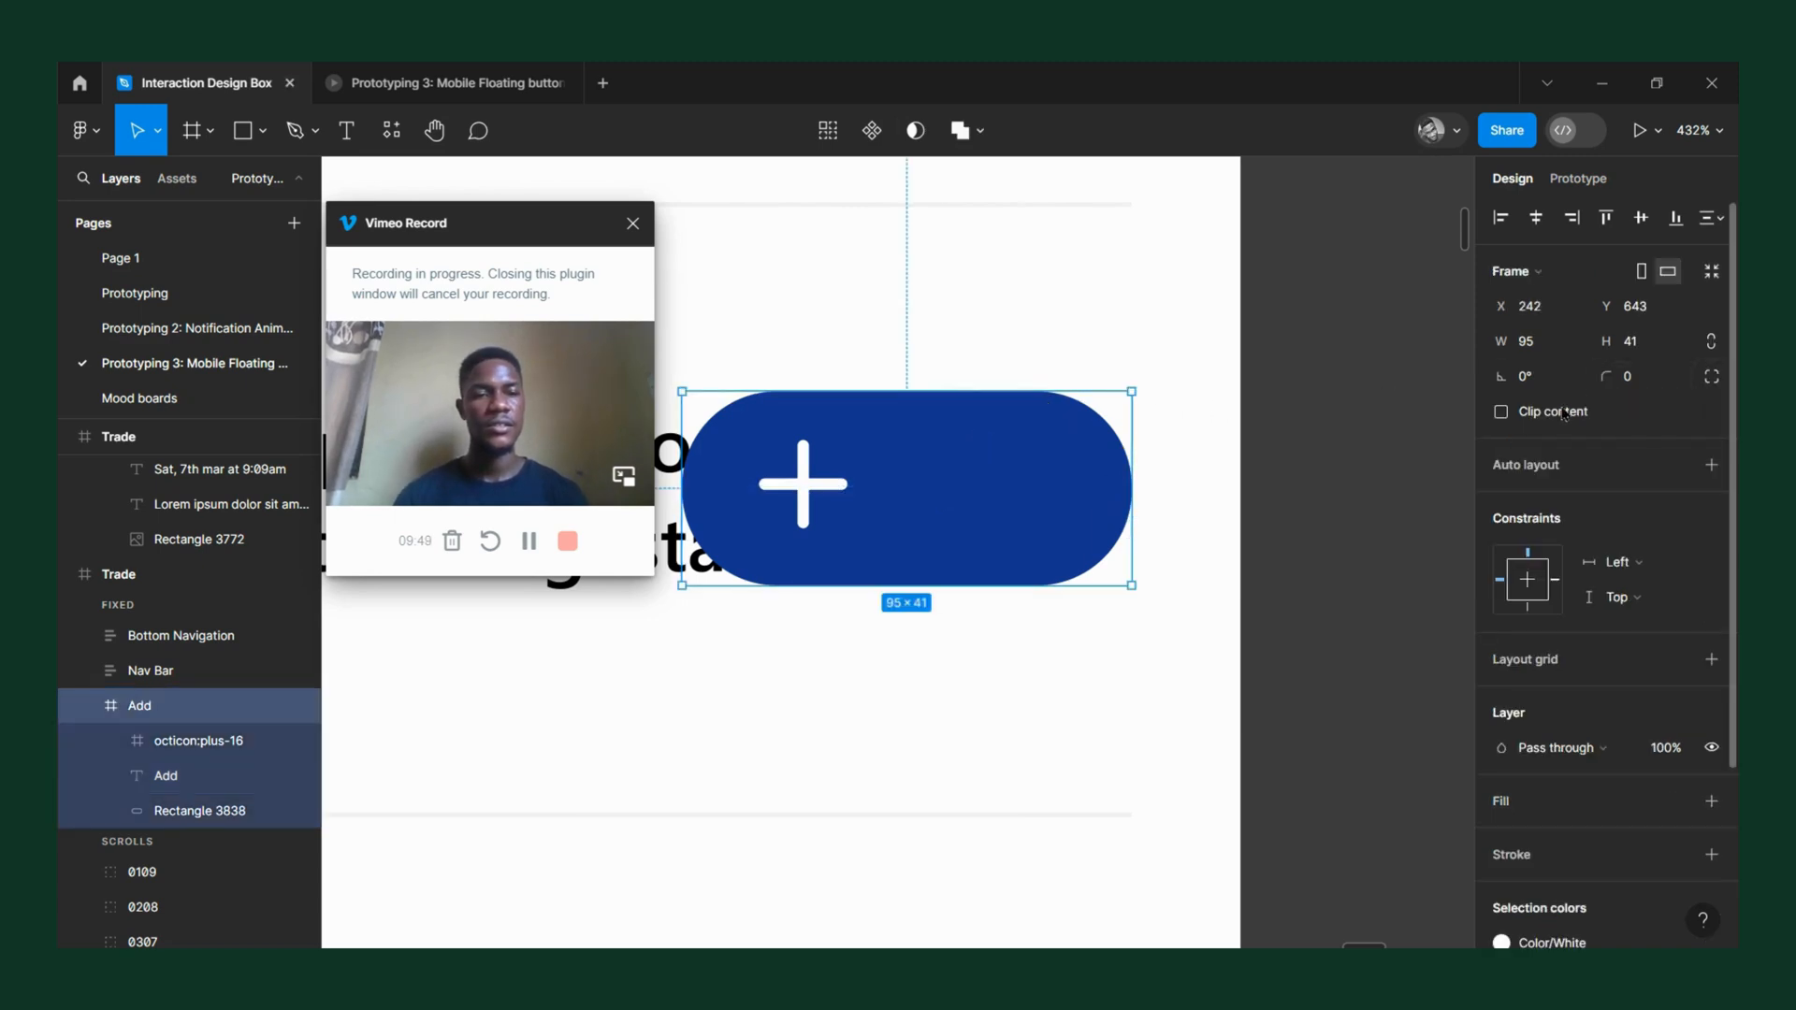
Turn on content clipping for the copied Add button frame and move its plus icon toward the button's right end.
scroll(1198, 438, "down", 5)
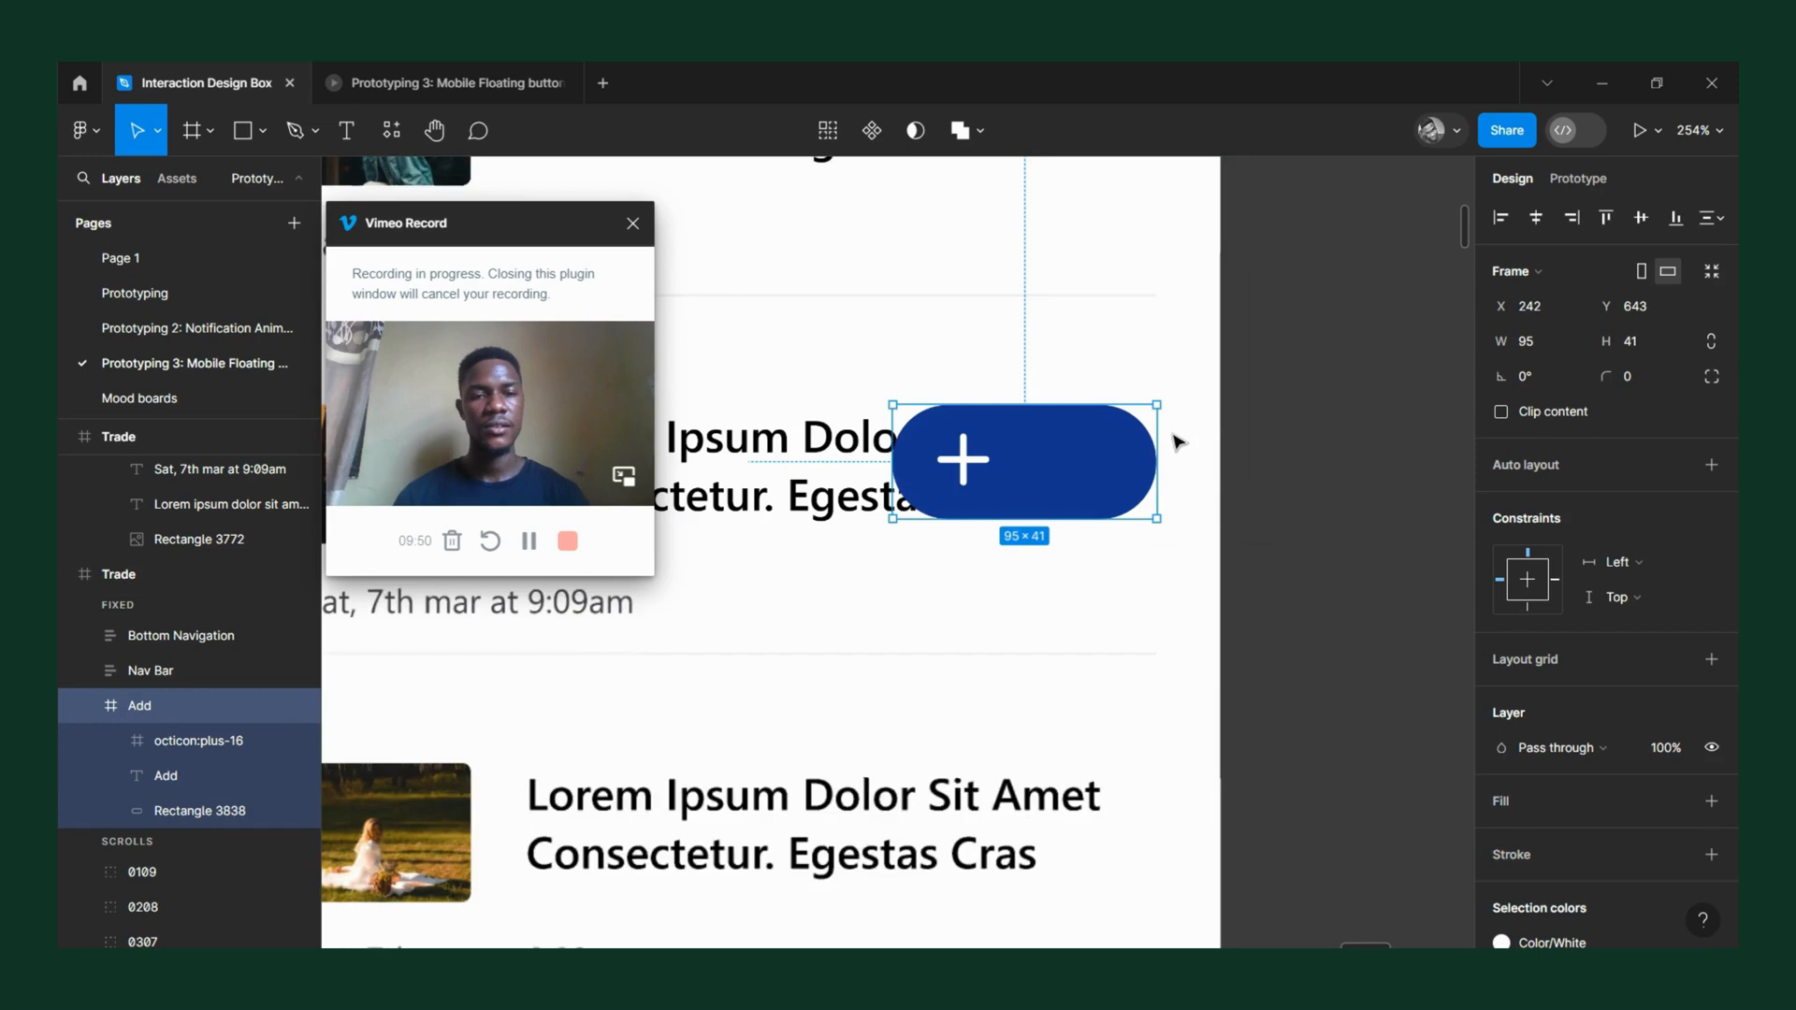
left_click(1501, 413)
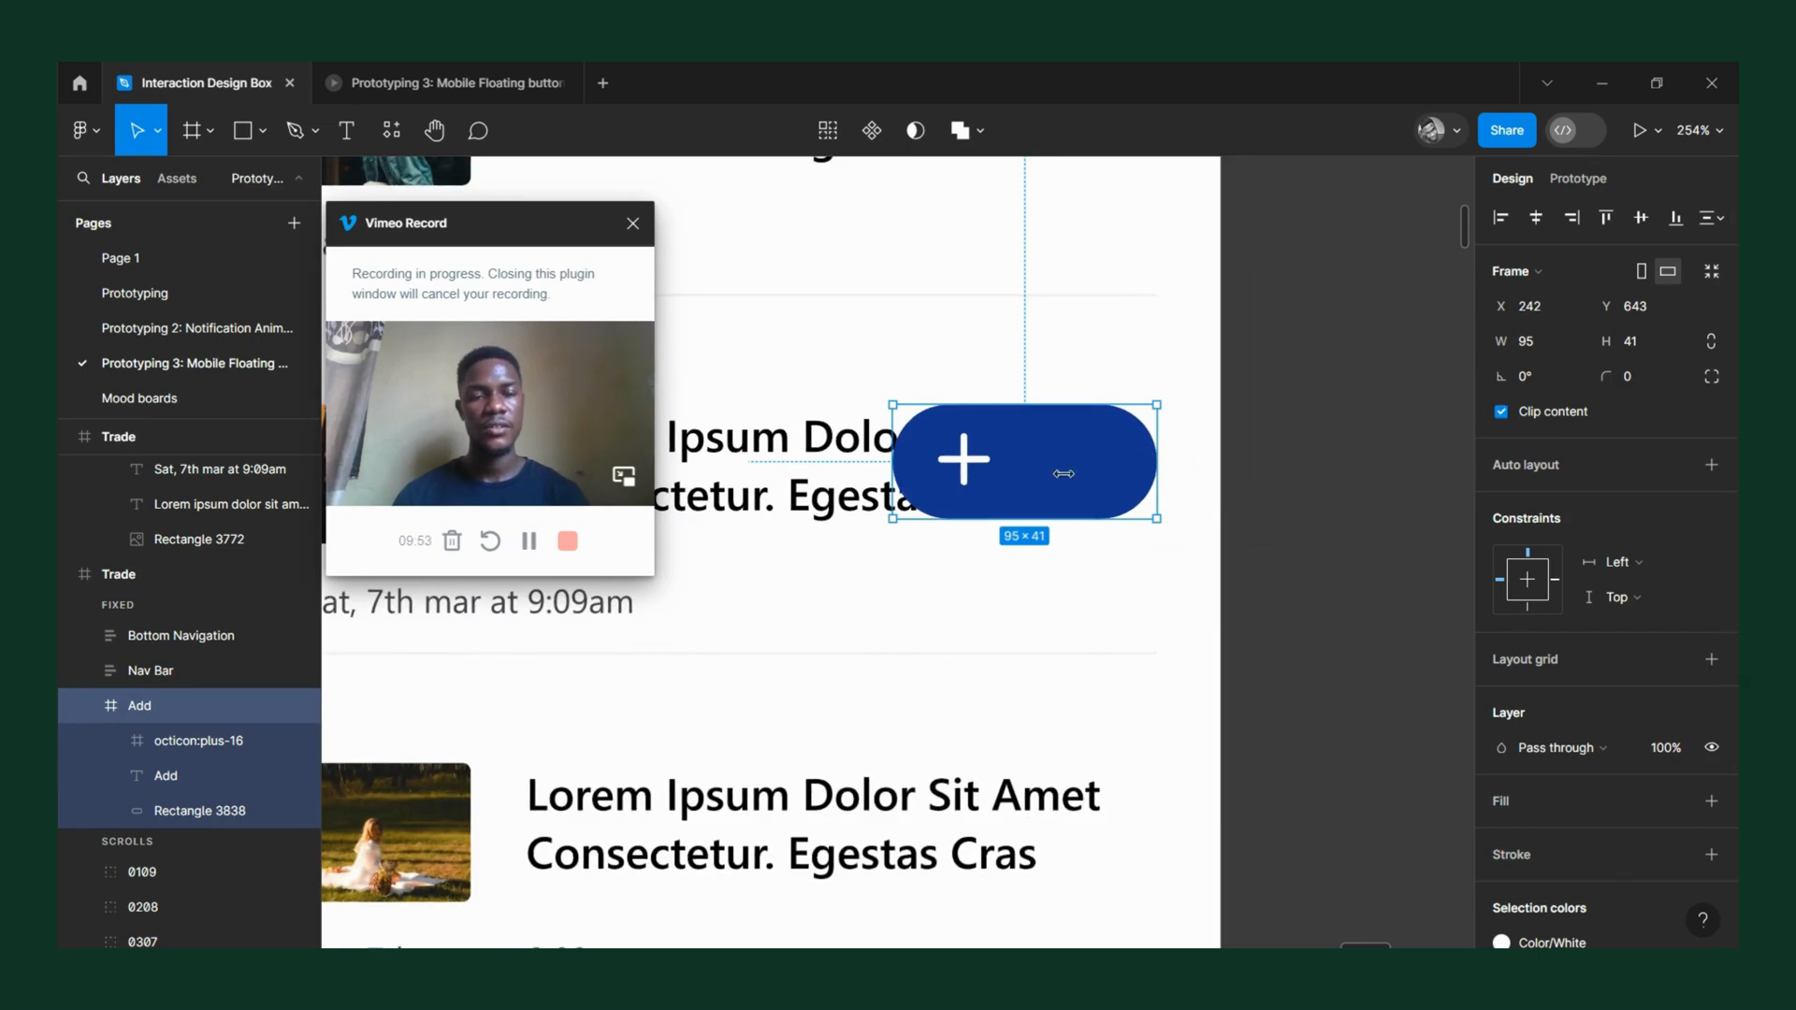
scroll(1063, 474, "up", 5)
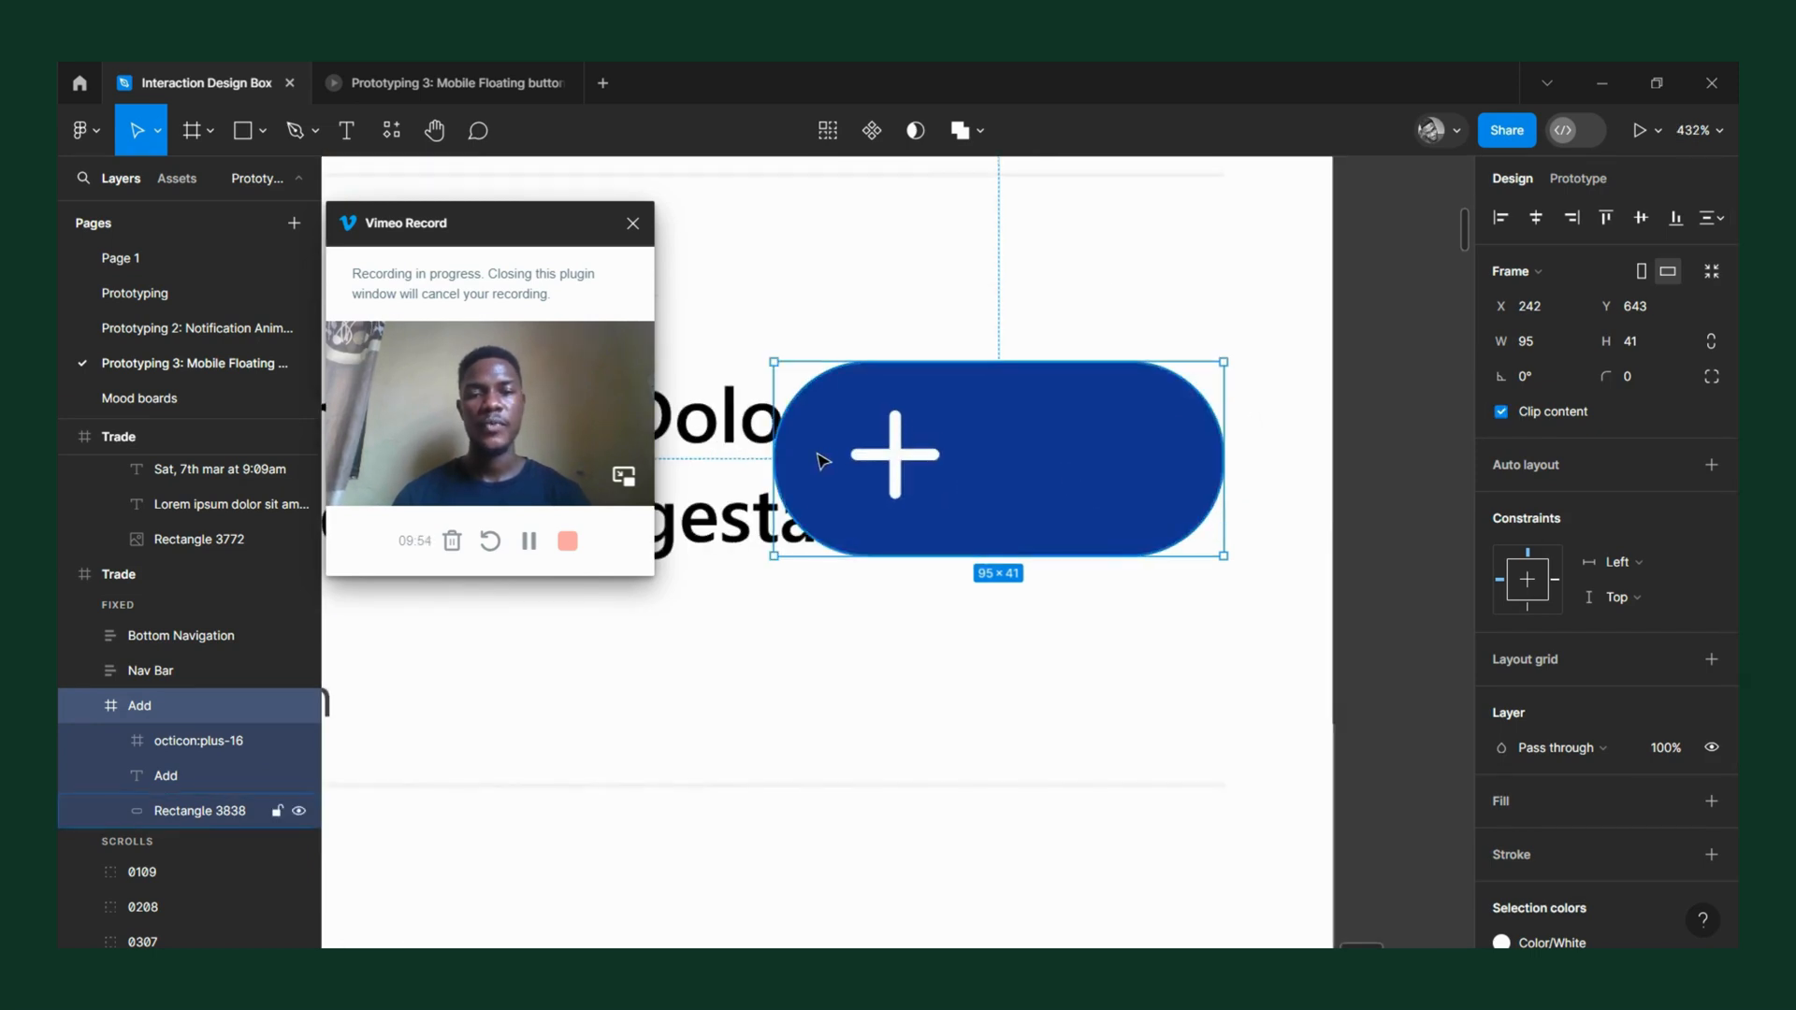
left_click(895, 460)
key("Right")
key("Right")
key("Right")
key("Right")
key("Right")
key("Right")
key("Right")
key("Right")
key("Right")
key("Right")
key("Right")
key("Right")
key("Right")
key("Right")
key("Right")
key("Right")
key("Right")
key("Right")
key("Right")
key("Right")
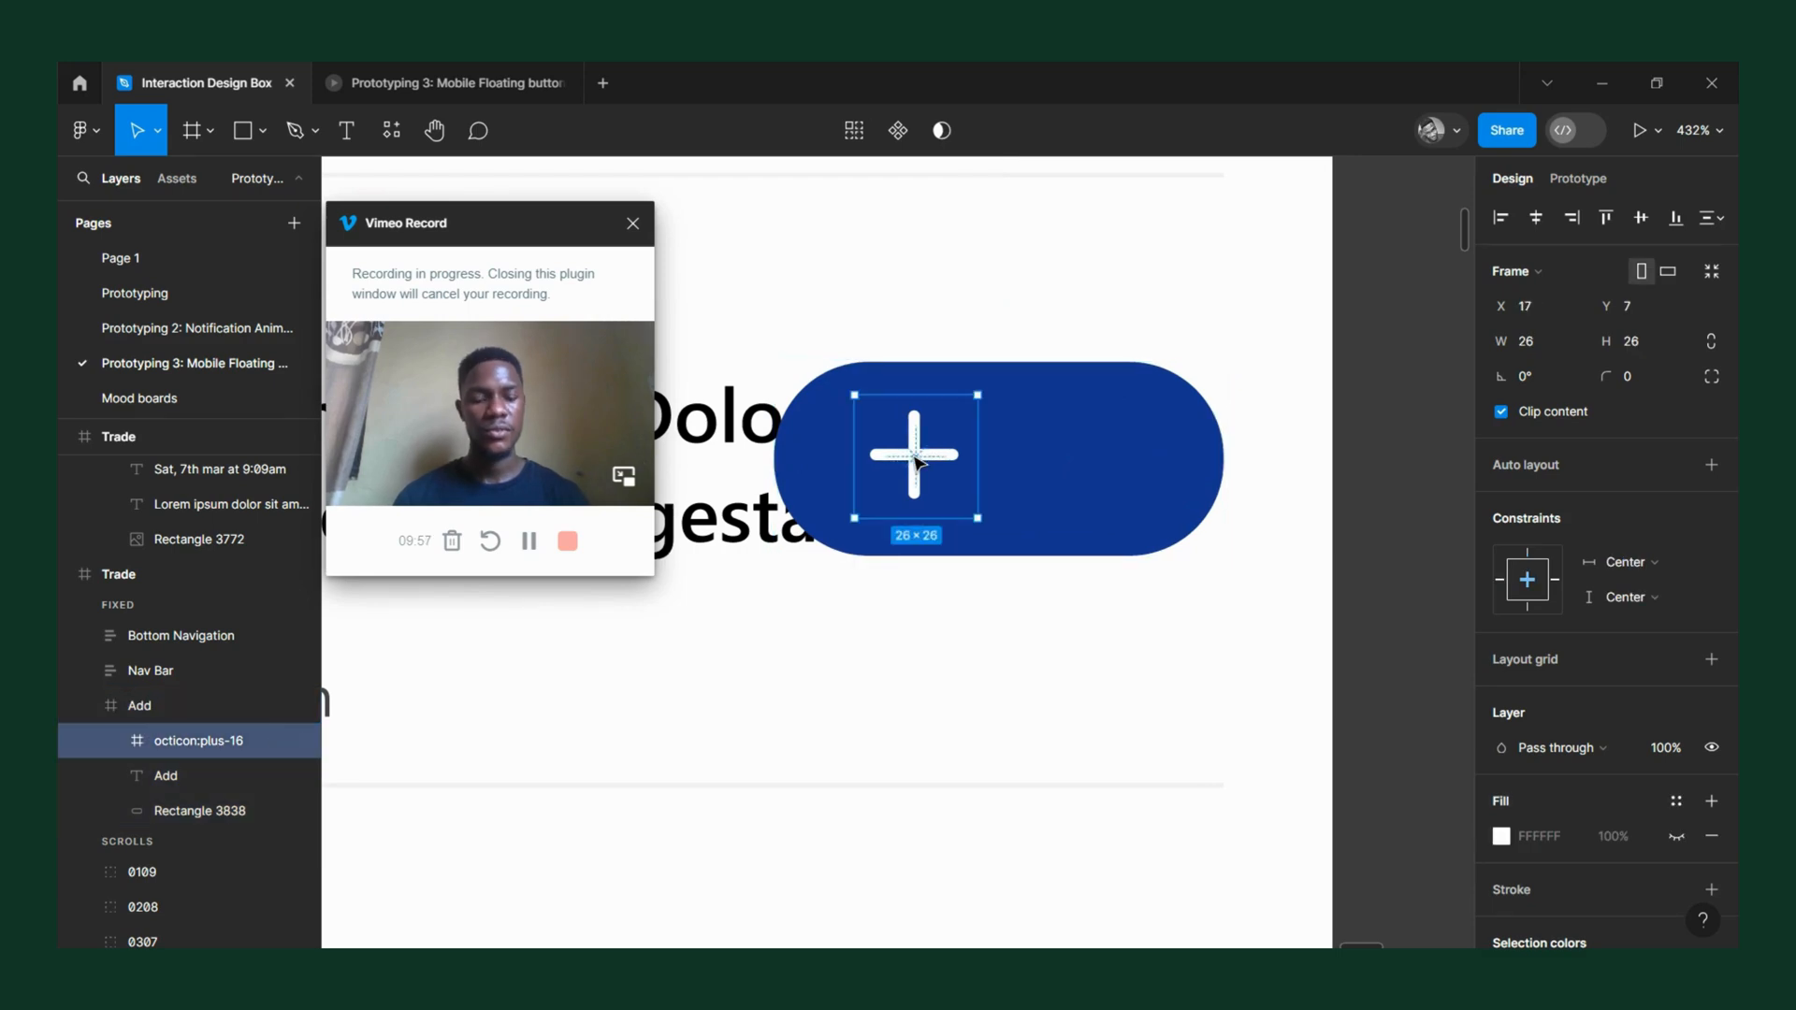
key("Right")
key("Right")
key("Right")
key("Right")
key("Right")
key("Right")
key("Right")
key("Right")
key("Right")
key("Right")
key("Right")
key("Right")
key("Right")
key("Right")
key("Right")
key("Right")
key("Right")
key("Right")
key("Right")
key("Right")
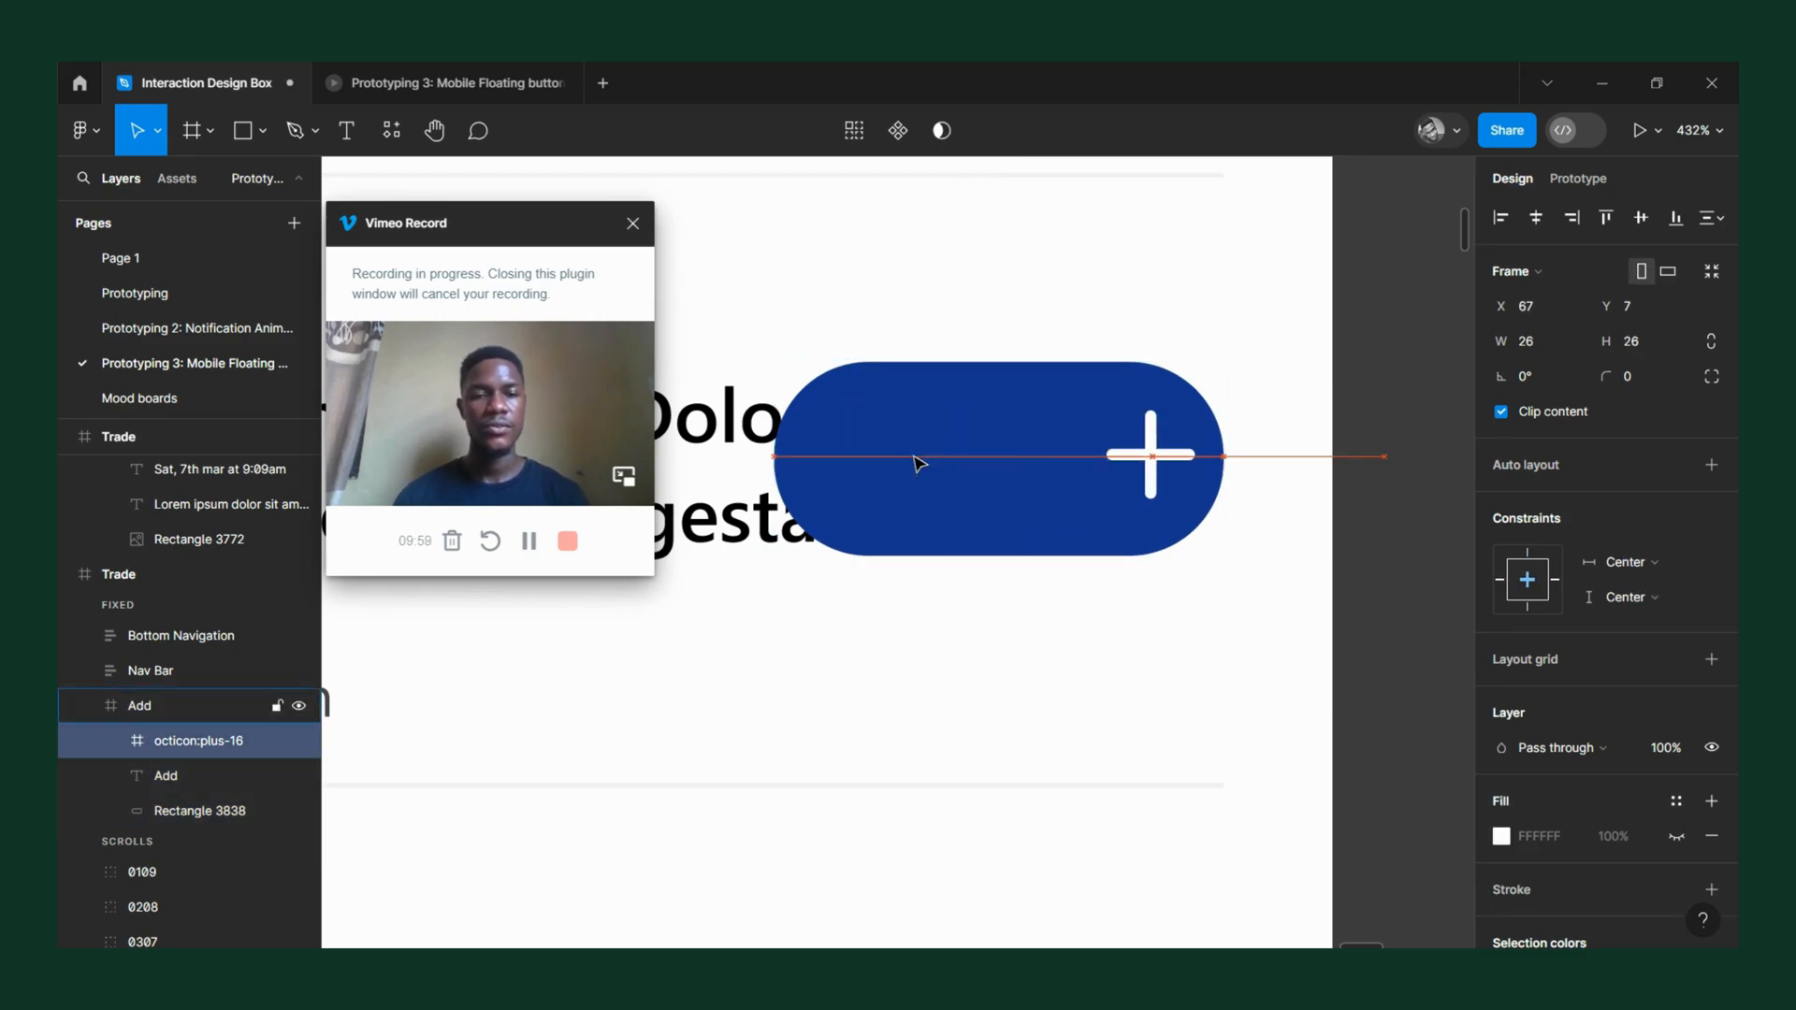
key("Escape")
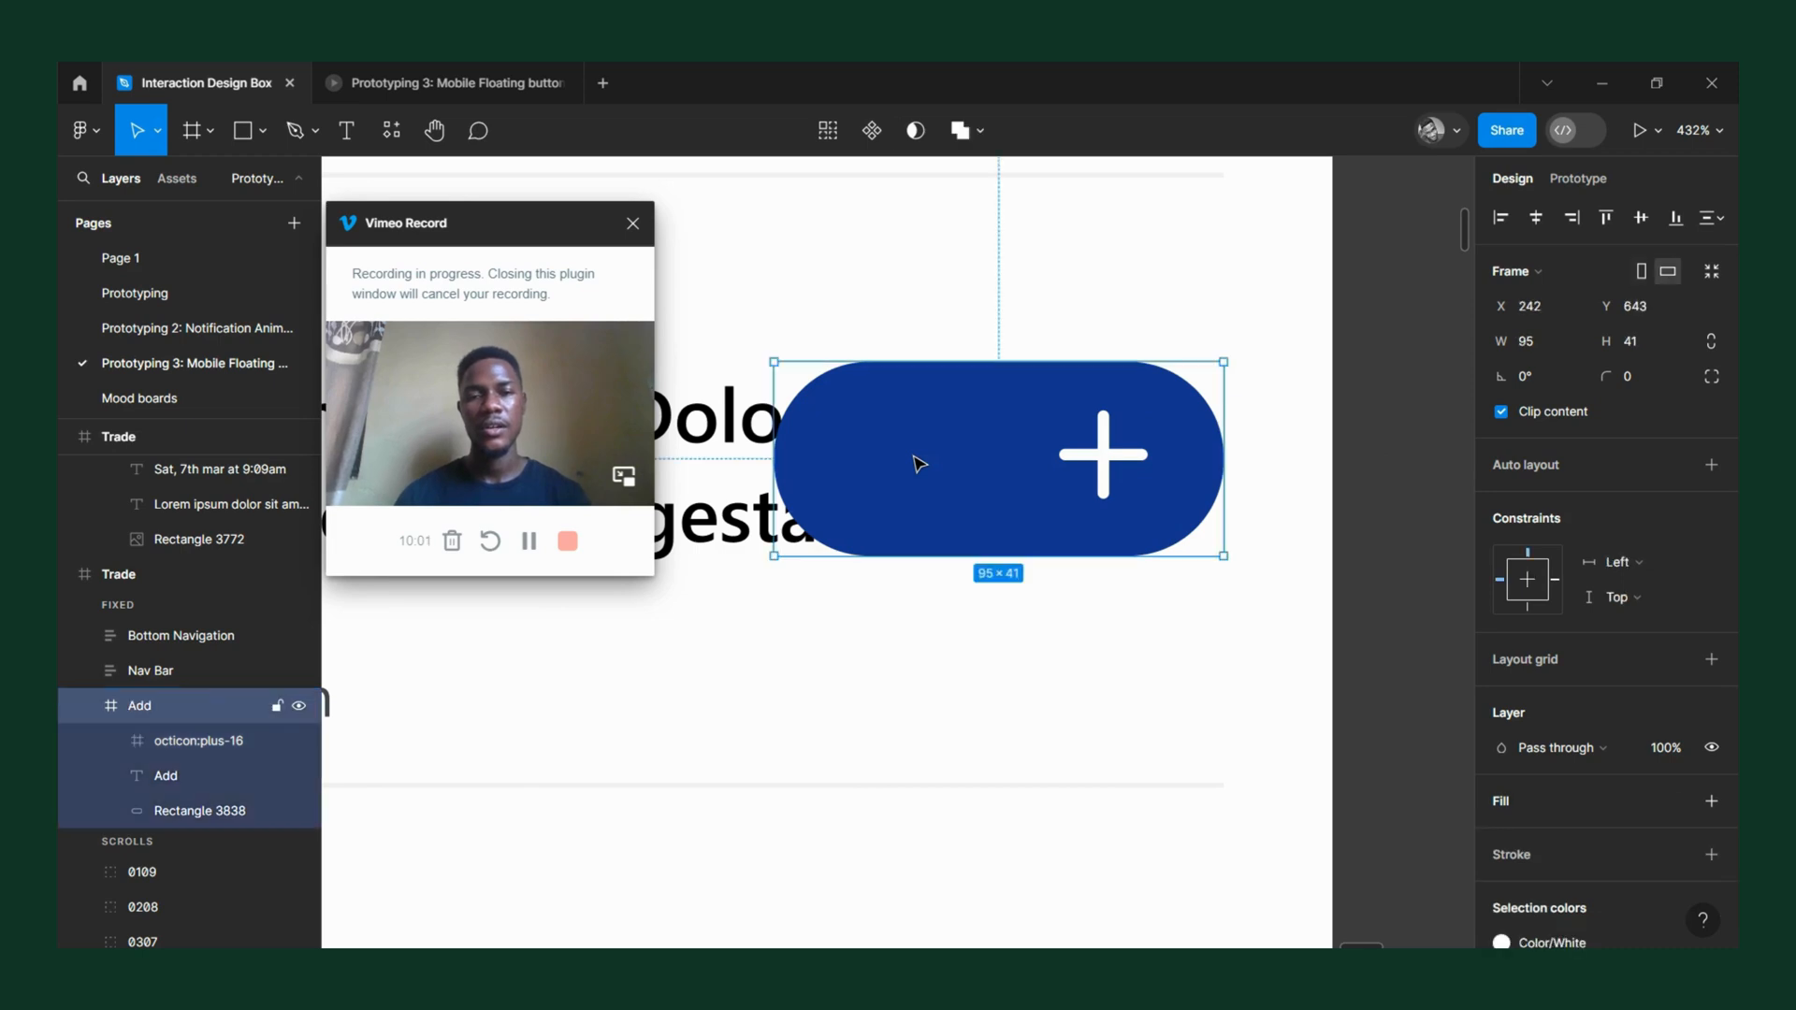
Shrink the Add frame and its blue rectangle from their left edges to a width of 46.
left_click_drag(788, 447, 1055, 449)
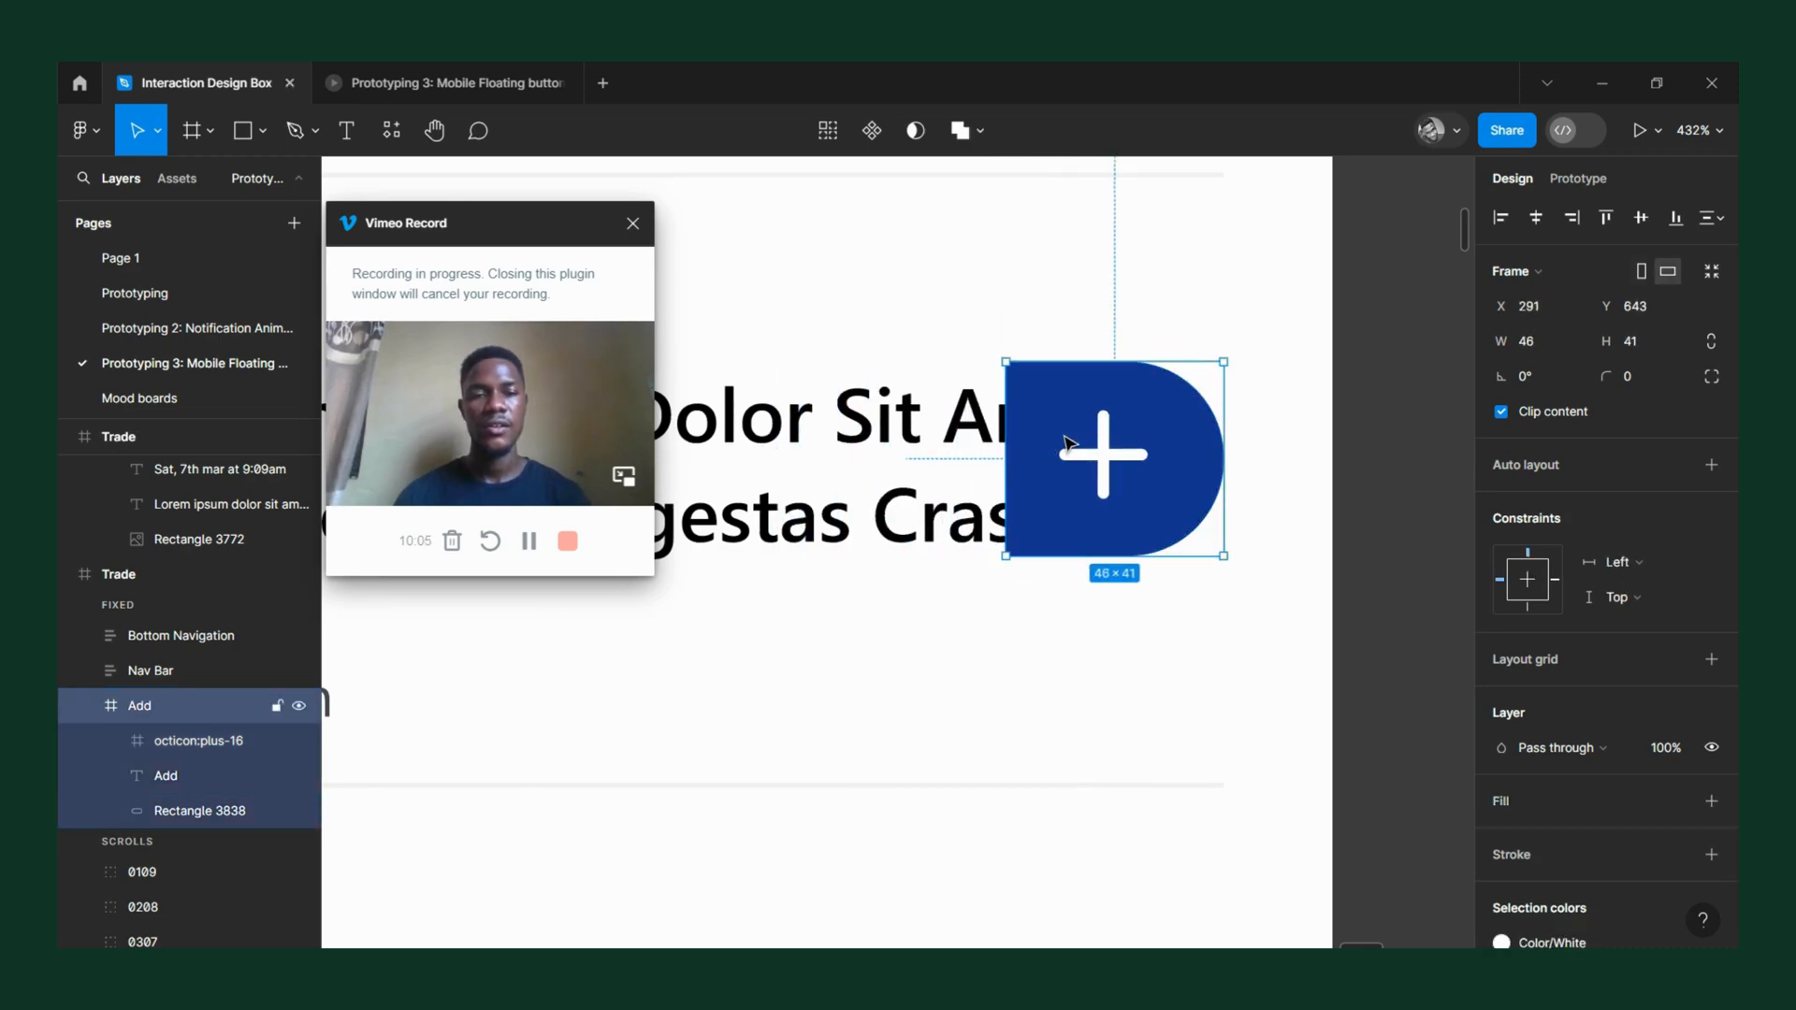
double_click(1065, 443)
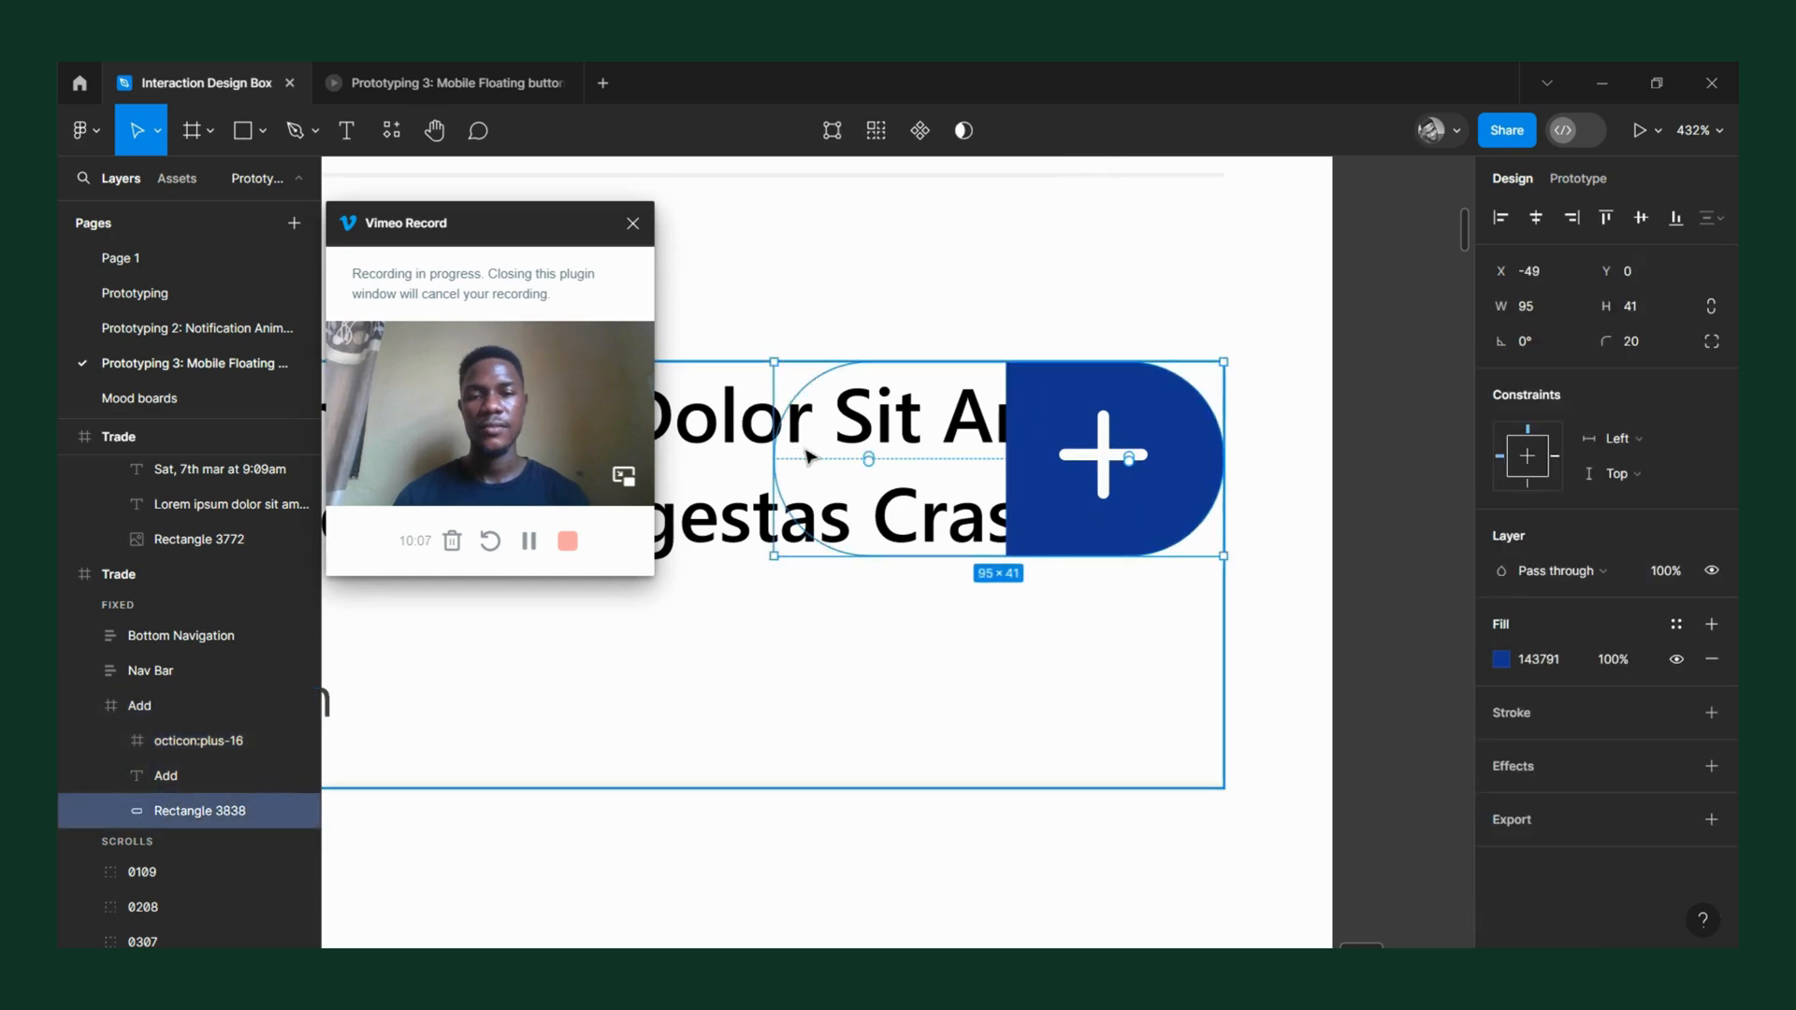
left_click_drag(776, 449, 1007, 473)
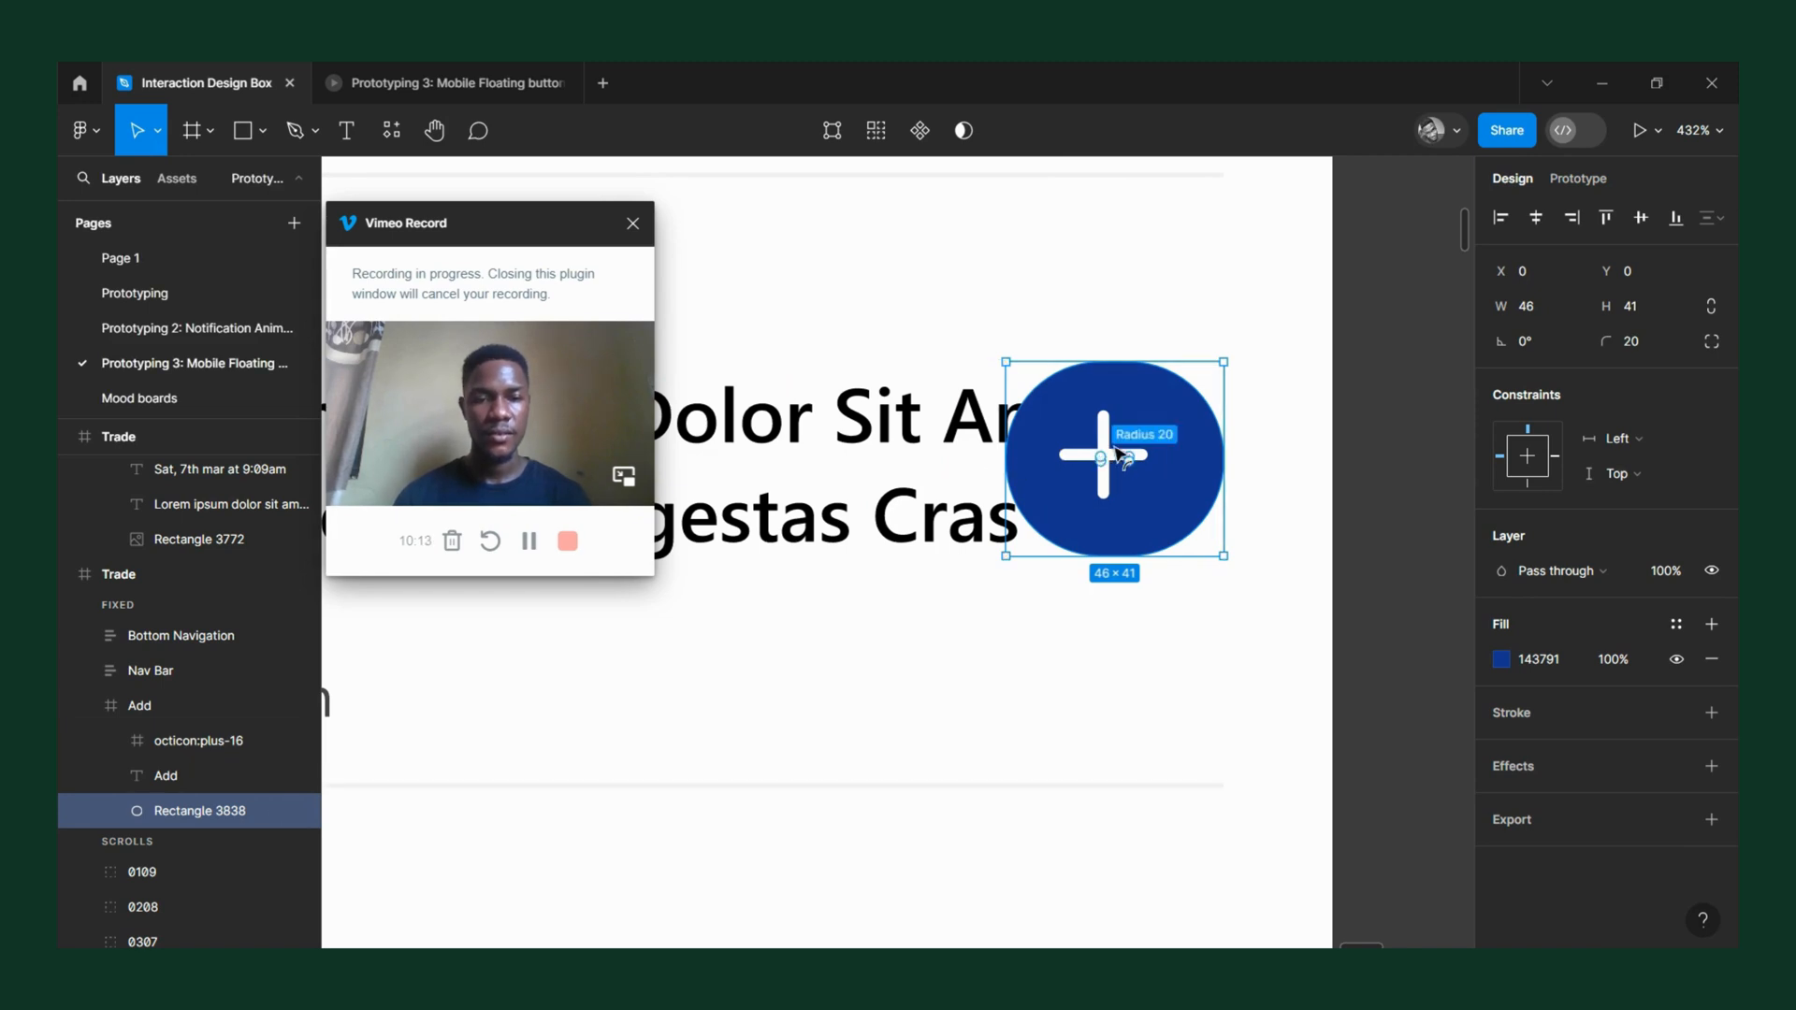
Narrow the blue rectangle inside the Add frame from its left edge to a width of 43.
scroll(1168, 461, "up", 5)
double_click(829, 449)
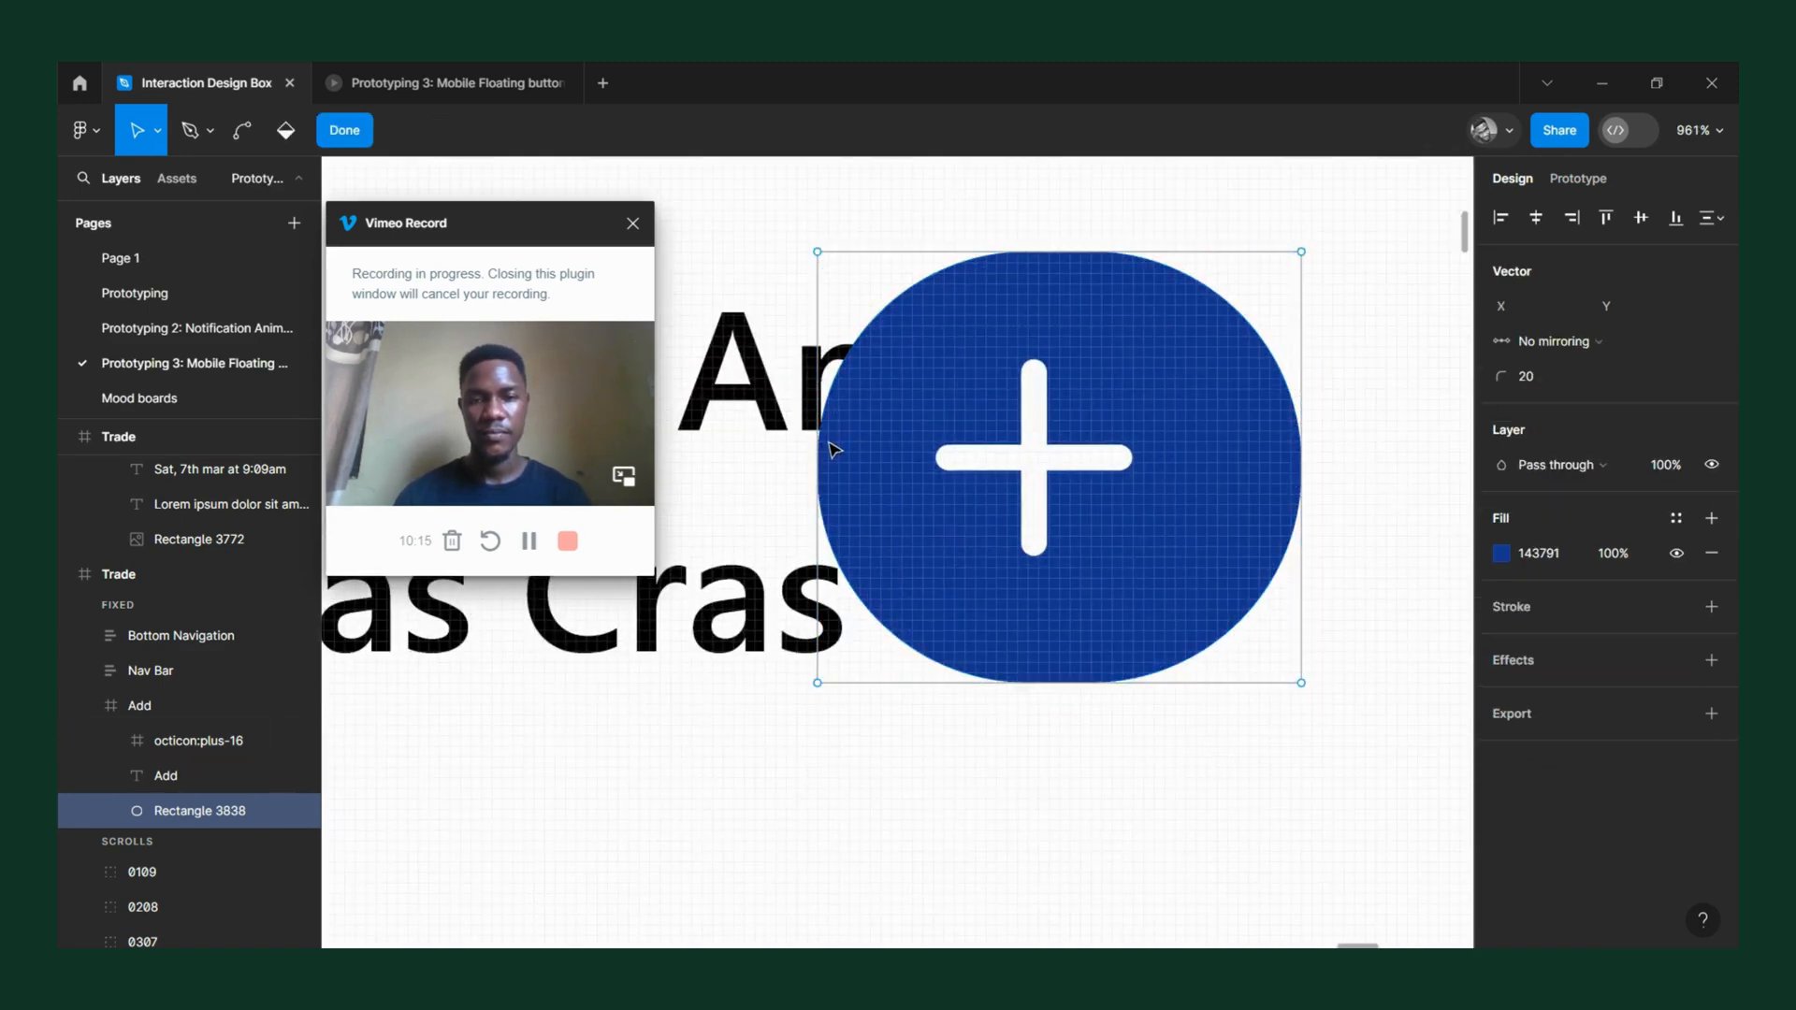
key("Escape")
left_click_drag(818, 473, 848, 483)
Centre the plus vector on the blue circle and narrow the surrounding Add frame from its left edge to 43 wide.
double_click(1060, 462)
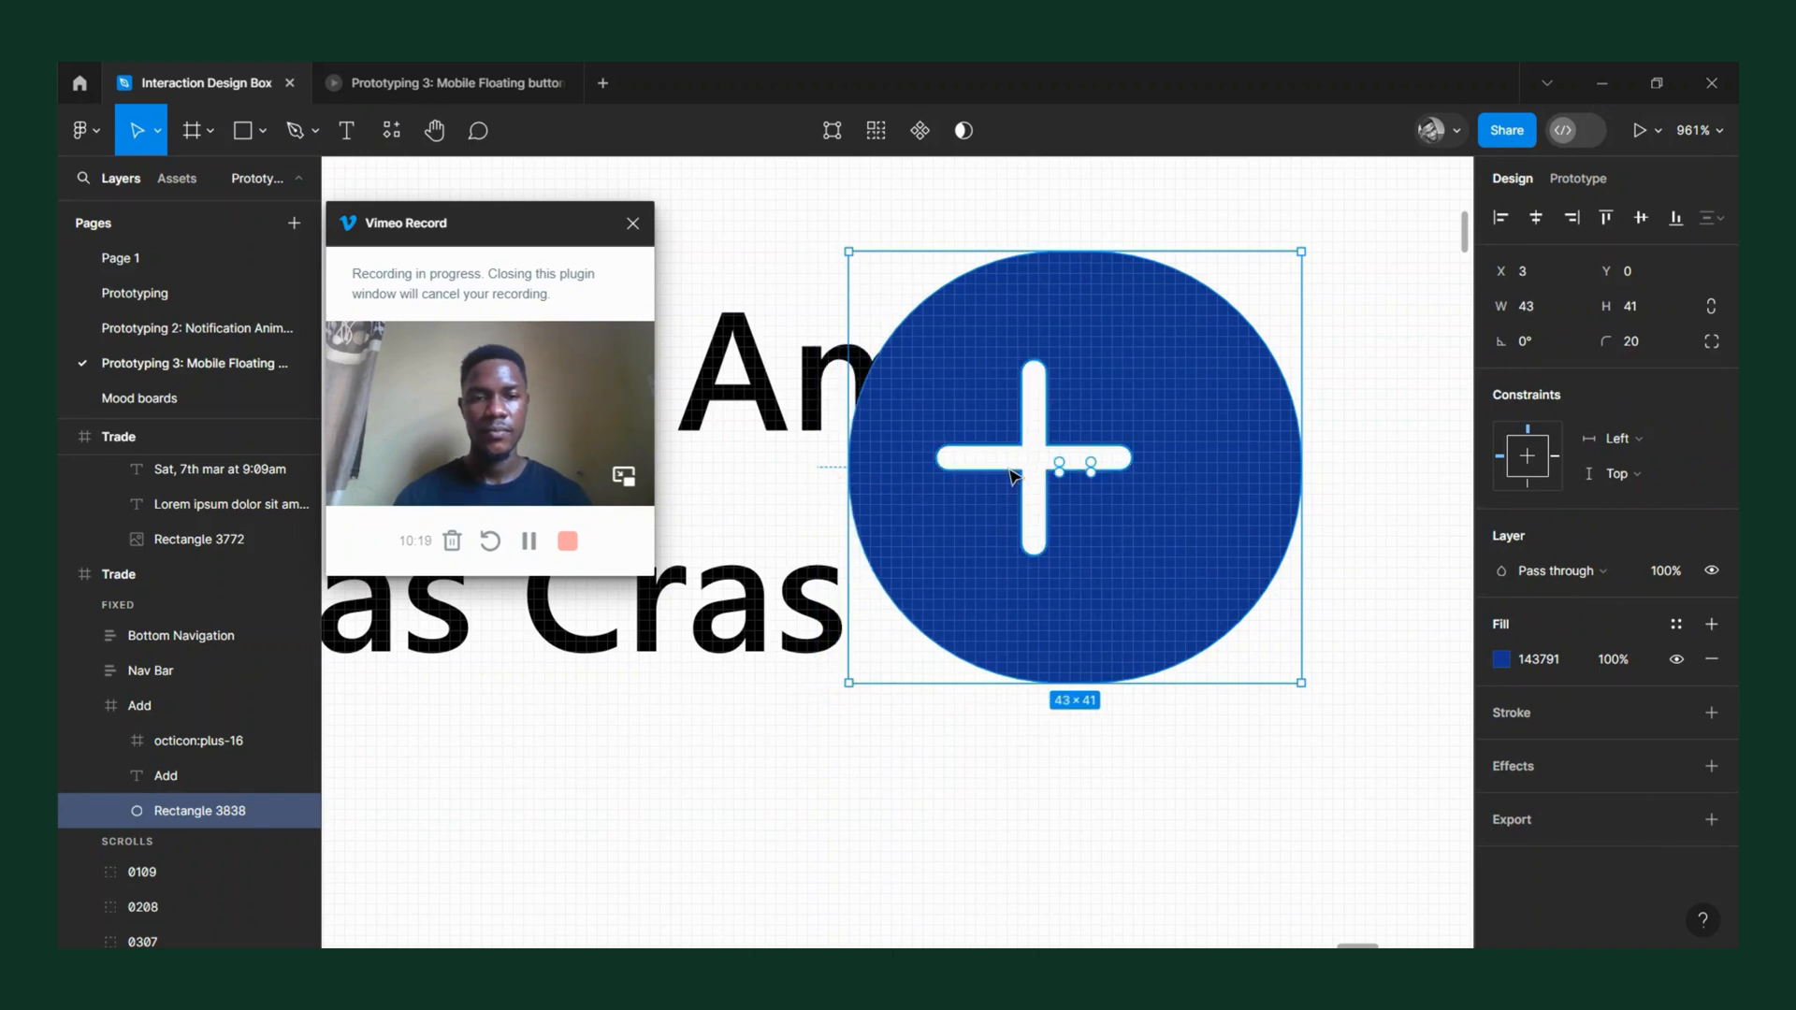
left_click_drag(1048, 456, 1075, 462)
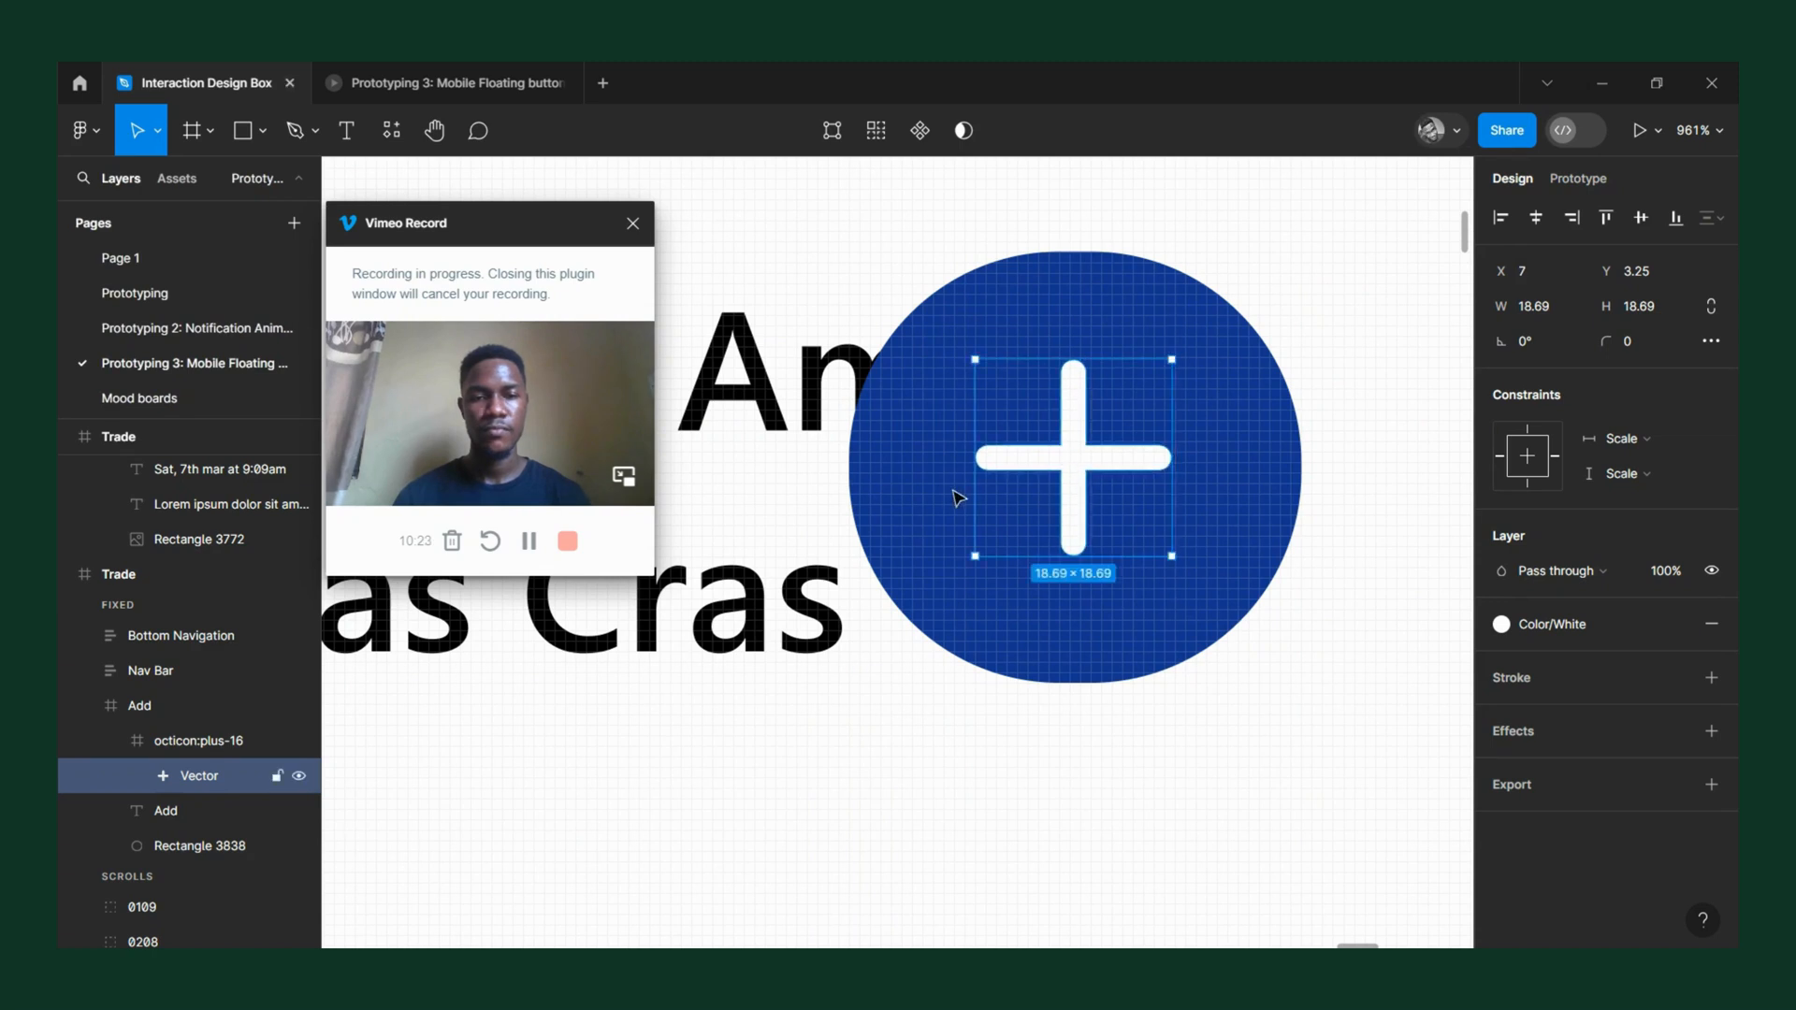
scroll(887, 472, "down", 3)
left_click(893, 387)
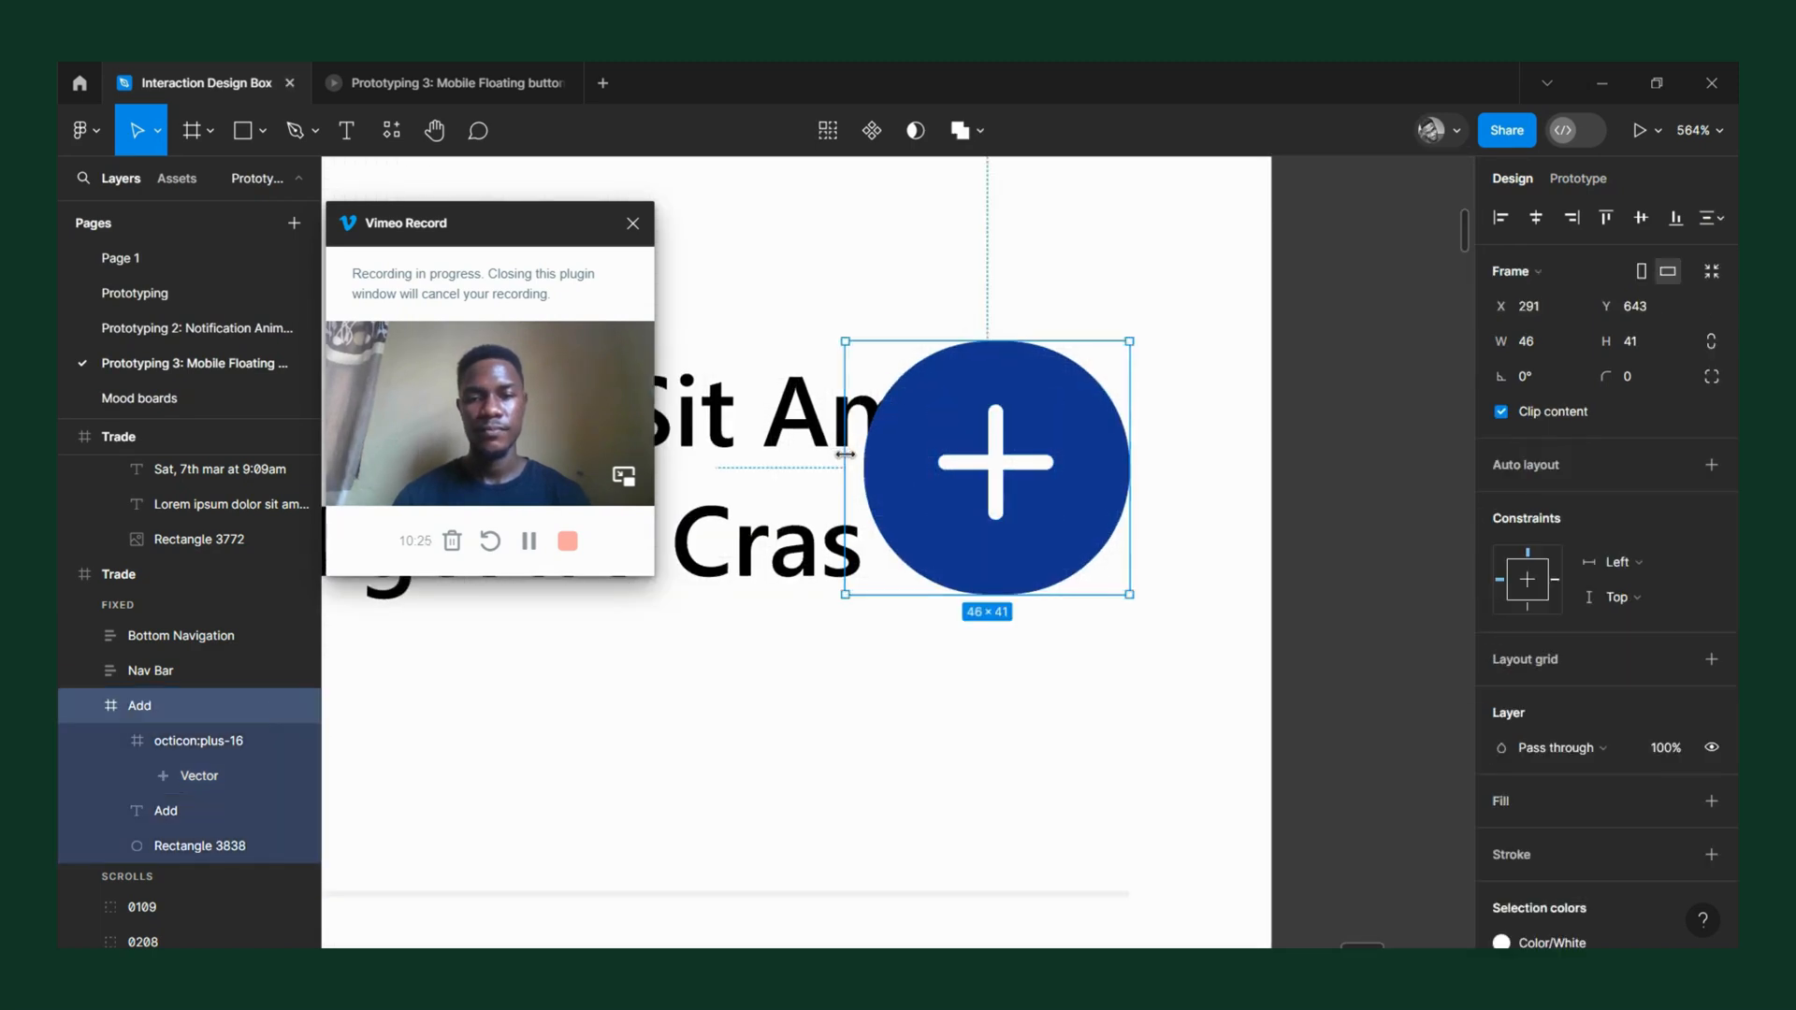
left_click_drag(845, 461, 863, 477)
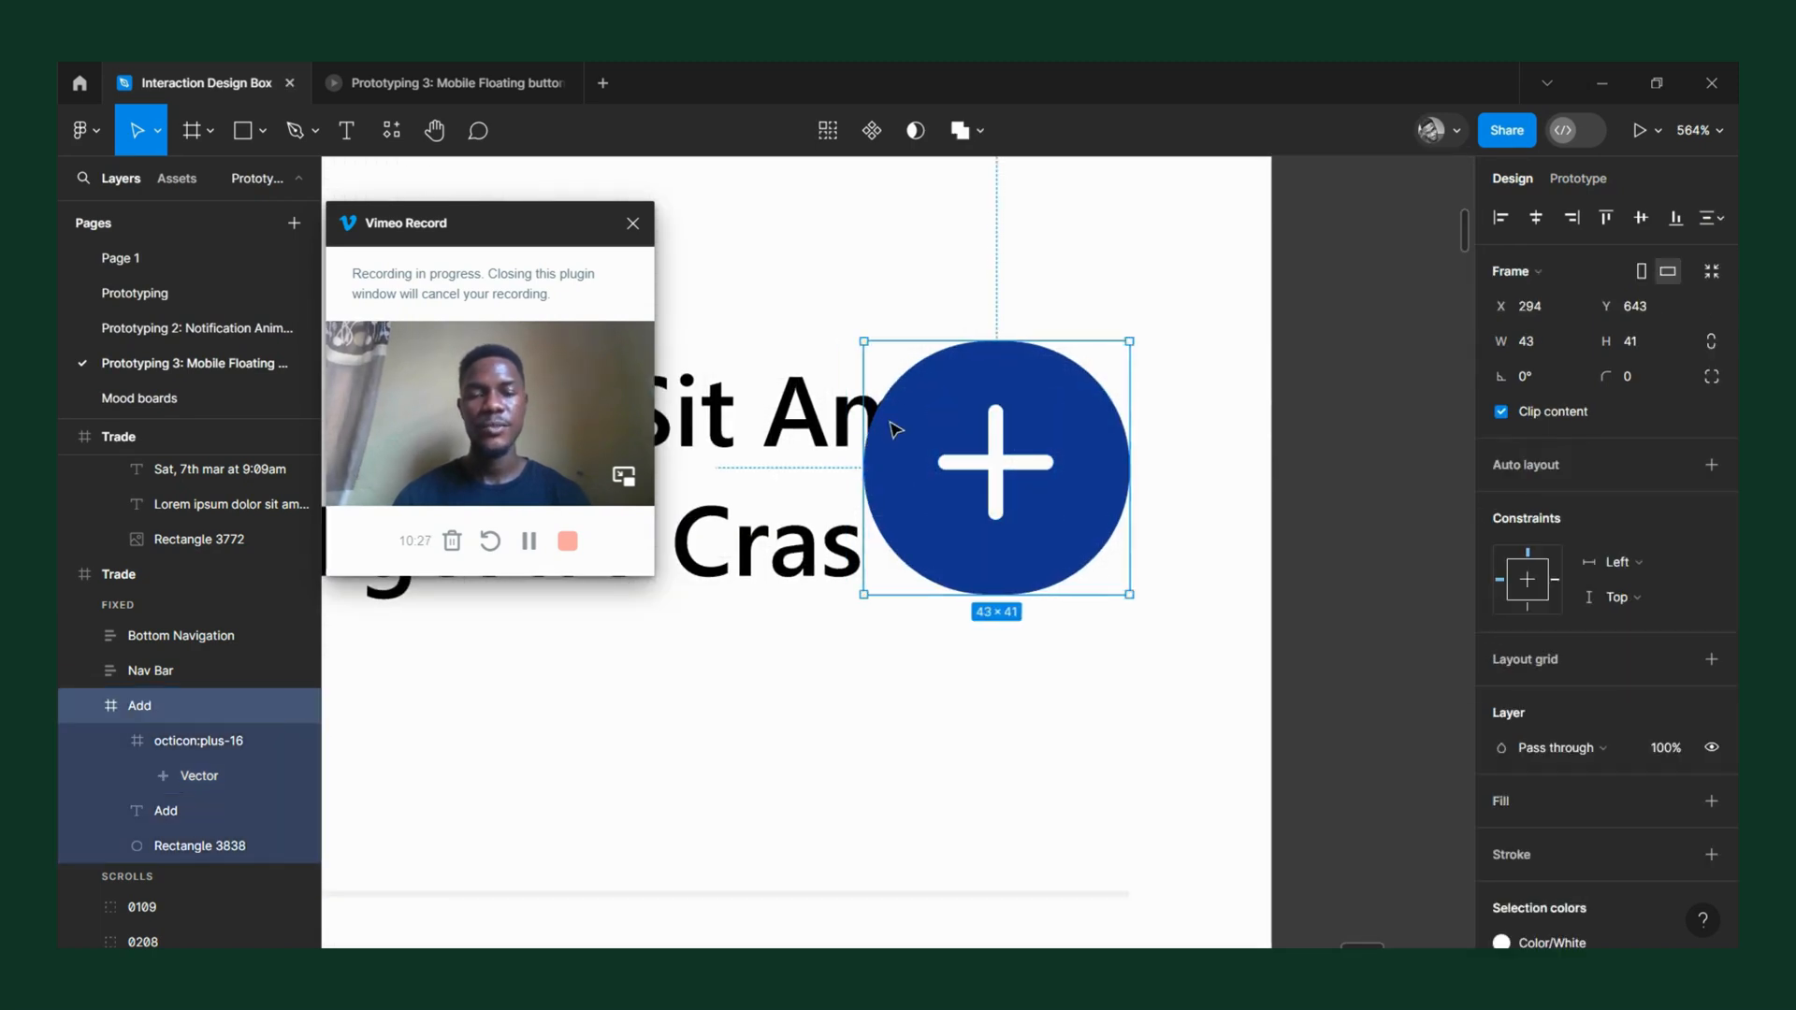
scroll(895, 430, "down", 5)
left_click(1083, 461)
scroll(1086, 463, "down", 8)
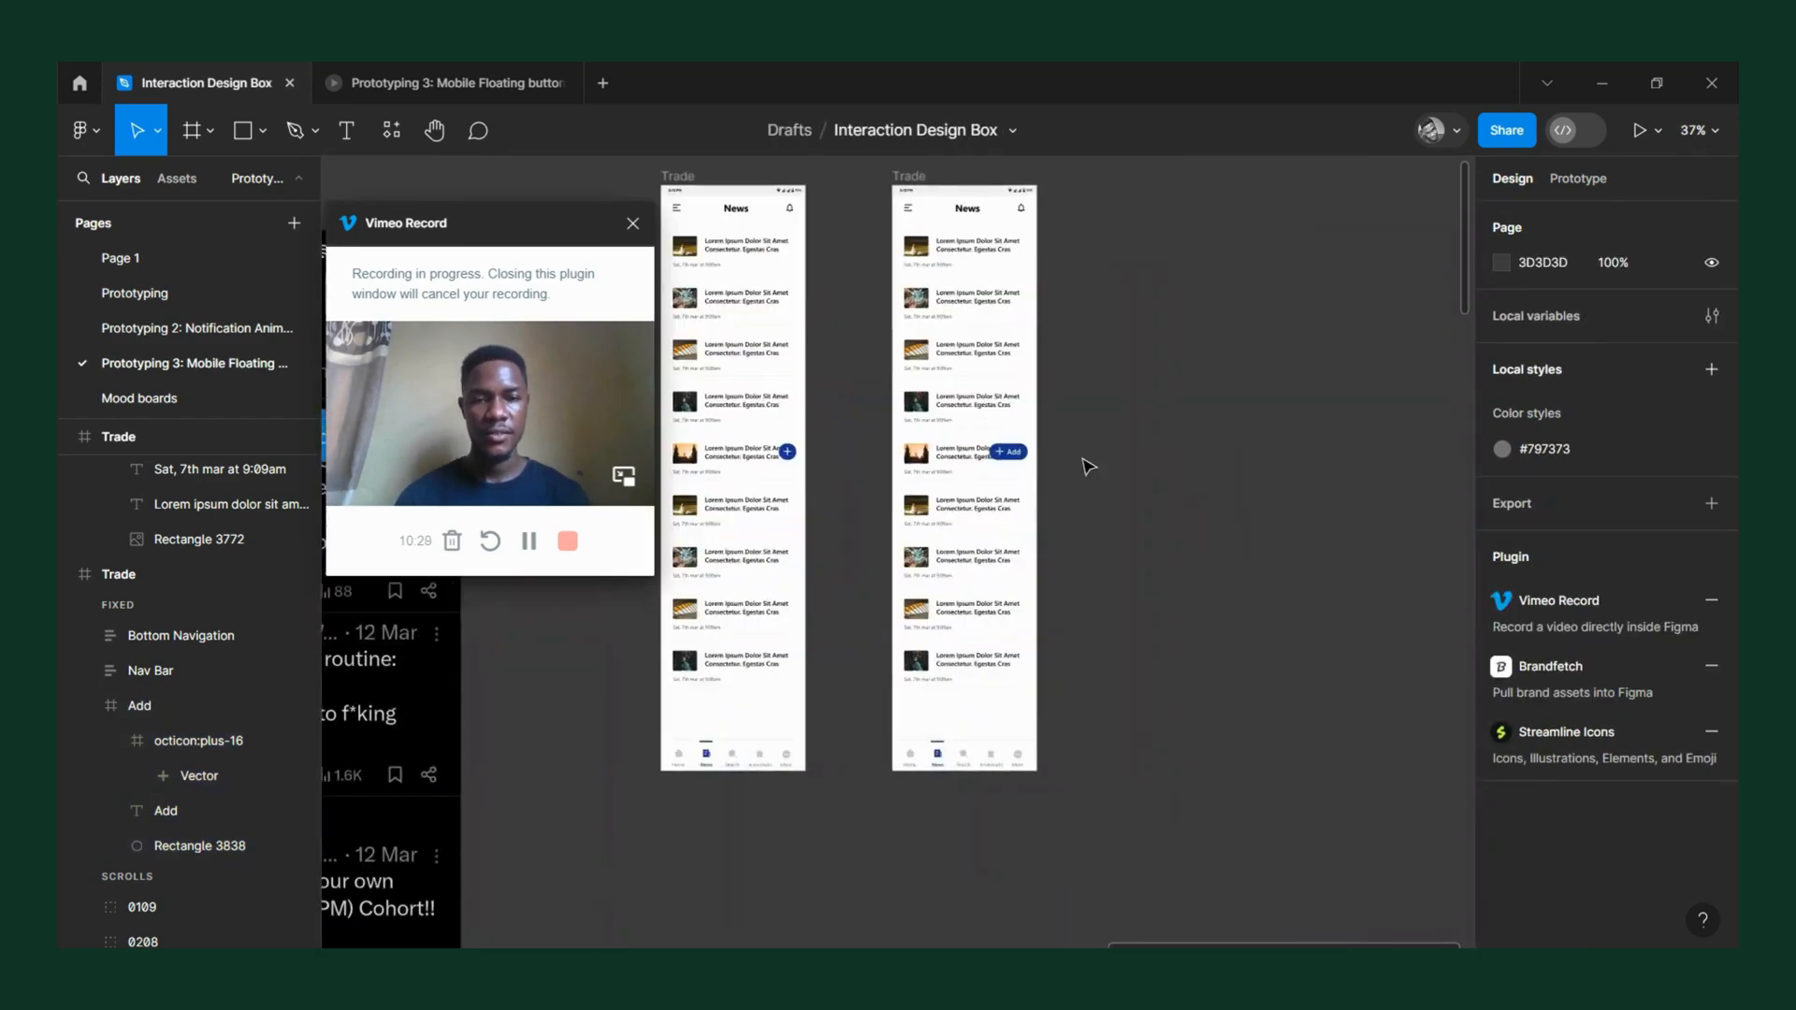
Try connecting the round plus button to the second Trade frame with an On tap Smart animate interaction.
scroll(1087, 465, "up", 3)
scroll(1089, 466, "down", 3)
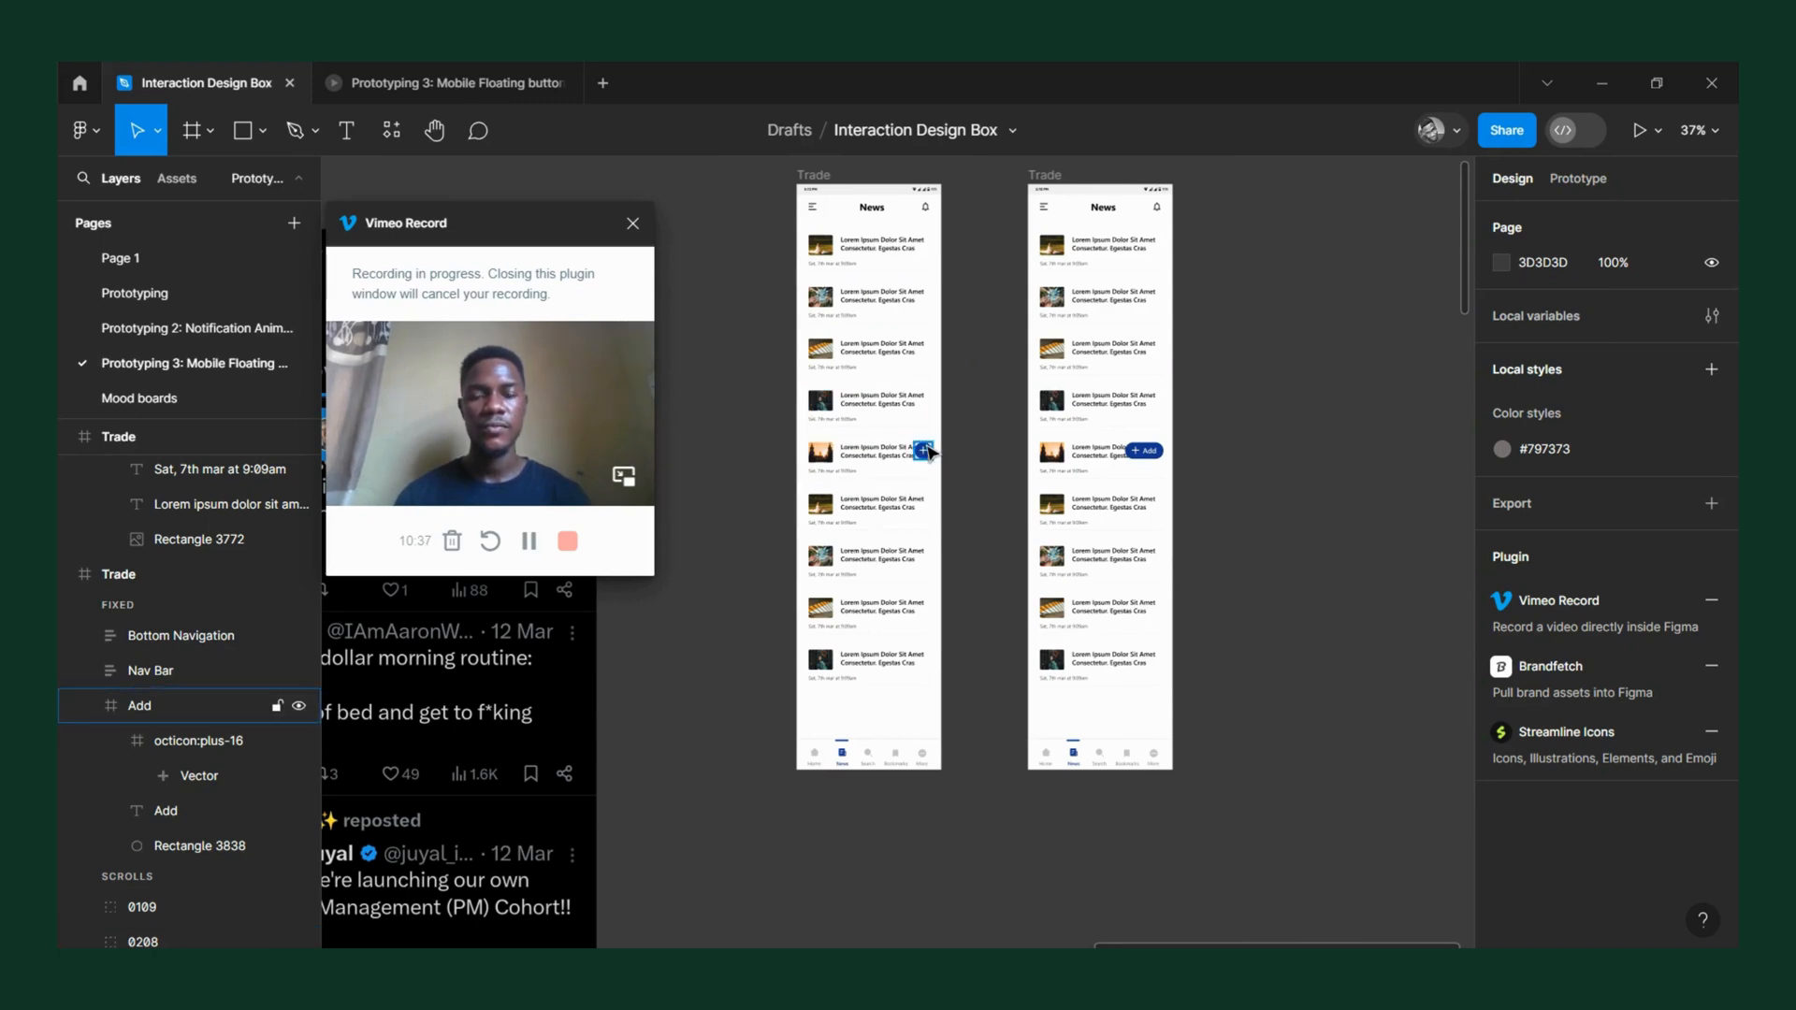
left_click(924, 452)
scroll(926, 457, "up", 5)
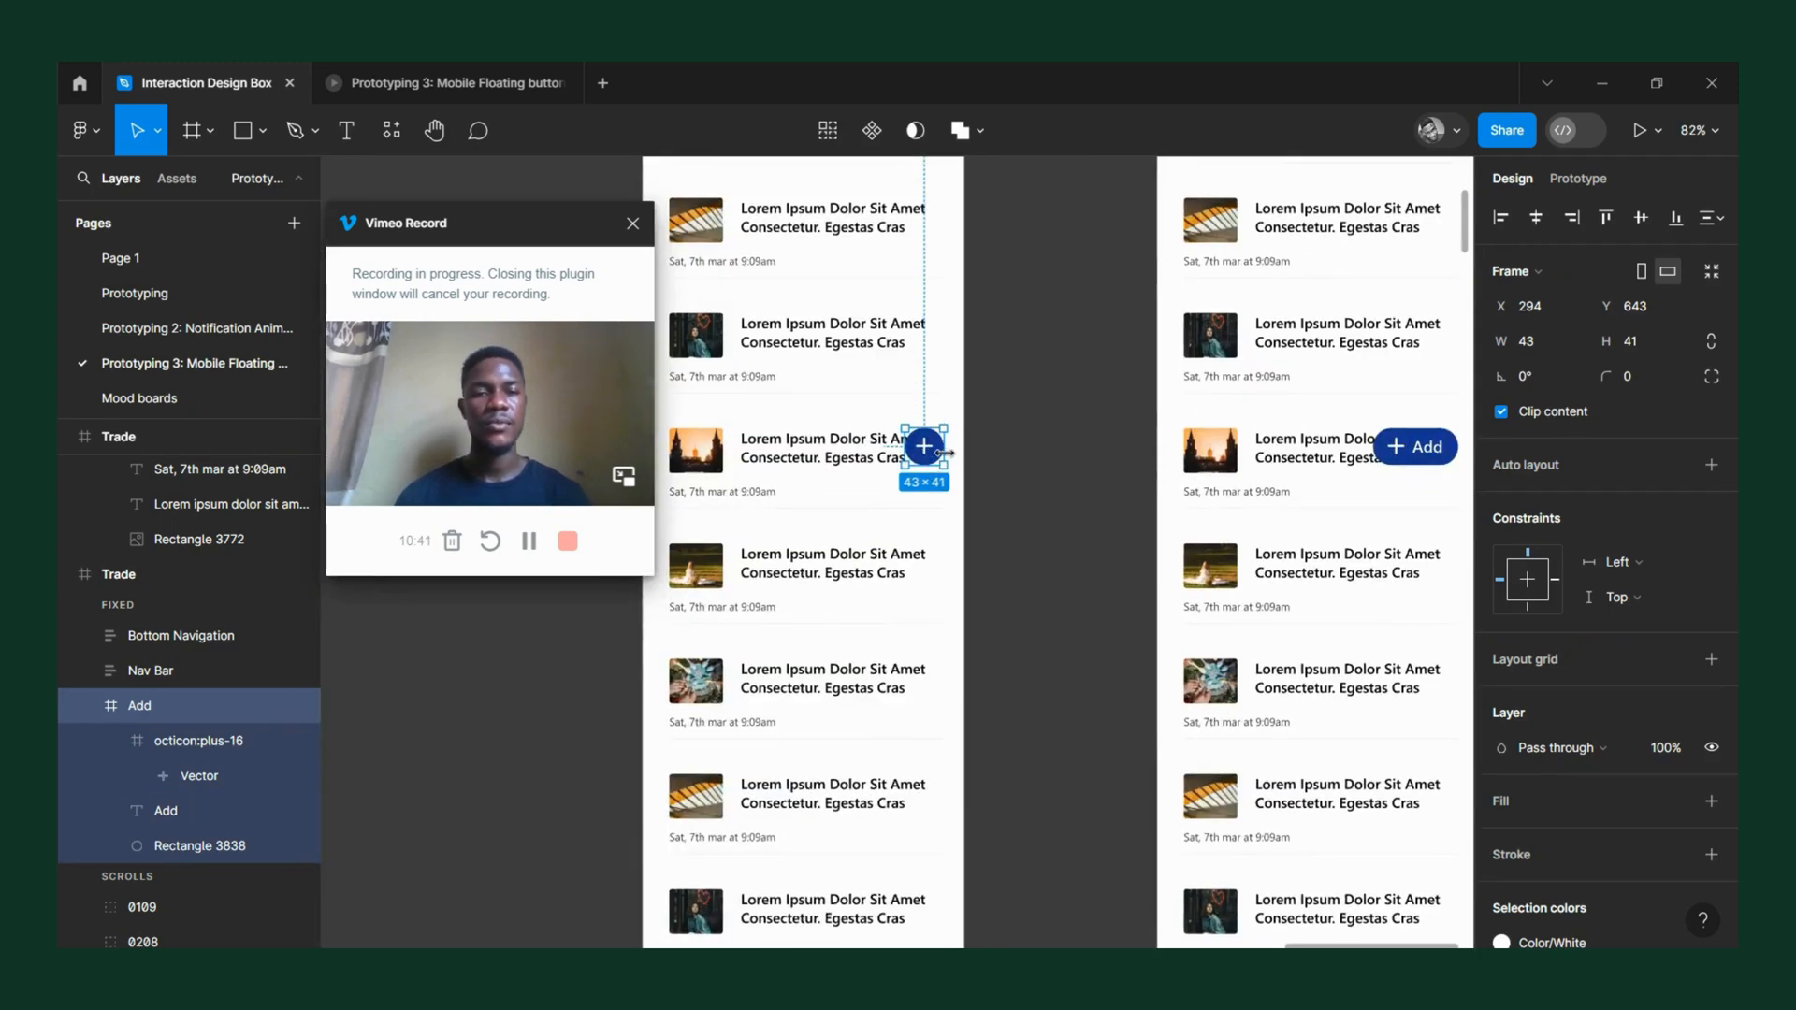
left_click(1564, 185)
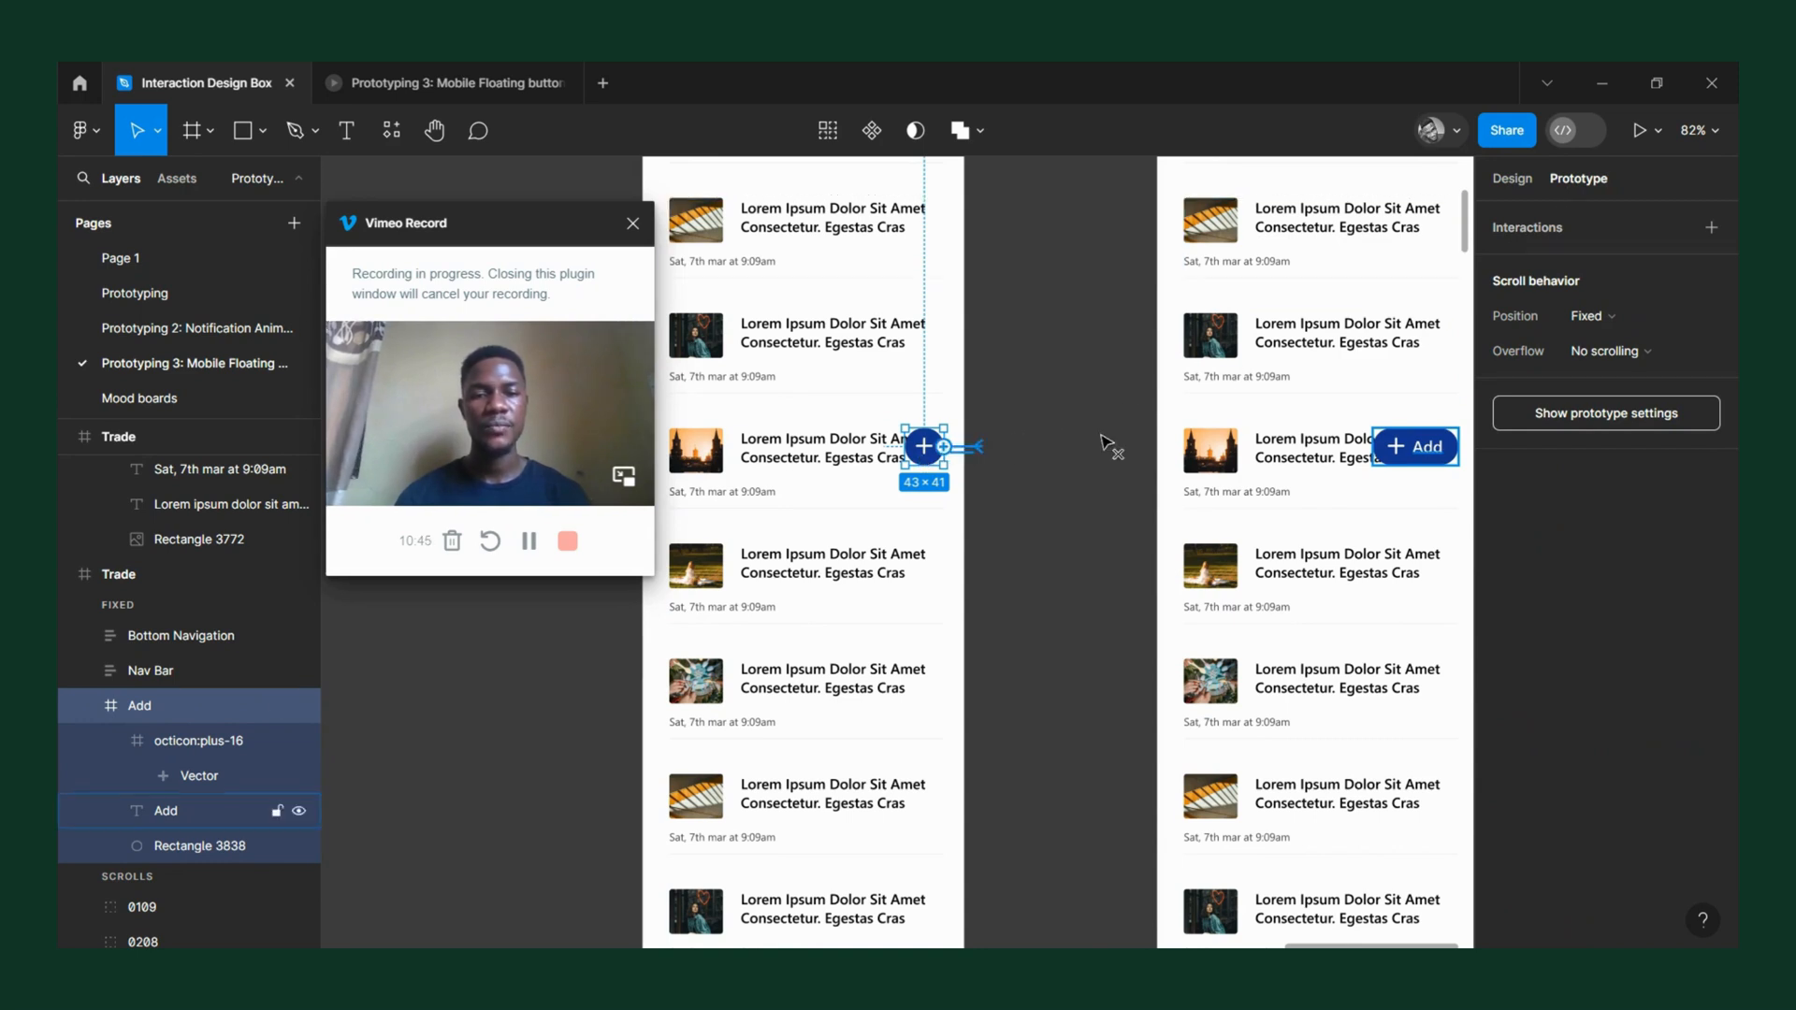
left_click_drag(943, 447, 1183, 474)
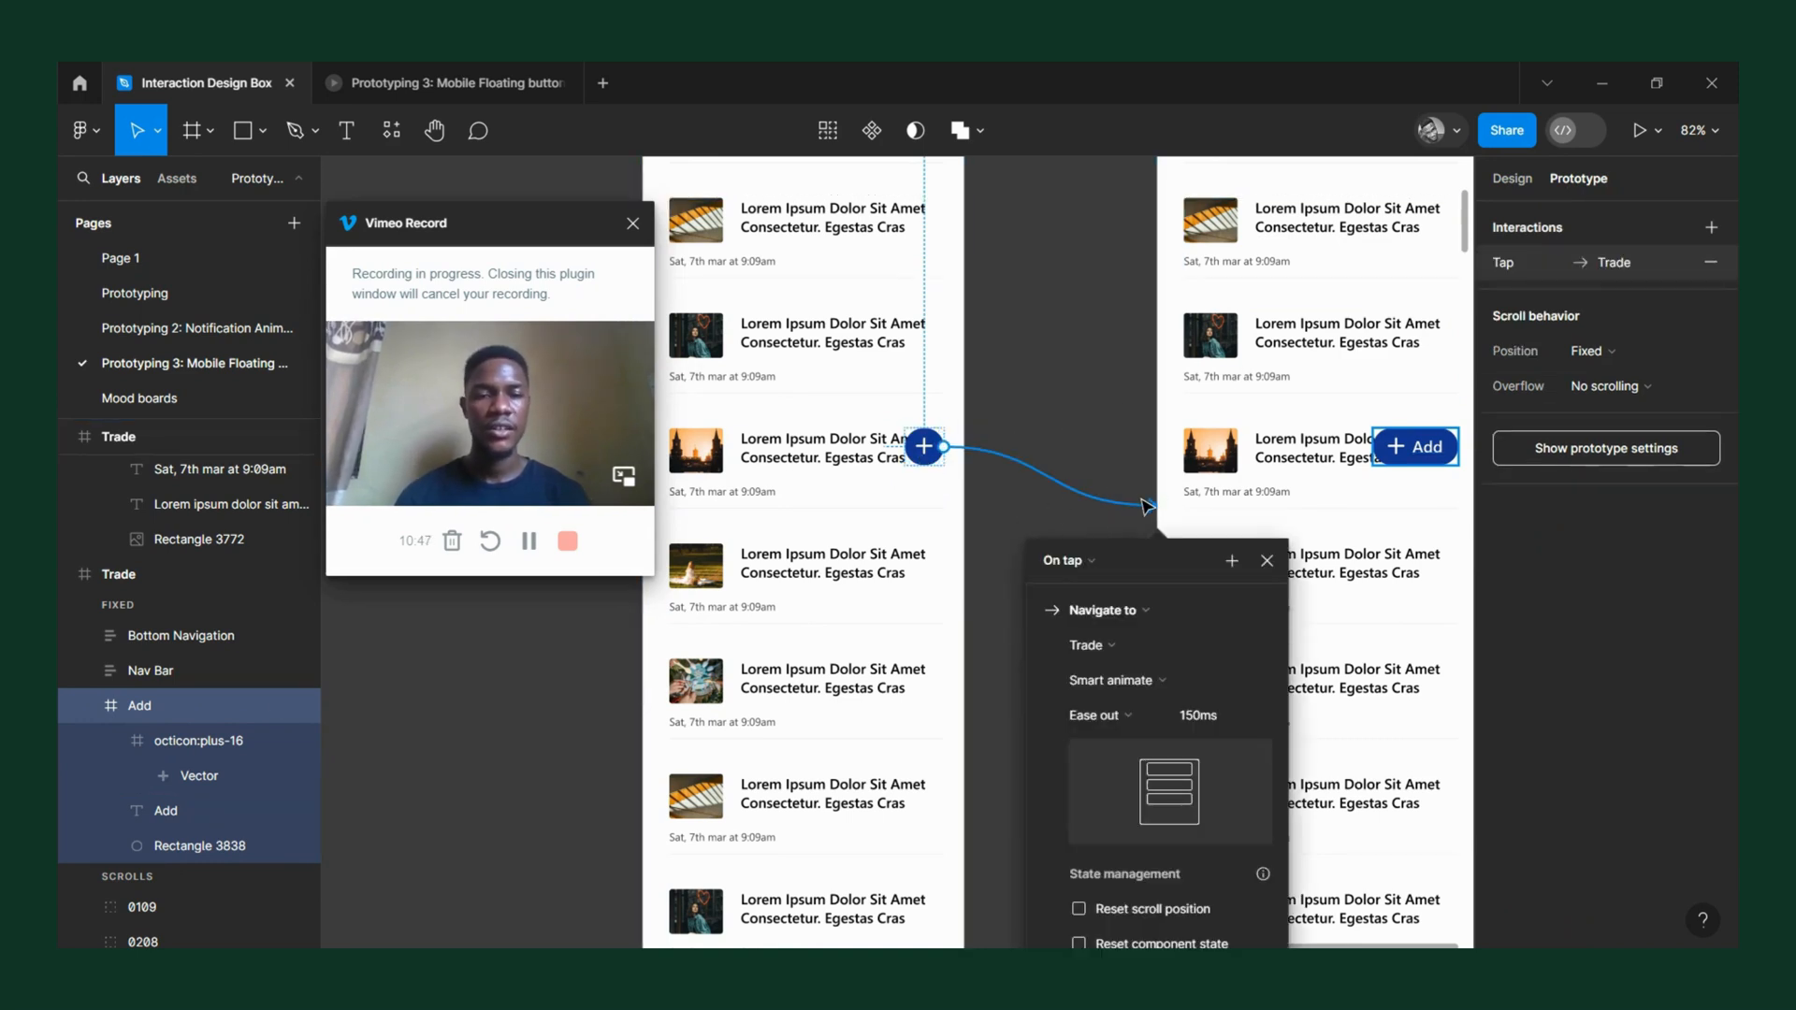
scroll(1281, 406, "down", 5)
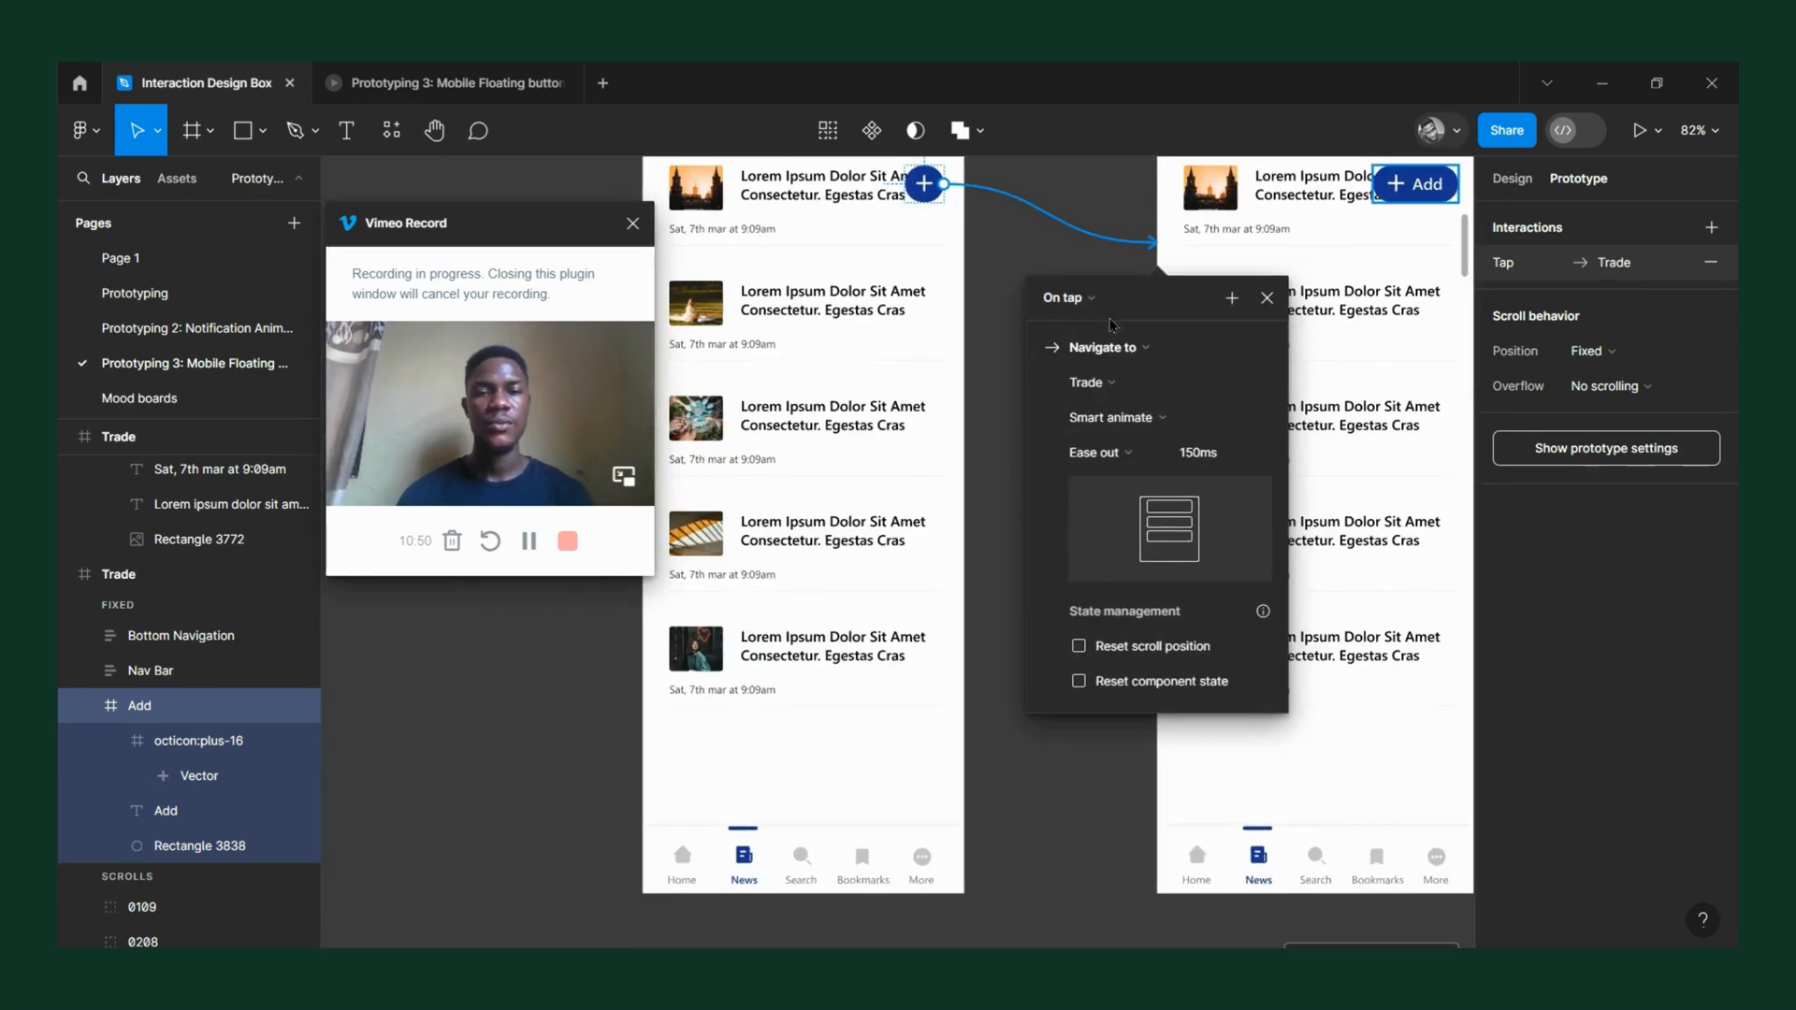
left_click(1088, 299)
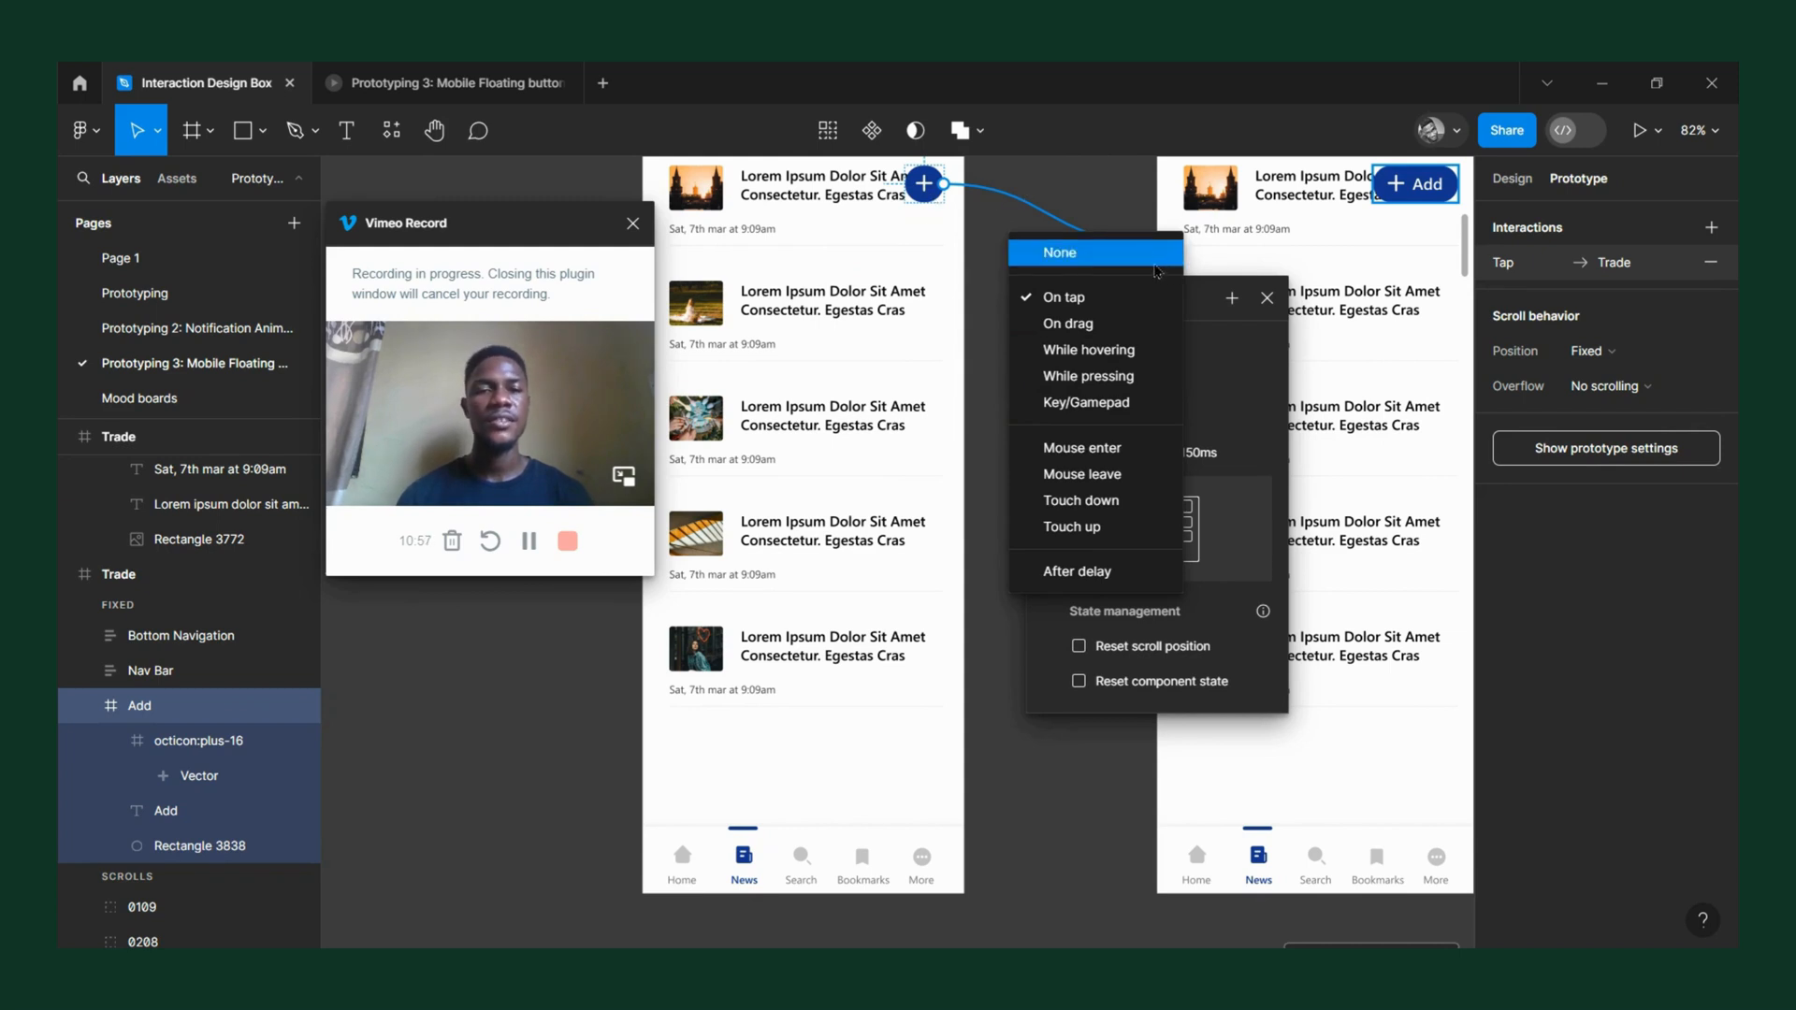
left_click(1267, 303)
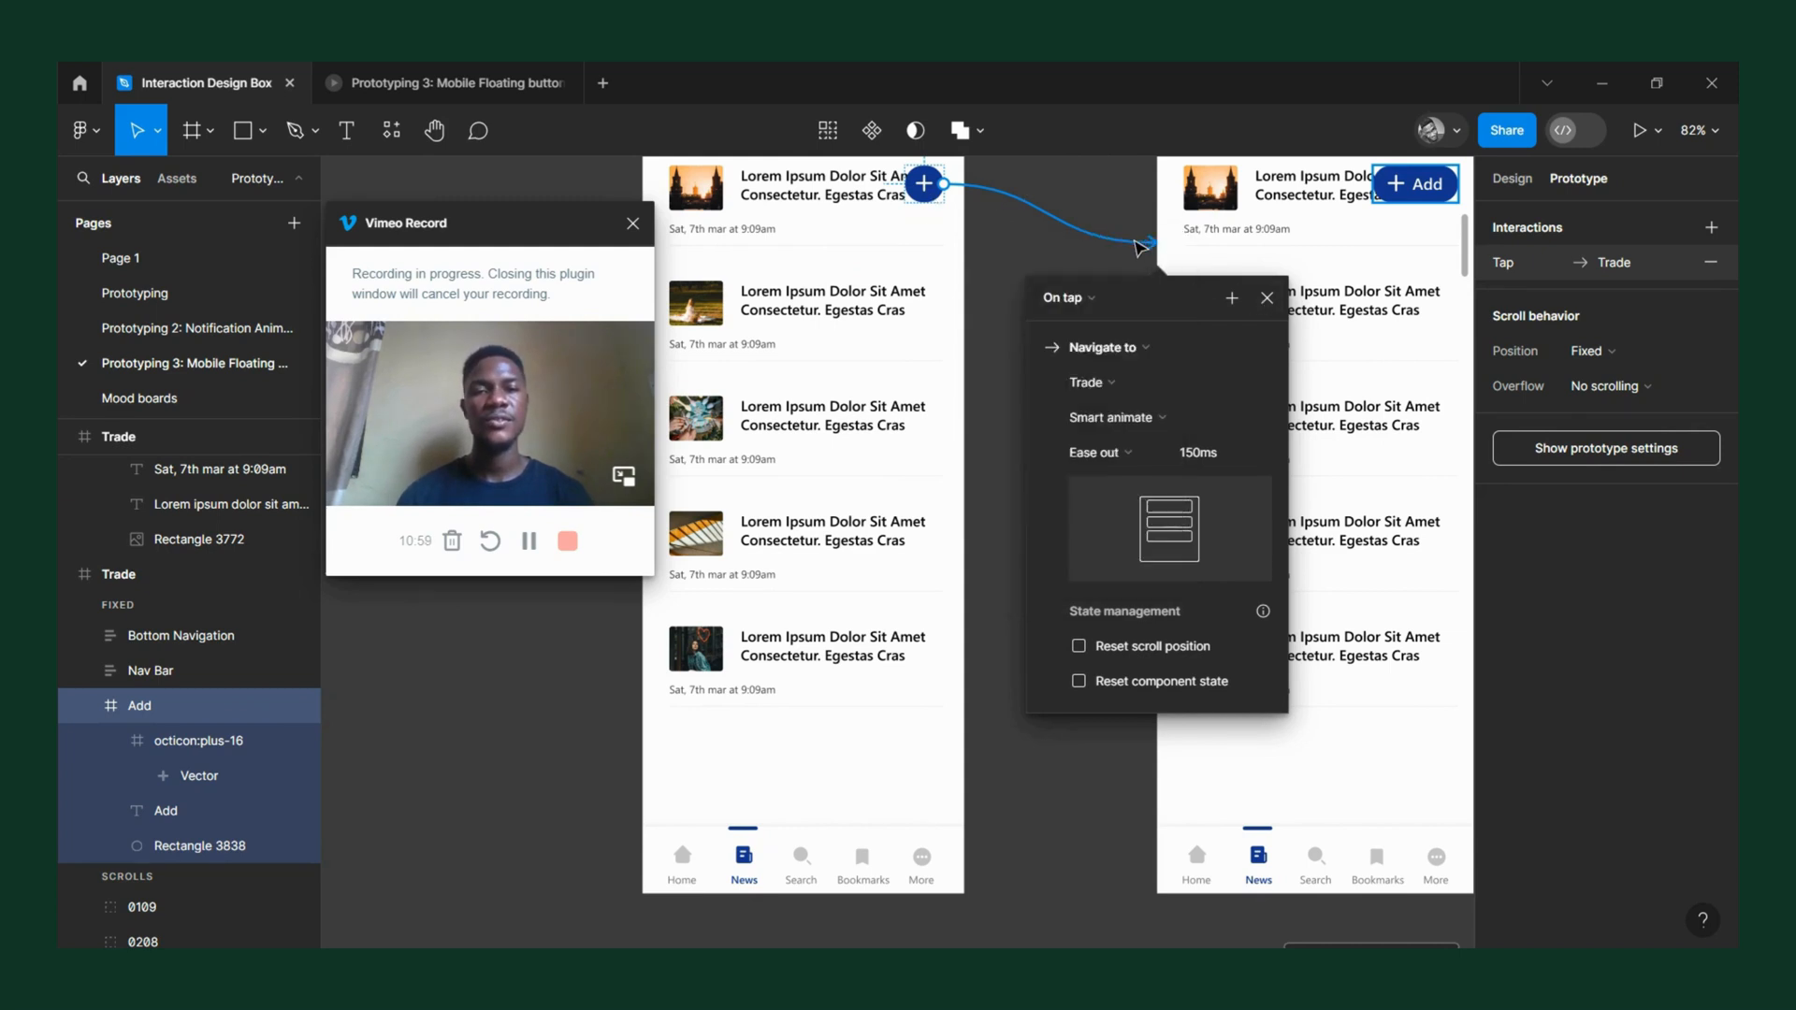
left_click_drag(1140, 246, 1034, 241)
scroll(1015, 271, "down", 3)
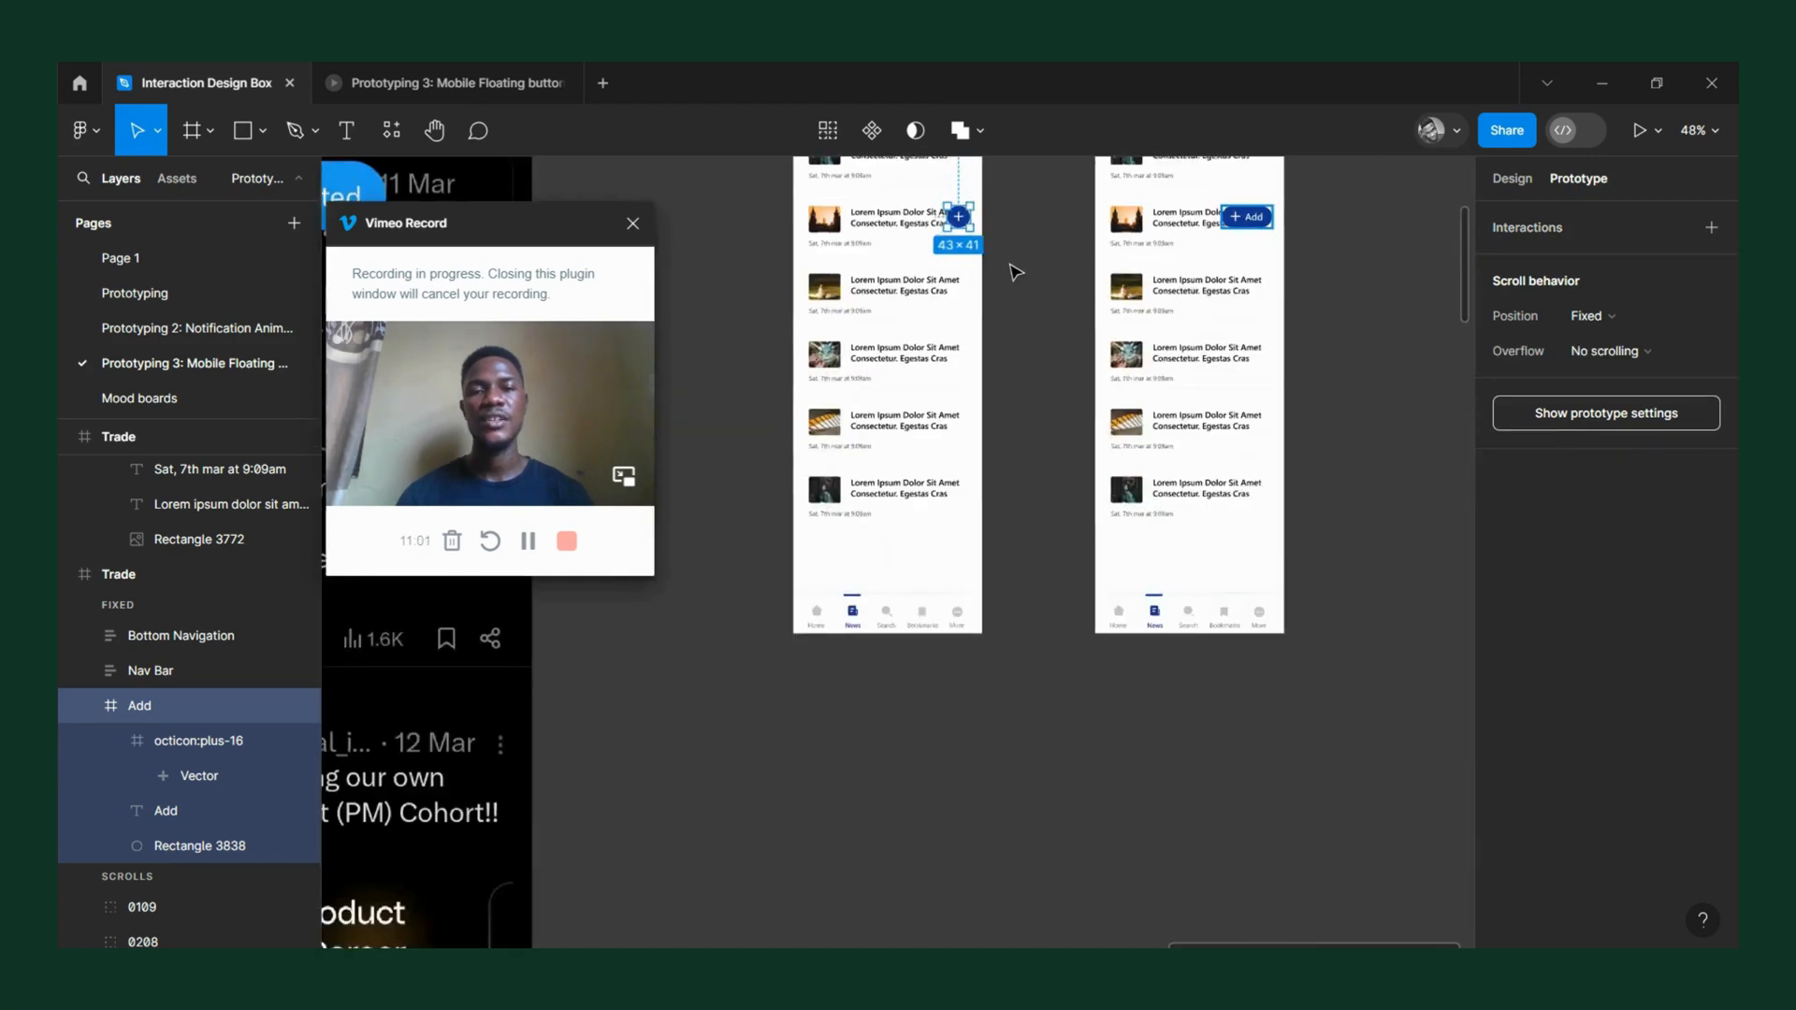
Remove the Flow 2 starting point from the Trade frame containing the round plus button.
scroll(983, 267, "up", 4)
left_click(811, 254)
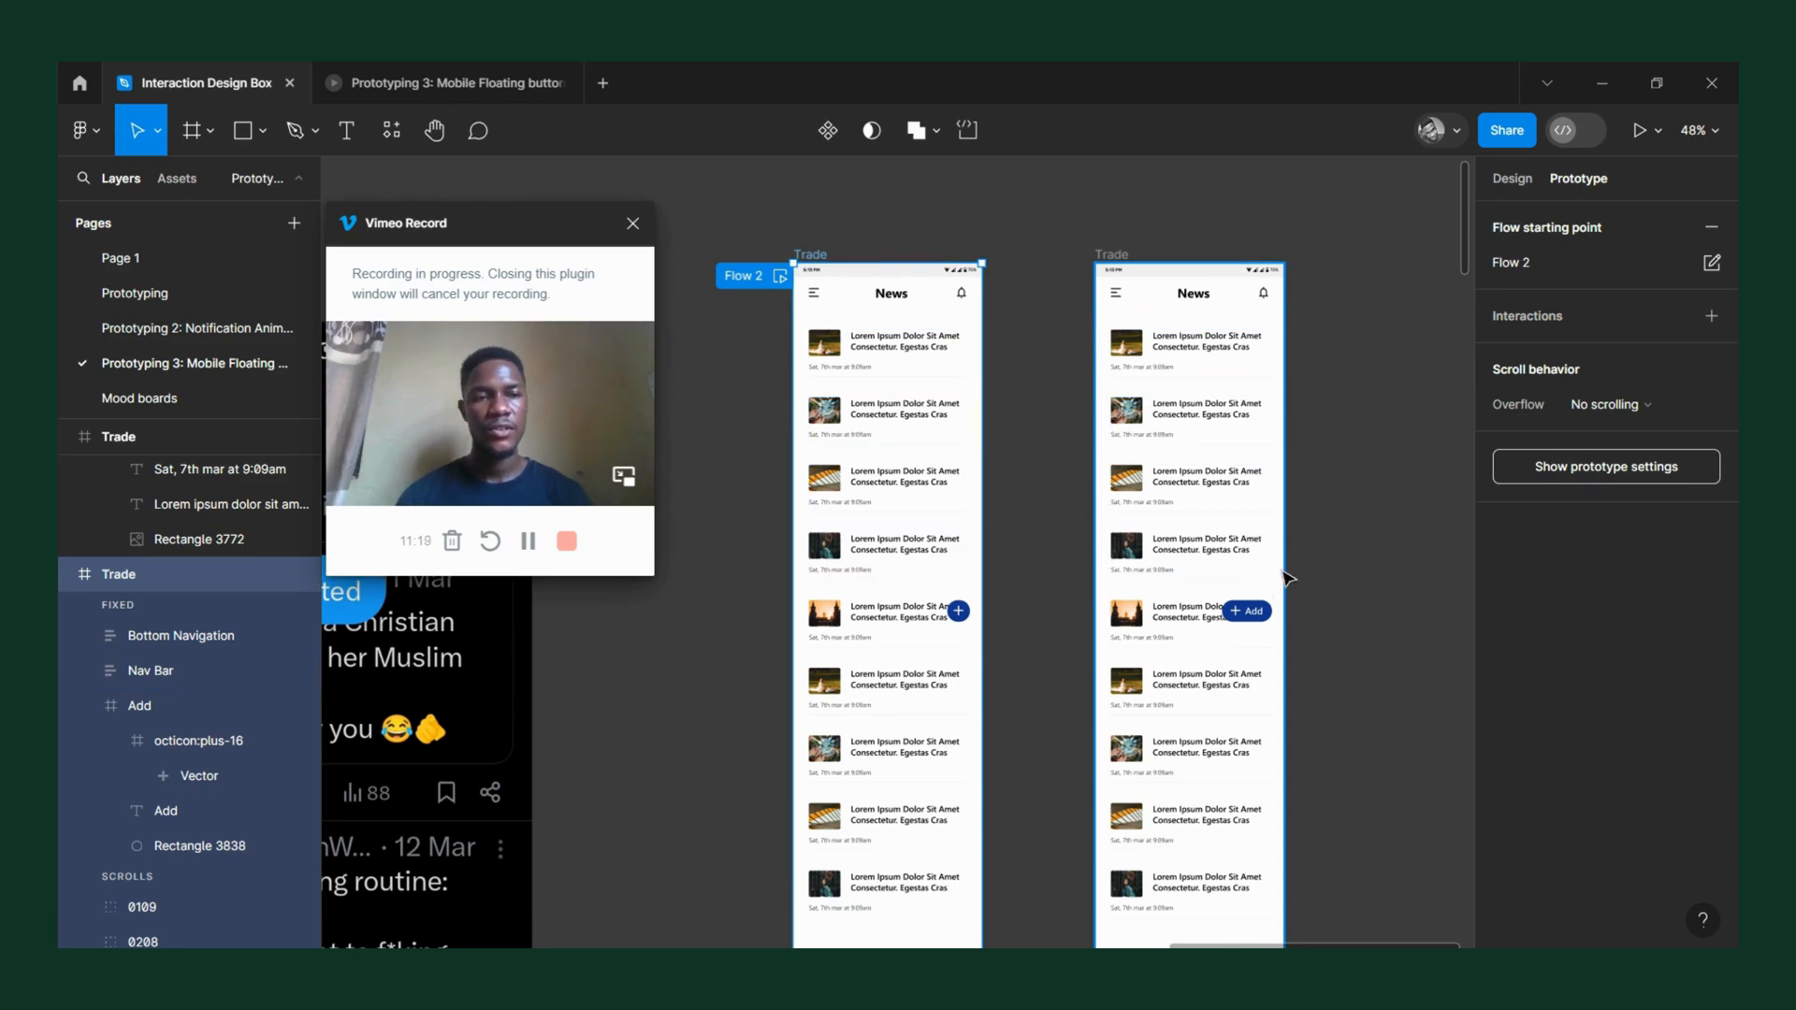
left_click(1711, 226)
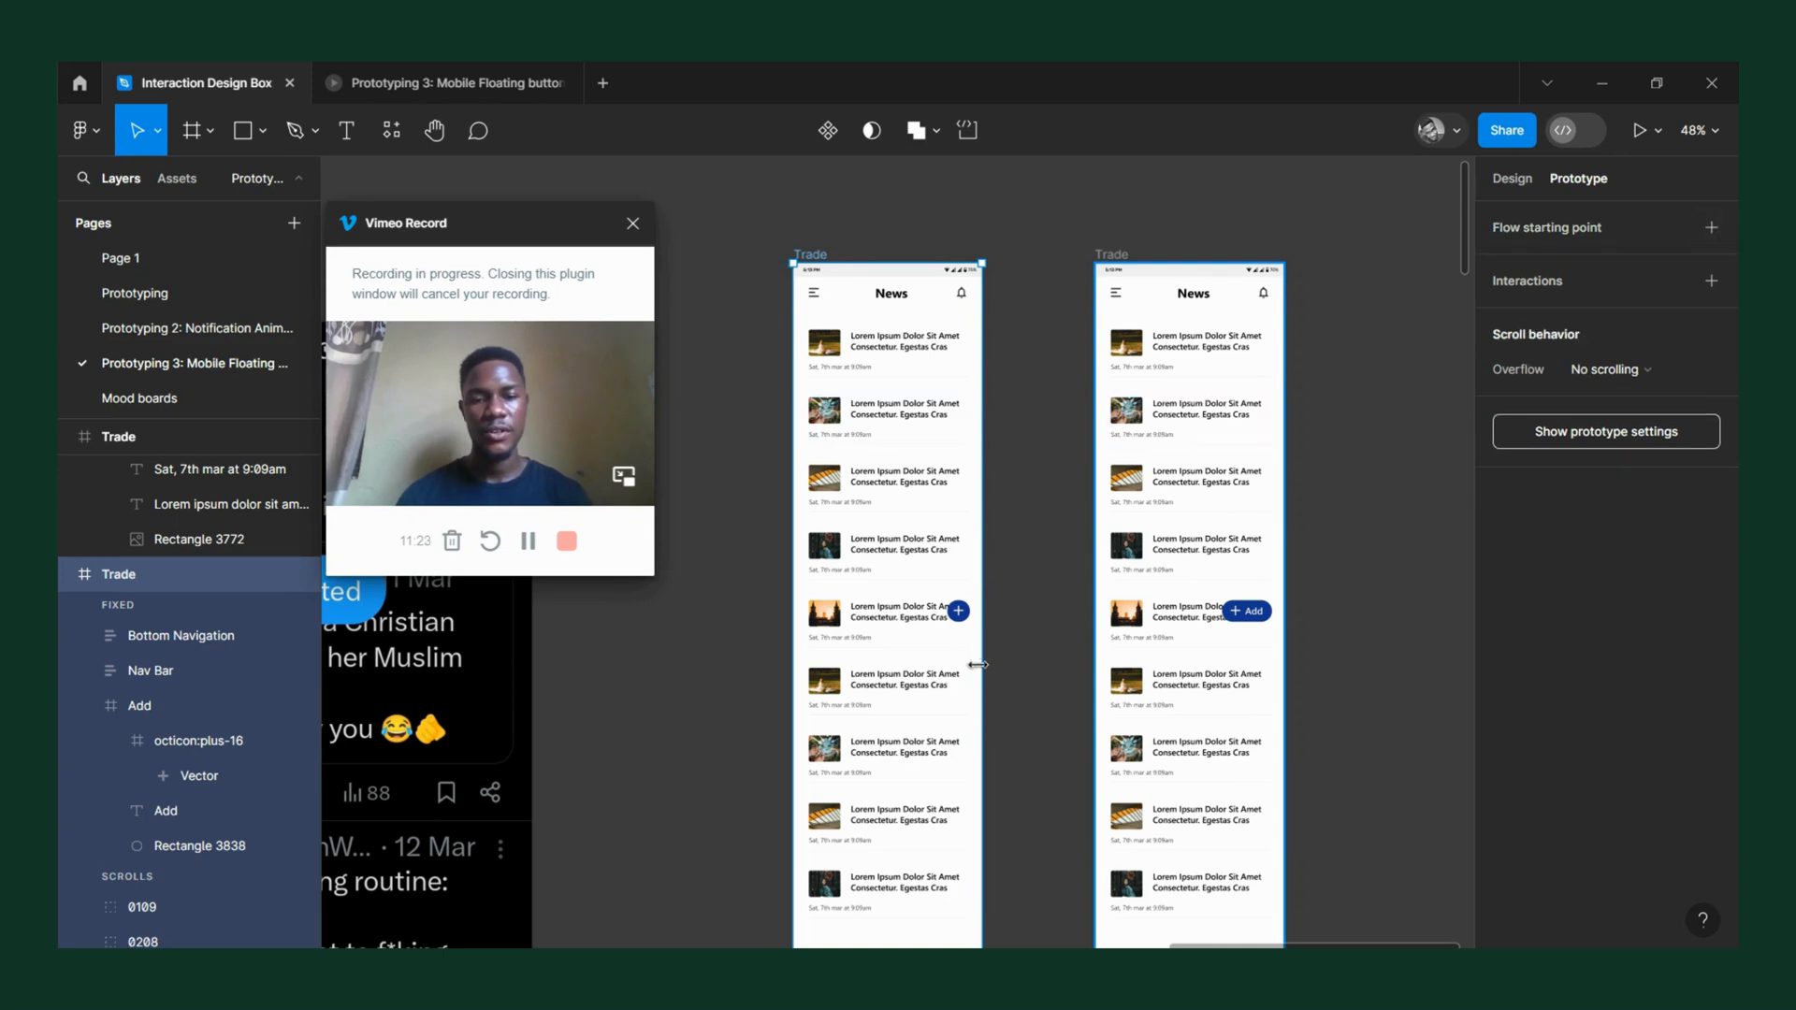
Connect the first Trade frame to the second and set the interaction's trigger to Touch up.
left_click_drag(982, 646, 1107, 655)
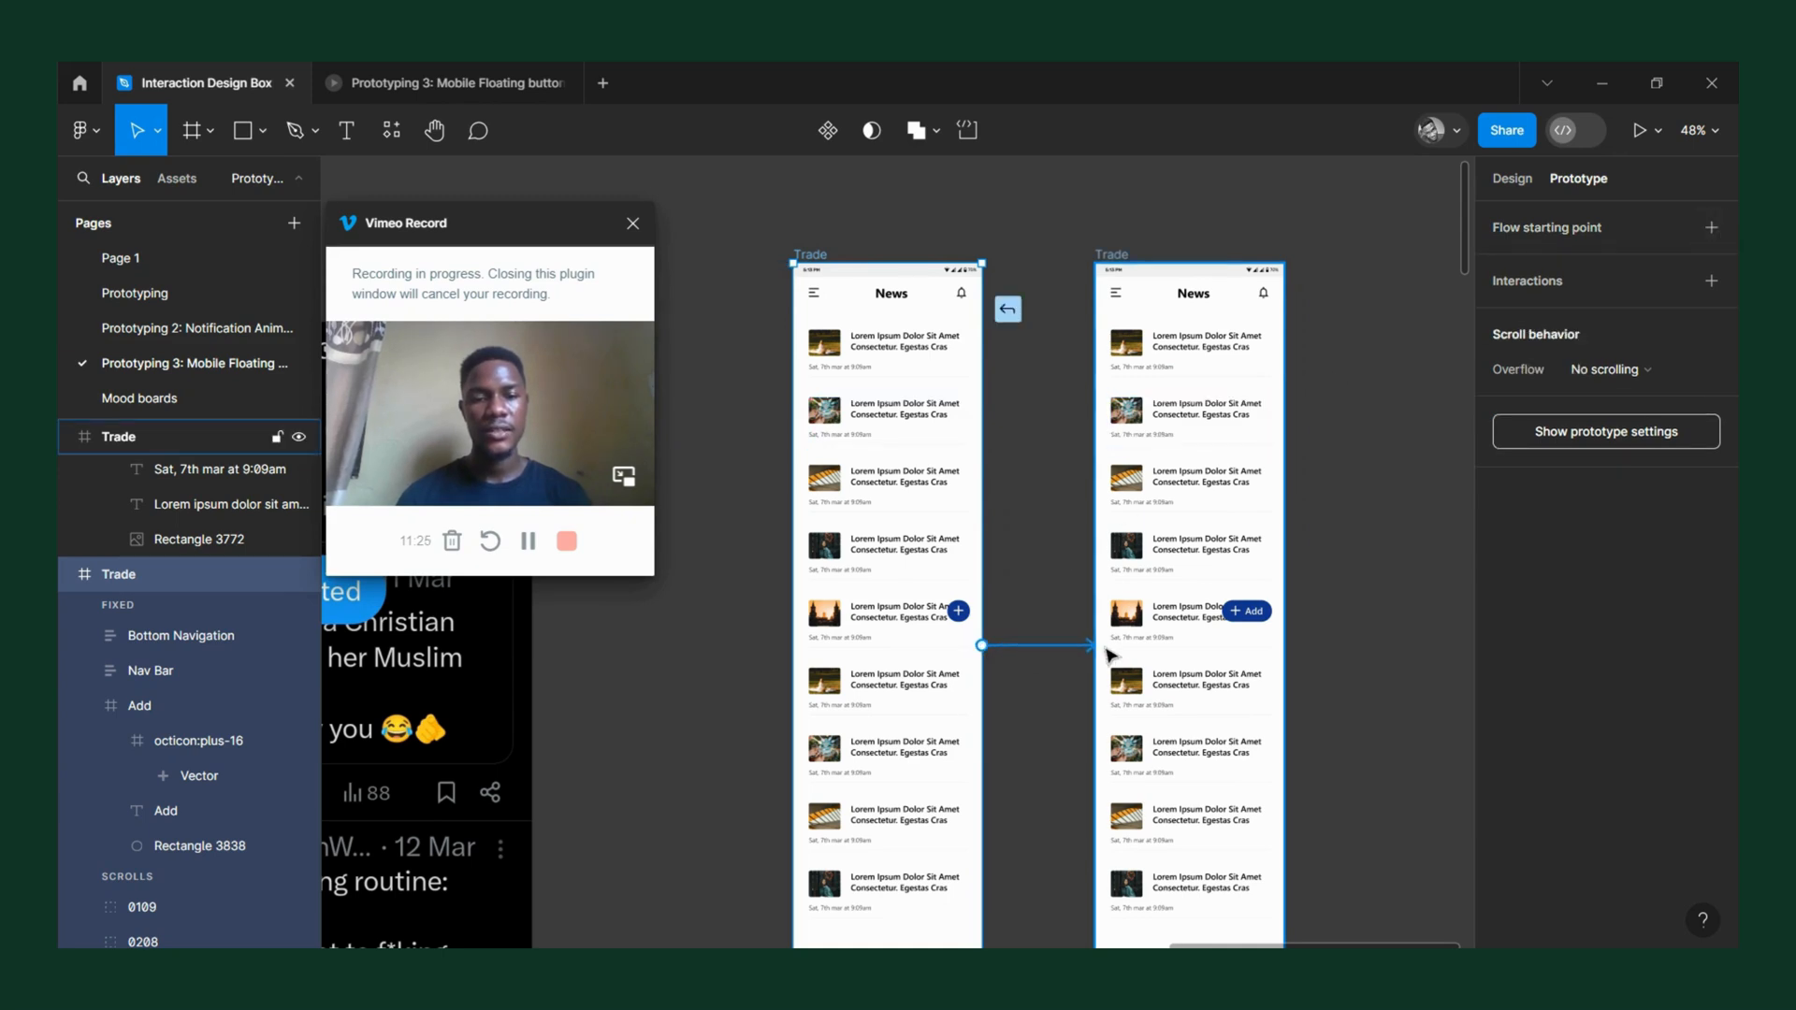
scroll(1058, 673, "down", 5)
left_click(1020, 317)
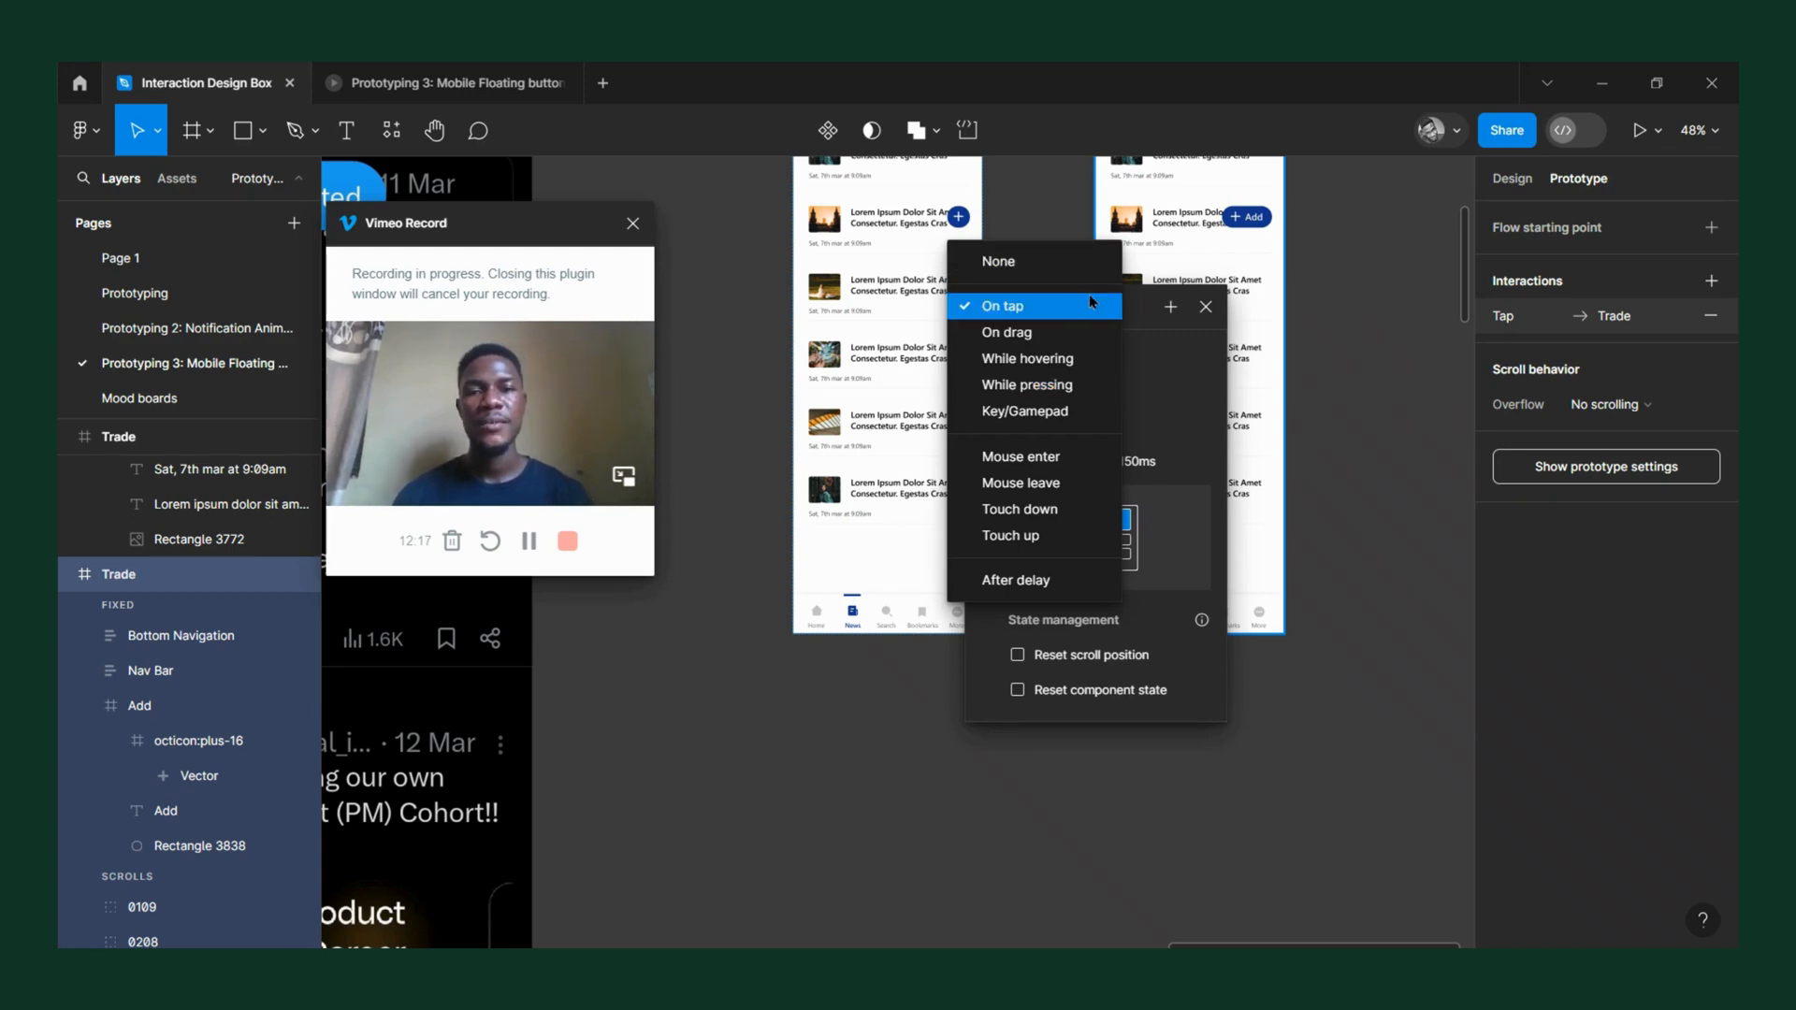
left_click(1018, 535)
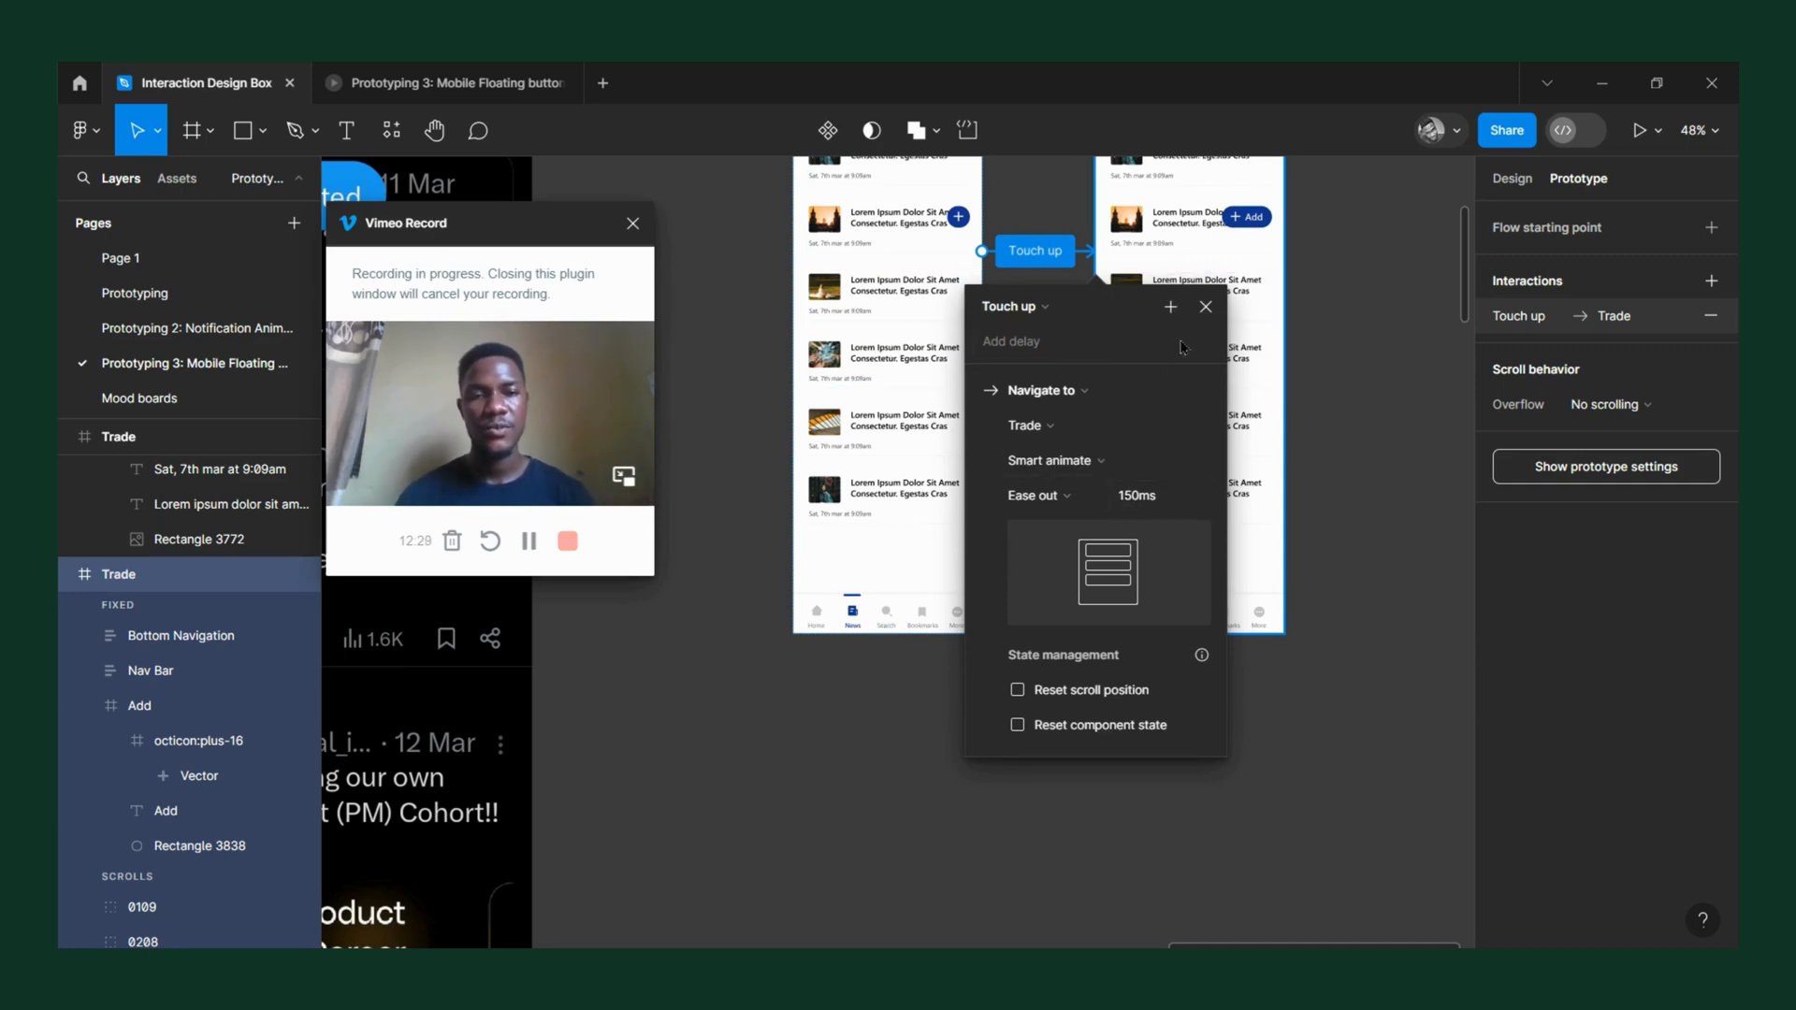
left_click(1206, 308)
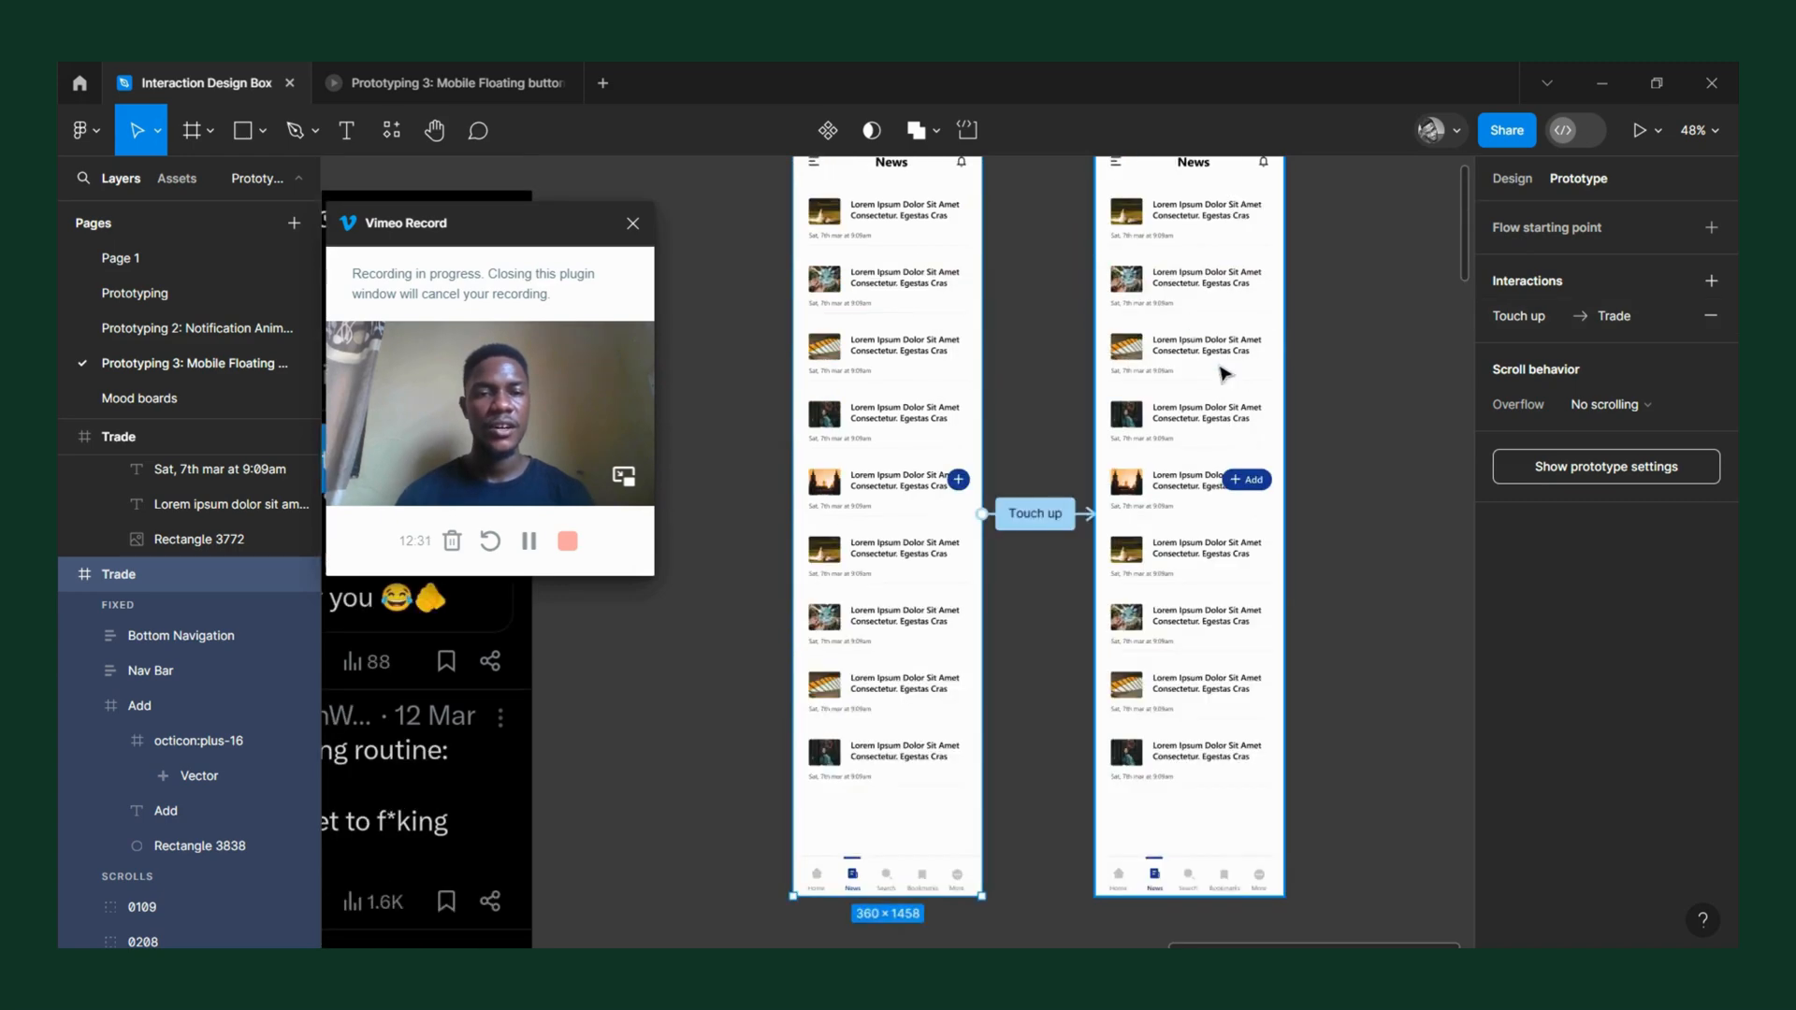
scroll(1253, 514, "up", 3)
scroll(934, 531, "down", 3)
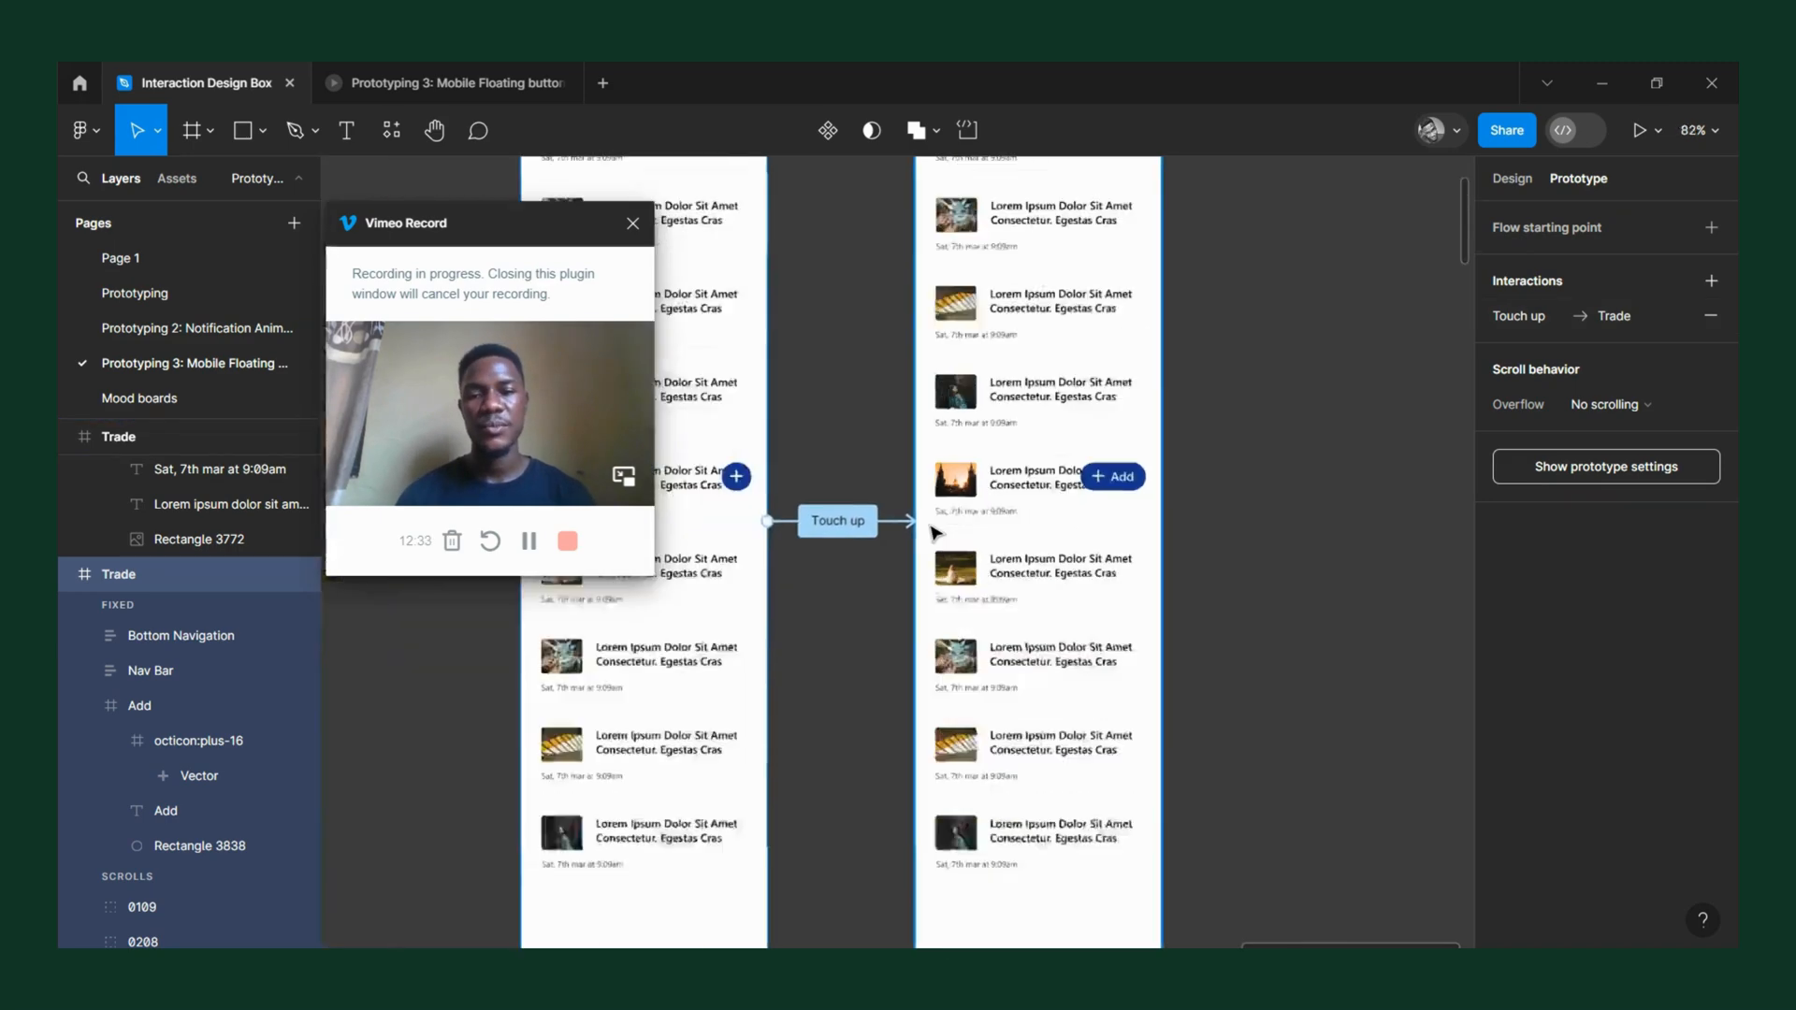
scroll(835, 534, "up", 2)
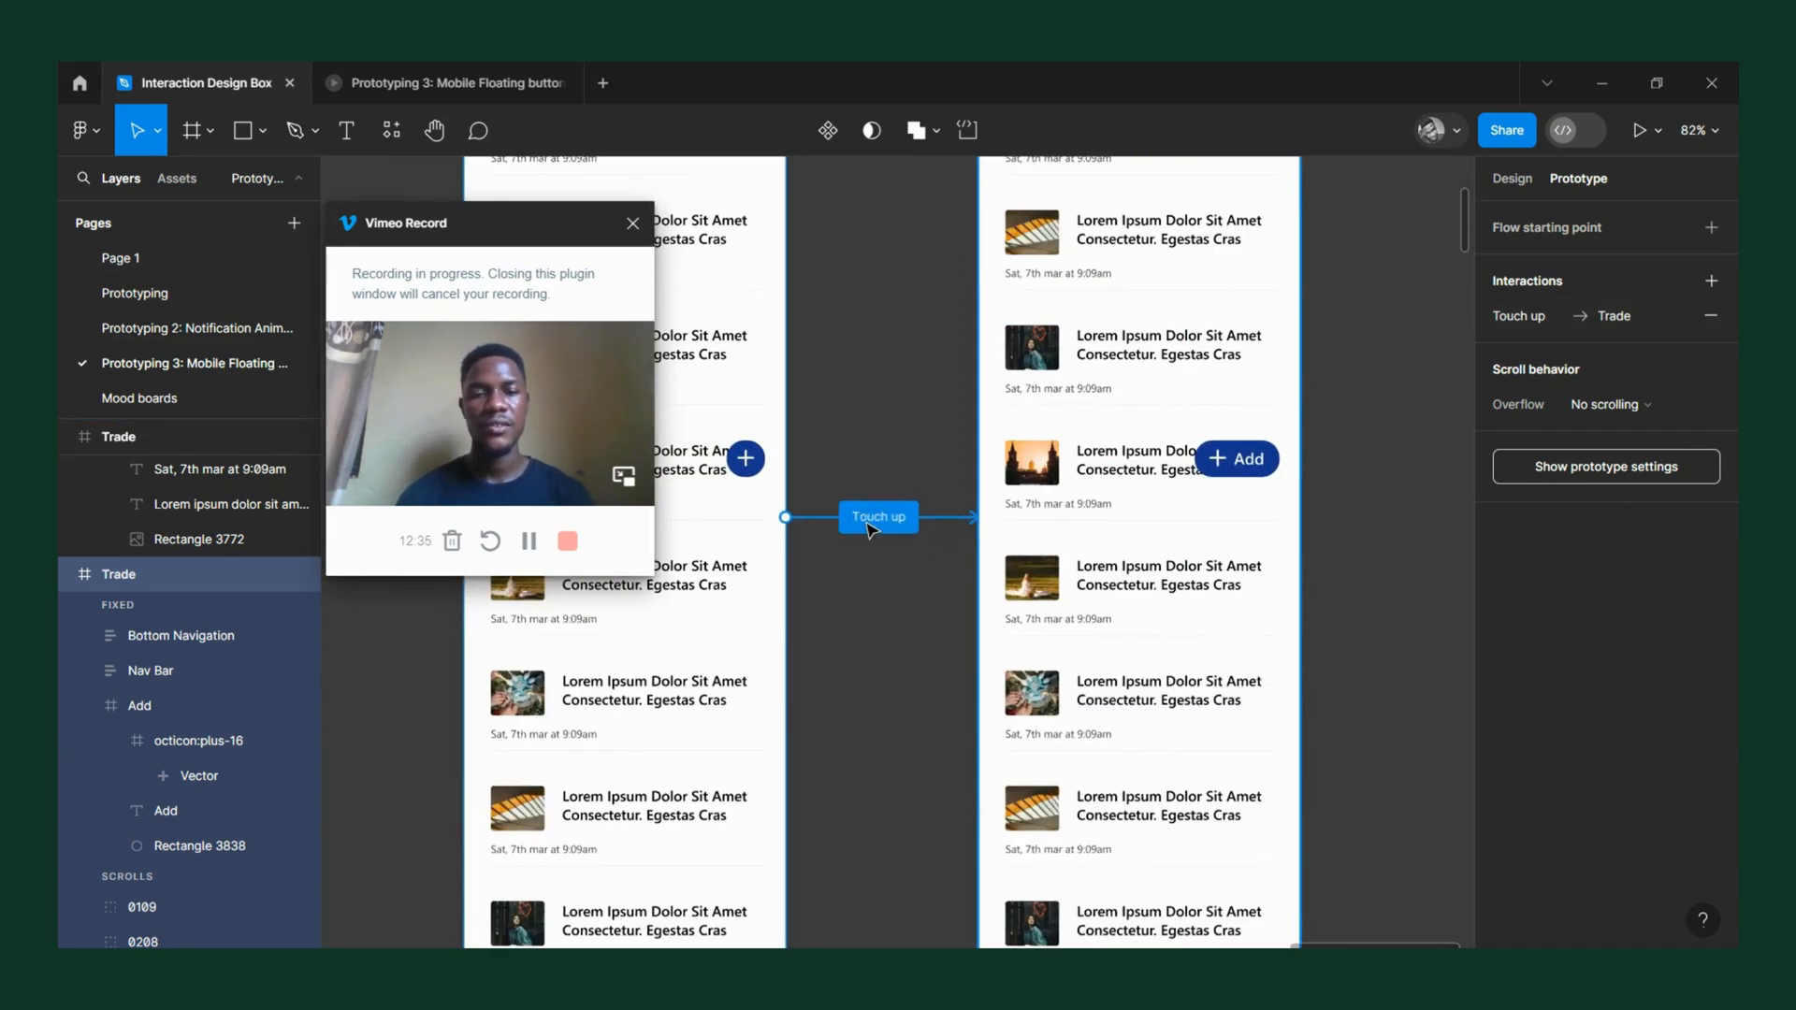
left_click(869, 527)
left_click(1237, 472)
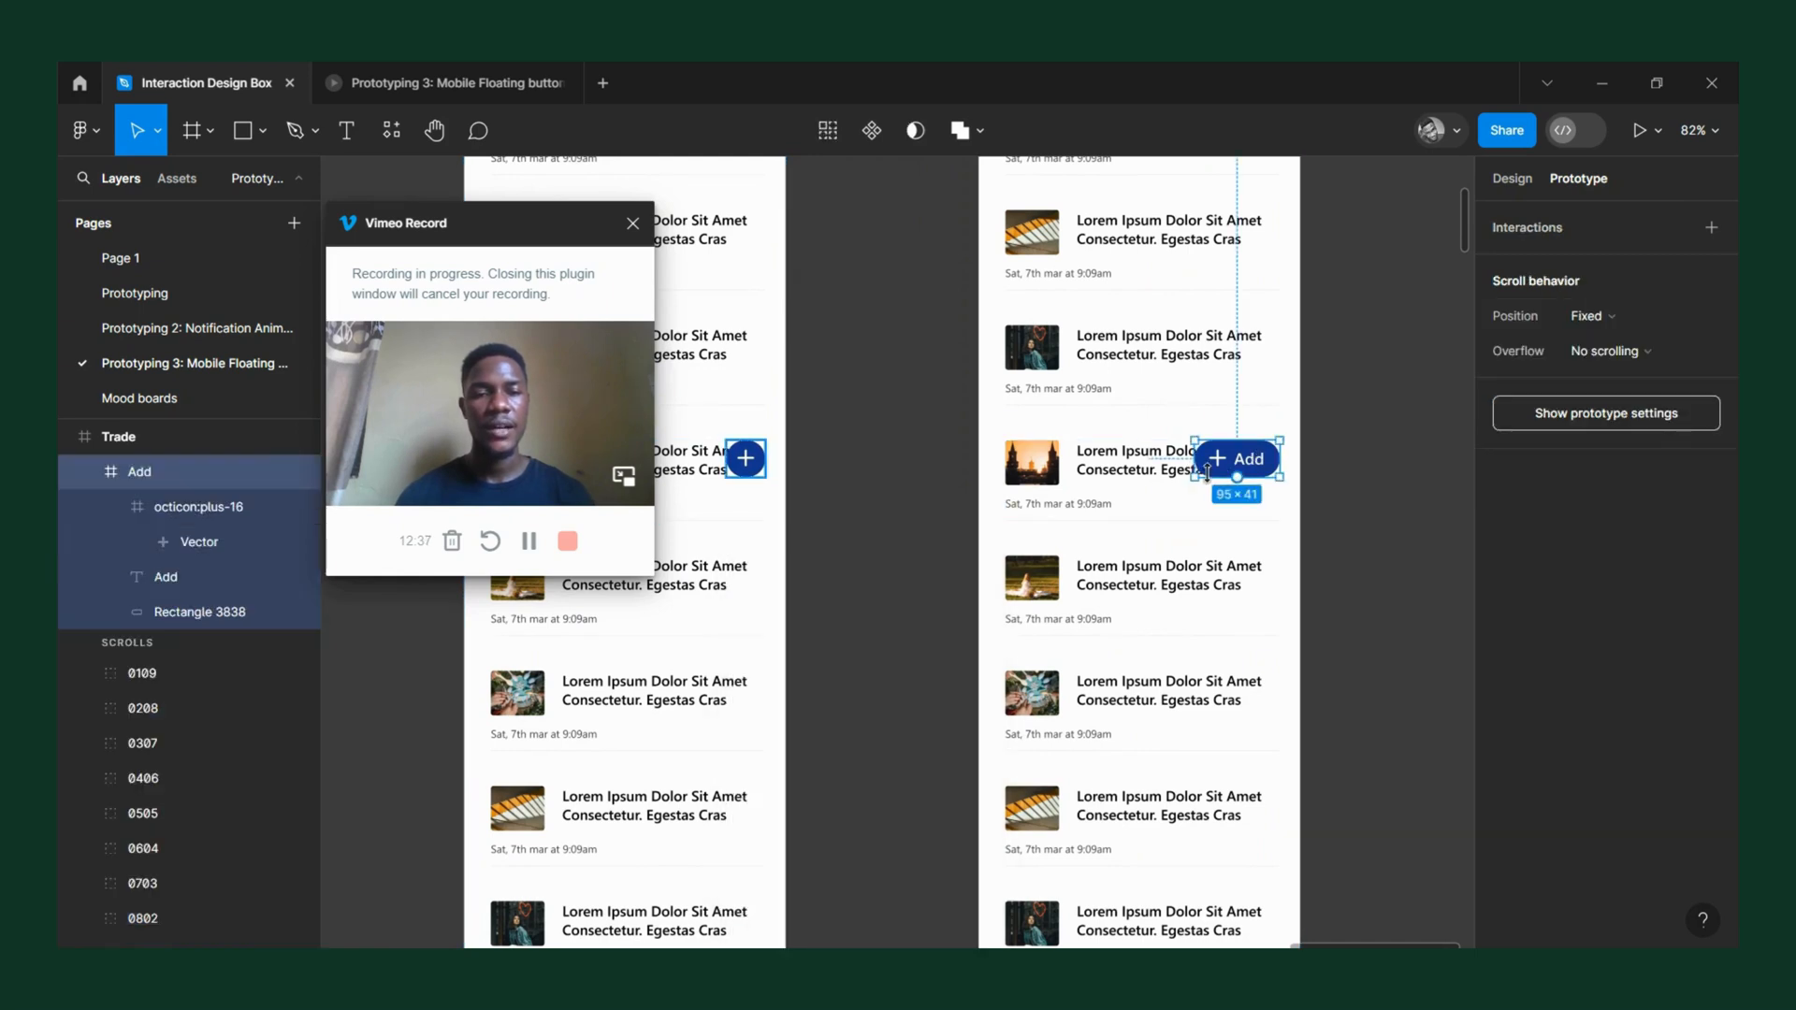
left_click_drag(1280, 459, 1360, 495)
left_click(1337, 475)
Connect the second Trade frame back to the first and set the return interaction's trigger to Touch up.
left_click(1286, 425)
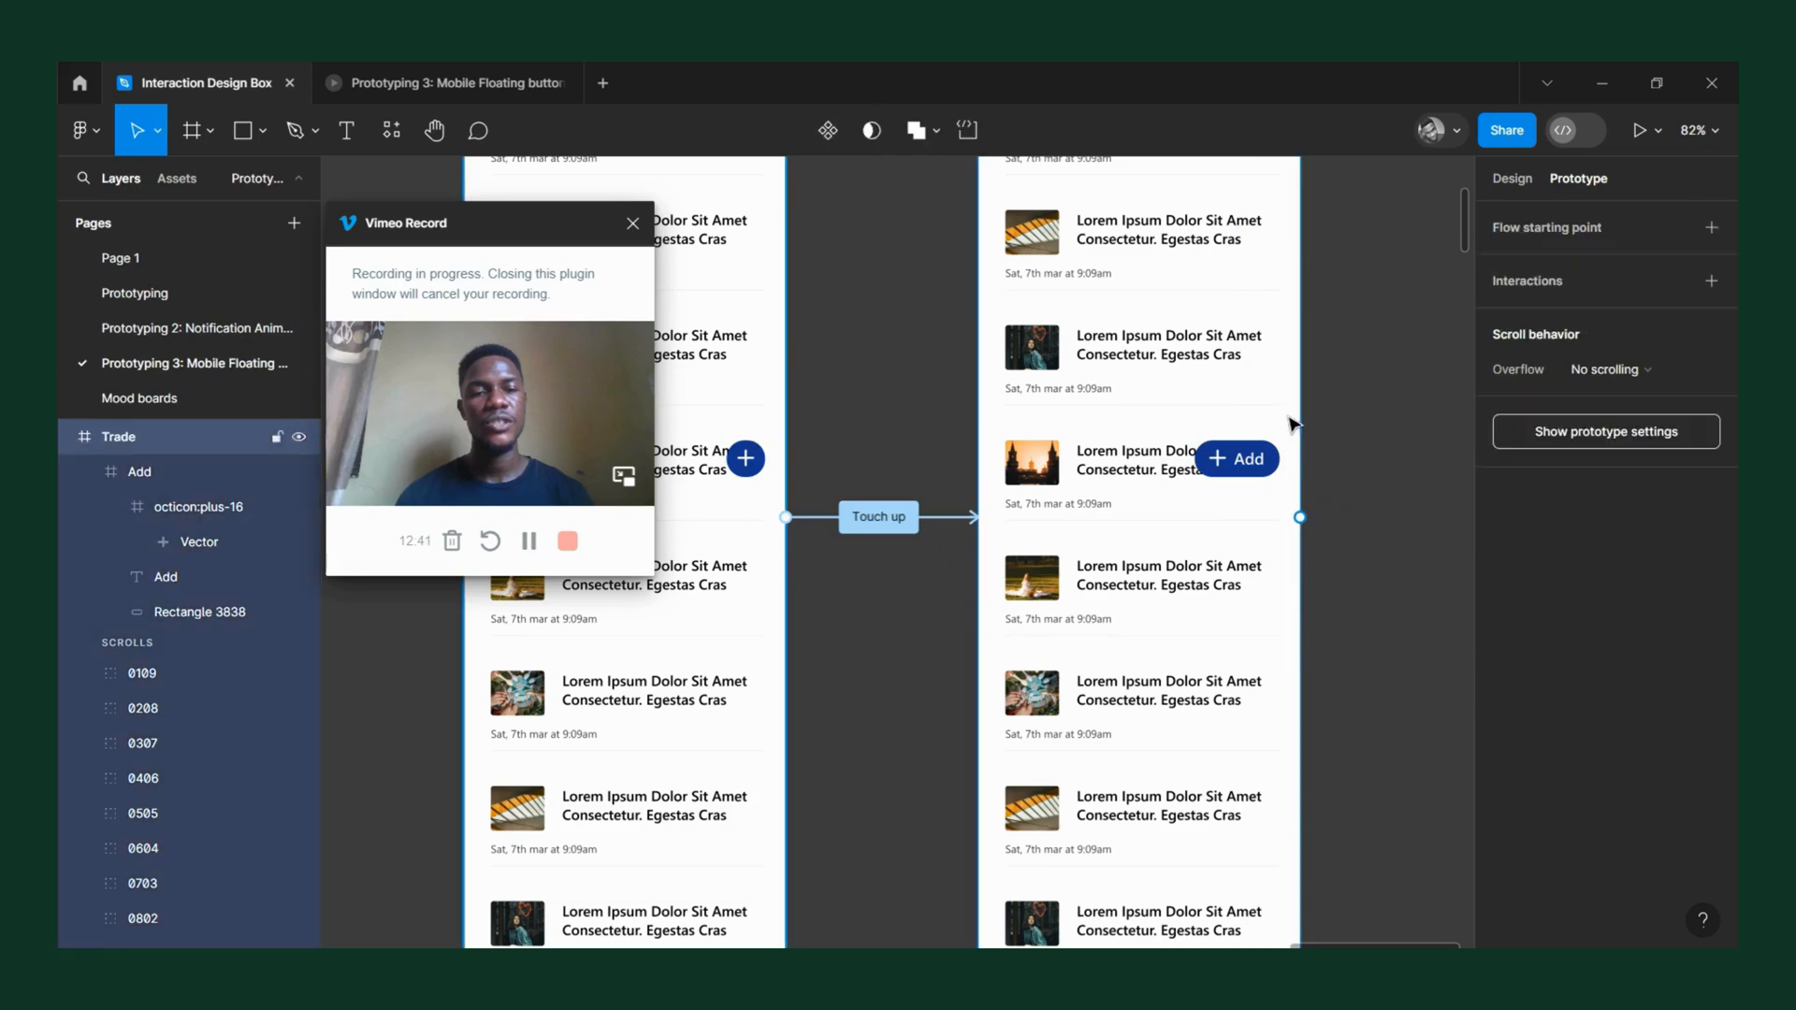
left_click_drag(978, 535, 782, 657)
scroll(1169, 377, "down", 5)
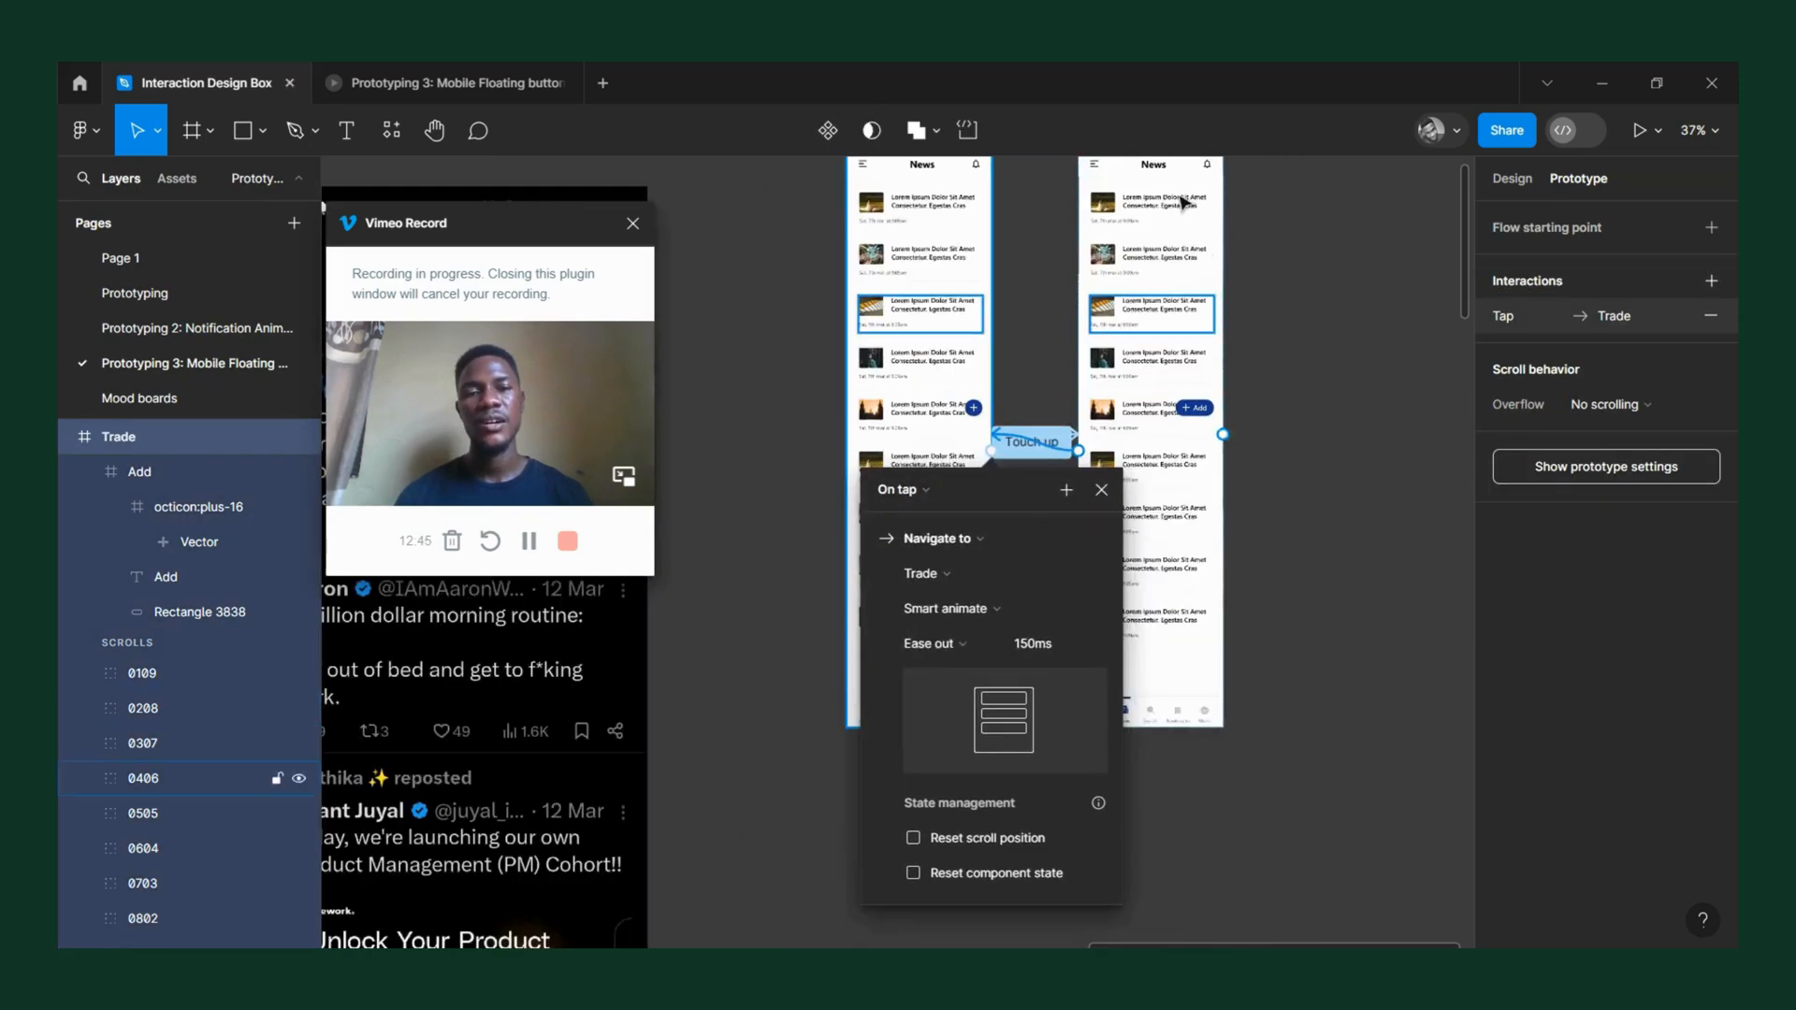
left_click(912, 491)
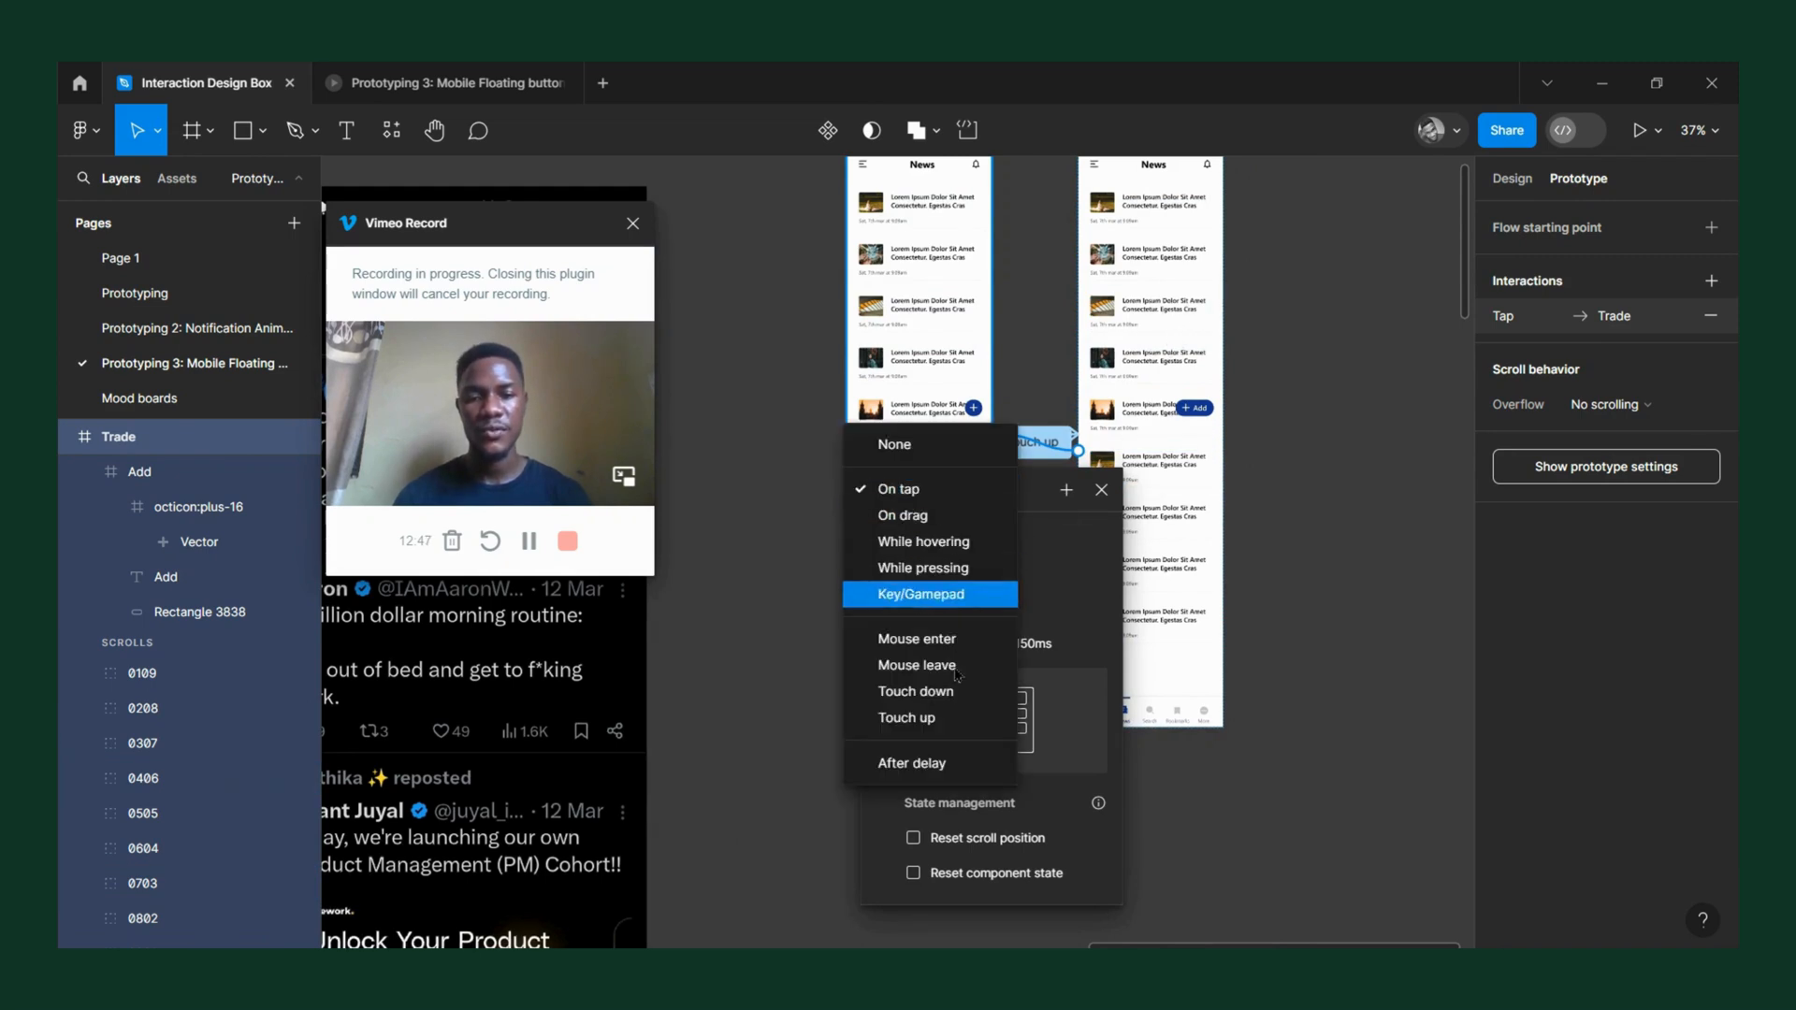
left_click(941, 717)
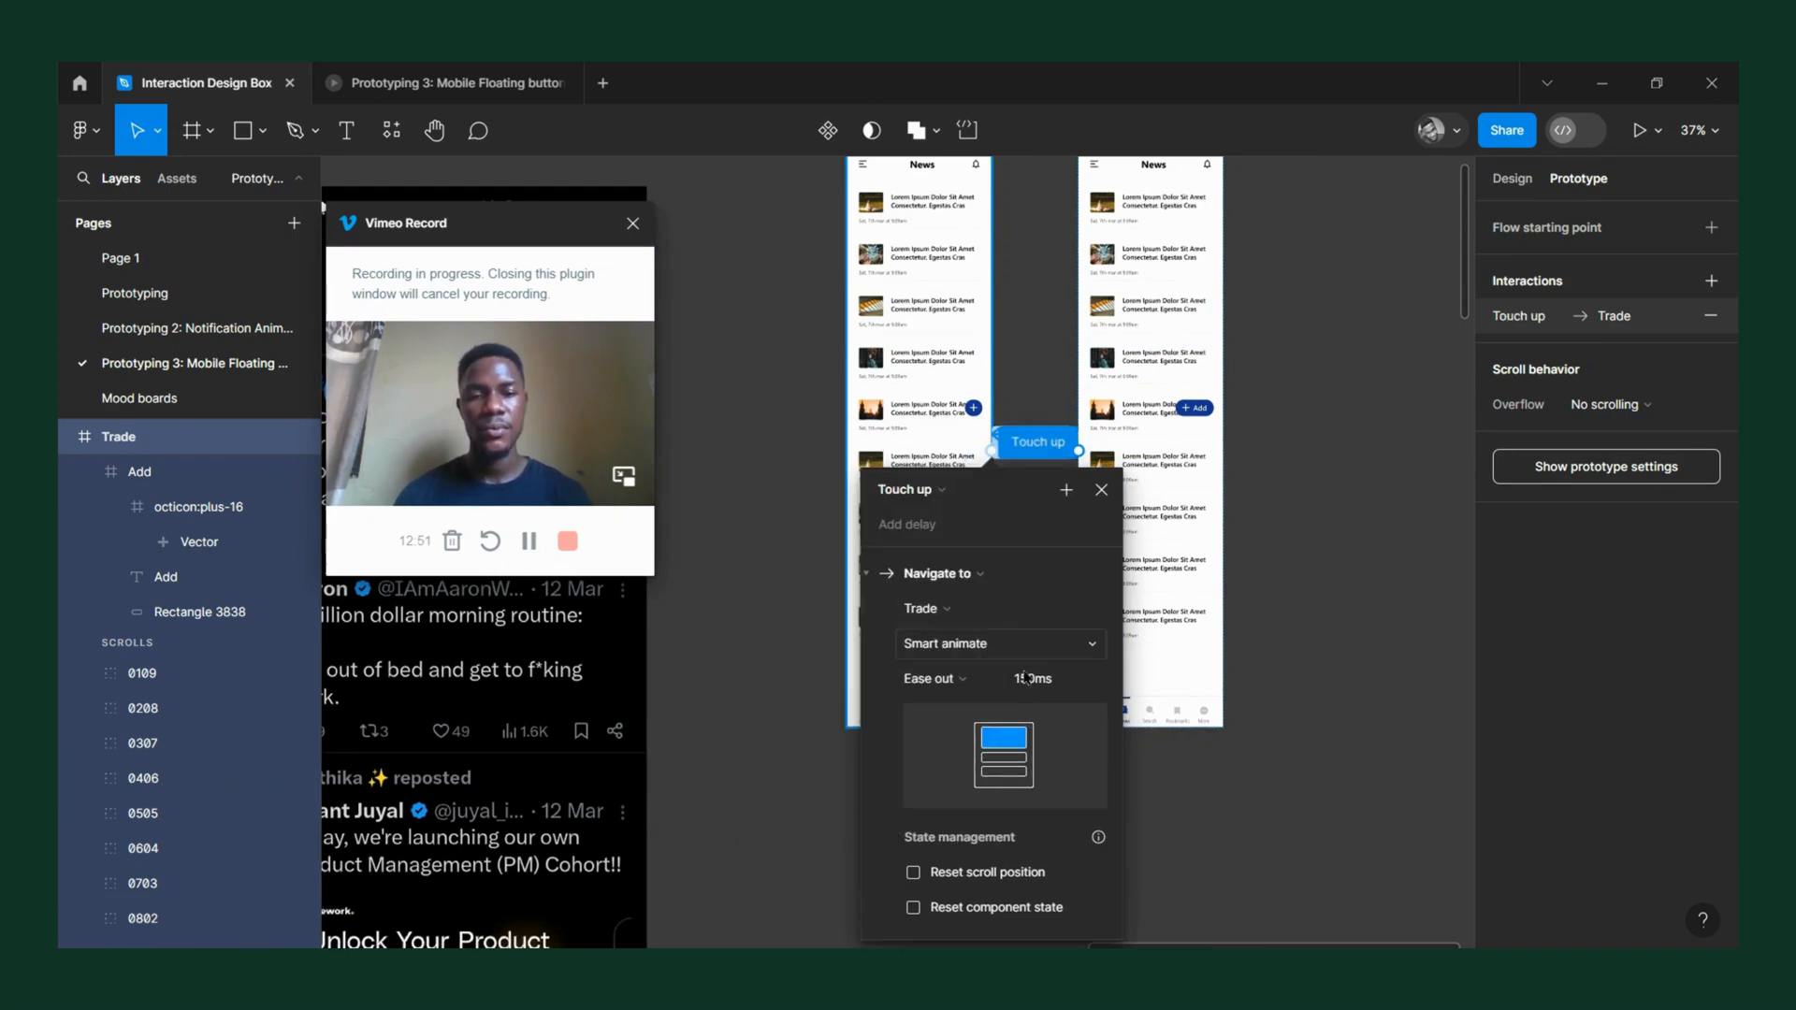
left_click(1101, 490)
Preview the prototype inline from the first Trade frame and move the preview window clear of both frames.
scroll(1085, 496, "down", 5)
left_click(1036, 360)
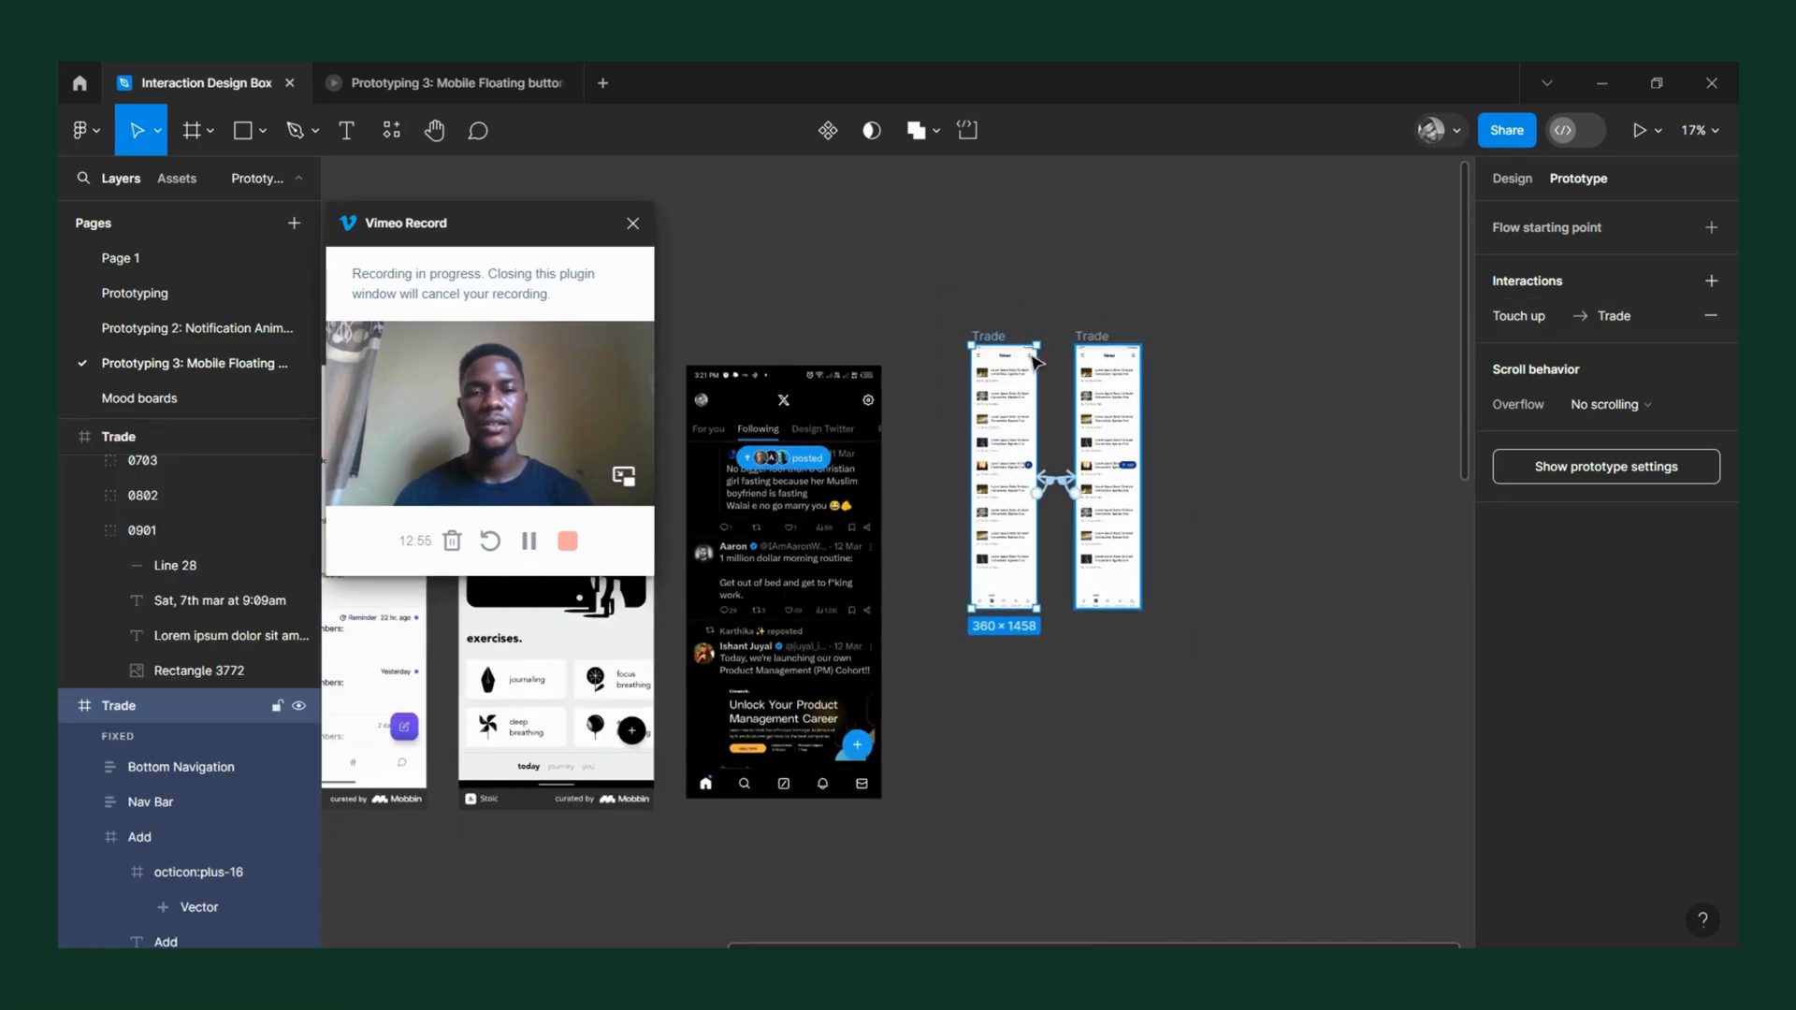
key("shift+space")
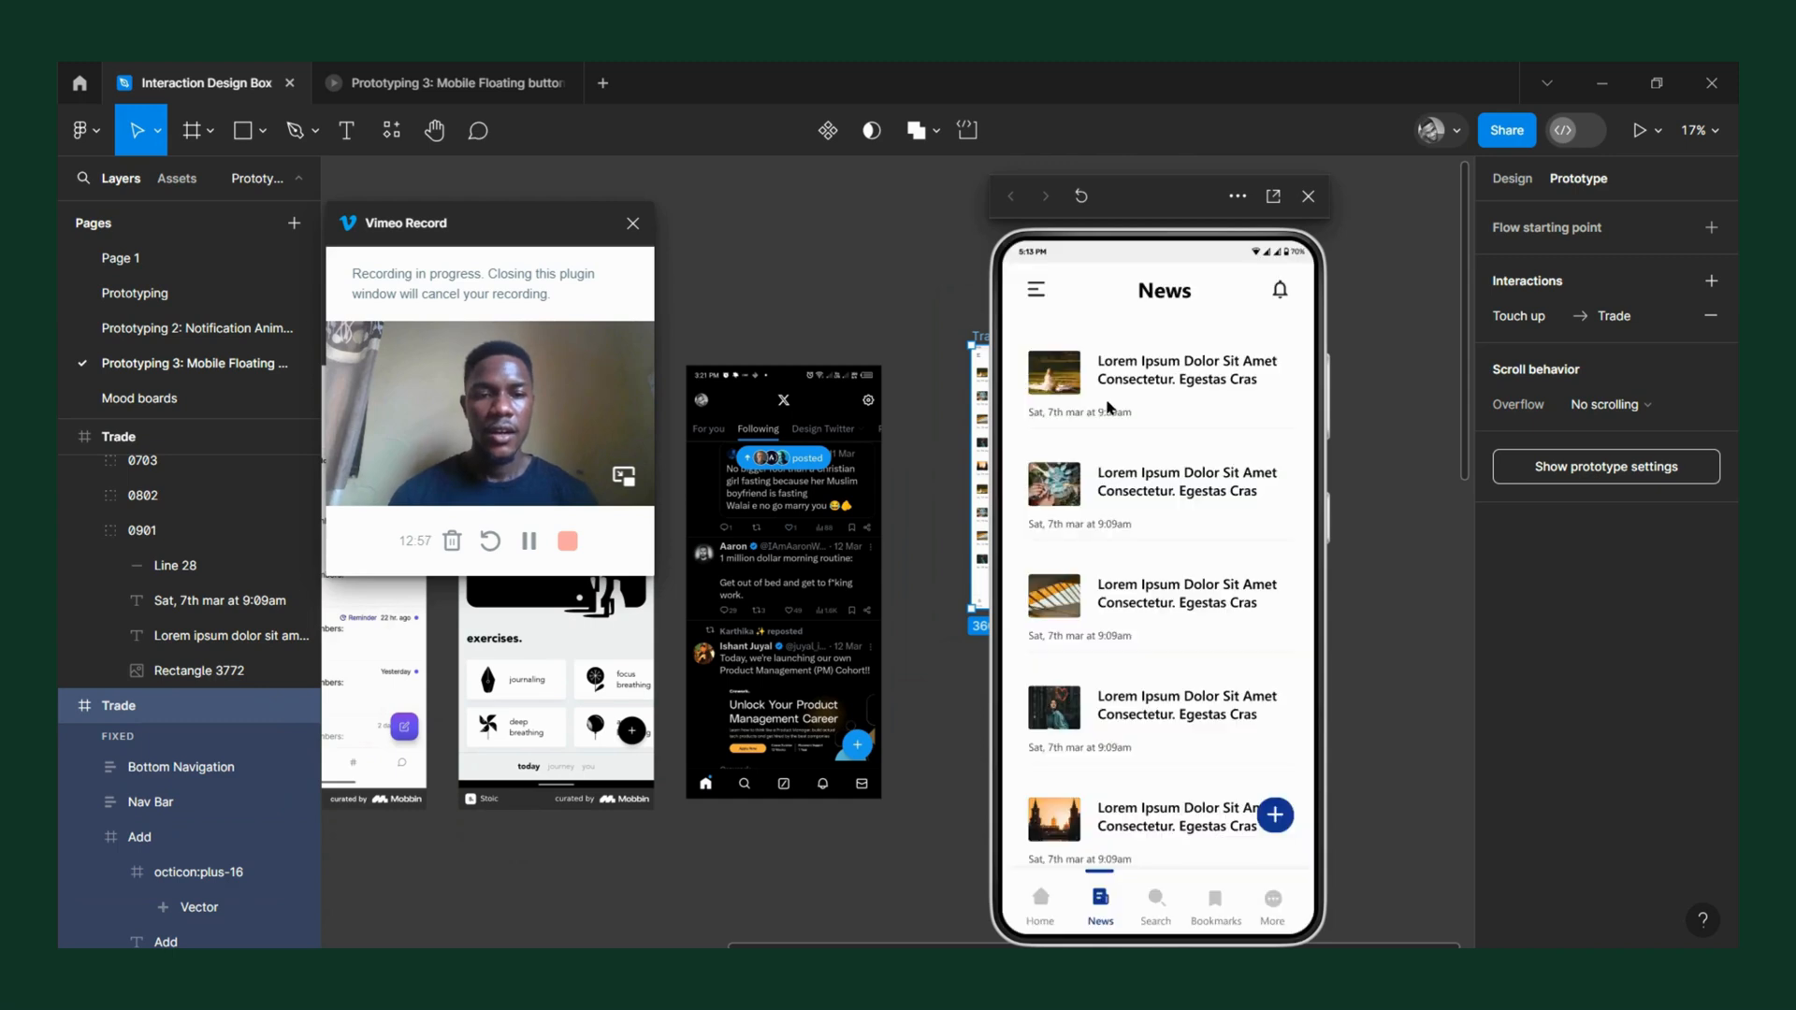
left_click_drag(1206, 210, 1376, 228)
Check the scroll position options available for the blue circle of the round plus button.
scroll(1026, 471, "up", 3)
scroll(1026, 471, "up", 5)
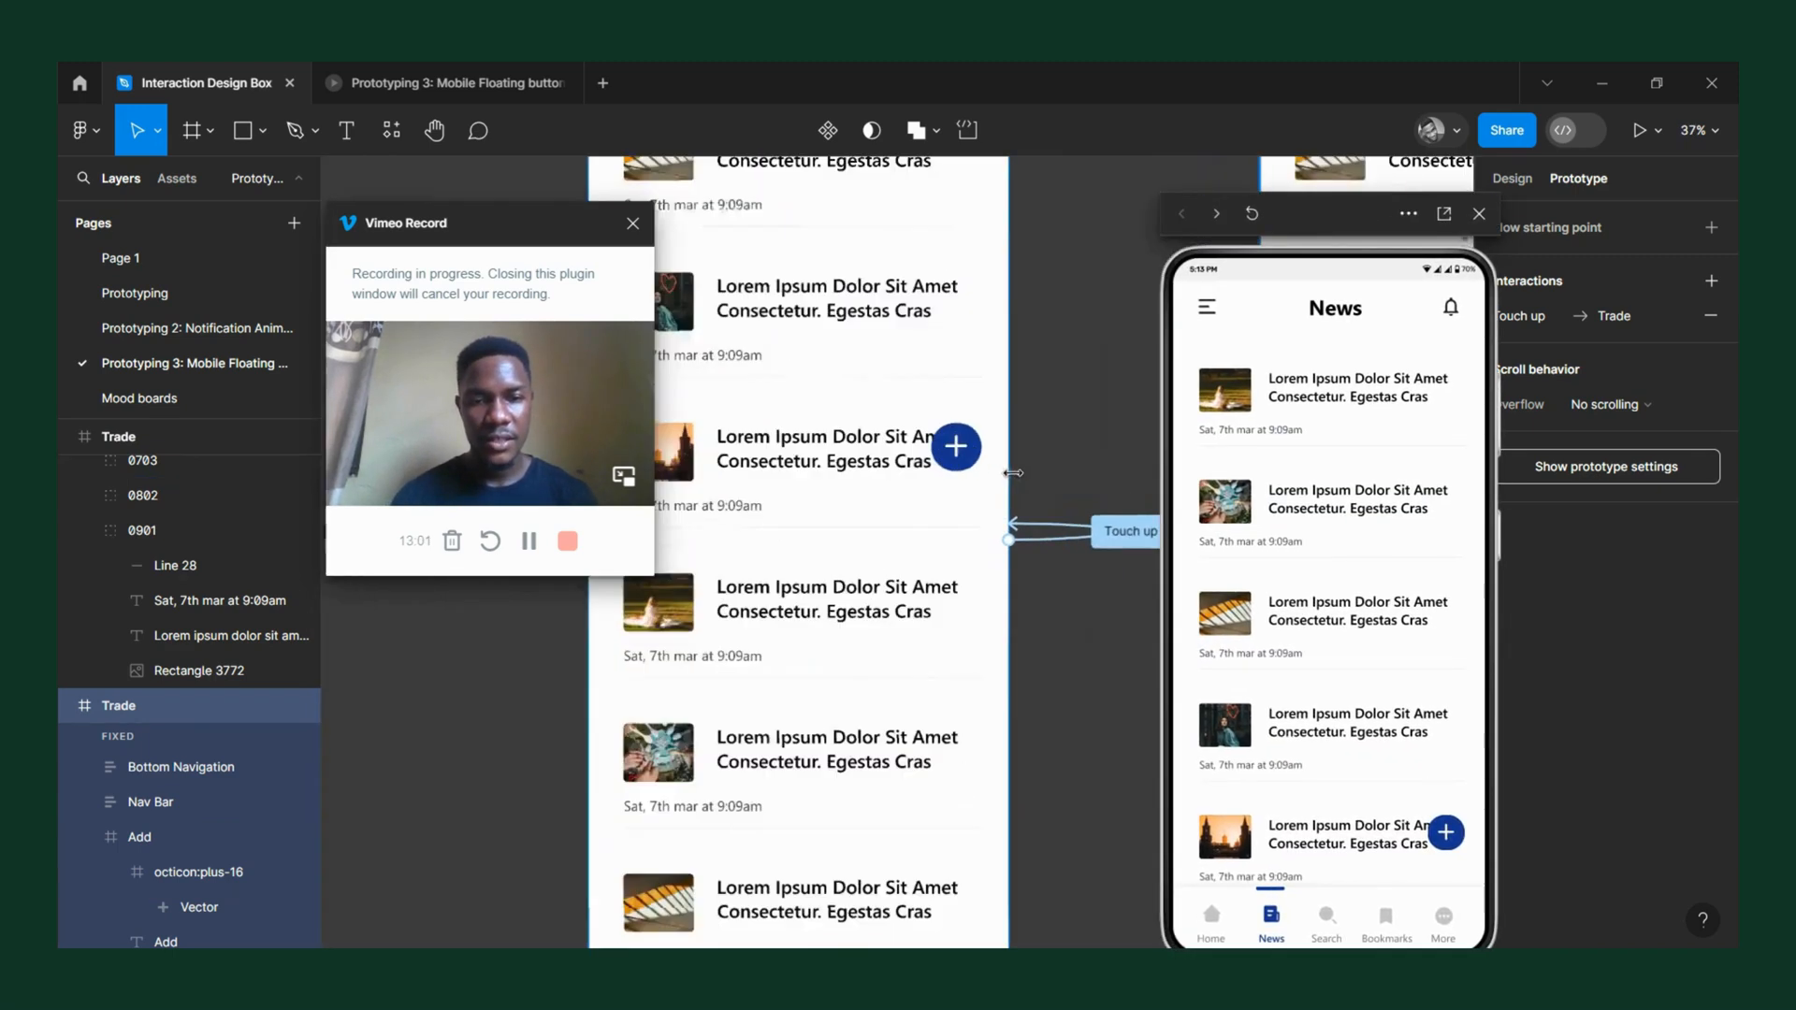
left_click(940, 440)
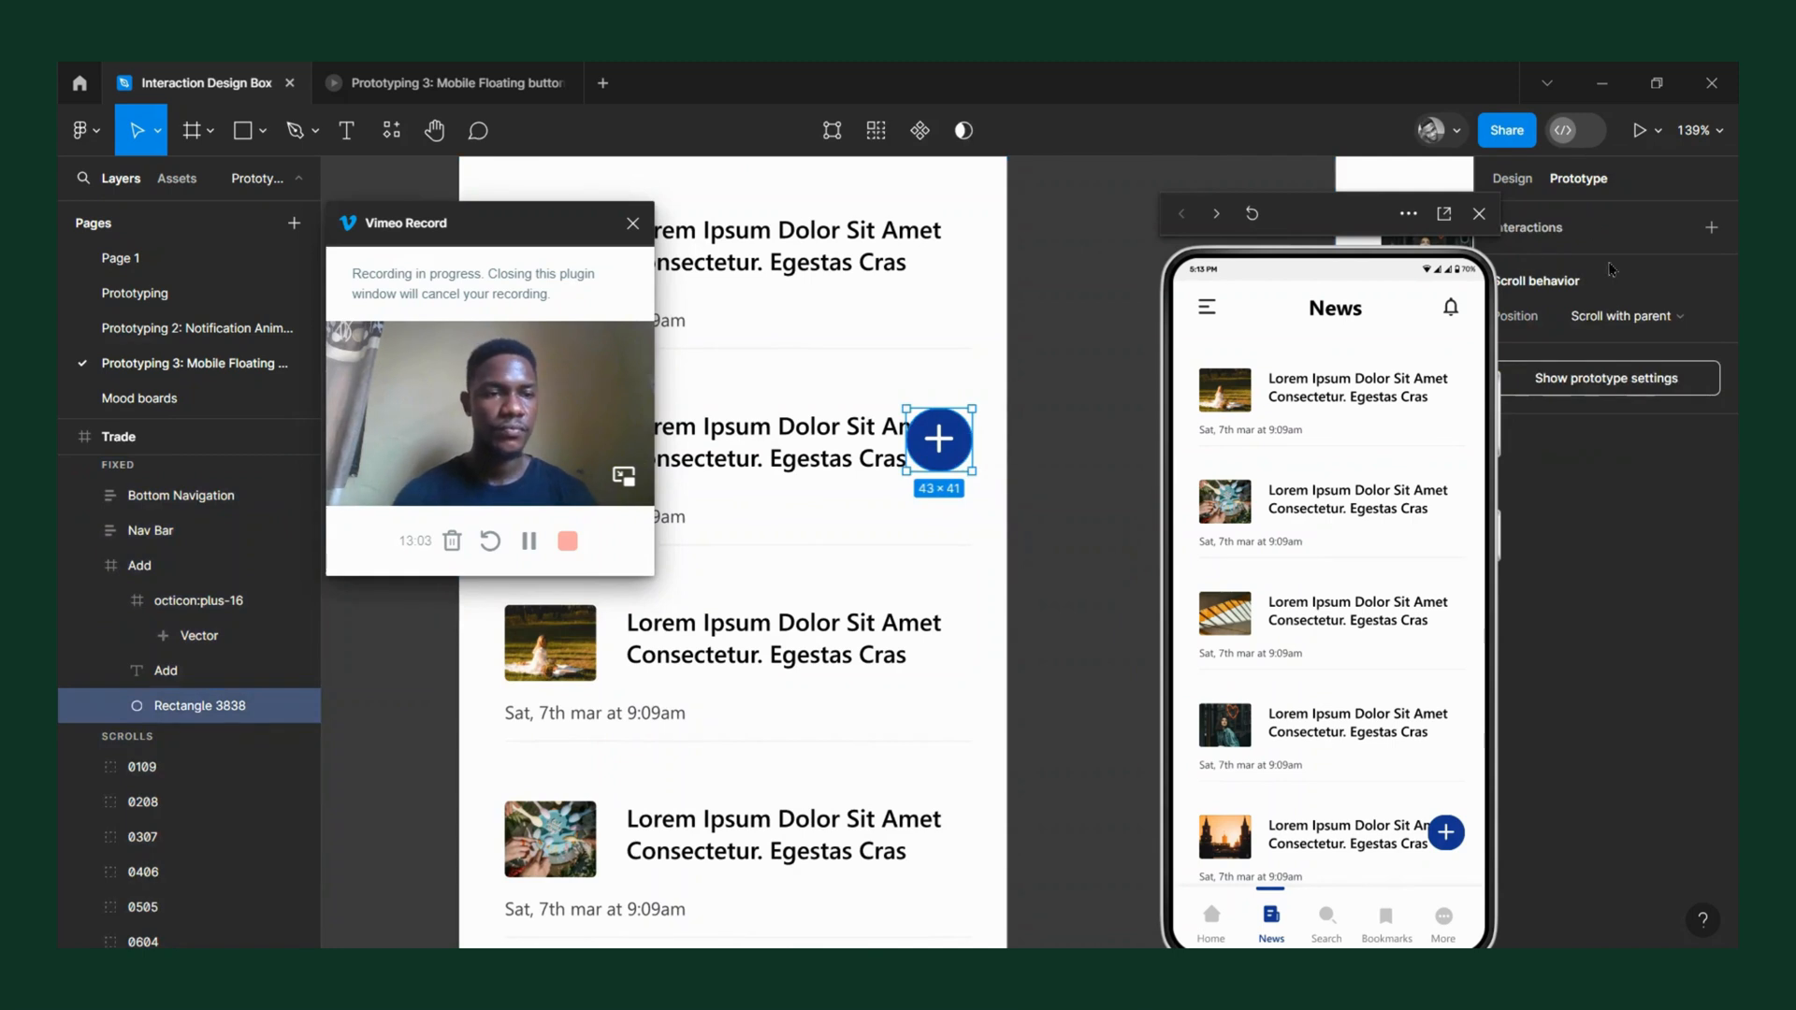
left_click(1627, 316)
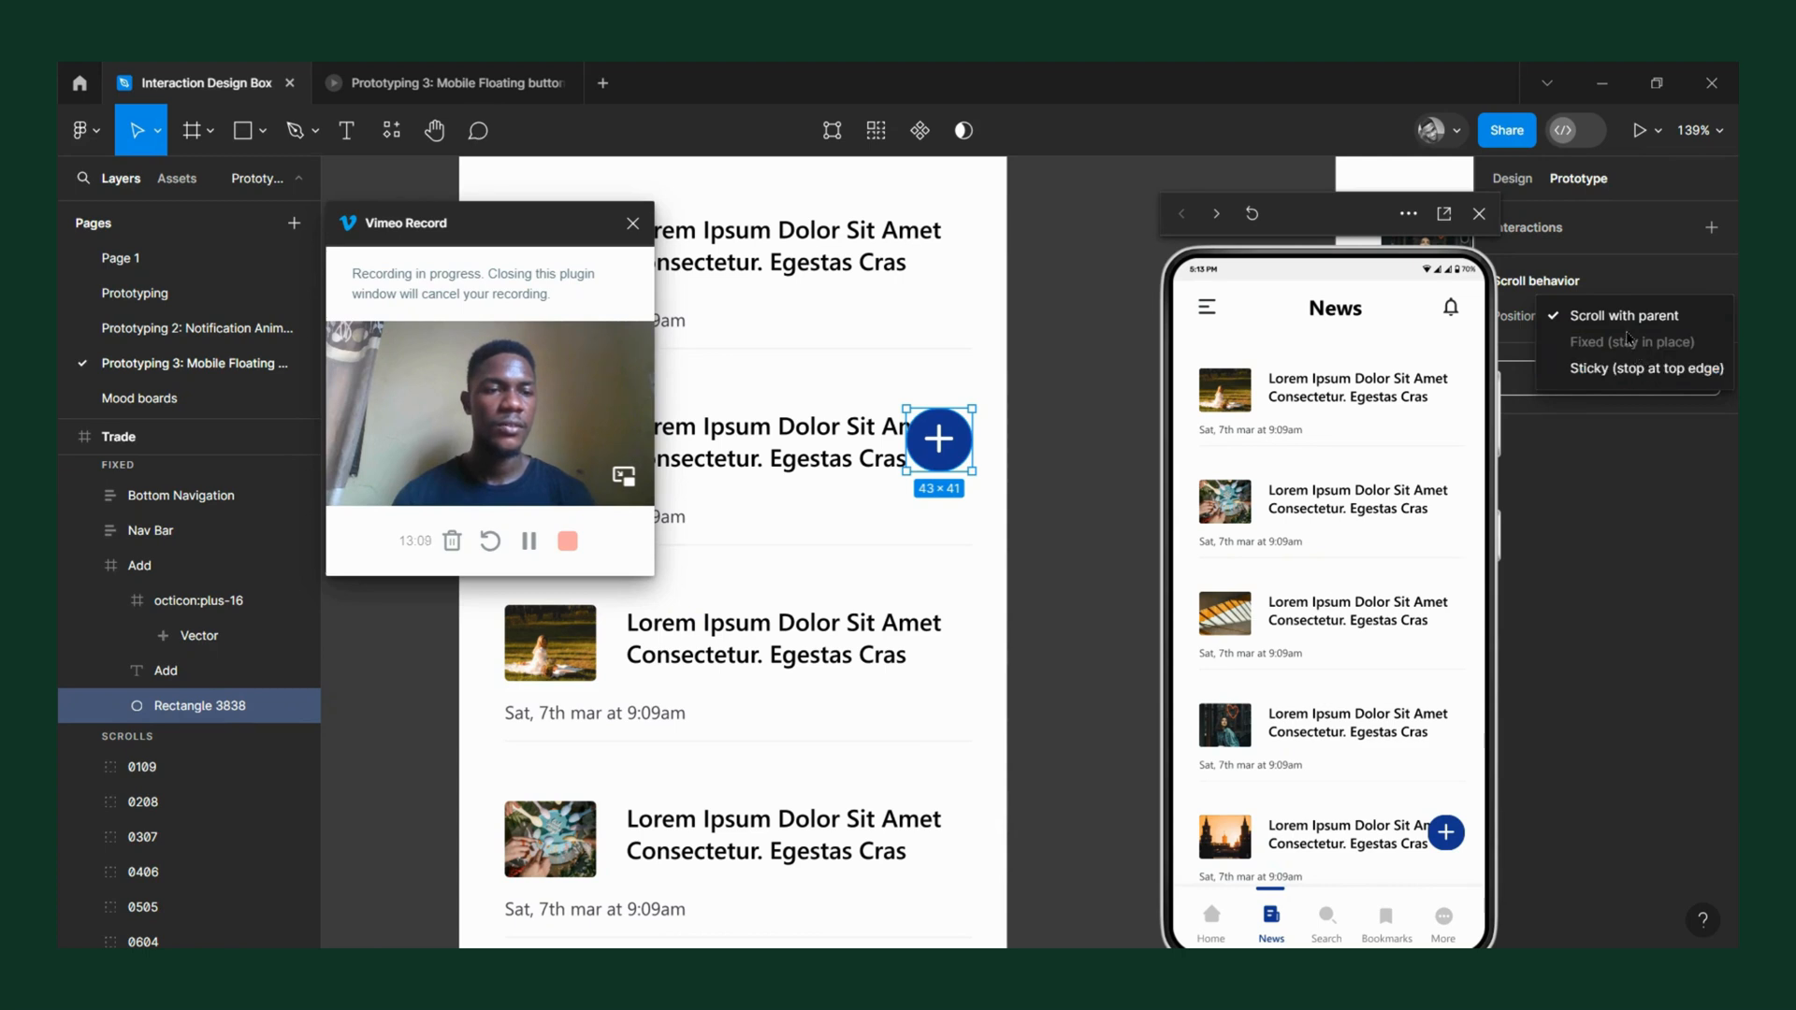
Test the floating button's expanding and collapsing by swiping the news list in the inline preview.
left_click_drag(1295, 511, 1303, 447)
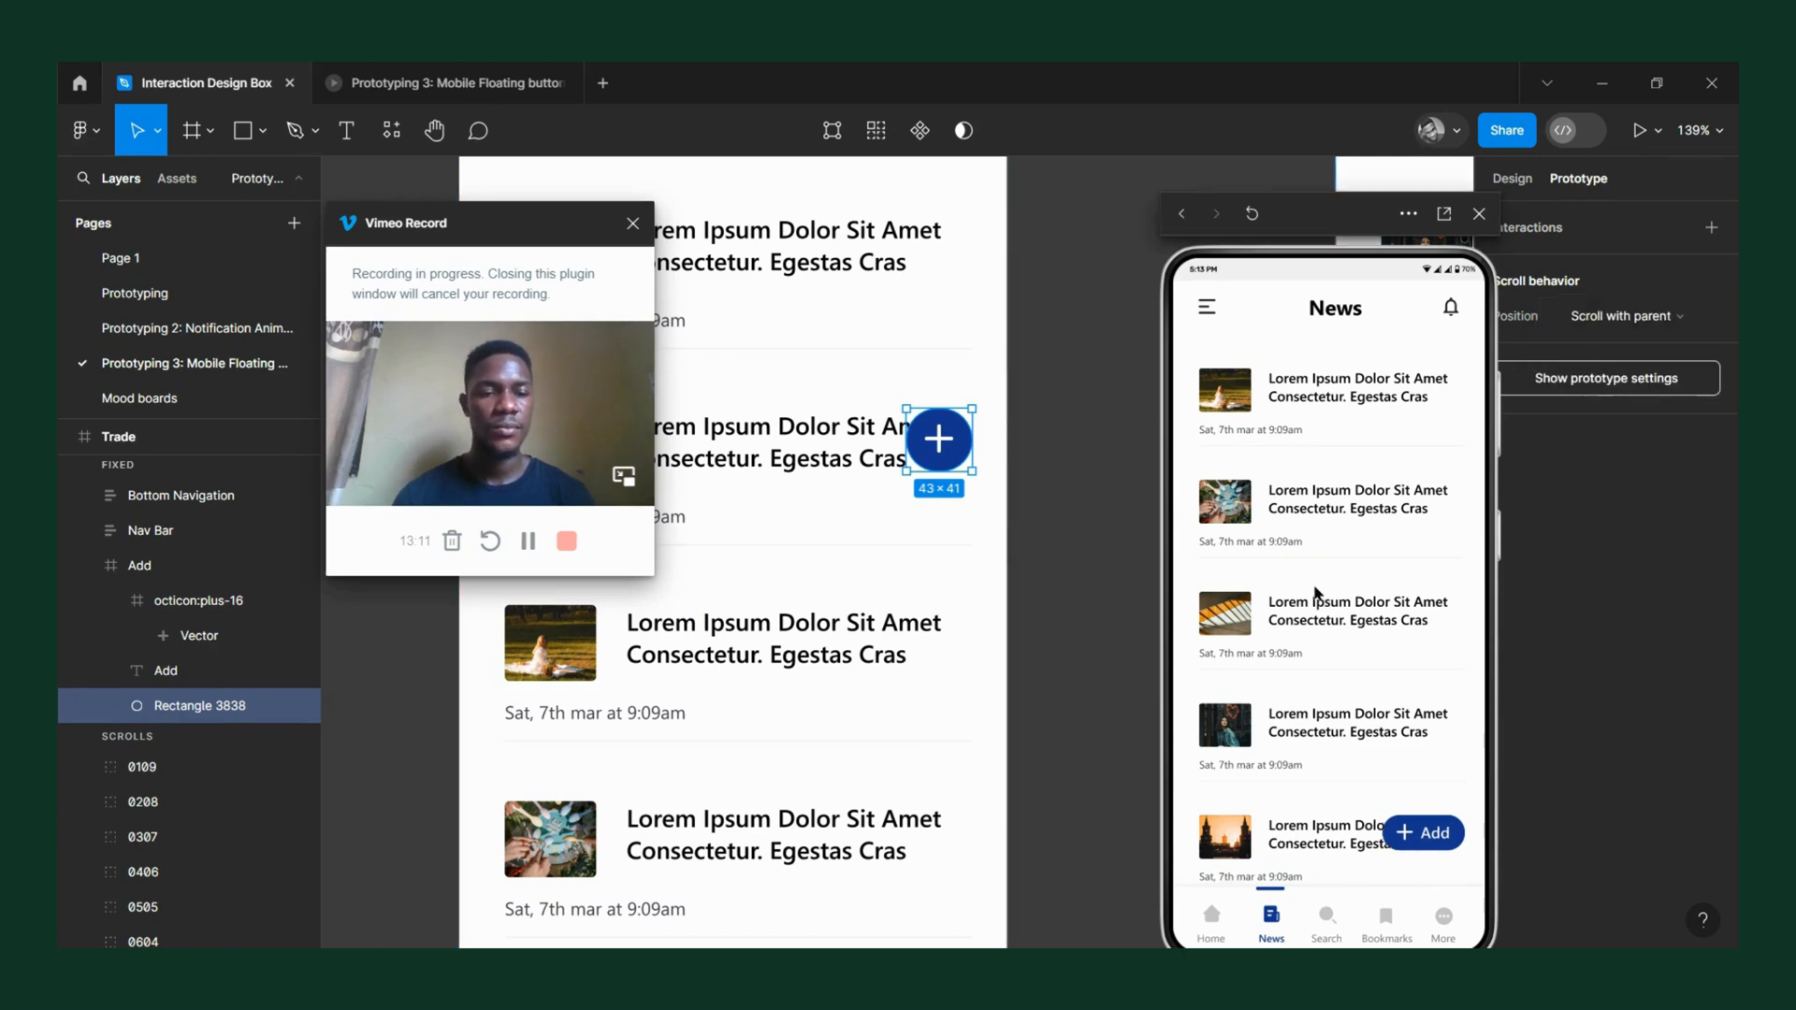
left_click_drag(1316, 592, 1352, 505)
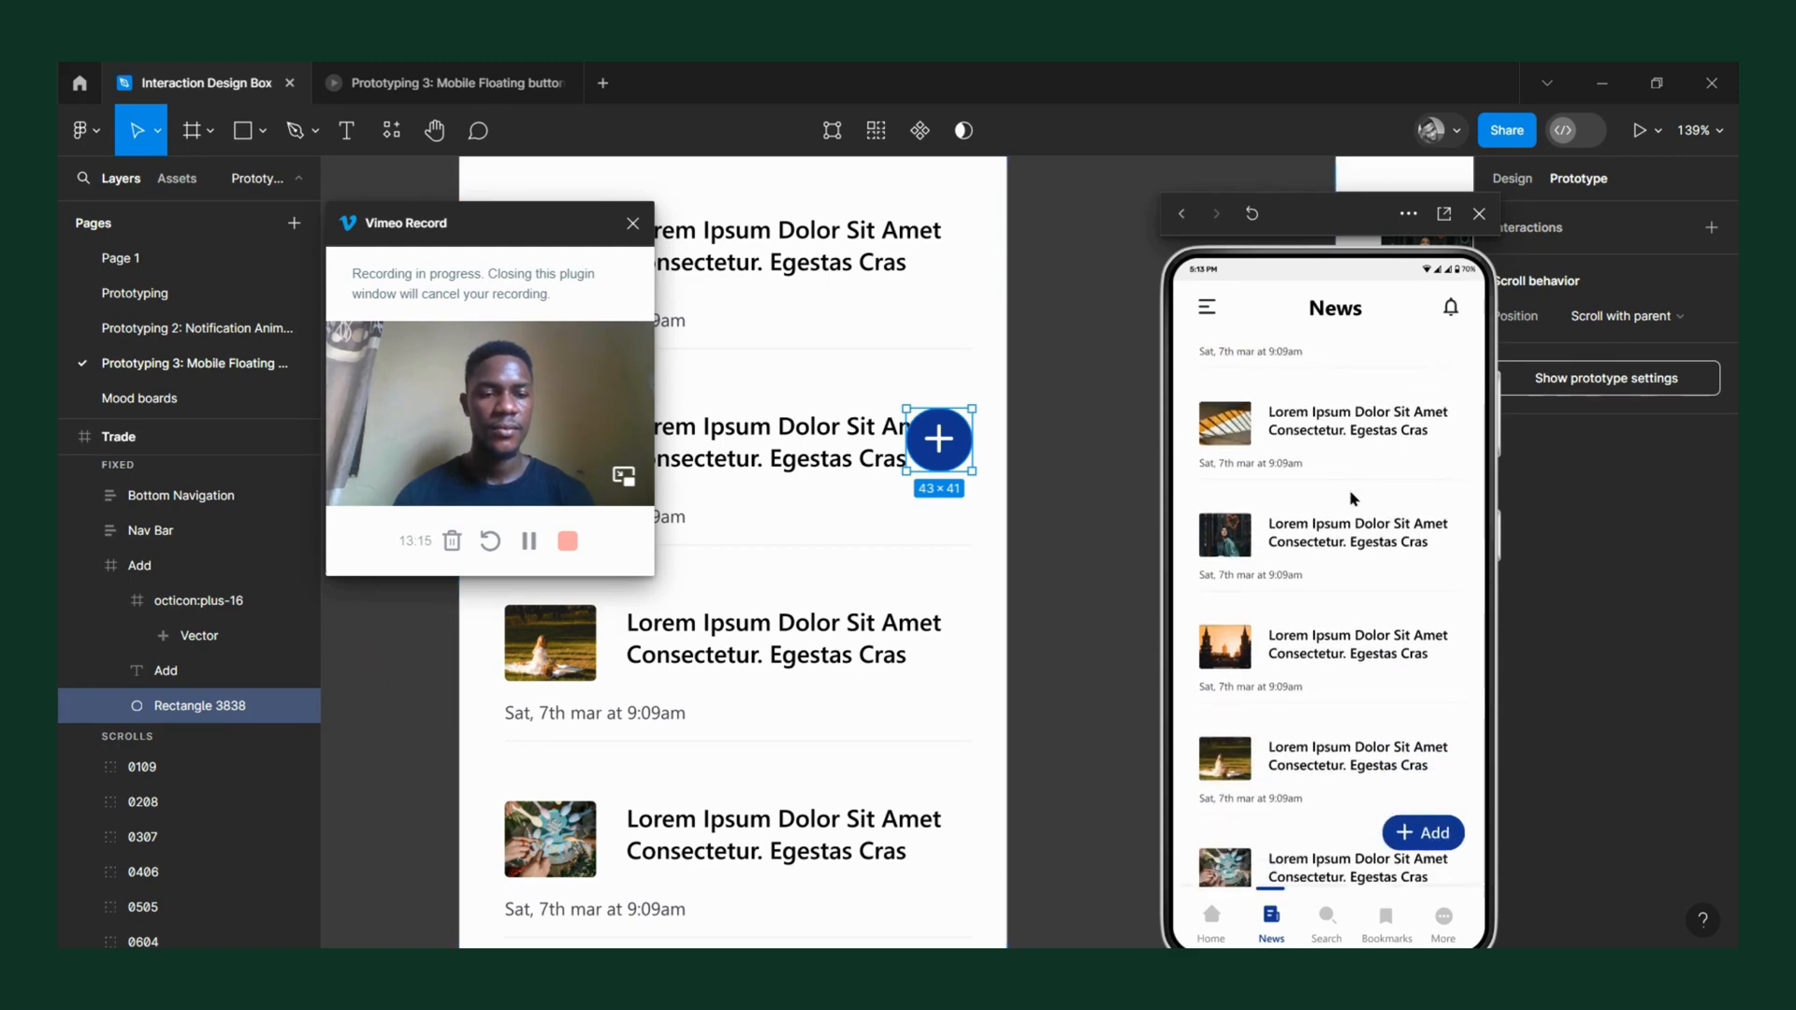
left_click_drag(1324, 229, 1138, 194)
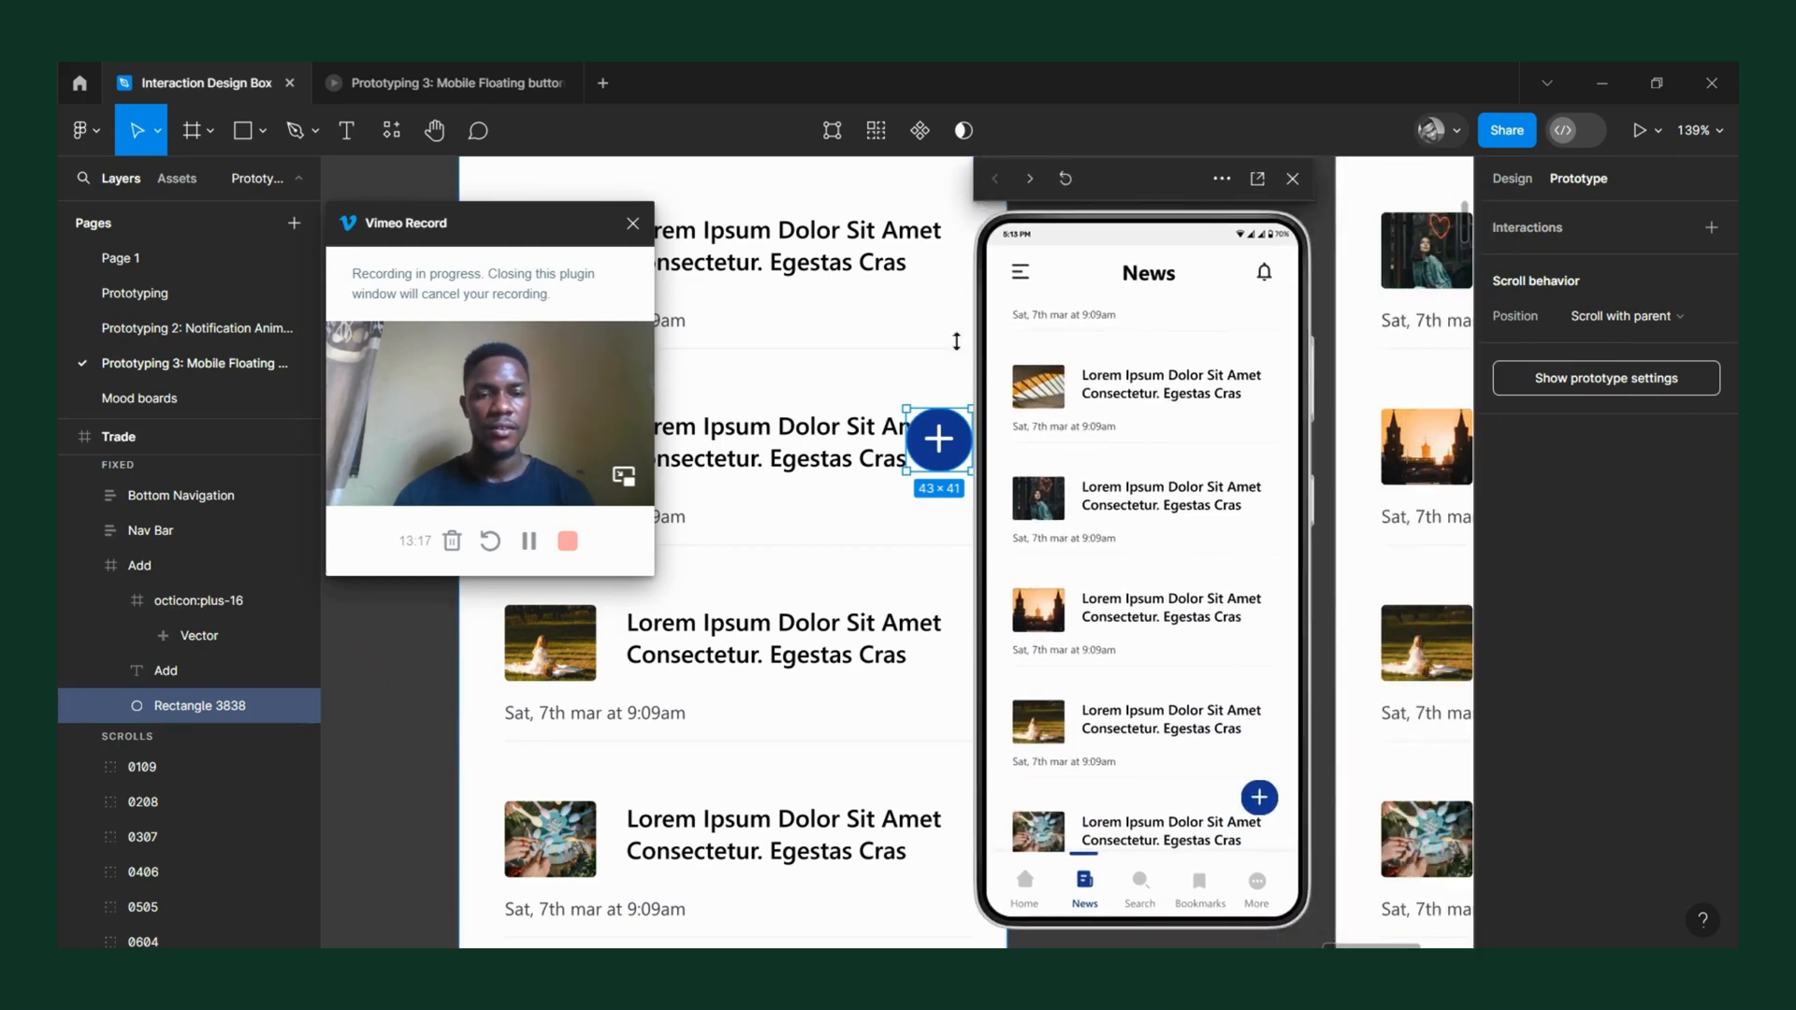
scroll(798, 405, "down", 5)
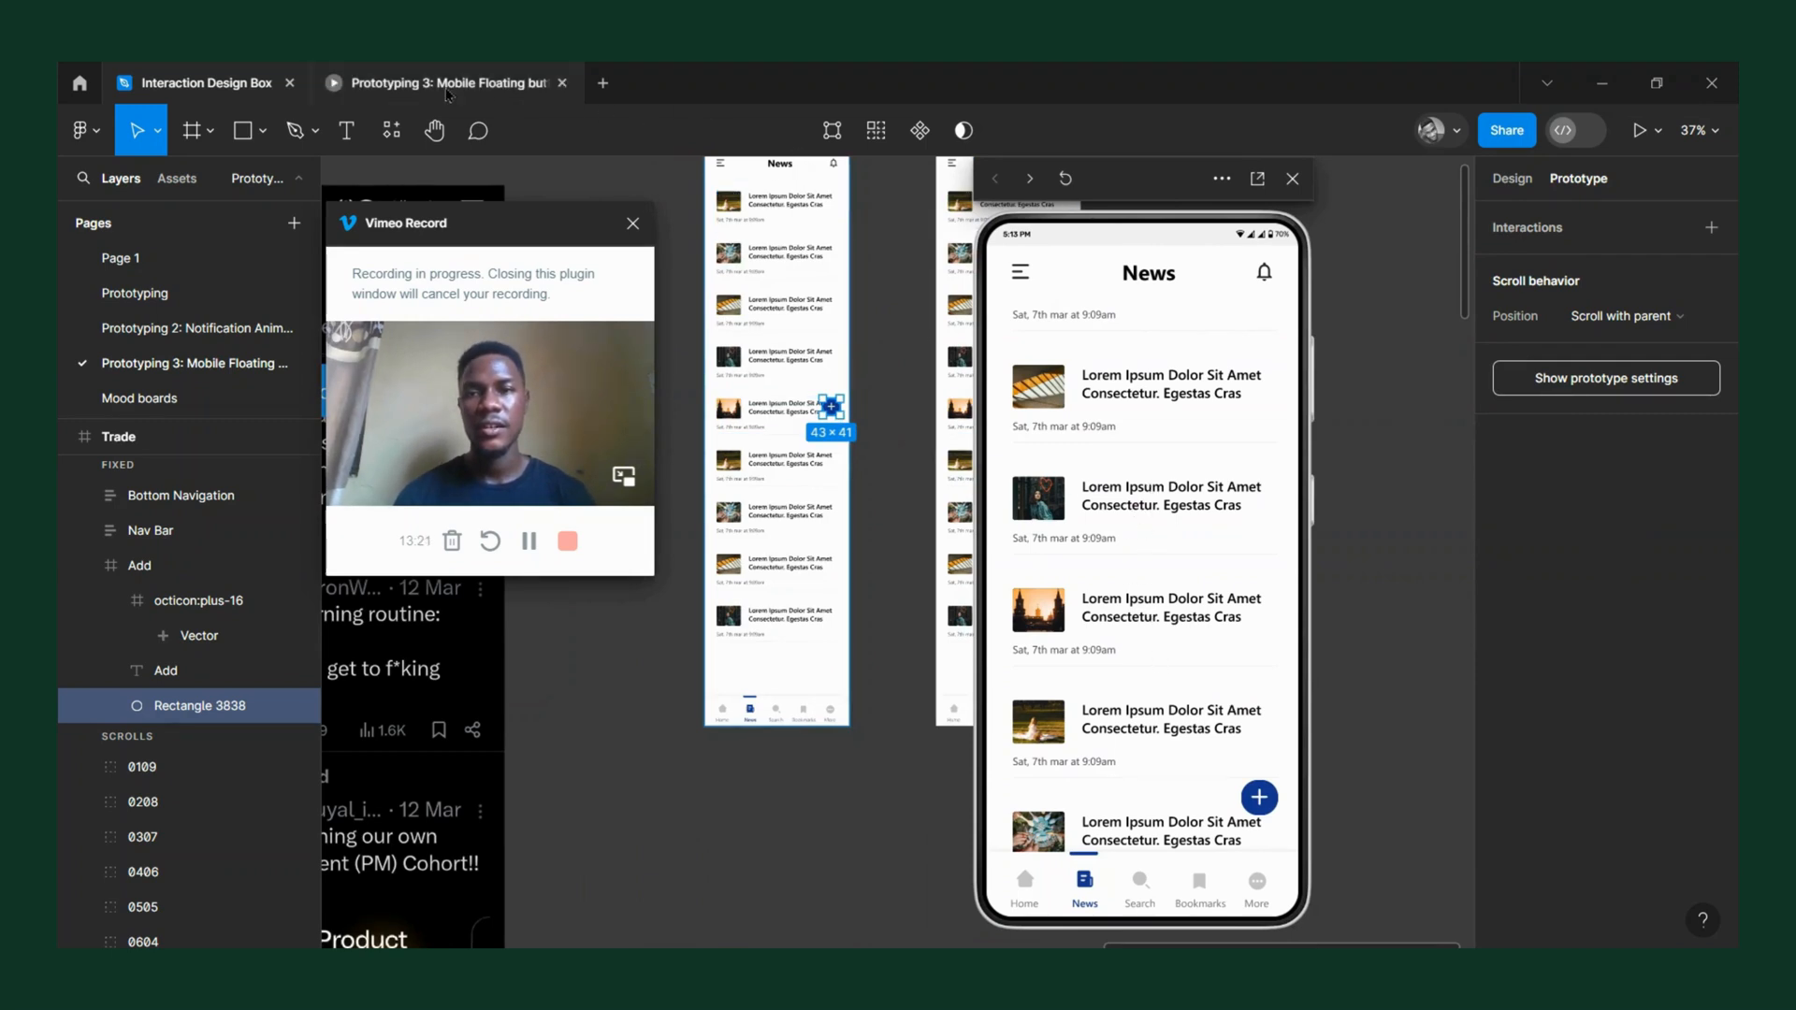
Present the prototype in its own tab and swipe the news list to test the button animation.
left_click(1257, 179)
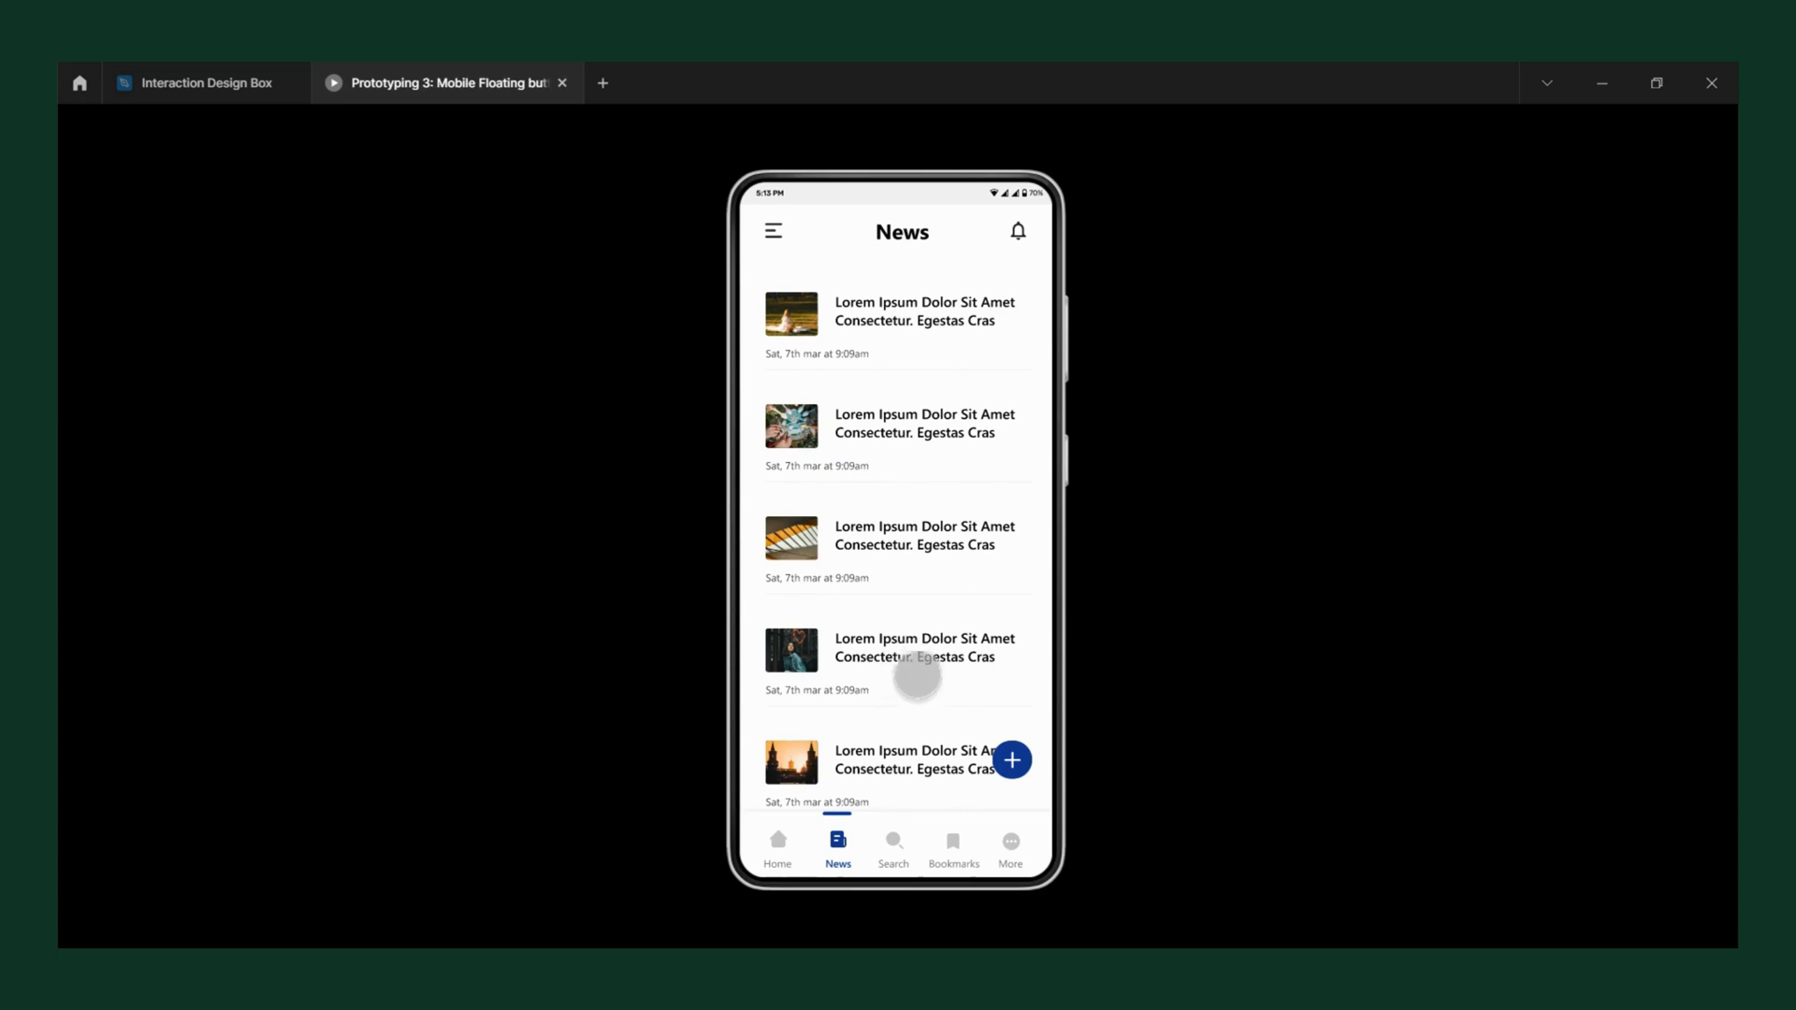
mouse_move(914, 673)
left_mouse_down()
mouse_move(906, 425)
mouse_move(874, 746)
mouse_move(902, 475)
mouse_move(898, 741)
mouse_move(890, 634)
mouse_move(914, 458)
mouse_move(911, 654)
mouse_move(915, 510)
mouse_move(940, 673)
left_mouse_up()
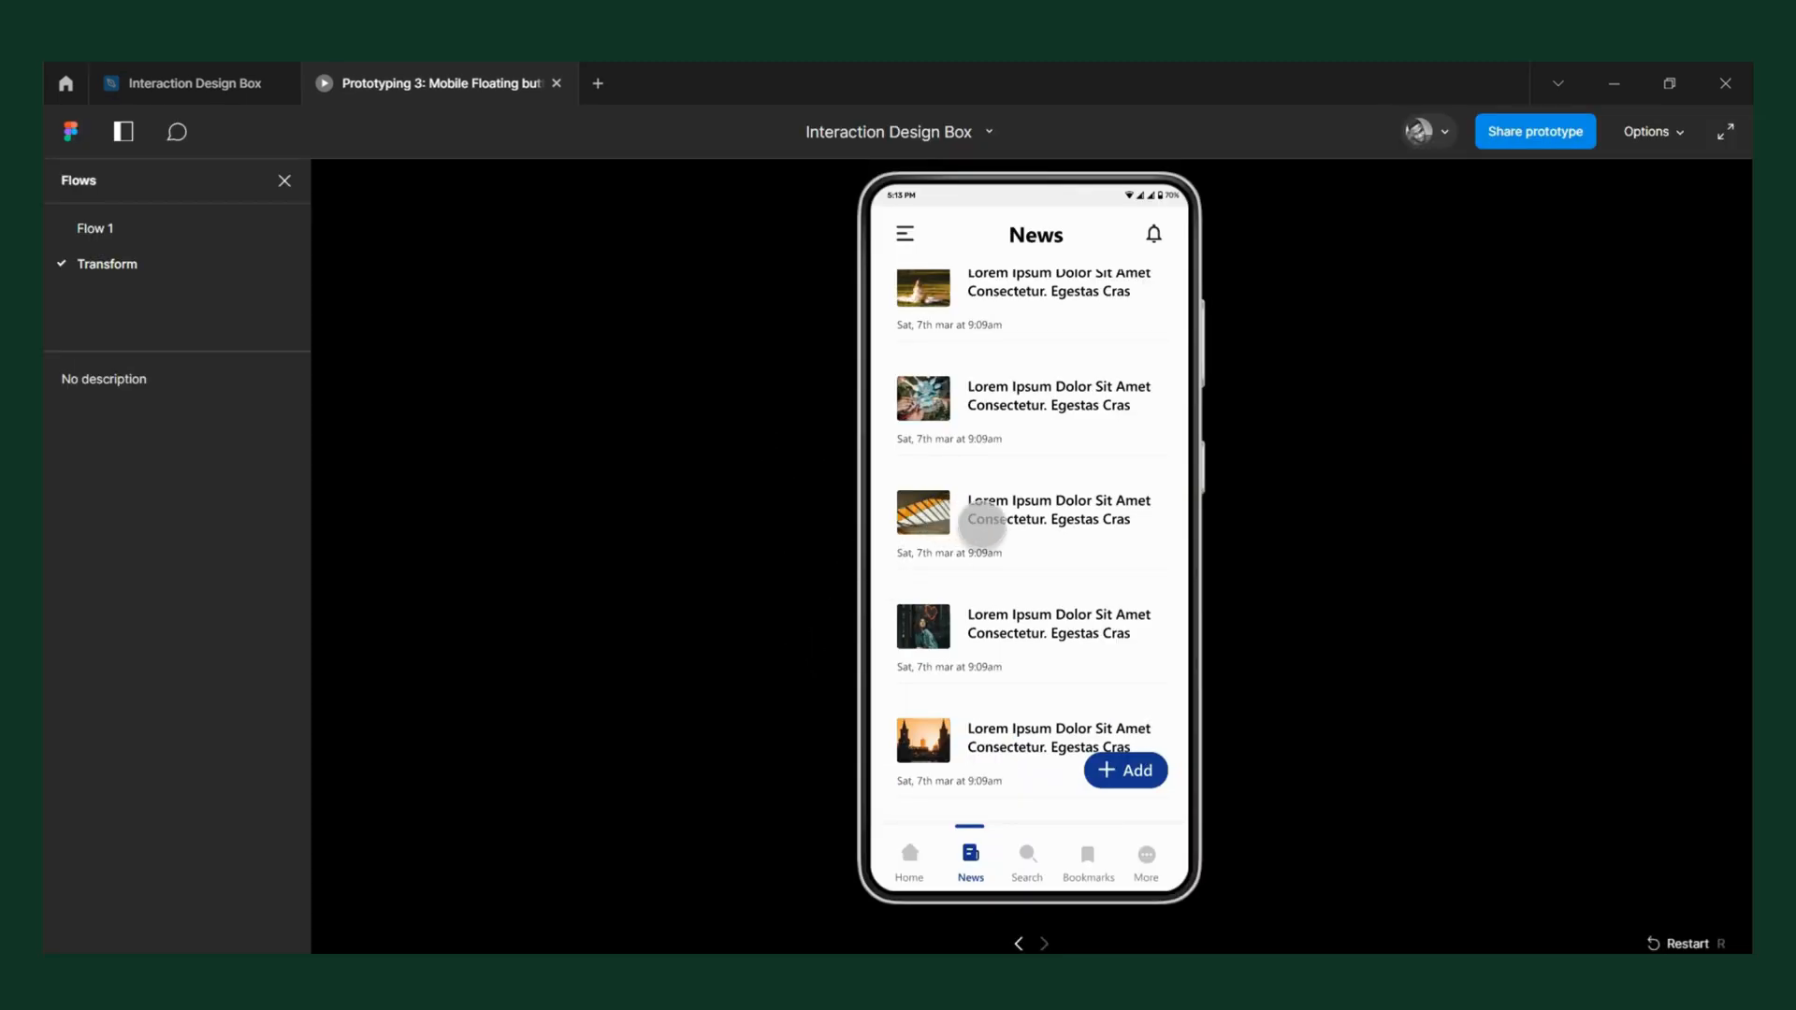
mouse_move(983, 524)
left_mouse_down()
mouse_move(978, 591)
mouse_move(969, 568)
mouse_move(1002, 542)
left_mouse_up()
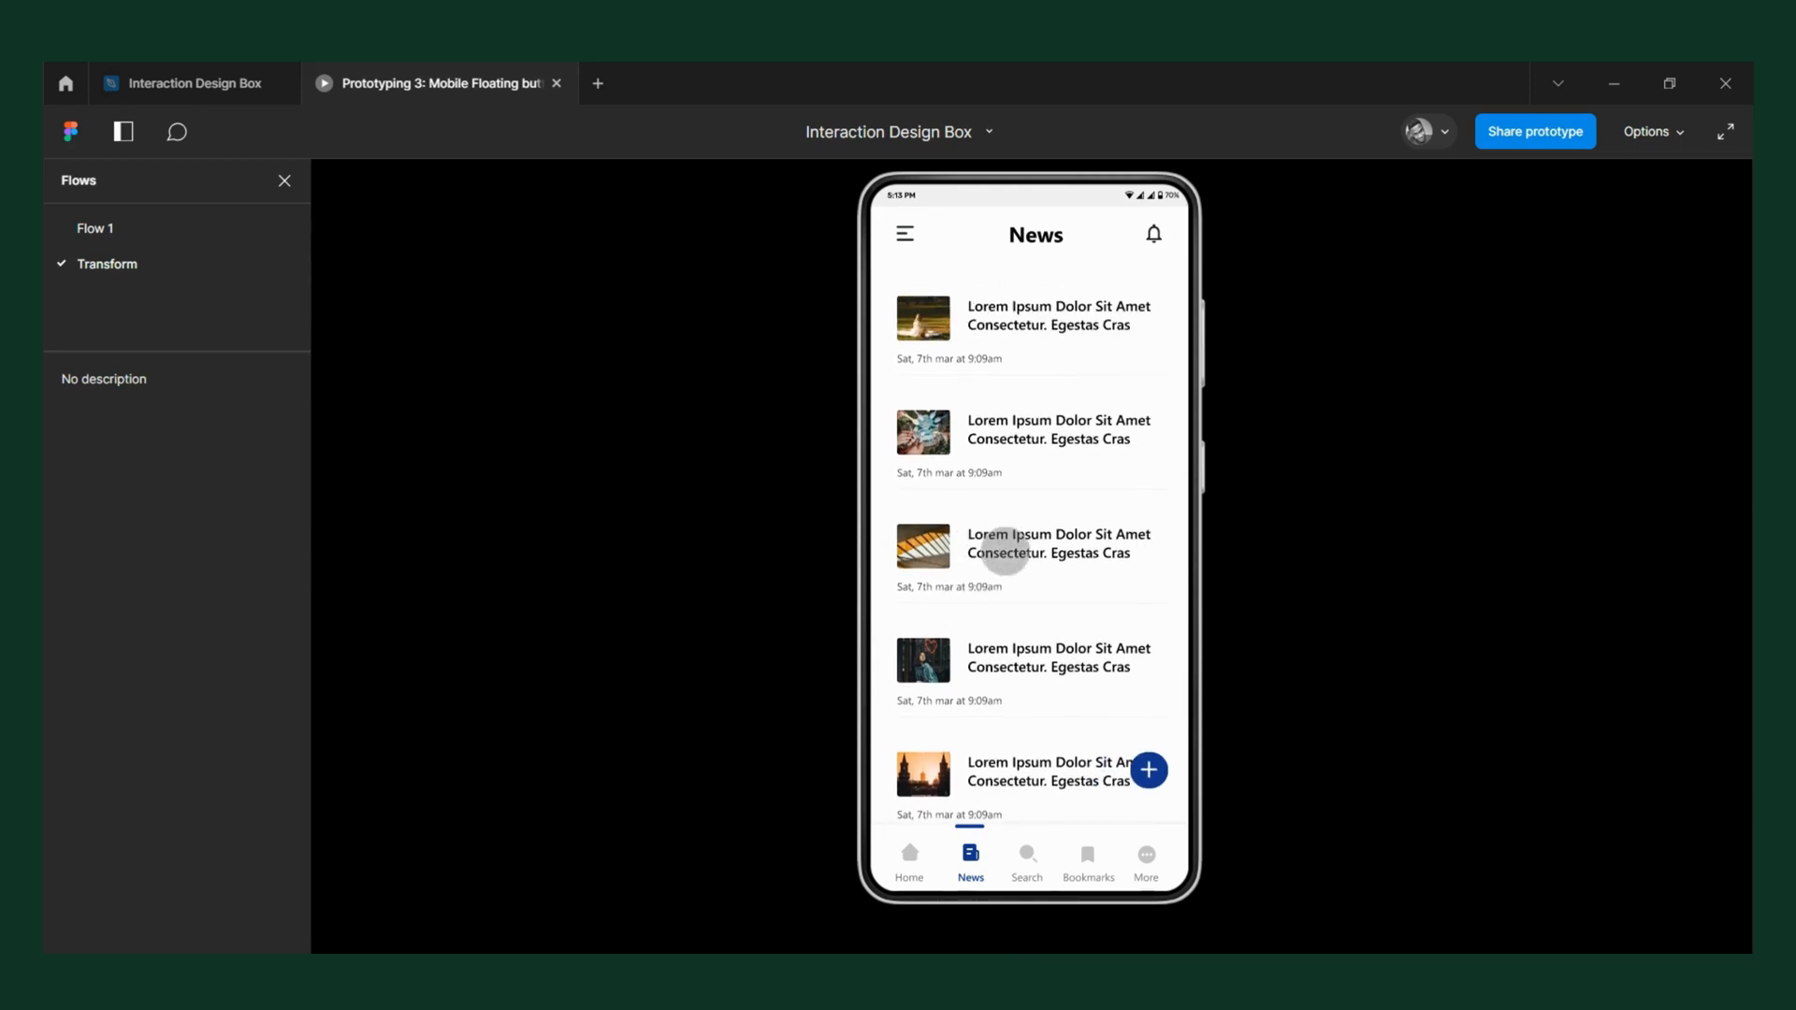